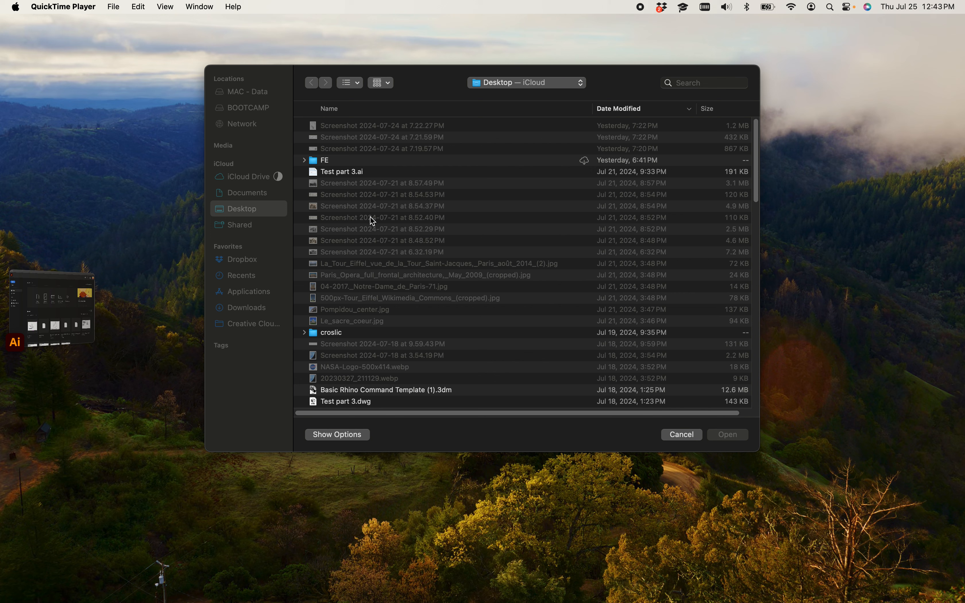
Step: Open Agri_Serve.3dm from the Downloads folder and dismiss the Auto Save notice
left_click(248, 308)
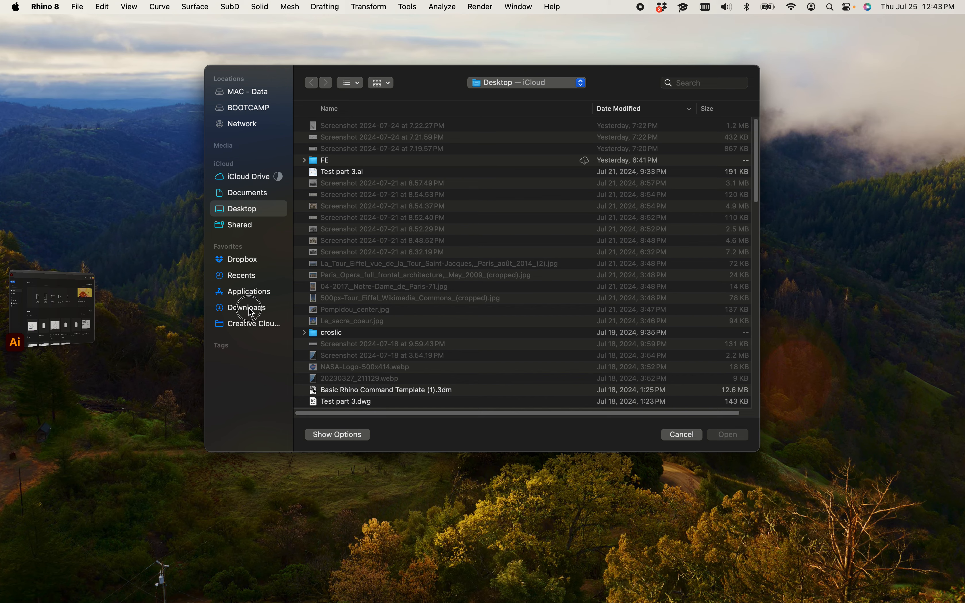
double_click(348, 128)
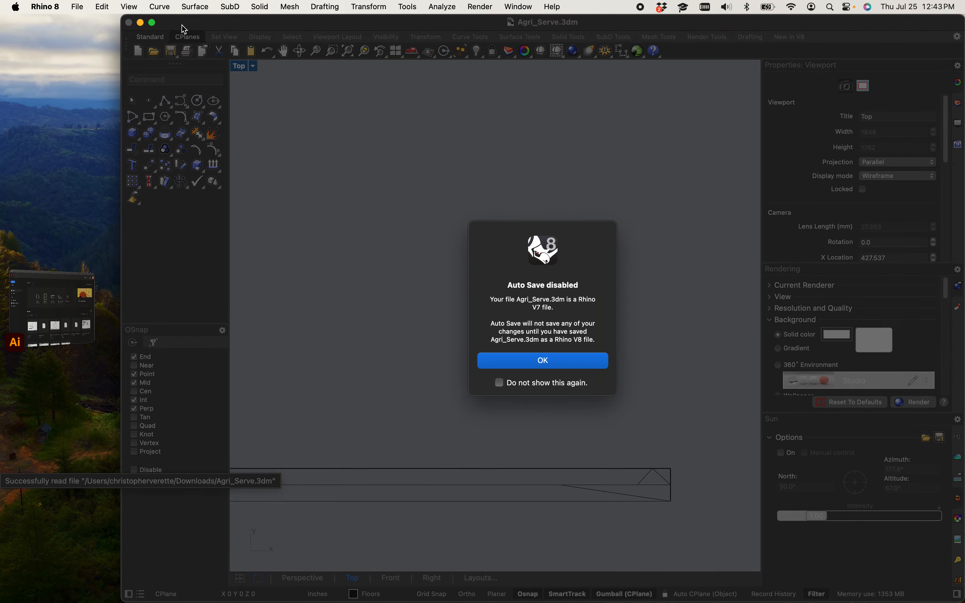
left_click(556, 362)
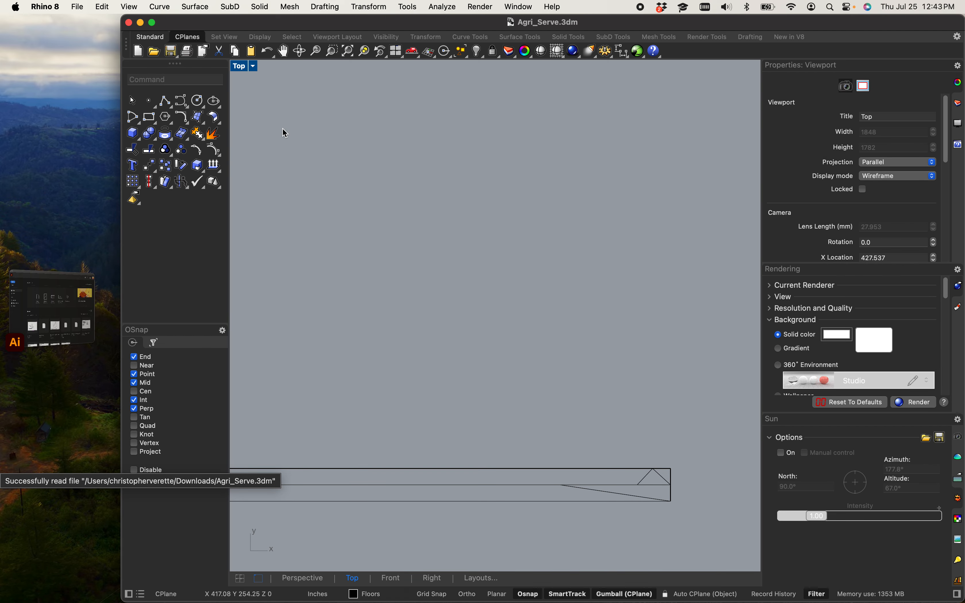
Step: Delete the stray outline curves lying to the left of the building model
left_click_drag(122, 16, 33, 3)
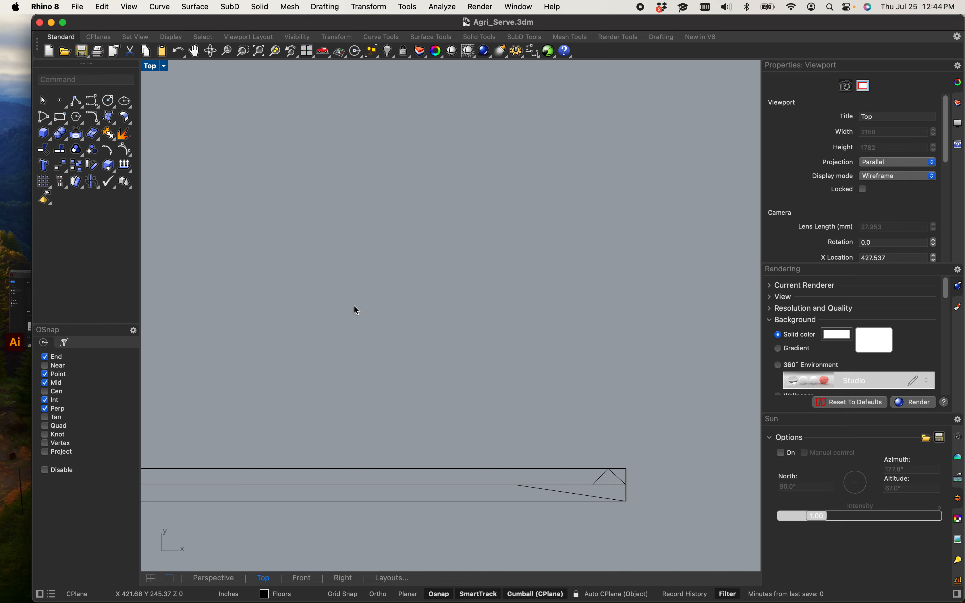
scroll(318, 228, "down", 5)
scroll(319, 216, "down", 5)
right_click_drag(301, 226, 390, 394)
scroll(426, 435, "down", 3)
scroll(390, 395, "up", 5)
right_click_drag(442, 349, 416, 405)
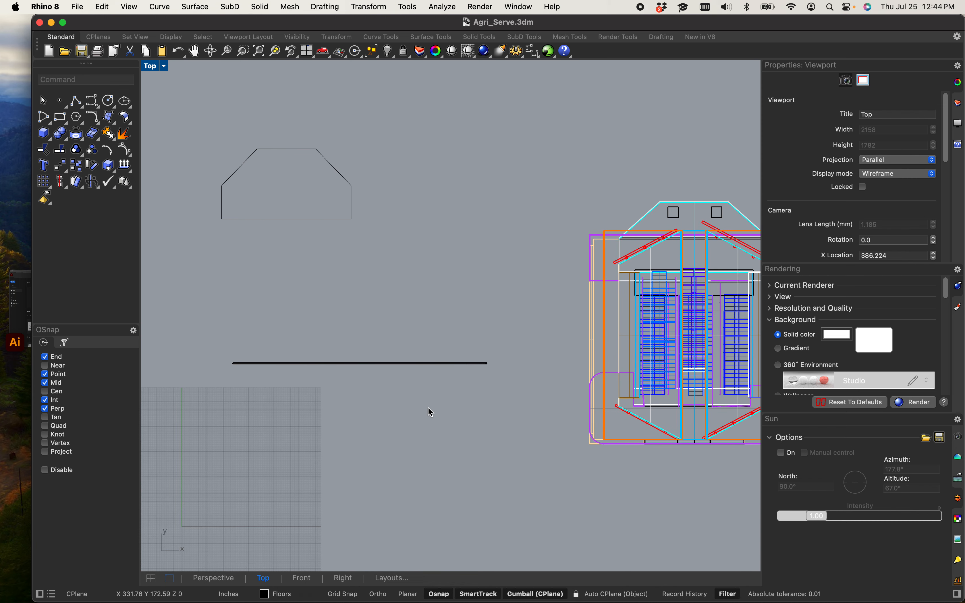
left_click_drag(379, 280, 202, 118)
key("Delete")
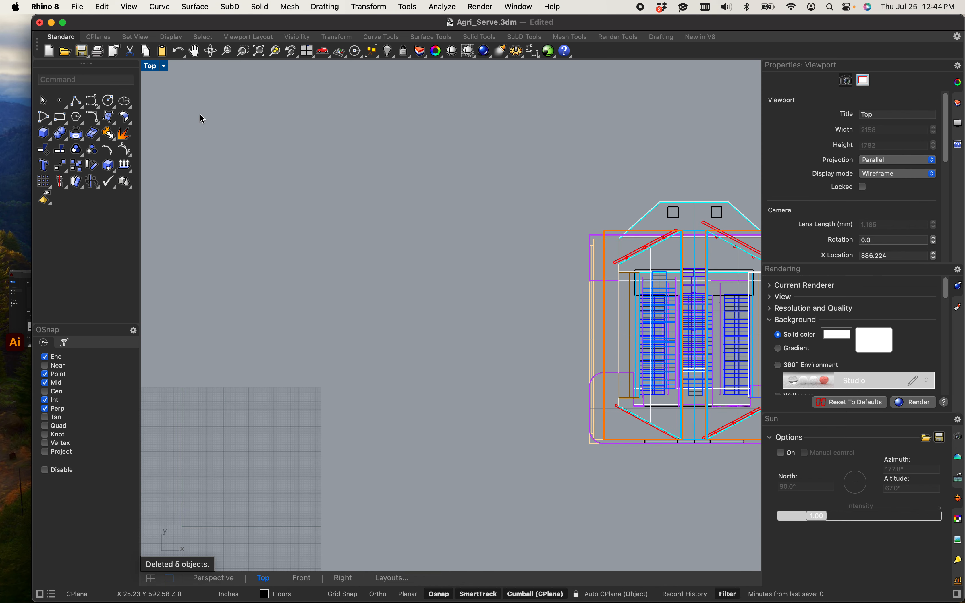
Step: Set the Top viewport's display mode to Shaded
left_click(155, 67)
left_click(204, 119)
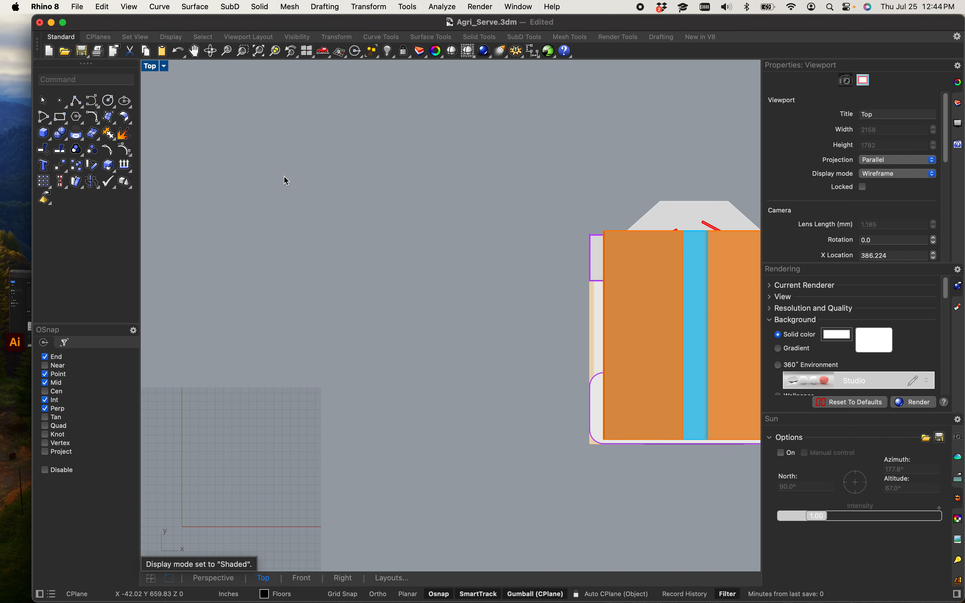
Step: Switch to the four-viewport layout, orbit the Perspective view, and maximize the Perspective viewport
double_click(151, 67)
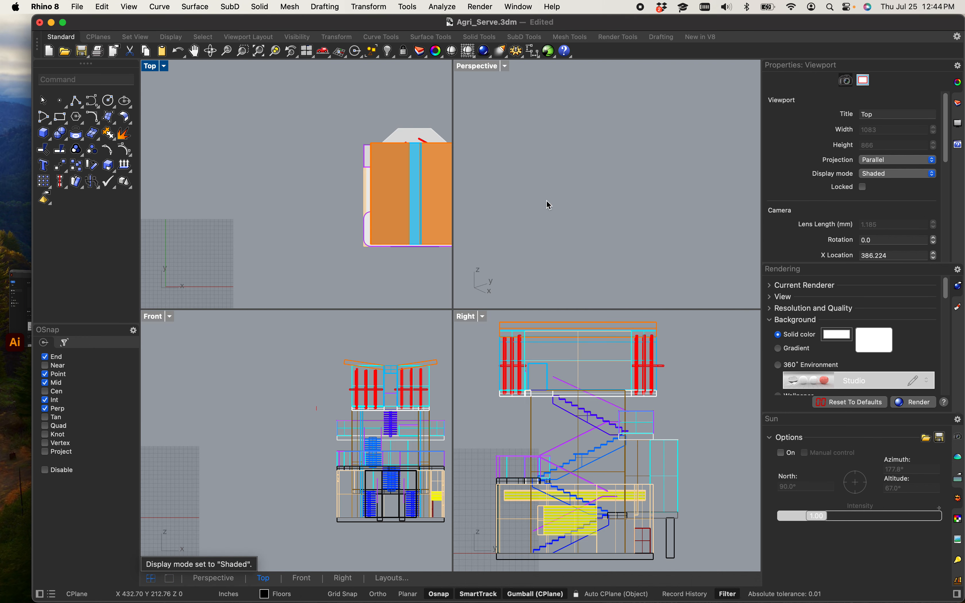
scroll(601, 176, "down", 15)
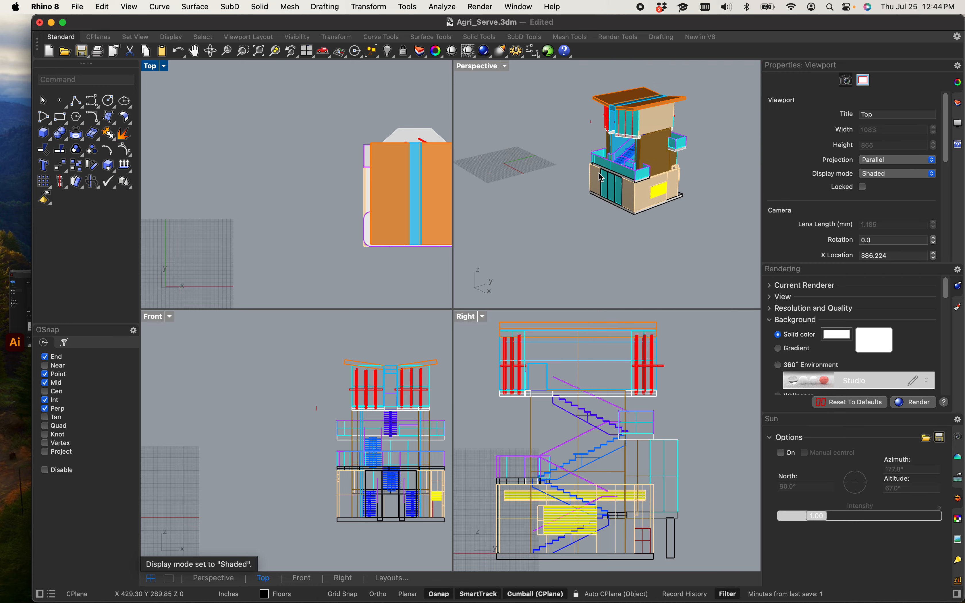
right_click_drag(593, 181, 536, 224, "shift")
left_click(476, 68)
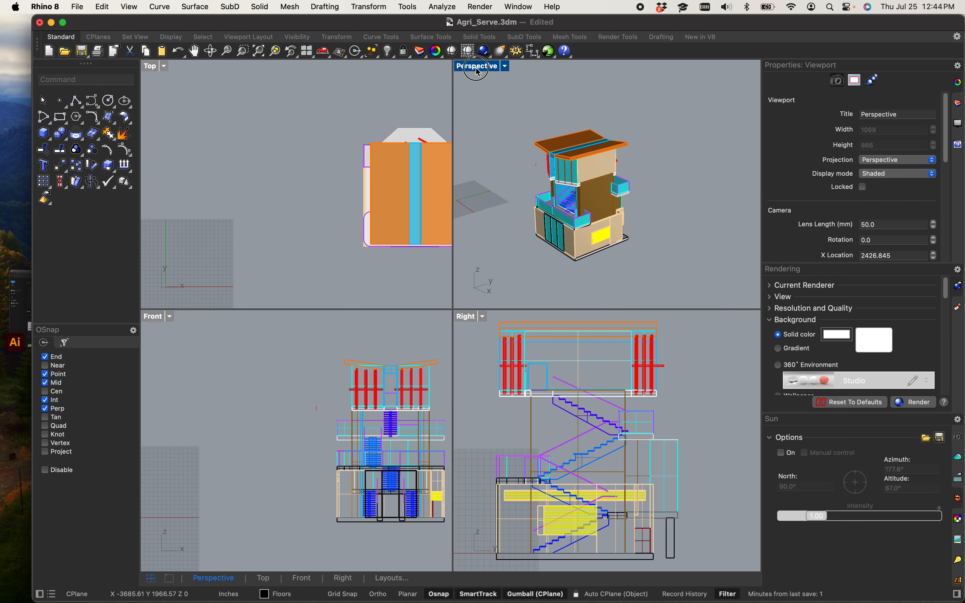
double_click(477, 68)
Step: Orbit and zoom around the building, selecting the front glazing surface to inspect it
scroll(478, 365, "up", 8)
scroll(395, 393, "down", 5)
right_click_drag(394, 393, 397, 268, "shift")
left_click(482, 350)
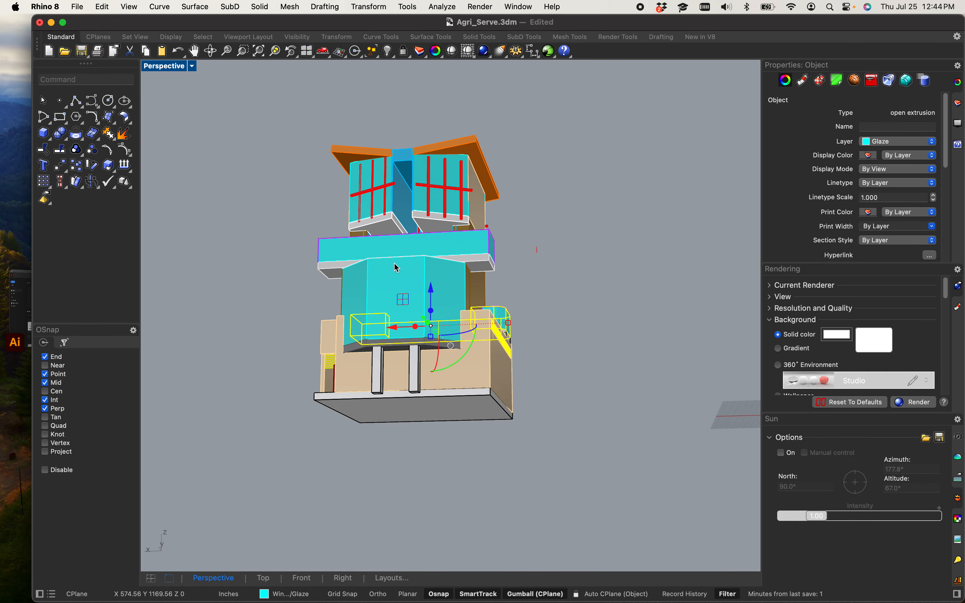
left_click(396, 268)
scroll(383, 287, "up", 5)
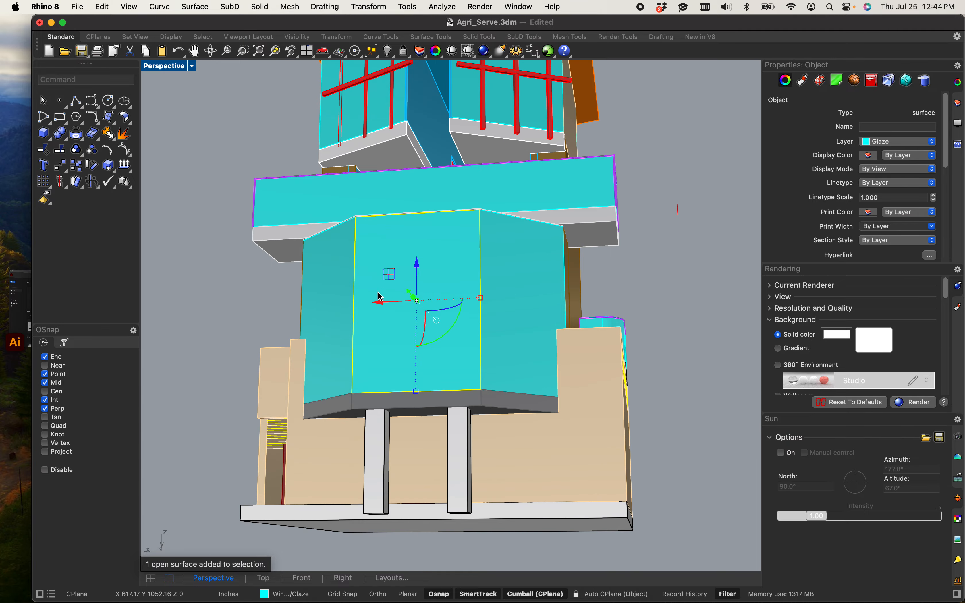
right_click_drag(384, 360, 351, 419)
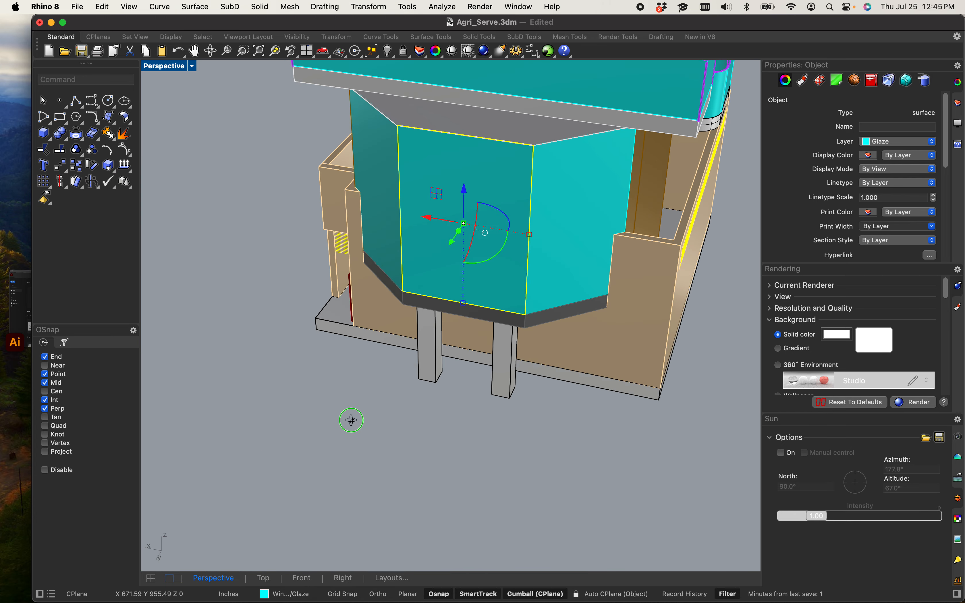
scroll(351, 421, "down", 5)
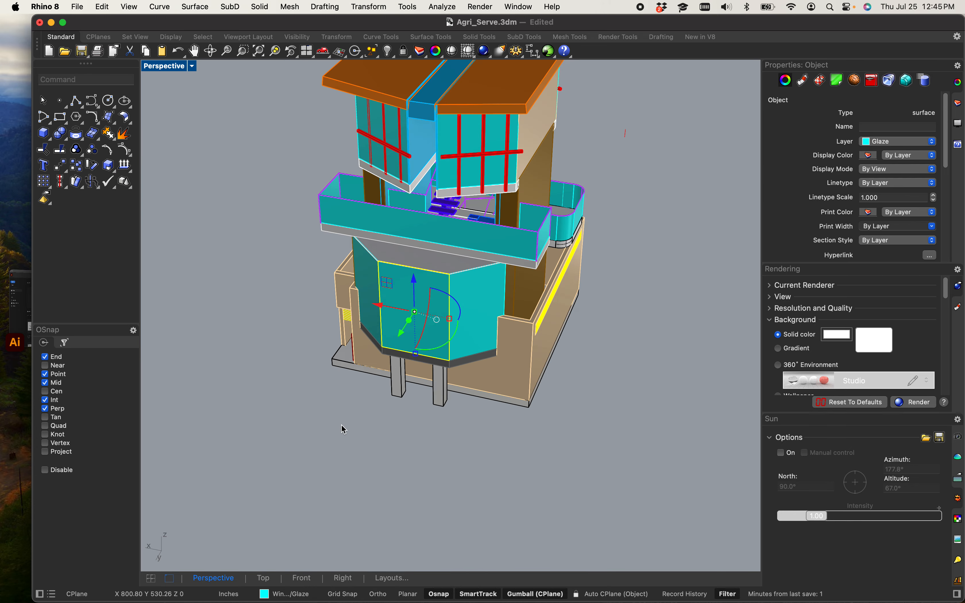
left_click(278, 516)
right_click_drag(278, 469, 279, 423, "shift")
right_click(177, 67)
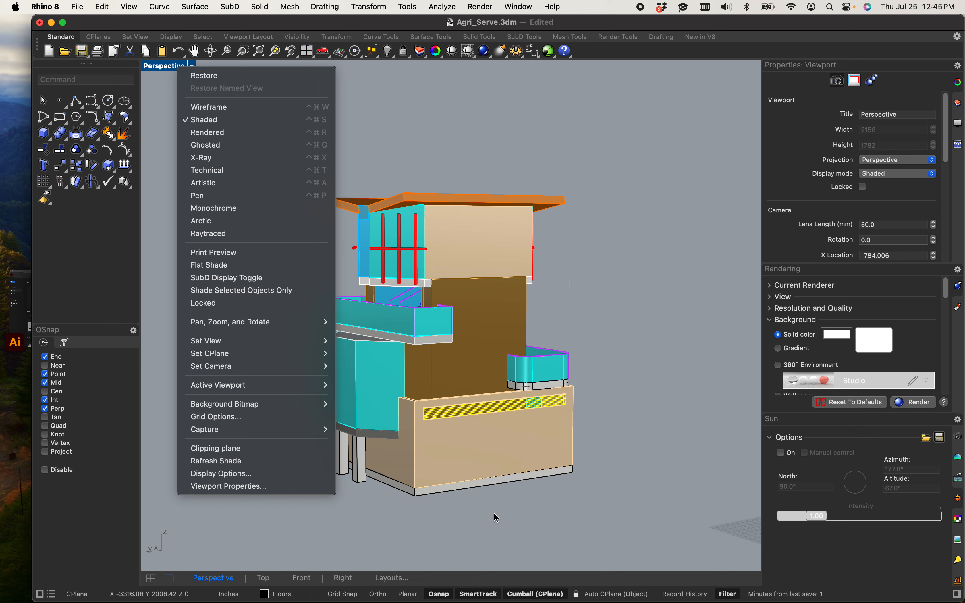
left_click(674, 330)
scroll(604, 343, "down", 5)
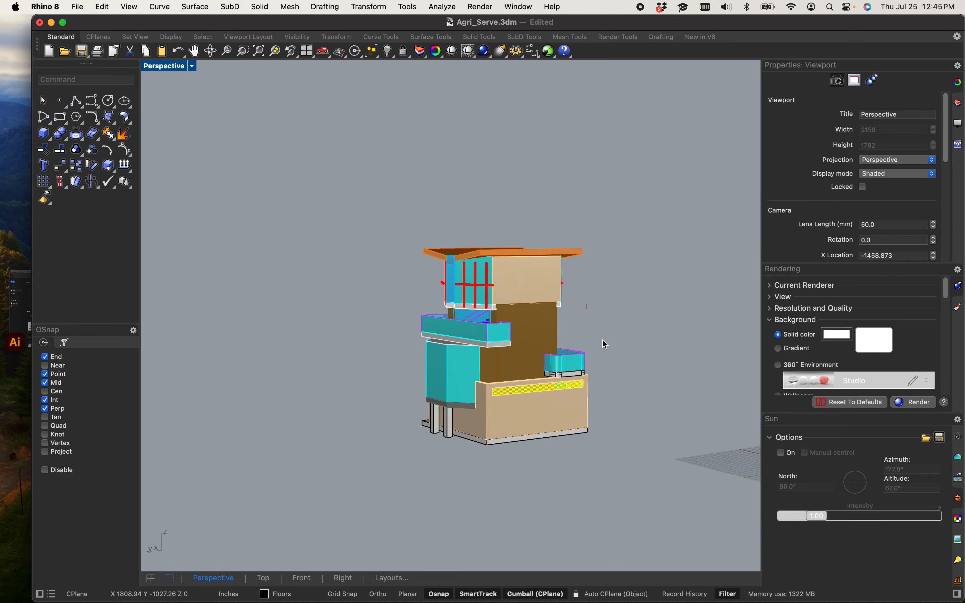
scroll(577, 303, "up", 7)
right_click_drag(580, 308, 613, 291)
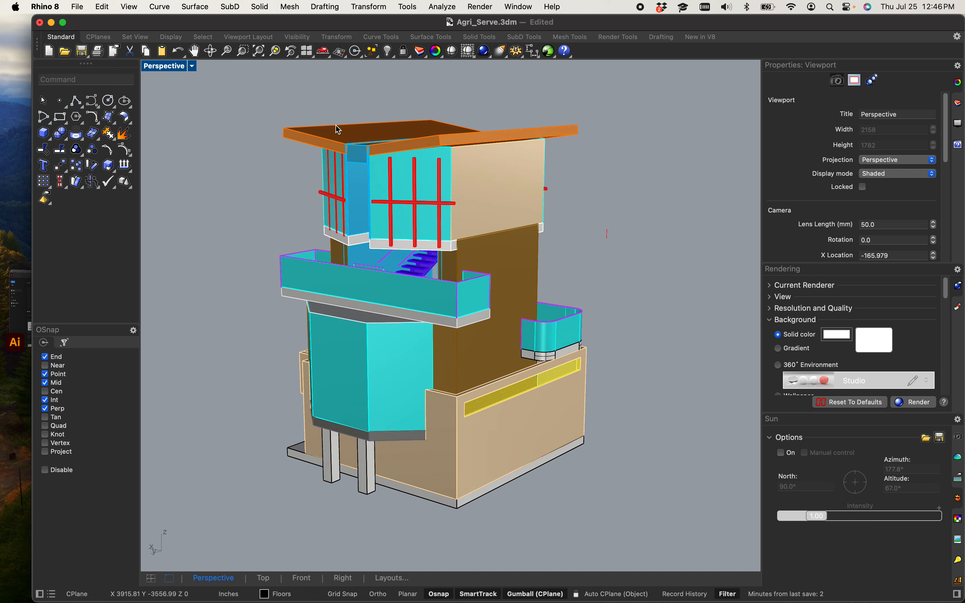
Step: Open the Materials panel in the side panel area
left_click(192, 65)
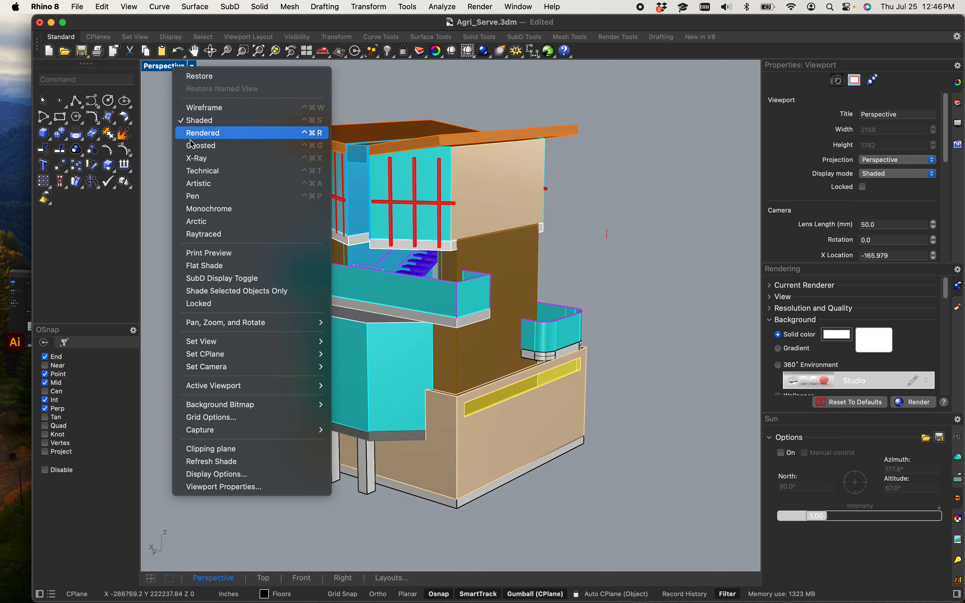
mouse_move(247, 342)
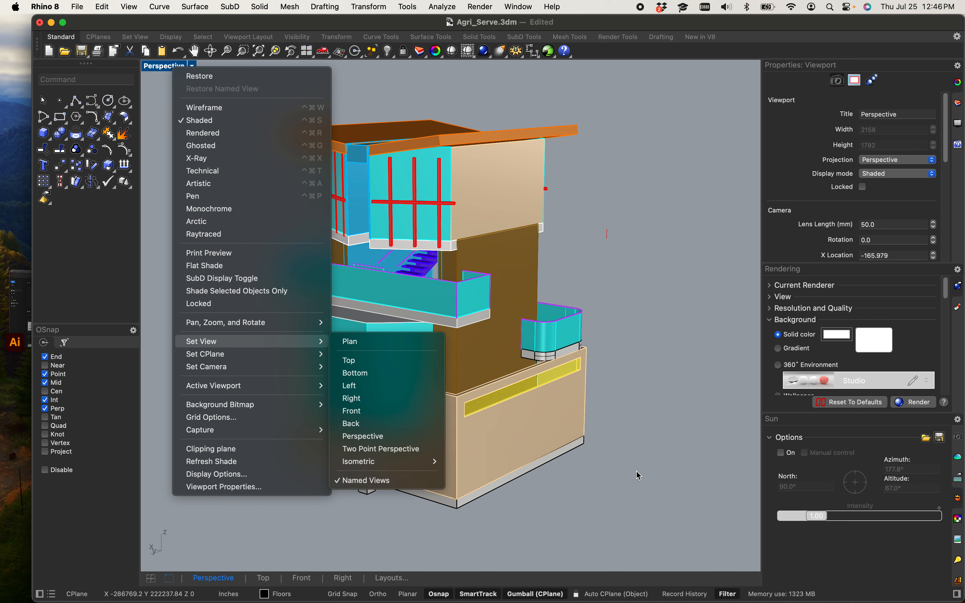
left_click(841, 557)
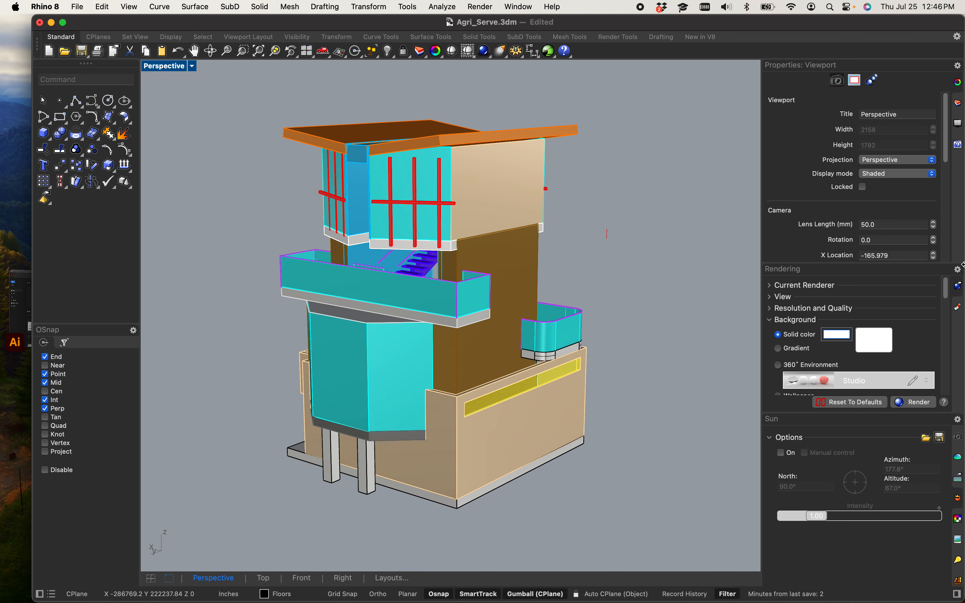
left_click(958, 307)
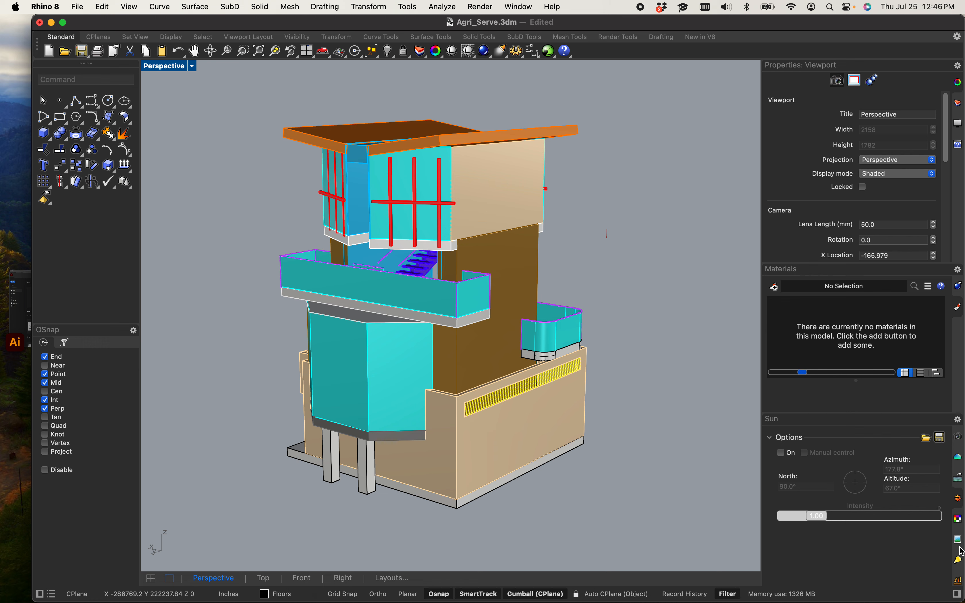
Step: Open the Named Views panel from the Perspective viewport's Set View options
left_click(193, 67)
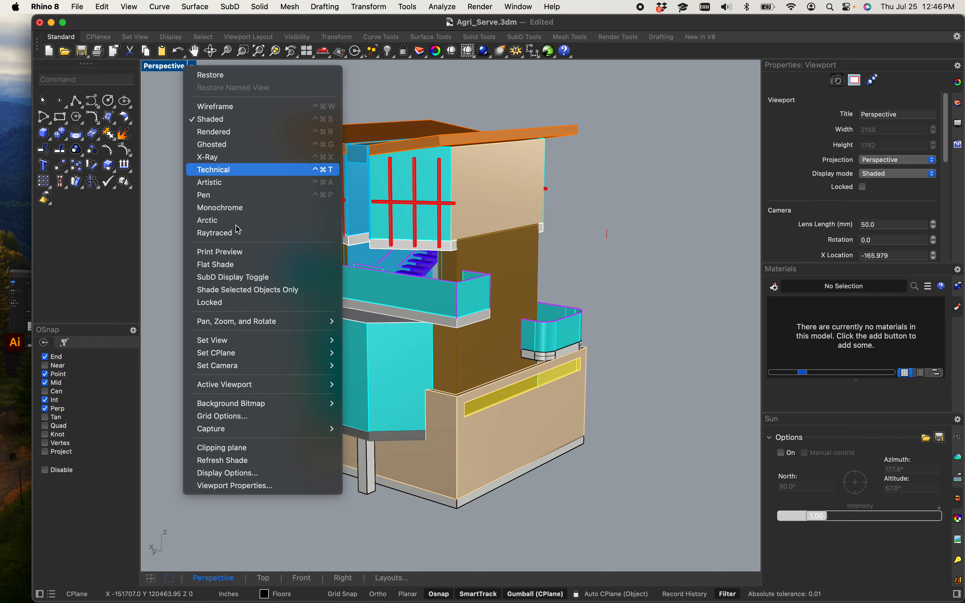
mouse_move(240, 341)
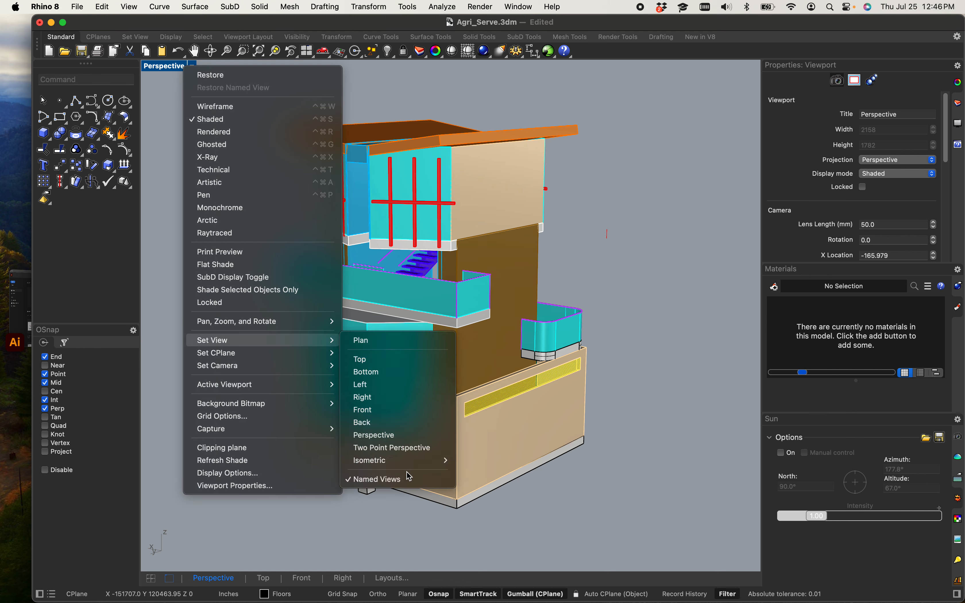
left_click(408, 481)
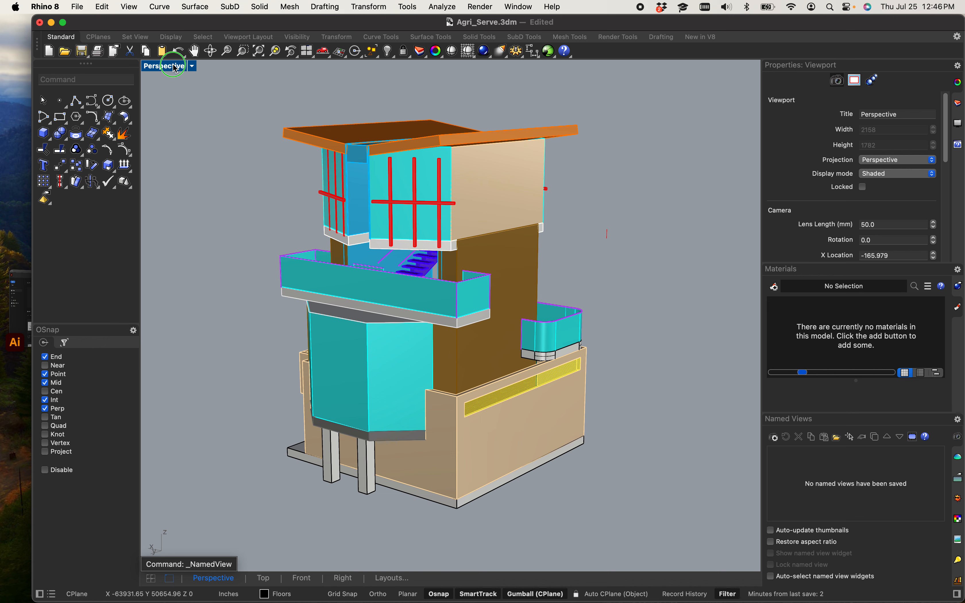
Step: Open the Environments panel, select the Studio environment, and enlarge the panel
left_click(175, 67)
mouse_move(254, 336)
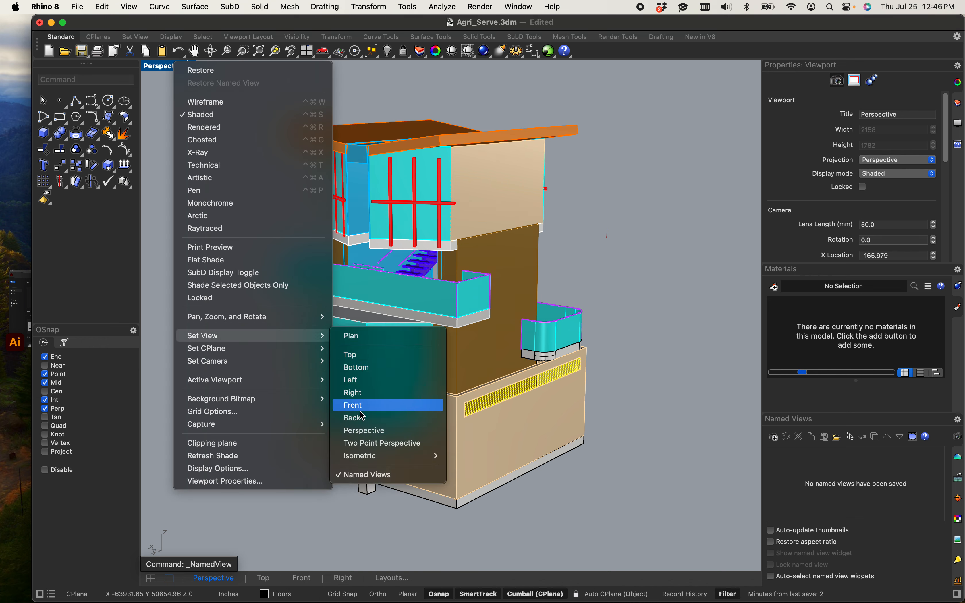
left_click(366, 475)
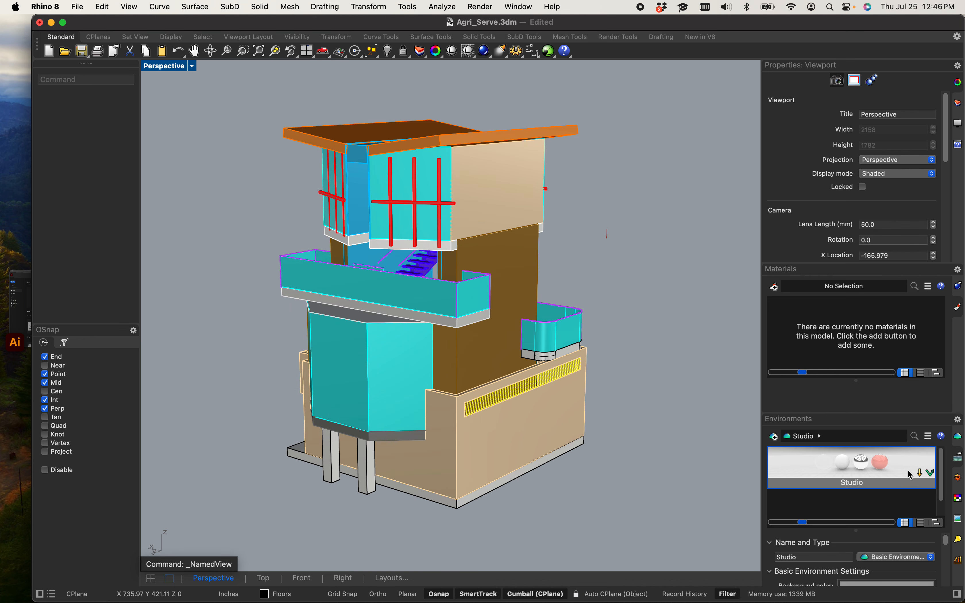
left_click(847, 465)
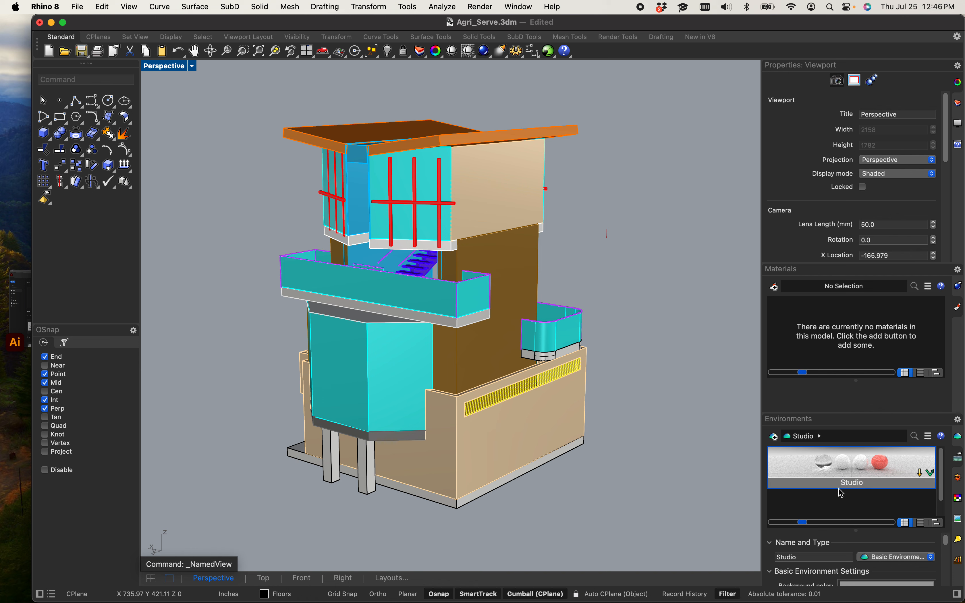
scroll(827, 507, "down", 1)
scroll(828, 505, "up", 1)
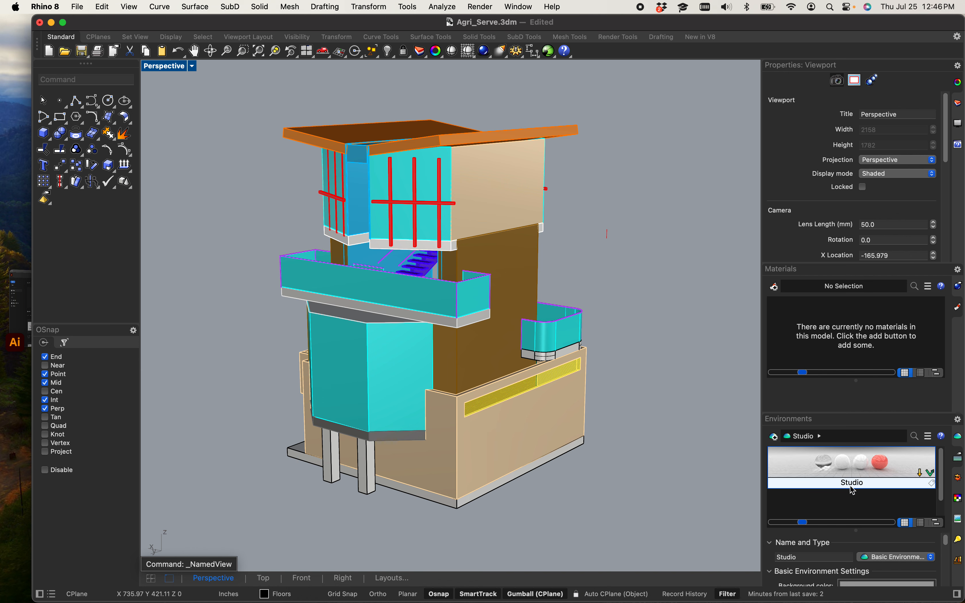
left_click(847, 499)
scroll(846, 500, "down", 1)
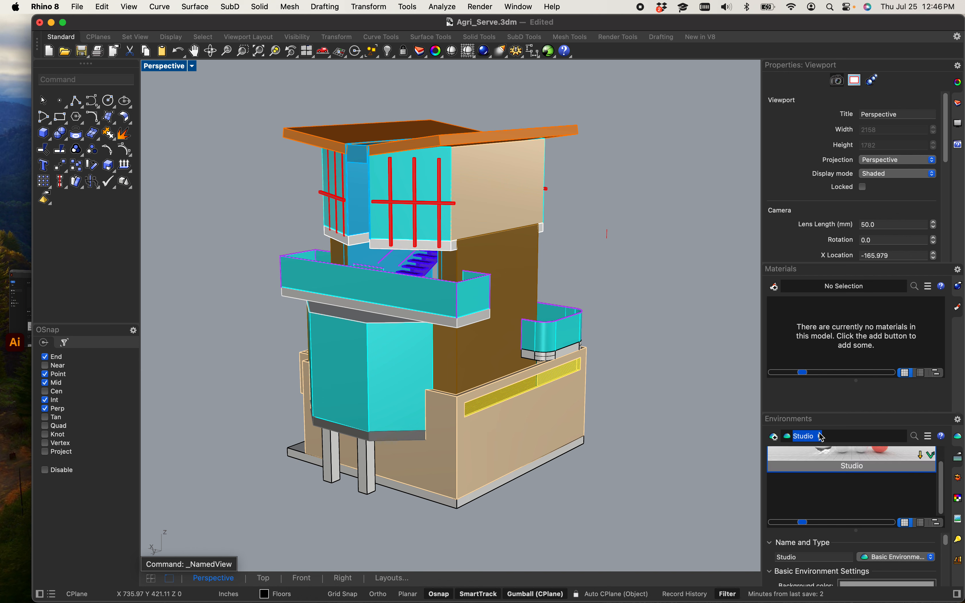
left_click_drag(817, 418, 820, 227)
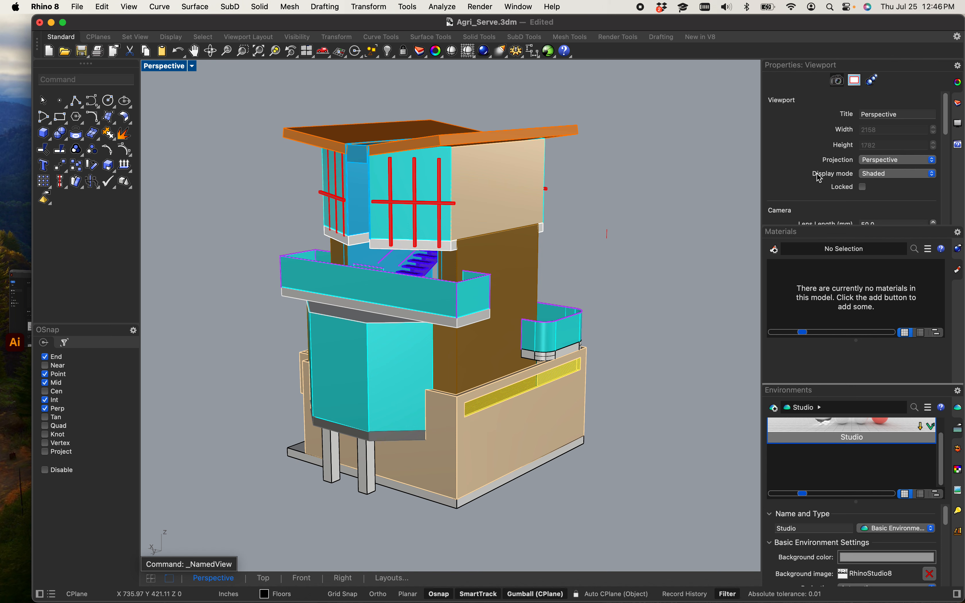
Step: Open the Snapshots panel and begin saving a new snapshot, cancelling the save dialog
scroll(813, 178, "down", 2)
scroll(813, 179, "down", 3)
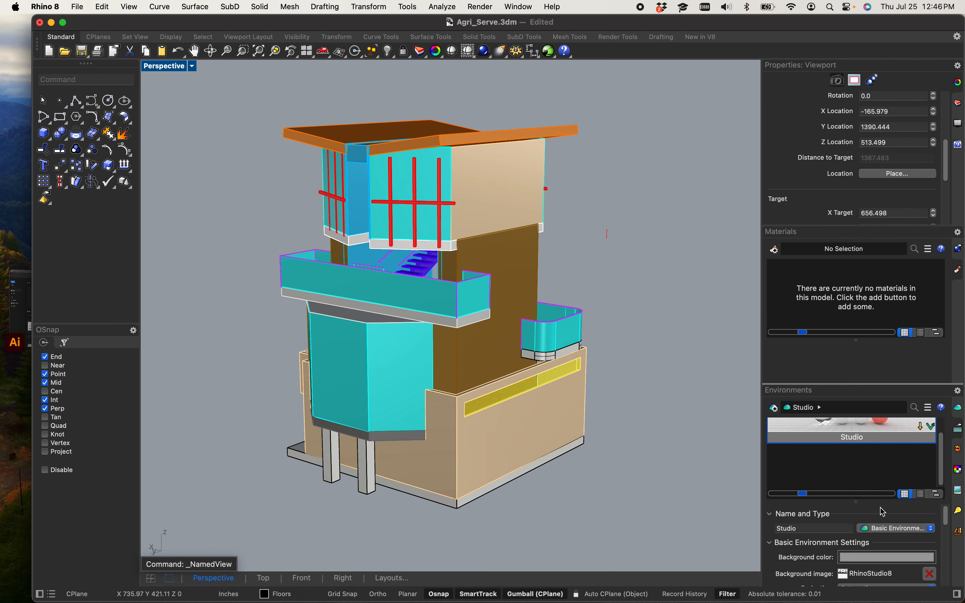
left_click(959, 493)
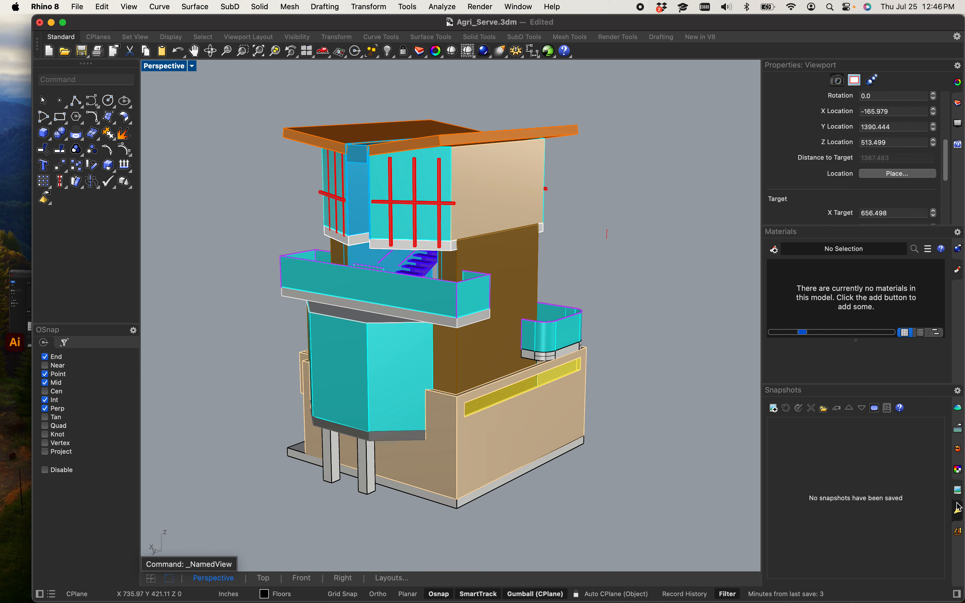
left_click(959, 510)
left_click(958, 495)
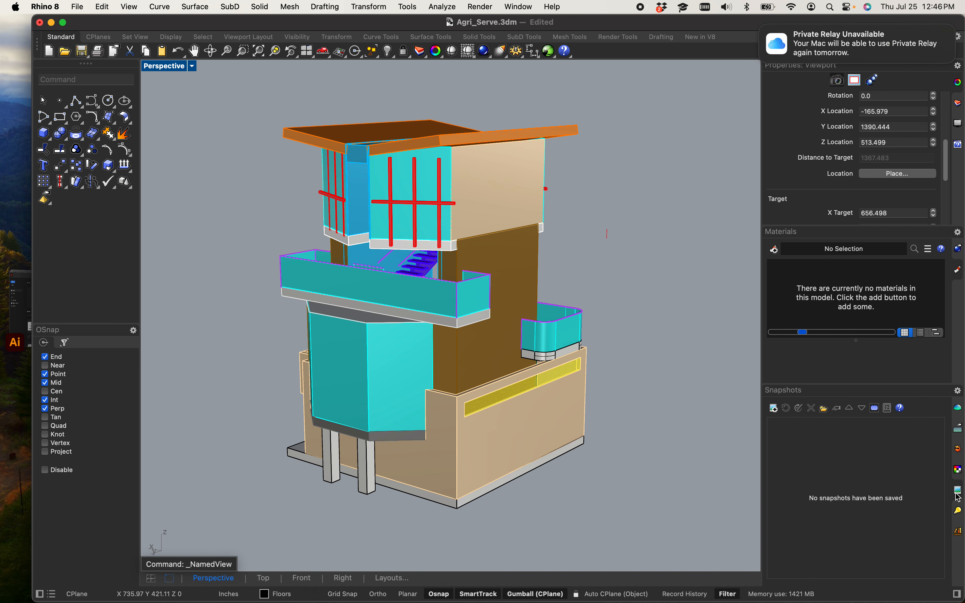
left_click(774, 408)
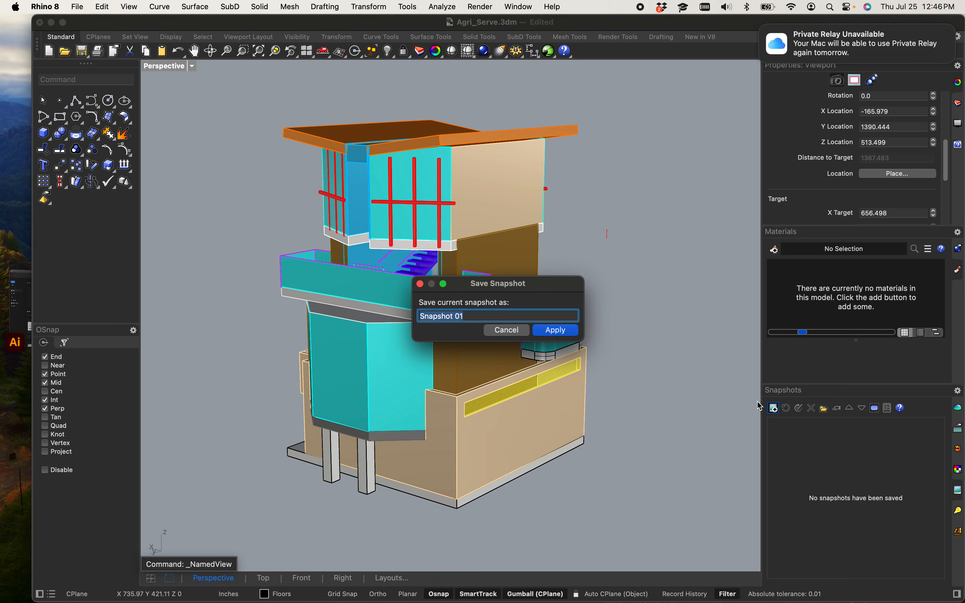
left_click(507, 330)
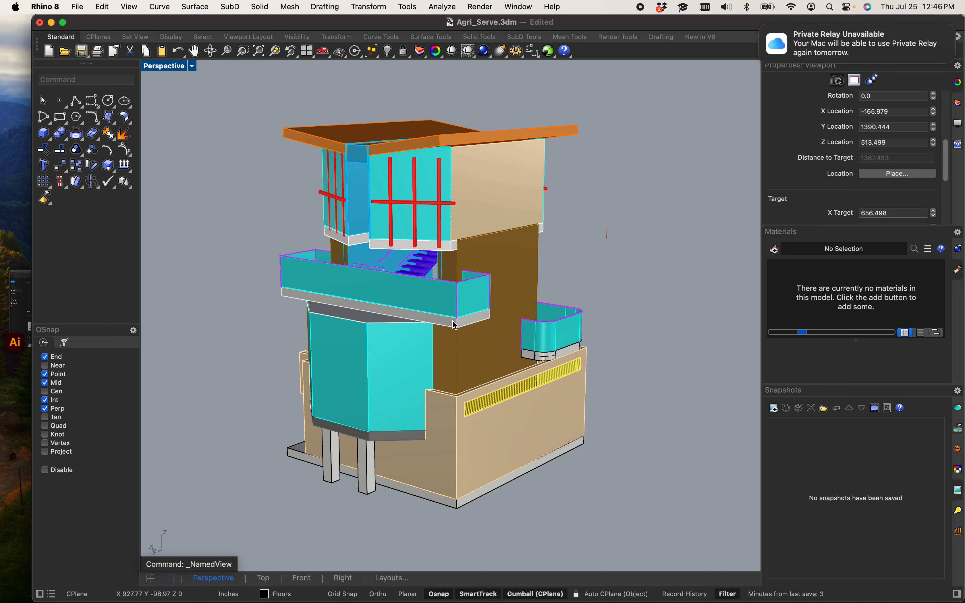
Step: Try to show the Perspective camera with the Camera command
right_click_drag(447, 338, 474, 339, "shift")
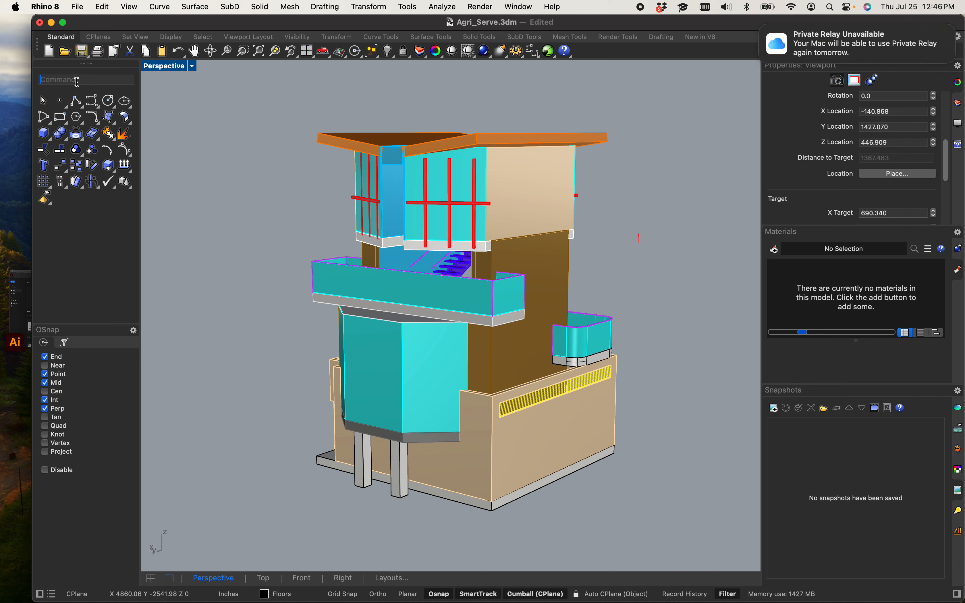
type("camera")
key("Return")
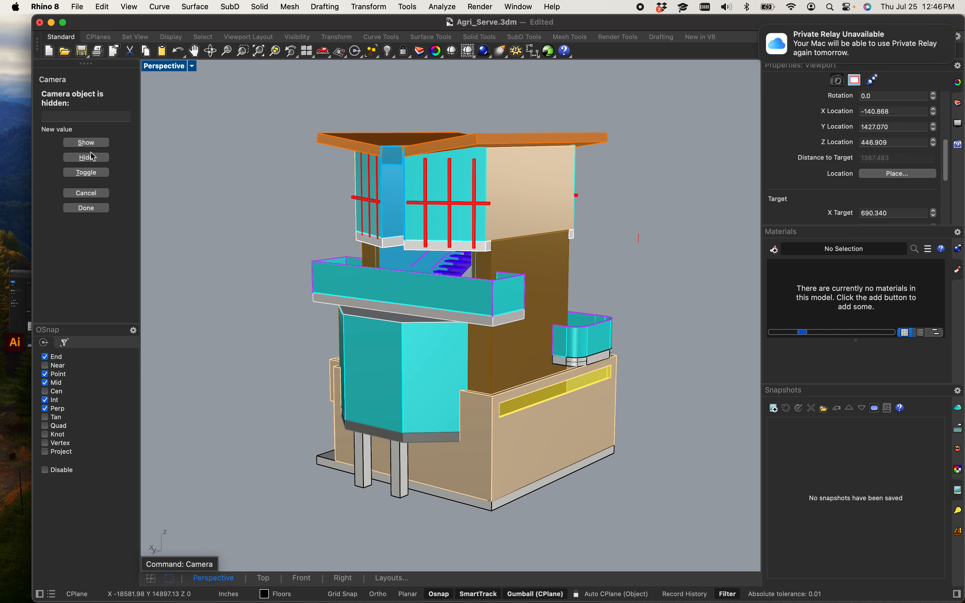
key("Escape")
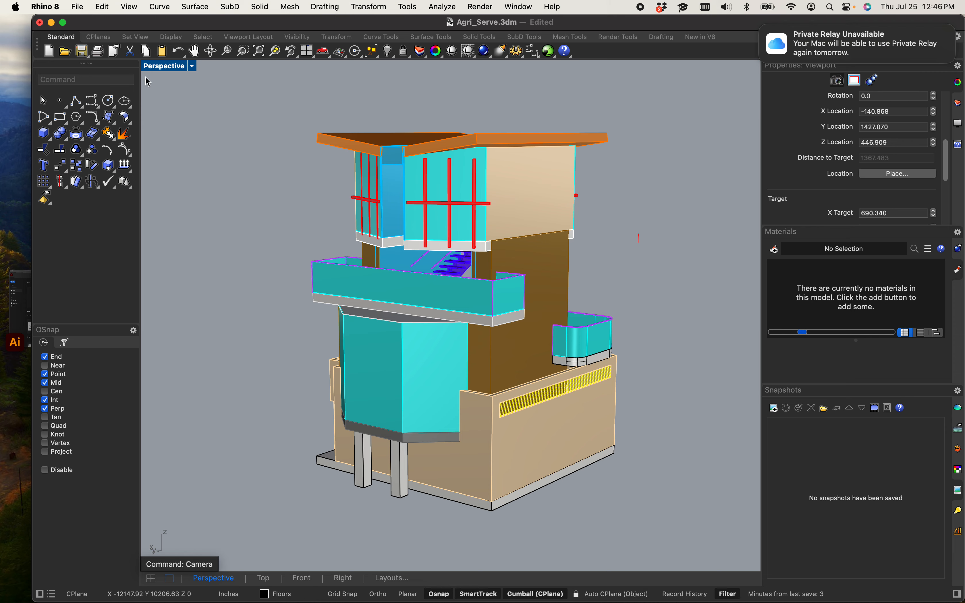
Step: Restore the four-viewport layout to see the Perspective camera in the Top, Front and Right views
double_click(167, 68)
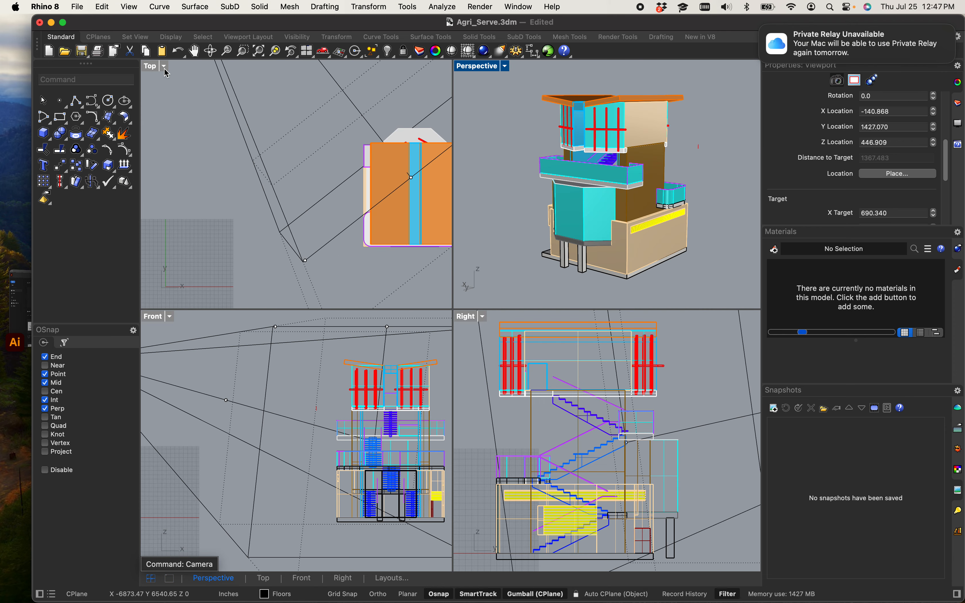
scroll(292, 182, "down", 10)
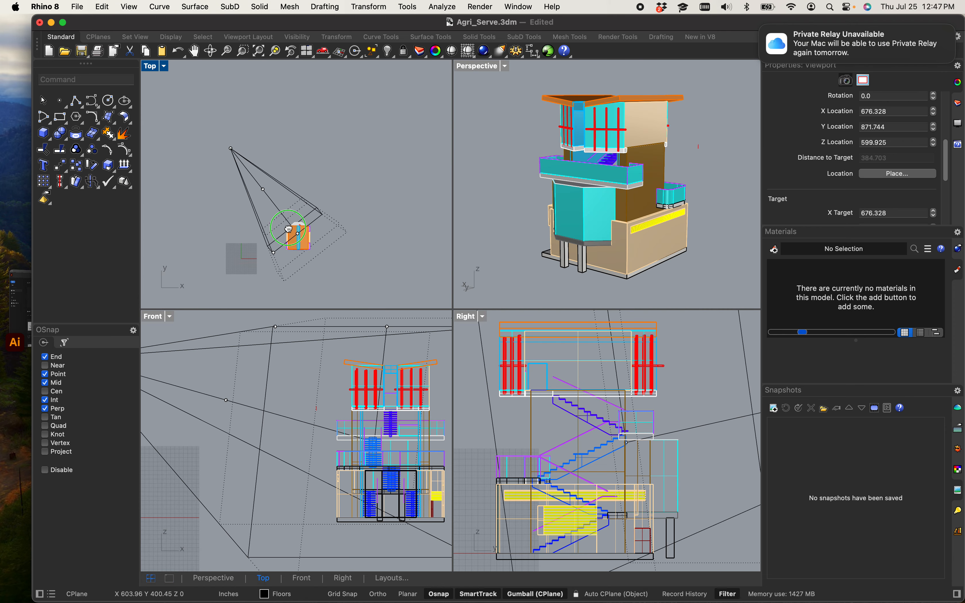
scroll(601, 208, "up", 5)
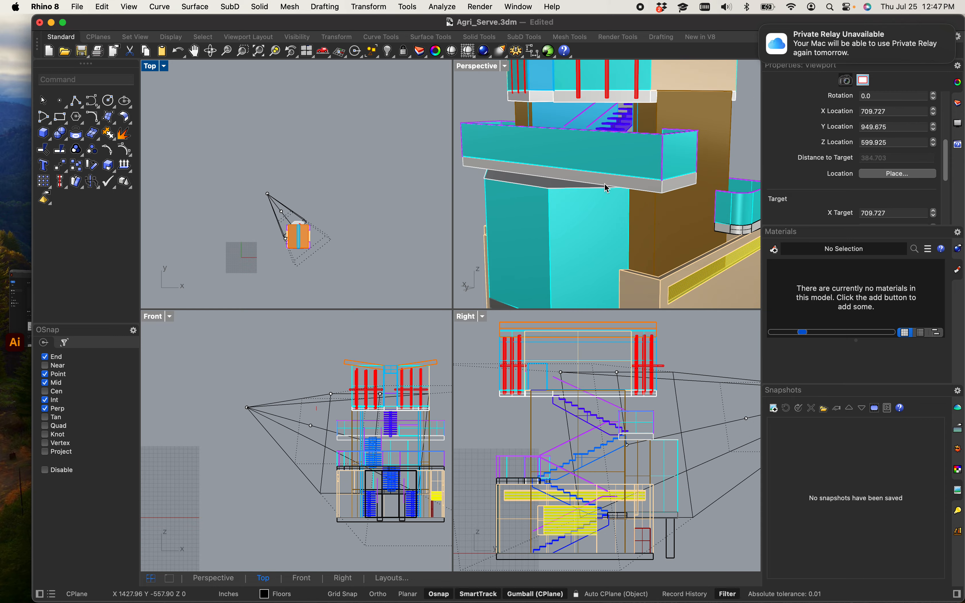
scroll(642, 202, "down", 3)
mouse_move(642, 201)
right_mouse_down()
mouse_move(634, 183)
mouse_move(676, 179)
mouse_move(648, 187)
right_mouse_up()
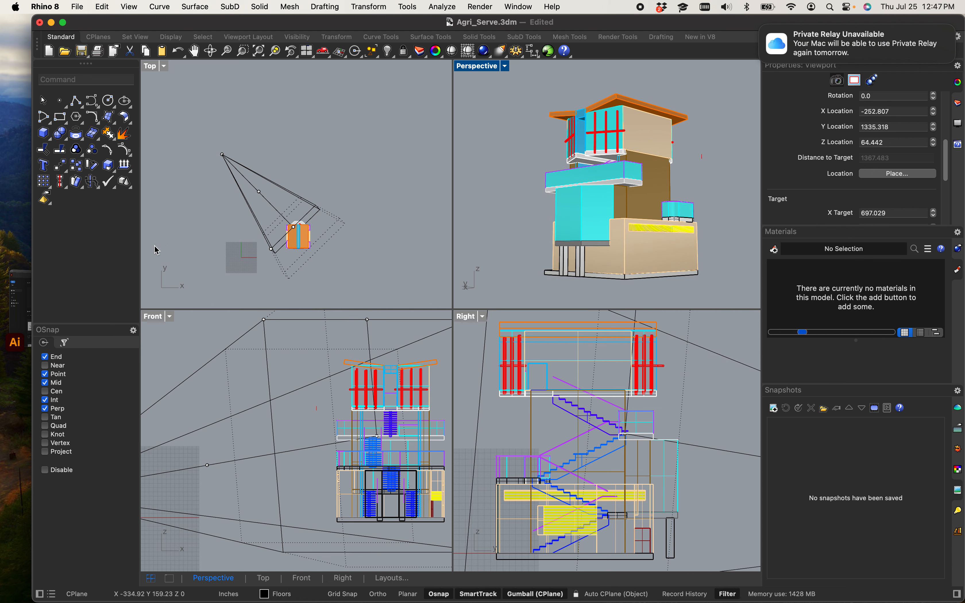
Step: Reposition the Perspective camera's location and target points in the Top viewport to adjust the perspective view
left_click(259, 193)
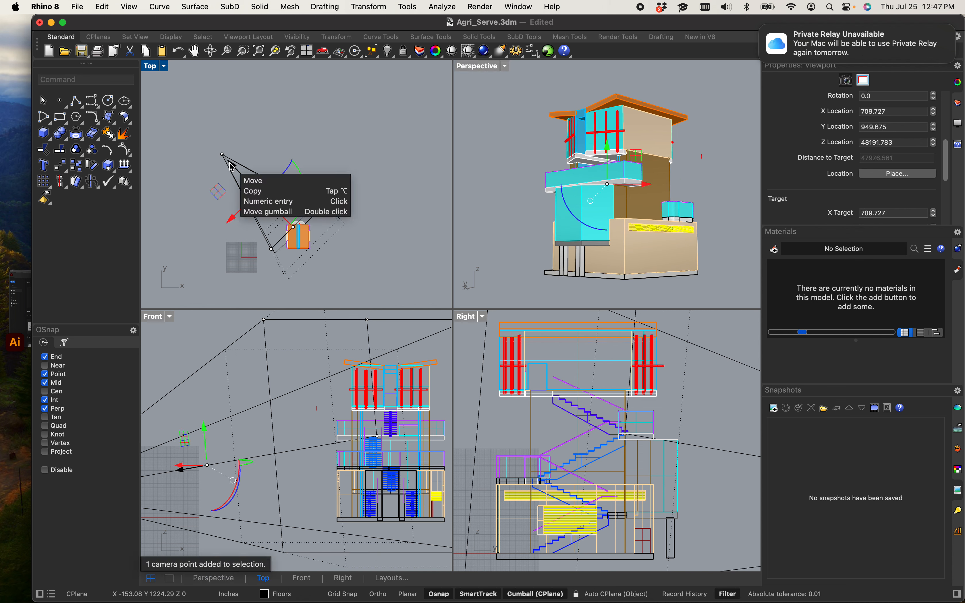
left_click_drag(231, 164, 245, 180)
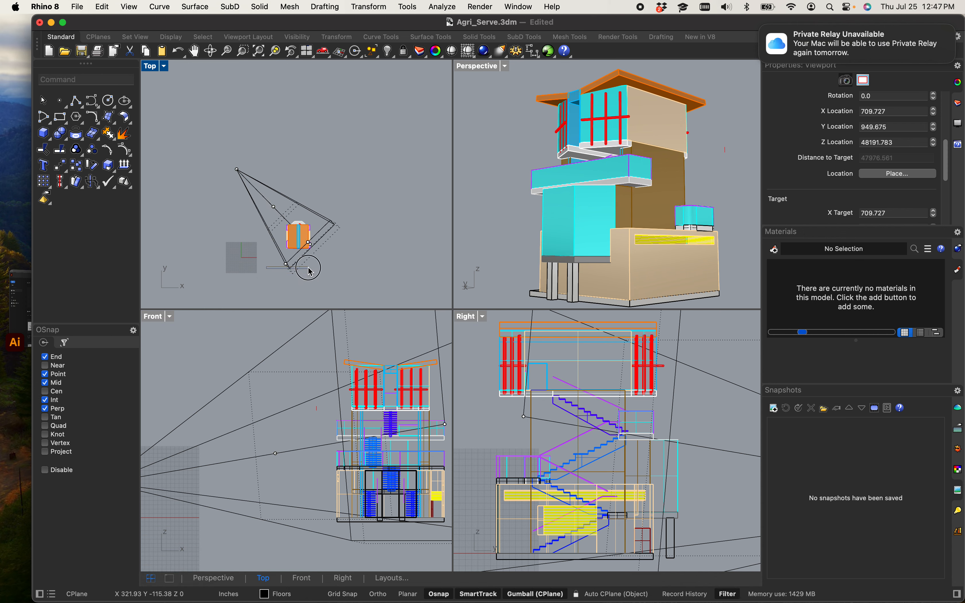
left_click(286, 264)
mouse_move(271, 281)
left_mouse_down()
mouse_move(254, 299)
mouse_move(264, 284)
left_mouse_up()
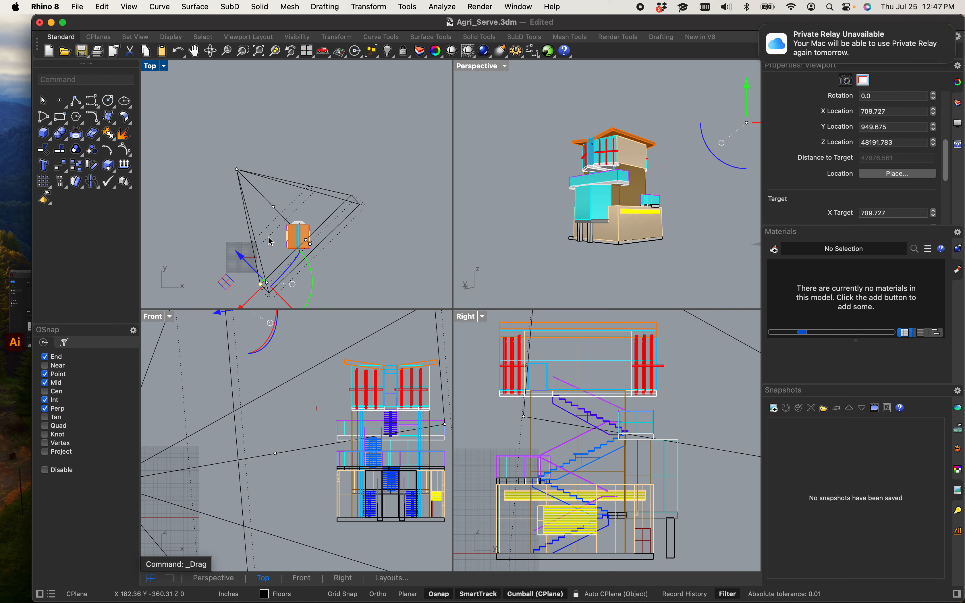
left_click_drag(256, 197, 278, 201)
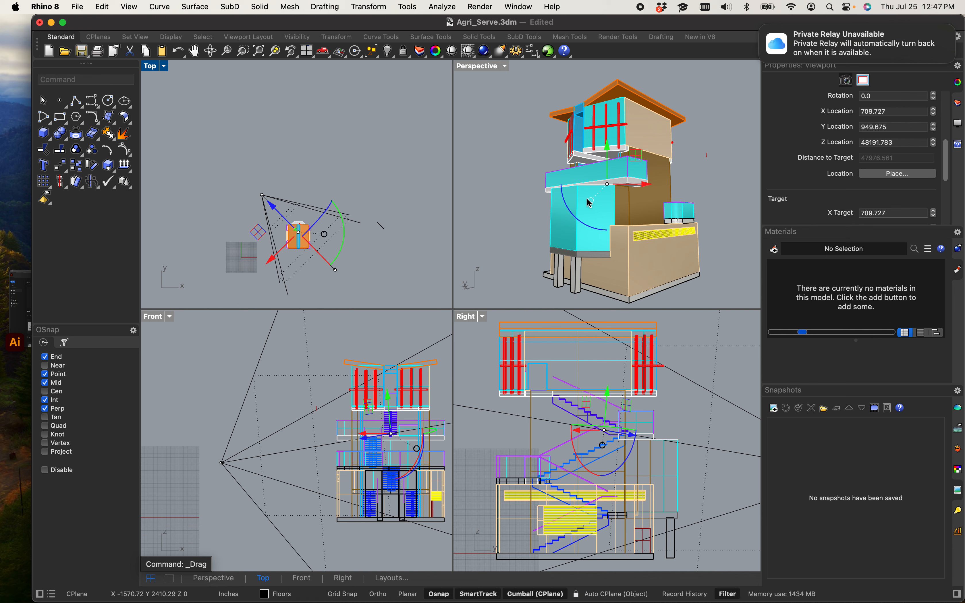
Step: Begin saving a snapshot named 2 point perspective, cancelling the snapshot options
left_click(777, 415)
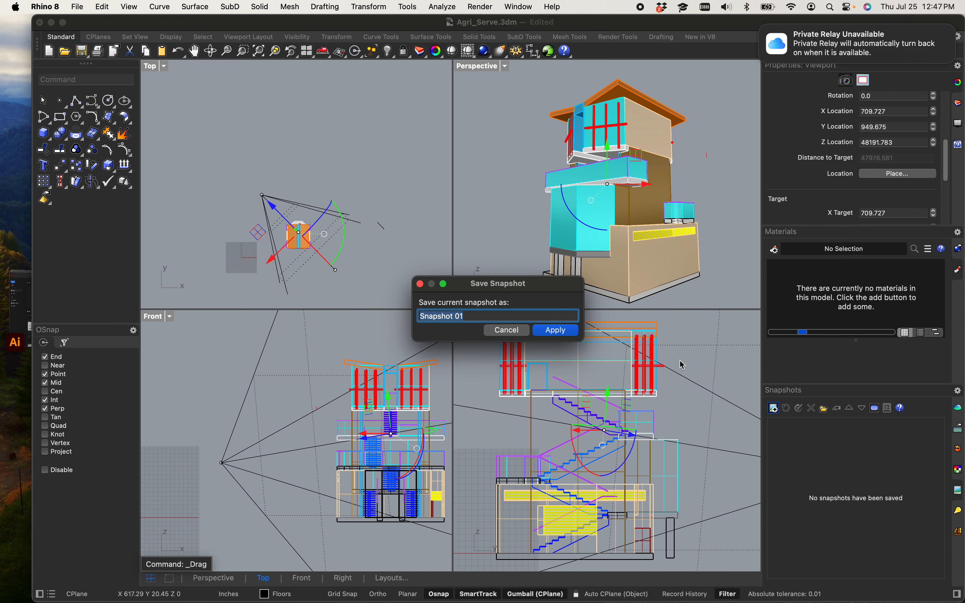
type("2 point per")
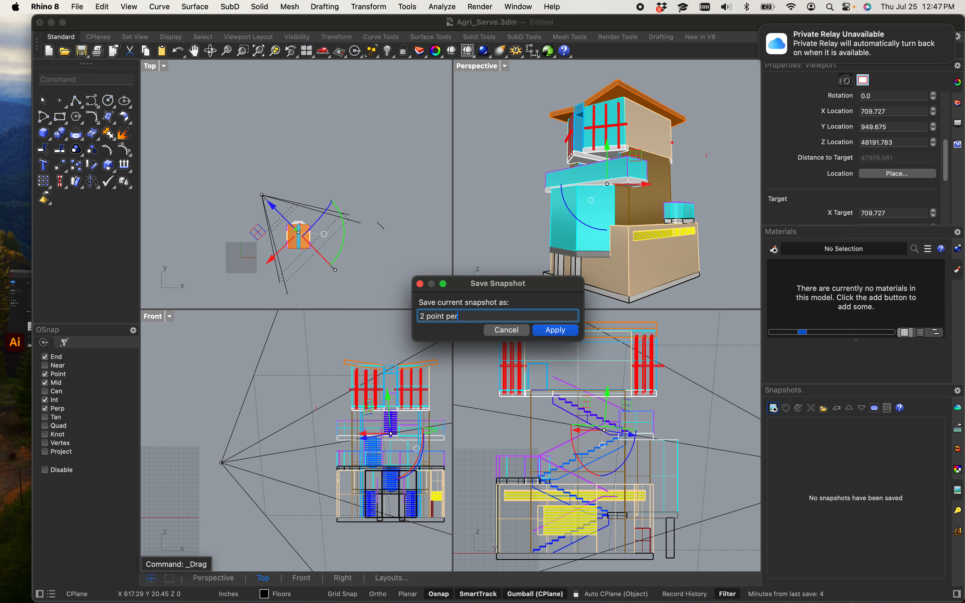
type("spective")
key("Return")
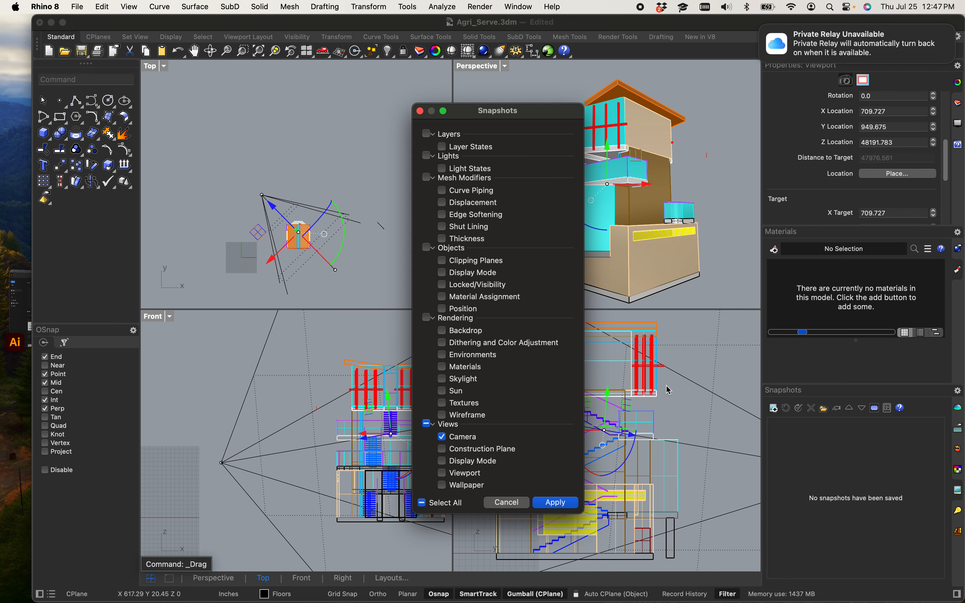
left_click(504, 501)
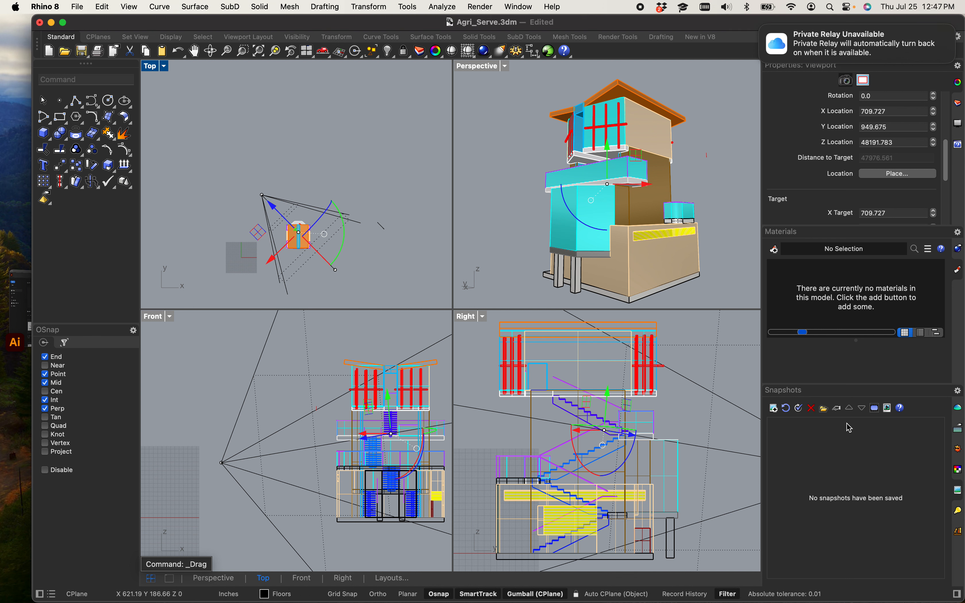
Step: Browse the Environments, Ground Plane, Sun, Lights, Display and Properties side panels
left_click(959, 409)
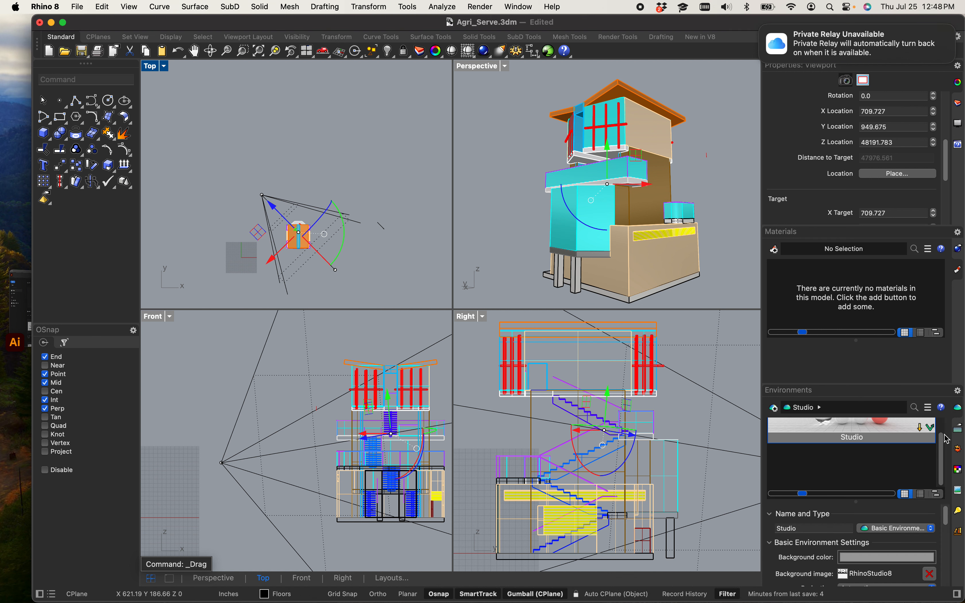
left_click(960, 430)
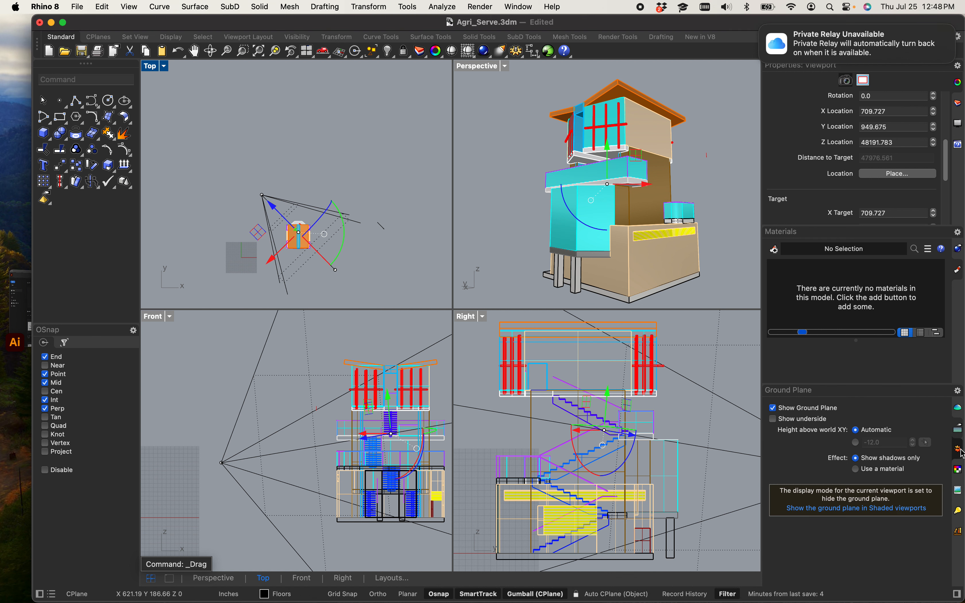
left_click(961, 451)
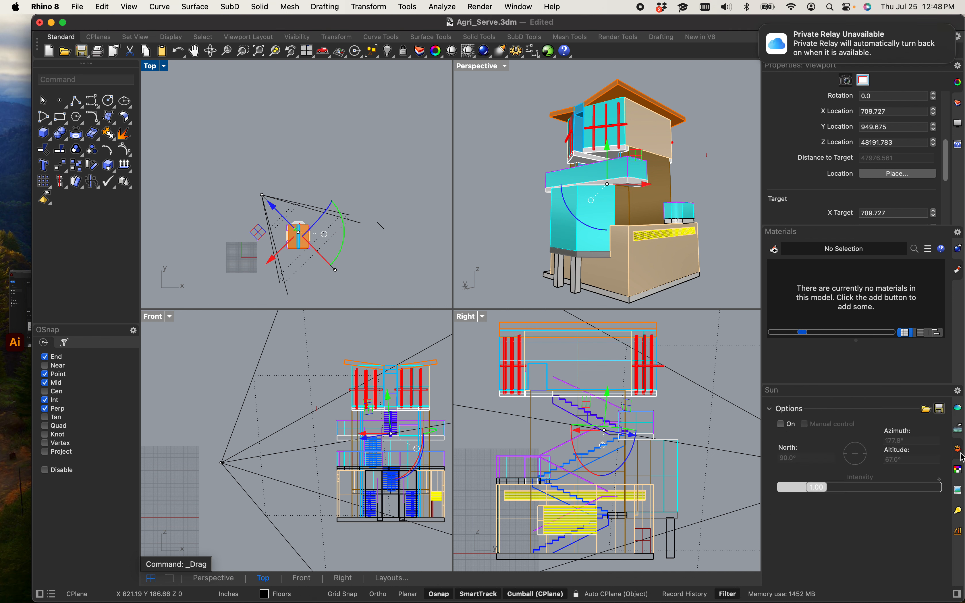
left_click(960, 491)
left_click(960, 511)
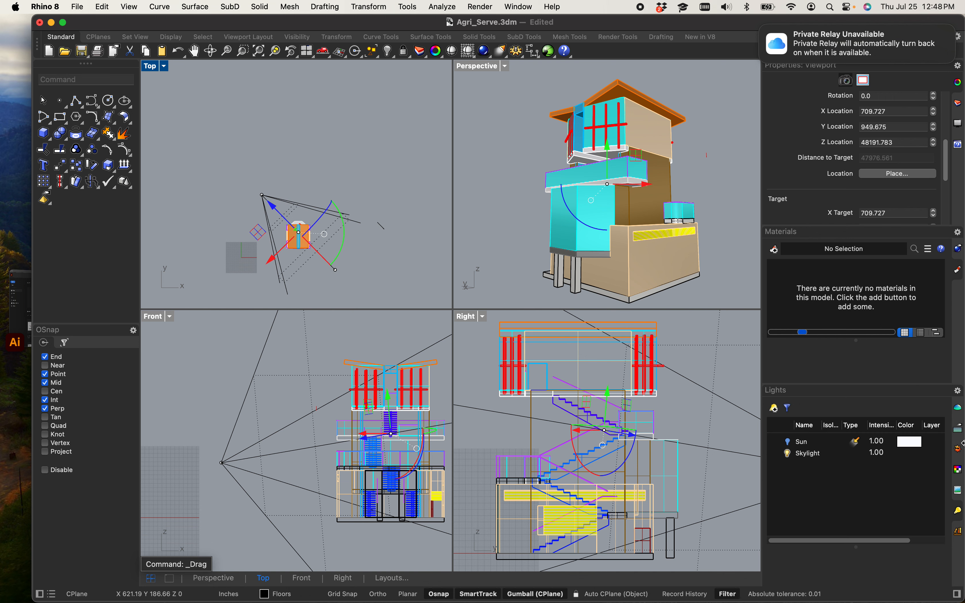
right_click(962, 399)
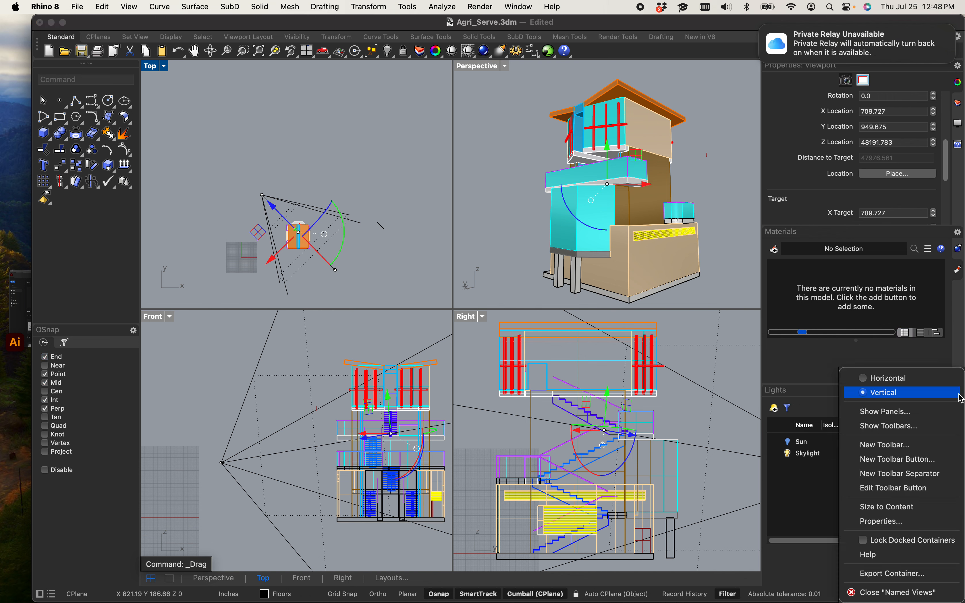
left_click(806, 529)
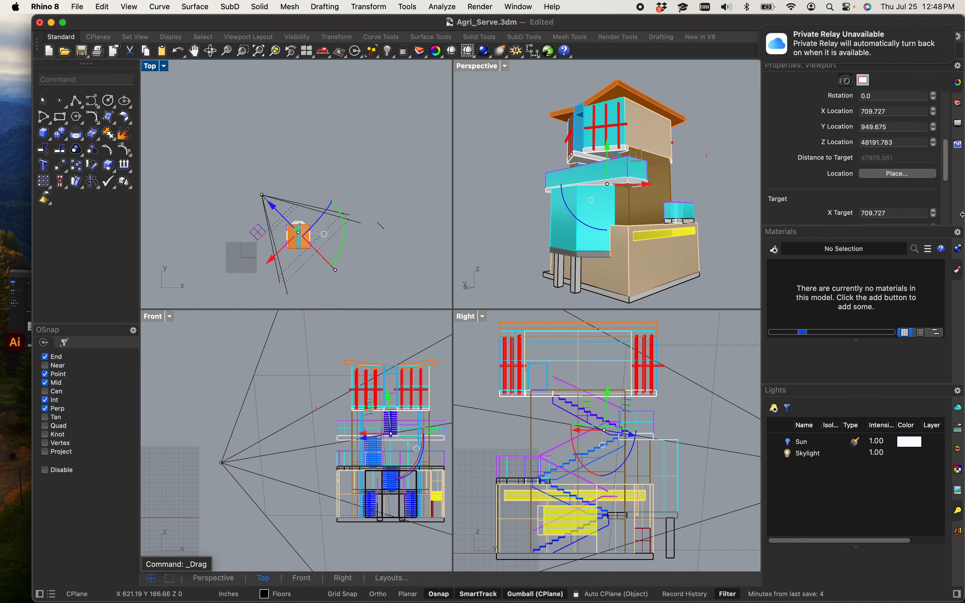
left_click(960, 103)
left_click(961, 125)
left_click(961, 145)
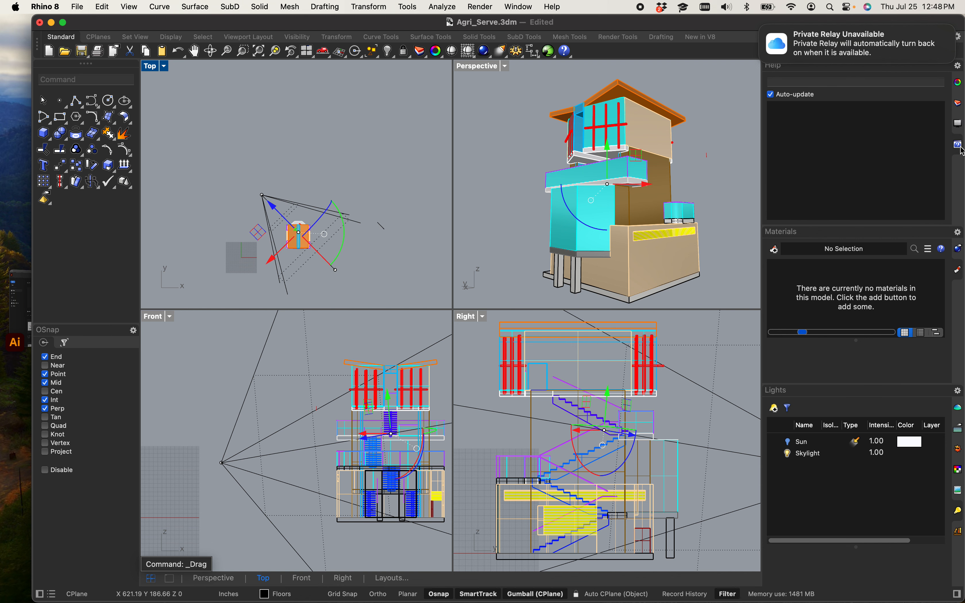
left_click(958, 126)
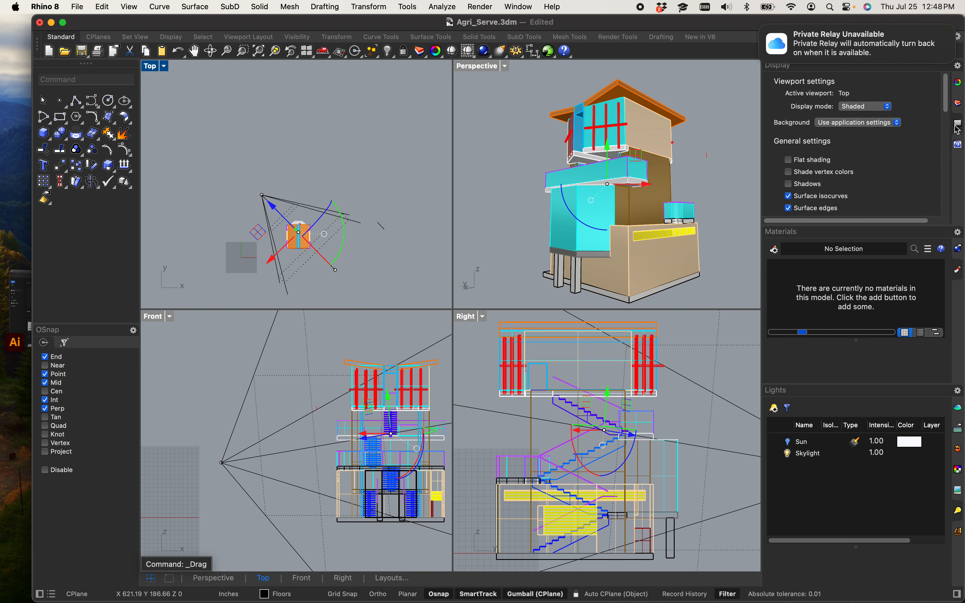
left_click(959, 104)
left_click(959, 83)
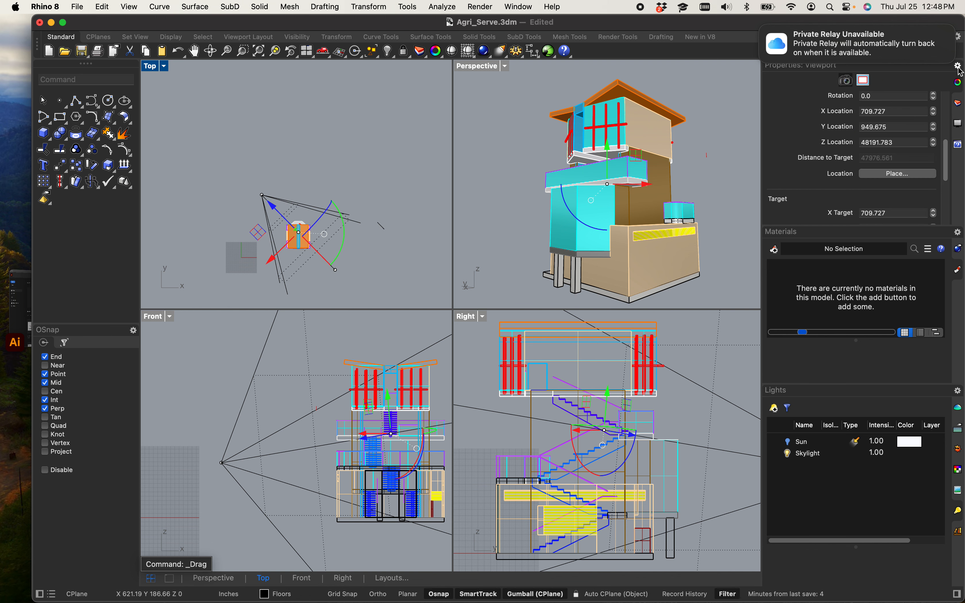
left_click(959, 66)
left_click(772, 144)
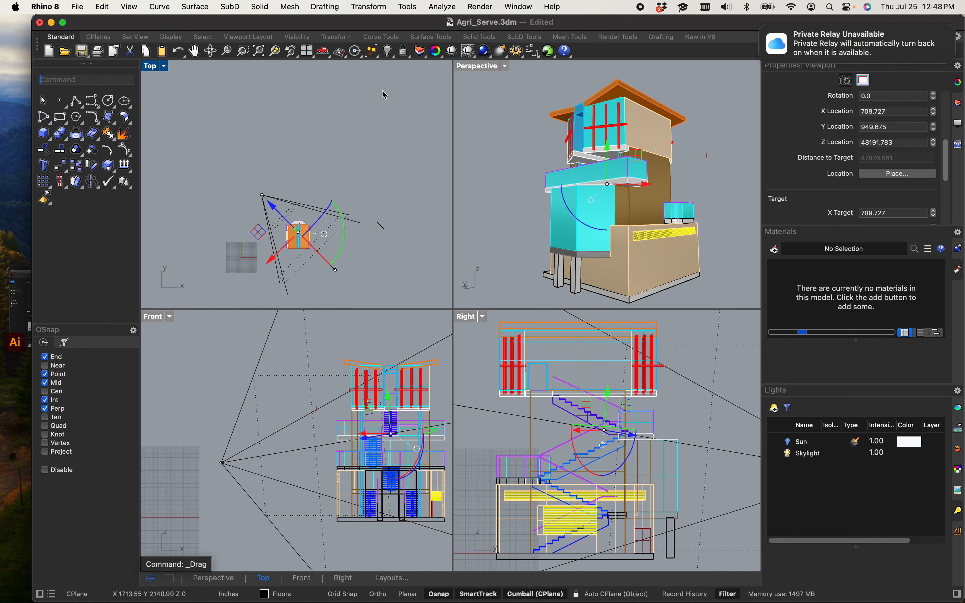
Step: Save the Perspective viewport as a named view called 2 point perspective and restore it from its thumbnail
left_click(494, 67)
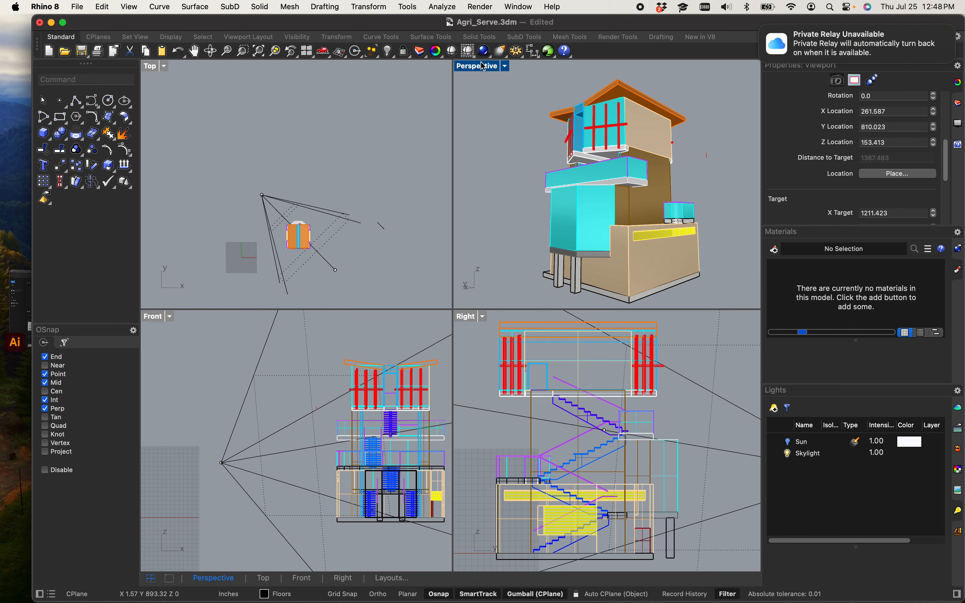
left_click(494, 67)
mouse_move(535, 336)
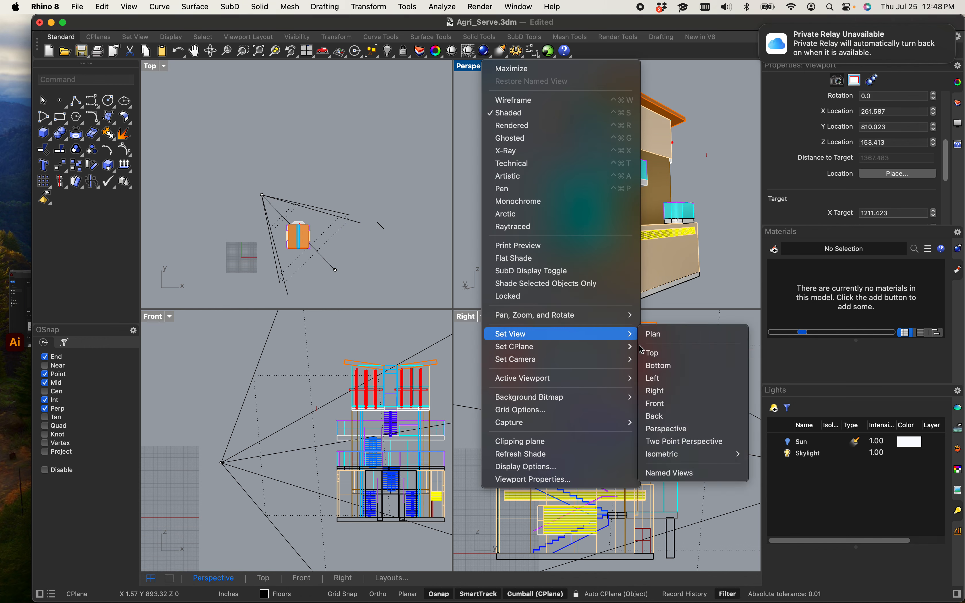
left_click(674, 473)
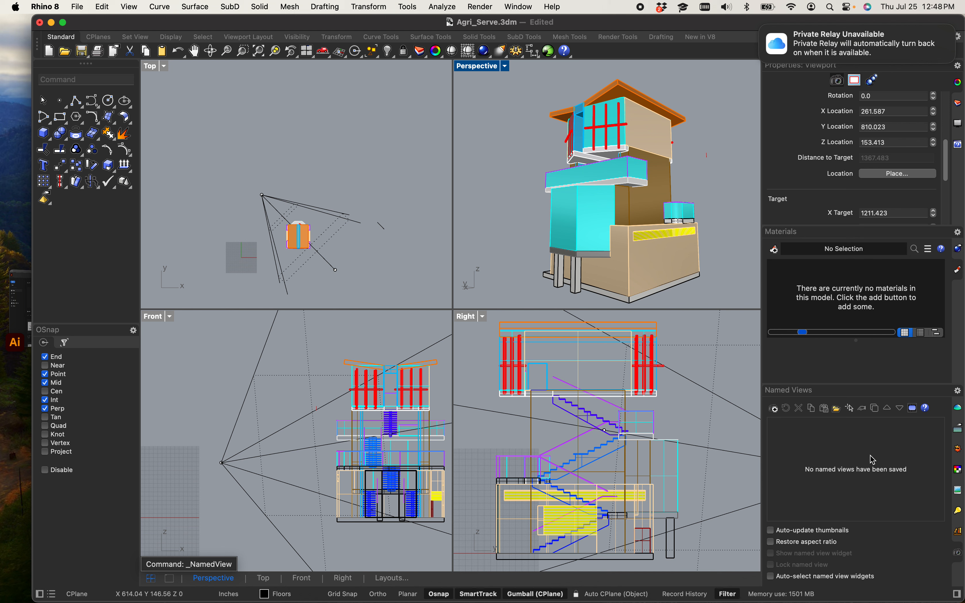
left_click(778, 413)
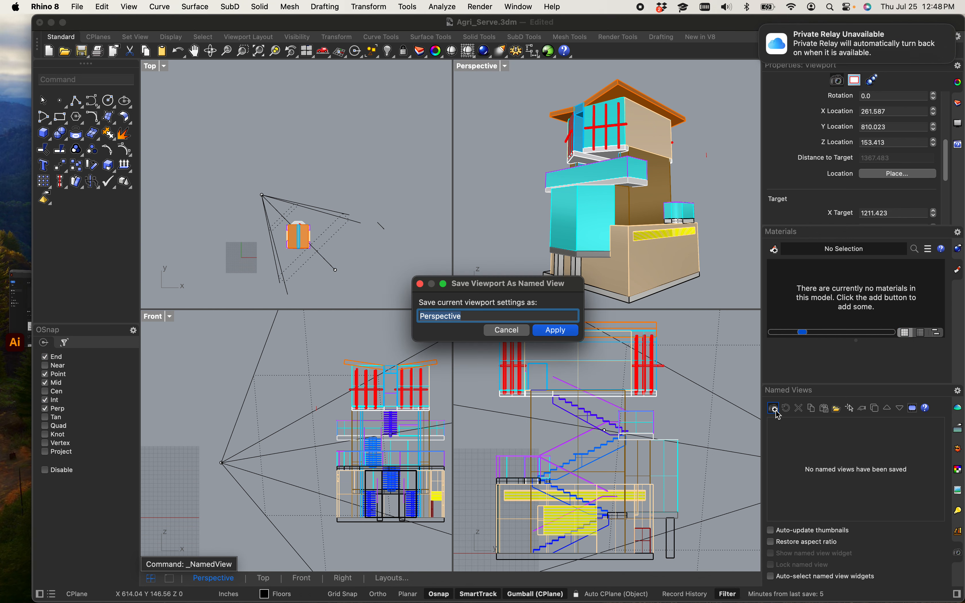
left_click(509, 318)
key("BackSpace")
key("BackSpace")
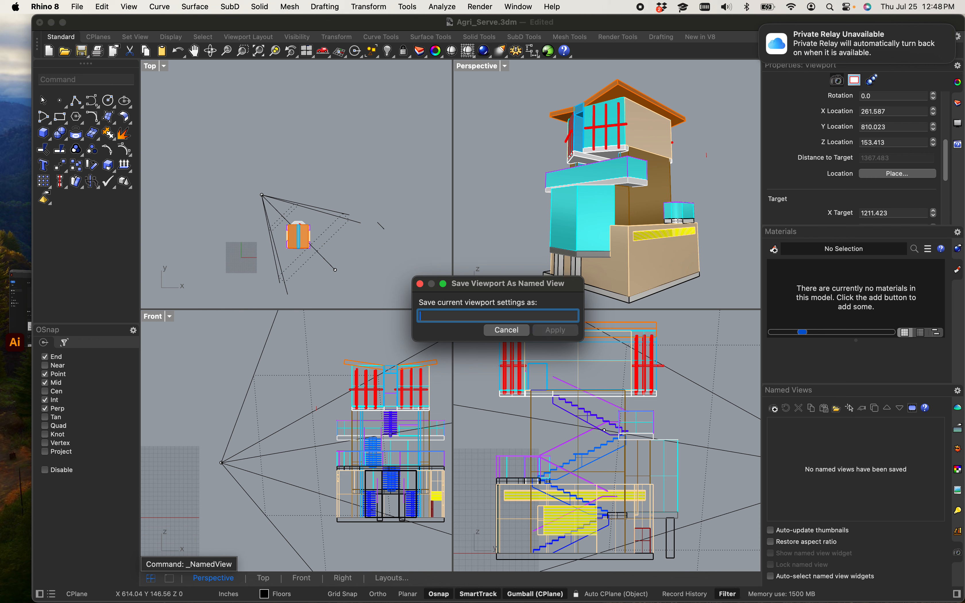
type("2")
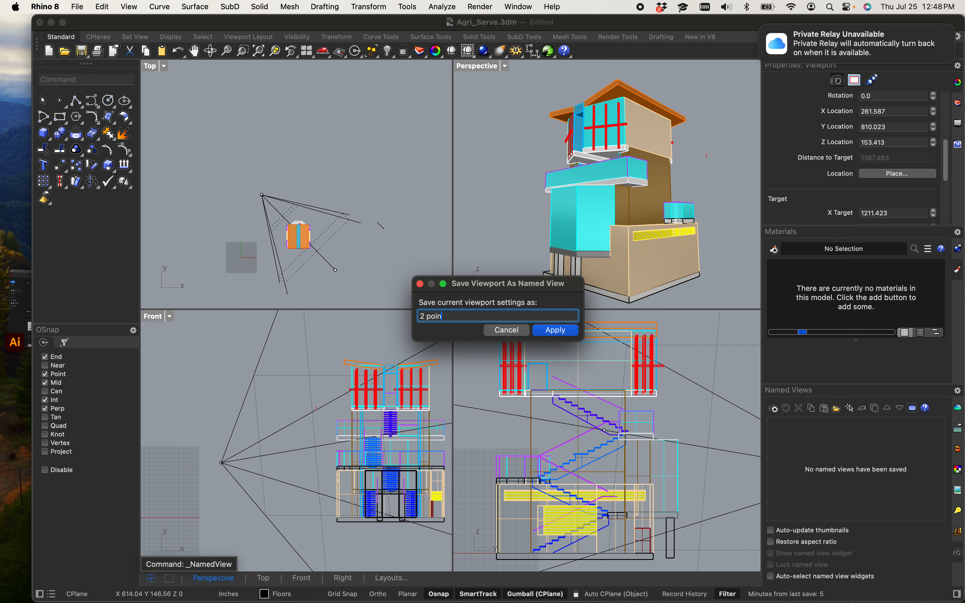
type("point perspective")
key("Return")
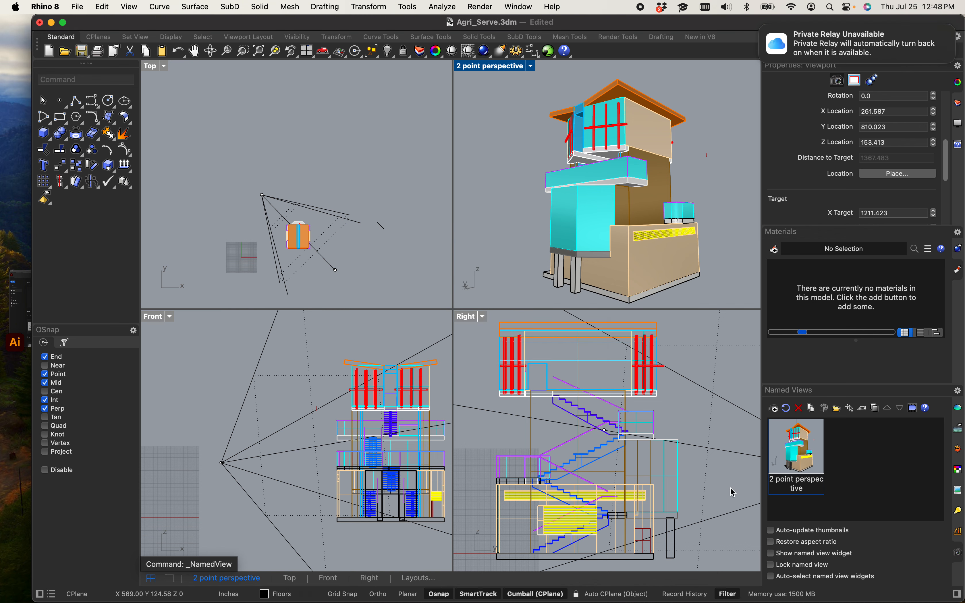
right_click_drag(622, 160, 505, 173)
double_click(804, 445)
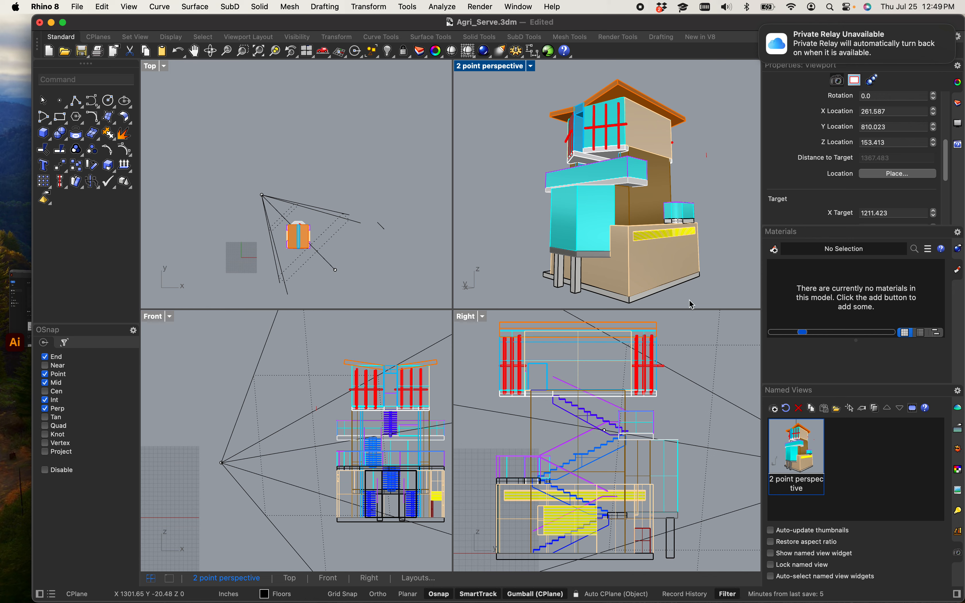
scroll(622, 167, "up", 5)
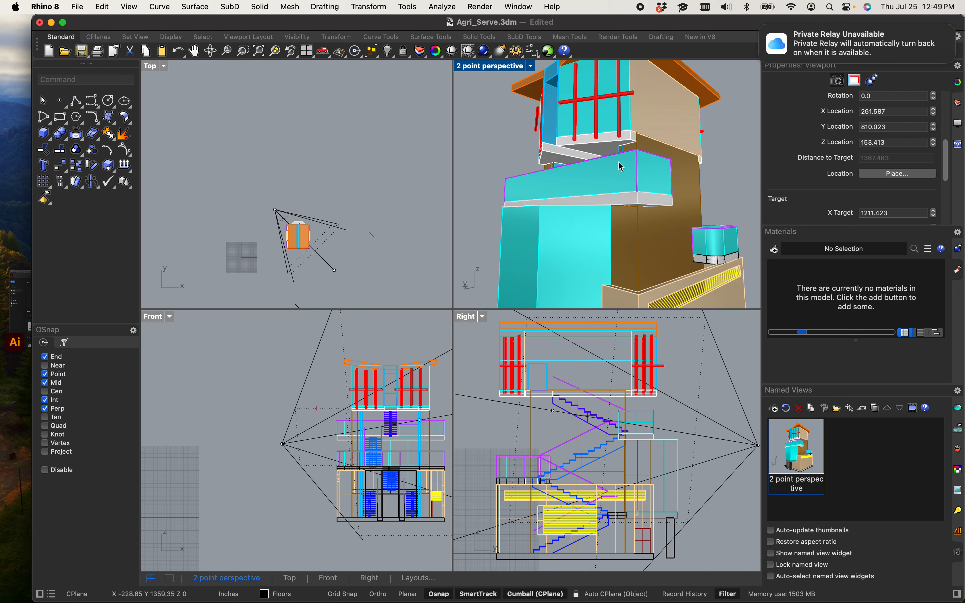
scroll(619, 164, "up", 8)
right_click_drag(627, 160, 665, 196)
scroll(299, 253, "up", 10)
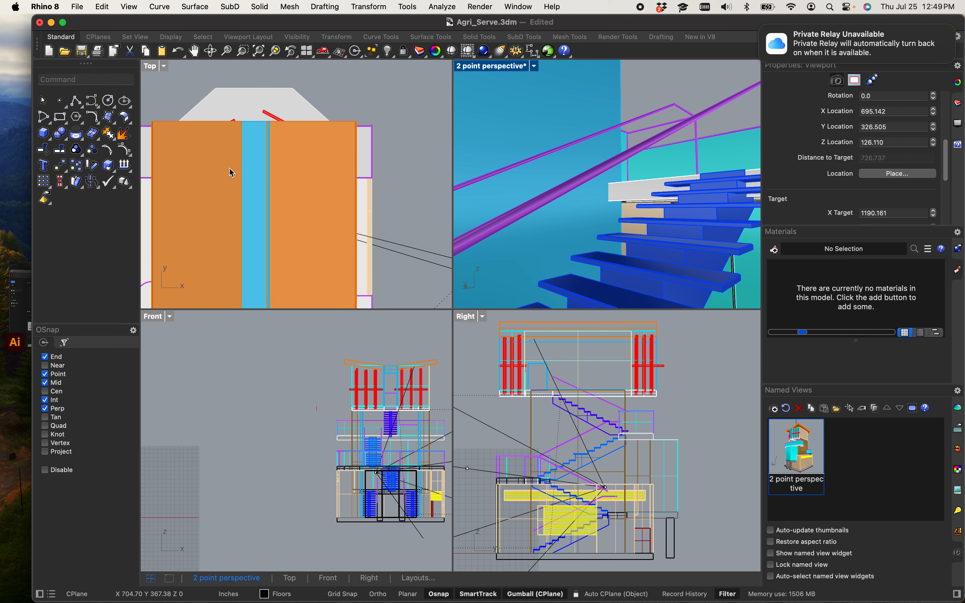
Step: Reposition the perspective camera's points in the Top viewport to reframe the staircase view
left_click(149, 66)
left_click(183, 103)
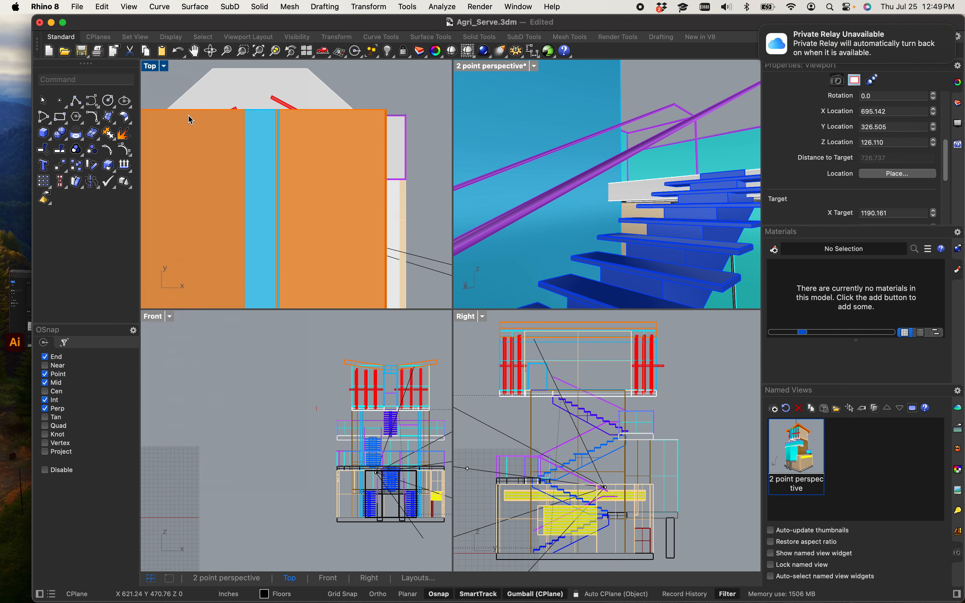
scroll(242, 182, "up", 5)
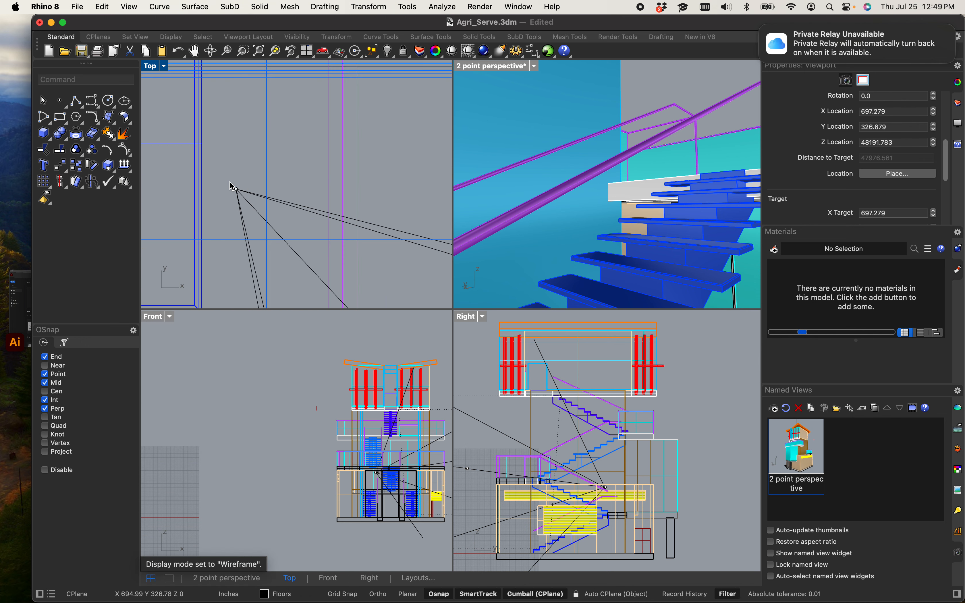
left_click(236, 189)
left_click_drag(238, 190, 265, 175)
scroll(263, 169, "down", 6)
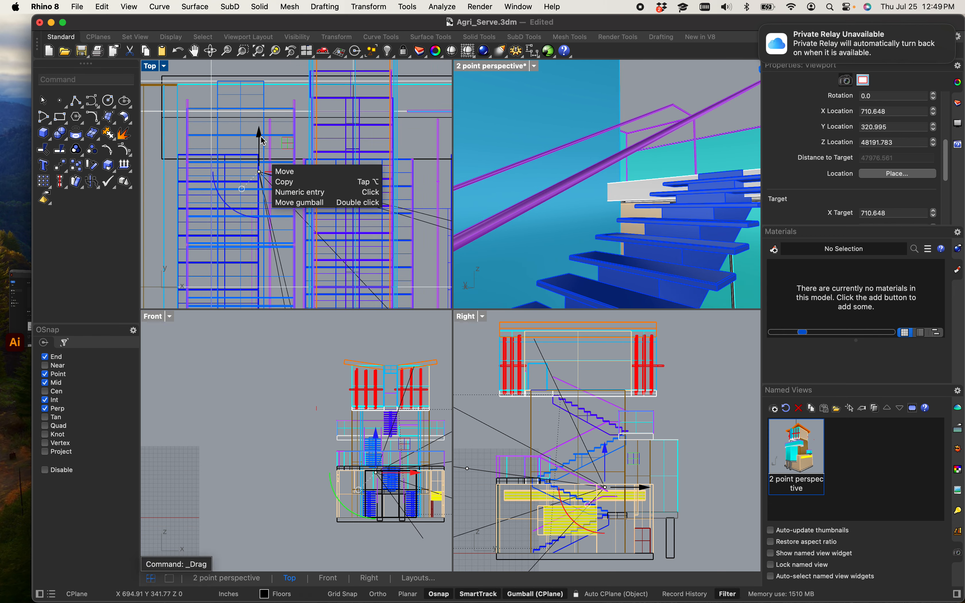
left_click_drag(259, 135, 265, 63)
left_click_drag(298, 99, 227, 108)
scroll(254, 195, "down", 5)
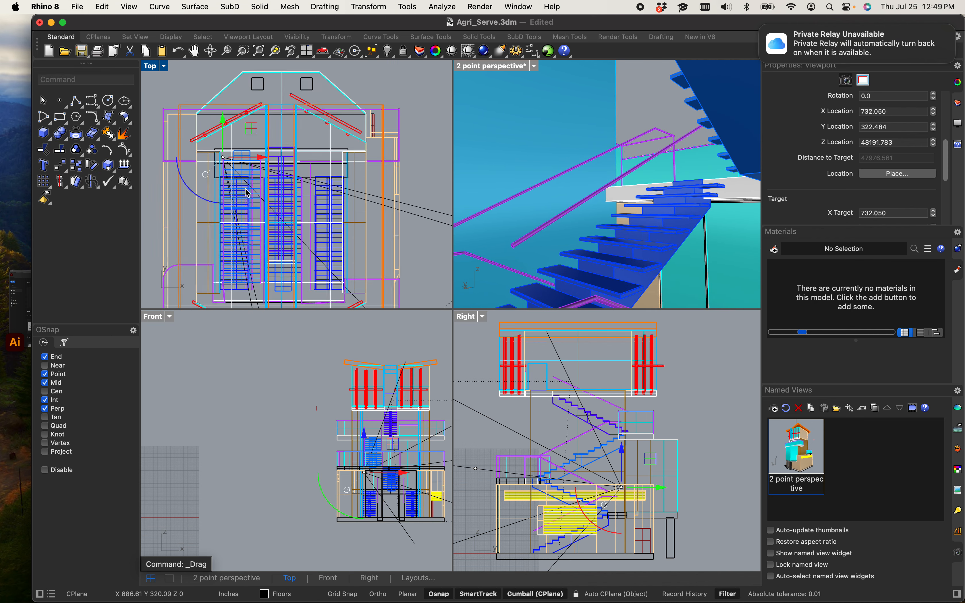
scroll(252, 191, "down", 2)
right_click_drag(258, 263, 288, 218)
scroll(268, 196, "up", 4)
scroll(266, 209, "down", 10)
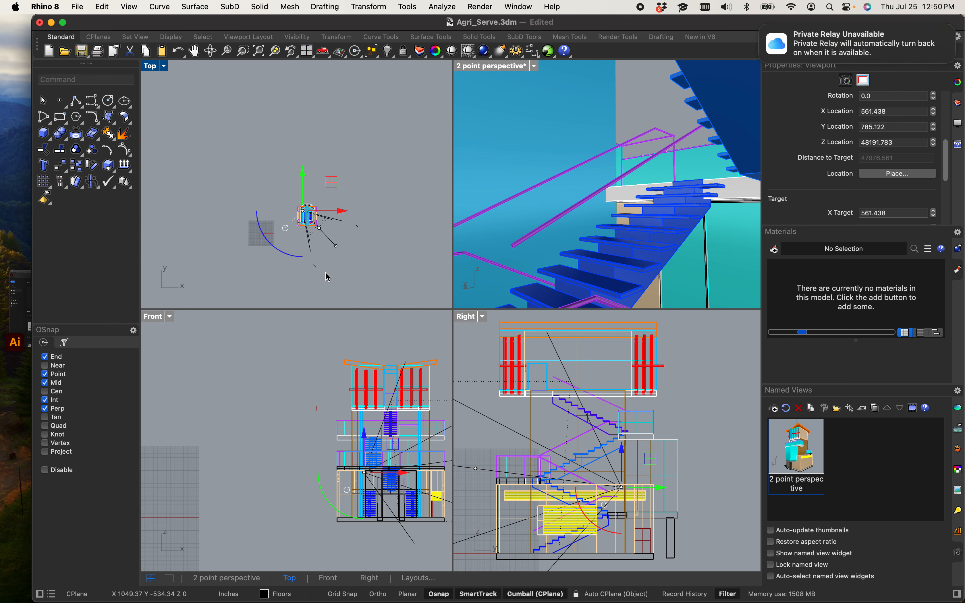
scroll(319, 254, "up", 5)
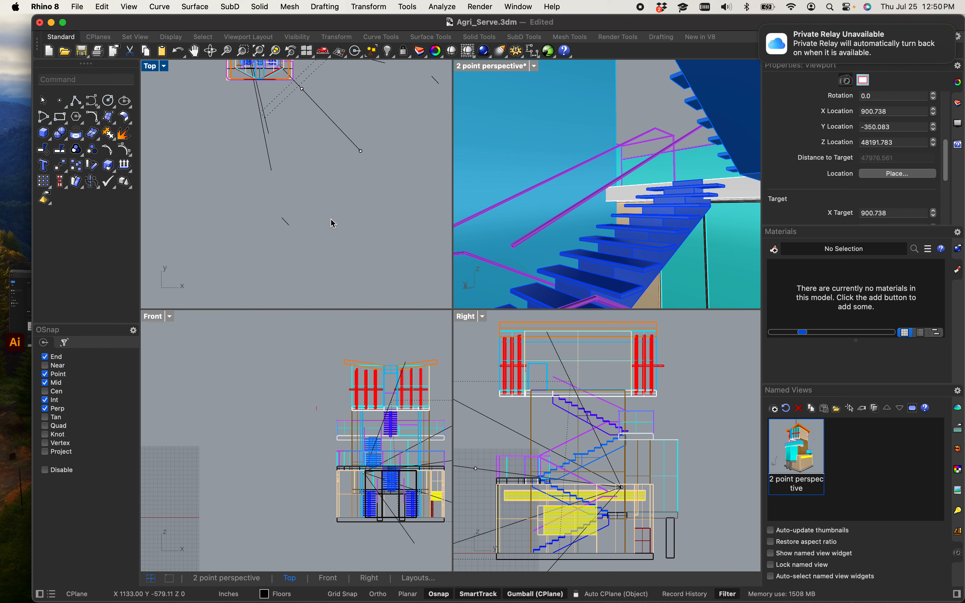
scroll(331, 185, "down", 5)
scroll(322, 400, "down", 5)
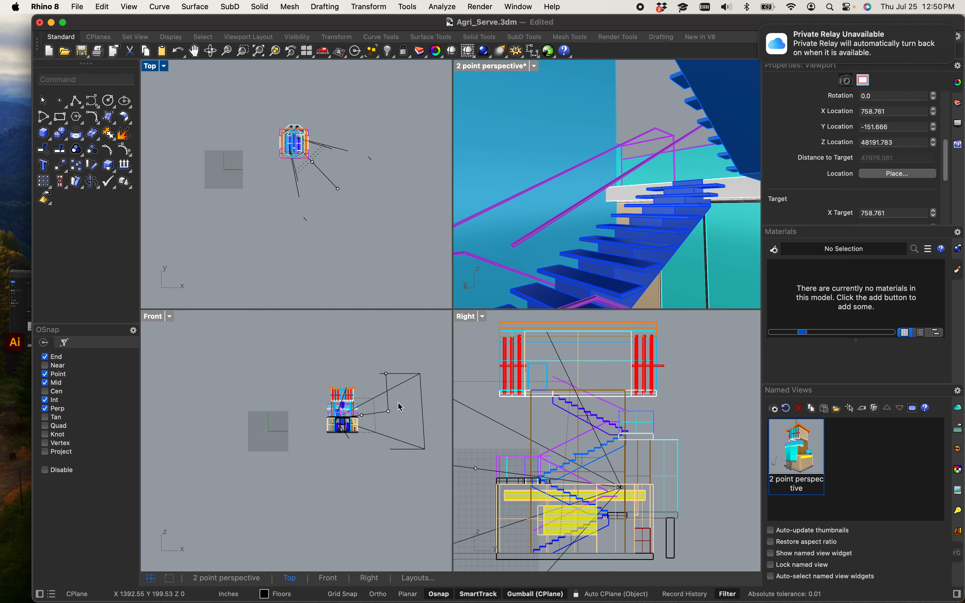
scroll(398, 403, "up", 8)
scroll(375, 384, "down", 7)
Step: Try moving a camera point with the gumball in the Front viewport, undoing the gumball move
right_click_drag(389, 400, 347, 410)
scroll(316, 352, "up", 5)
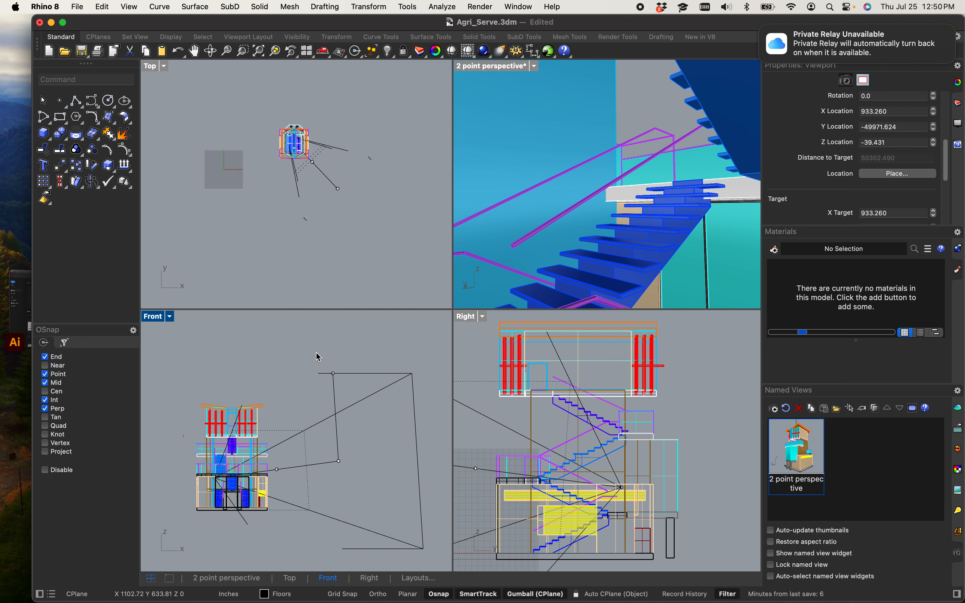
scroll(316, 353, "up", 2)
left_click_drag(316, 353, 355, 358)
key("super+z")
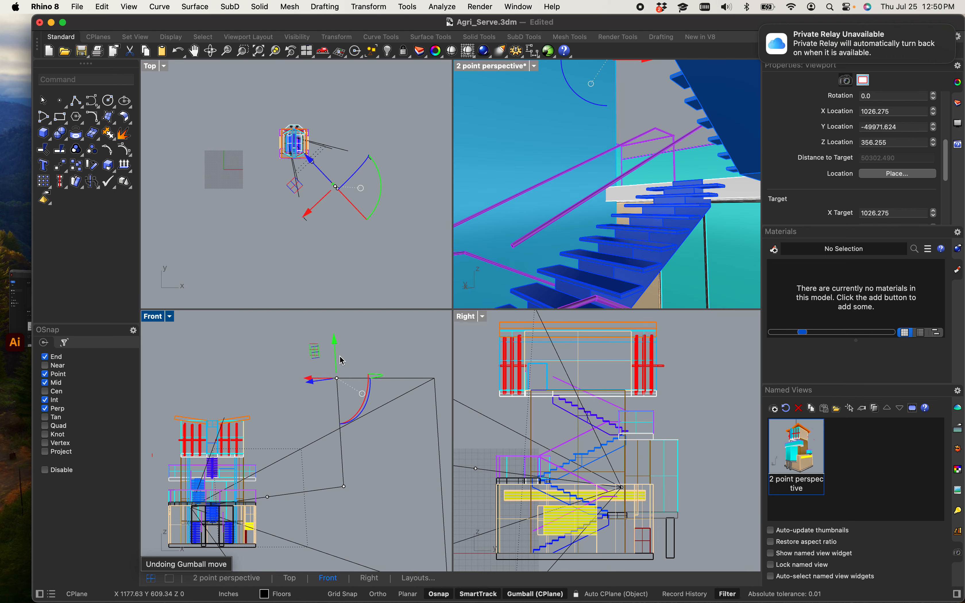
Step: Select a camera point in the Right viewport and try nudging it, undoing the gumball move
scroll(569, 477, "down", 10)
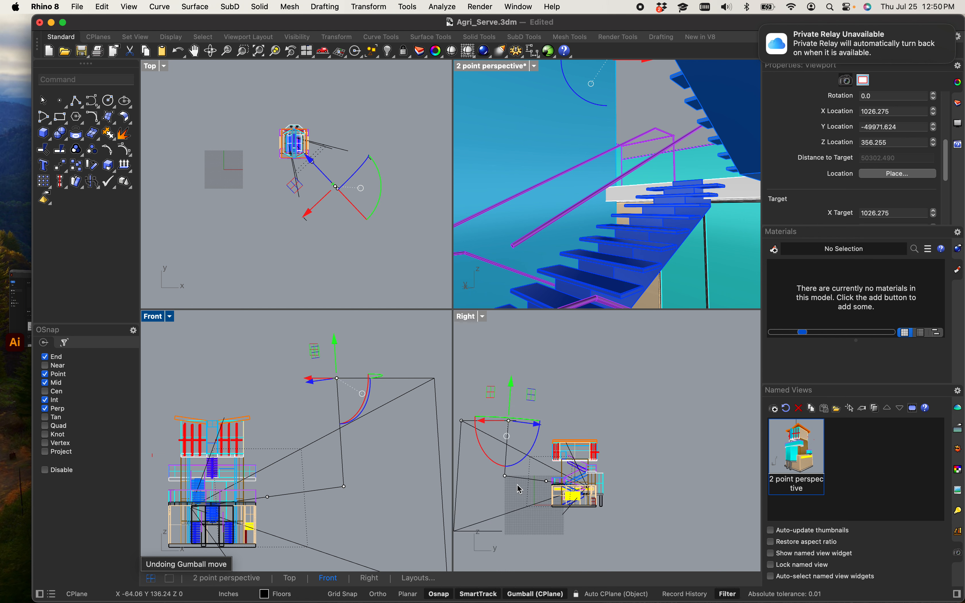
scroll(536, 480, "up", 7)
left_click_drag(544, 475, 568, 495)
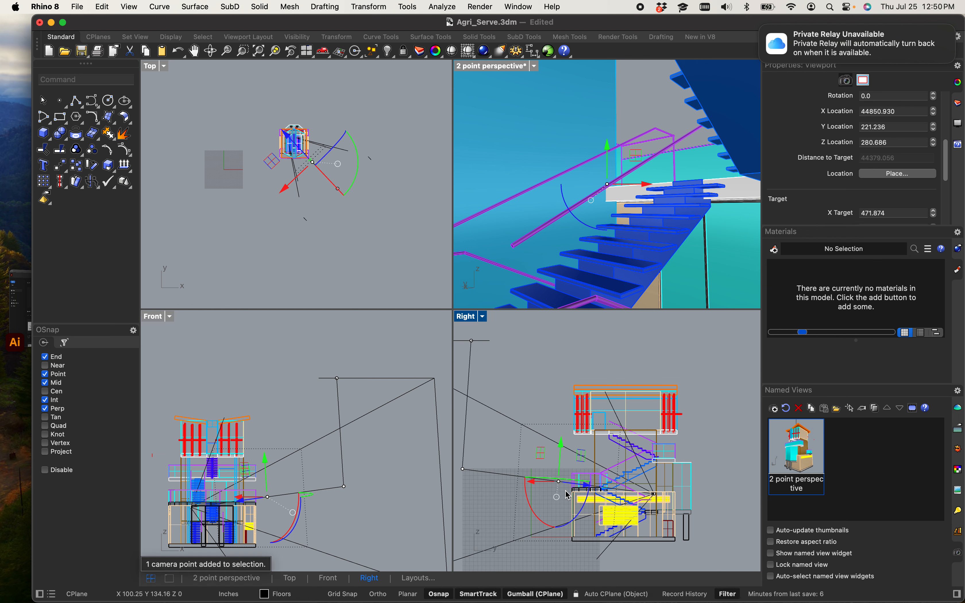
scroll(244, 157, "up", 3)
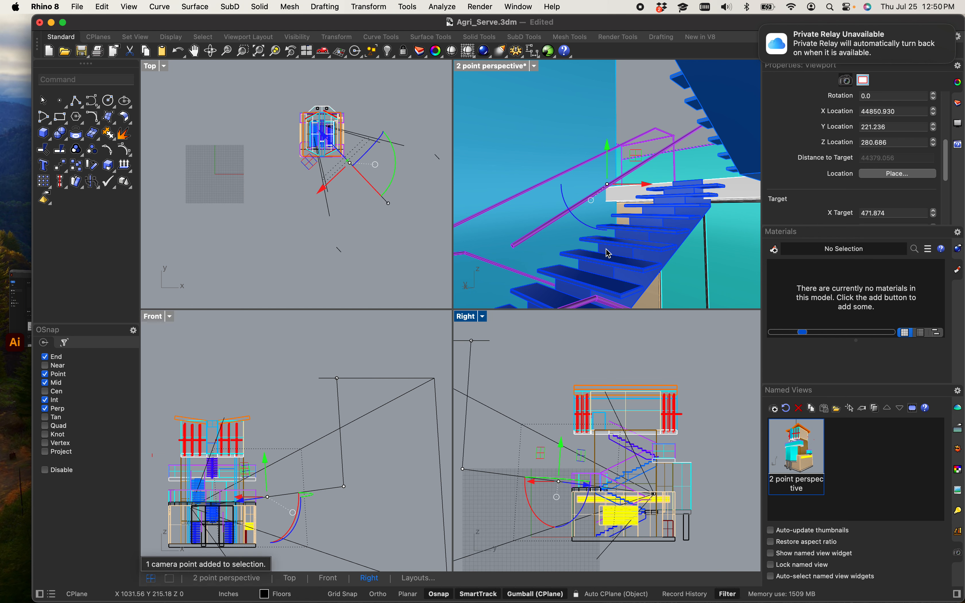
mouse_move(644, 186)
left_mouse_down()
mouse_move(664, 187)
mouse_move(640, 189)
left_mouse_up()
key("super+z")
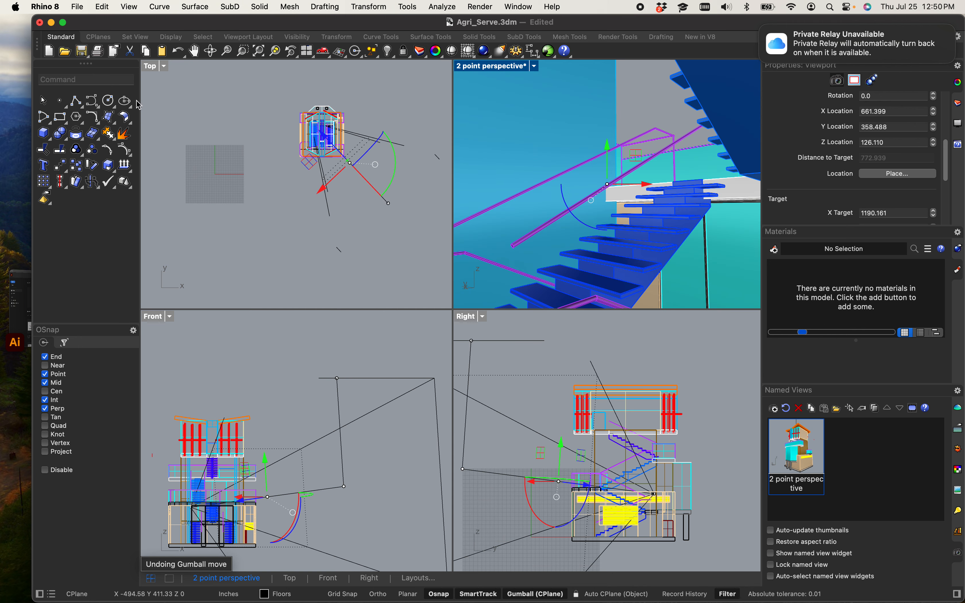
Step: Select the camera location point and drag it in the Top viewport to reframe the staircase perspective
scroll(303, 180, "up", 10)
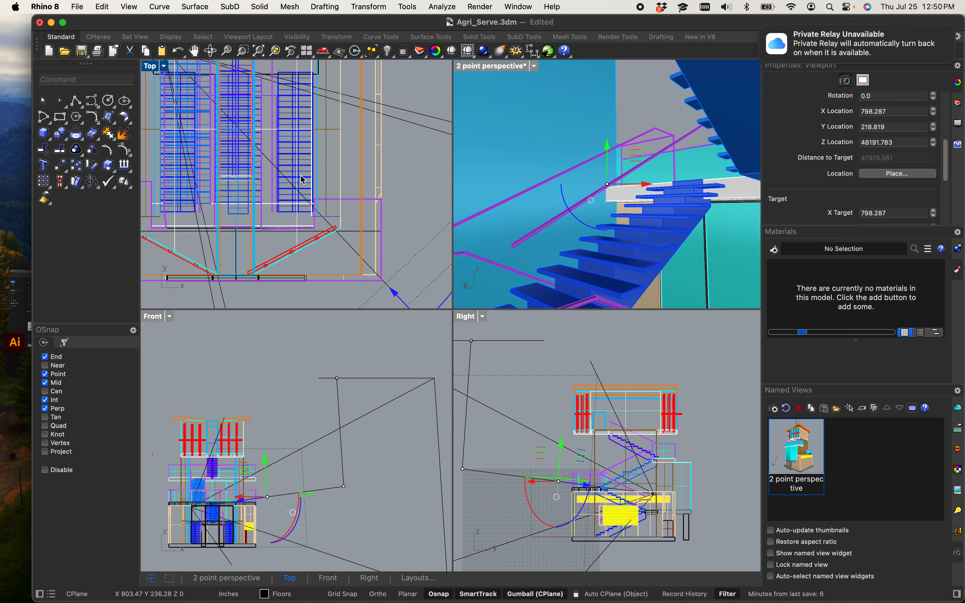
scroll(303, 181, "down", 10)
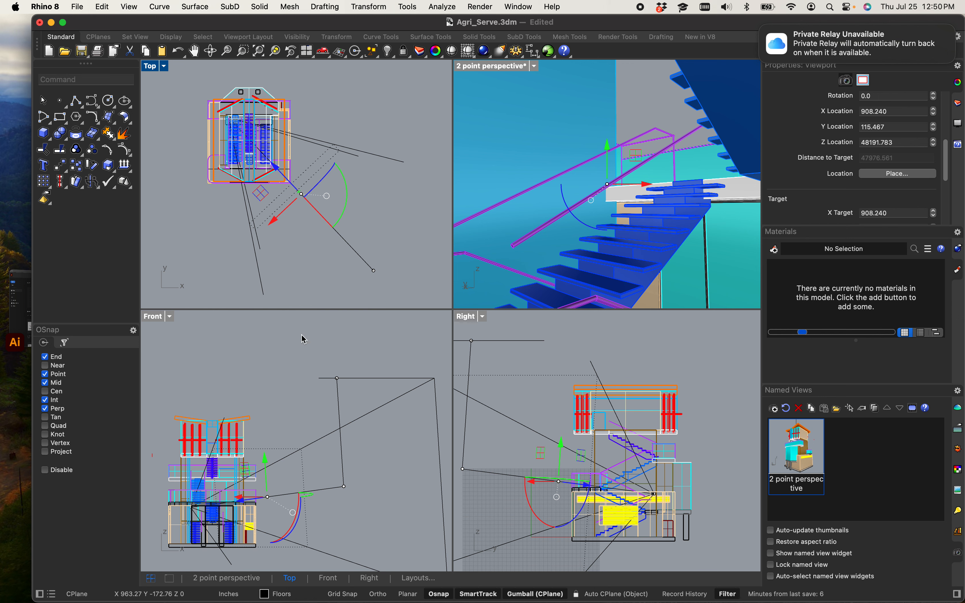
scroll(359, 468, "down", 2)
scroll(515, 488, "down", 4)
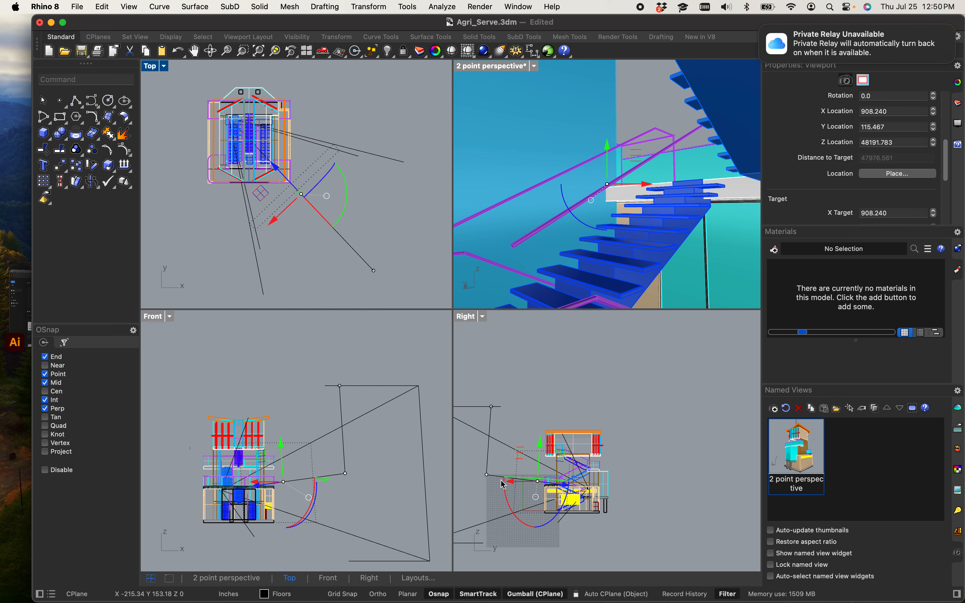
scroll(506, 481, "up", 5)
scroll(518, 479, "down", 7)
right_click_drag(519, 479, 564, 440)
scroll(532, 395, "up", 6)
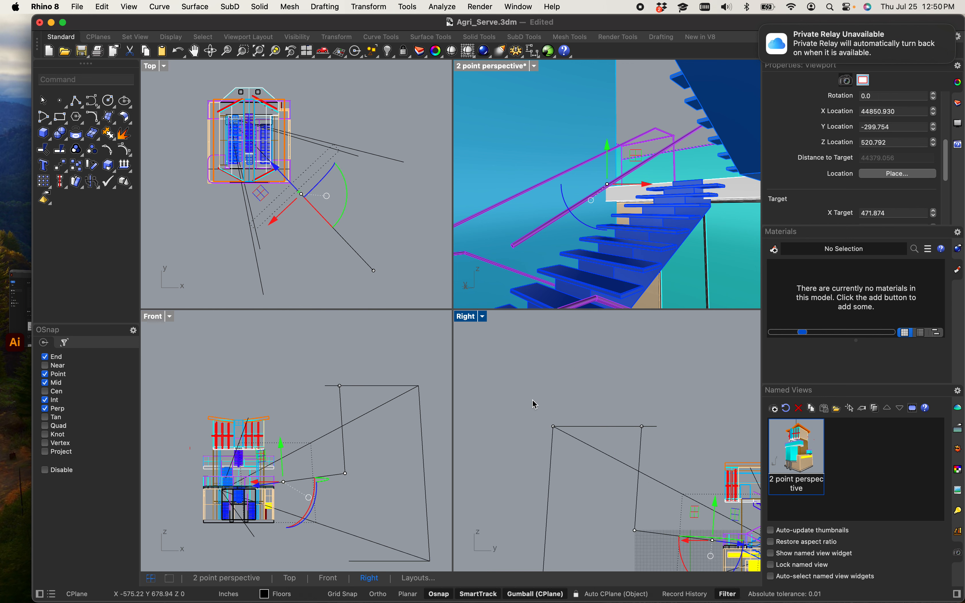
left_click(554, 426)
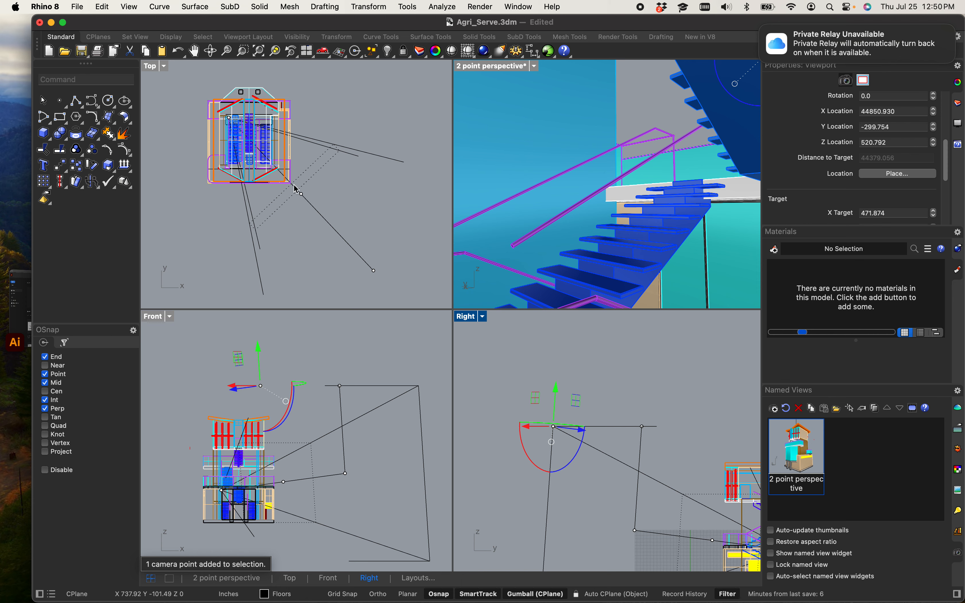
scroll(232, 202, "down", 11)
scroll(231, 264, "up", 7)
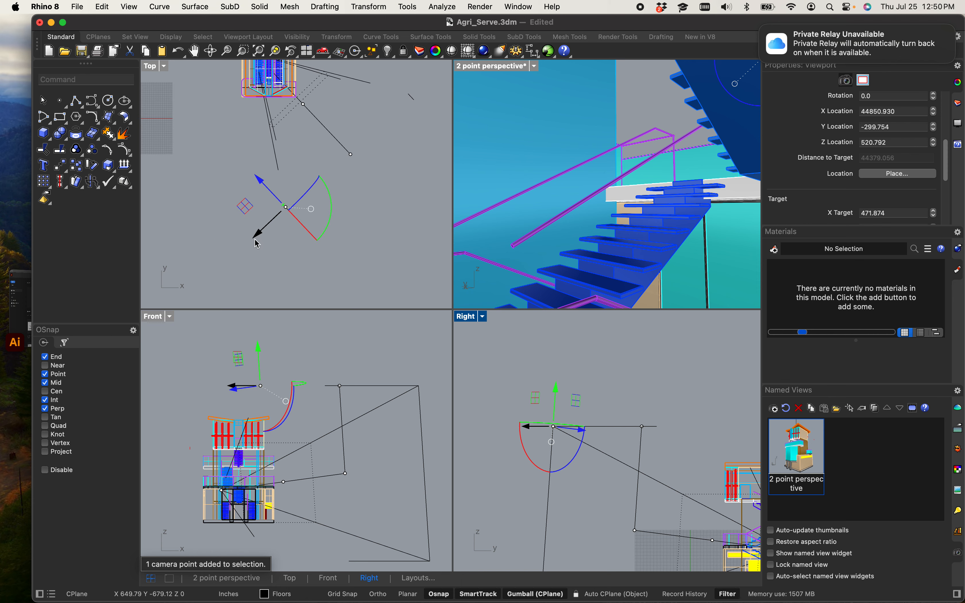
left_click_drag(258, 244, 175, 260)
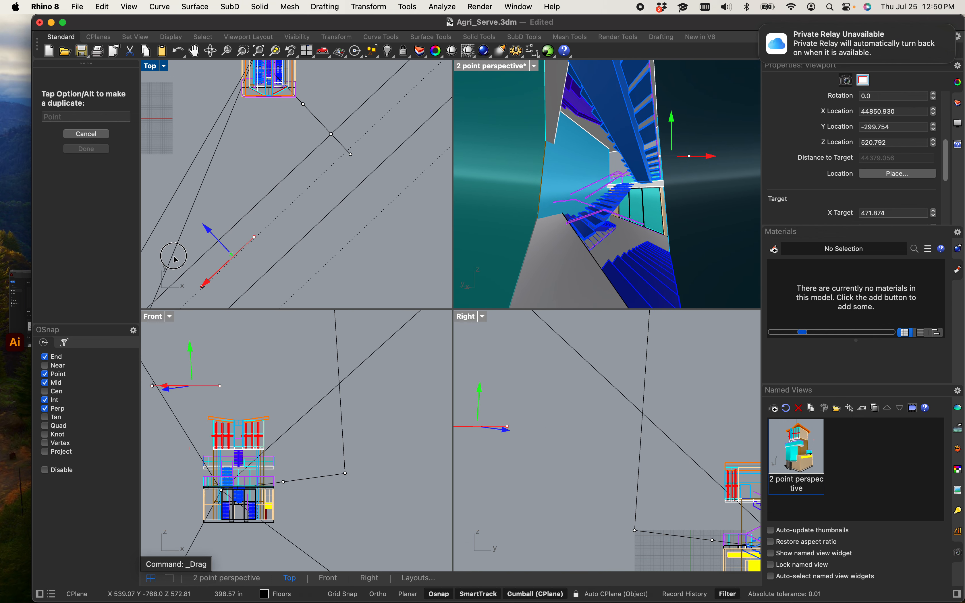
left_click_drag(175, 259, 227, 264)
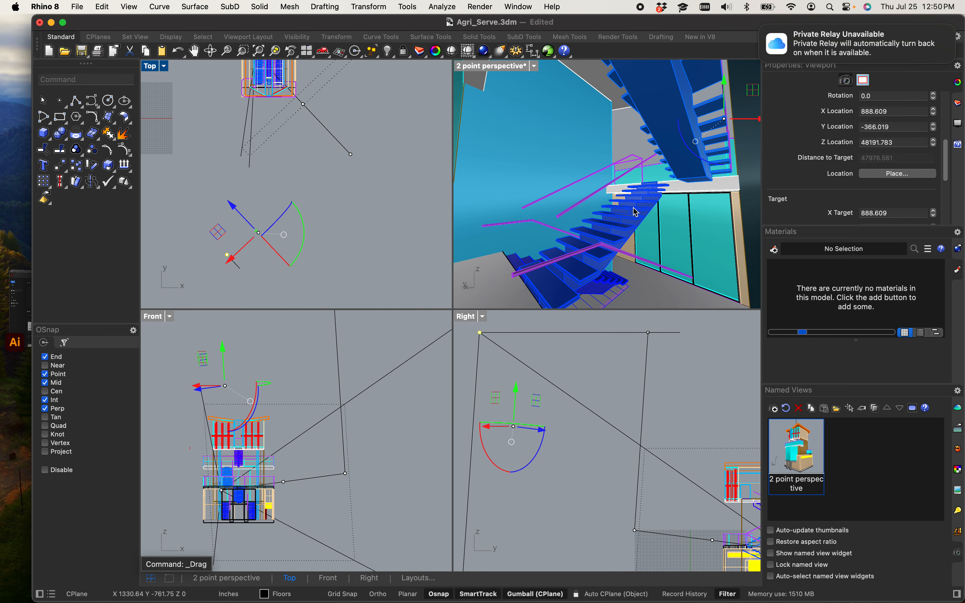
right_click_drag(625, 216, 627, 218)
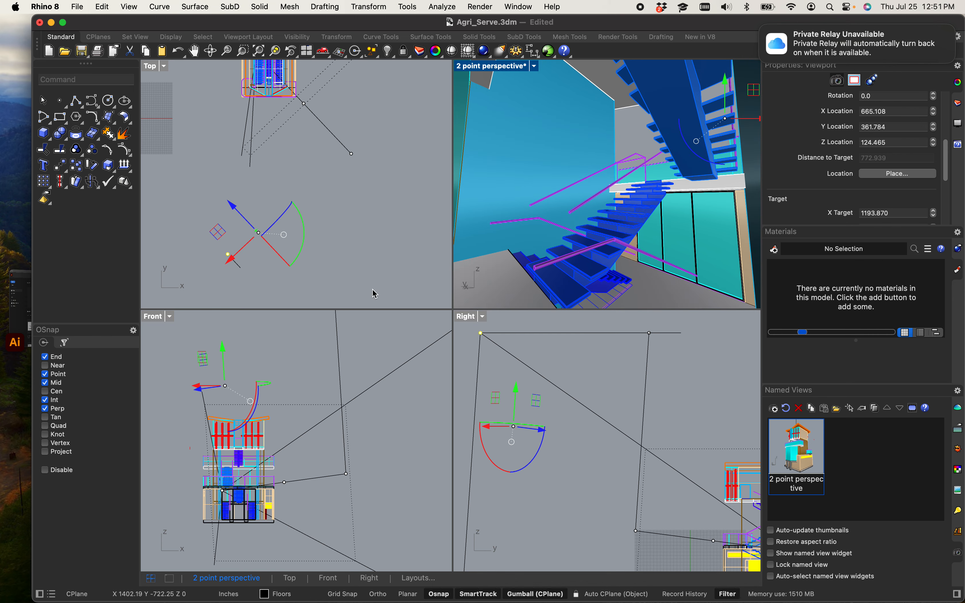
Step: Zoom the Front viewport in on the doorway and adjust the selected camera point there
scroll(239, 501, "up", 9)
scroll(223, 491, "up", 9)
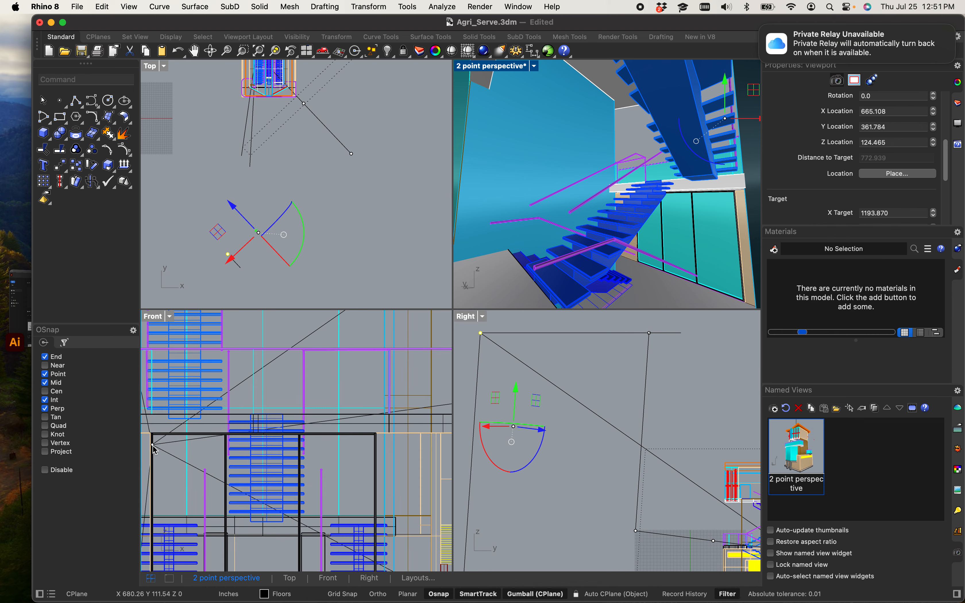
right_click_drag(183, 450, 249, 449)
scroll(243, 443, "up", 10)
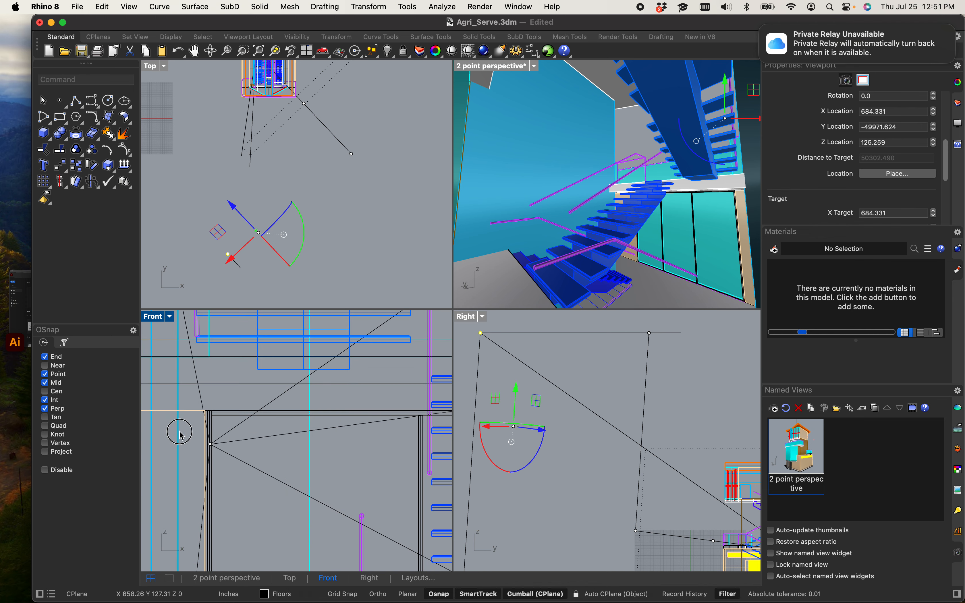
left_click(191, 439)
left_click(194, 434)
left_click_drag(194, 434, 232, 468)
left_click_drag(207, 422, 282, 425)
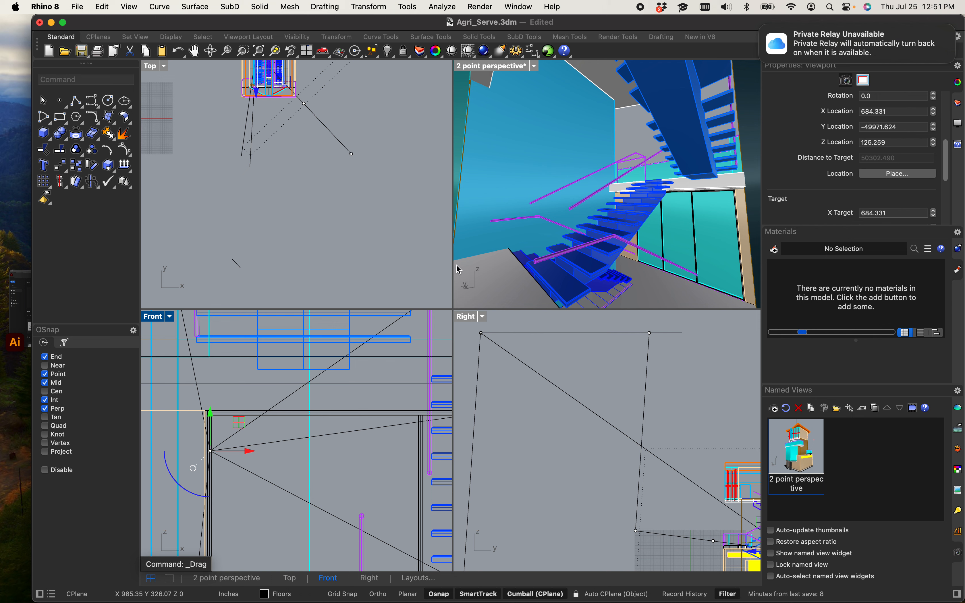
Step: Save the Front viewport as a named view called One point perspective
left_click(779, 414)
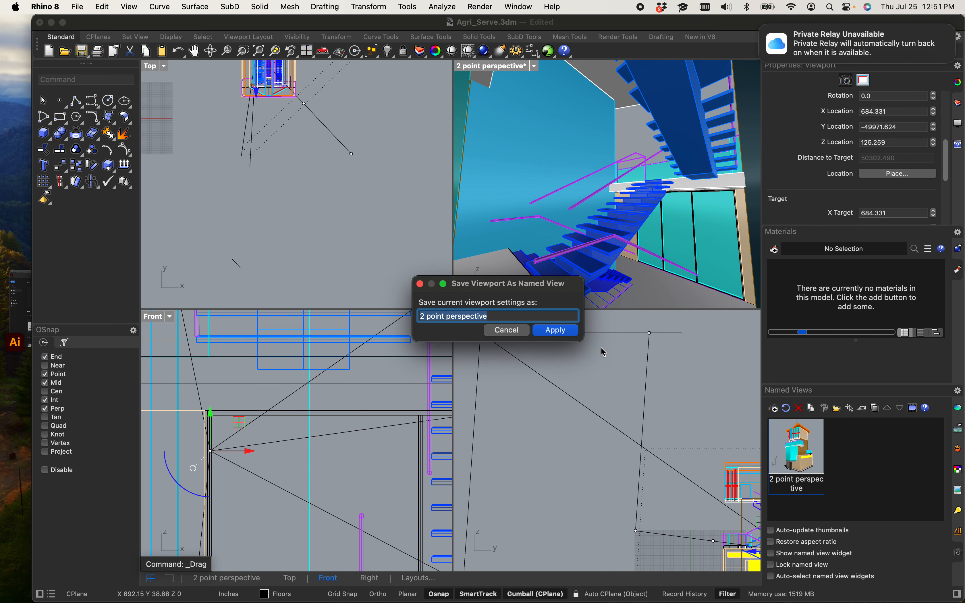
type("One point")
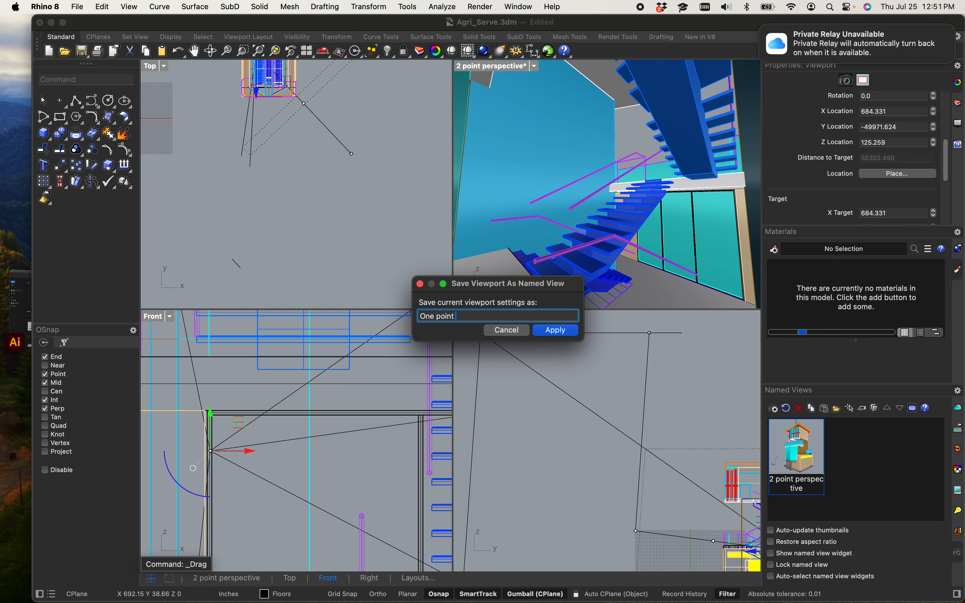
type(" perspective")
key("Return")
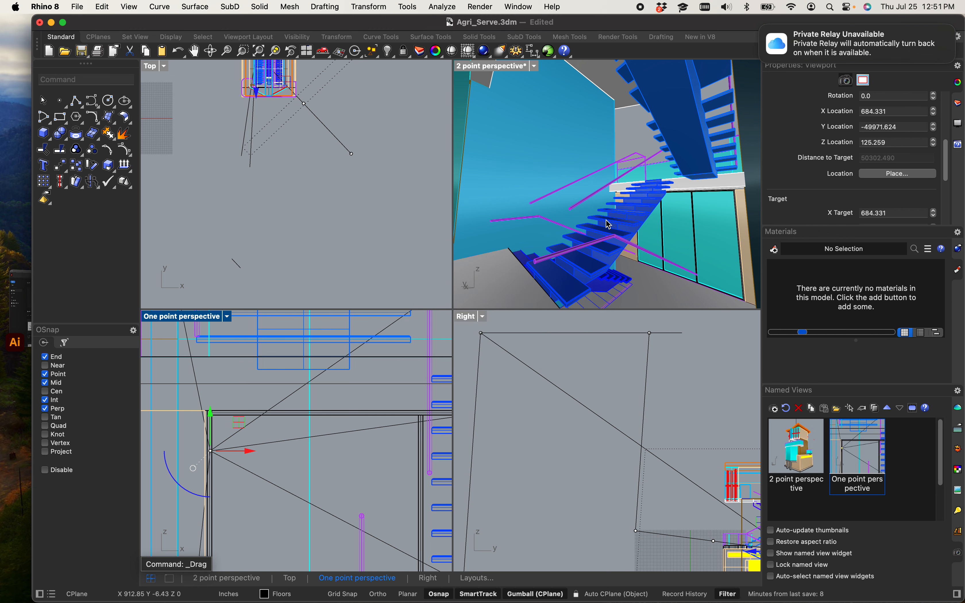
Step: Restore the 2 point perspective named view in the Top viewport, then set that viewport back to Top
left_click(371, 230)
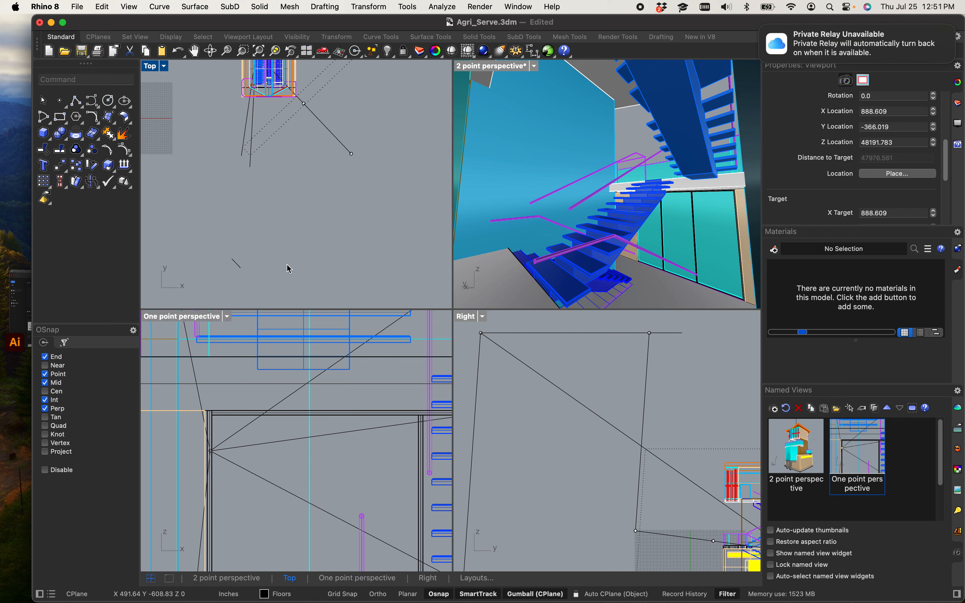
double_click(795, 457)
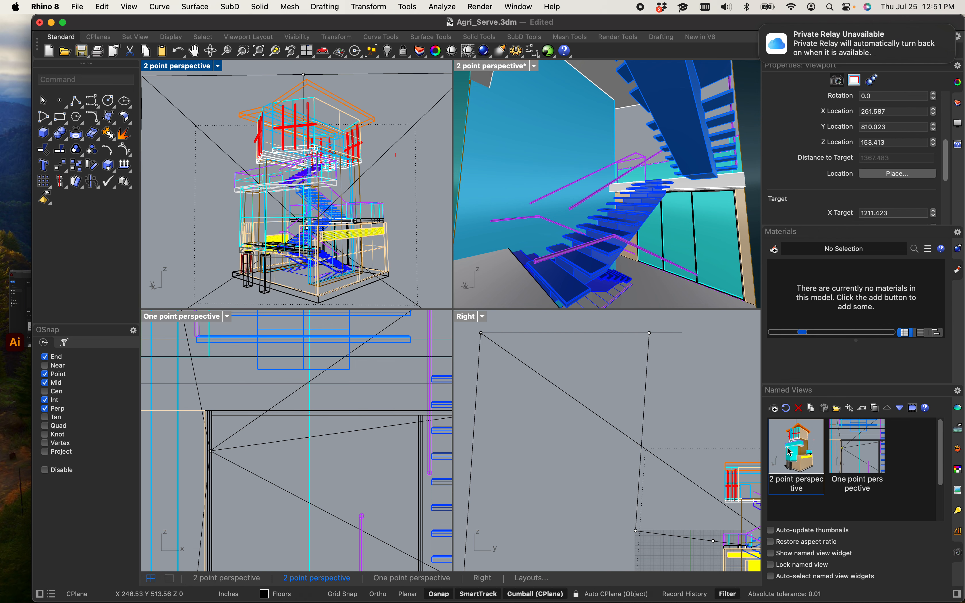
left_click(164, 70)
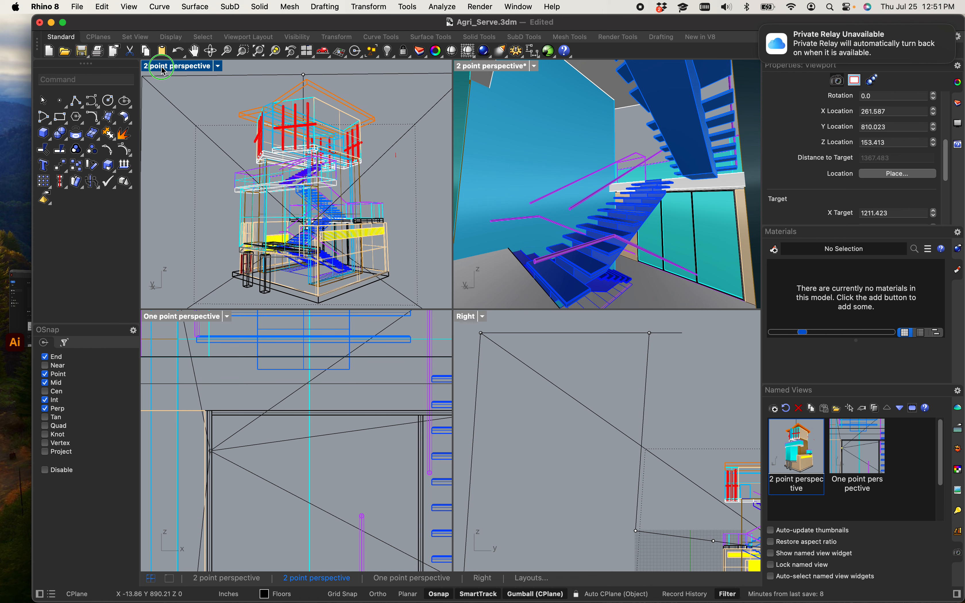
mouse_move(224, 345)
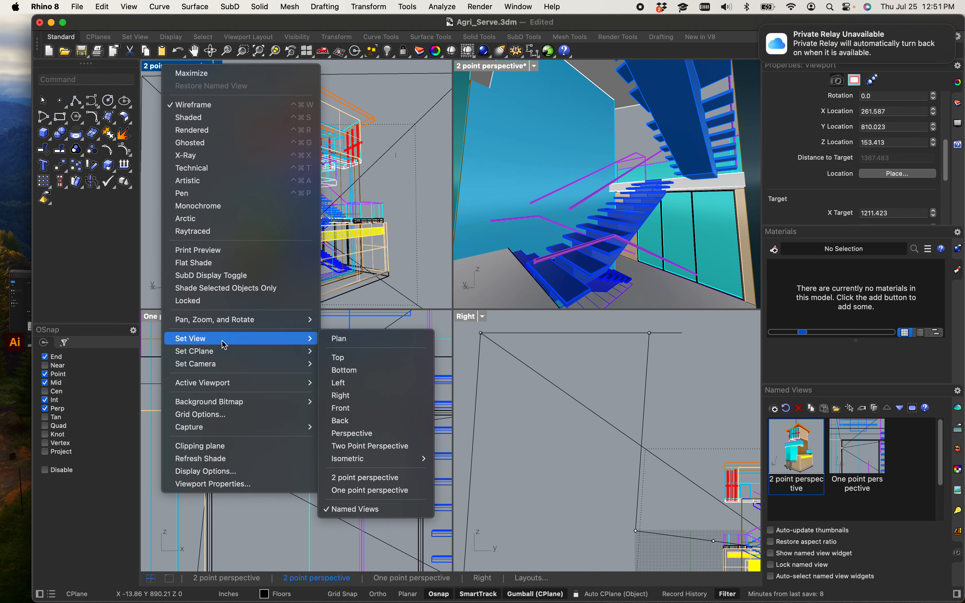
left_click(351, 358)
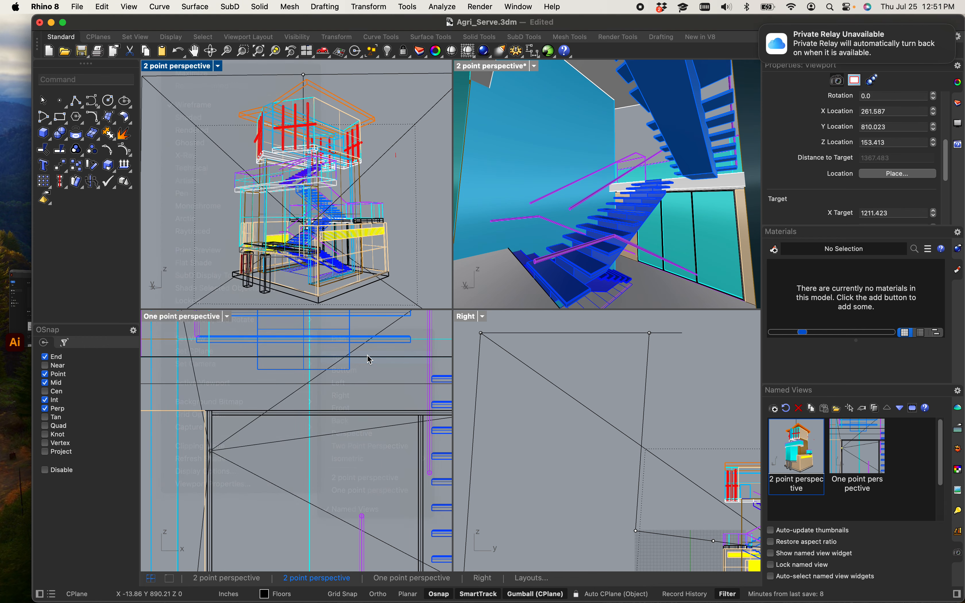
Step: Restore the One point perspective named view in the perspective viewport
left_click(500, 76)
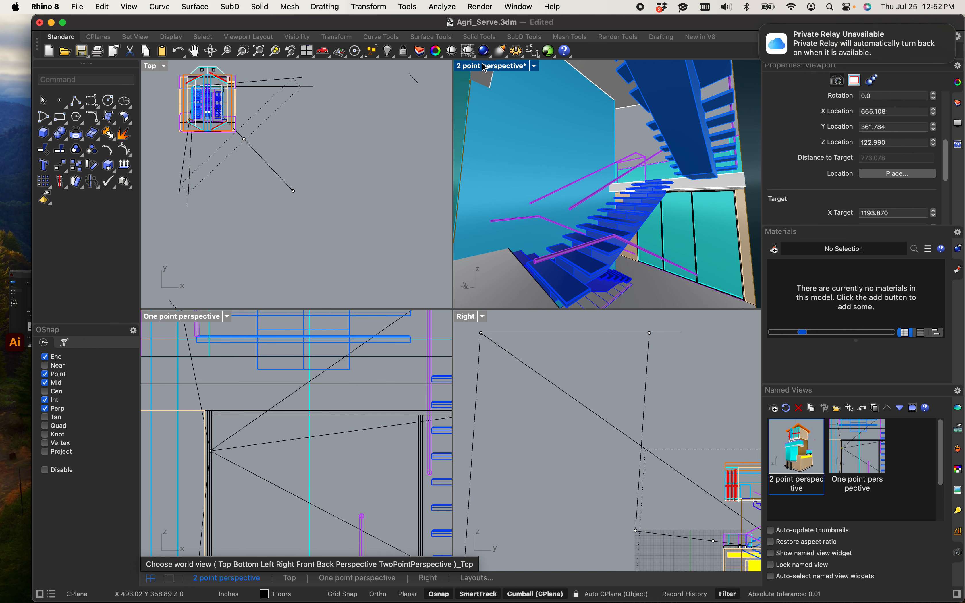
double_click(859, 449)
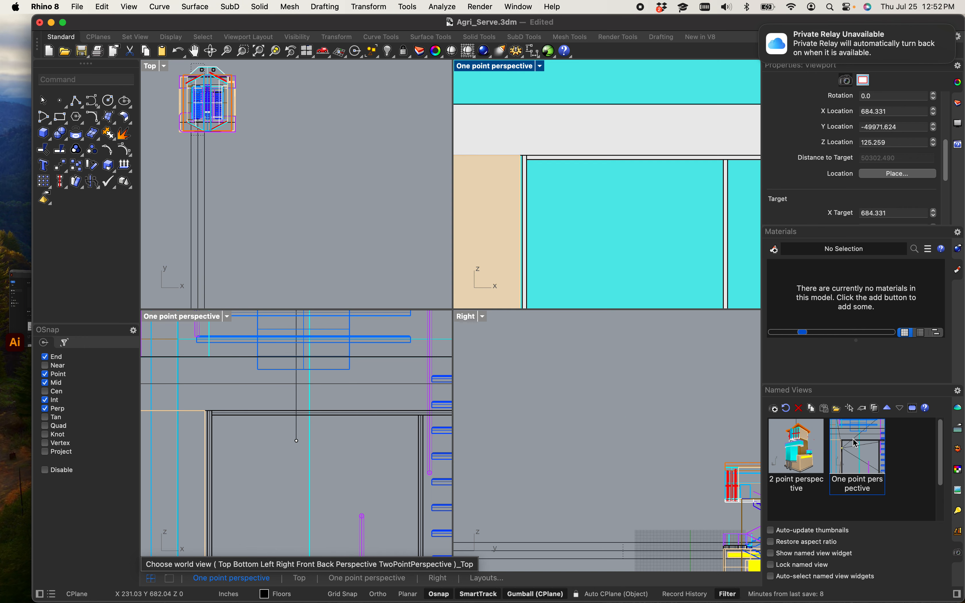
Step: Restore the One point perspective named view in the upper viewport and zoom out to frame the building's front
double_click(799, 461)
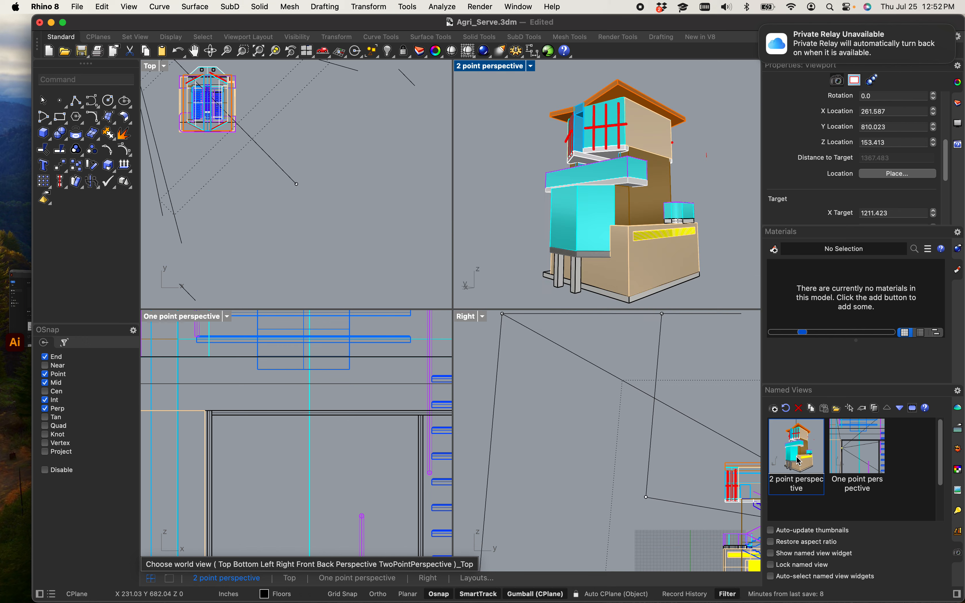
double_click(861, 456)
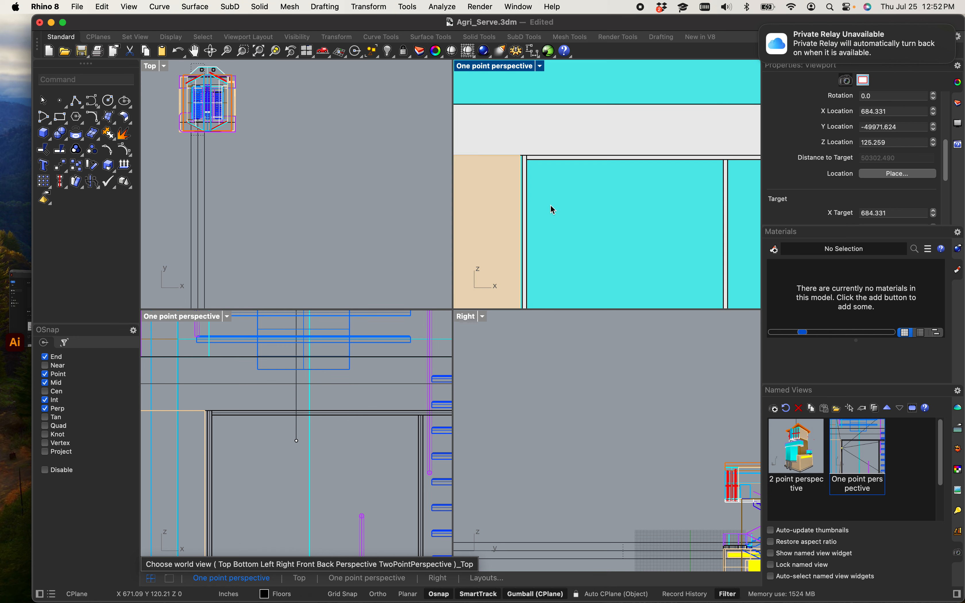
scroll(610, 201, "down", 3)
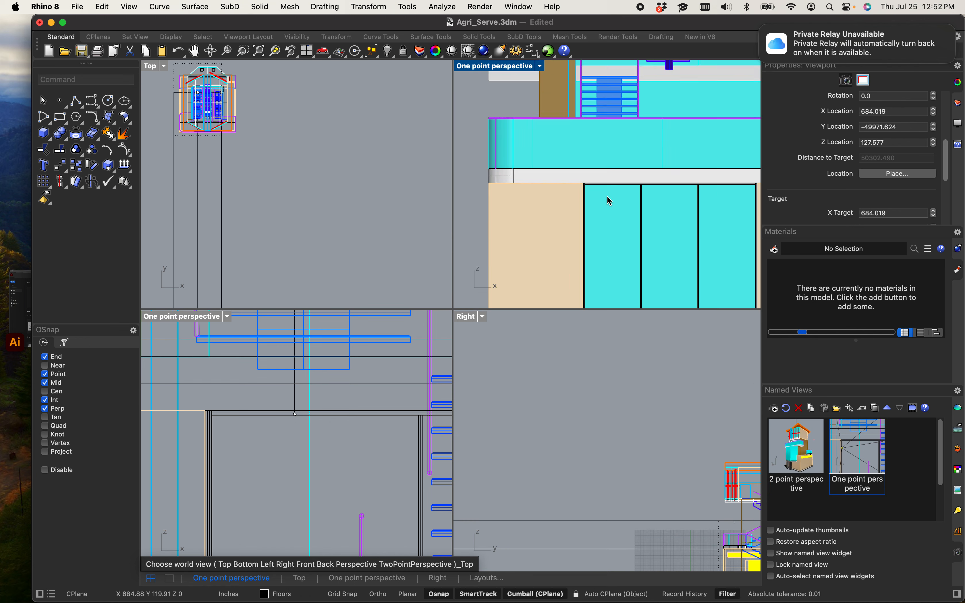
scroll(608, 198, "down", 10)
right_click_drag(624, 260, 605, 280)
right_click_drag(645, 246, 618, 251)
left_click(494, 67)
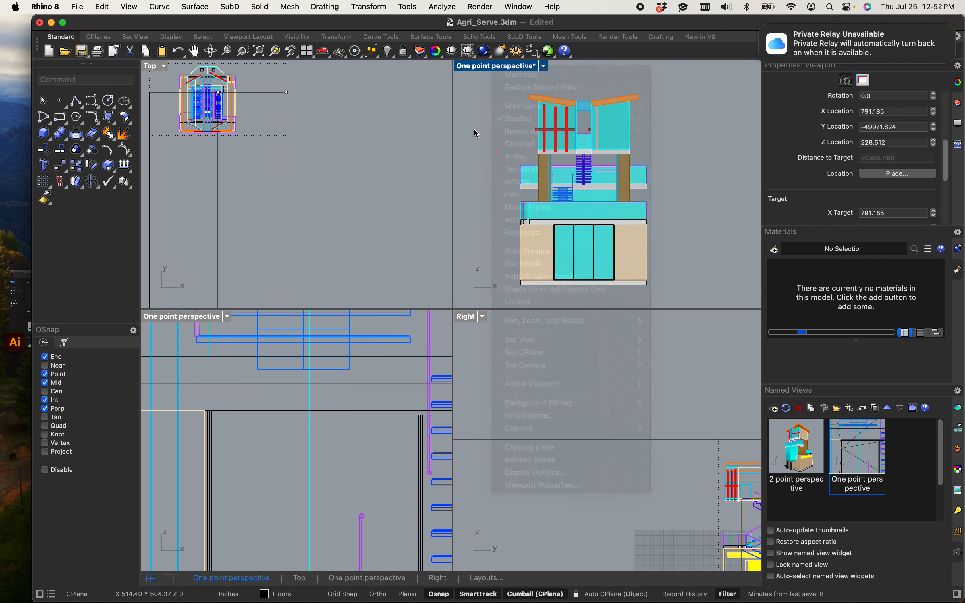
mouse_move(507, 184)
right_mouse_down()
mouse_move(518, 195)
mouse_move(551, 174)
mouse_move(560, 185)
mouse_move(521, 171)
mouse_move(538, 155)
right_mouse_up()
middle_click(514, 183)
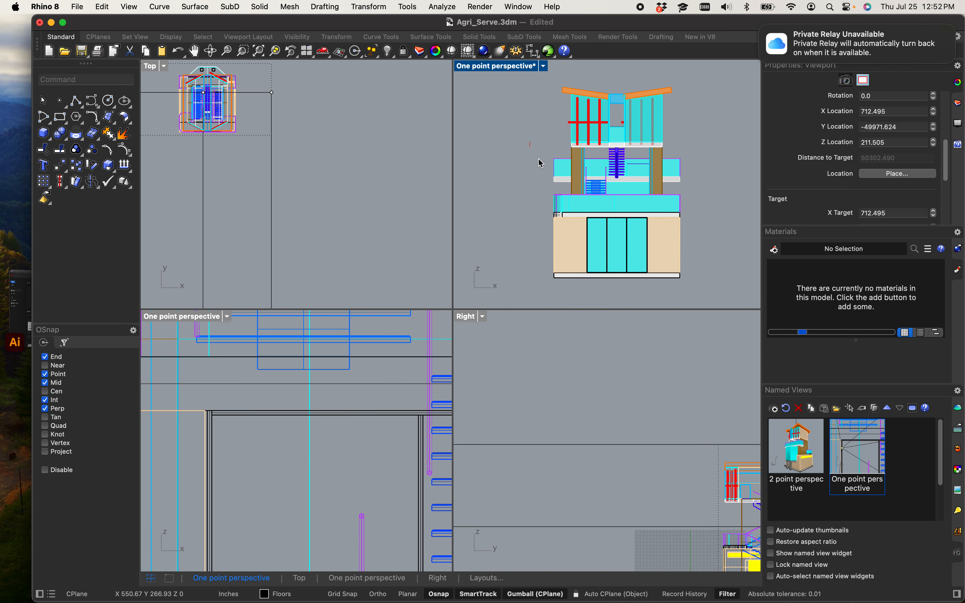
Step: Set that viewport to Perspective, then restore the 2 point perspective named view in it
left_click(499, 72)
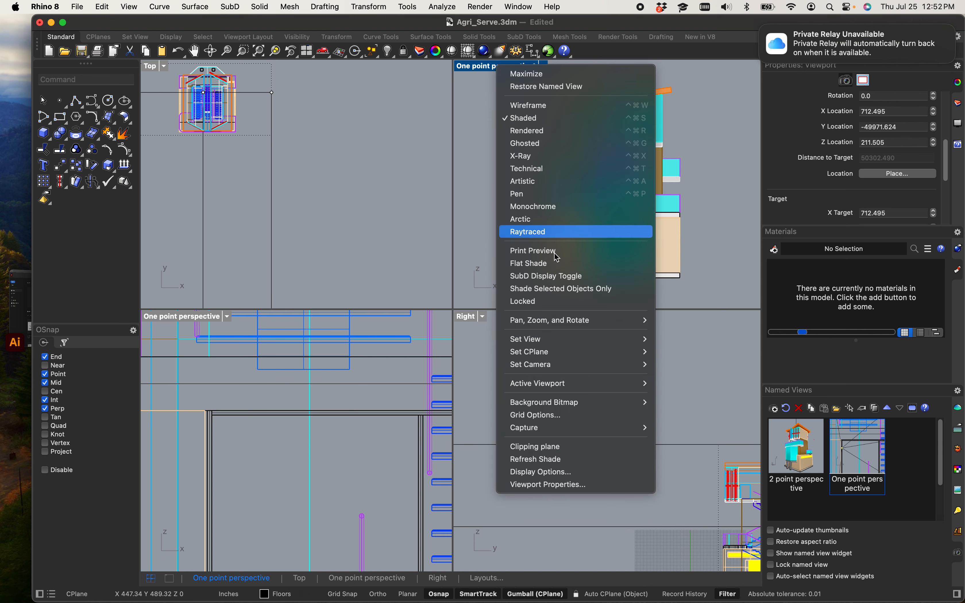
mouse_move(580, 338)
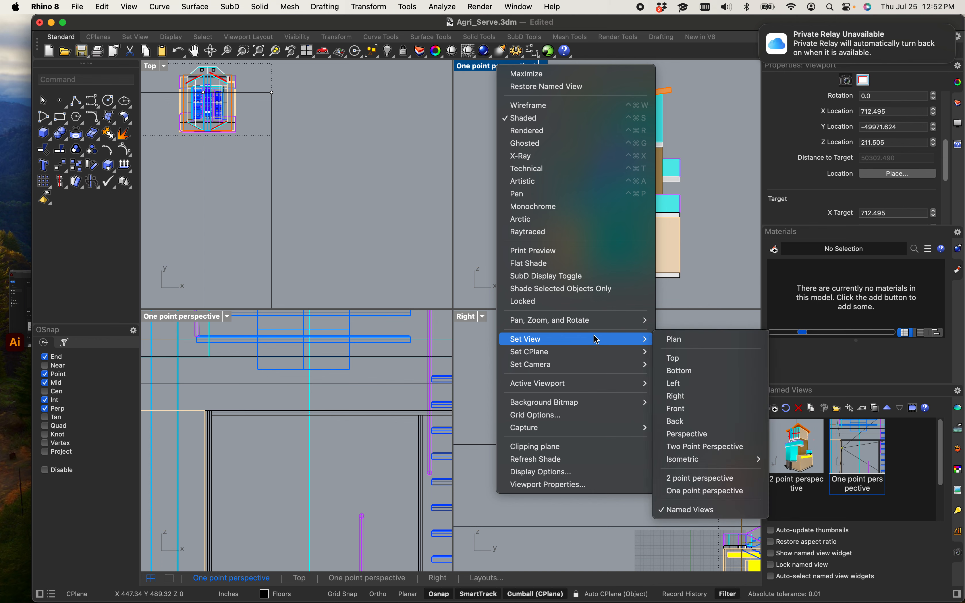
left_click(726, 434)
double_click(796, 448)
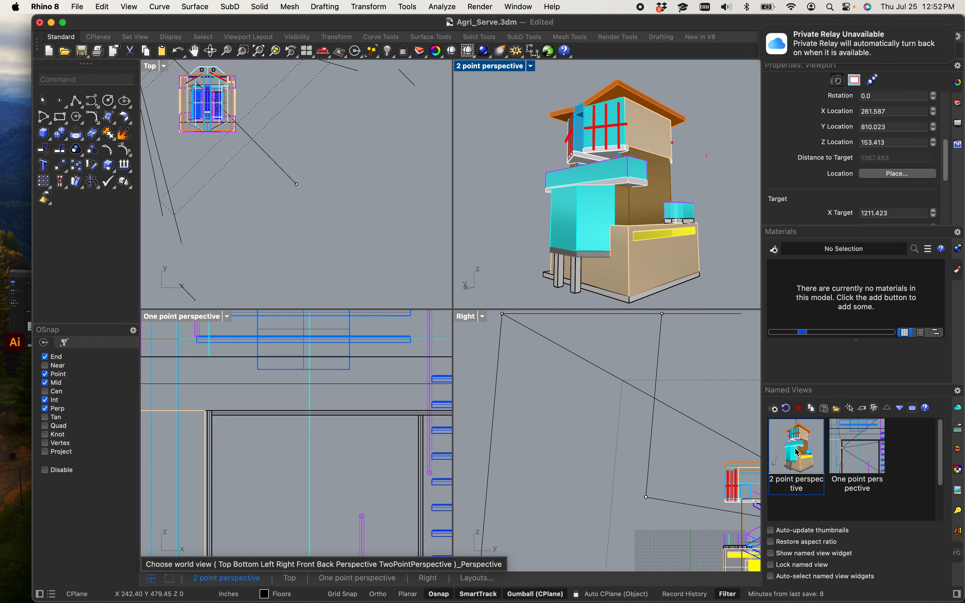
Step: Delete the One point perspective named view
right_click(852, 462)
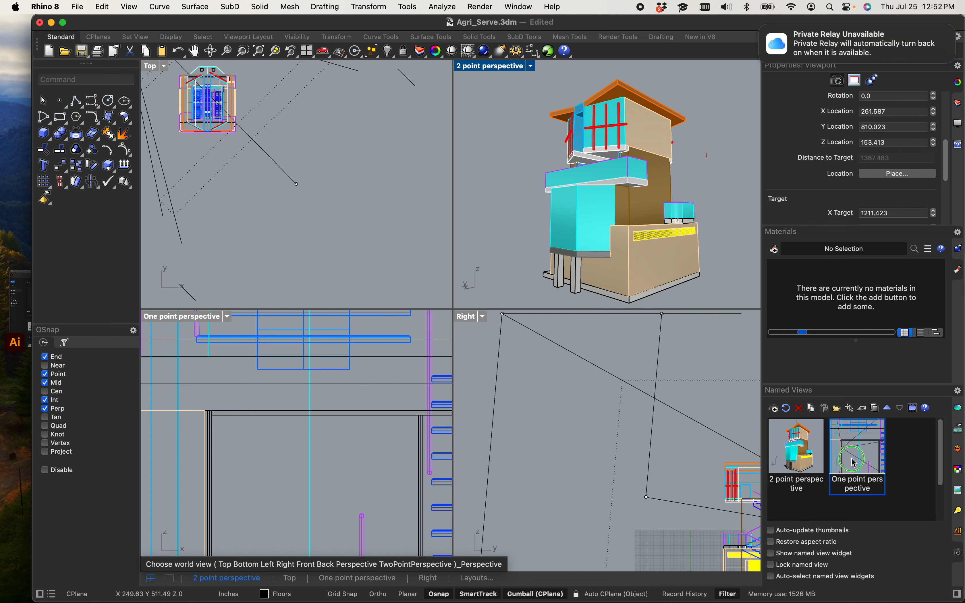
left_click(901, 462)
left_click(799, 411)
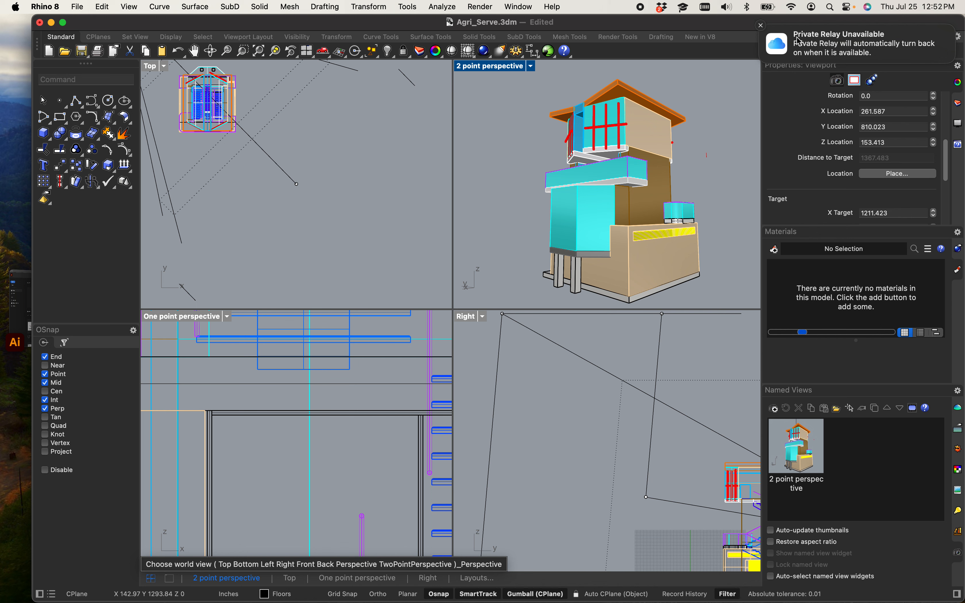
Step: Select the whole model and run Make2D from the 2 point perspective view with Maintain source layers
left_click(761, 26)
mouse_move(502, 85)
left_mouse_down()
mouse_move(756, 307)
mouse_move(535, 142)
mouse_move(518, 80)
left_mouse_up()
left_click(725, 259)
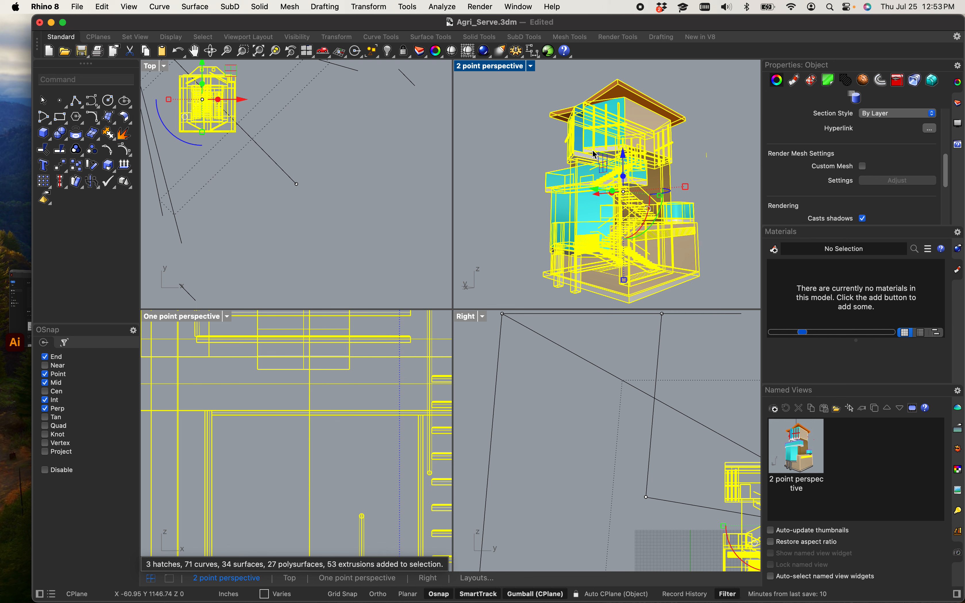
left_click(803, 446)
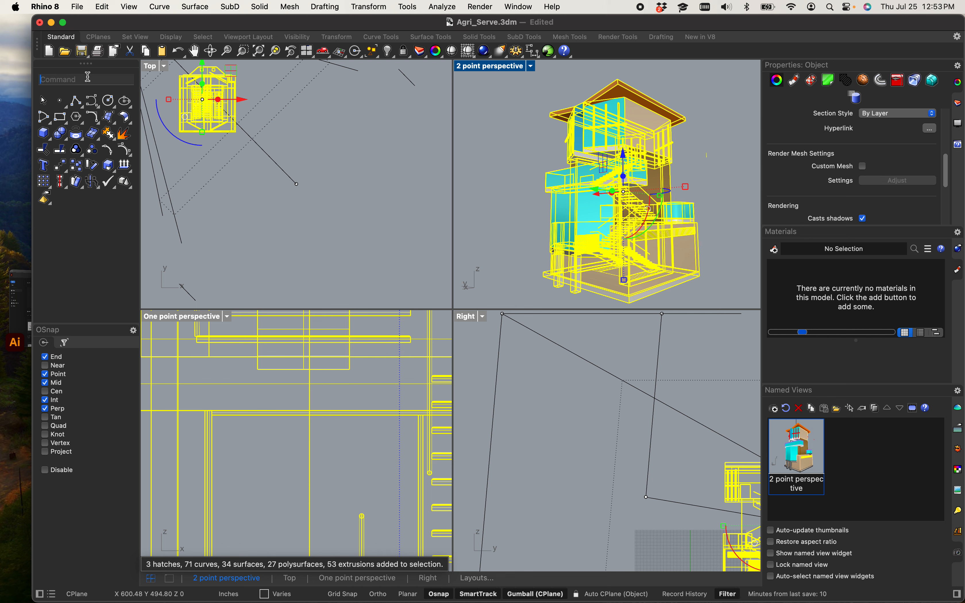
type("make")
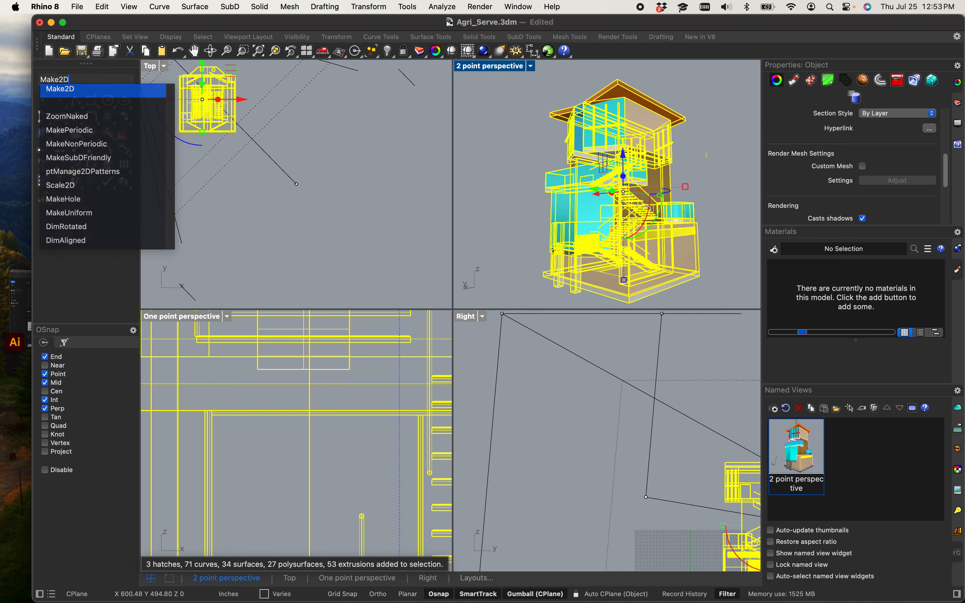
key("Return")
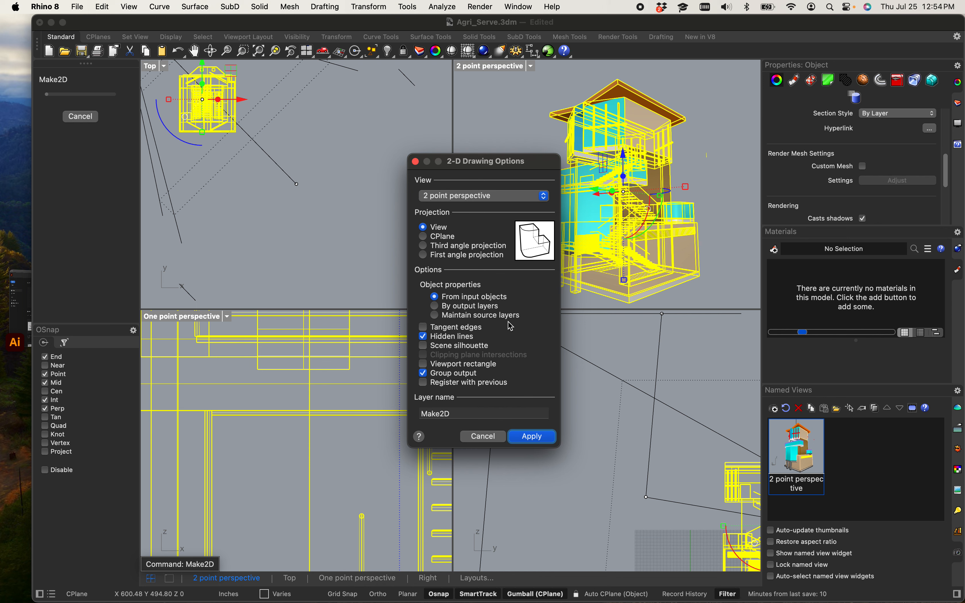
left_click(435, 316)
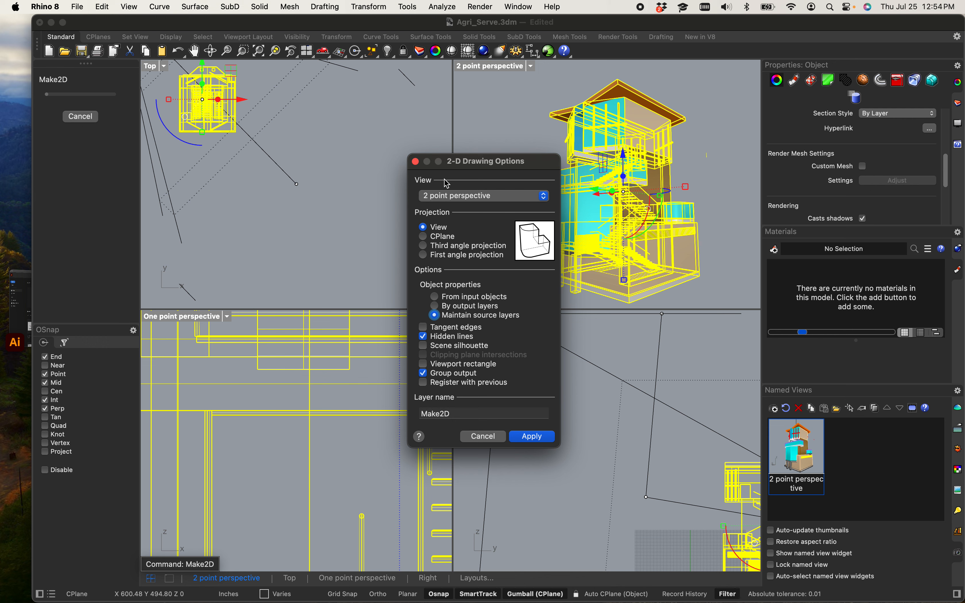
left_click(529, 441)
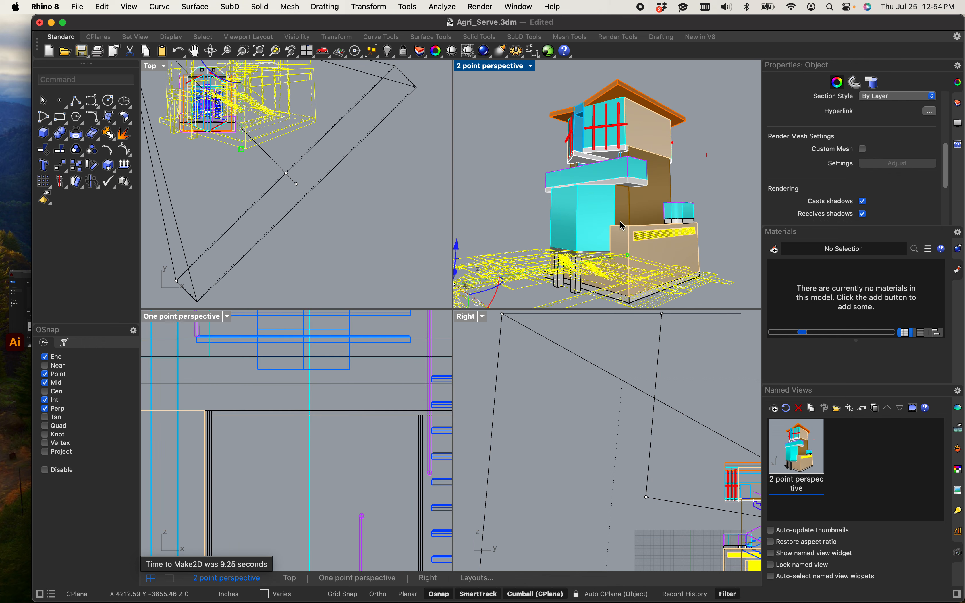
Step: Maximize the Top viewport and zoom and pan around to examine the Make2D drawing
scroll(329, 187, "down", 5)
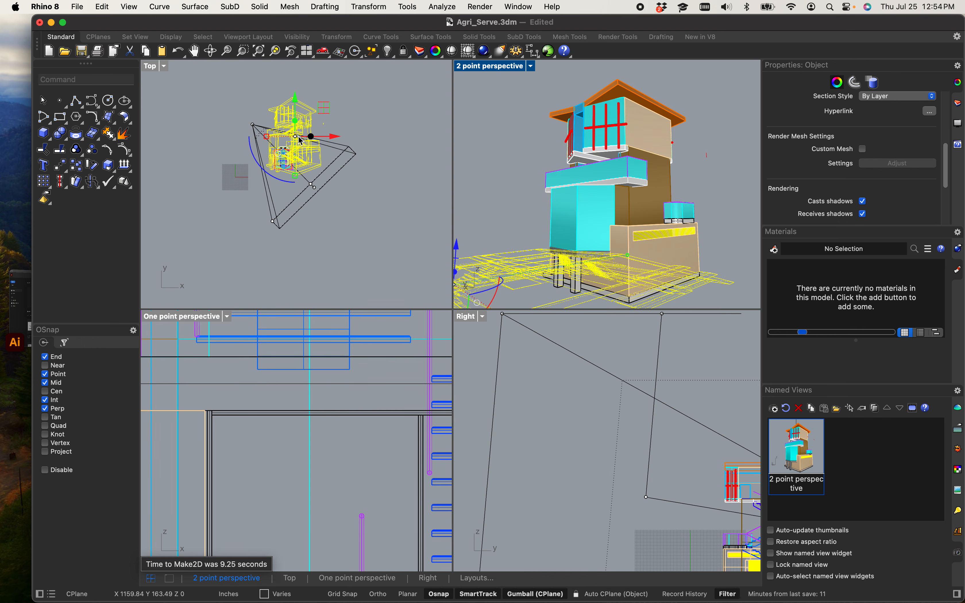
left_click_drag(340, 139, 243, 201)
left_click(224, 212)
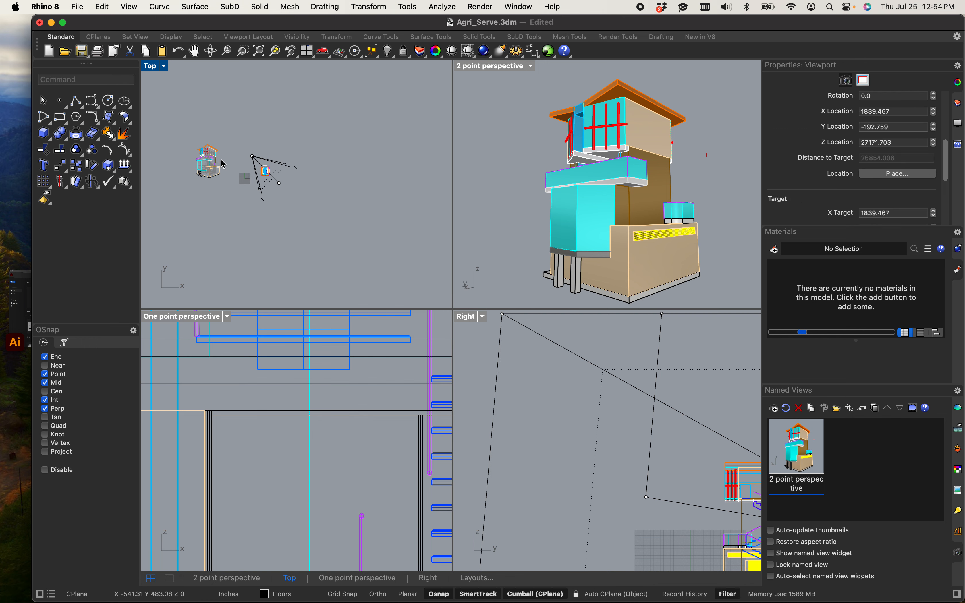
scroll(222, 167, "up", 4)
double_click(156, 67)
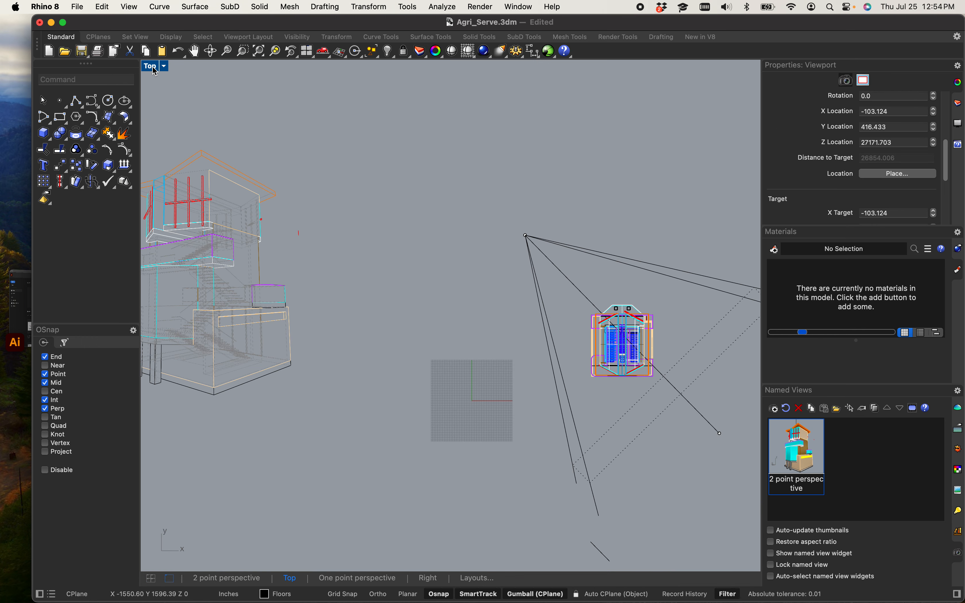
scroll(210, 179, "down", 3)
right_click_drag(236, 254, 388, 320)
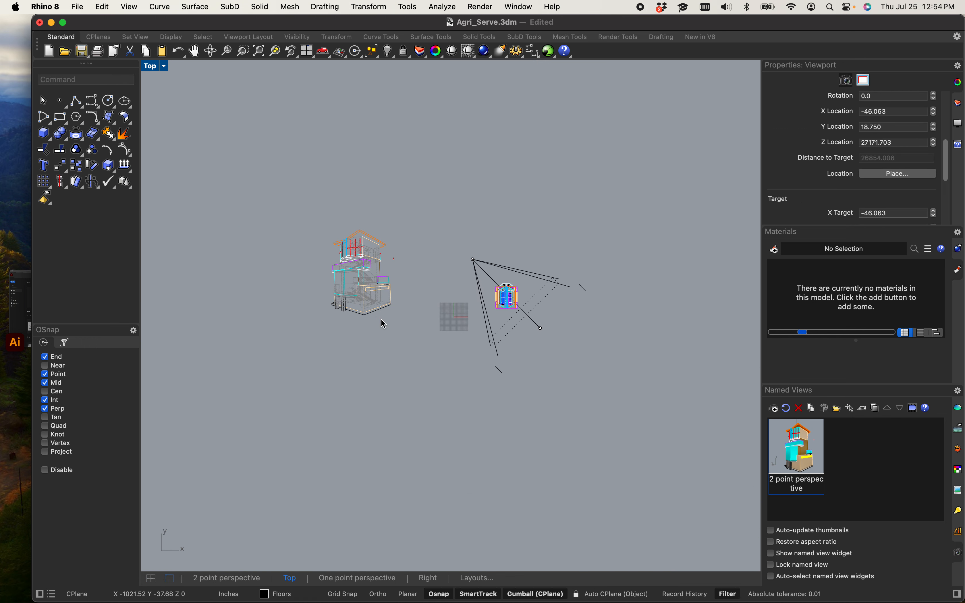
scroll(380, 327, "down", 5)
right_click_drag(382, 389, 398, 380)
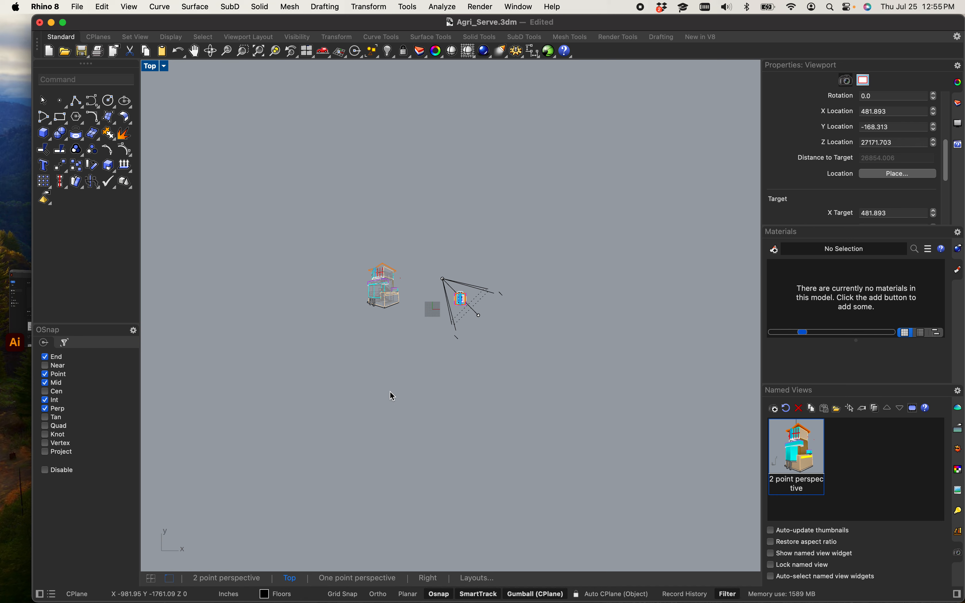
scroll(349, 281, "up", 3)
scroll(430, 319, "up", 2)
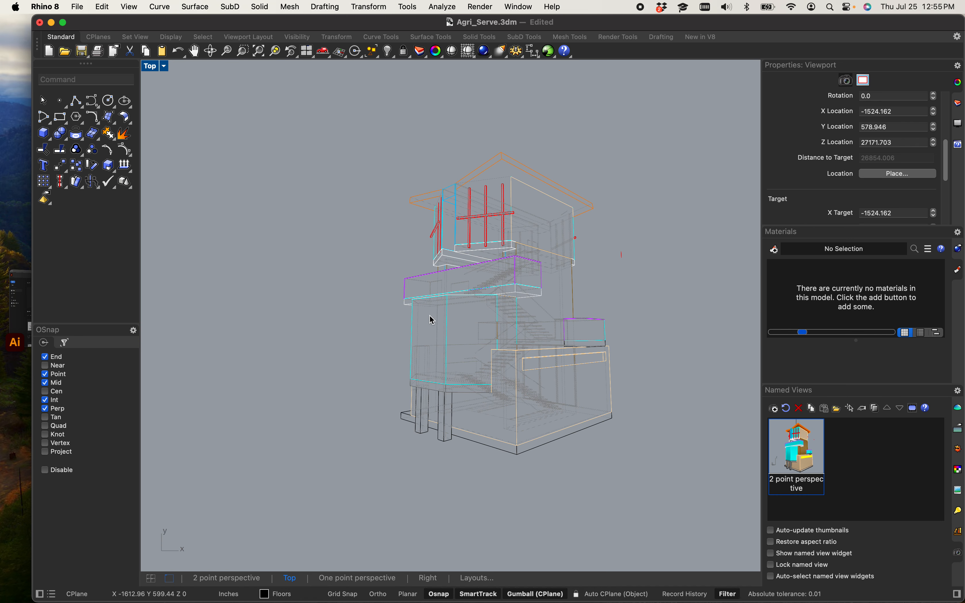
scroll(433, 323, "down", 5)
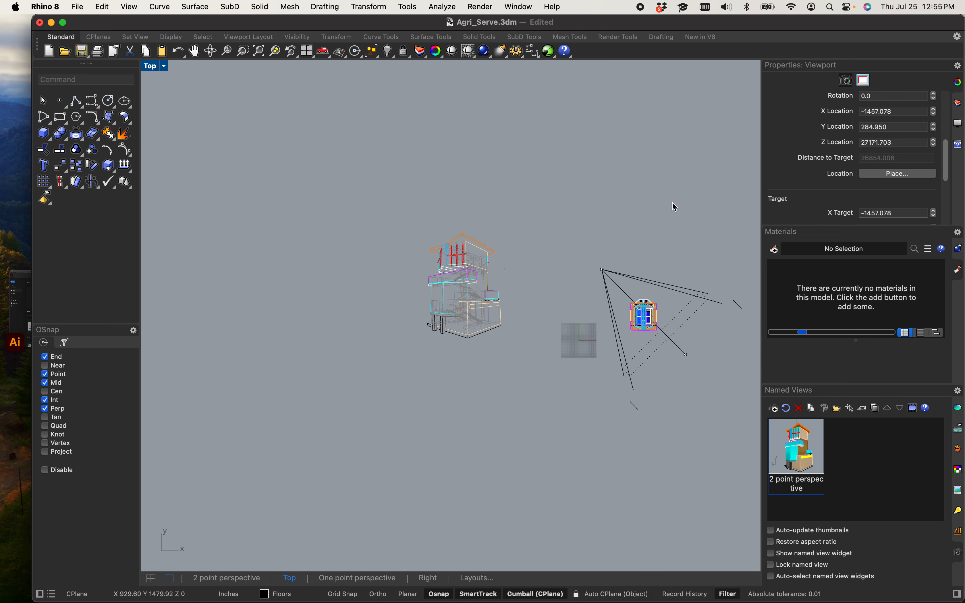
scroll(279, 293, "up", 3)
right_click_drag(478, 272, 245, 277)
scroll(559, 260, "up", 5)
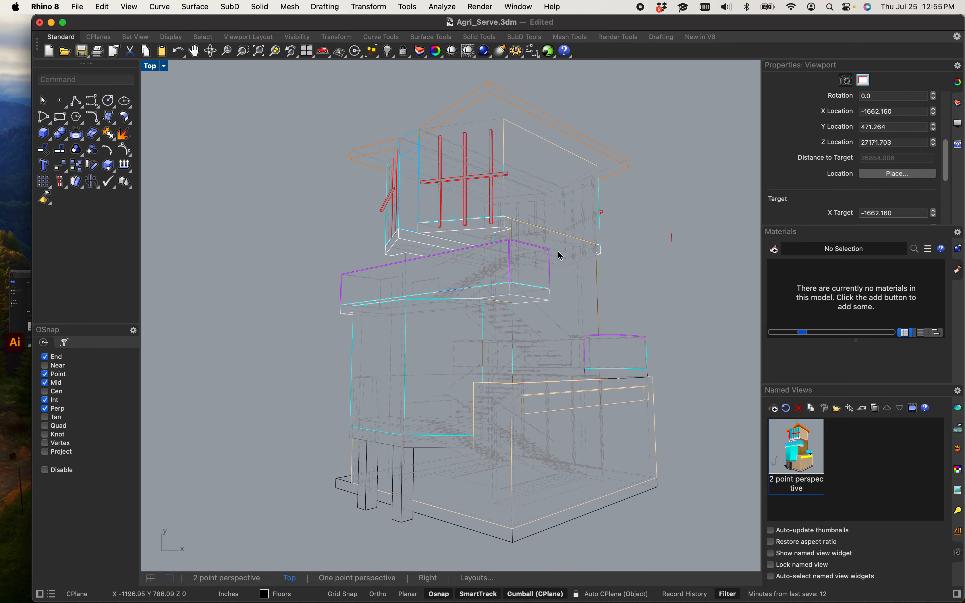
scroll(506, 227, "down", 5)
Step: Delete the stray short curve lying to the right of the Make2D drawing
left_click_drag(385, 149, 683, 440)
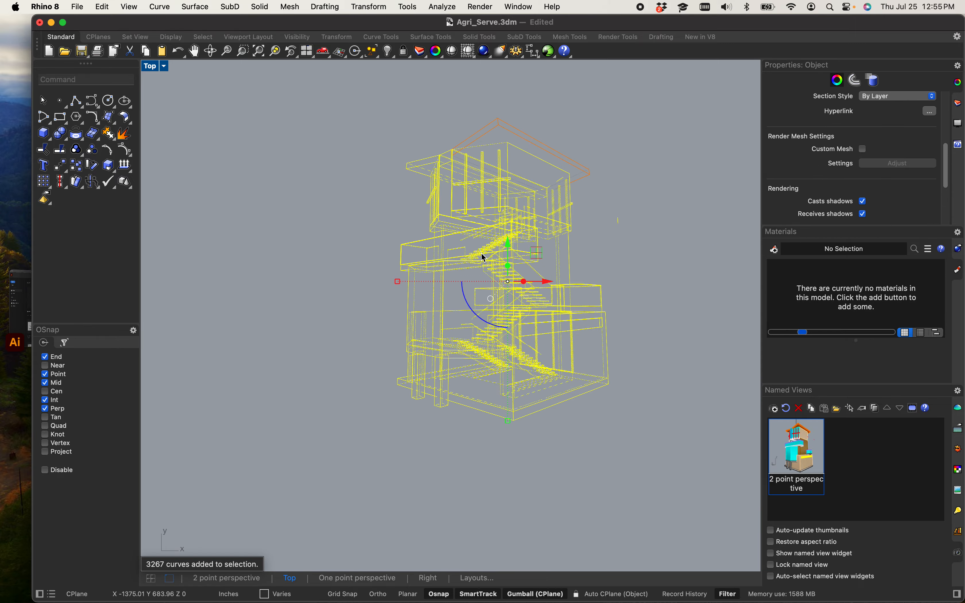
scroll(515, 304, "up", 8)
scroll(459, 379, "down", 6)
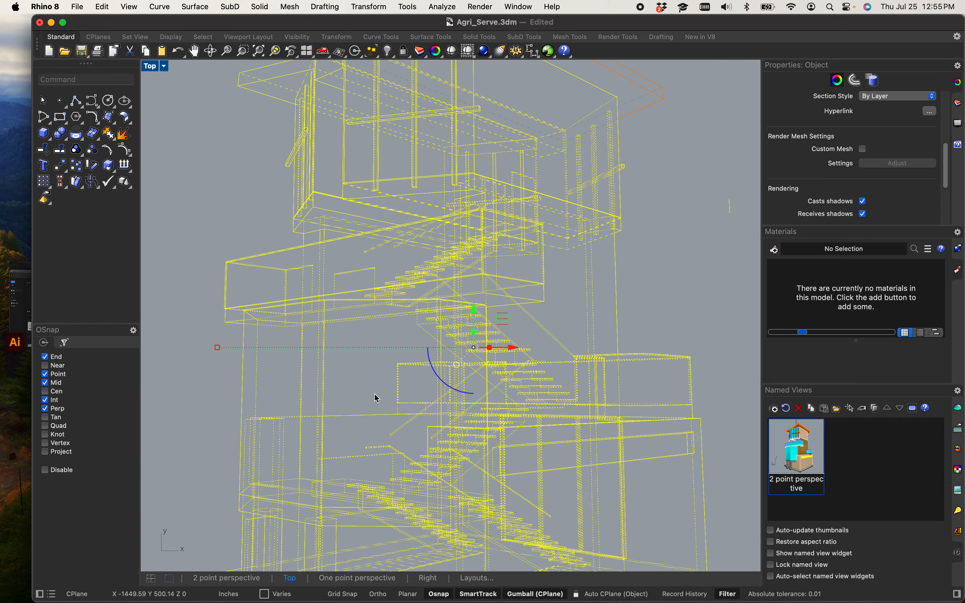
right_click_drag(376, 397, 370, 295)
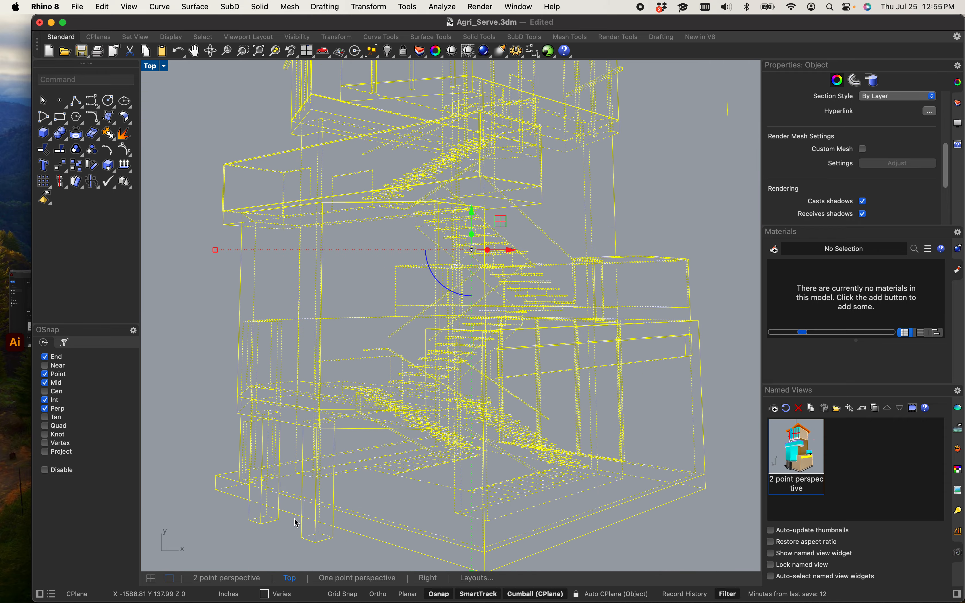
right_click_drag(389, 524, 354, 508)
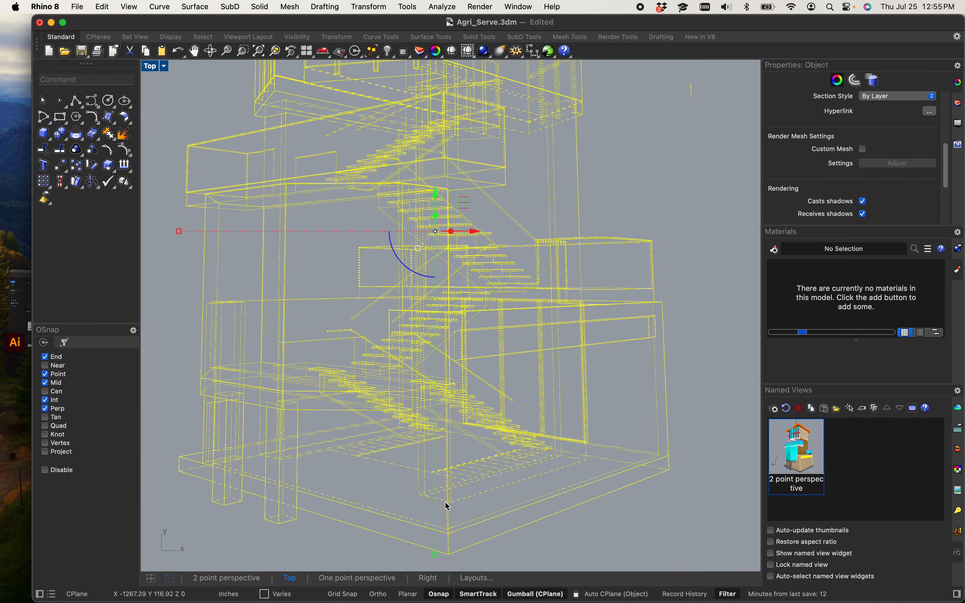
scroll(410, 478, "down", 10)
scroll(411, 429, "up", 10)
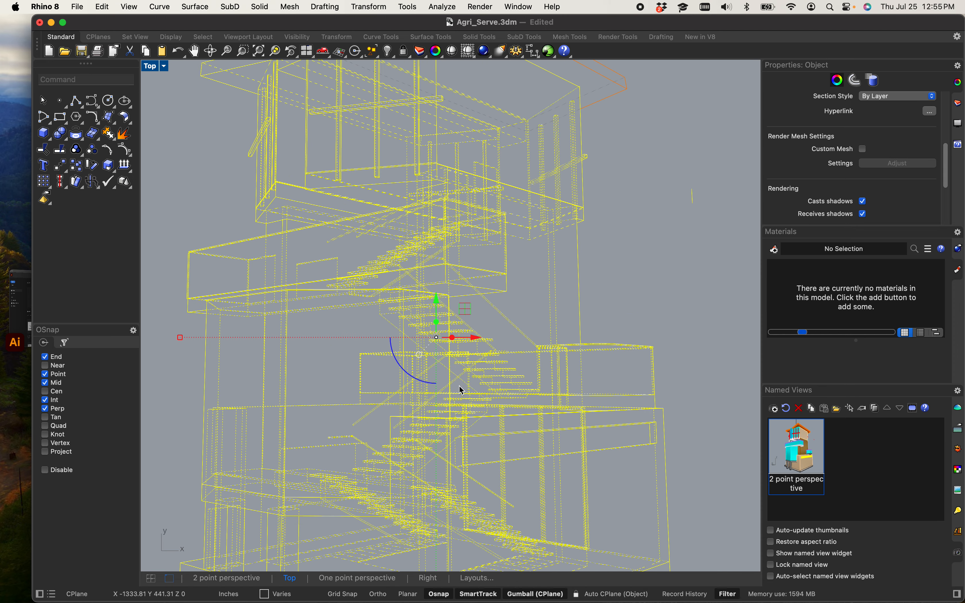
right_click_drag(478, 353, 468, 400)
right_click_drag(608, 329, 601, 339)
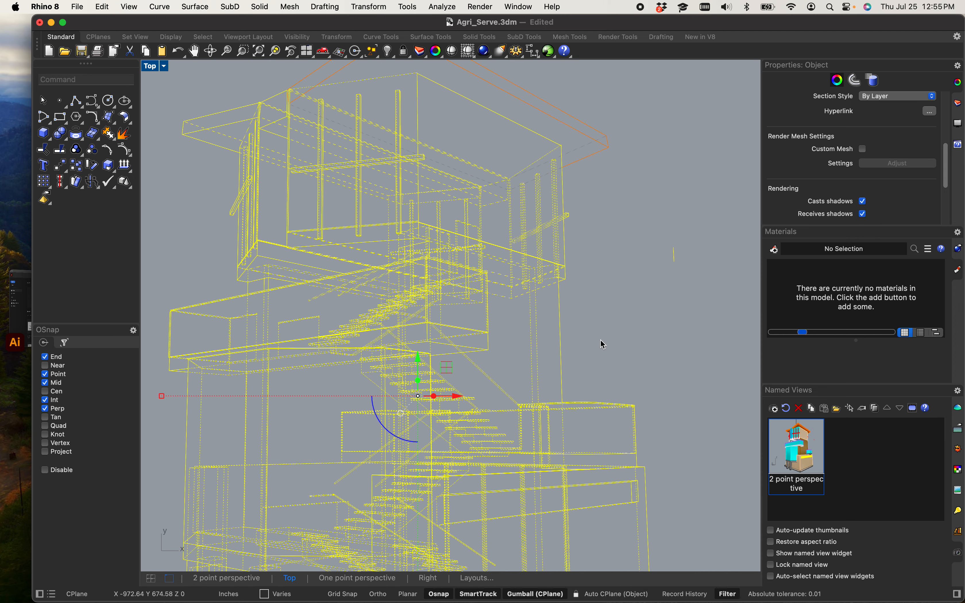
left_click(604, 344)
left_click_drag(699, 292, 662, 231)
key("Delete")
Step: Zoom in to inspect the Make2D drawing's linework around the middle balcony
scroll(629, 289, "down", 8)
right_click_drag(653, 295, 626, 260)
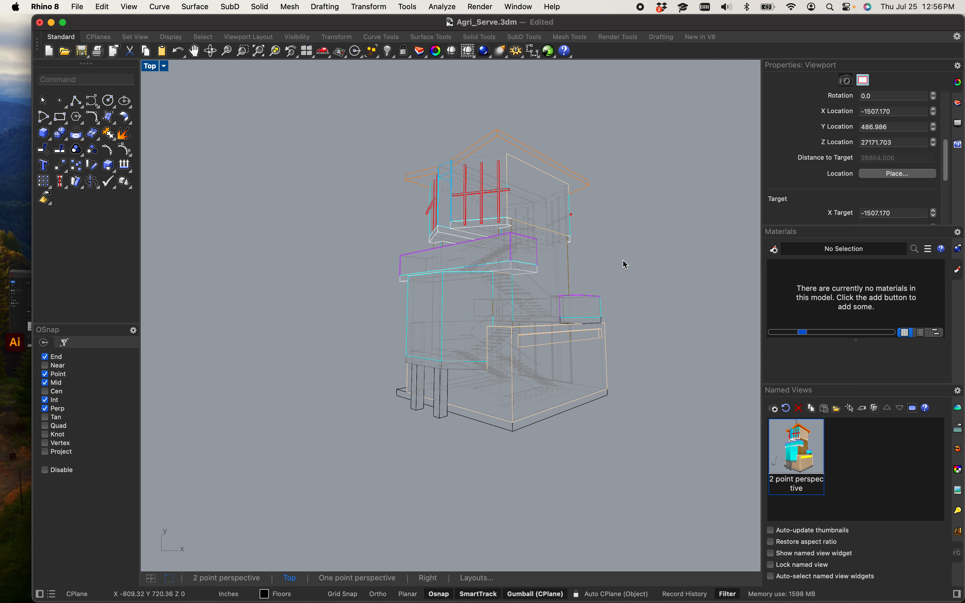
scroll(544, 339, "down", 4)
scroll(558, 299, "up", 5)
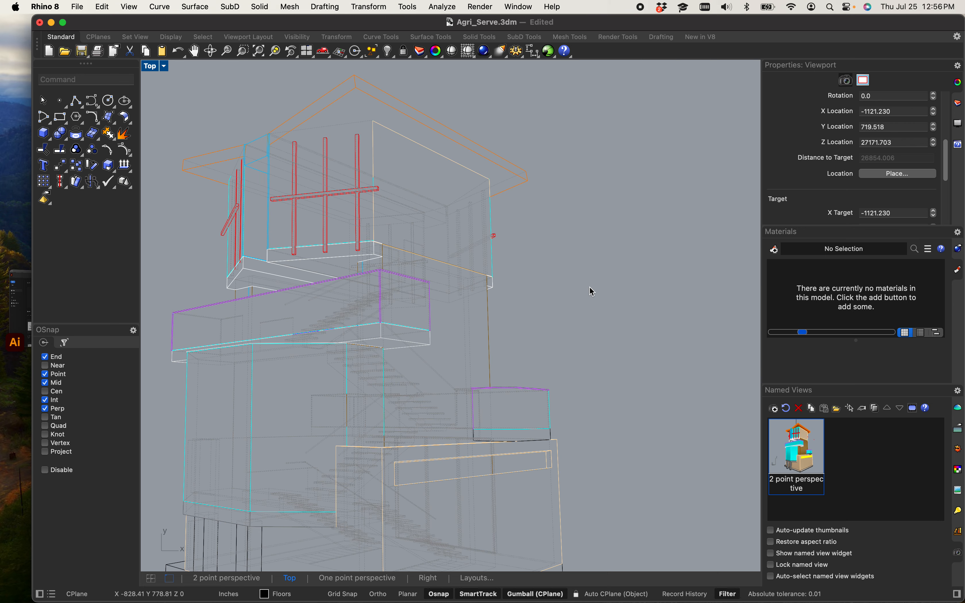
scroll(540, 301, "down", 4)
scroll(459, 295, "up", 5)
scroll(463, 288, "up", 3)
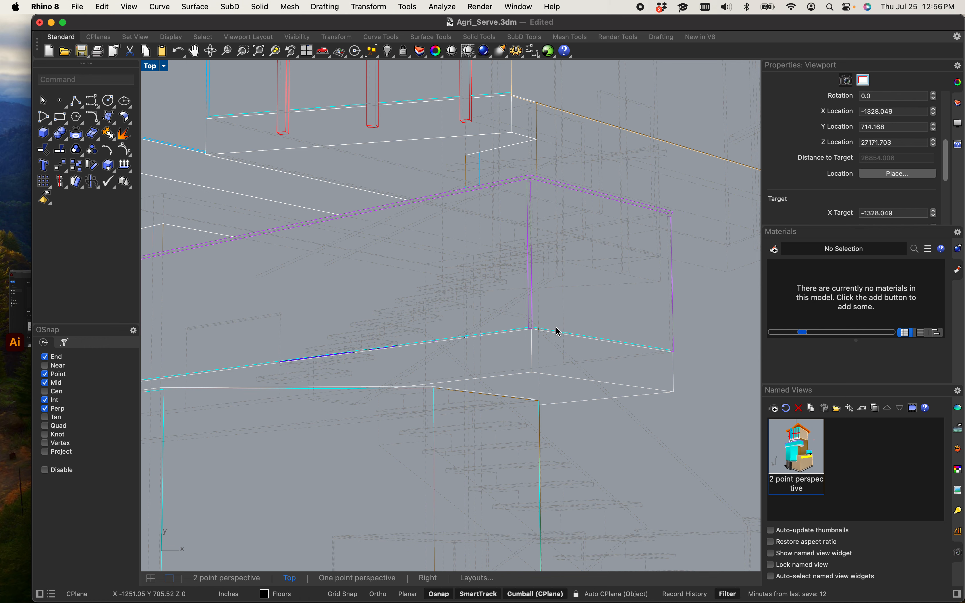
scroll(556, 332, "up", 5)
scroll(549, 336, "down", 4)
scroll(518, 328, "up", 3)
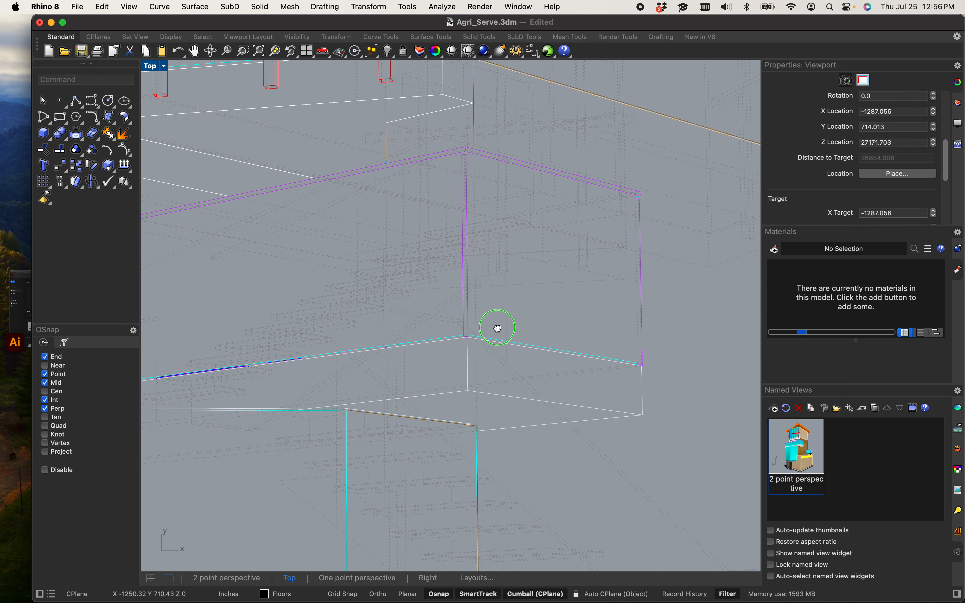
scroll(495, 327, "down", 3)
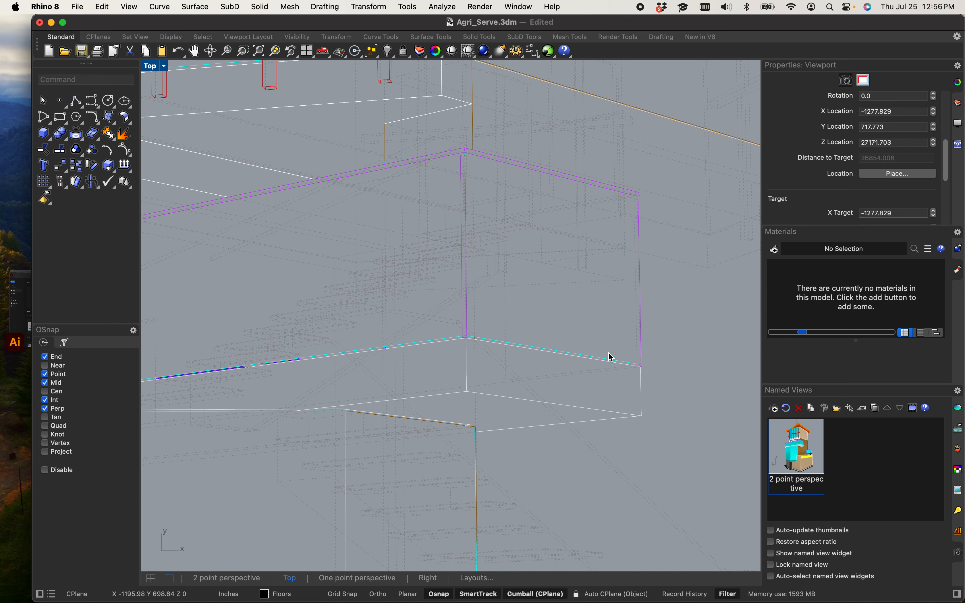
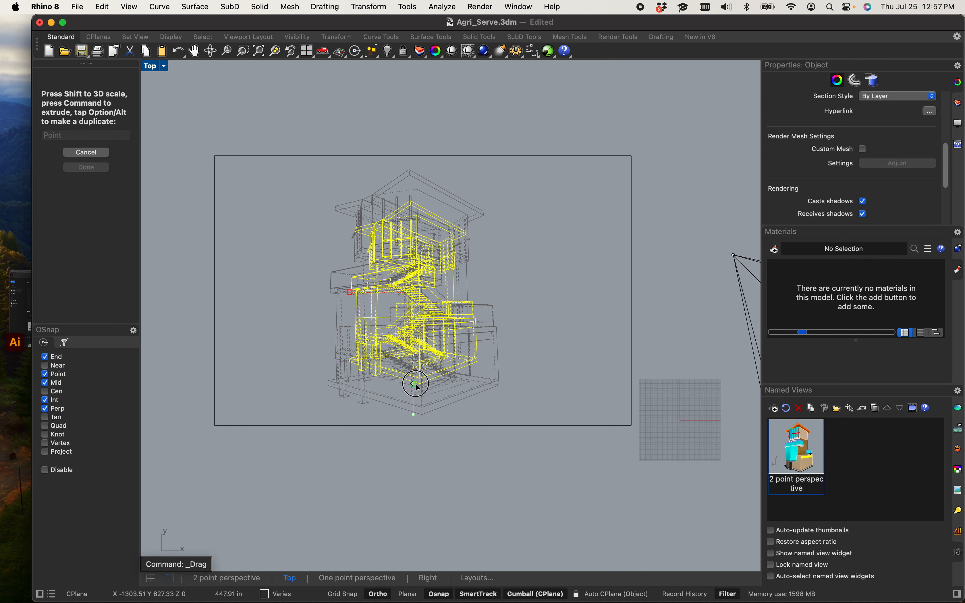
Step: Select the entire Make2D drawing and move it slightly to the right within the view frame
left_click(538, 378)
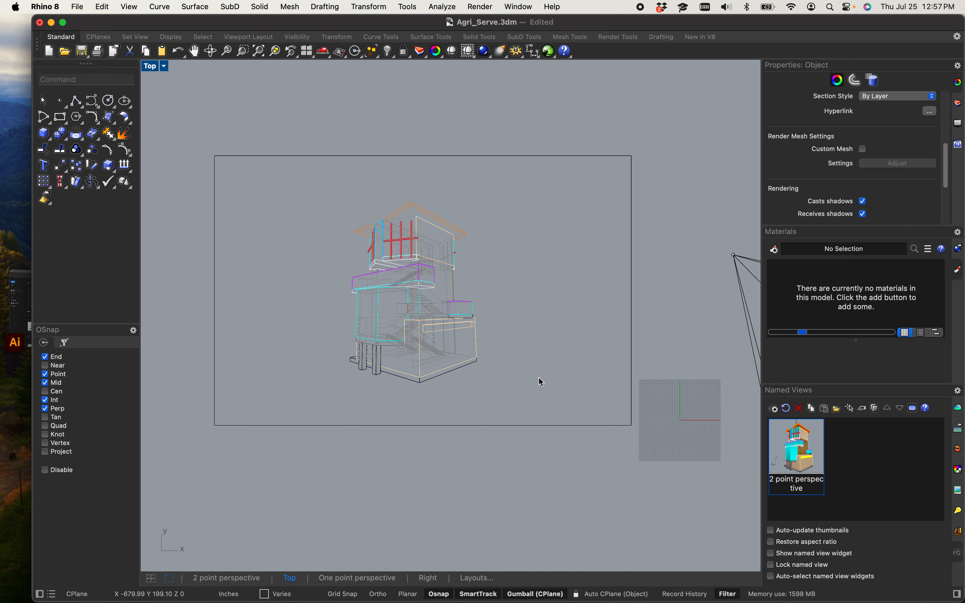
left_click_drag(292, 190, 519, 408)
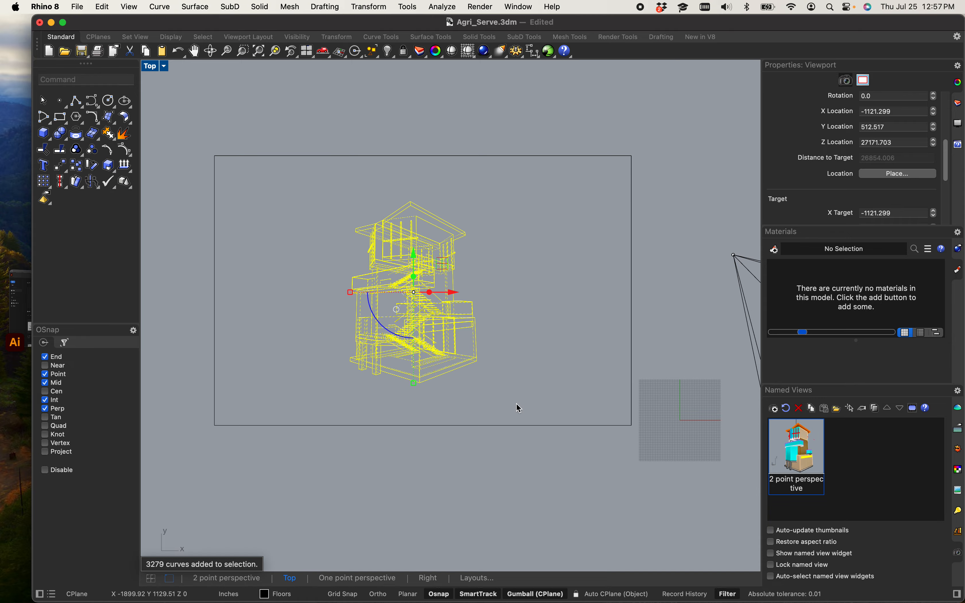
left_click_drag(432, 318, 504, 317)
key("Escape")
Step: Zoom and pan around the Make2D drawing to inspect its linework at the lower floors and balconies
right_click_drag(431, 340, 419, 338)
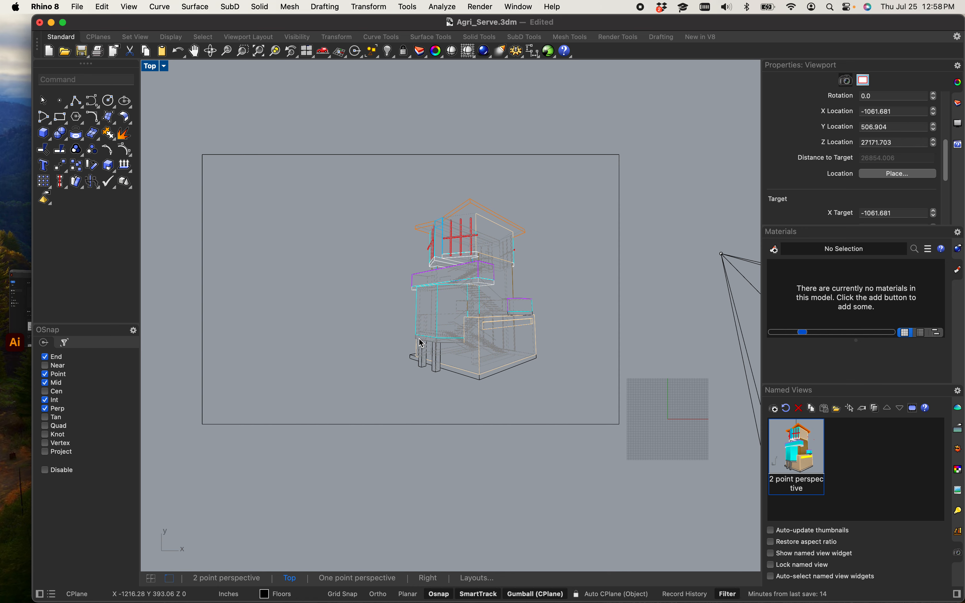
scroll(422, 342, "up", 10)
right_click_drag(430, 340, 188, 259)
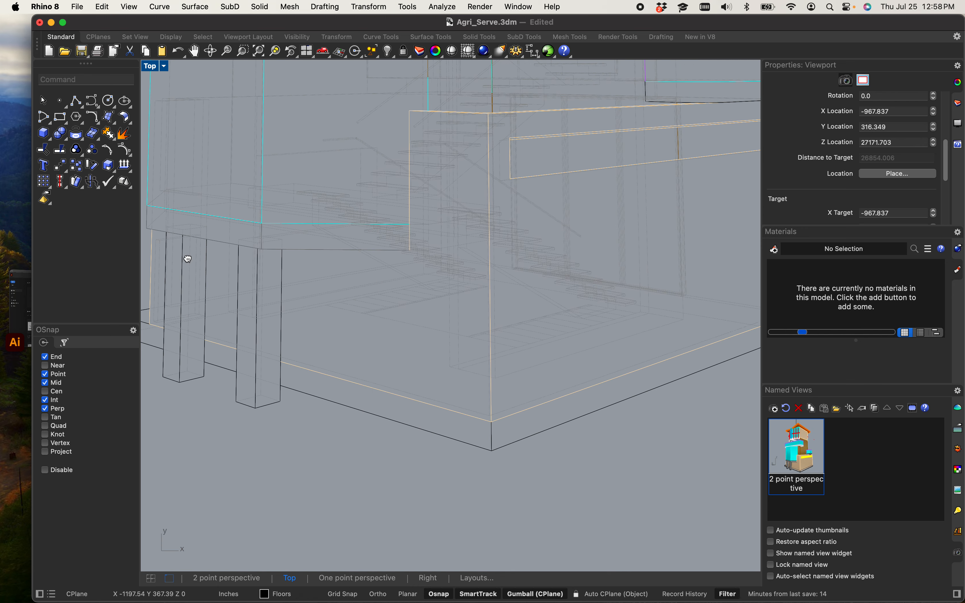
scroll(345, 316, "down", 8)
scroll(348, 316, "up", 7)
right_click_drag(275, 108, 397, 304)
scroll(407, 319, "down", 2)
right_click_drag(423, 339, 412, 323)
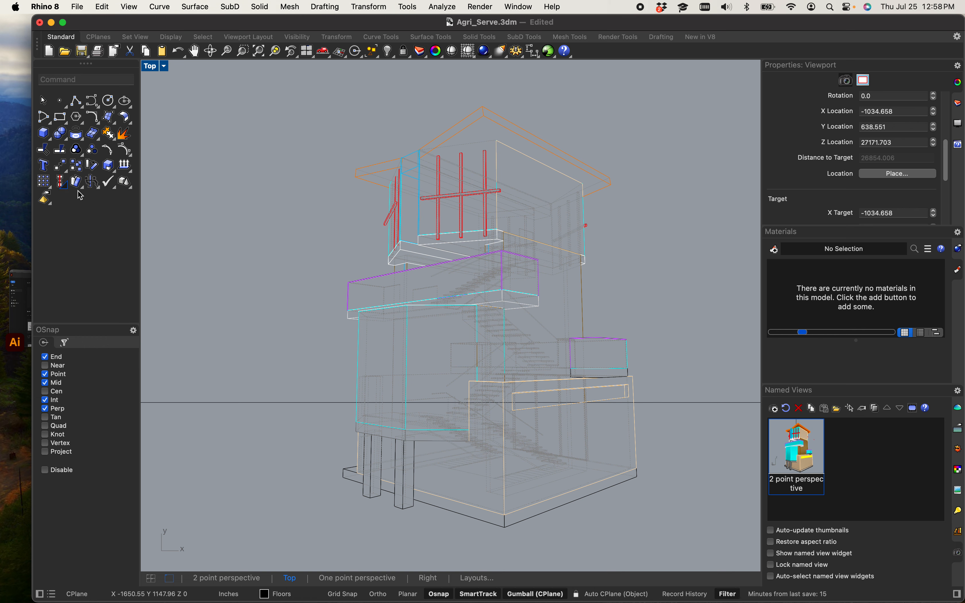
scroll(399, 249, "up", 3)
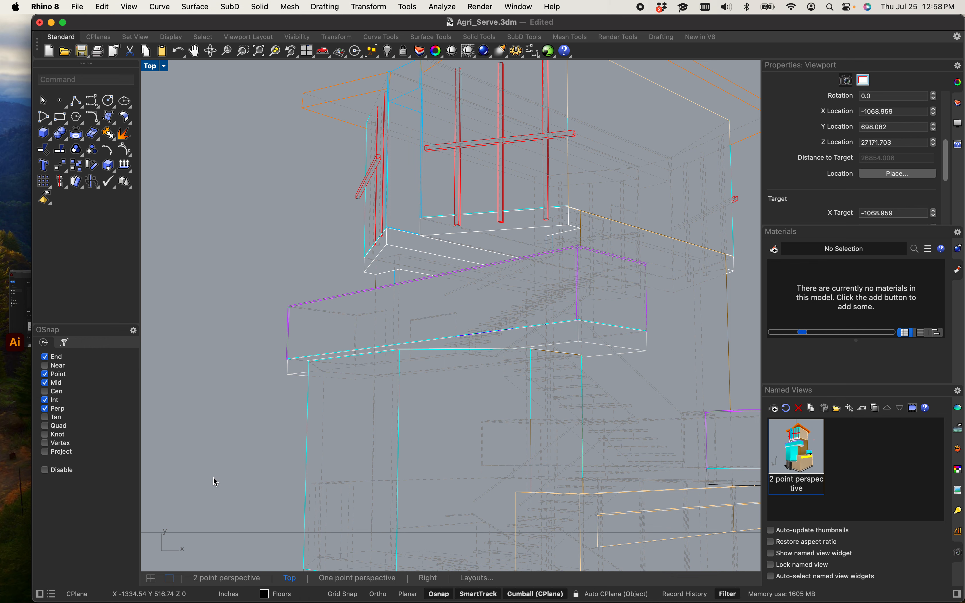
scroll(222, 437, "down", 4)
scroll(371, 332, "up", 2)
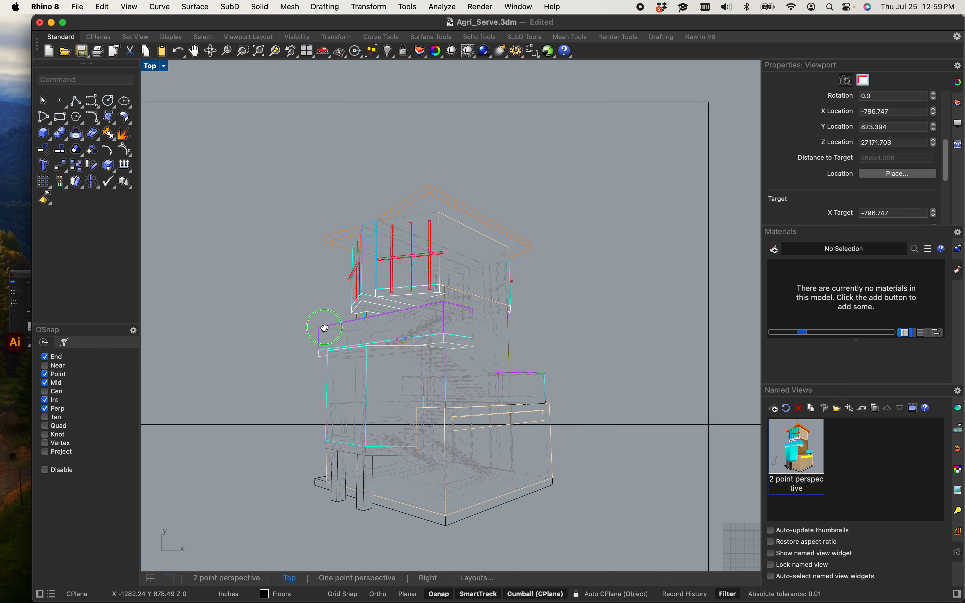
scroll(371, 331, "up", 2)
Step: Select a curve on the middle floor's front edge to check its grouping, then clear the selection
left_click(379, 319)
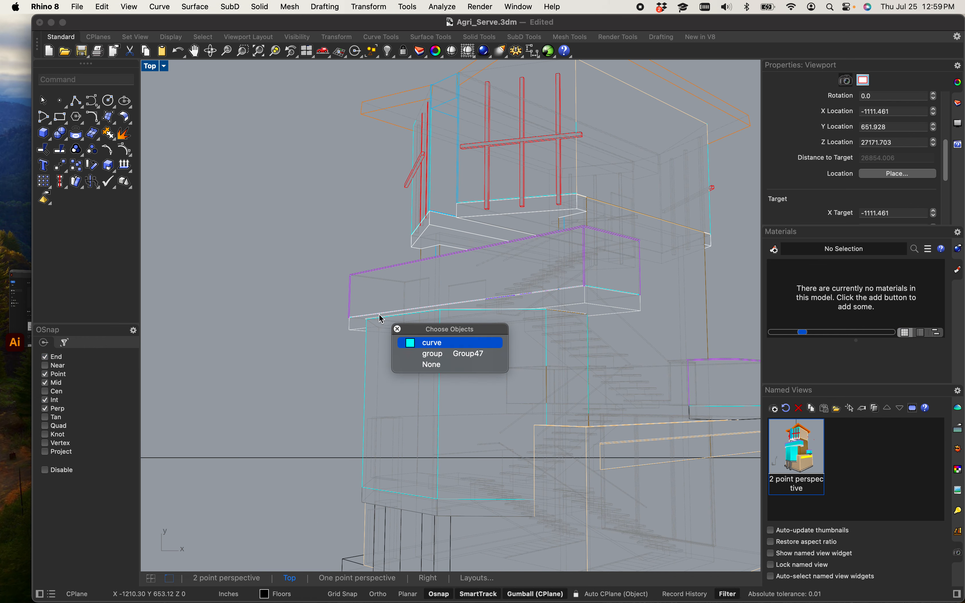
left_click(429, 348)
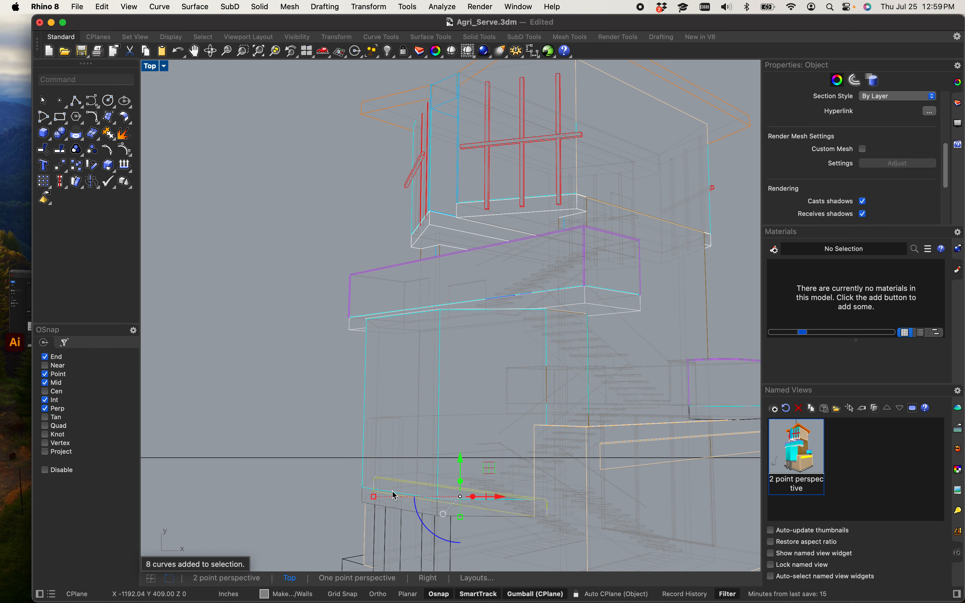
scroll(350, 497, "down", 4)
scroll(344, 462, "up", 2)
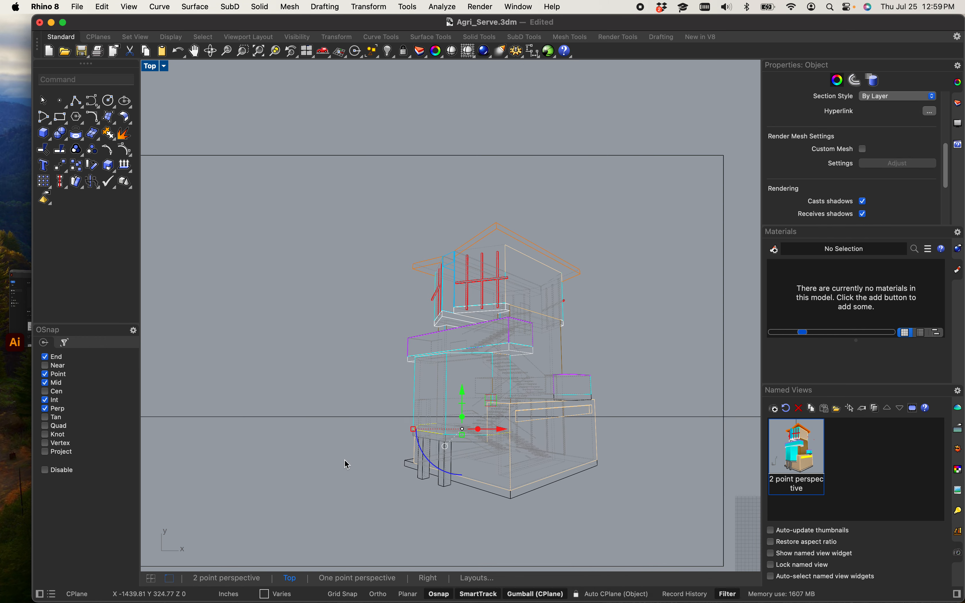
left_click(337, 471)
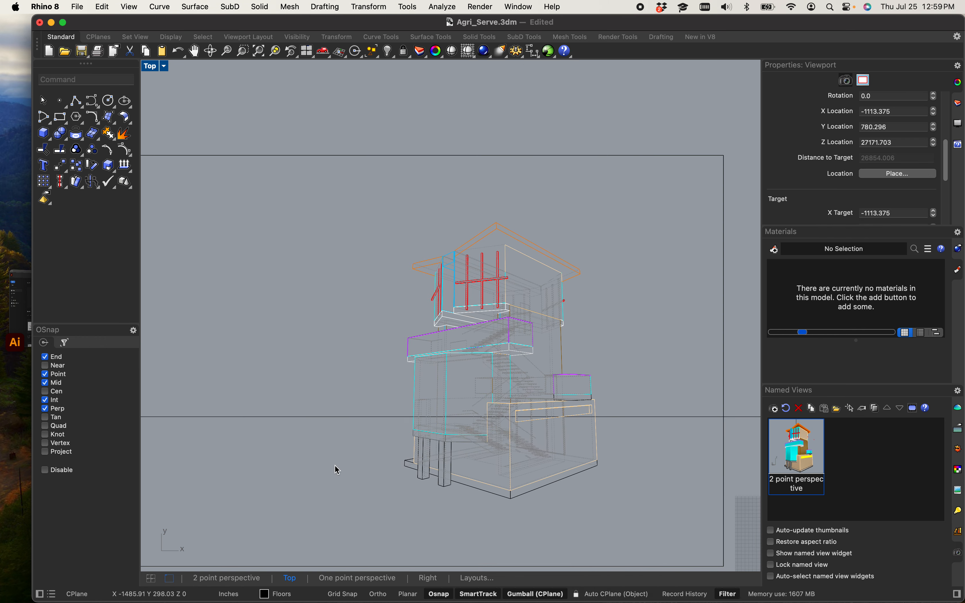
Step: Fillet the two edge curves meeting at the middle floor's lower left corner with radius 0
type("fill")
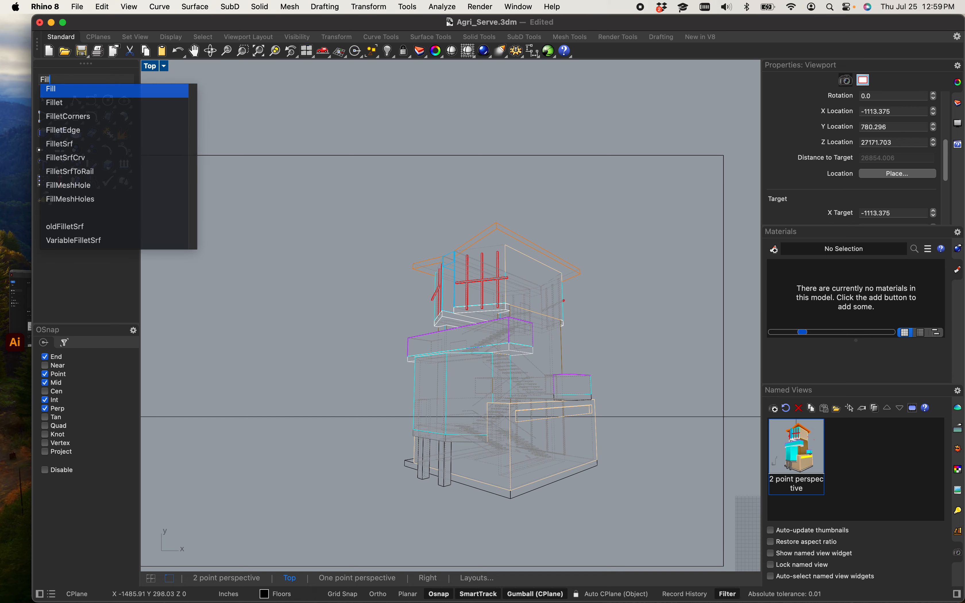
type("et")
key("Return")
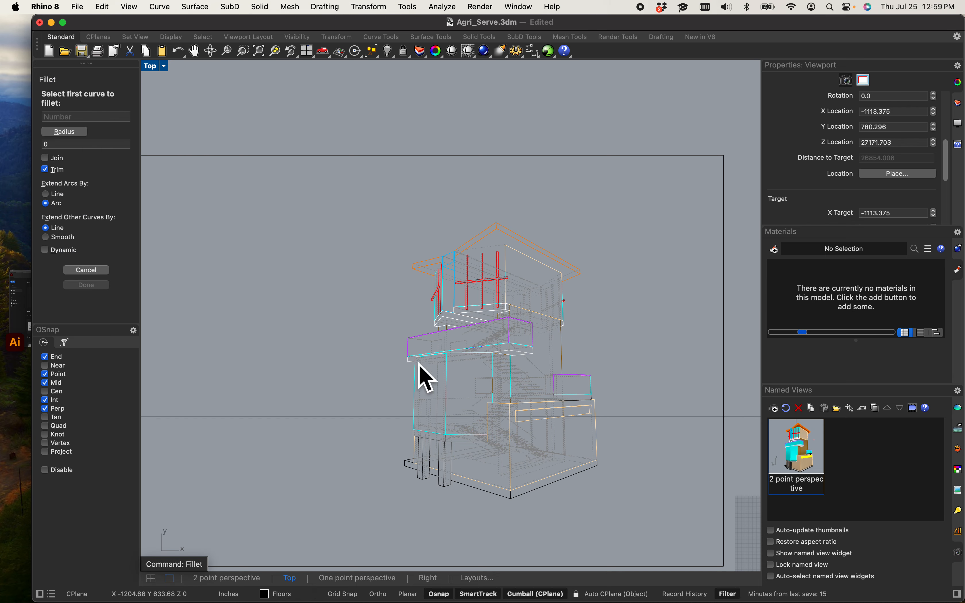
scroll(420, 366, "up", 5)
left_click(445, 310)
scroll(445, 310, "down", 3)
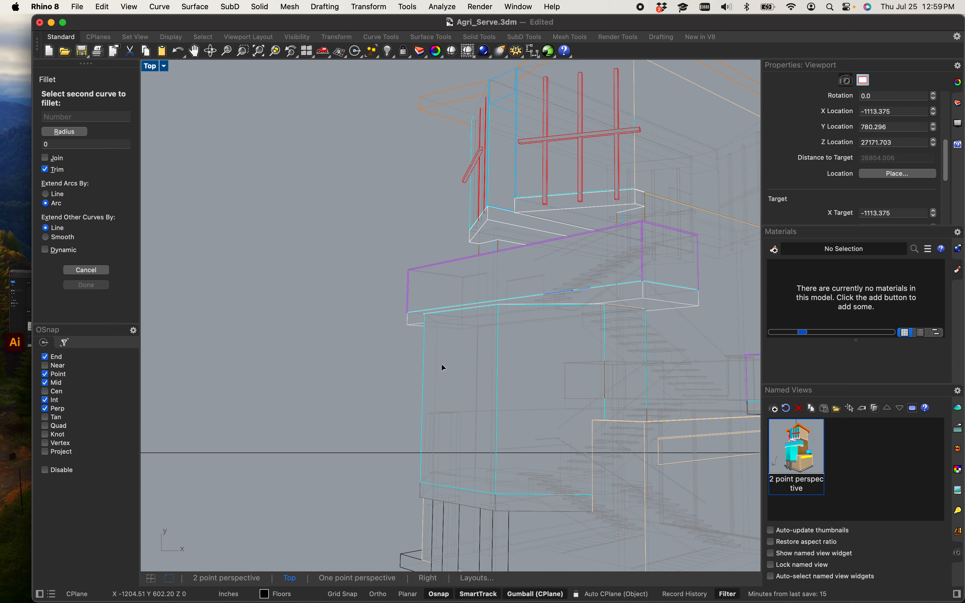
scroll(442, 367, "up", 5)
left_click(457, 334)
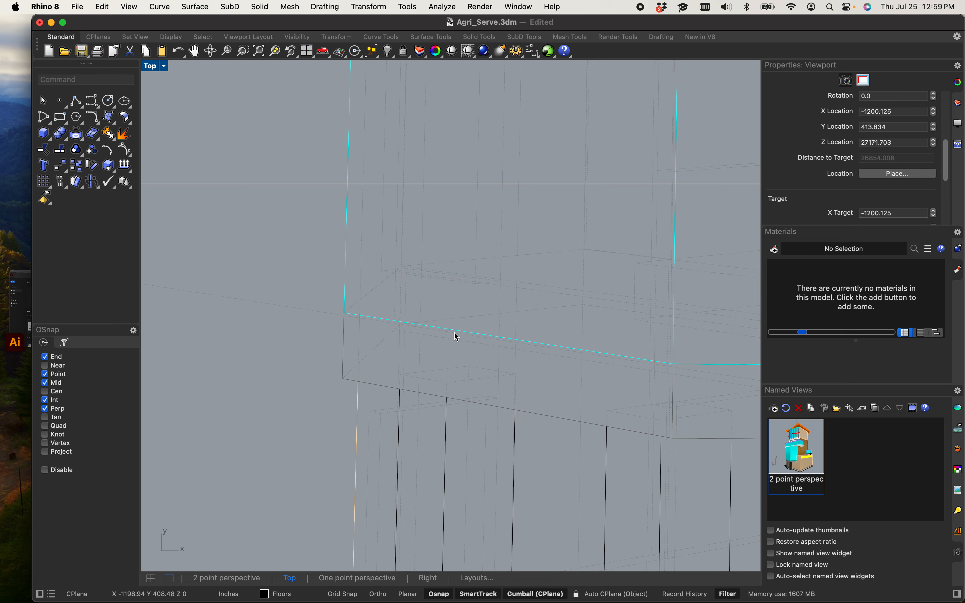
Step: Select the grouped curves along the middle floor's lower edge and ungroup them
scroll(457, 338, "down", 5)
scroll(459, 339, "up", 5)
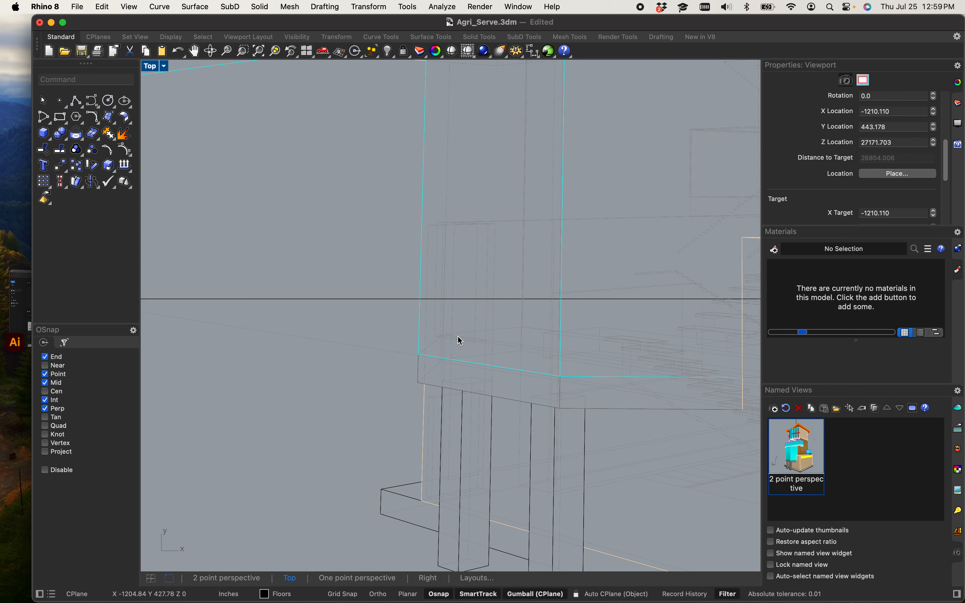
scroll(461, 340, "up", 5)
double_click(457, 399)
scroll(446, 396, "down", 5)
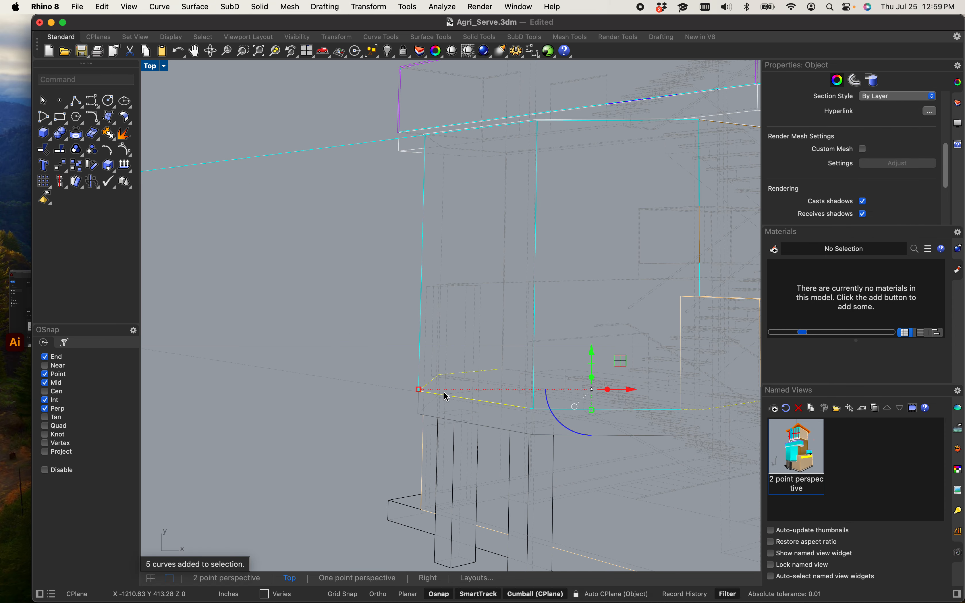
key("Escape")
left_click(448, 395)
type("Ung")
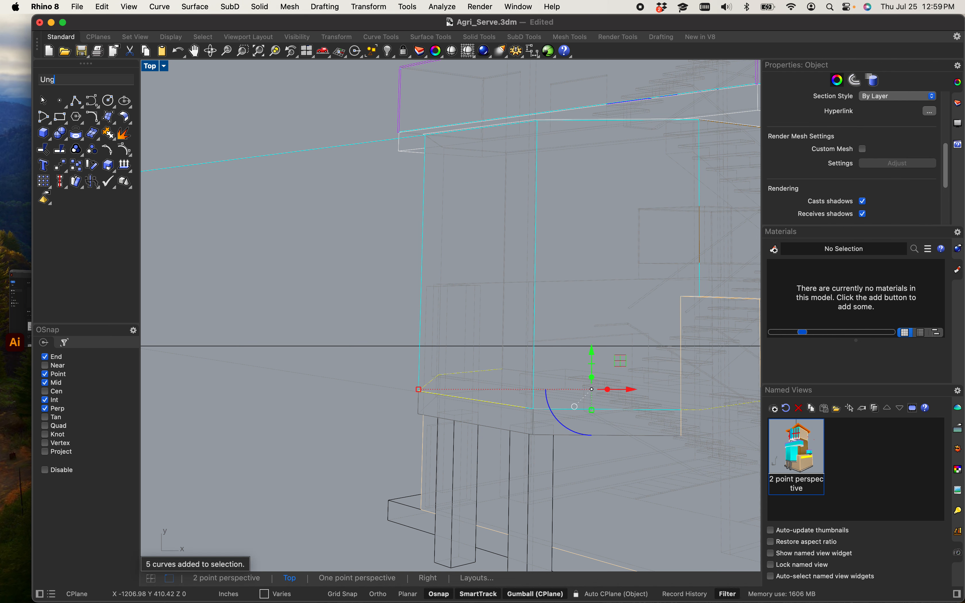
type("roup")
key("Return")
Step: Select the whole Make2D drawing and ungroup all its curves
scroll(446, 397, "down", 8)
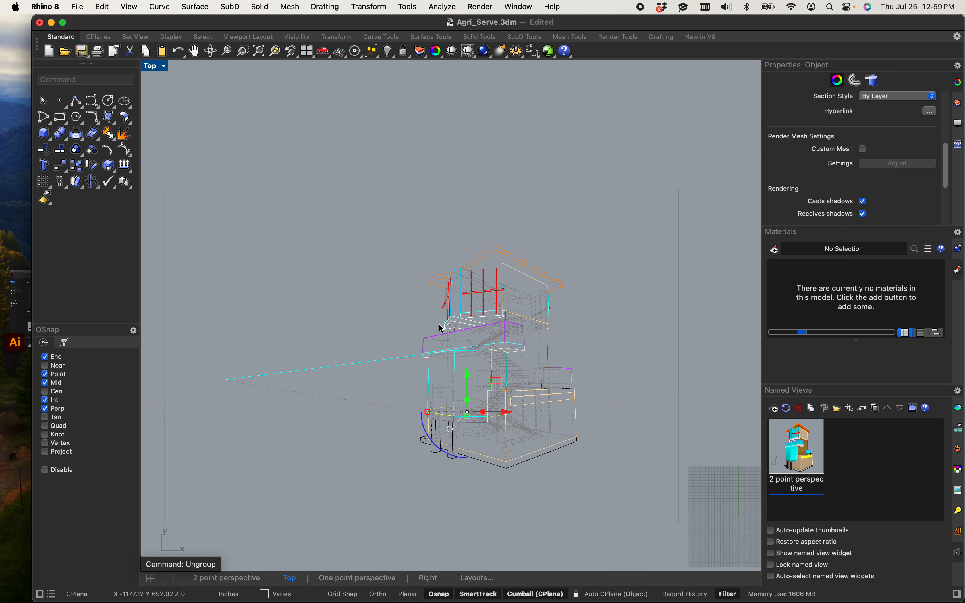
left_click_drag(379, 240, 640, 483)
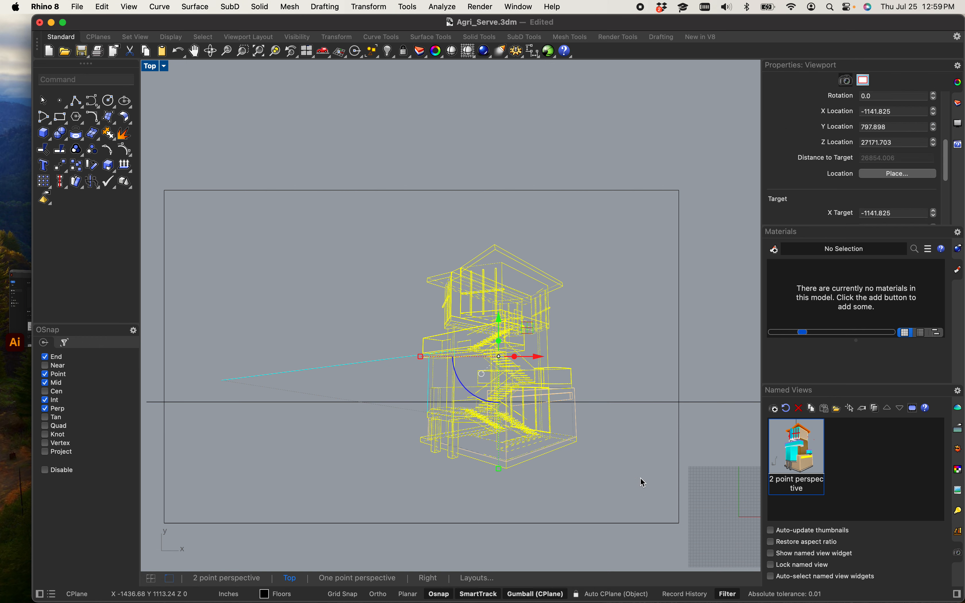
key("Up")
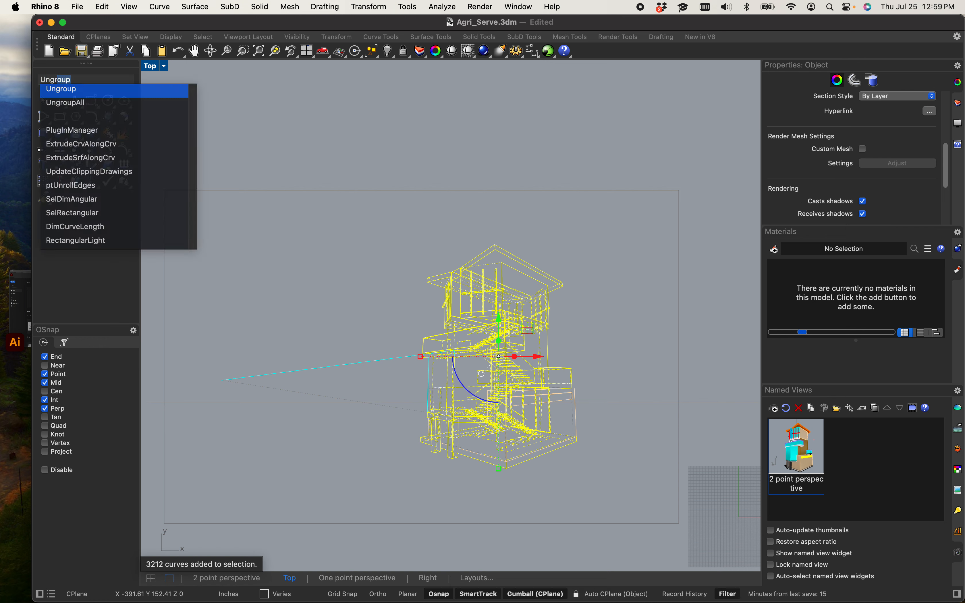
key("Return")
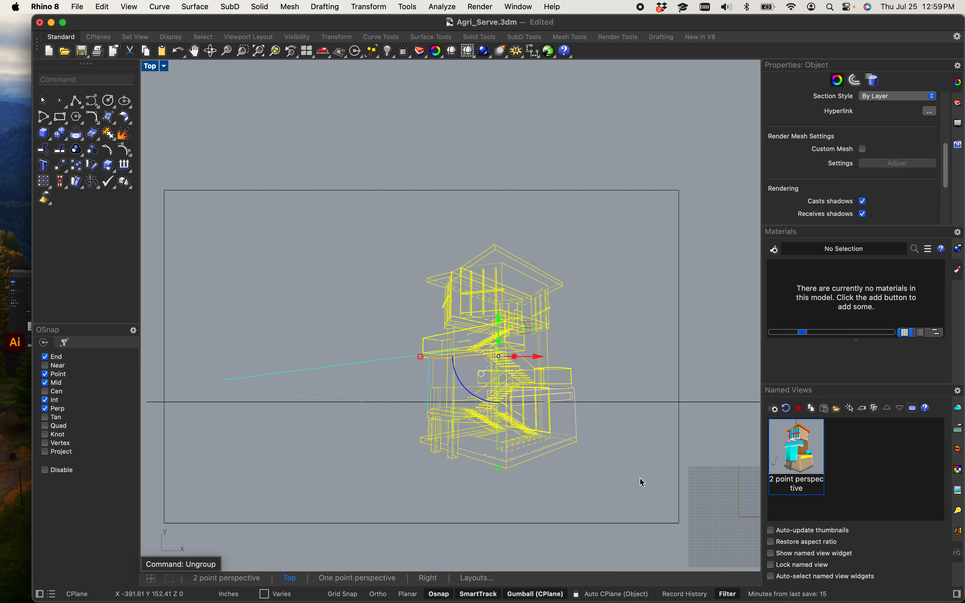
left_click(372, 445)
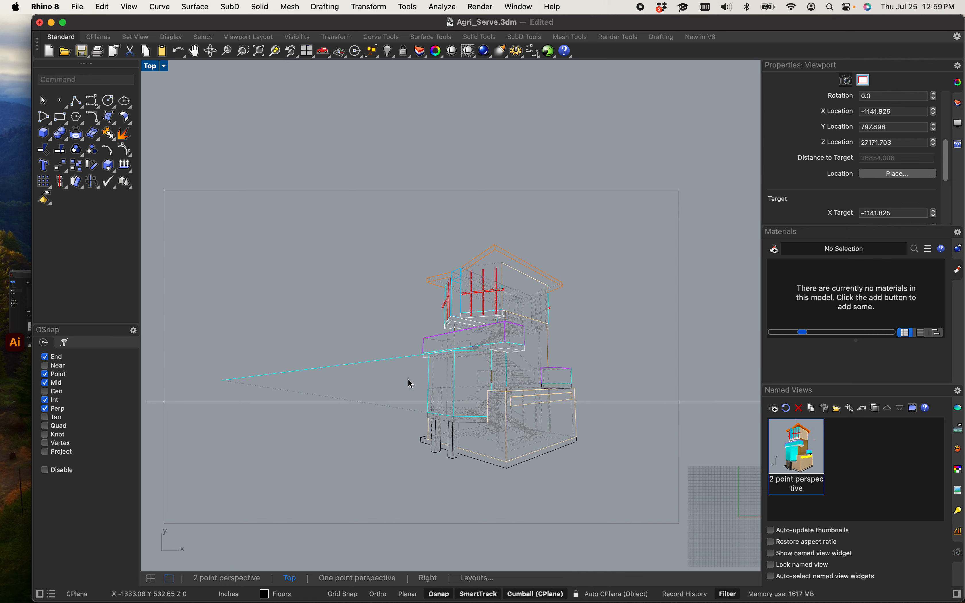
Step: Explode the long cyan line extending left from the middle floor
scroll(412, 384, "up", 5)
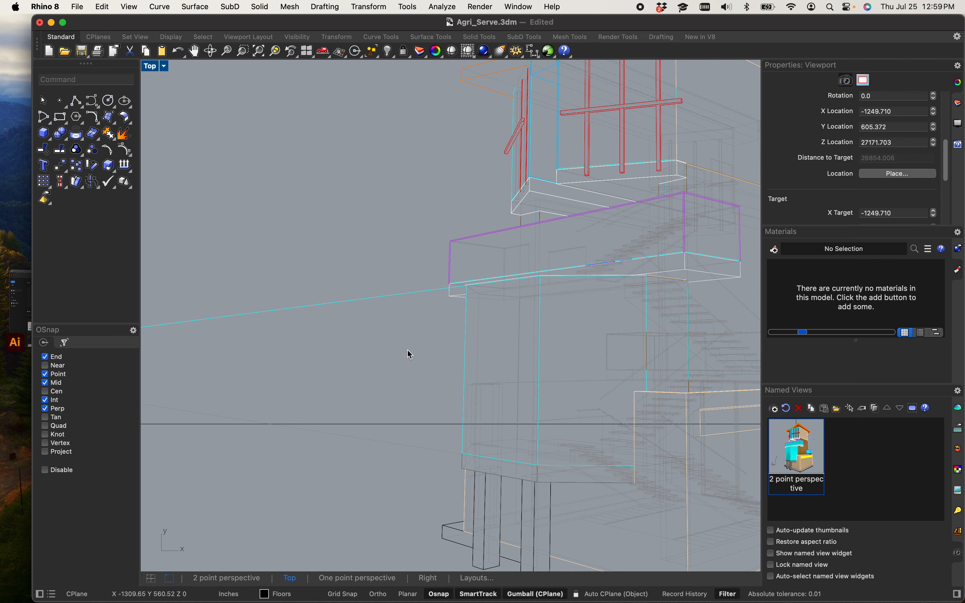
scroll(444, 343, "down", 6)
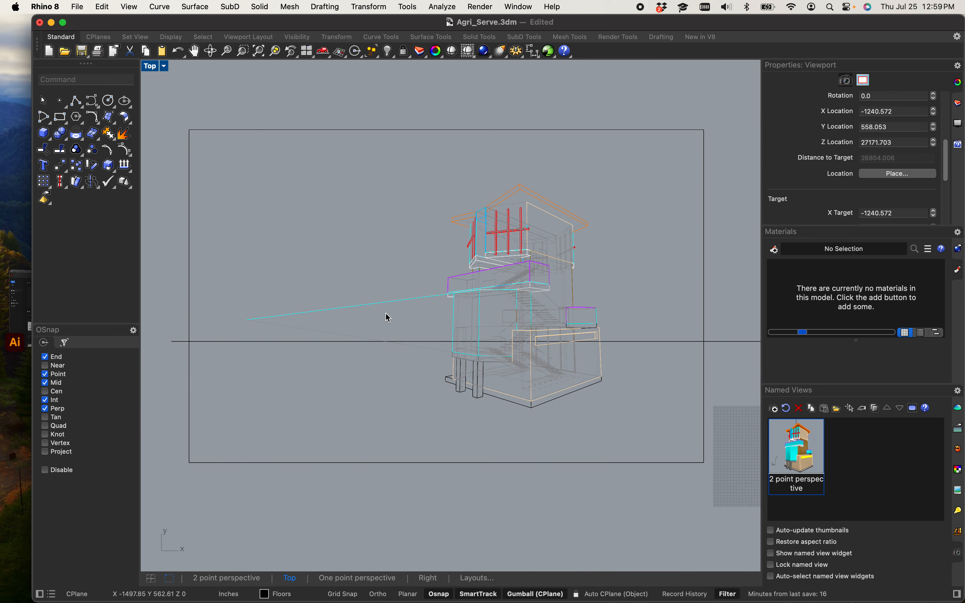
scroll(472, 339, "up", 4)
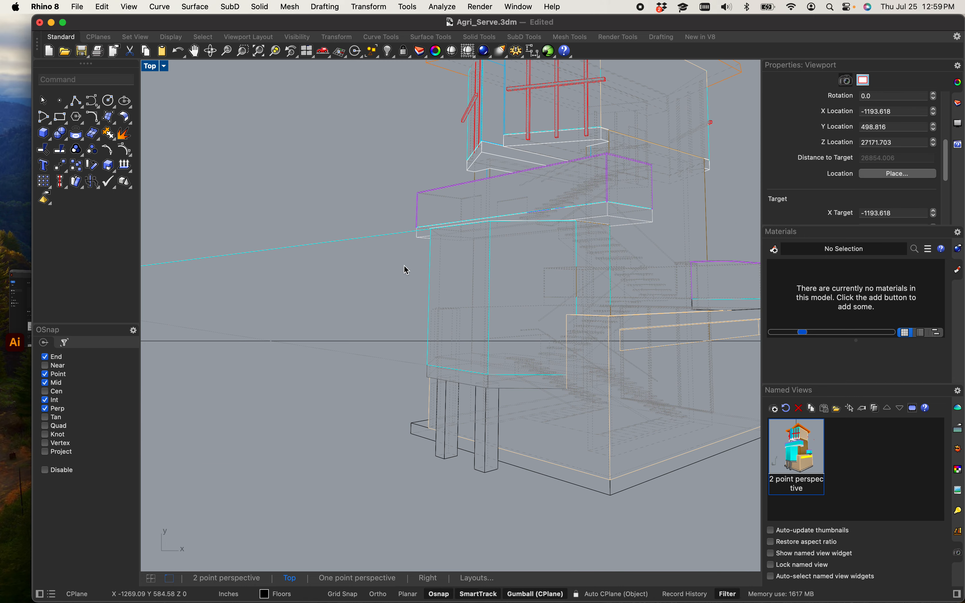
left_click(372, 236)
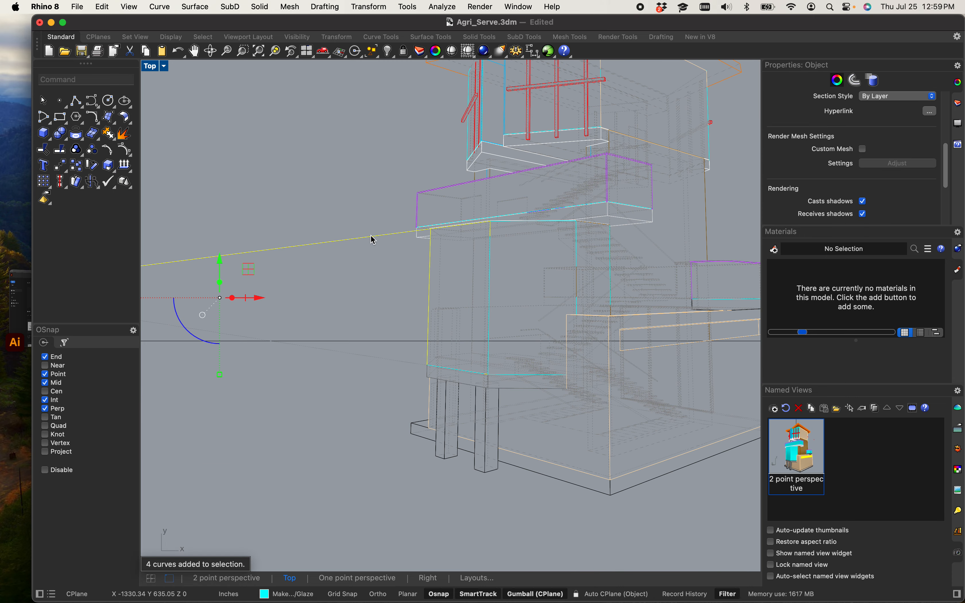
type("ex")
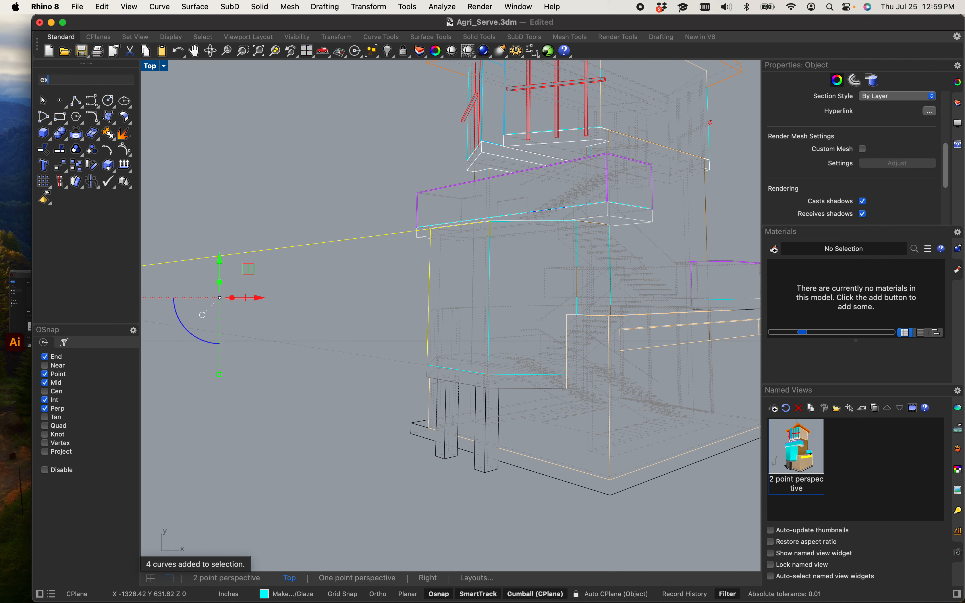
type("plode")
key("Return")
left_click(384, 264)
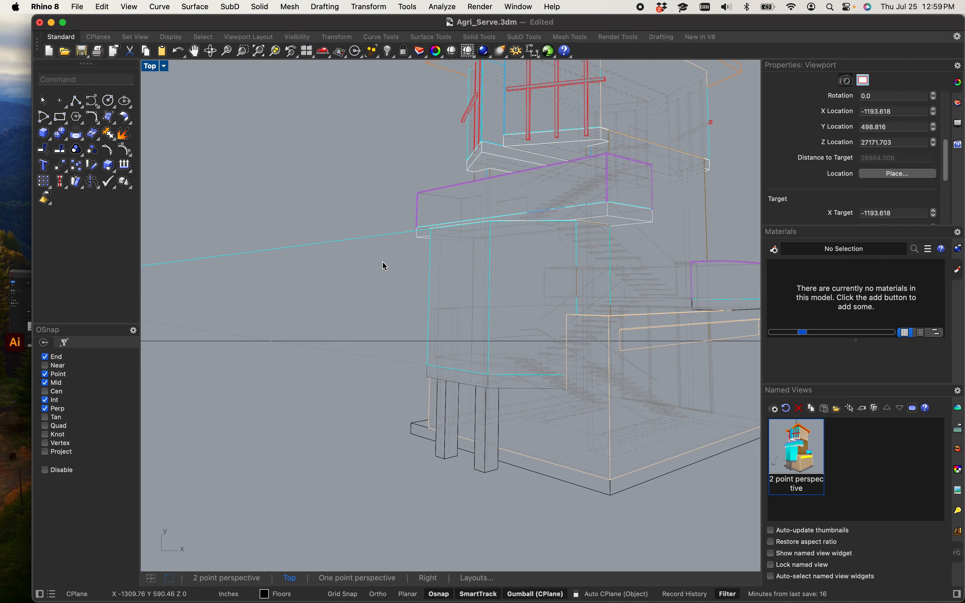
Step: Fillet the middle floor's lower cyan edge with the long cyan line at radius 0 so both meet at the left vanishing point
scroll(418, 217, "up", 12)
scroll(366, 291, "up", 5)
scroll(446, 306, "down", 8)
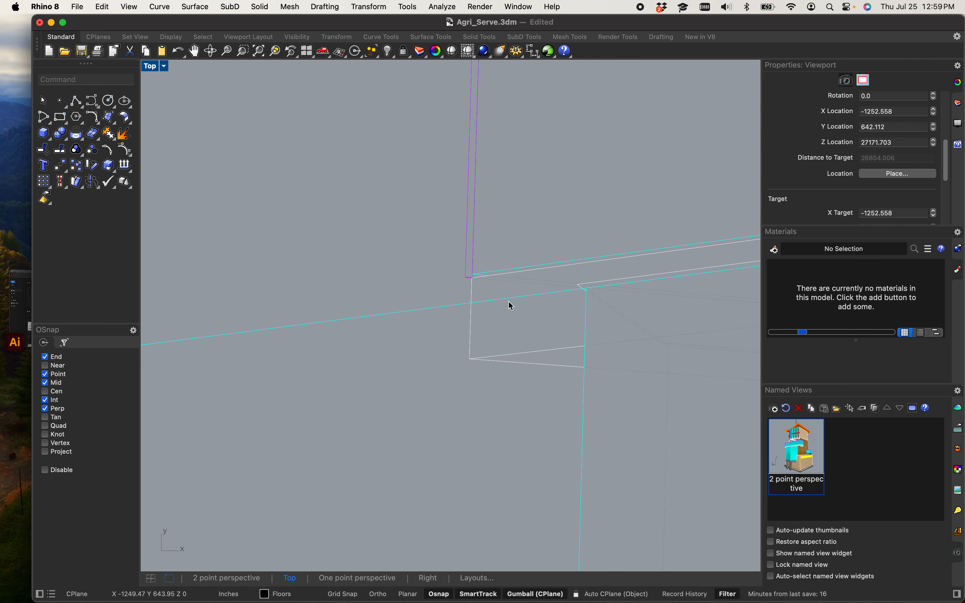
scroll(469, 324, "down", 10)
scroll(426, 317, "up", 10)
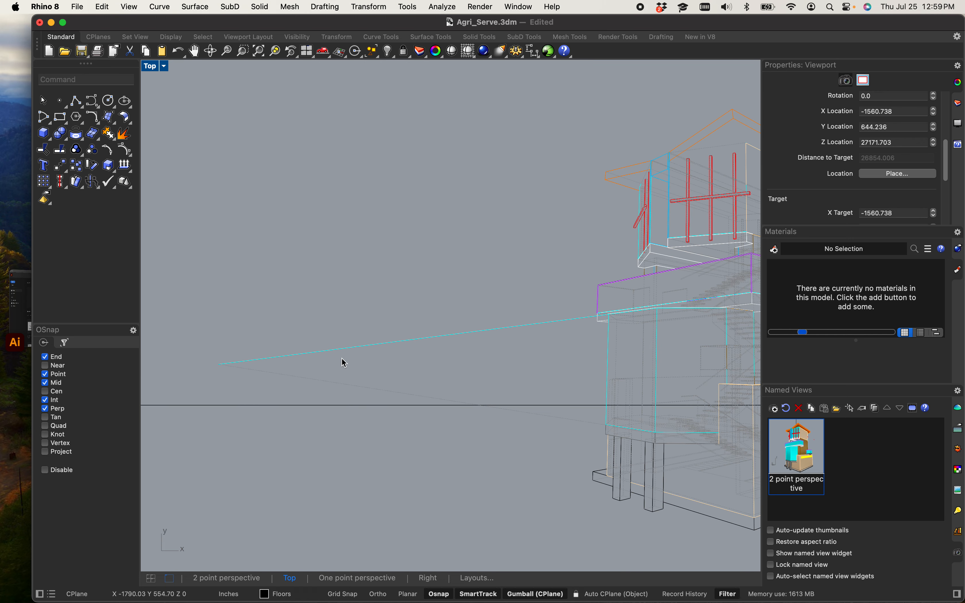
scroll(324, 354, "down", 8)
scroll(359, 377, "up", 12)
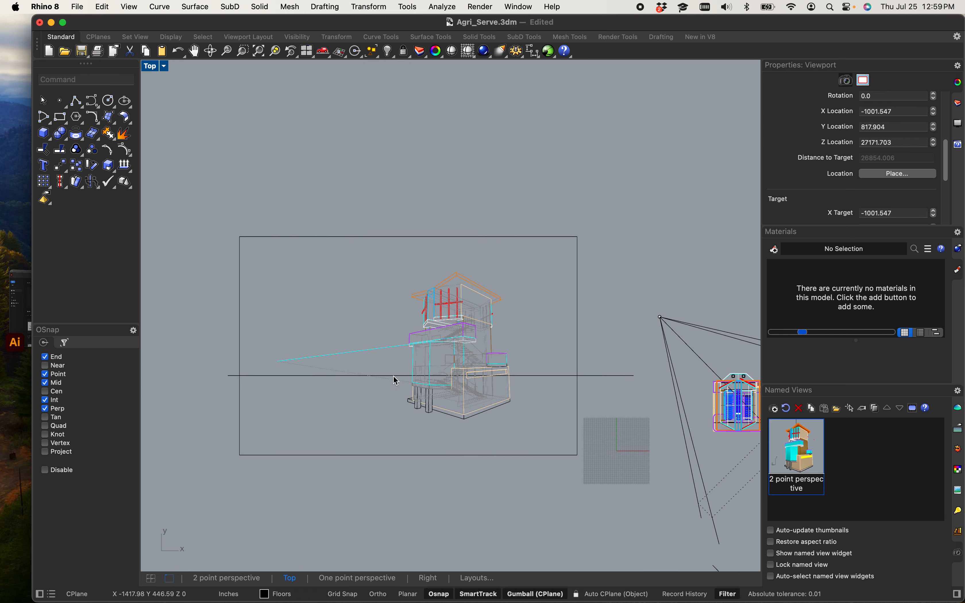
left_click(461, 406)
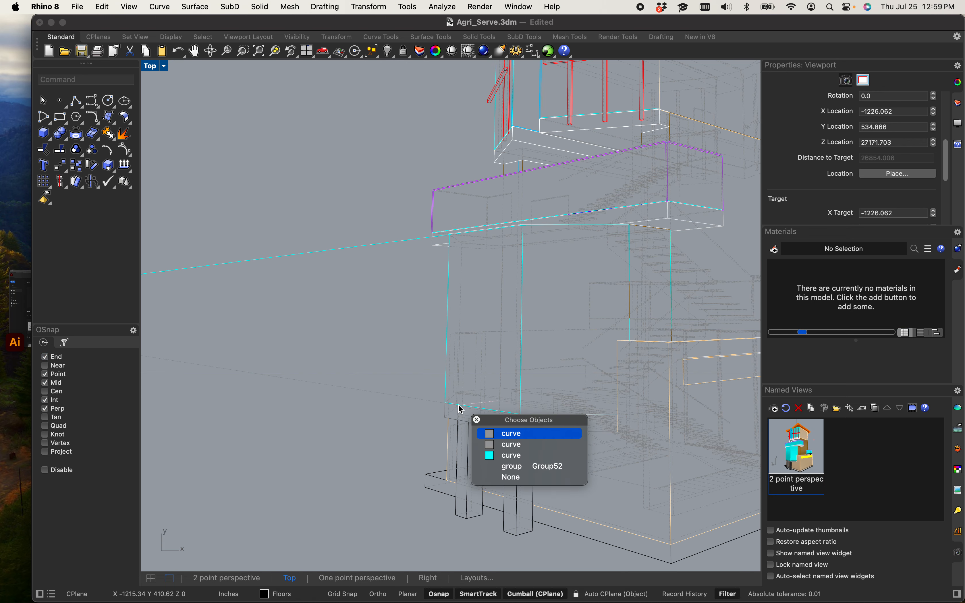
left_click(497, 455)
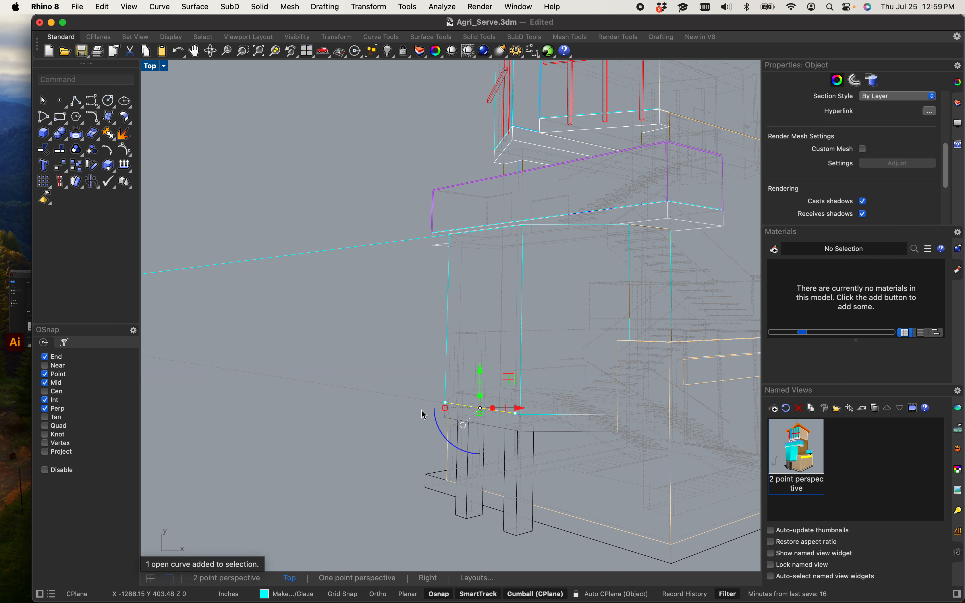
type("Fillet")
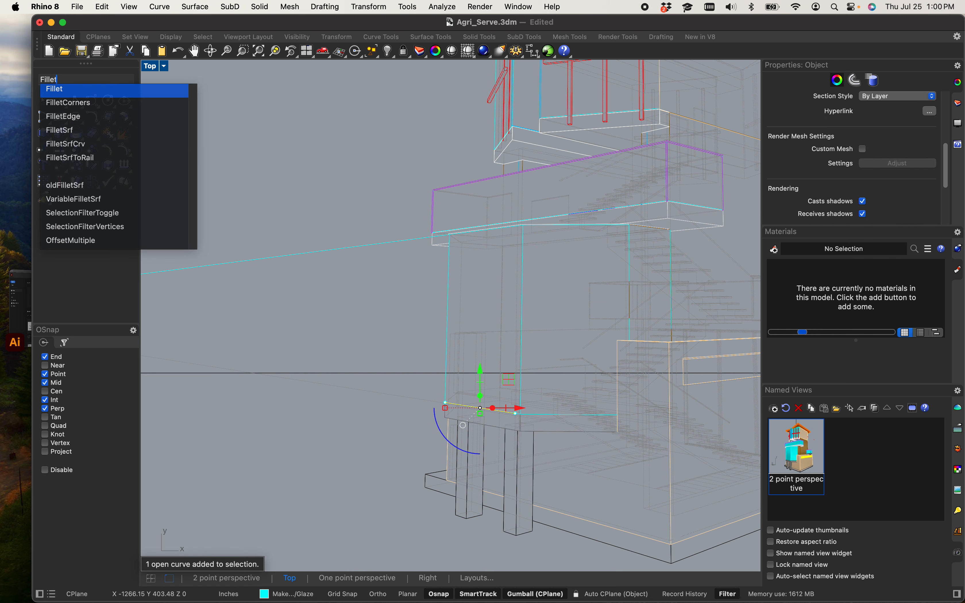
key("Return")
left_click(466, 407)
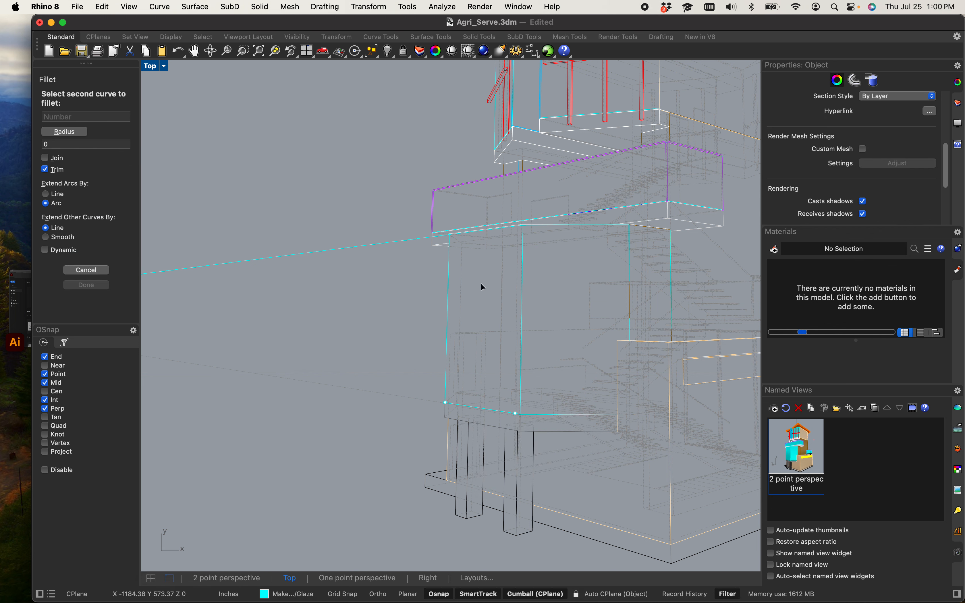
left_click(402, 242)
scroll(393, 250, "down", 14)
scroll(209, 254, "up", 15)
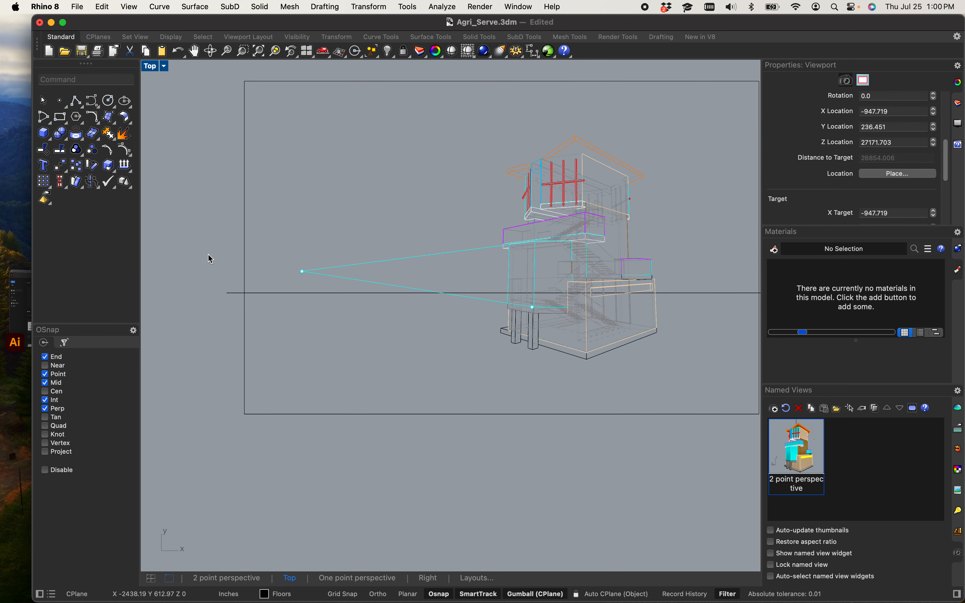
right_click_drag(555, 356, 272, 342)
scroll(232, 298, "down", 5)
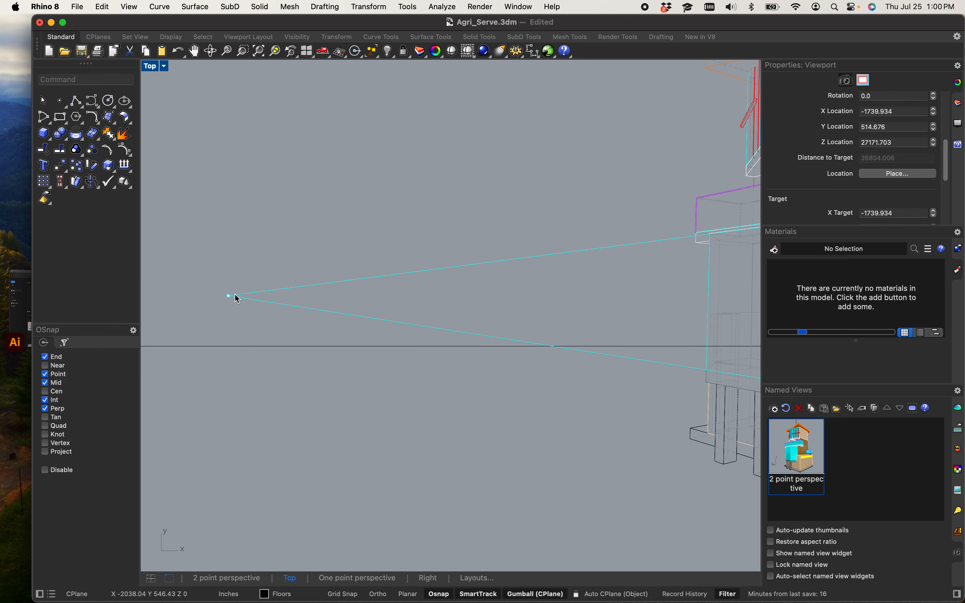
left_click(233, 331)
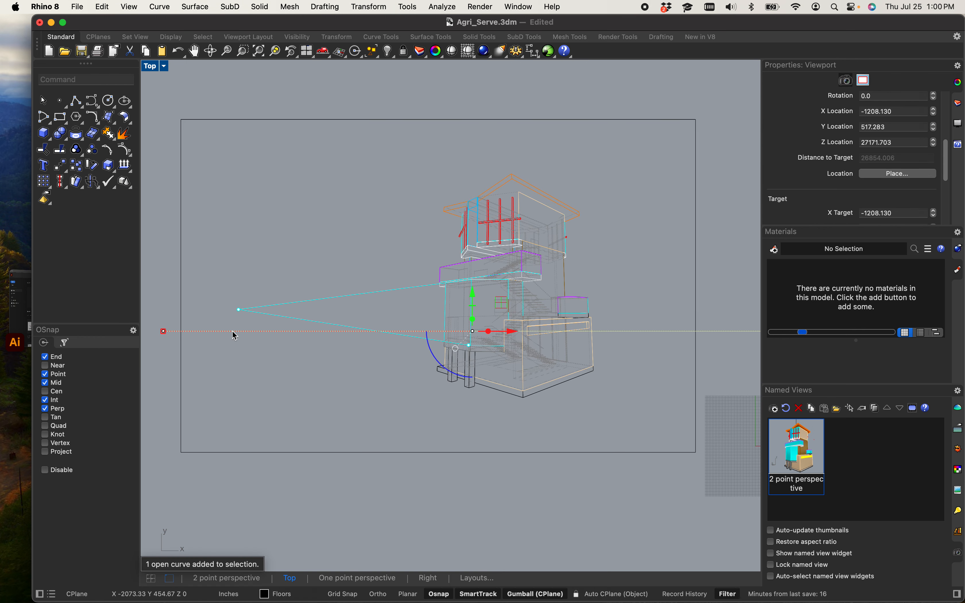
type("m")
key("Return")
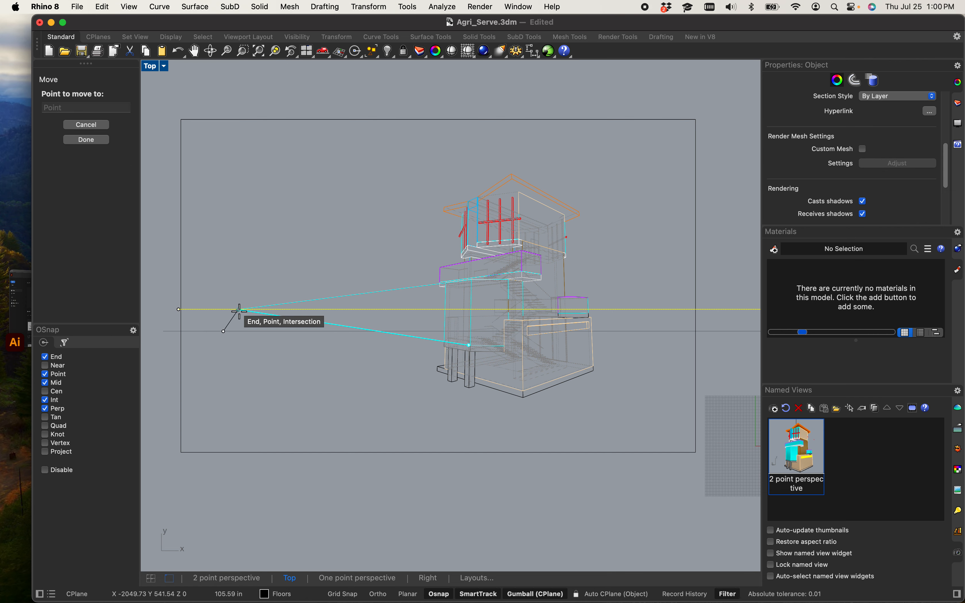
key("Escape")
scroll(237, 360, "down", 5)
right_click_drag(260, 376, 281, 380)
key("Escape")
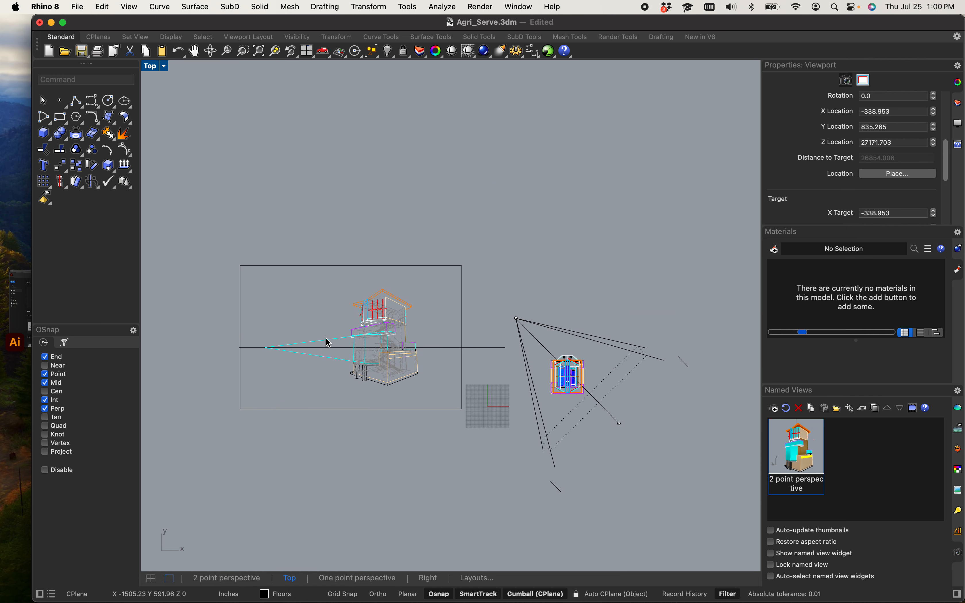
Step: Fillet the building's lower base edge with the converging perspective line at radius 0 so they meet at the vanishing point
scroll(334, 328, "up", 10)
right_click_drag(374, 354, 449, 304)
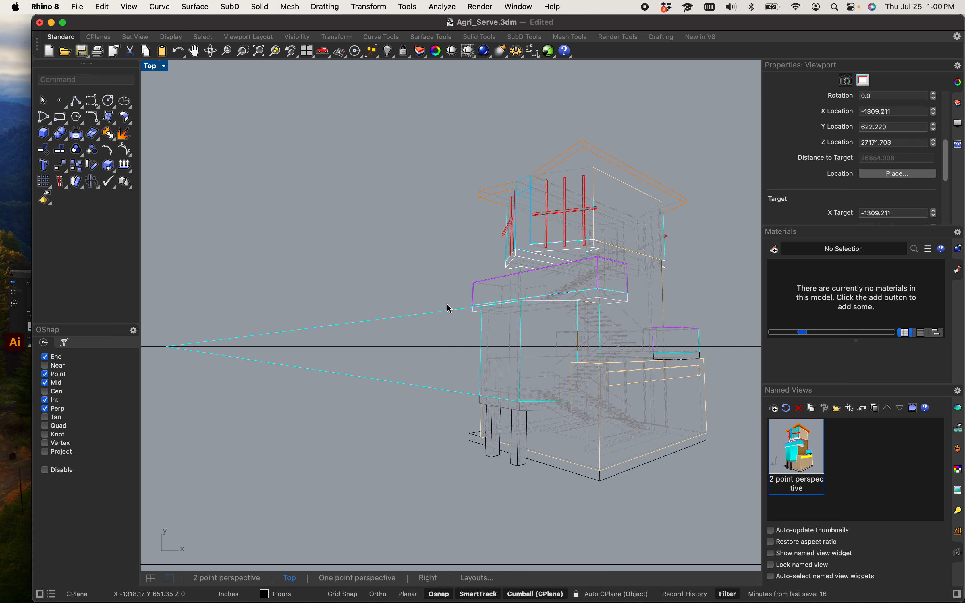
scroll(456, 431, "up", 3)
scroll(424, 407, "down", 3)
type("fille")
key("Return")
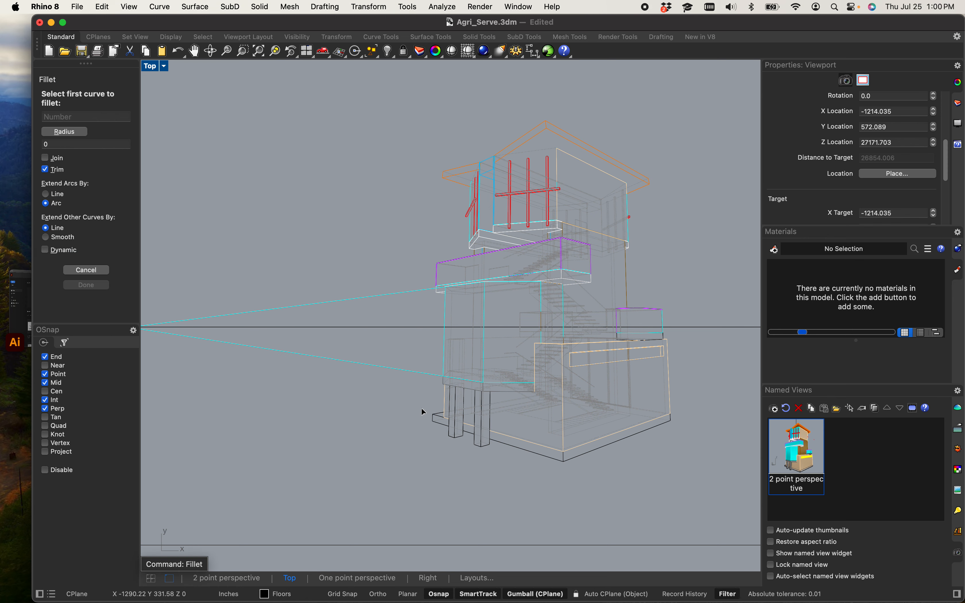
scroll(444, 438, "up", 5)
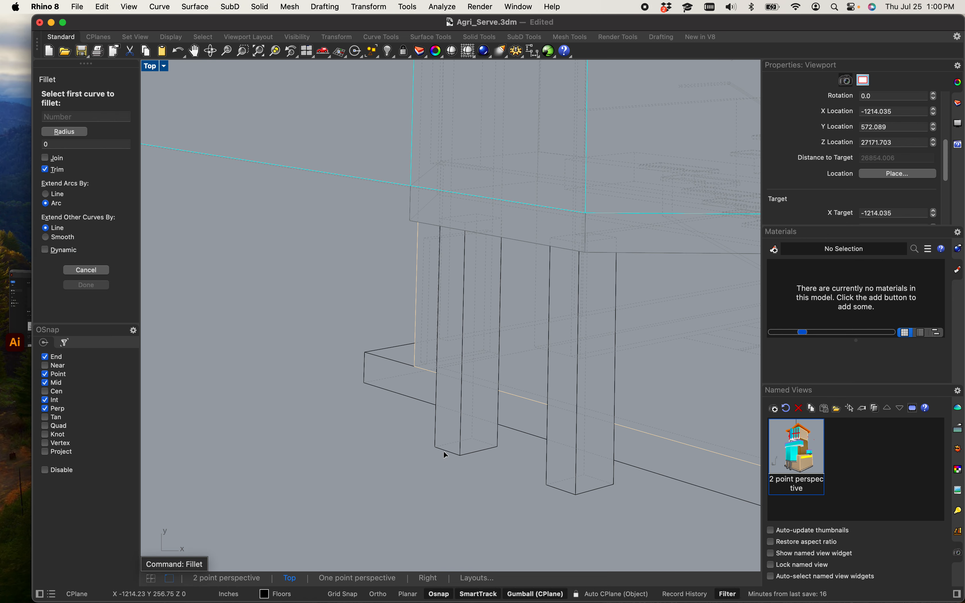
left_click(444, 453)
scroll(442, 450, "down", 5)
scroll(465, 153, "down", 8)
scroll(467, 139, "up", 10)
scroll(476, 343, "down", 2)
scroll(448, 436, "up", 6)
left_click(423, 345)
scroll(423, 345, "down", 5)
scroll(297, 313, "down", 2)
scroll(232, 323, "up", 10)
scroll(259, 332, "up", 15)
Step: Enable the Near snap and move the horizon line down so it passes through the left vanishing point
right_click_drag(213, 245, 369, 296)
scroll(270, 254, "up", 6)
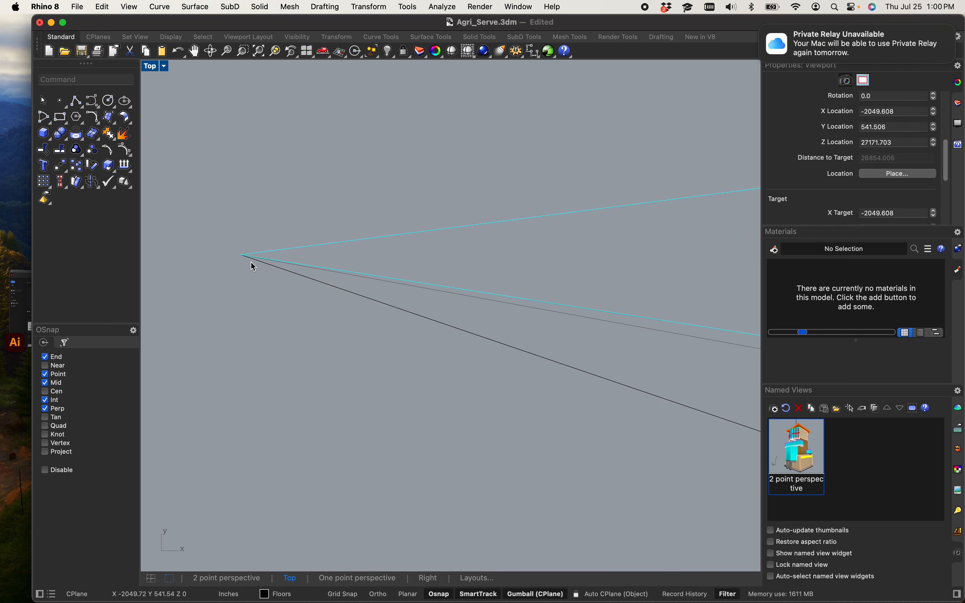
right_click_drag(254, 266, 266, 280)
scroll(265, 279, "down", 10)
scroll(256, 275, "up", 20)
mouse_move(291, 296)
right_mouse_down()
mouse_move(297, 280)
mouse_move(268, 301)
mouse_move(287, 298)
right_mouse_up()
scroll(297, 280, "up", 10)
scroll(298, 289, "up", 6)
scroll(259, 306, "down", 10)
left_click(284, 298)
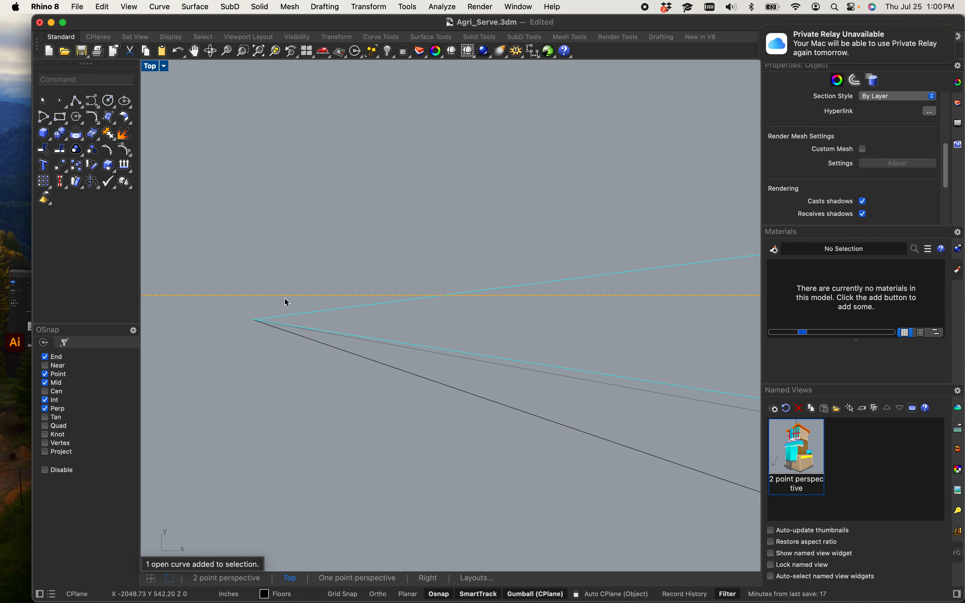
right_click(284, 298)
left_click(285, 297)
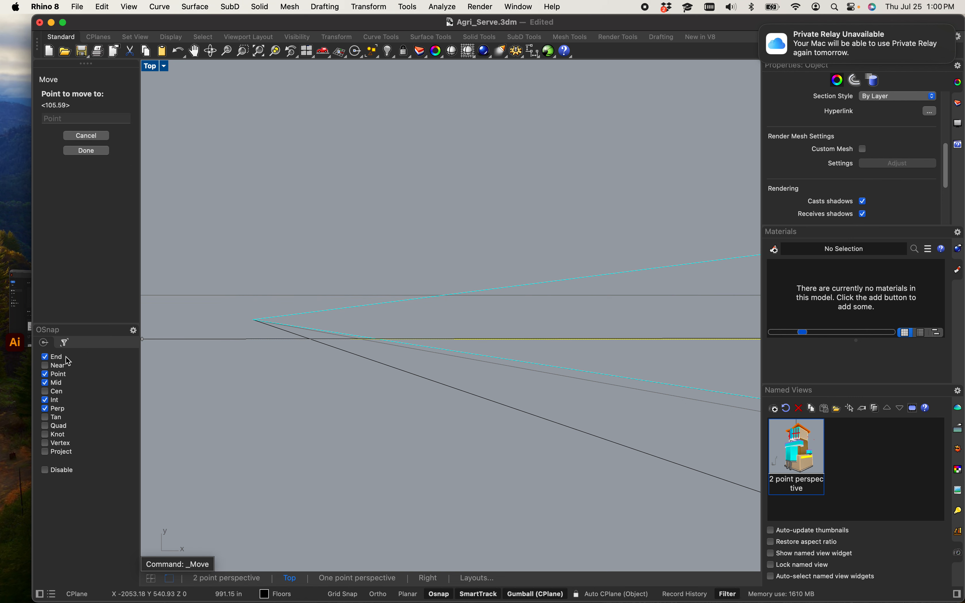
left_click(45, 366)
left_click(286, 296)
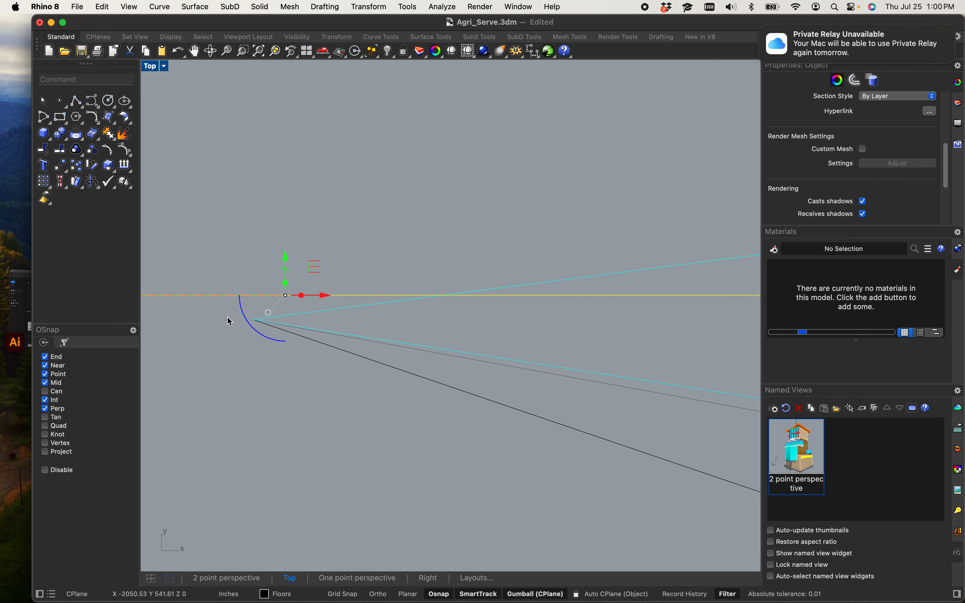
right_click(241, 318)
left_click(251, 297)
left_click(253, 320)
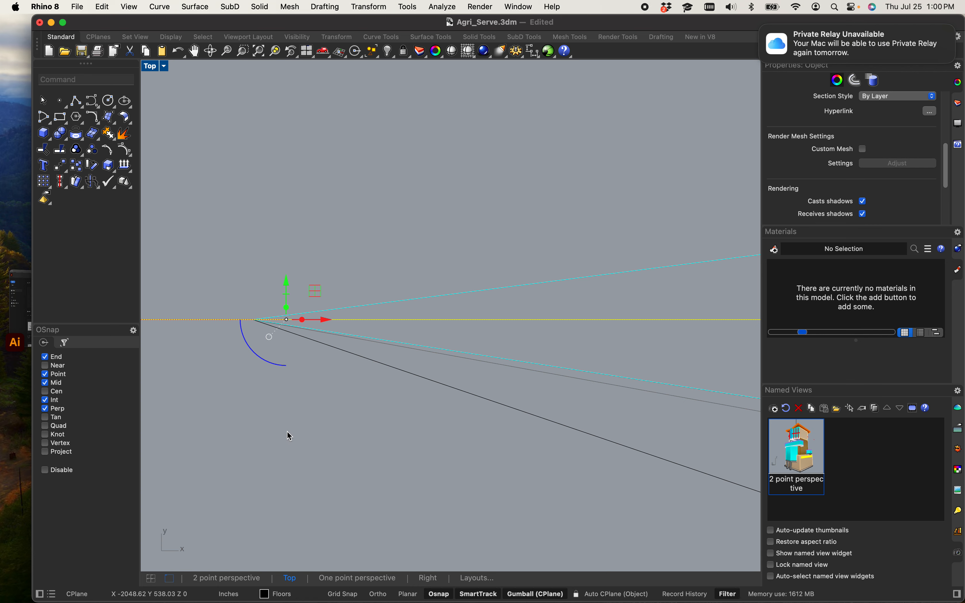
left_click(311, 430)
Step: Fillet the top floor's lower edge with its left cyan vertical edge at radius 0 so they converge
scroll(341, 423, "down", 5)
scroll(340, 426, "down", 20)
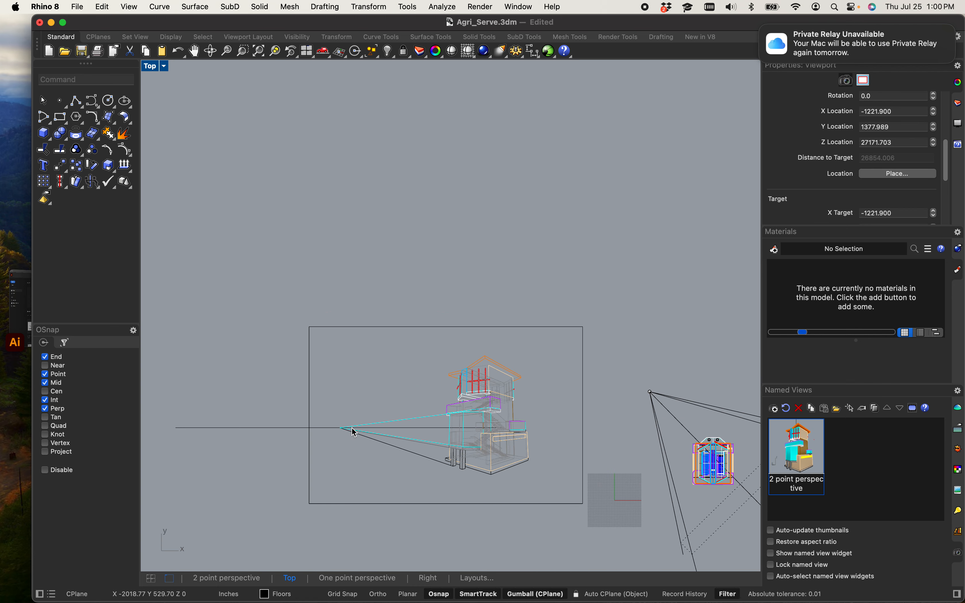
scroll(435, 421, "up", 10)
right_click_drag(285, 453, 383, 434)
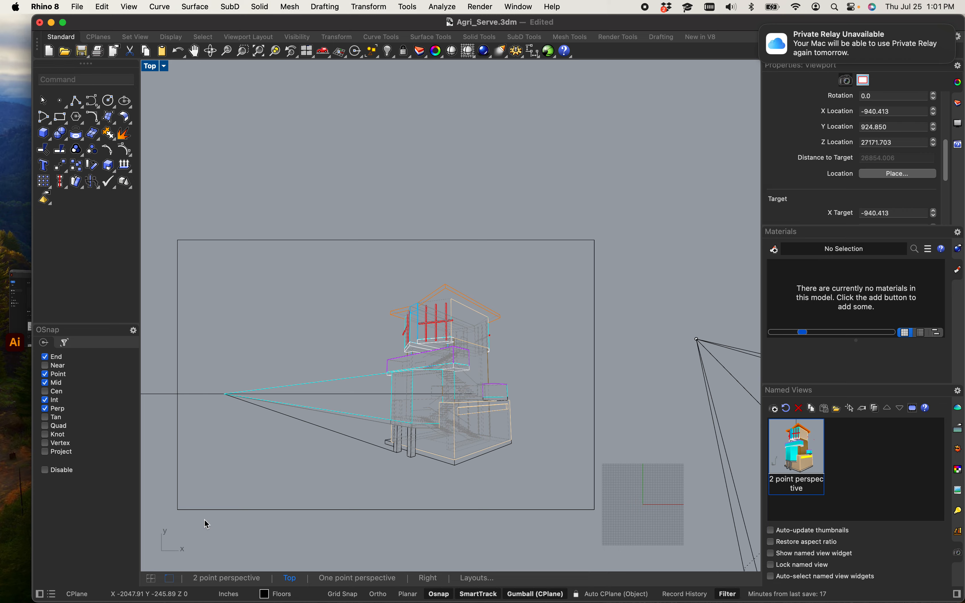
scroll(366, 329, "up", 10)
scroll(469, 280, "down", 2)
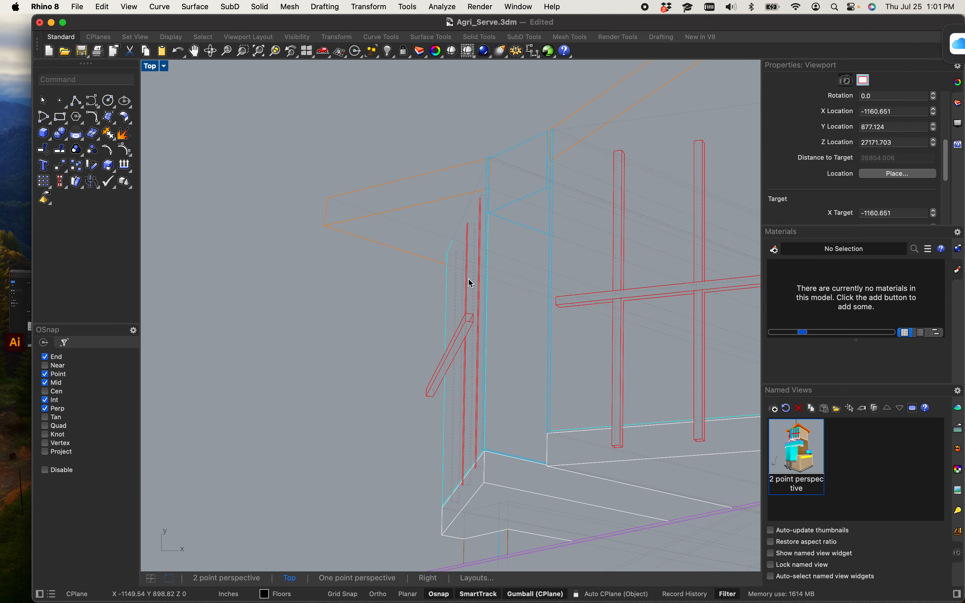
scroll(431, 275, "down", 6)
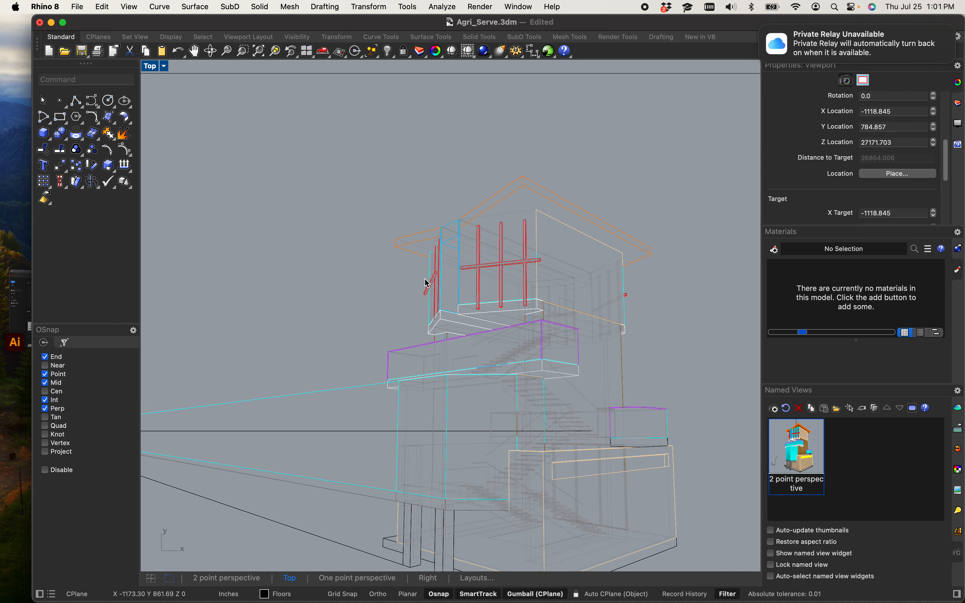
type("Fillet")
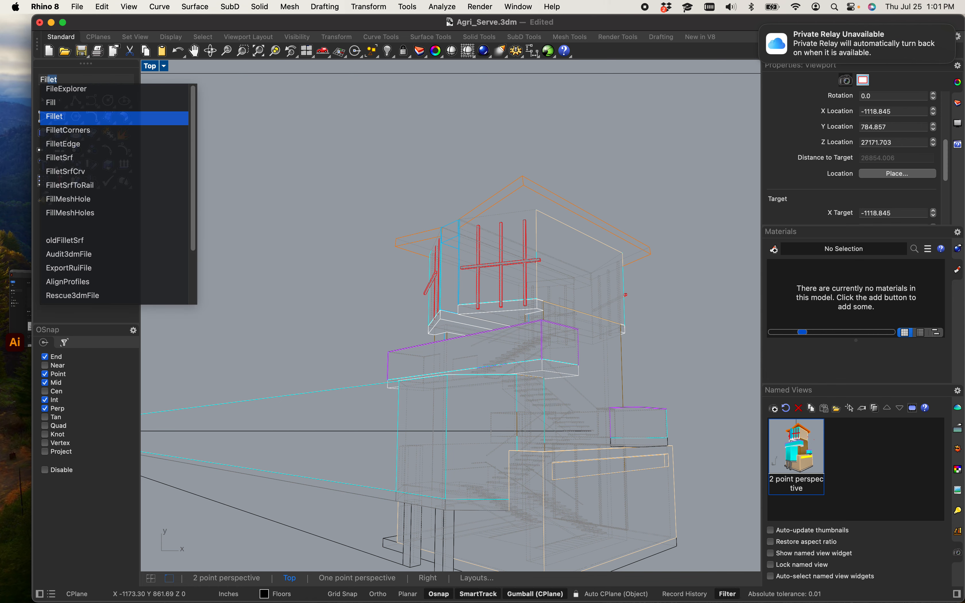
key("Return")
scroll(426, 293, "up", 5)
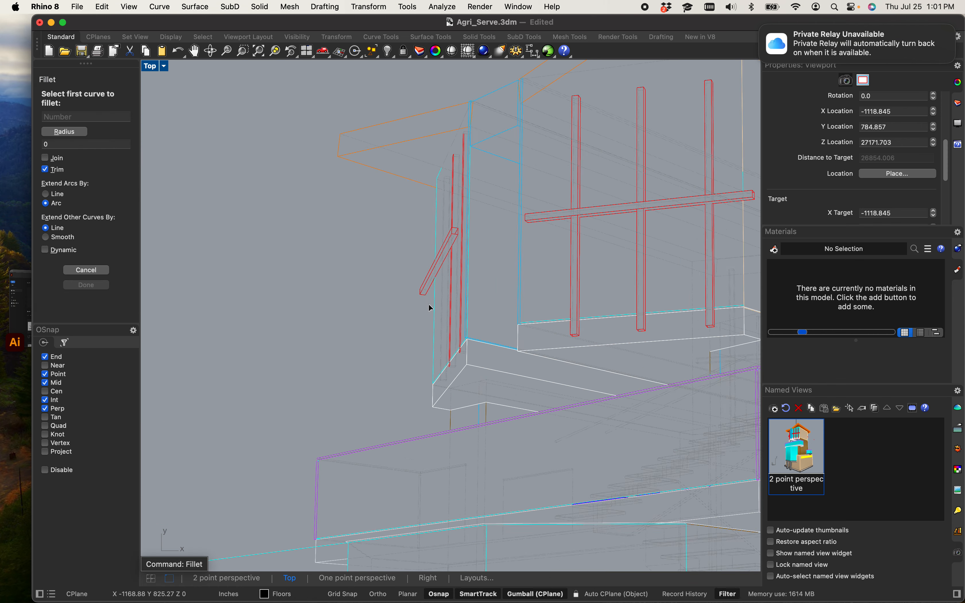
scroll(428, 305, "up", 4)
scroll(455, 469, "up", 4)
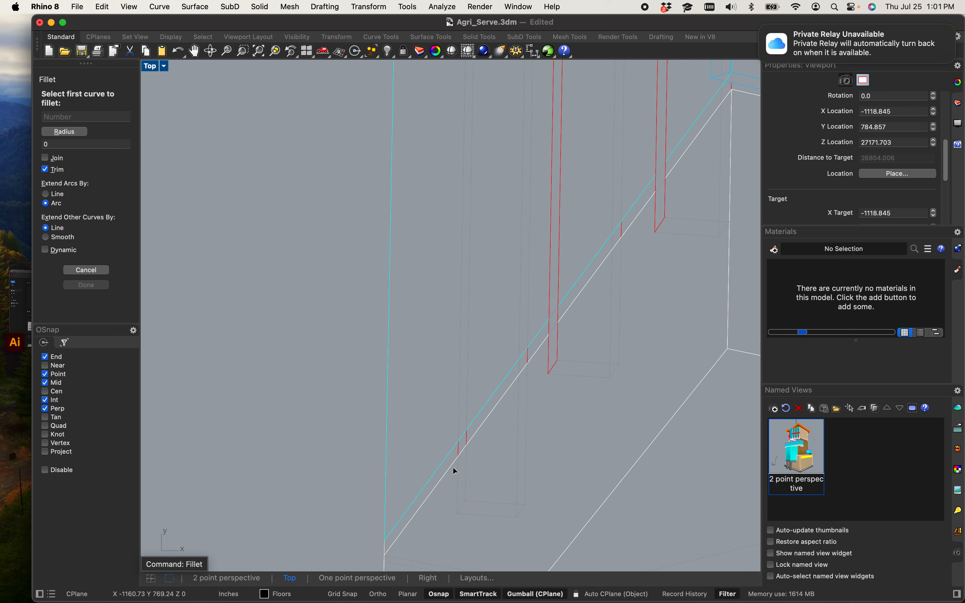
left_click(454, 468)
scroll(450, 467, "down", 8)
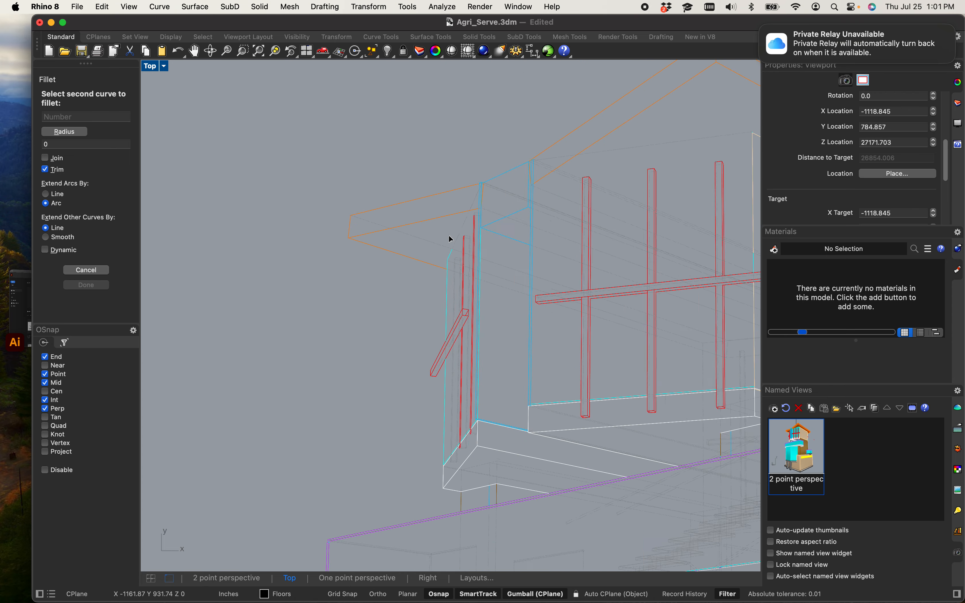
scroll(450, 271, "up", 8)
left_click(455, 278)
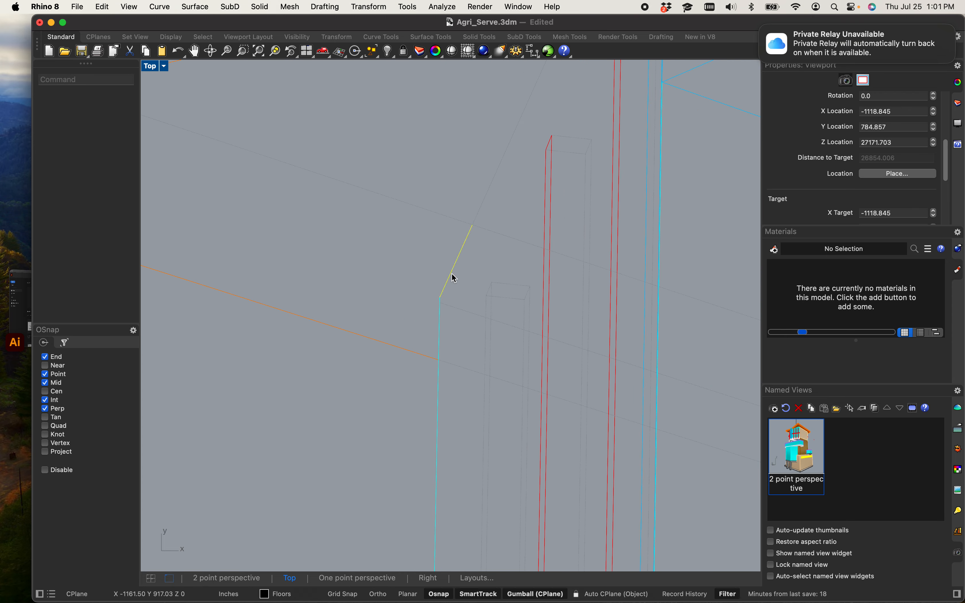
Step: Inspect the converging perspective lines around the building's left side and middle floors
scroll(450, 283, "down", 10)
scroll(431, 328, "up", 5)
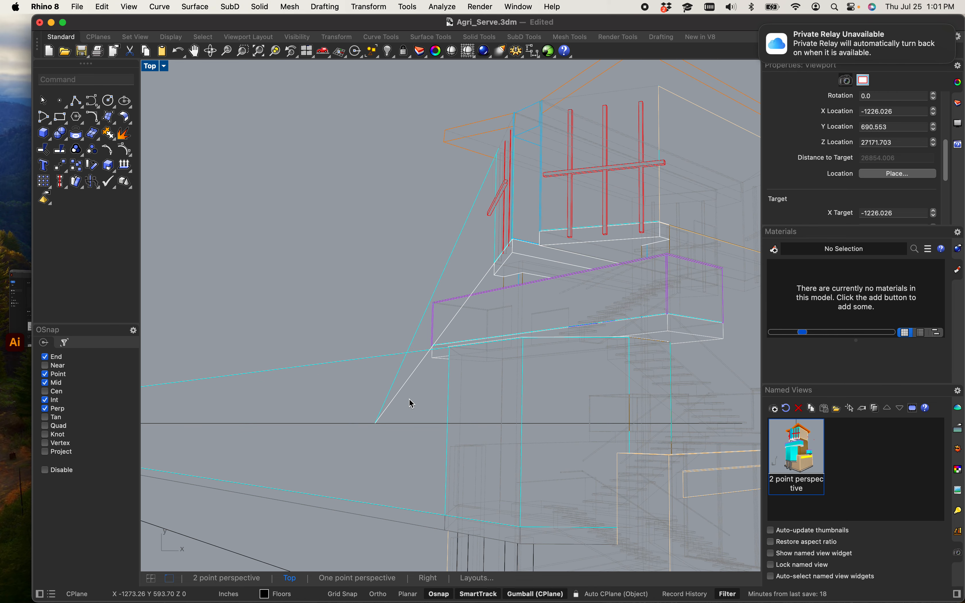
scroll(376, 427, "up", 8)
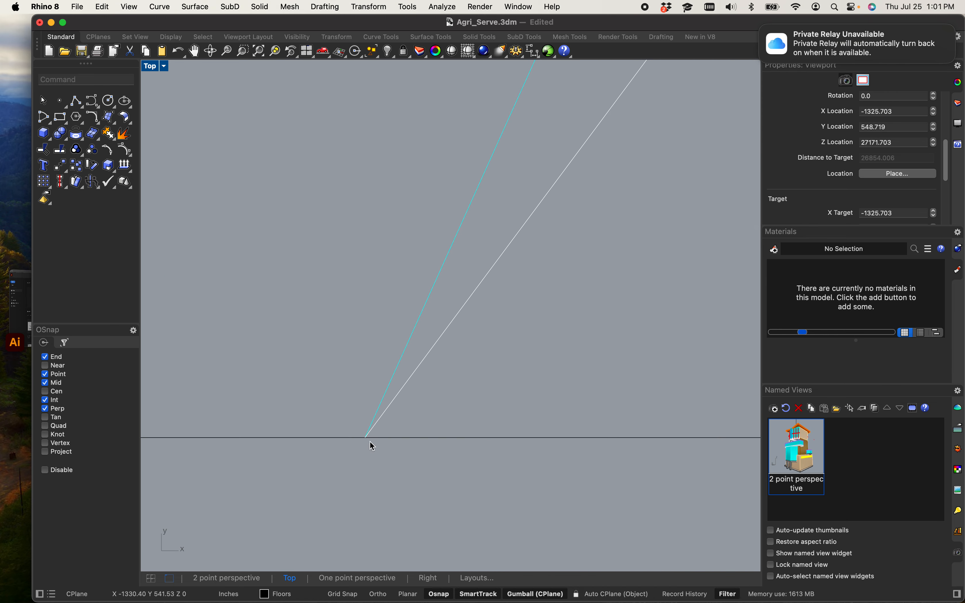
scroll(369, 442, "up", 3)
scroll(366, 431, "down", 8)
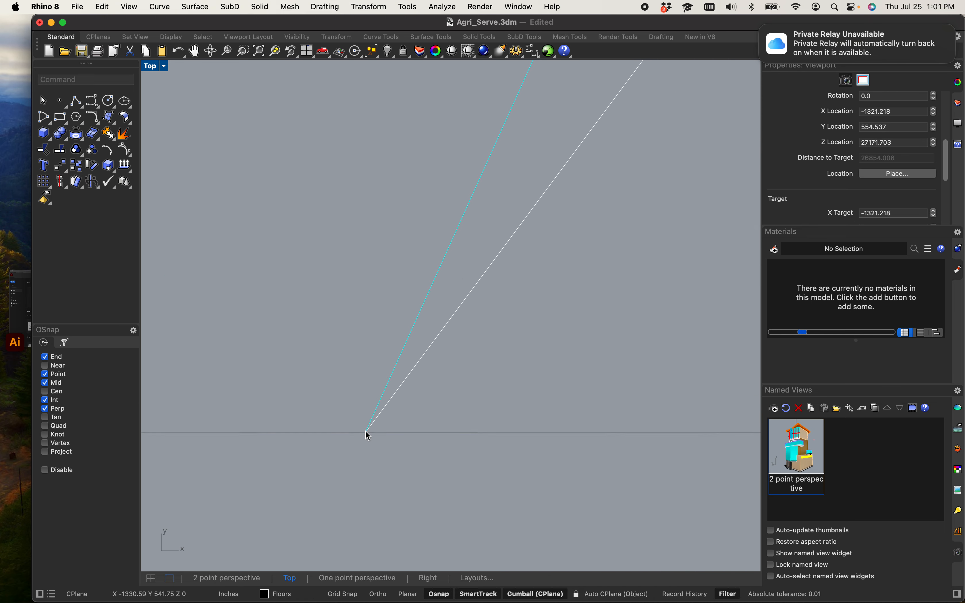
scroll(366, 431, "down", 10)
scroll(381, 392, "up", 5)
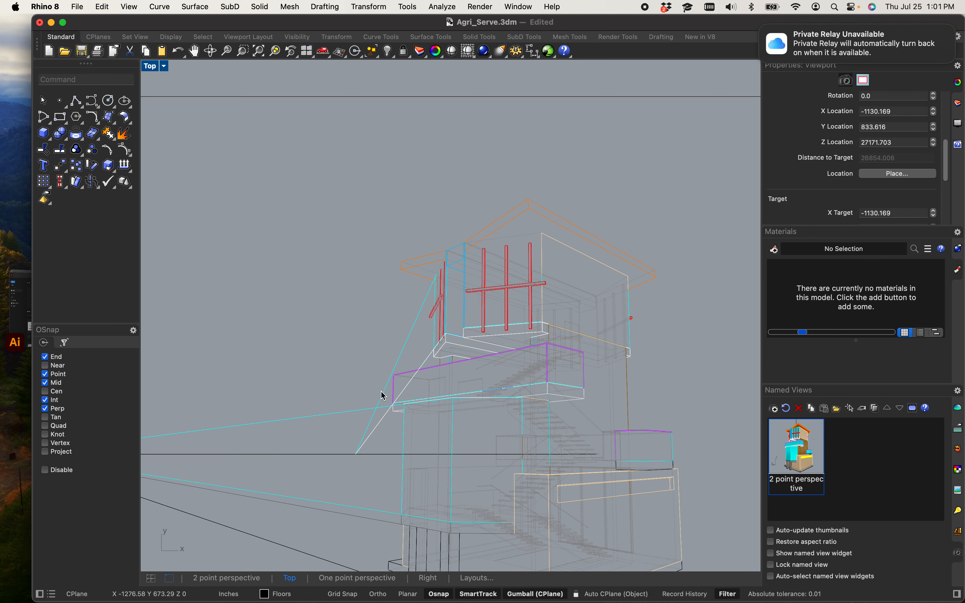
scroll(383, 396, "up", 4)
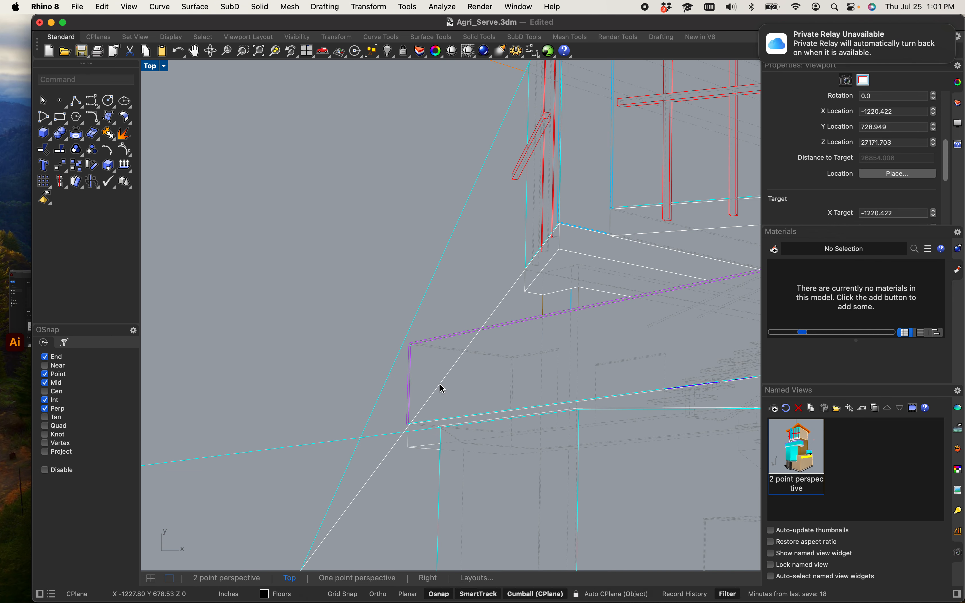
left_click(442, 389)
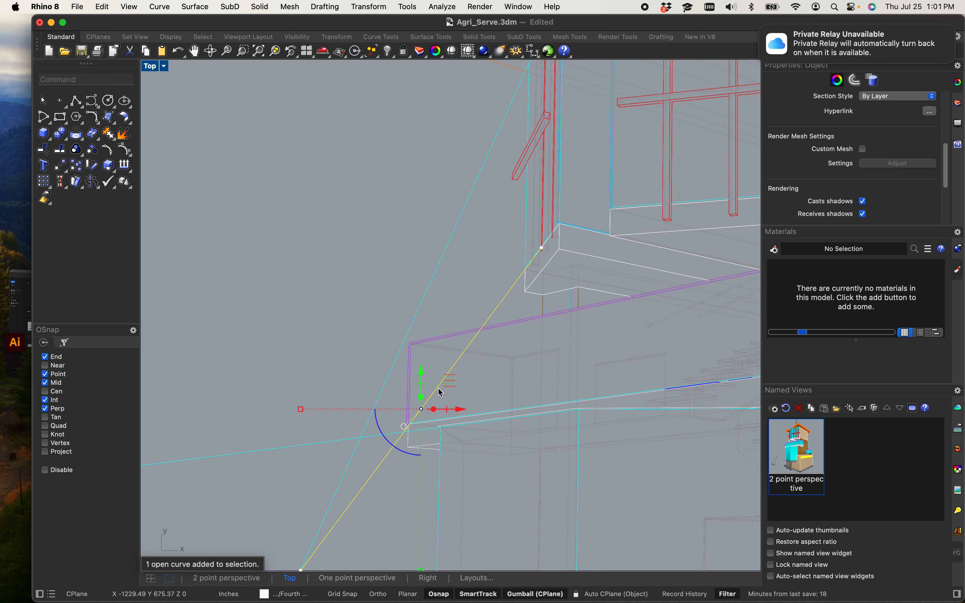
left_click(376, 249)
scroll(376, 249, "down", 10)
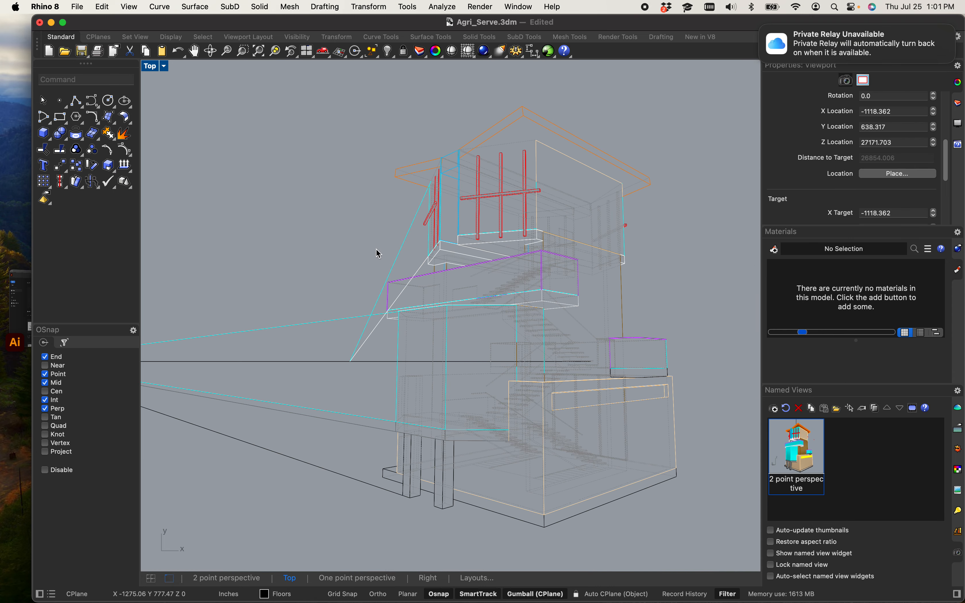
scroll(376, 249, "down", 6)
scroll(414, 268, "up", 12)
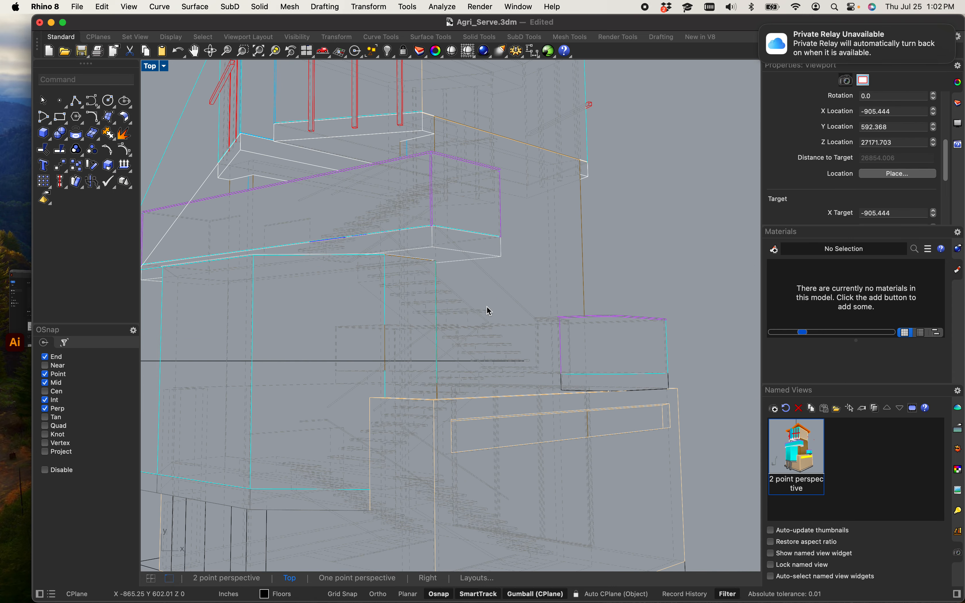
scroll(467, 315, "down", 5)
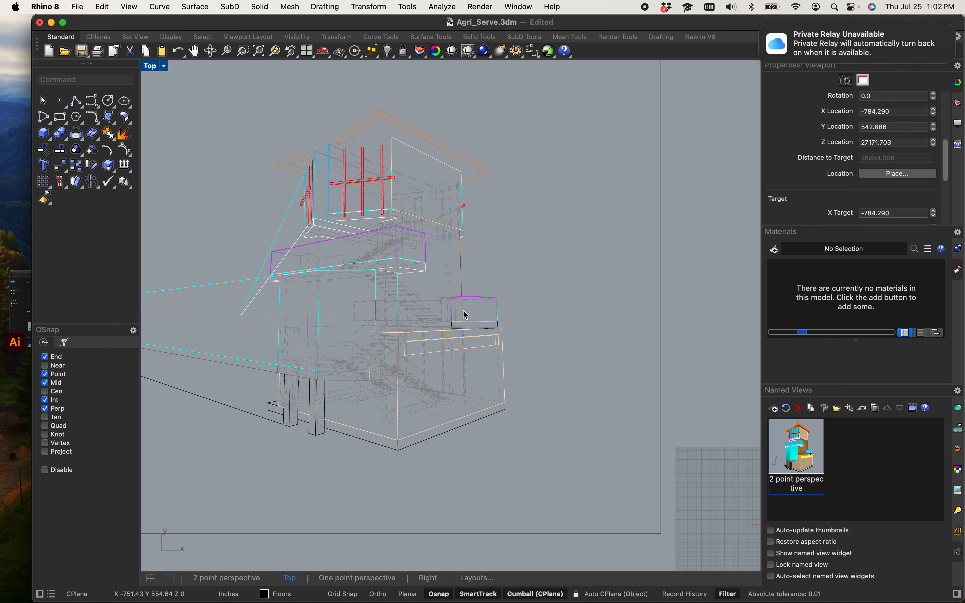
Step: Fillet the base's lower right edge with the right perspective line at radius 0 so they meet at the right vanishing point
type("Fillet")
key("Return")
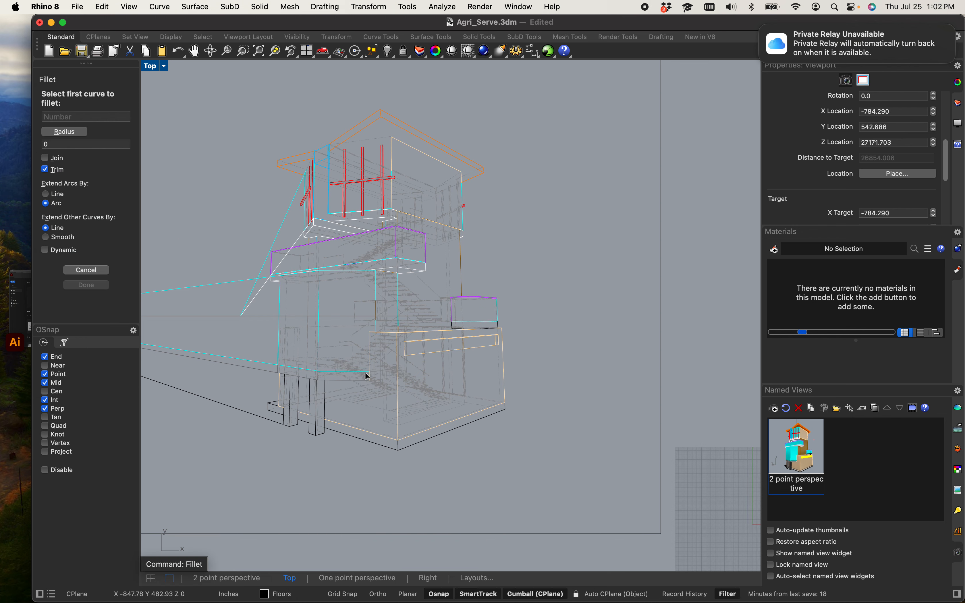
scroll(463, 420, "up", 6)
left_click(445, 397)
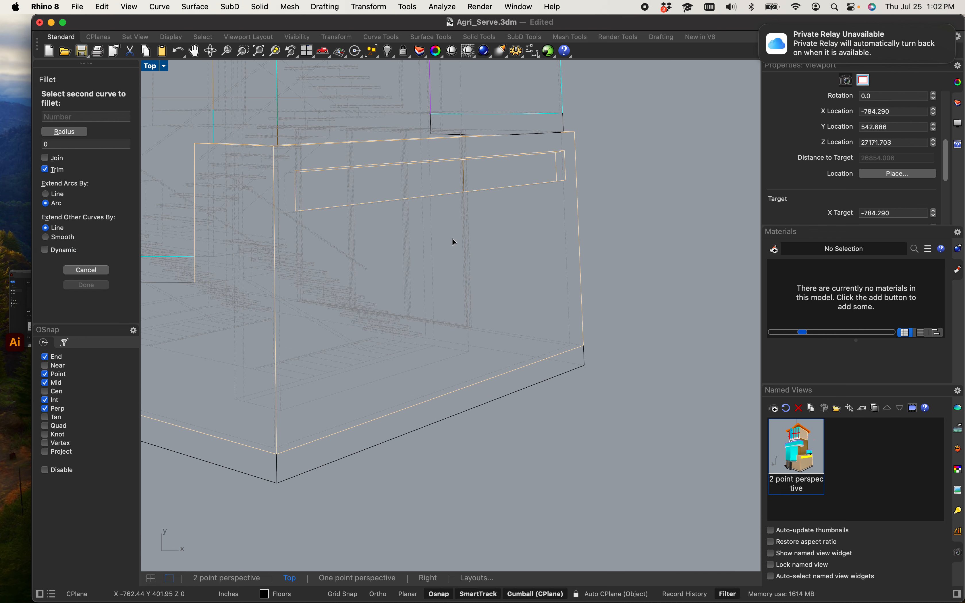
scroll(393, 153, "up", 5)
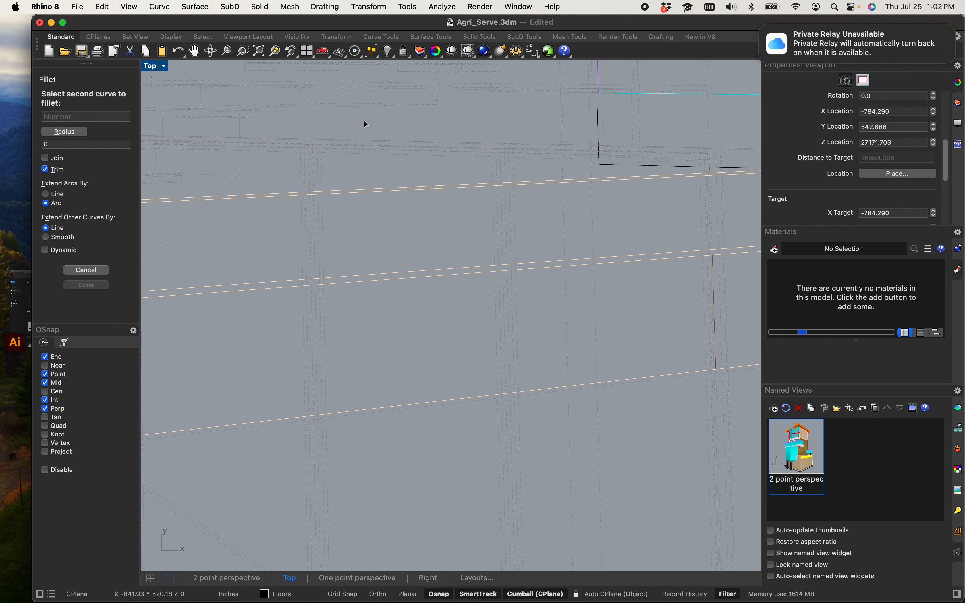
left_click(362, 194)
scroll(362, 195, "down", 10)
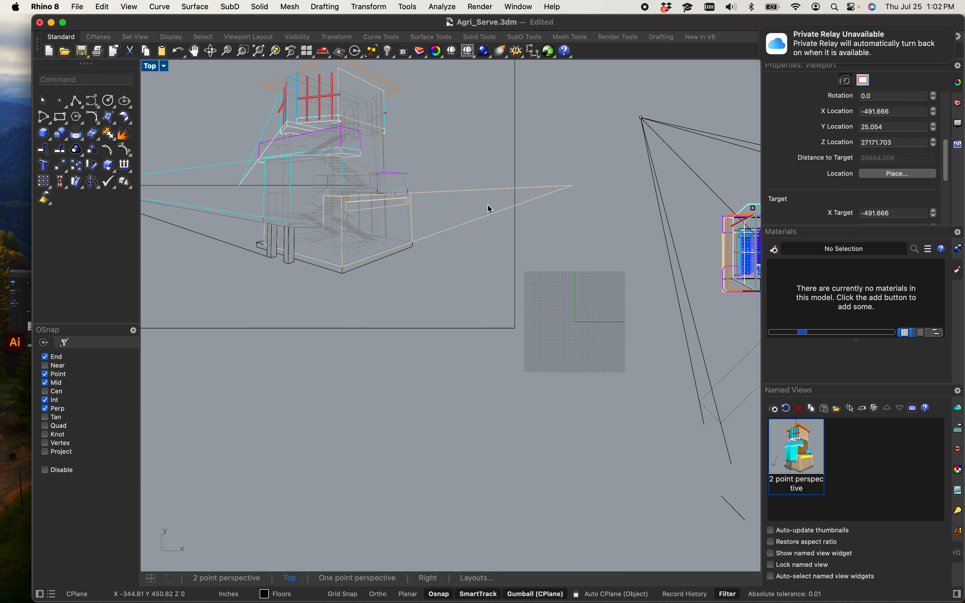
scroll(489, 210, "down", 6)
scroll(481, 210, "up", 8)
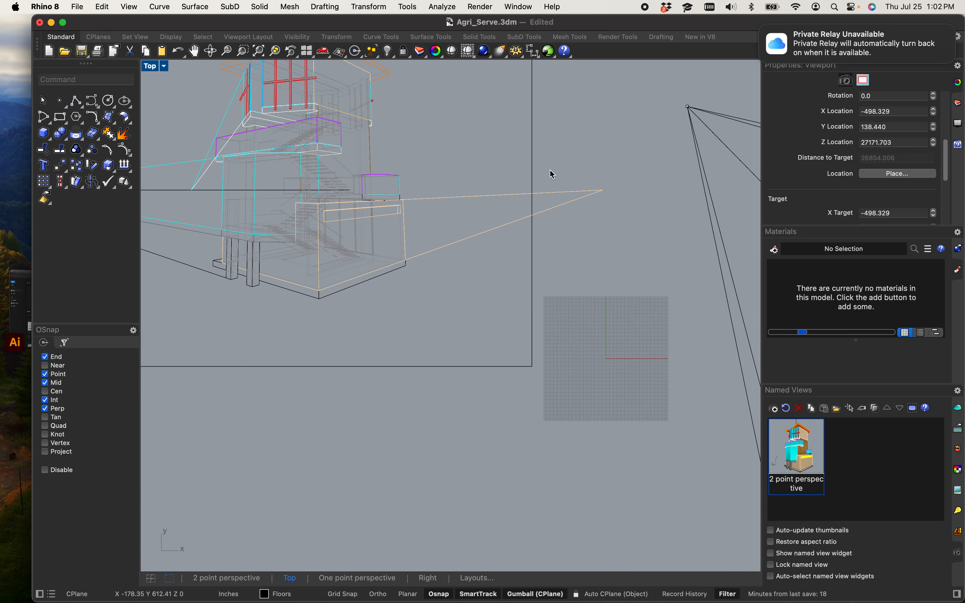
scroll(549, 175, "down", 8)
right_click_drag(519, 195, 538, 239)
scroll(513, 237, "up", 3)
scroll(323, 259, "up", 1)
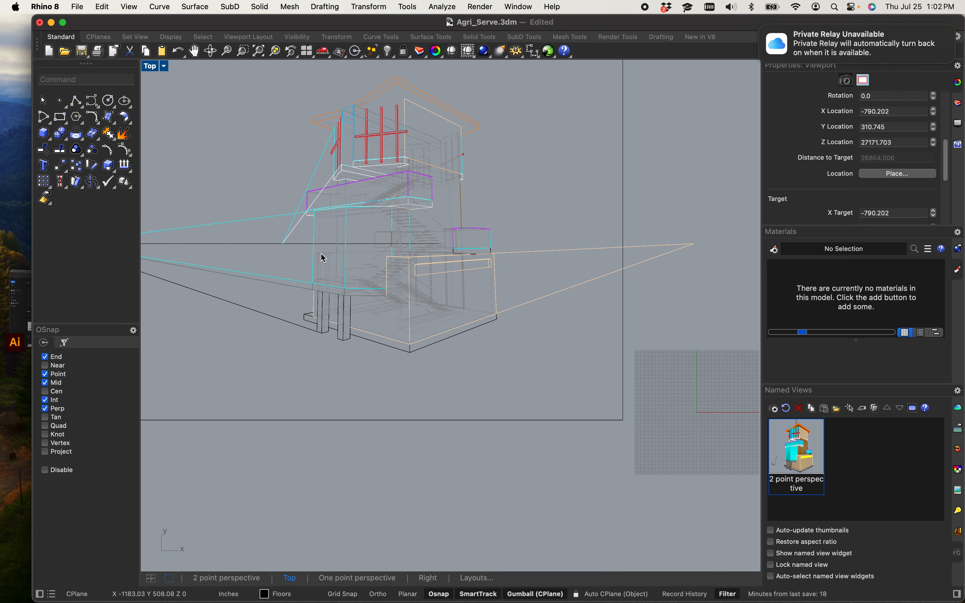
Step: Shift the horizon line to the right so it spans both vanishing points
left_click(266, 245)
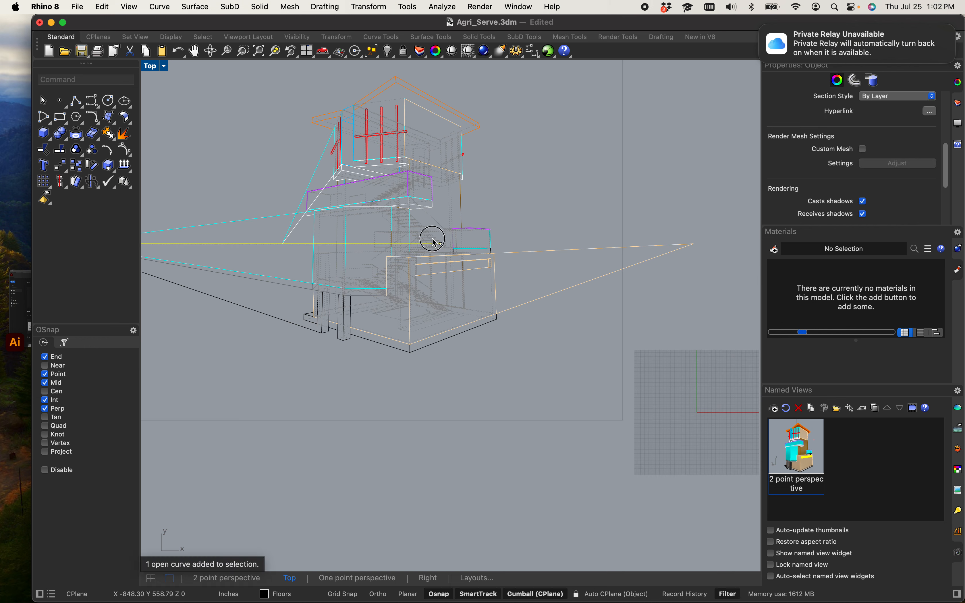
left_click(440, 244)
left_click(249, 244)
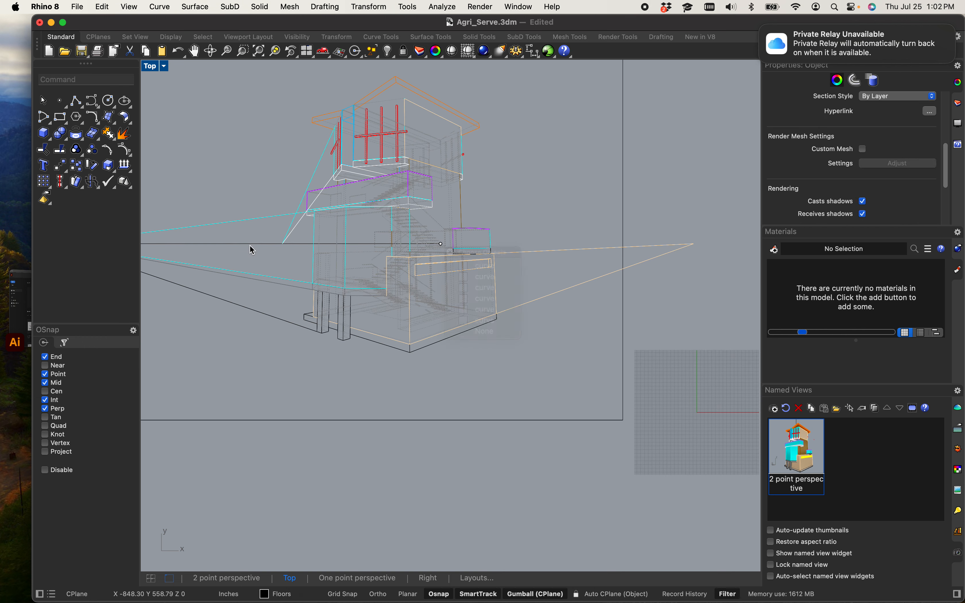
left_click(301, 274)
scroll(362, 261, "down", 5)
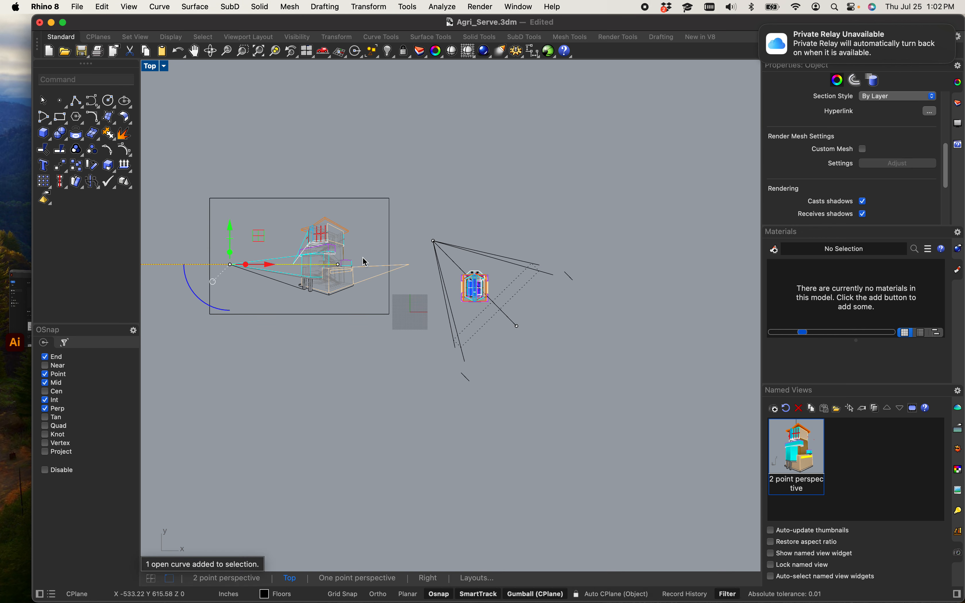
right_click_drag(261, 316, 334, 319)
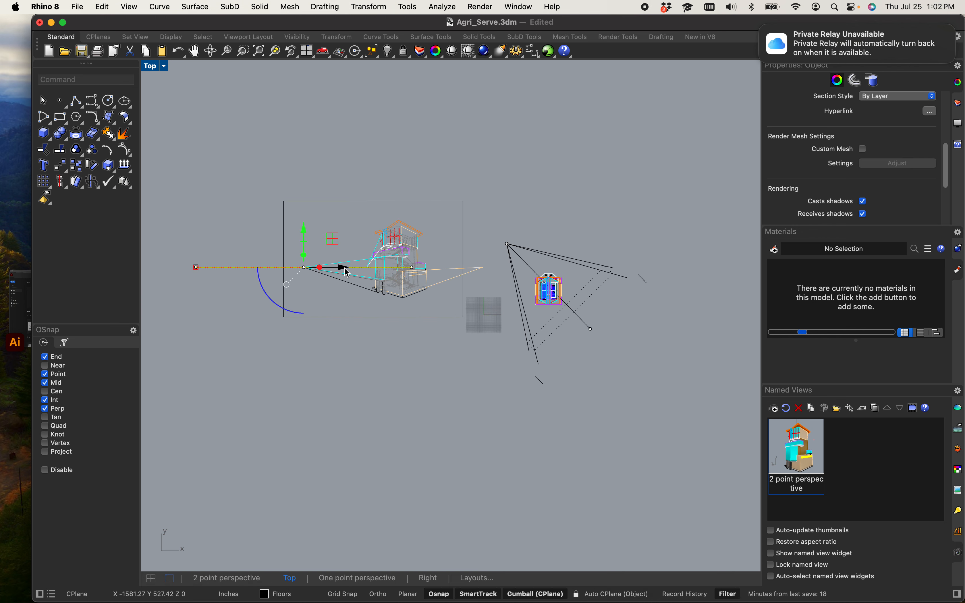
left_click_drag(345, 268, 424, 267)
left_click(401, 344)
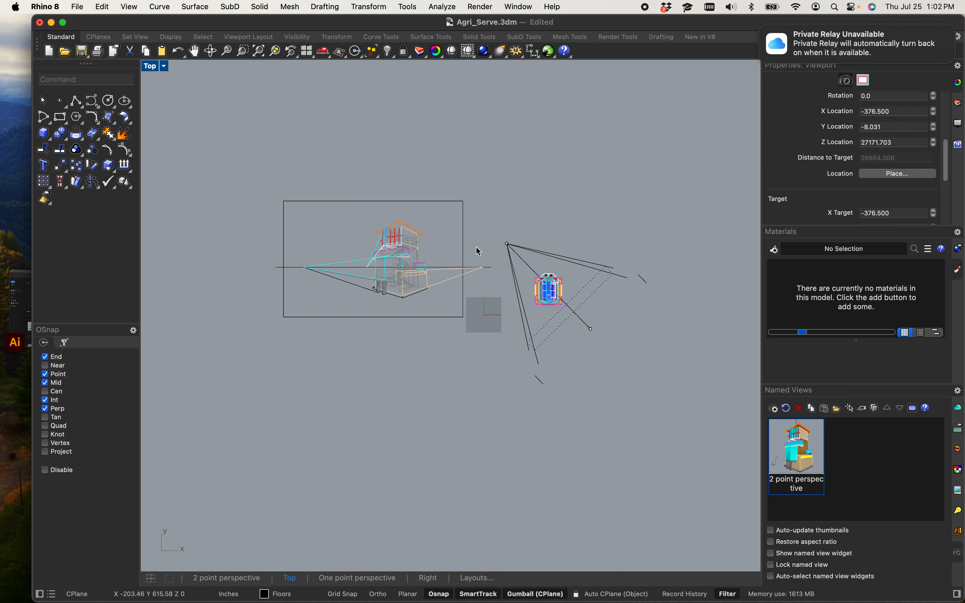
Step: Fillet the roof's right edge with the right perspective line at radius 0 so they converge at the right vanishing point
scroll(518, 230, "up", 8)
scroll(378, 377, "up", 8)
right_click_drag(367, 321, 421, 312)
scroll(386, 267, "down", 8)
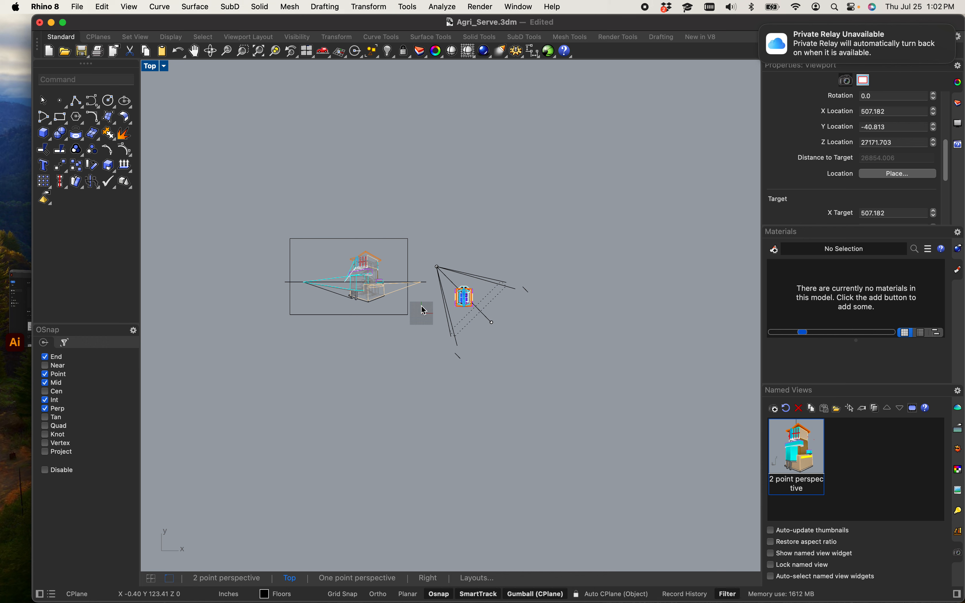
scroll(259, 228, "up", 6)
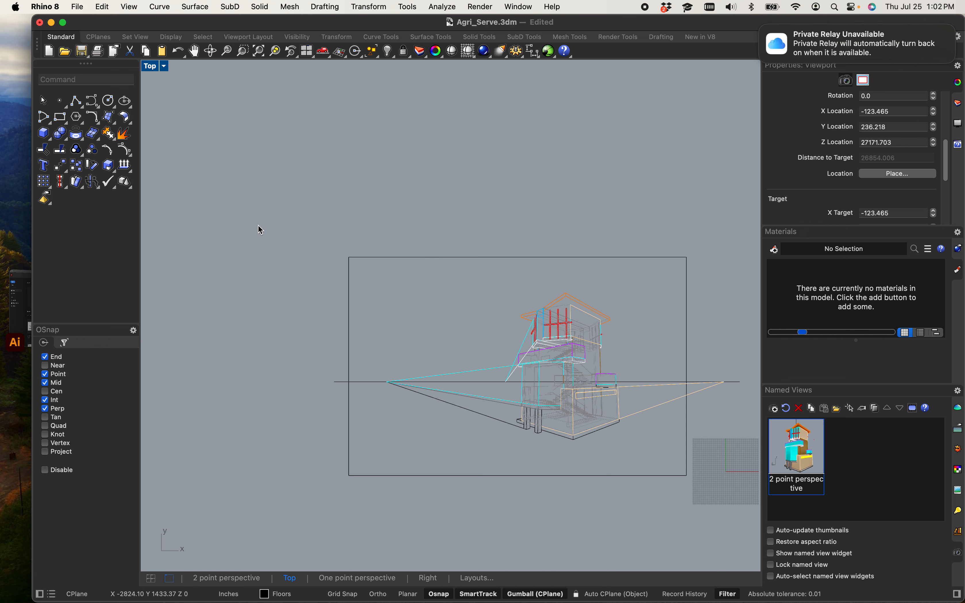
right_click_drag(334, 304, 203, 193)
right_click_drag(329, 214, 310, 196)
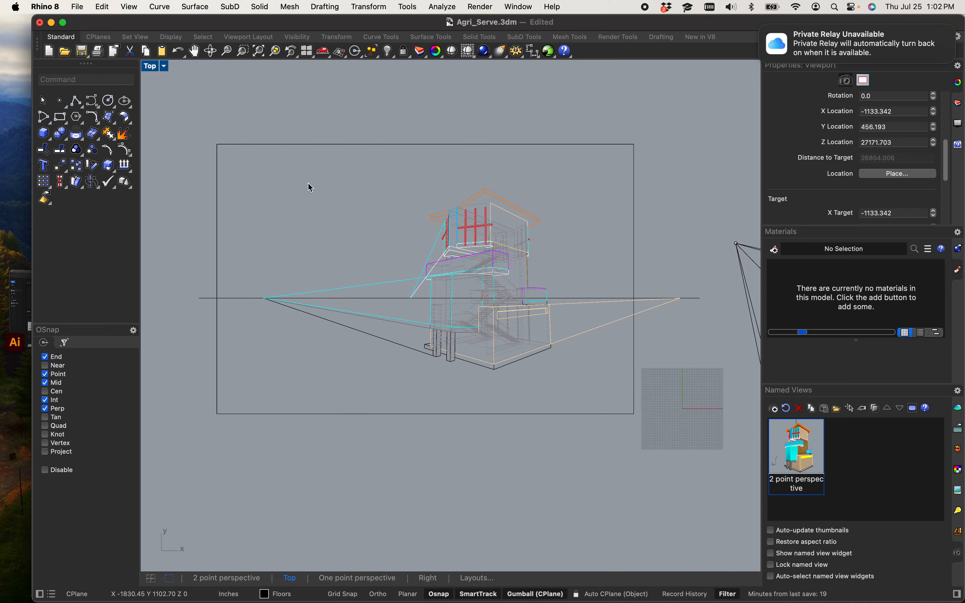
scroll(416, 276, "up", 5)
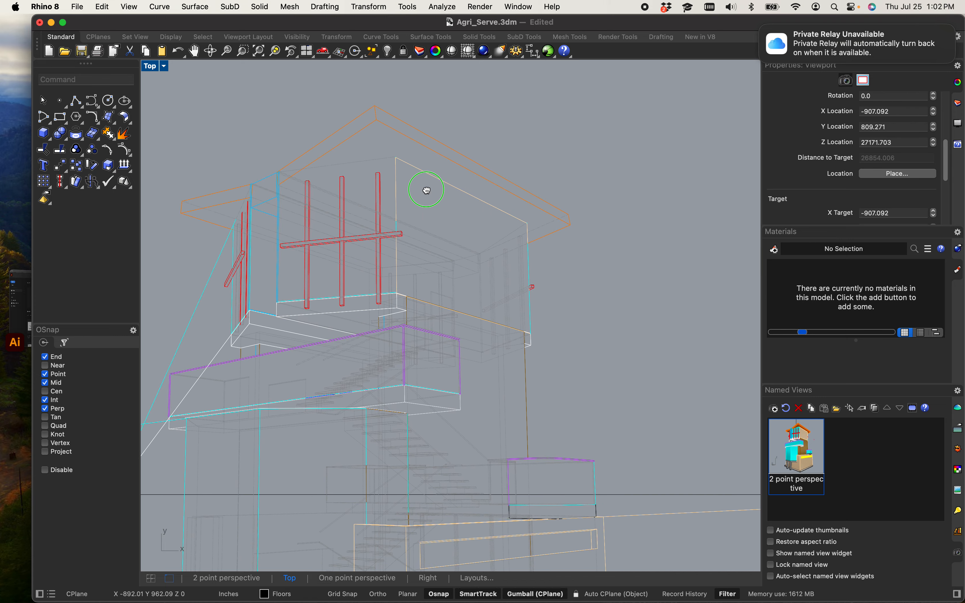
scroll(424, 187, "down", 5)
scroll(459, 179, "up", 5)
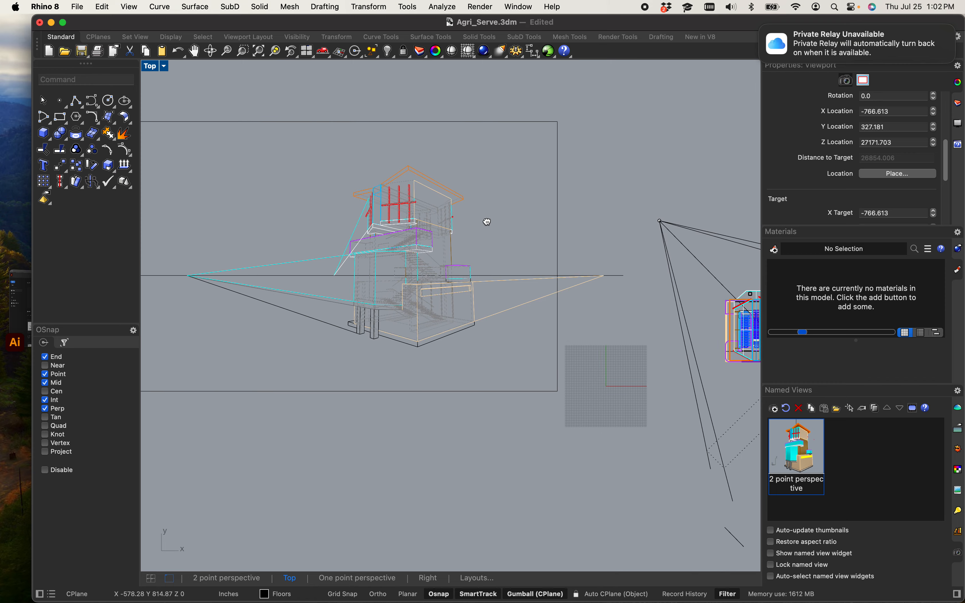
left_click(398, 160)
left_click(501, 160)
scroll(502, 161, "down", 3)
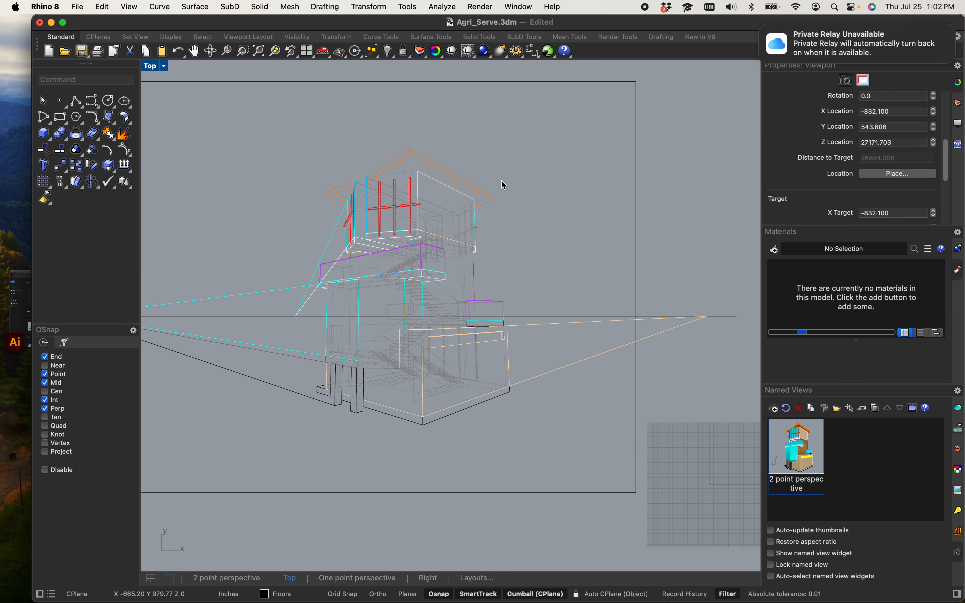
type("fillet")
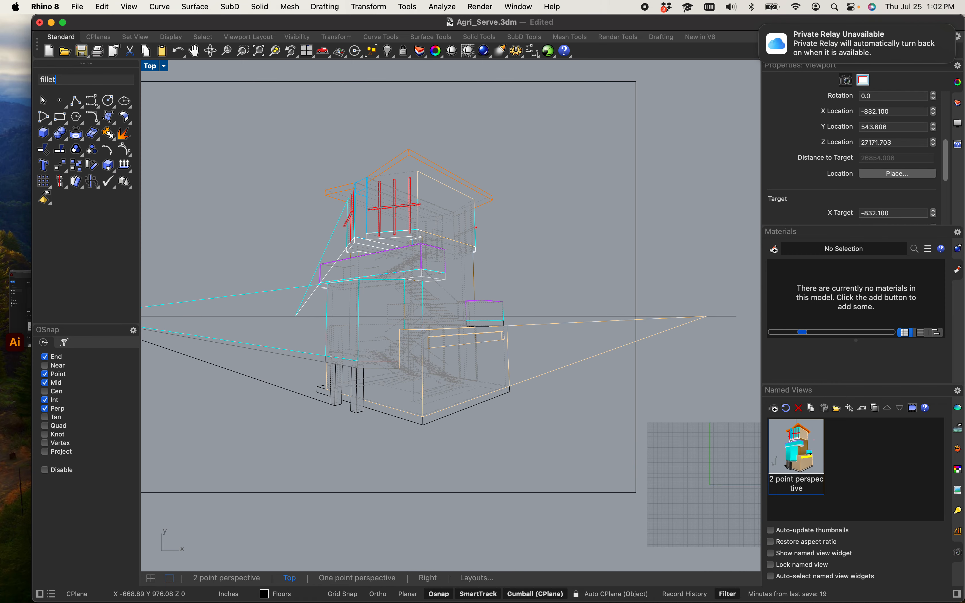
key("Return")
left_click(558, 371)
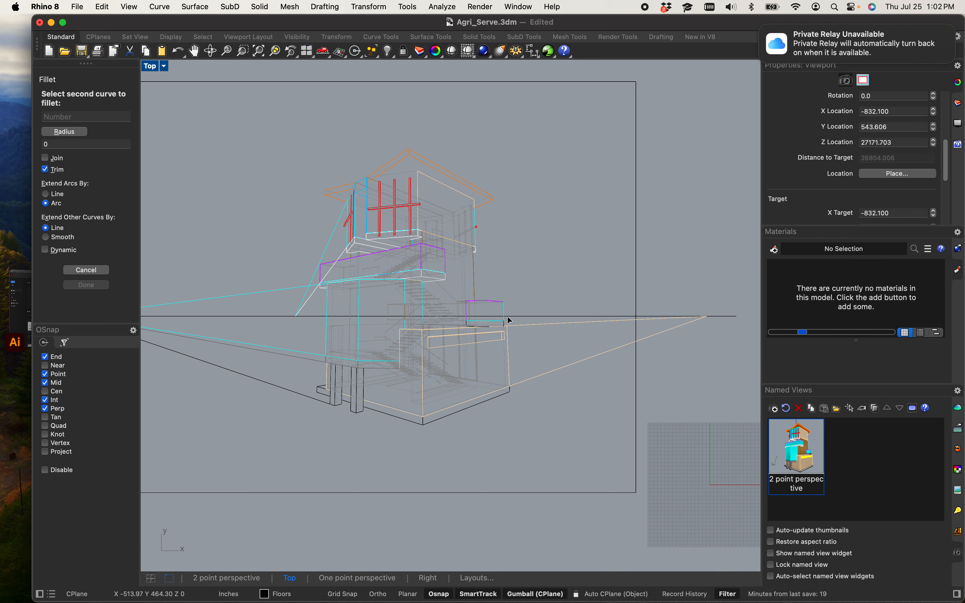
left_click(477, 186)
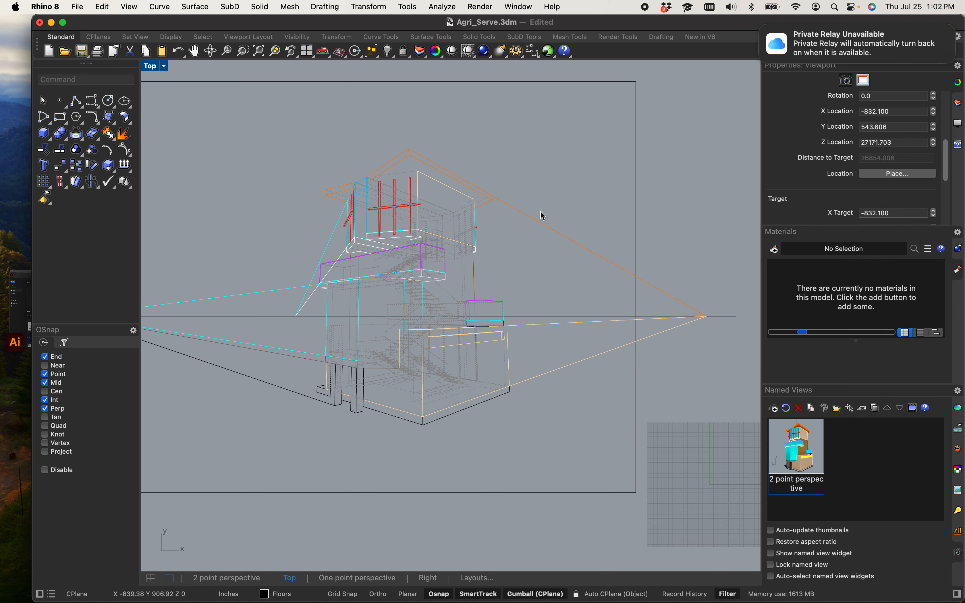
Step: Break the lower cyan perspective line, deleting its short segment just left of the vertical corner edge
scroll(708, 319, "up", 5)
scroll(657, 316, "down", 8)
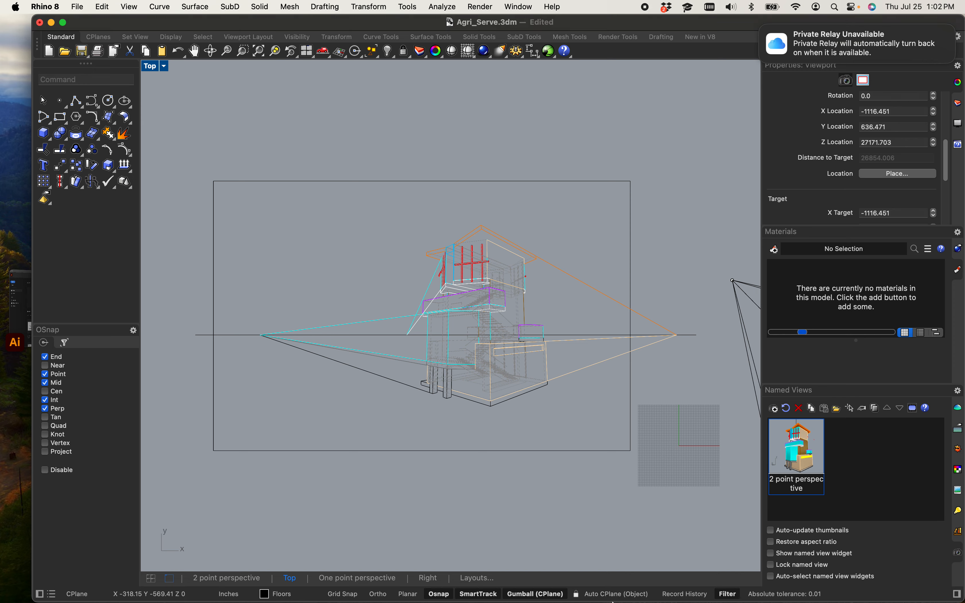
scroll(456, 323, "up", 6)
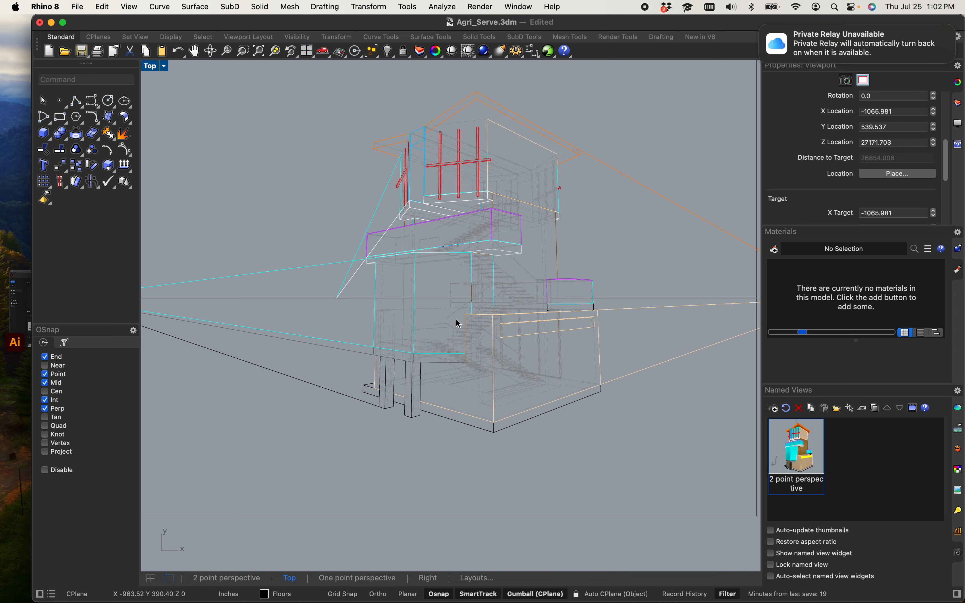
left_click(396, 352)
scroll(502, 366, "up", 3)
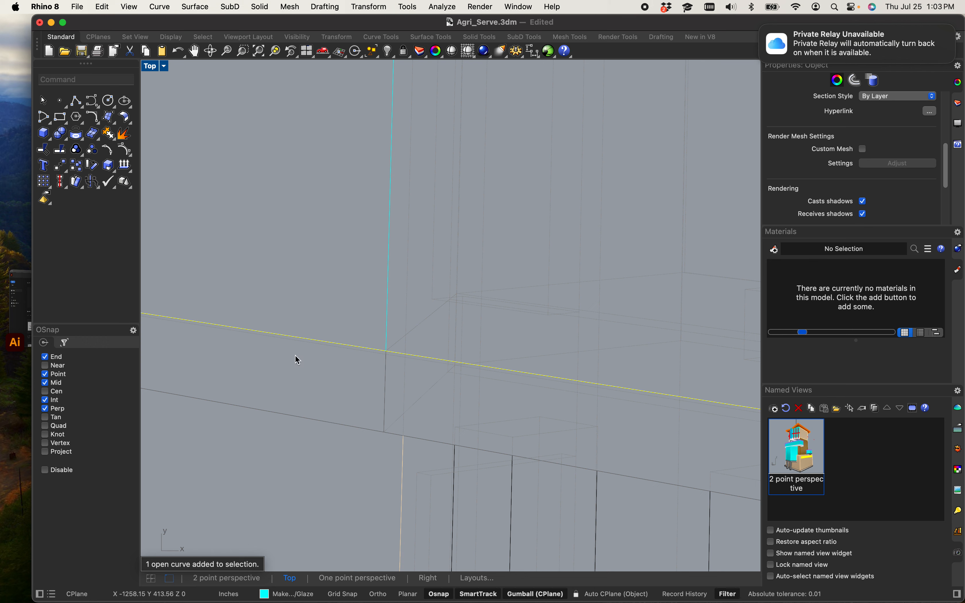
type("Break")
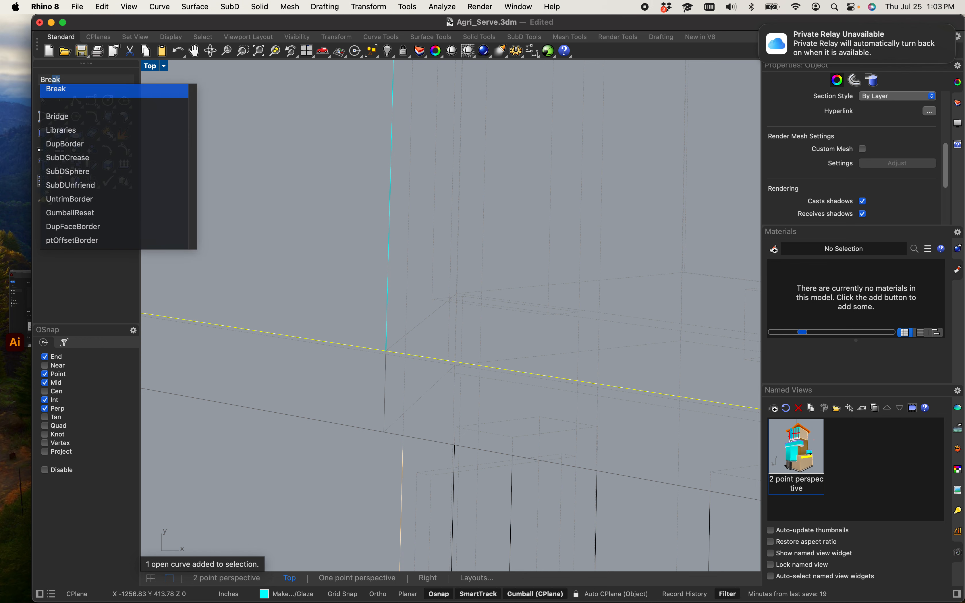
key("Return")
scroll(401, 352, "up", 6)
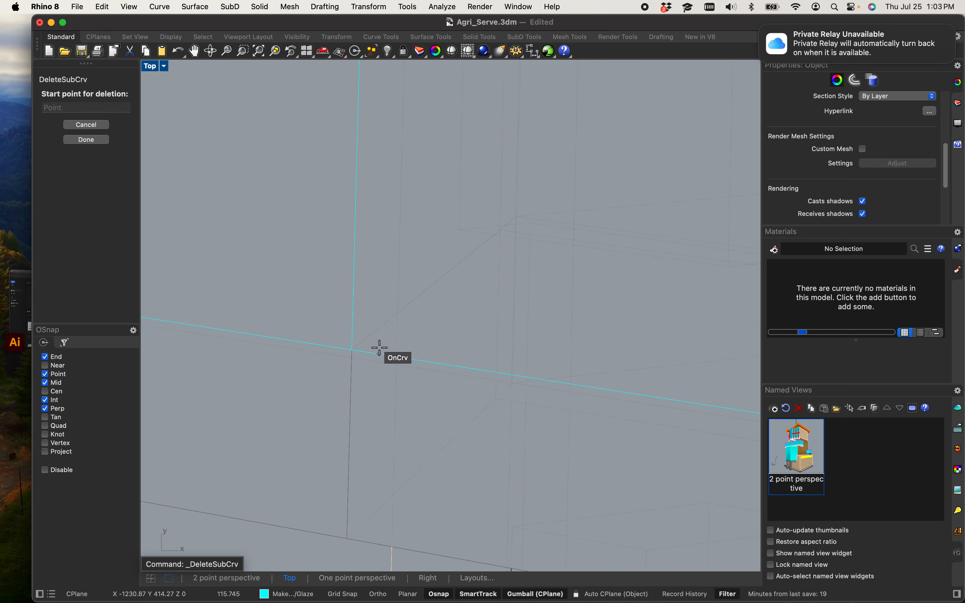
left_click(329, 351)
left_click(309, 347)
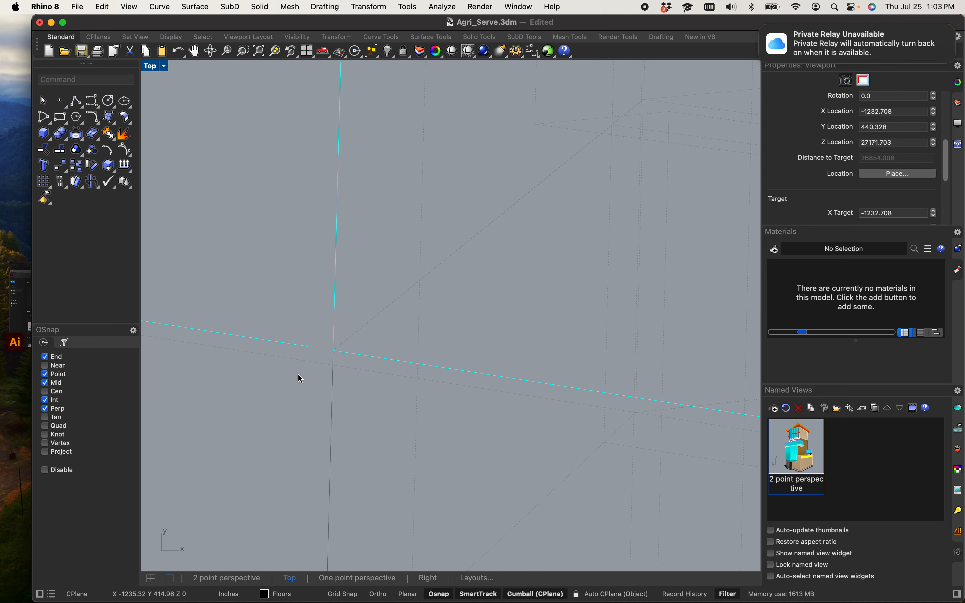
Step: Break the cyan perspective line at the base's left corner, deleting its short segment near the vertical edge
scroll(307, 363, "down", 10)
right_click_drag(335, 326, 378, 487)
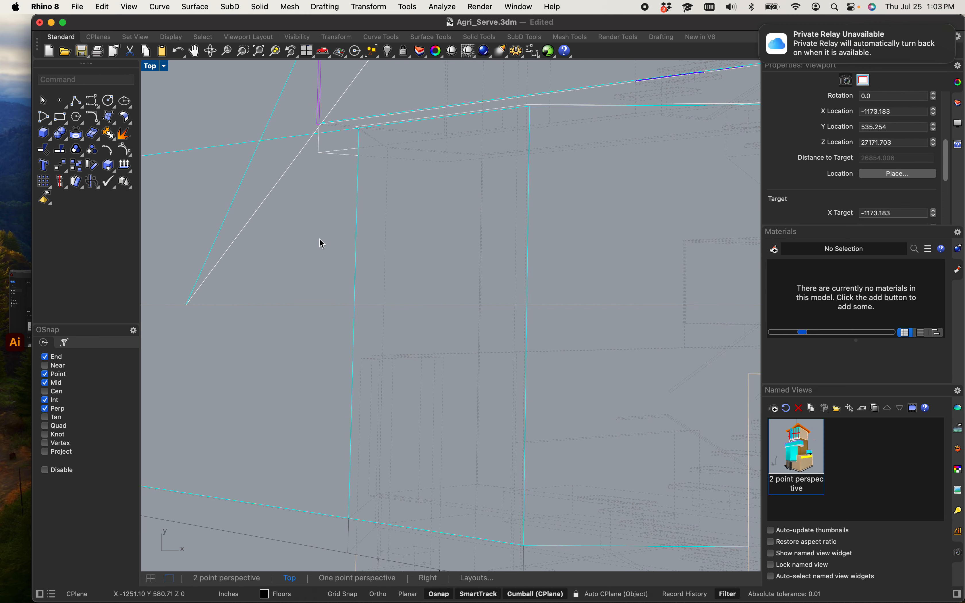
right_click_drag(322, 244, 400, 470)
scroll(452, 319, "up", 10)
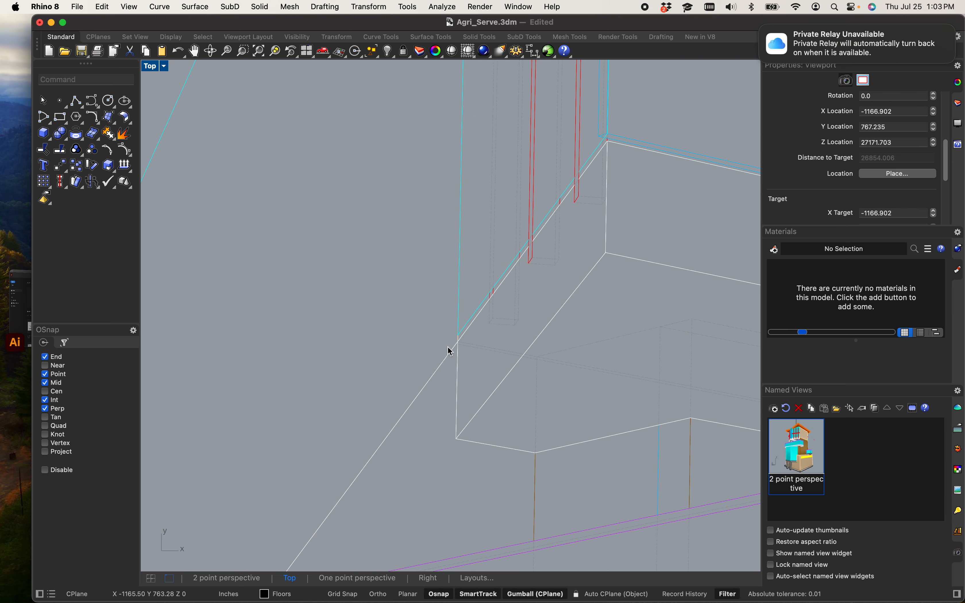
left_click(431, 378)
key("Return")
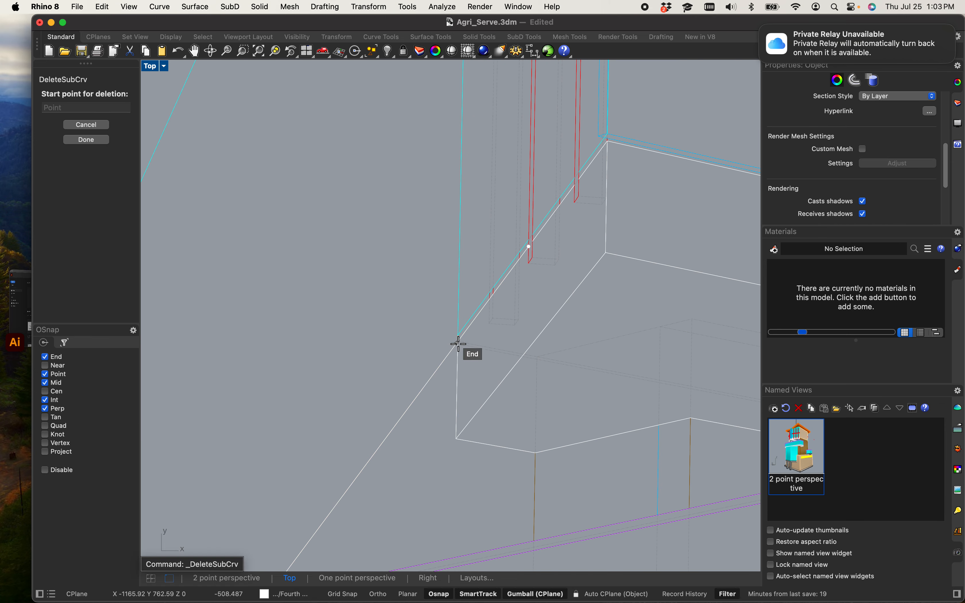
left_click(456, 343)
left_click(447, 356)
Step: Break the roof's perspective line where it meets the upper corner, deleting the short segment below the intersection
scroll(394, 379, "up", 10)
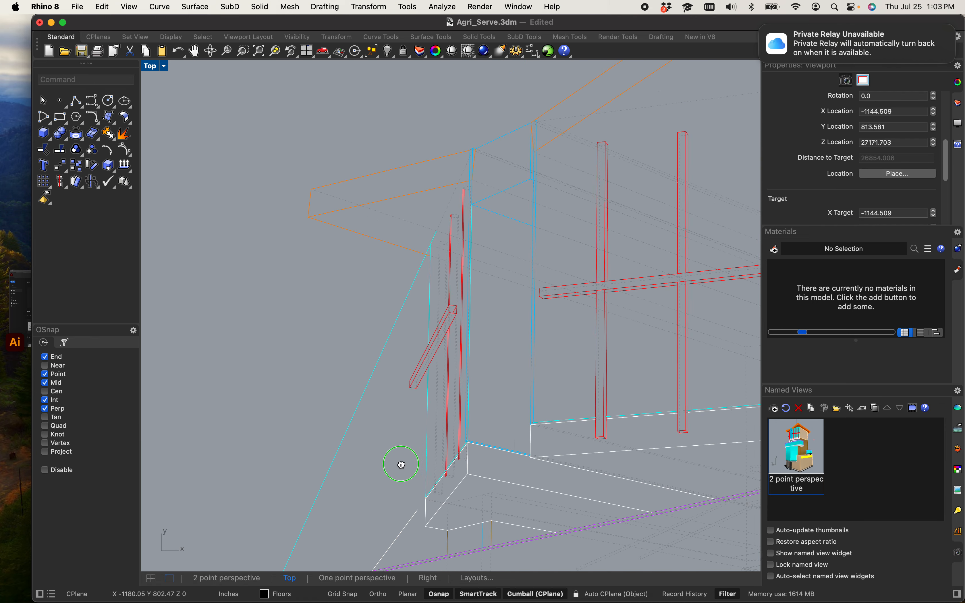
scroll(458, 353, "up", 5)
left_click(449, 389)
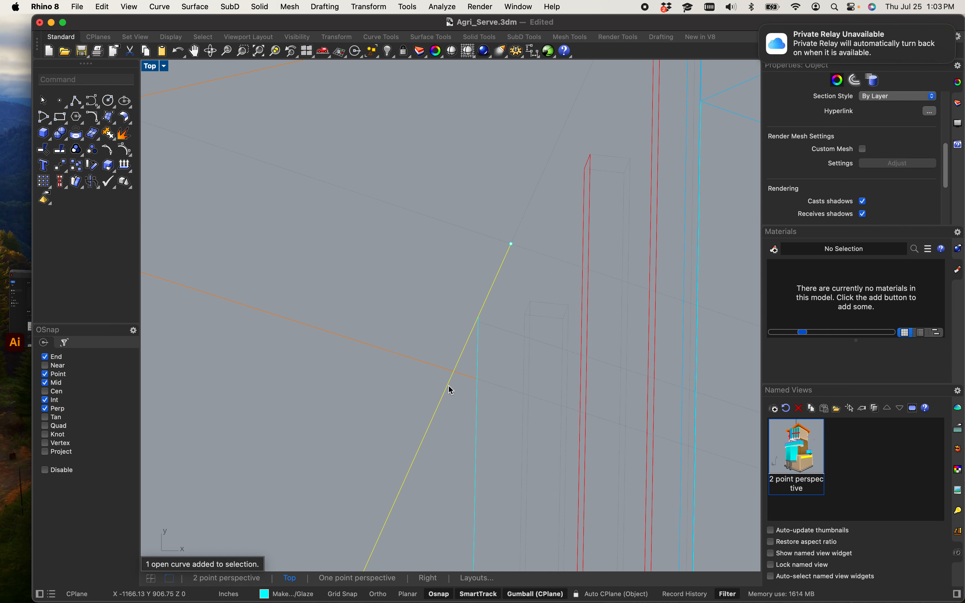
key("Return")
left_click(478, 318)
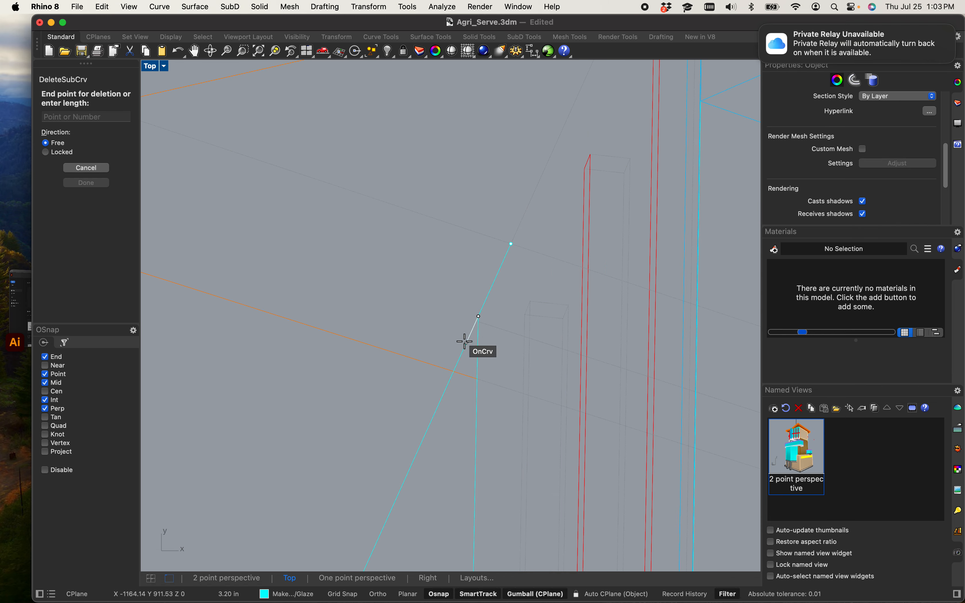
left_click(465, 347)
Step: Inspect the perspective lines around the building's corners and vanishing points across the whole drawing
scroll(450, 309, "down", 10)
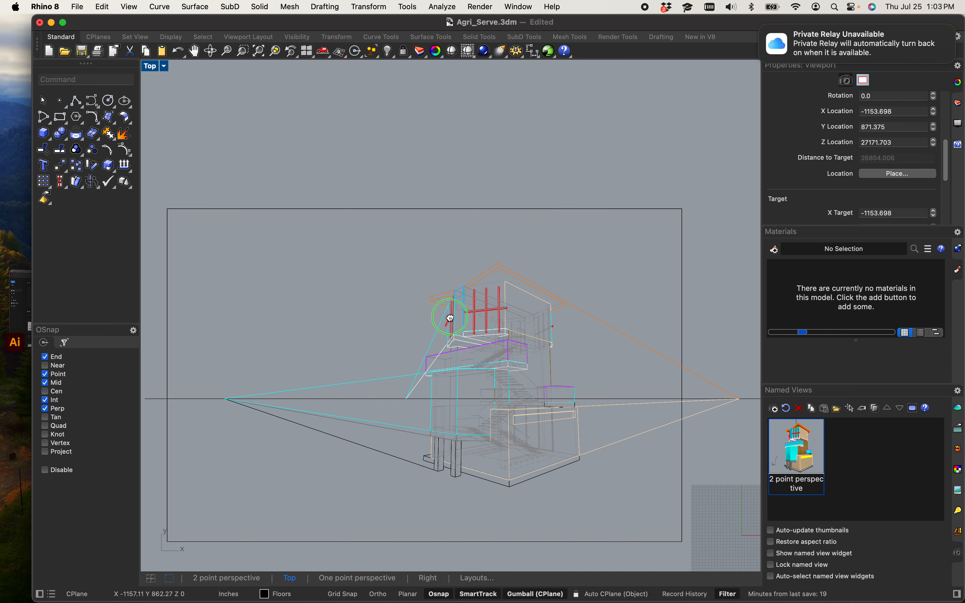
scroll(408, 328, "down", 3)
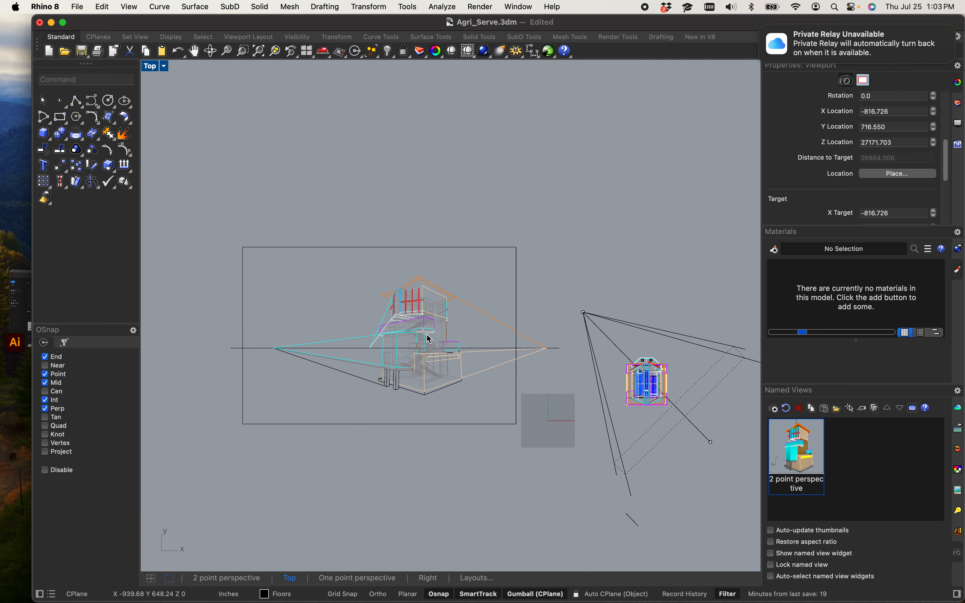
scroll(377, 340, "up", 6)
scroll(394, 383, "down", 2)
scroll(406, 368, "down", 4)
right_click_drag(477, 396, 466, 391)
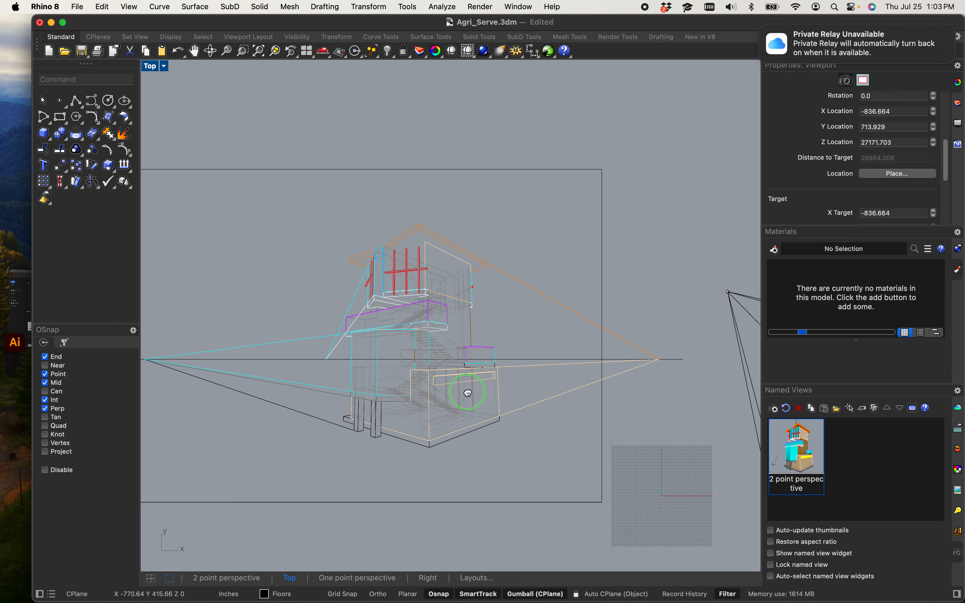
scroll(211, 400, "up", 6)
right_click_drag(242, 406, 339, 395)
left_click_drag(404, 428, 321, 246)
scroll(322, 245, "down", 9)
right_click_drag(437, 280, 329, 342)
scroll(500, 326, "up", 6)
scroll(503, 331, "up", 2)
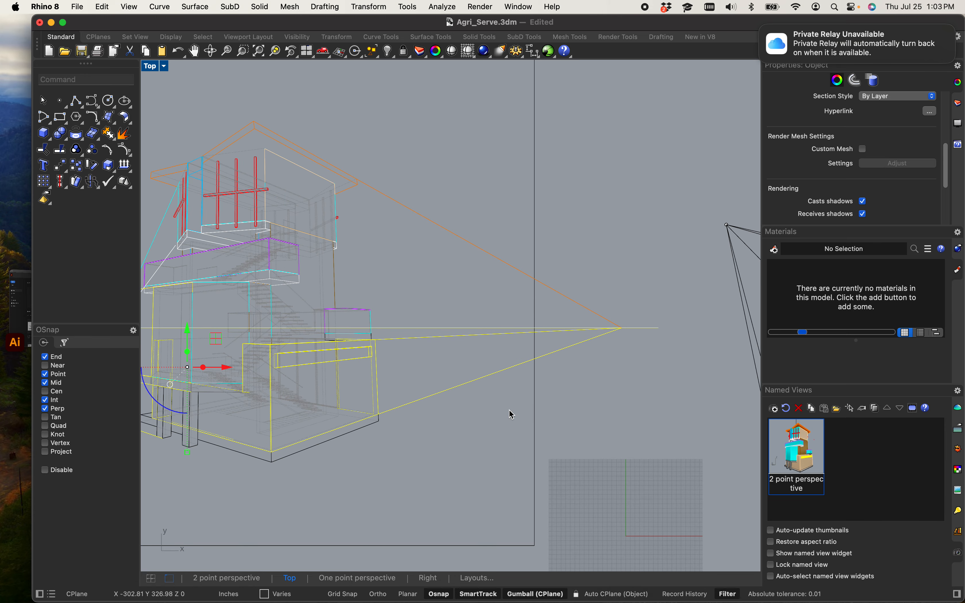
left_click(406, 460)
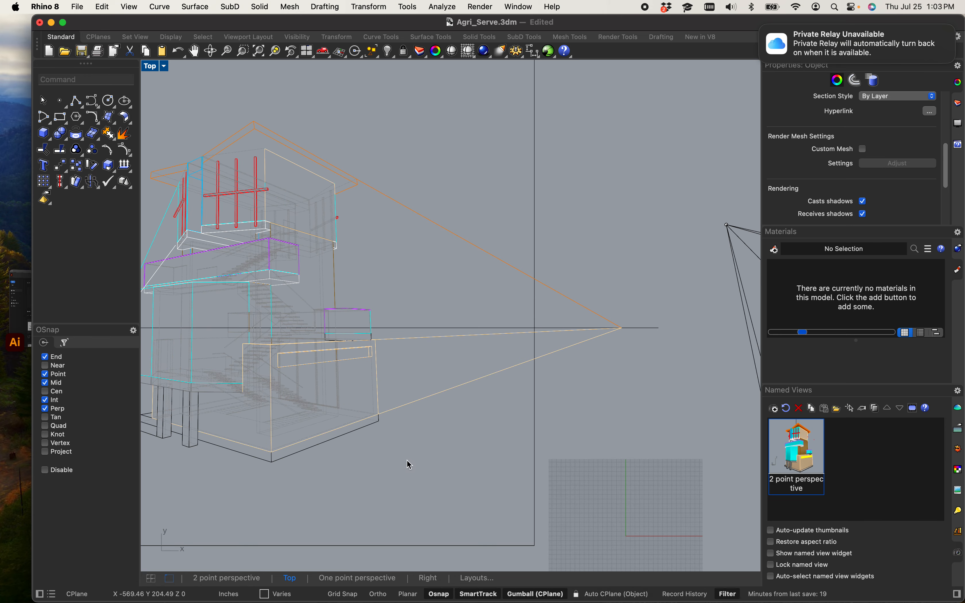
right_click_drag(401, 448, 597, 450)
right_click_drag(286, 456, 375, 410)
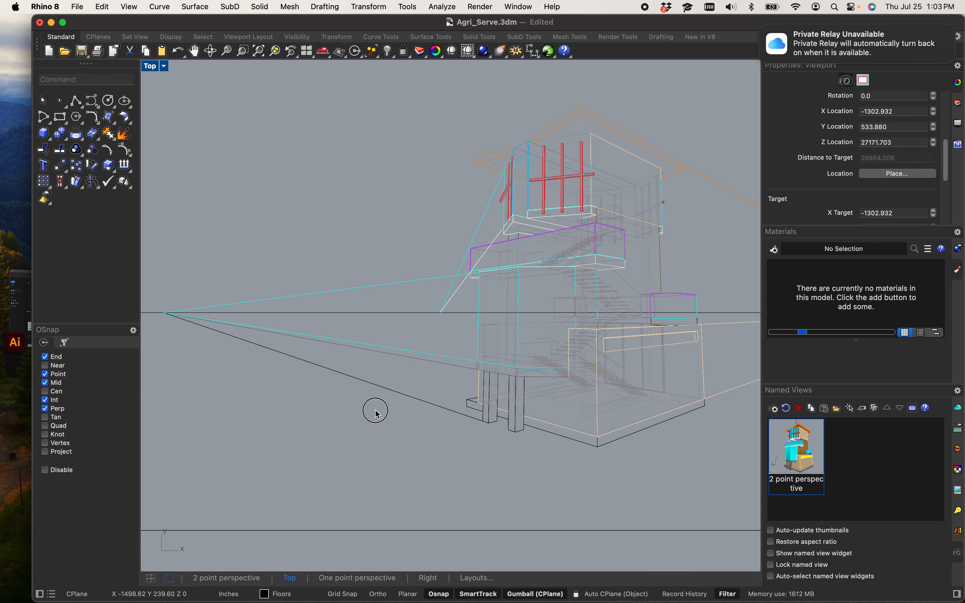
left_click_drag(375, 410, 330, 275)
scroll(566, 282, "up", 3)
scroll(566, 282, "up", 3)
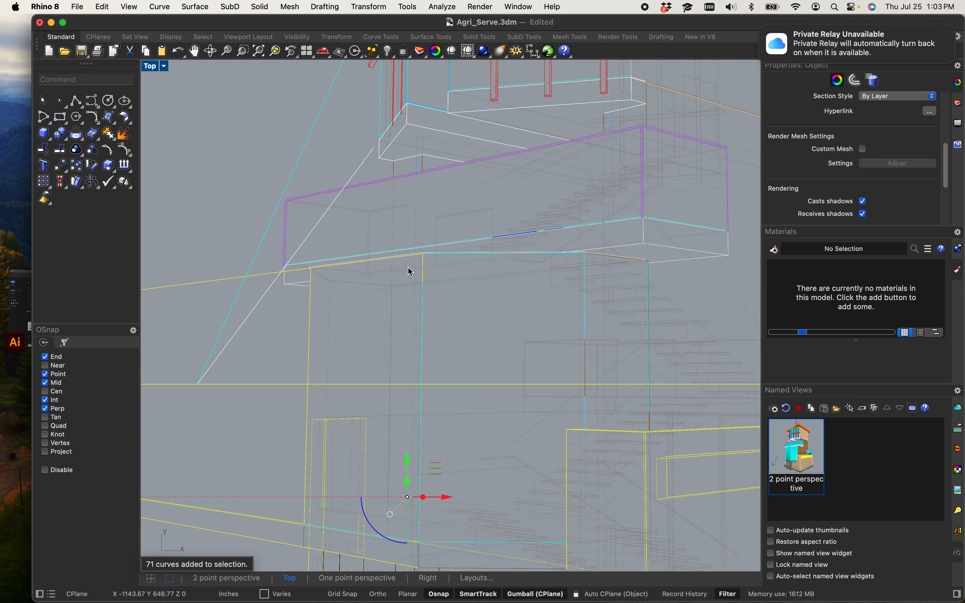
left_click(332, 320)
scroll(259, 259, "up", 8)
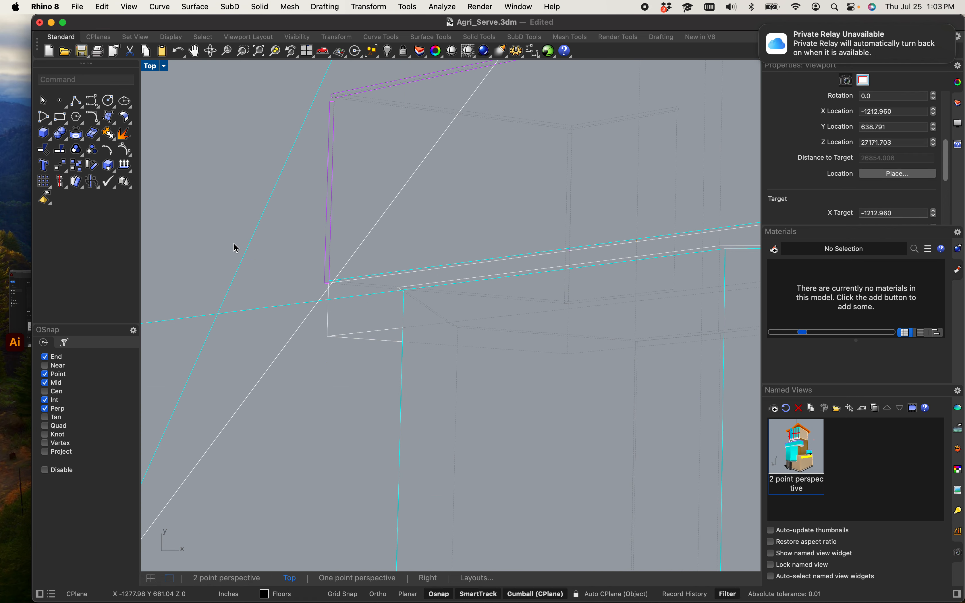
right_click_drag(294, 305, 475, 59)
right_click_drag(523, 348, 472, 313)
scroll(469, 308, "down", 10)
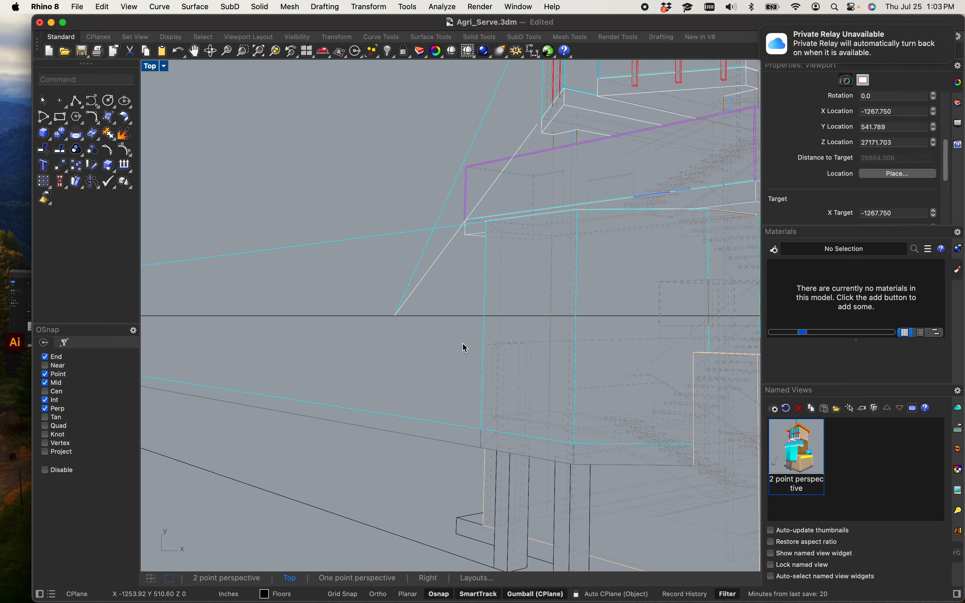
right_click_drag(465, 417, 487, 394)
scroll(486, 391, "up", 8)
left_click_drag(470, 442, 418, 366)
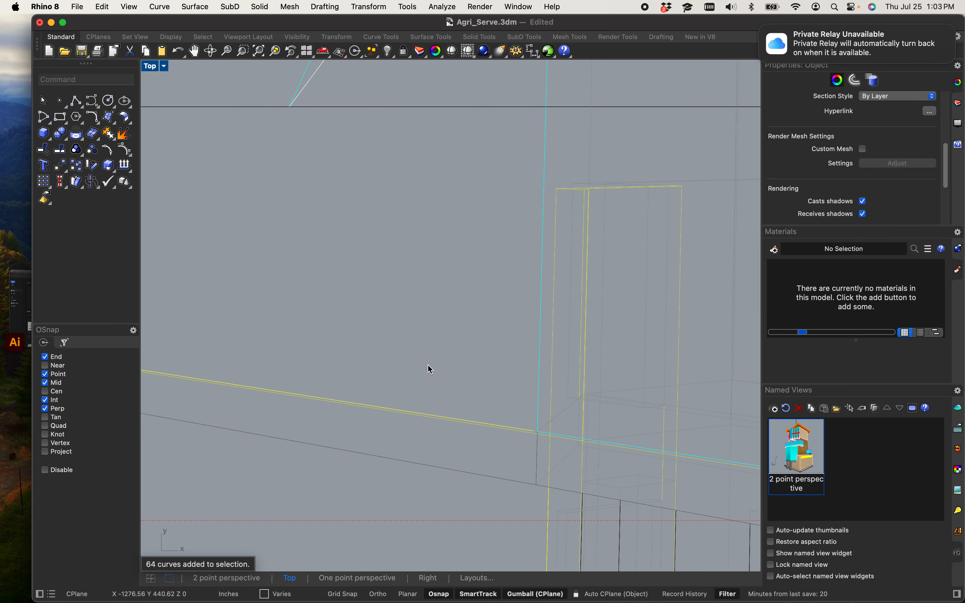
scroll(427, 367, "down", 10)
left_click(426, 357)
scroll(439, 380, "up", 7)
scroll(442, 384, "up", 5)
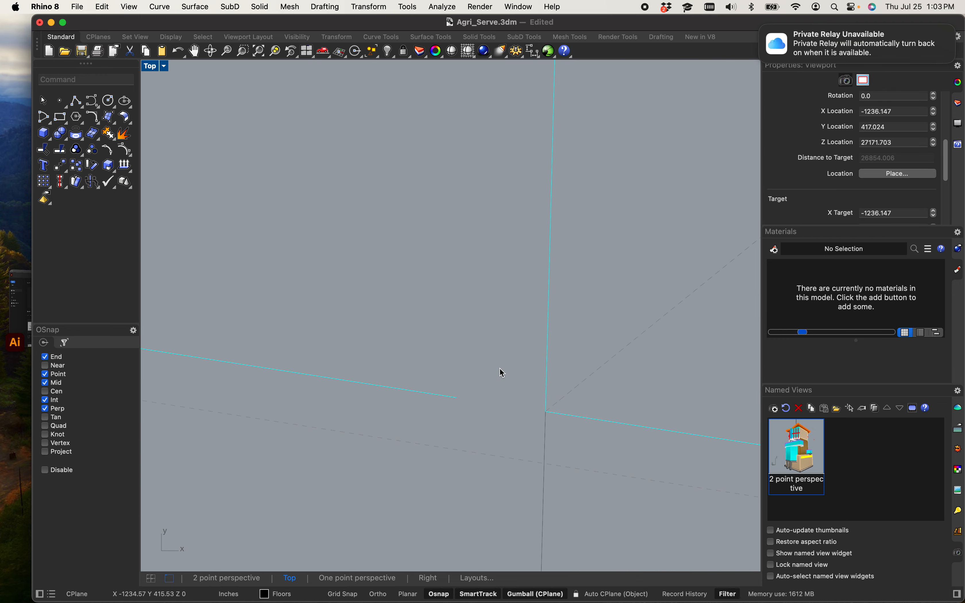
key("super+a")
scroll(353, 439, "down", 8)
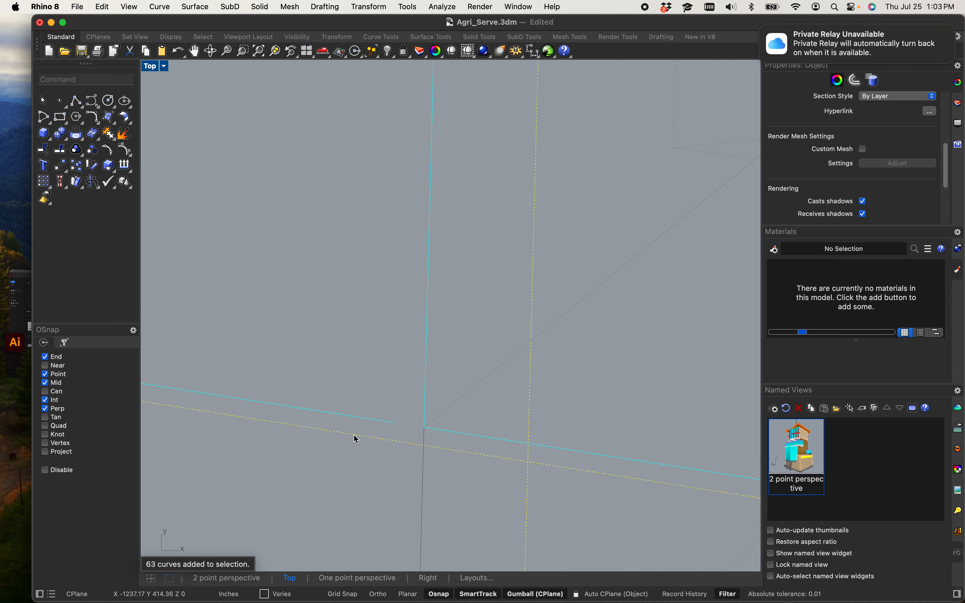
scroll(431, 455, "up", 12)
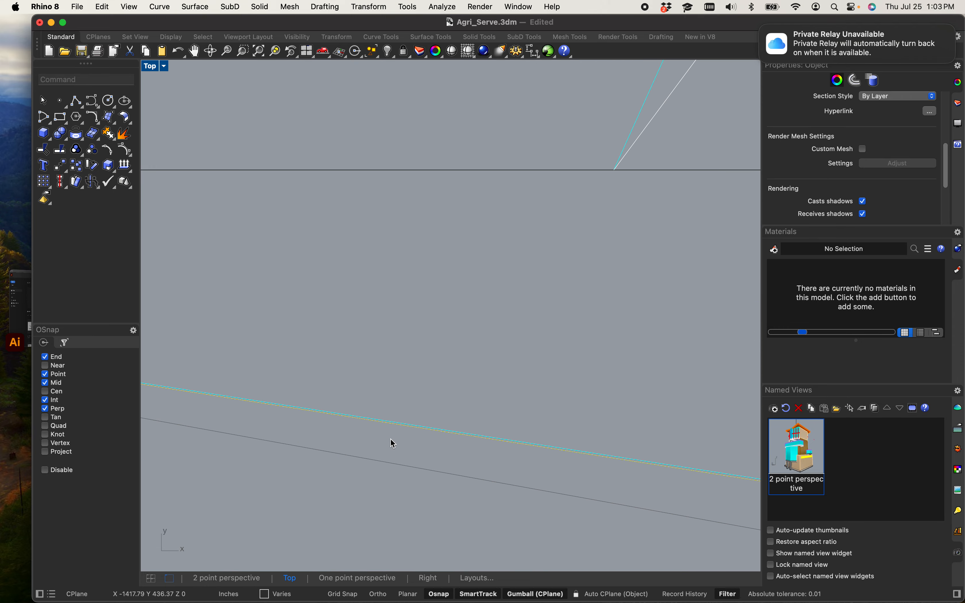
scroll(458, 386, "down", 10)
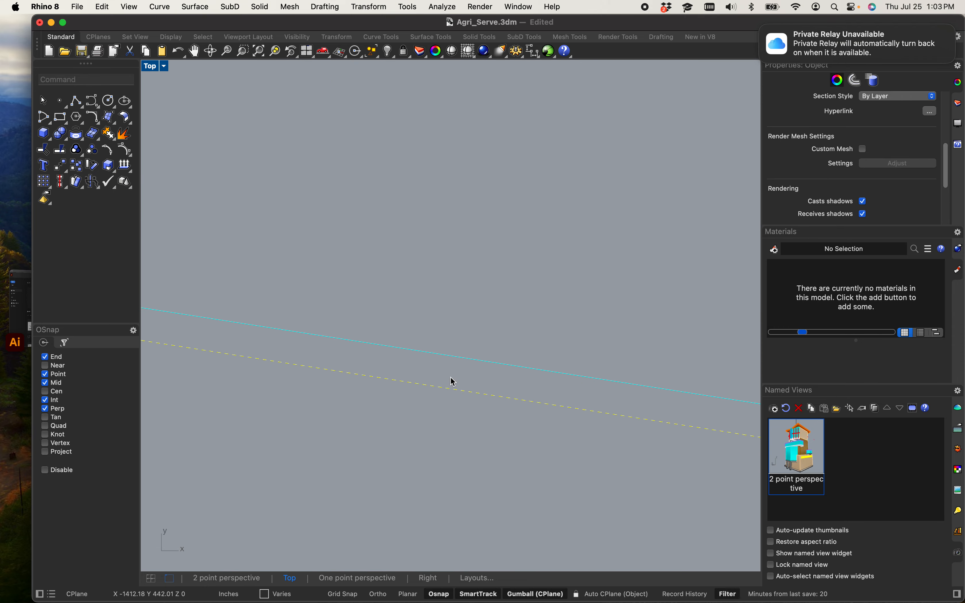
right_click_drag(454, 378, 356, 380)
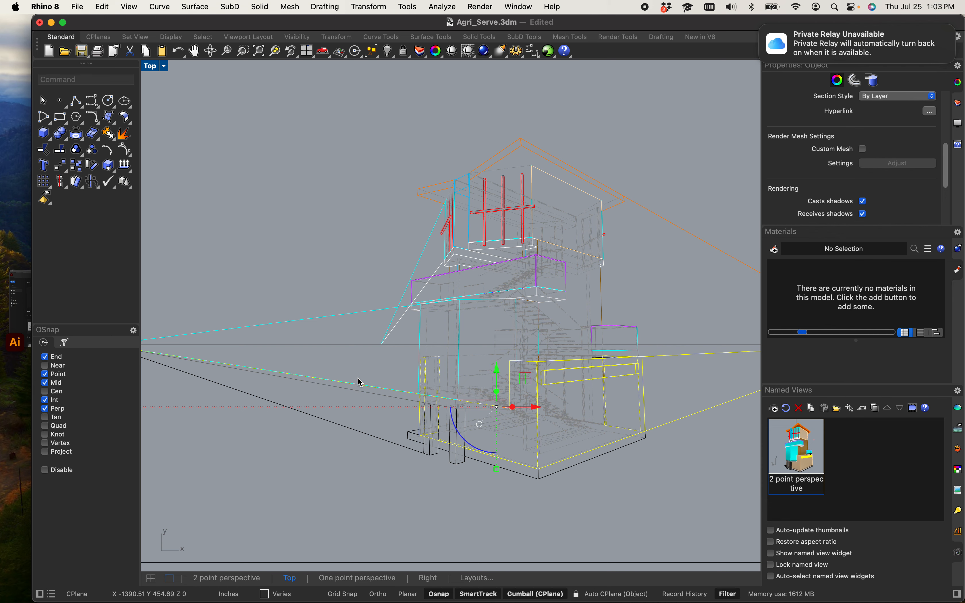
key("Escape")
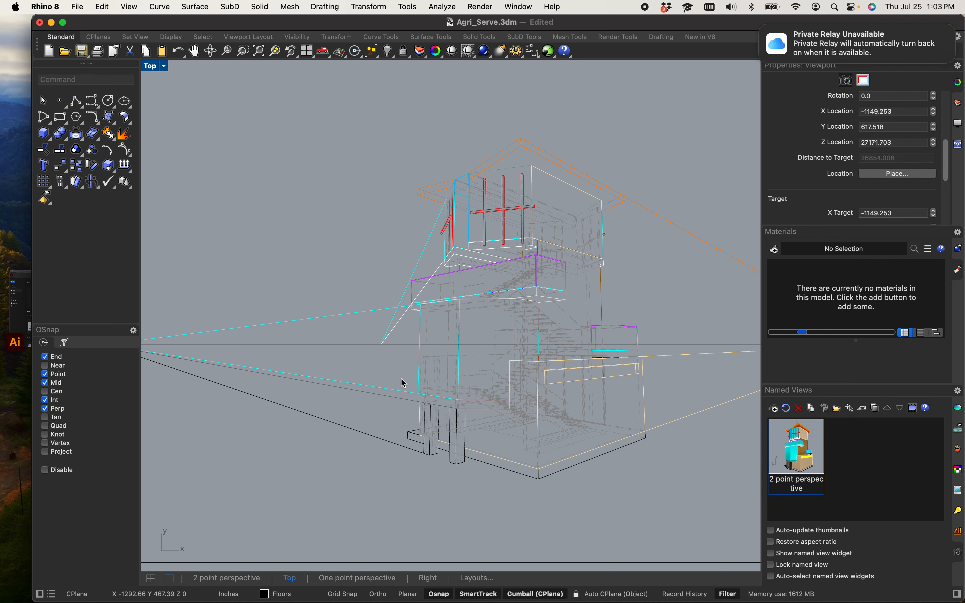
Step: Review the finished two-point perspective drawing at full extent
scroll(415, 391, "up", 6)
scroll(426, 399, "up", 3)
scroll(414, 404, "down", 3)
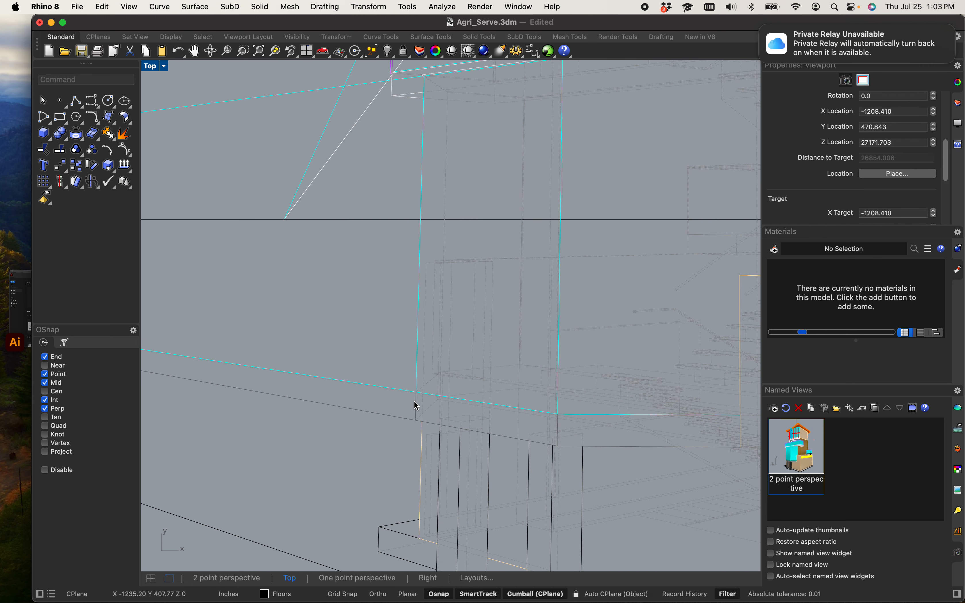
scroll(422, 403, "down", 4)
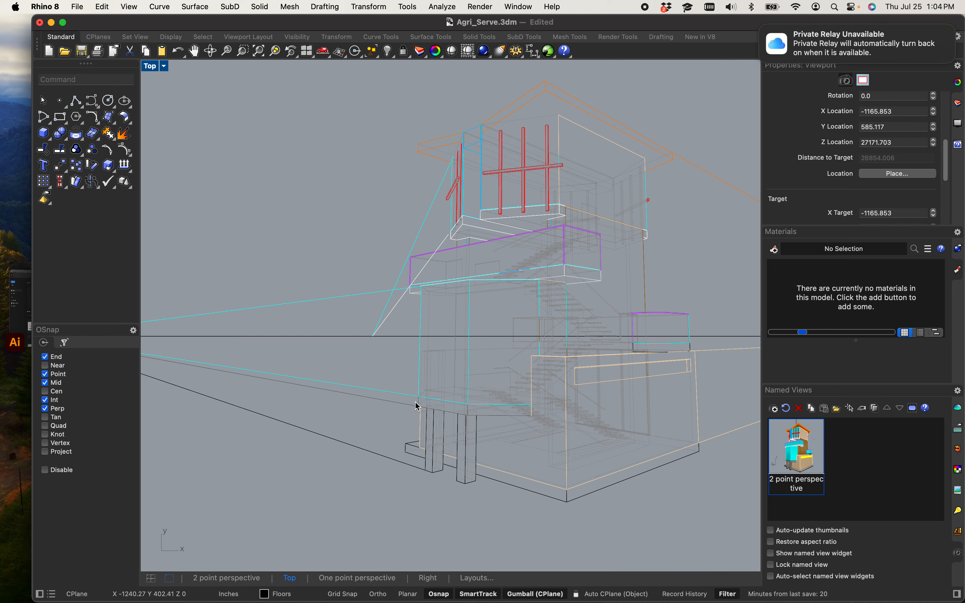
scroll(416, 406, "down", 5)
scroll(325, 418, "up", 4)
scroll(321, 425, "down", 4)
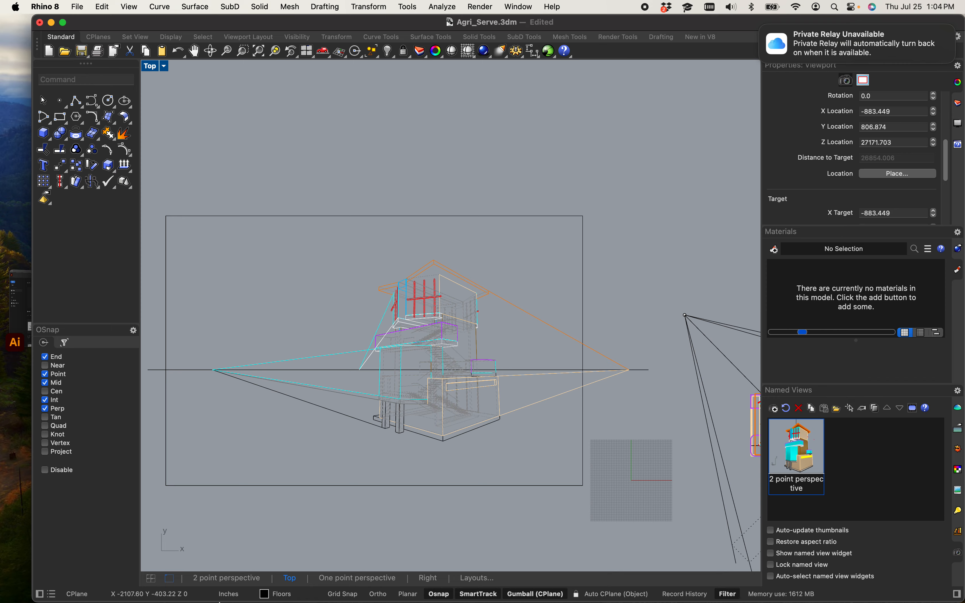
Step: Switch to the Brave browser and search the web for pimp mydrawing
mouse_move(224, 584)
left_click(328, 582)
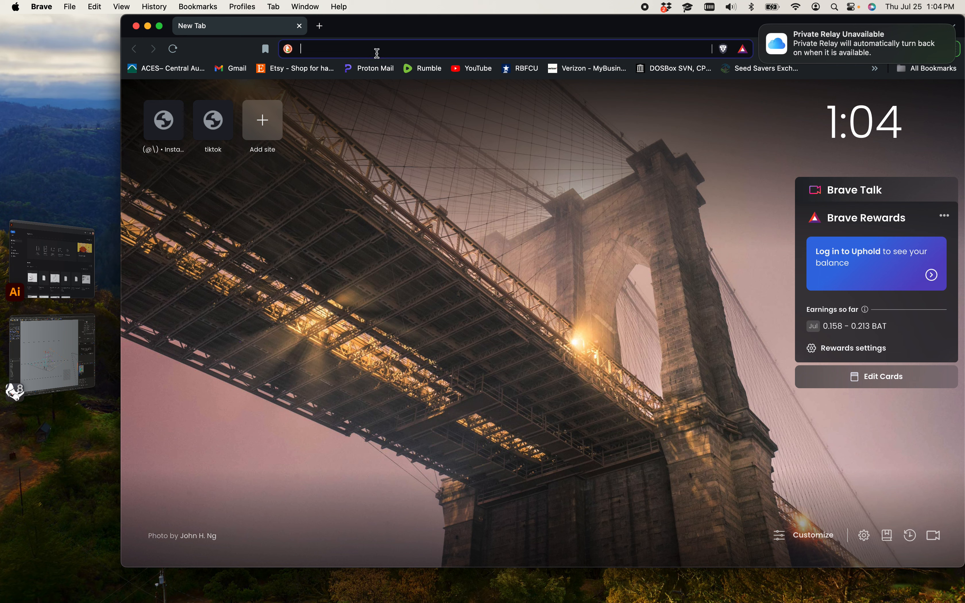
type("pimp")
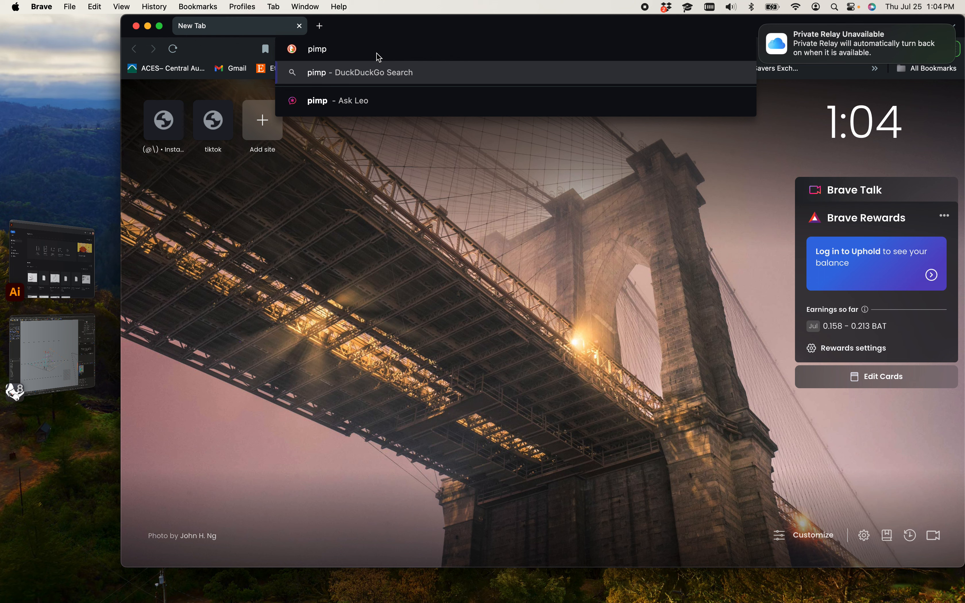
type(" my")
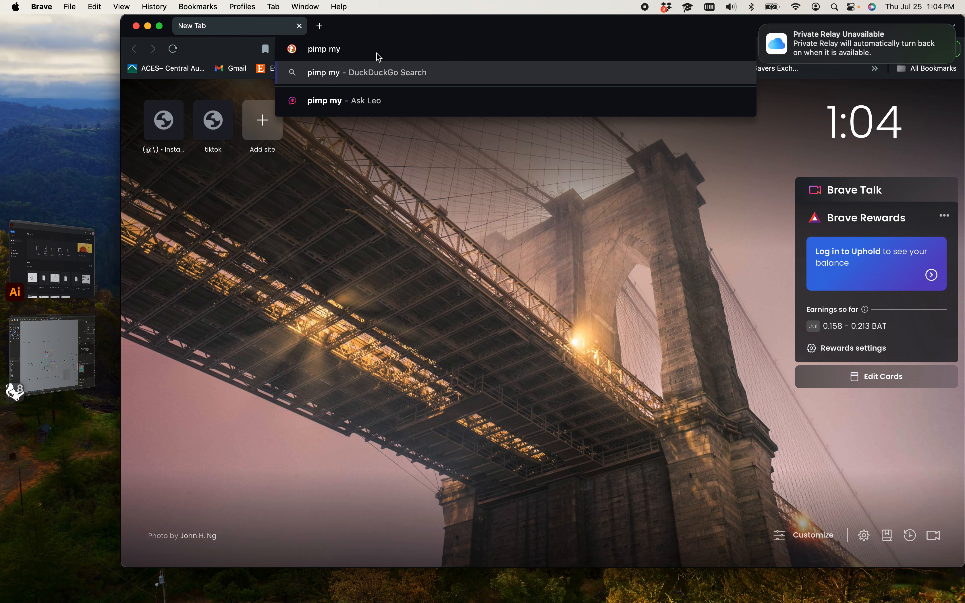
type("drawing")
key("Return")
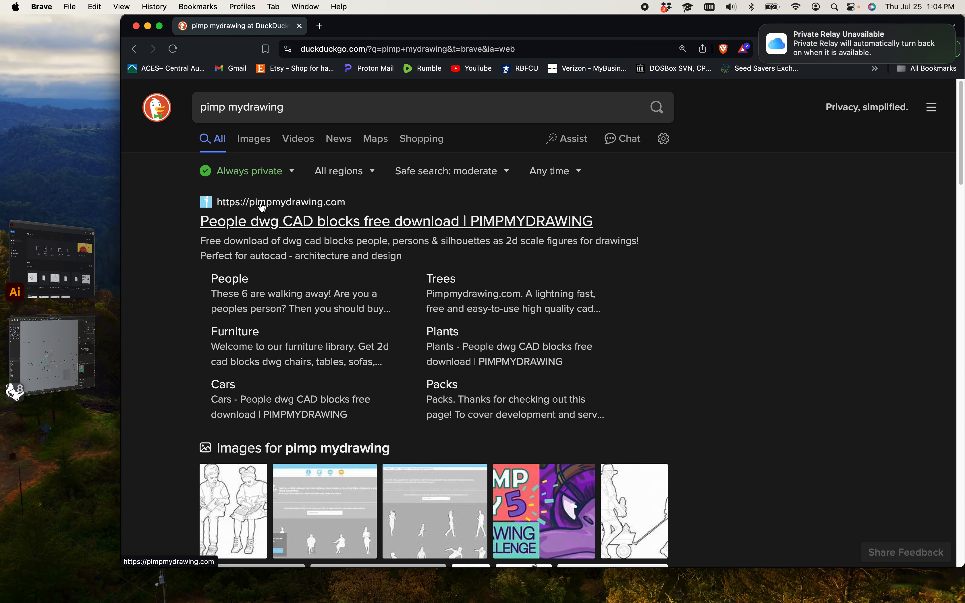
Step: Open pimpmydrawing.com and browse its library of free CAD people figures
left_click(323, 227)
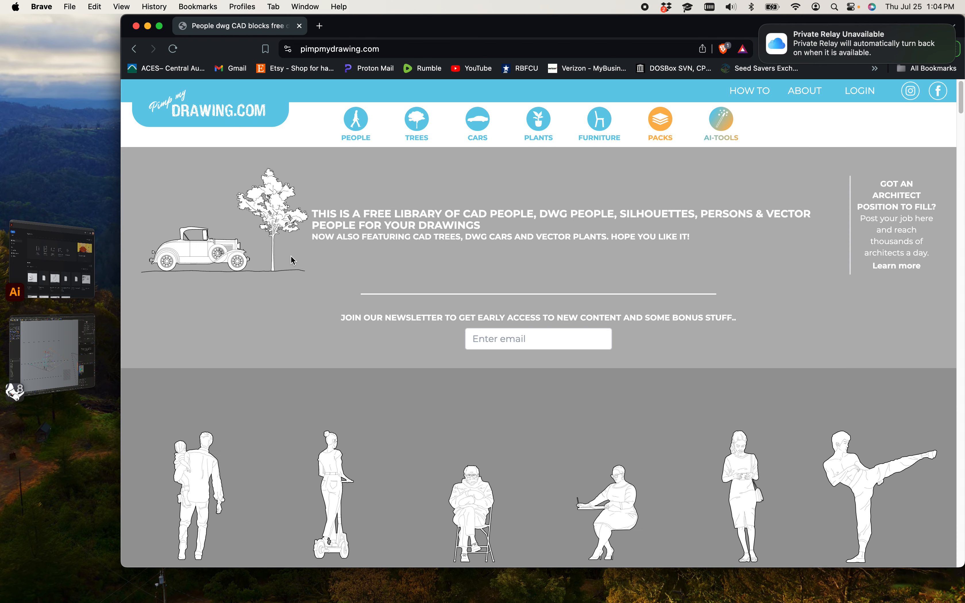
scroll(293, 260, "down", 2)
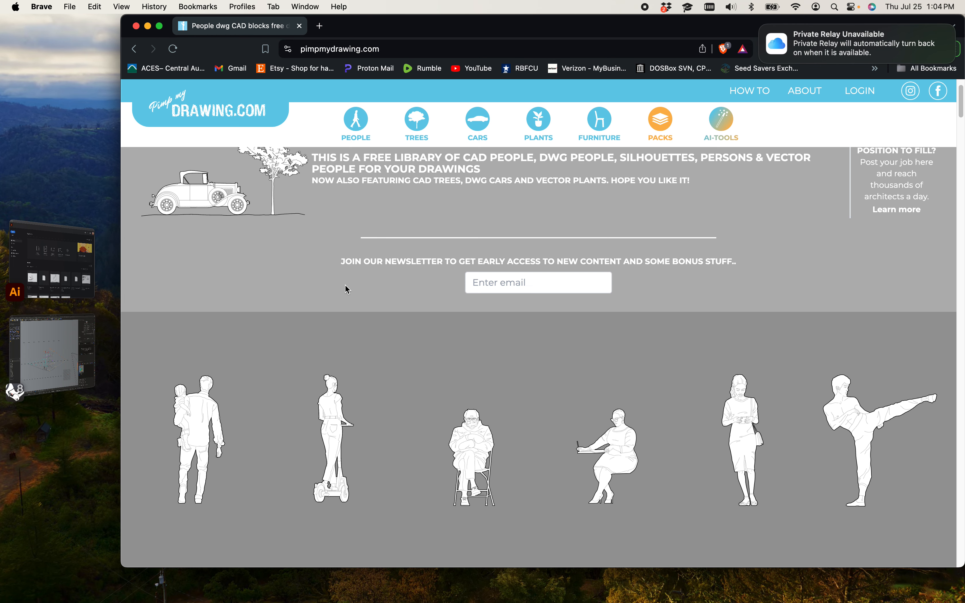
scroll(347, 290, "down", 2)
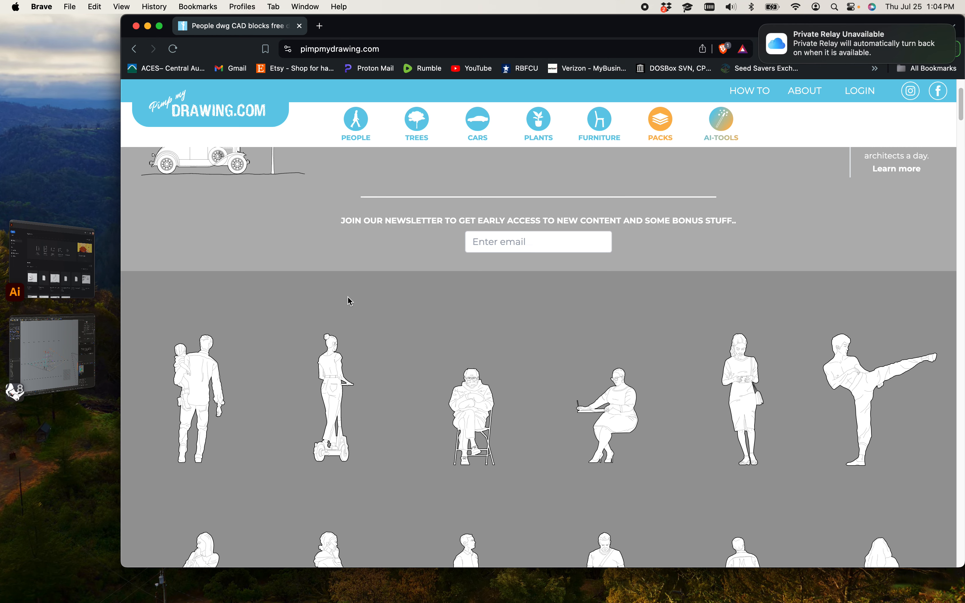
scroll(347, 300, "down", 10)
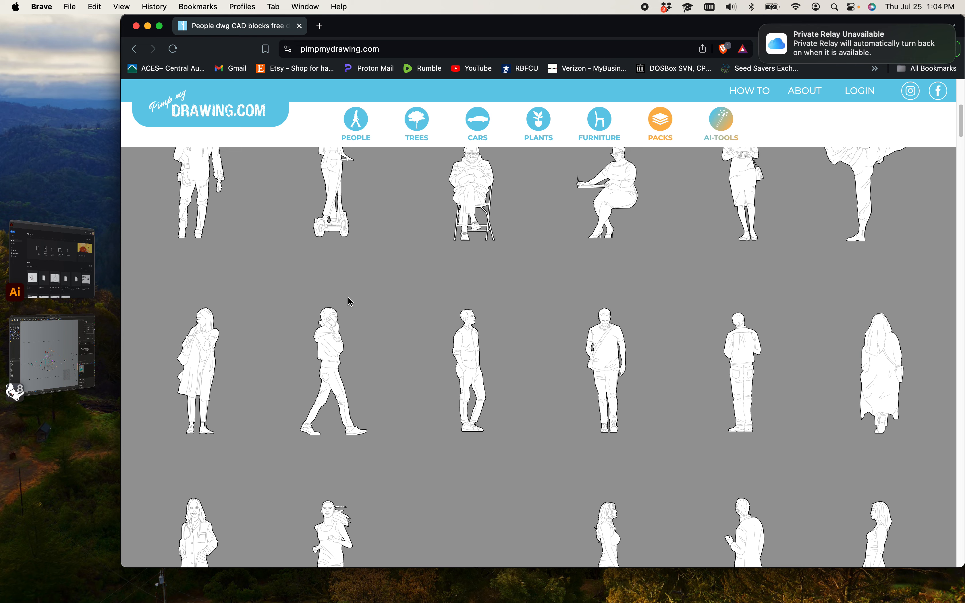
scroll(350, 301, "up", 2)
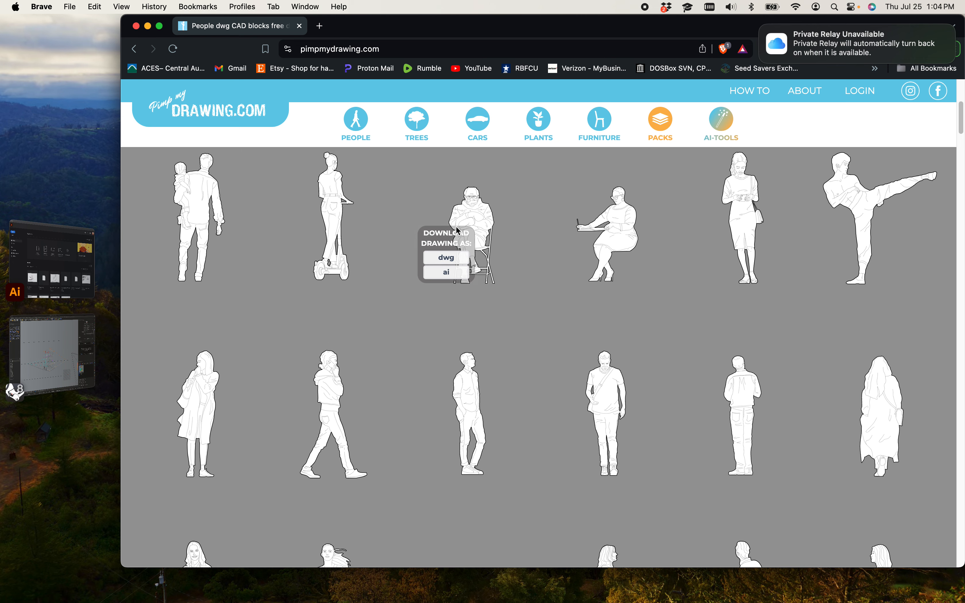
scroll(450, 275, "up", 1)
Step: Open the Woman on scooter figure and start downloading it as a DWG file
mouse_move(587, 218)
mouse_move(503, 243)
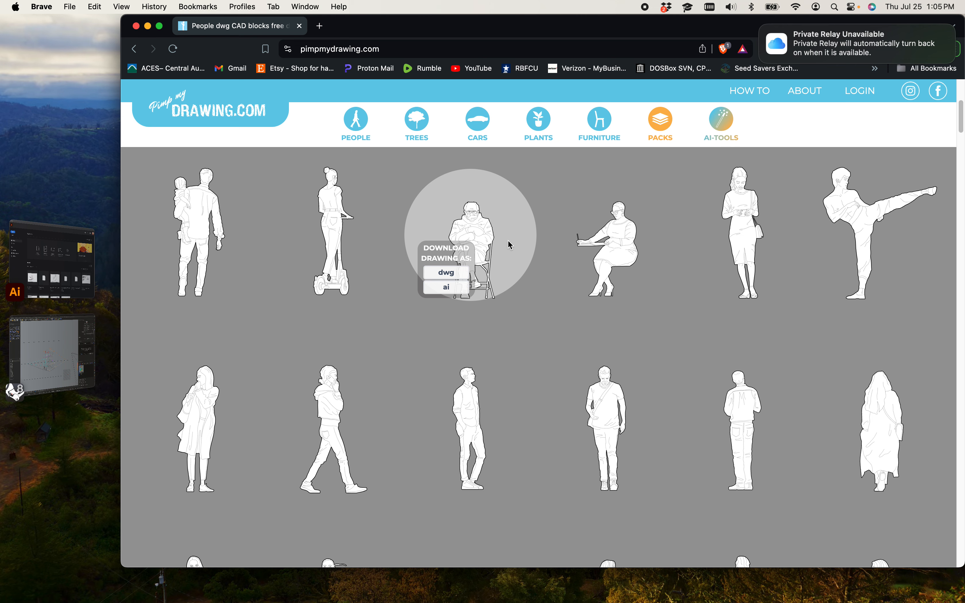
scroll(506, 239, "down", 1)
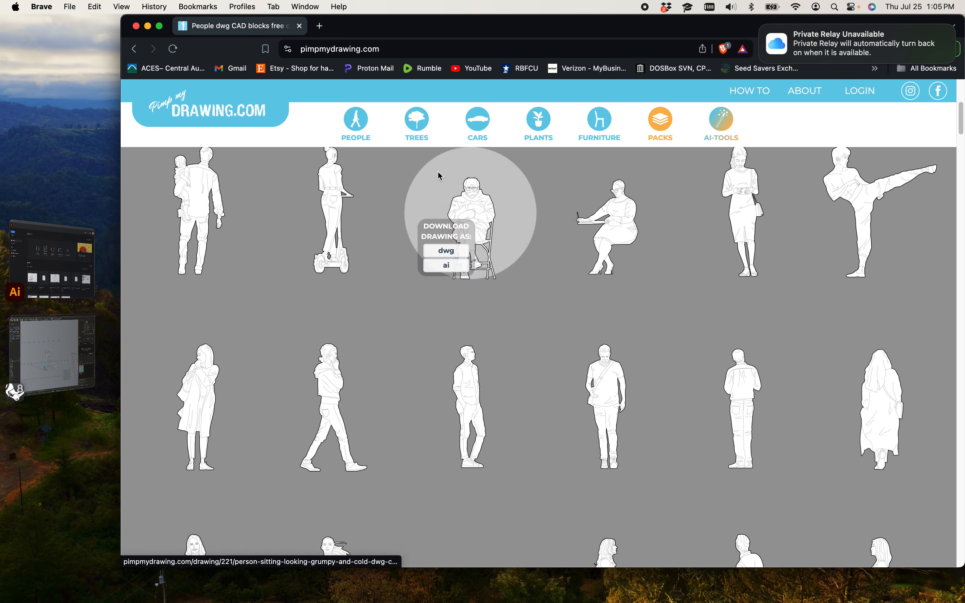
scroll(404, 168, "up", 5)
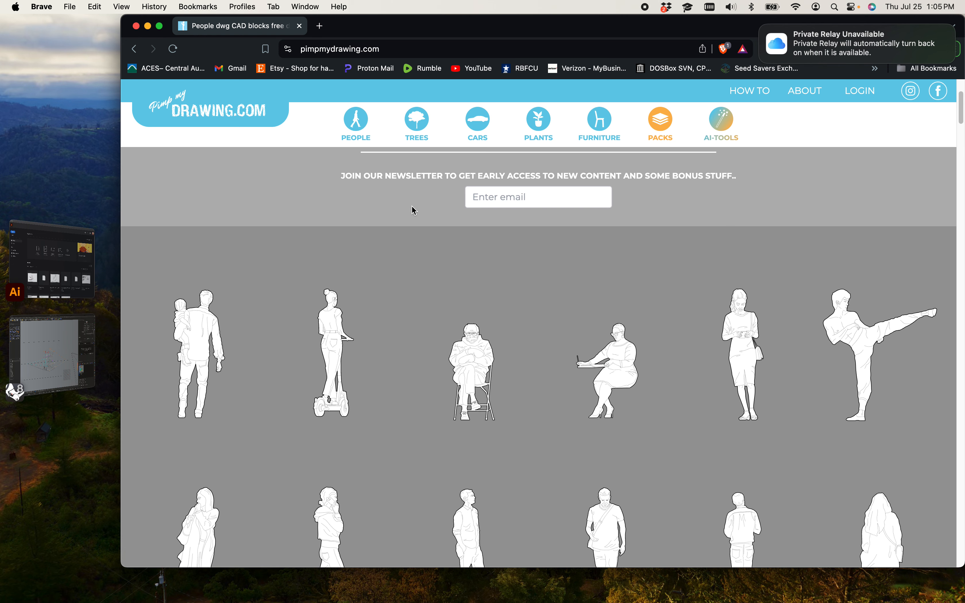
scroll(463, 274, "up", 1)
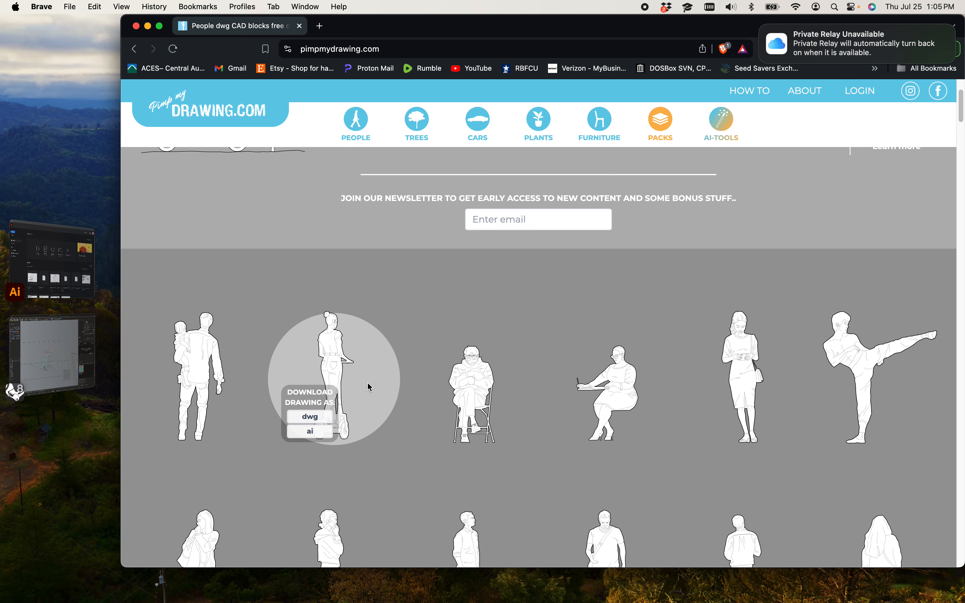
left_click(357, 373)
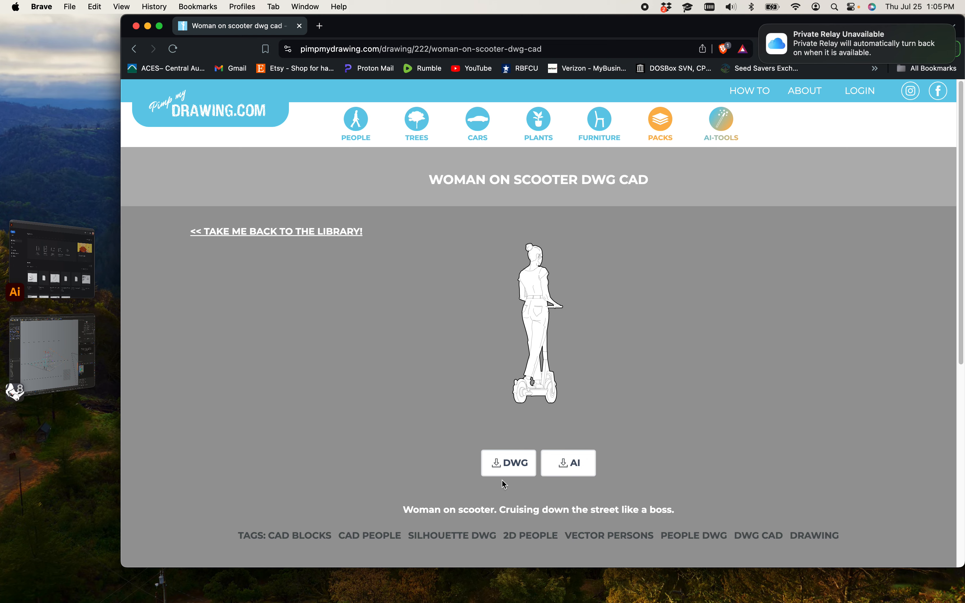
left_click(522, 467)
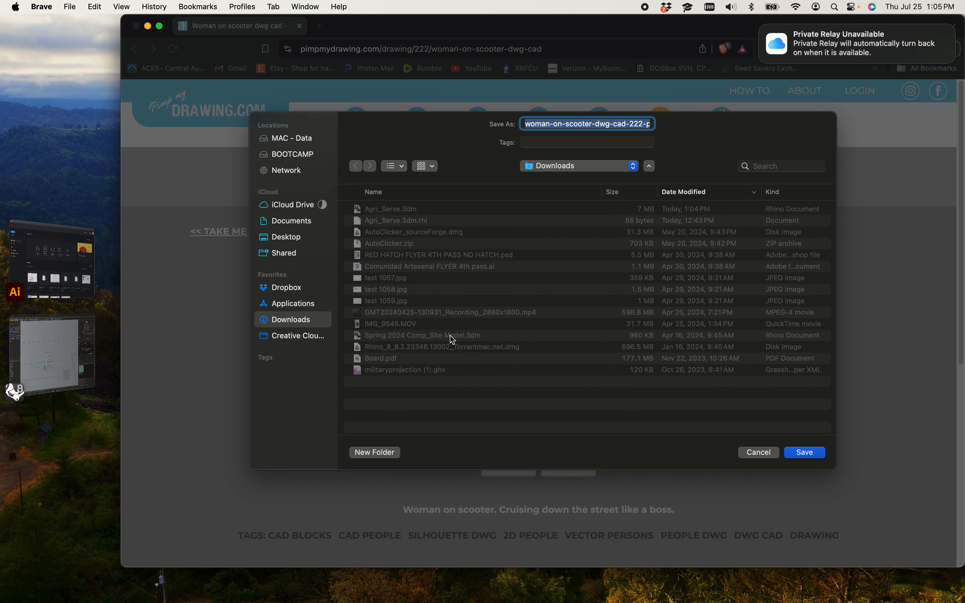
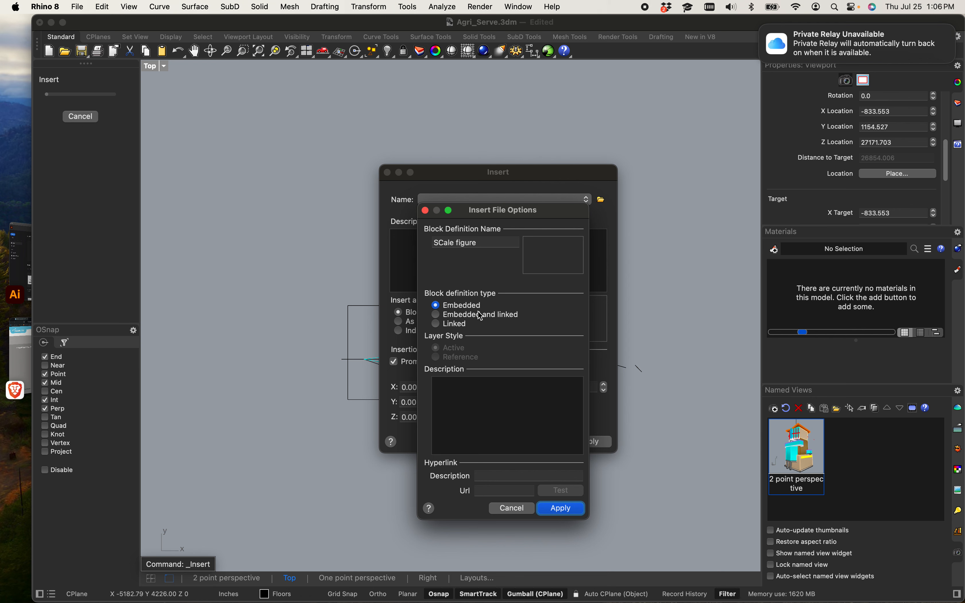
Step: Insert the downloaded scooter figure as an embedded block named SCale figure and place it beside the drawing
left_click(561, 507)
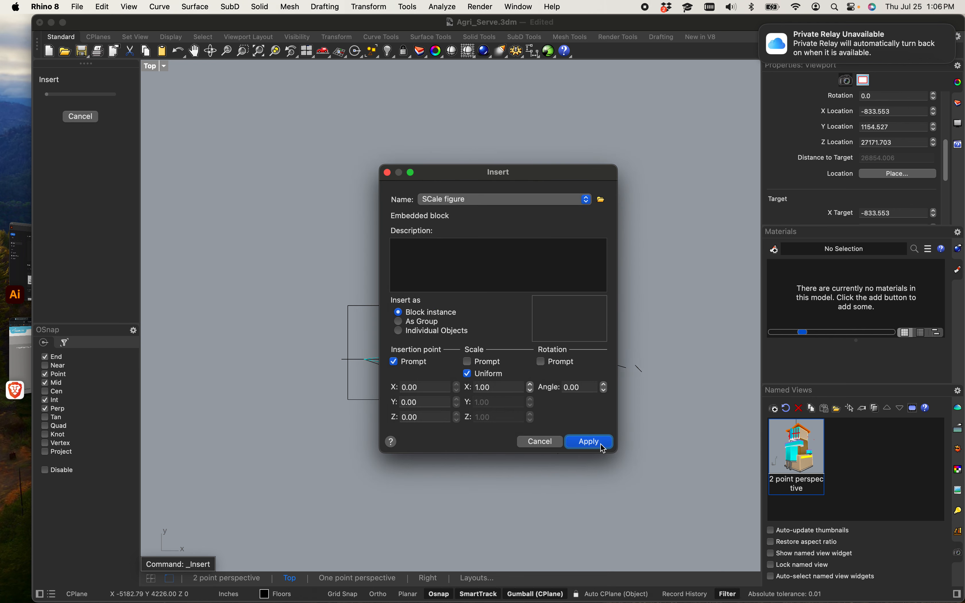
left_click(590, 442)
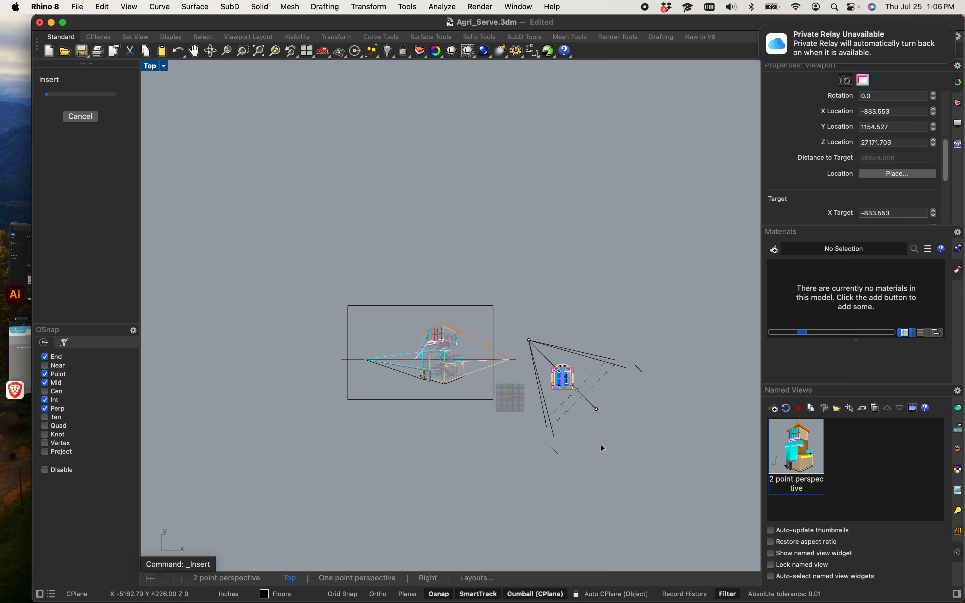
left_click(481, 339)
left_click(583, 353)
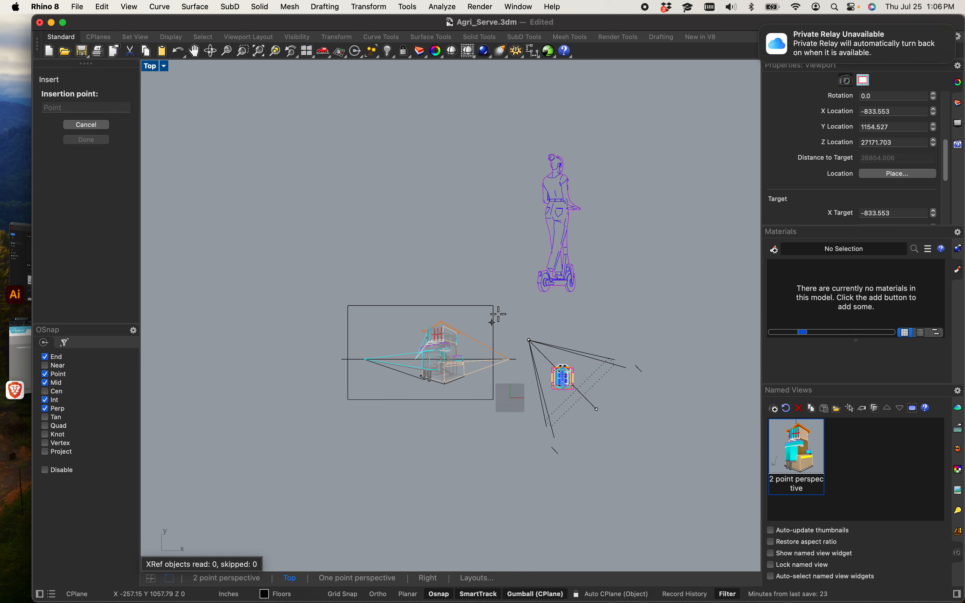
scroll(210, 462, "up", 4)
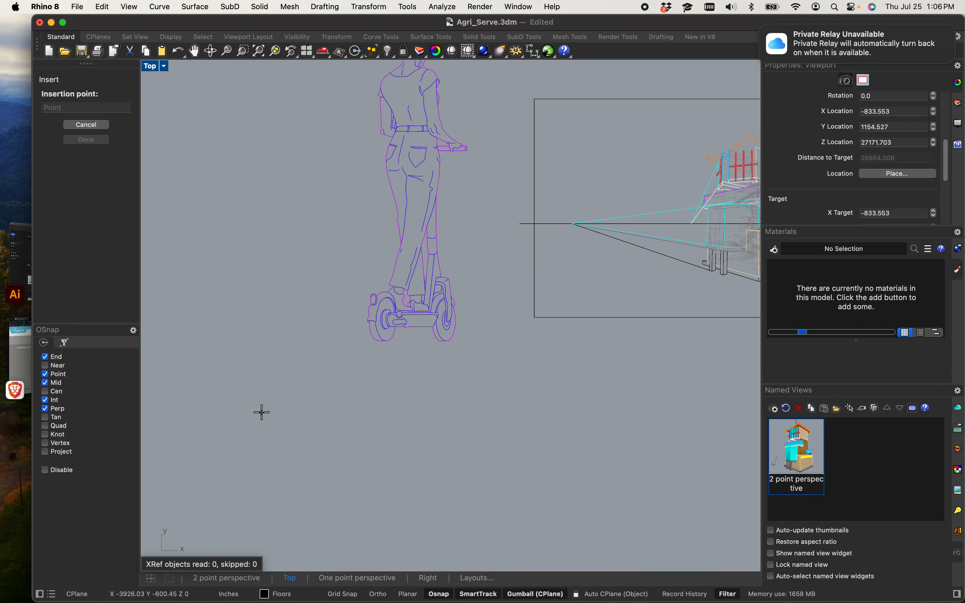
left_click(218, 456)
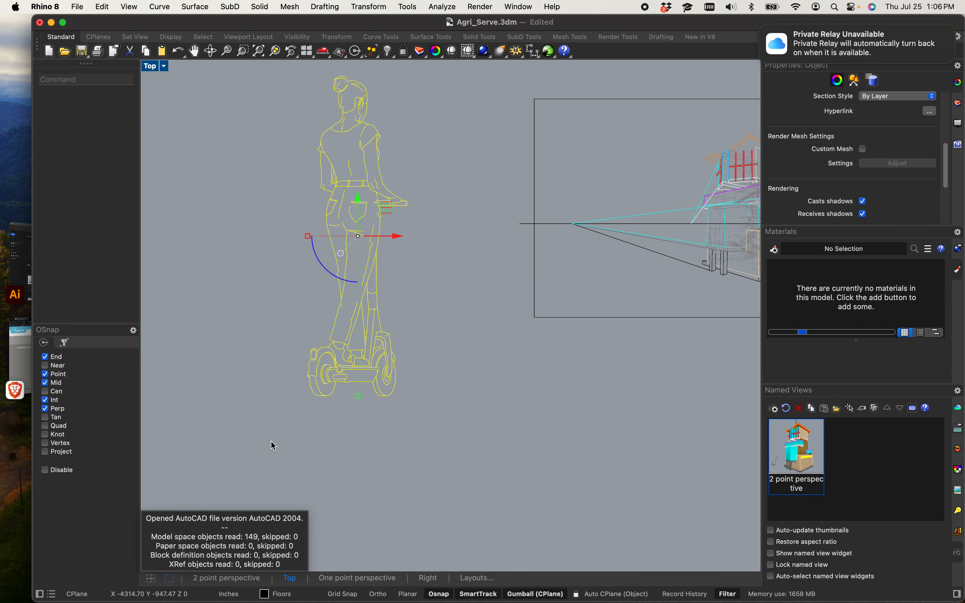
Step: Delete the stray horizontal lines around the figure's handlebar
left_click(325, 474)
scroll(347, 332, "up", 5)
right_click_drag(455, 230, 451, 256)
left_click_drag(473, 244, 459, 239)
scroll(411, 220, "down", 10)
scroll(410, 202, "up", 5)
scroll(473, 265, "down", 3)
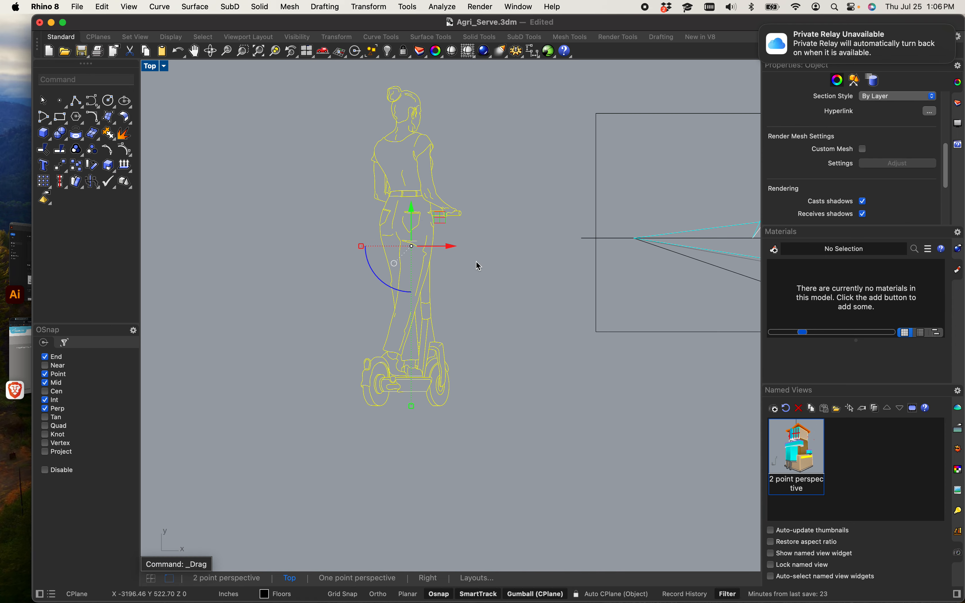
key("Return")
left_click(558, 387)
scroll(434, 268, "up", 5)
scroll(413, 289, "up", 3)
left_click_drag(499, 369, 379, 245)
key("Delete")
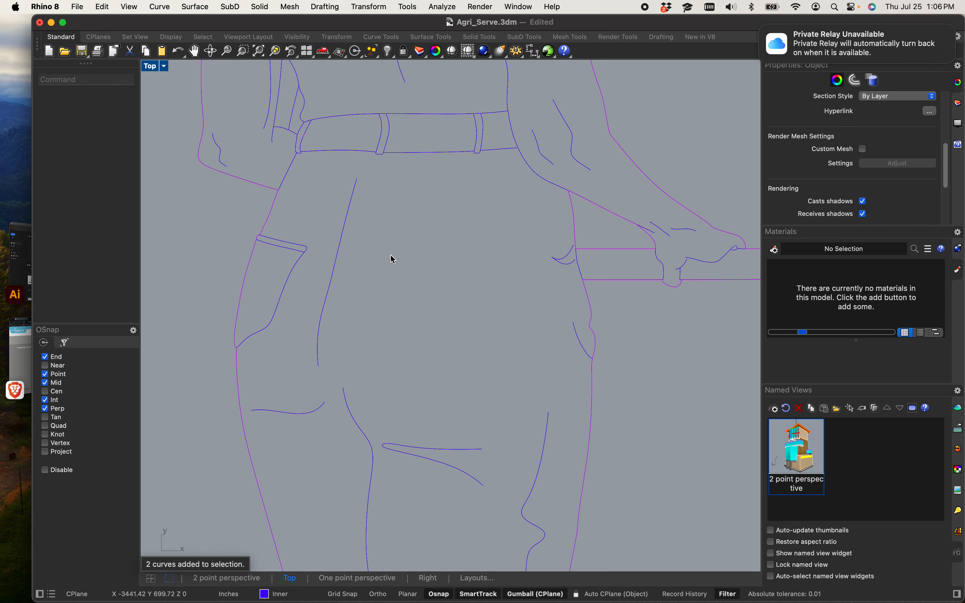
key("Delete")
left_click_drag(371, 338, 316, 259)
key("Delete")
right_click_drag(367, 248, 369, 496)
left_click_drag(411, 322, 377, 243)
key("Delete")
scroll(414, 242, "down", 2)
scroll(414, 241, "down", 4)
scroll(414, 242, "down", 3)
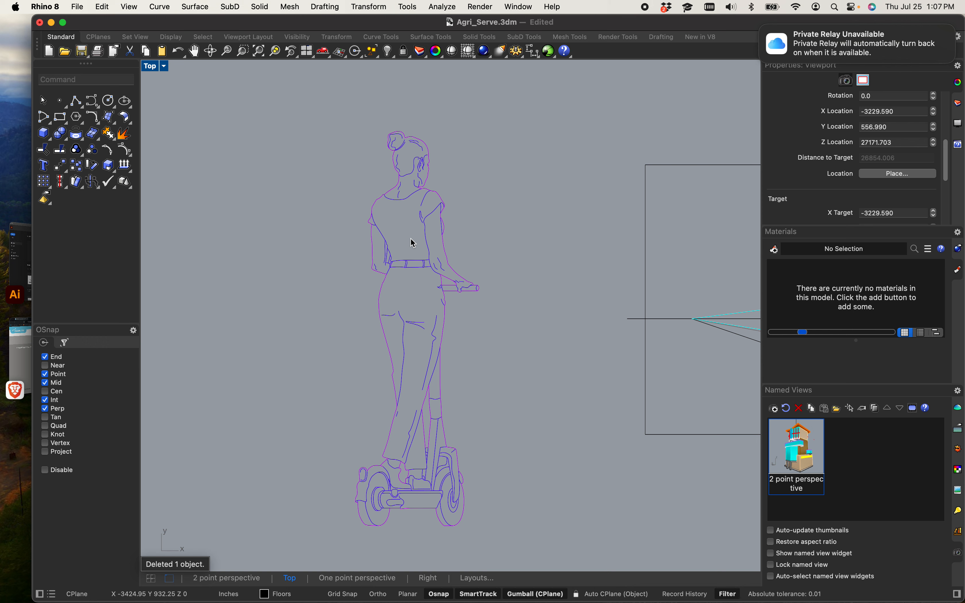
scroll(419, 317, "down", 8)
right_click_drag(423, 324, 391, 342)
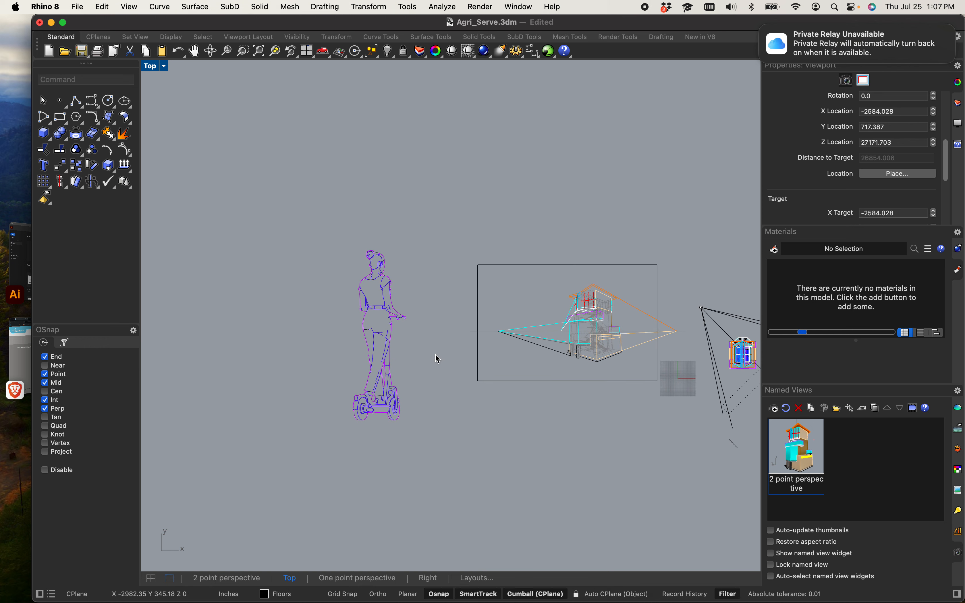
scroll(416, 345, "up", 6)
left_click_drag(312, 113, 443, 290)
type("lin")
key("Return")
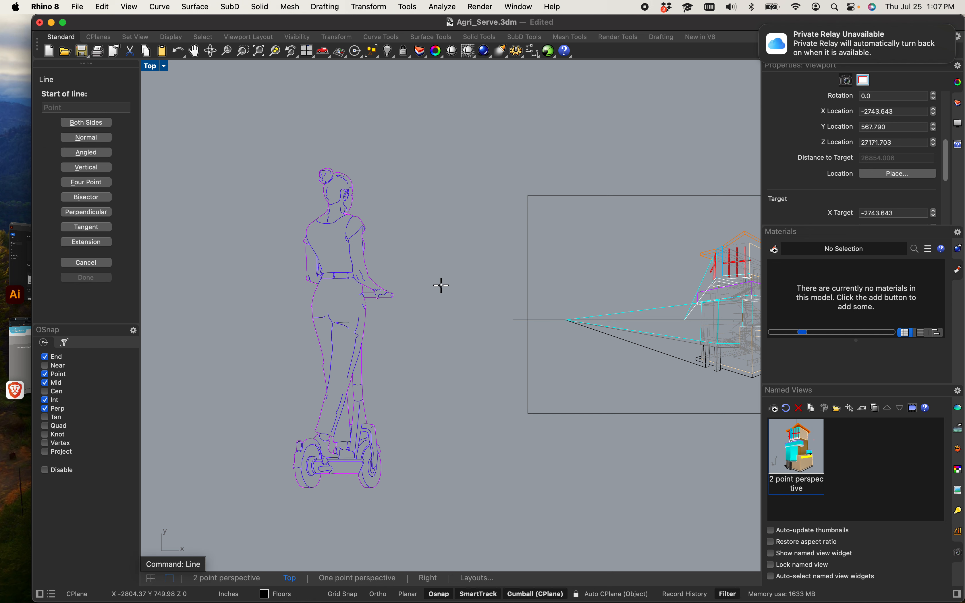
left_click(432, 270)
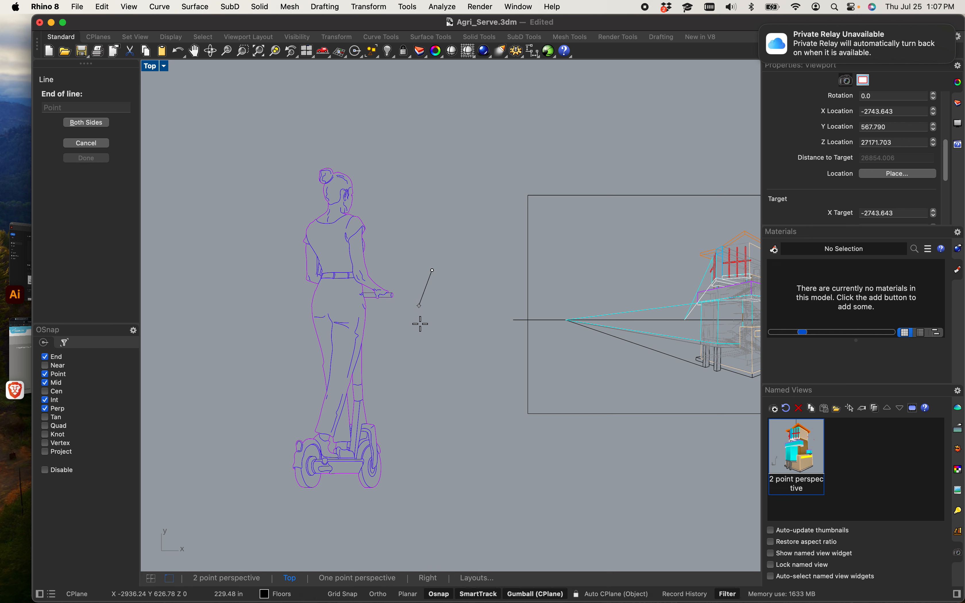
key("Escape")
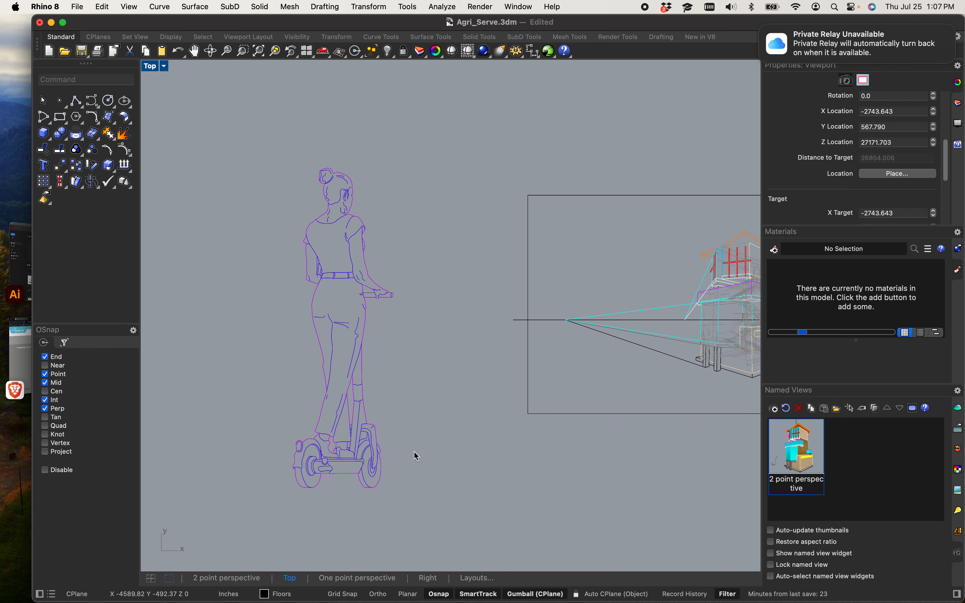
Step: Select all of the scooter figure's curves and move the figure into the perspective drawing
left_click_drag(232, 183, 353, 351)
left_click_drag(248, 142, 447, 533)
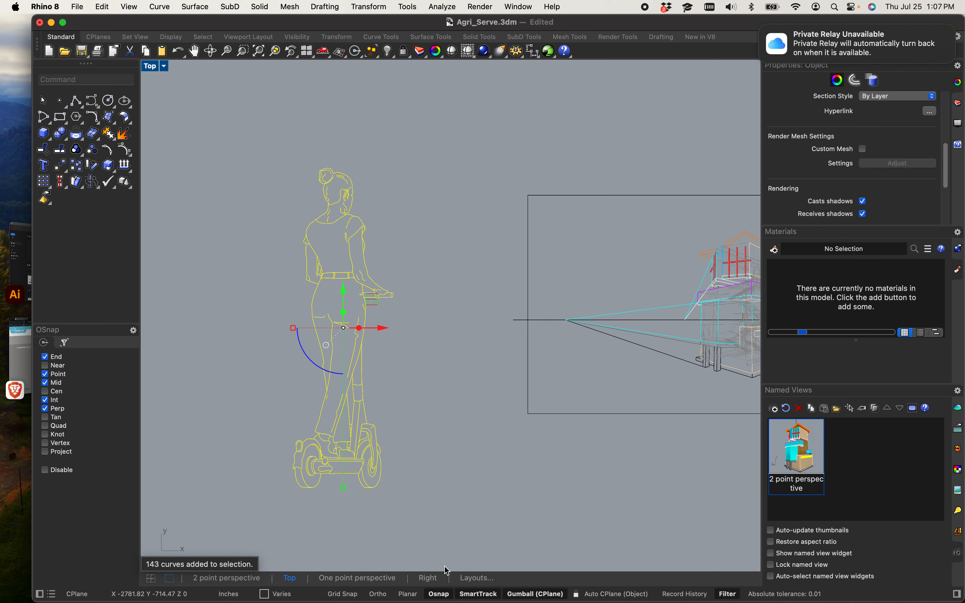
left_click_drag(344, 488, 350, 330)
scroll(347, 327, "up", 20)
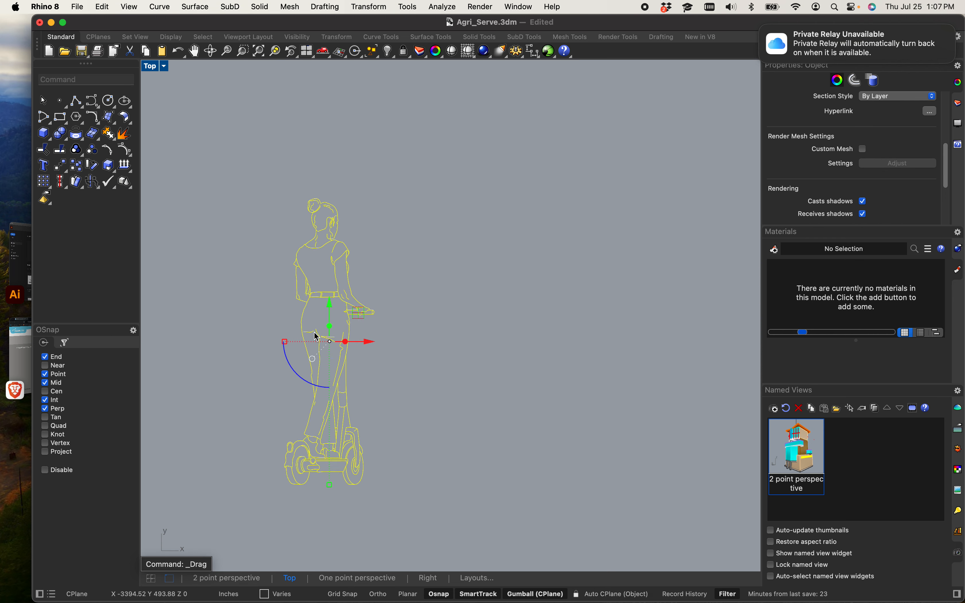
left_click_drag(314, 288, 510, 292)
scroll(507, 288, "down", 12)
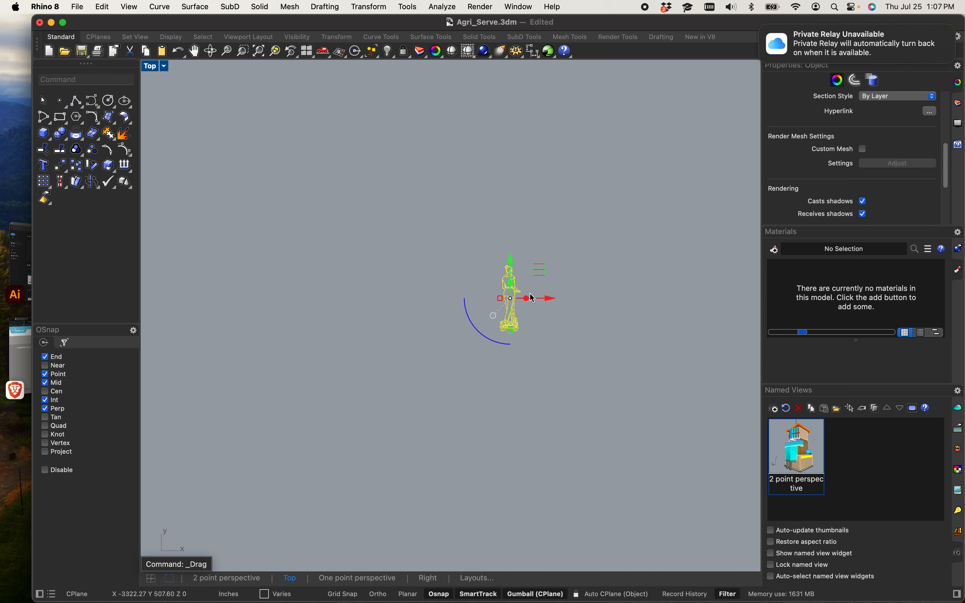
key("Return")
left_click(572, 343)
scroll(507, 270, "up", 12)
left_click_drag(536, 341, 510, 399)
Step: Nudge the figure slightly upward so it stands on the ground line left of the building's columns
scroll(577, 341, "down", 10)
scroll(679, 360, "up", 10)
scroll(401, 420, "down", 6)
scroll(234, 424, "up", 8)
scroll(493, 417, "up", 5)
scroll(513, 363, "down", 3)
scroll(256, 381, "down", 5)
scroll(224, 366, "down", 3)
scroll(211, 355, "up", 10)
scroll(234, 288, "down", 4)
left_click(431, 464)
scroll(430, 456, "down", 5)
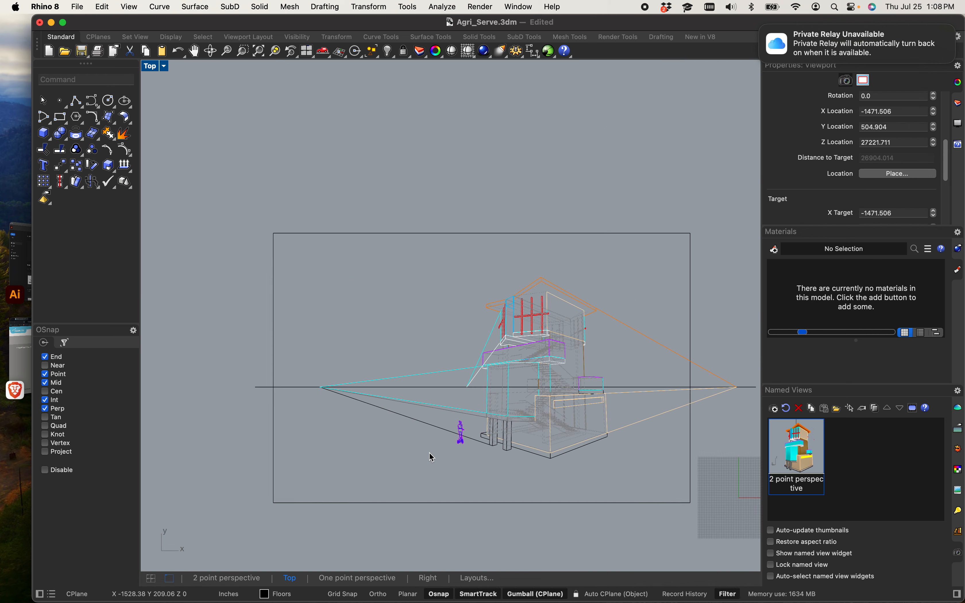
scroll(359, 439, "up", 10)
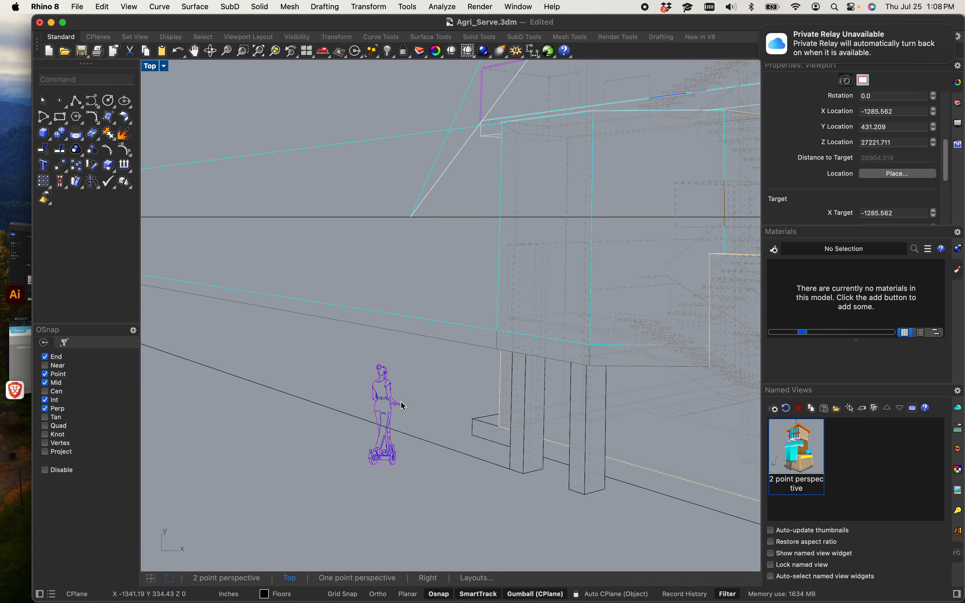
scroll(395, 399, "up", 5)
scroll(373, 379, "down", 7)
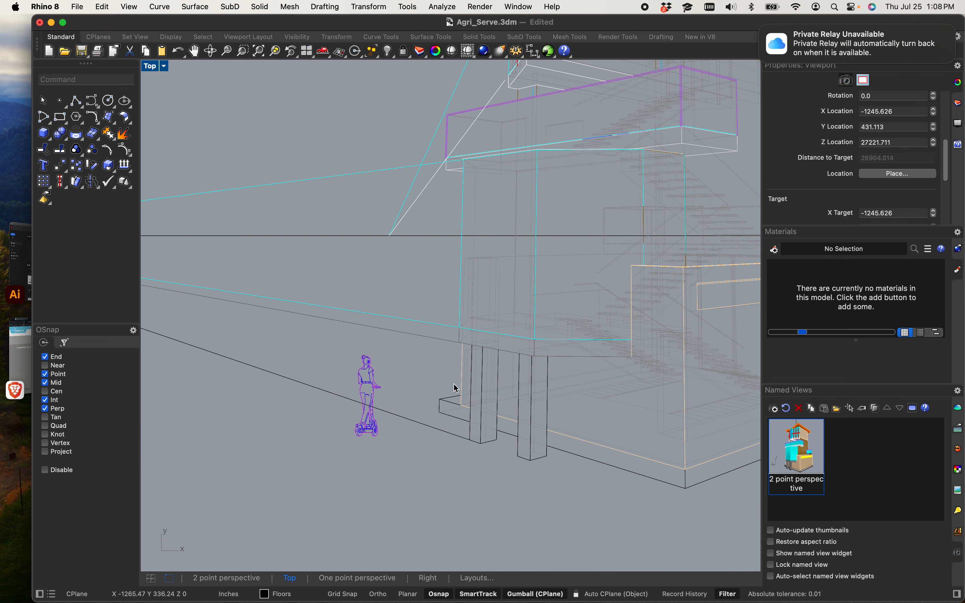
left_click(375, 390)
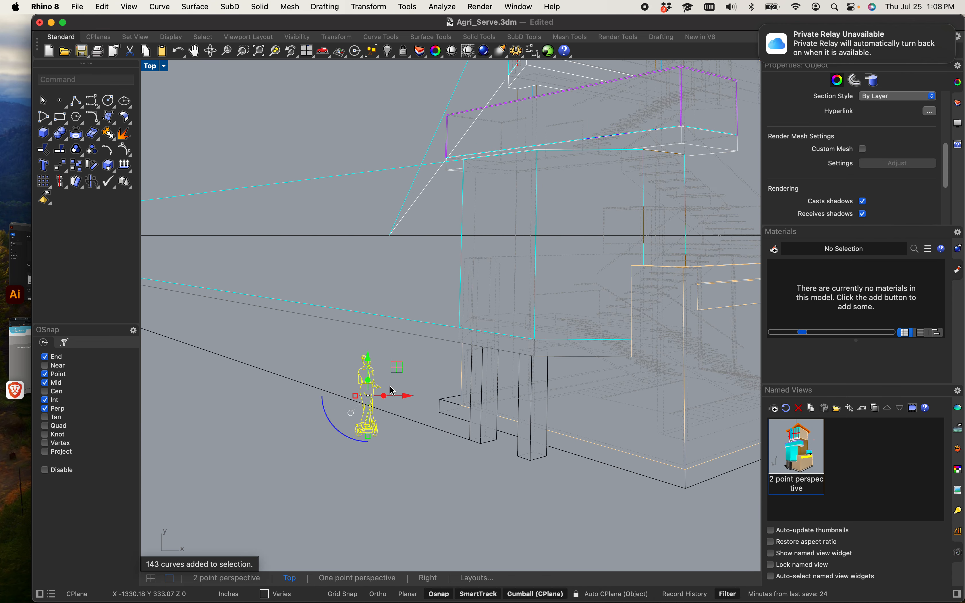
scroll(389, 383, "up", 4)
left_click_drag(348, 376, 348, 365)
left_click(420, 370)
scroll(421, 370, "down", 7)
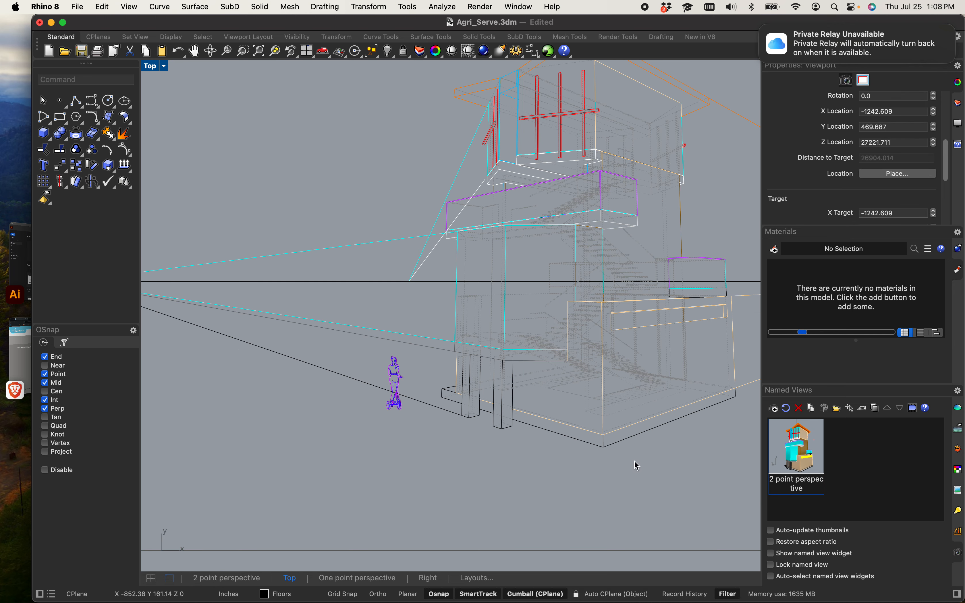
scroll(581, 457, "up", 5)
scroll(459, 410, "up", 2)
scroll(459, 409, "down", 5)
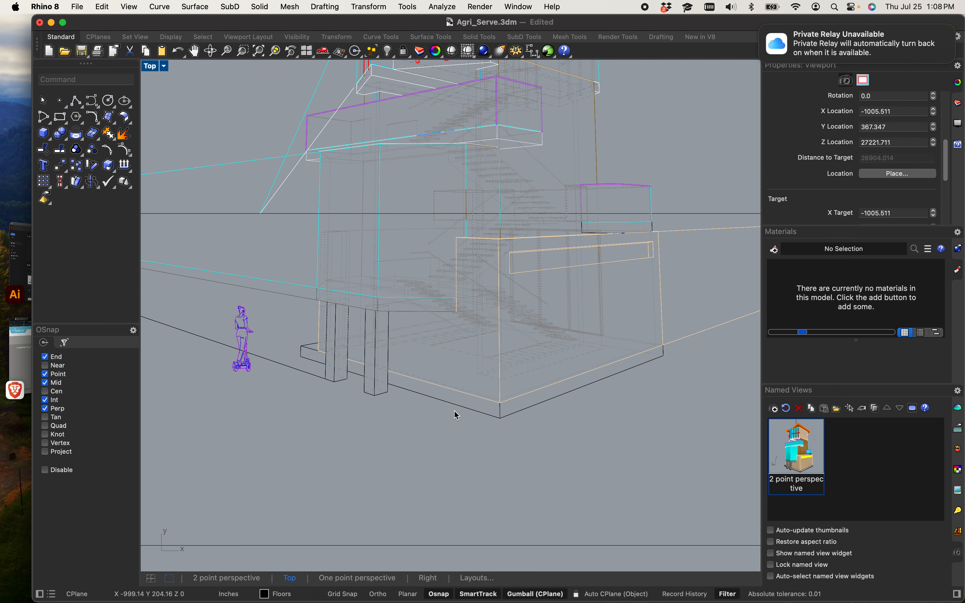
right_click_drag(457, 414, 478, 410)
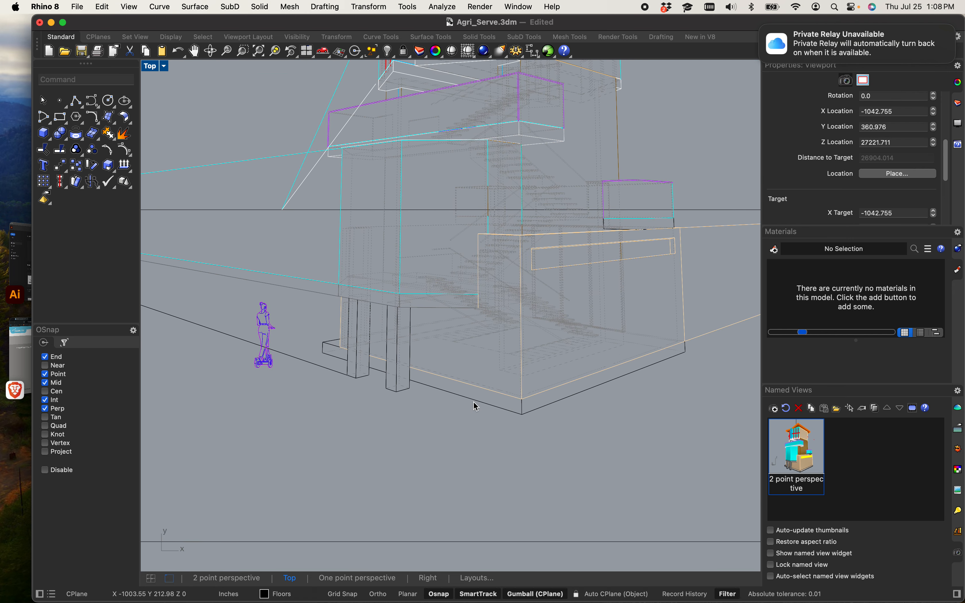
left_click(473, 401)
left_click(523, 503)
scroll(459, 463, "down", 8)
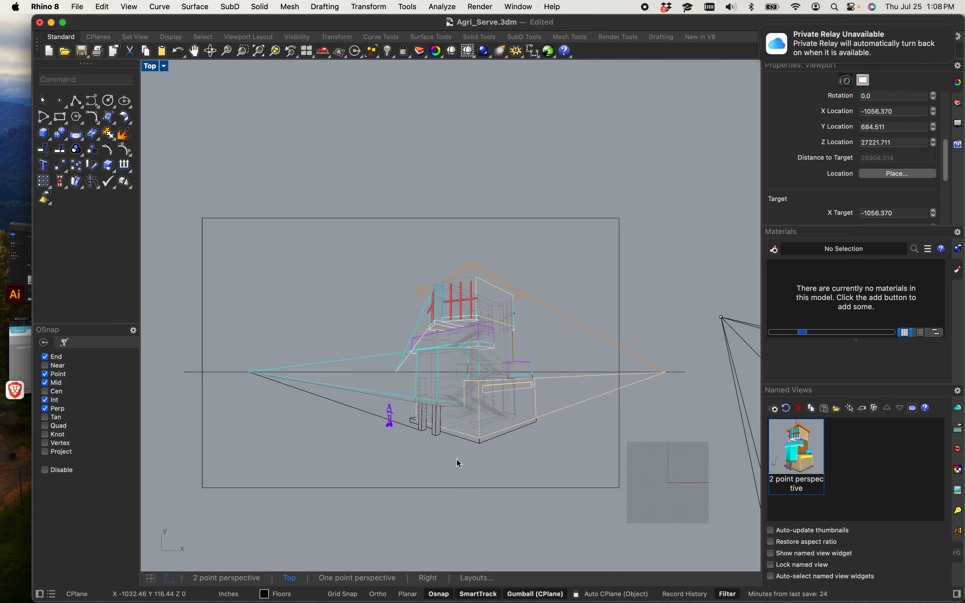
scroll(429, 468, "up", 5)
right_click_drag(282, 402, 305, 400)
scroll(280, 400, "down", 2)
scroll(456, 449, "up", 8)
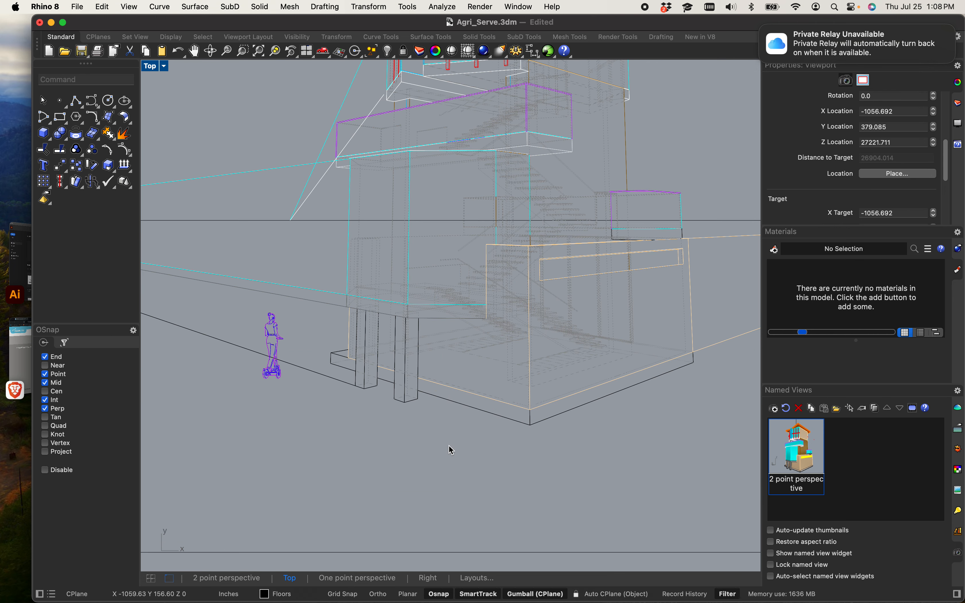
Step: Place a point on the ground below the building's front corner
type("point")
key("Return")
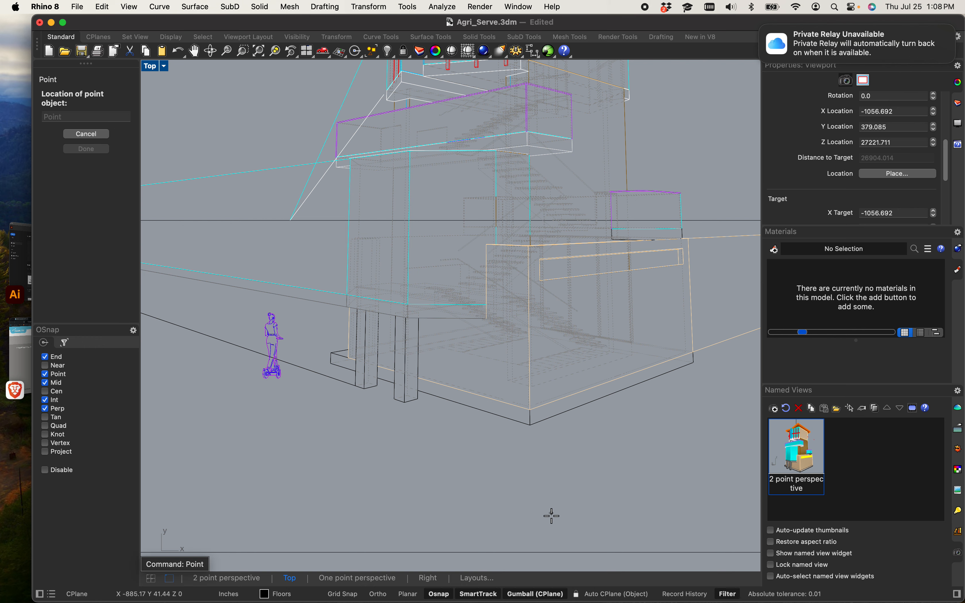
left_click(518, 501)
scroll(517, 503, "down", 4)
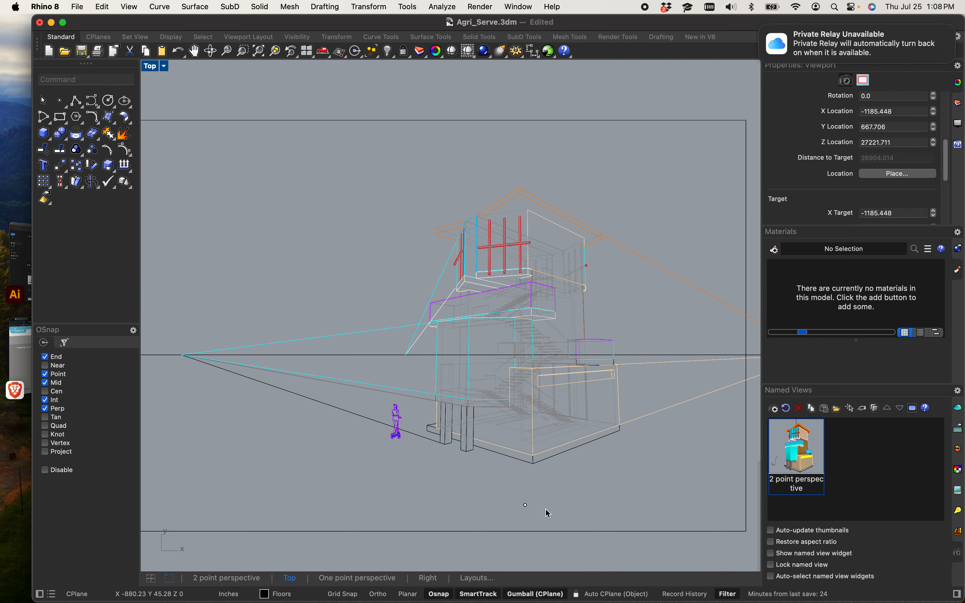
Step: Draw a line from the new point to the right vanishing point on the horizon
type("line")
key("Return")
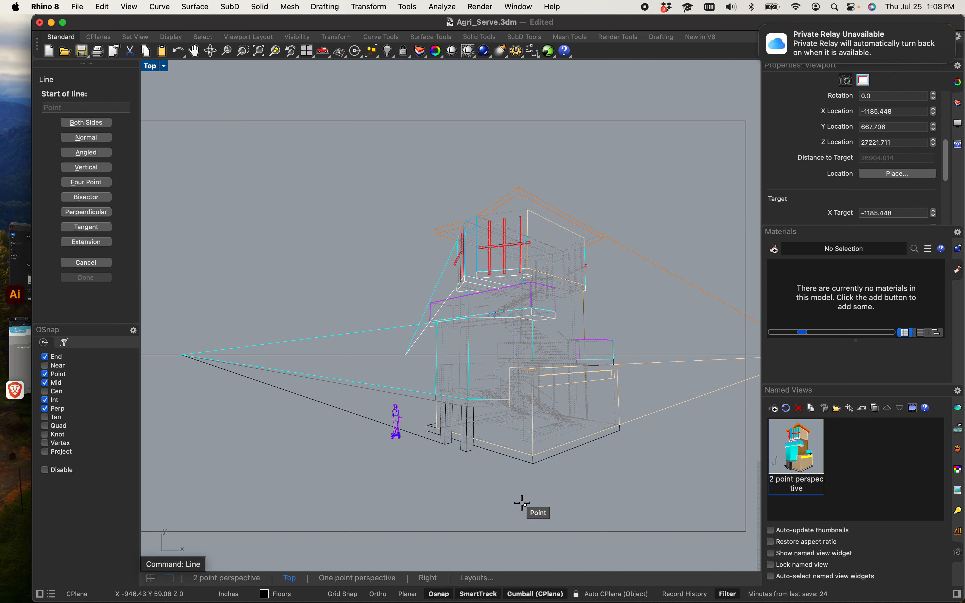
left_click(522, 504)
scroll(614, 478, "down", 5)
scroll(650, 470, "up", 10)
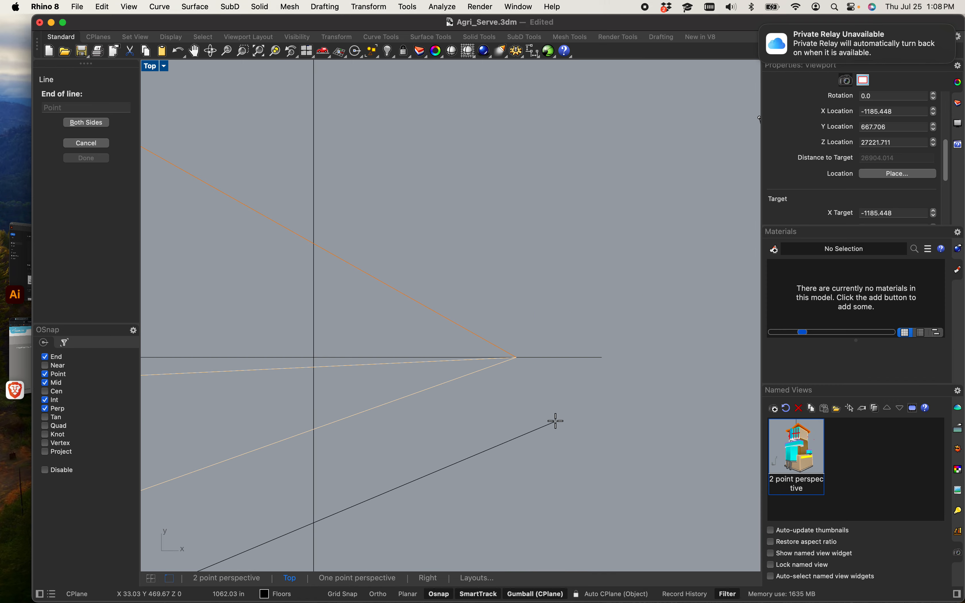
left_click(516, 357)
Step: Draw a second line from the same point to the left vanishing point
right_click(514, 361)
scroll(366, 450, "down", 5)
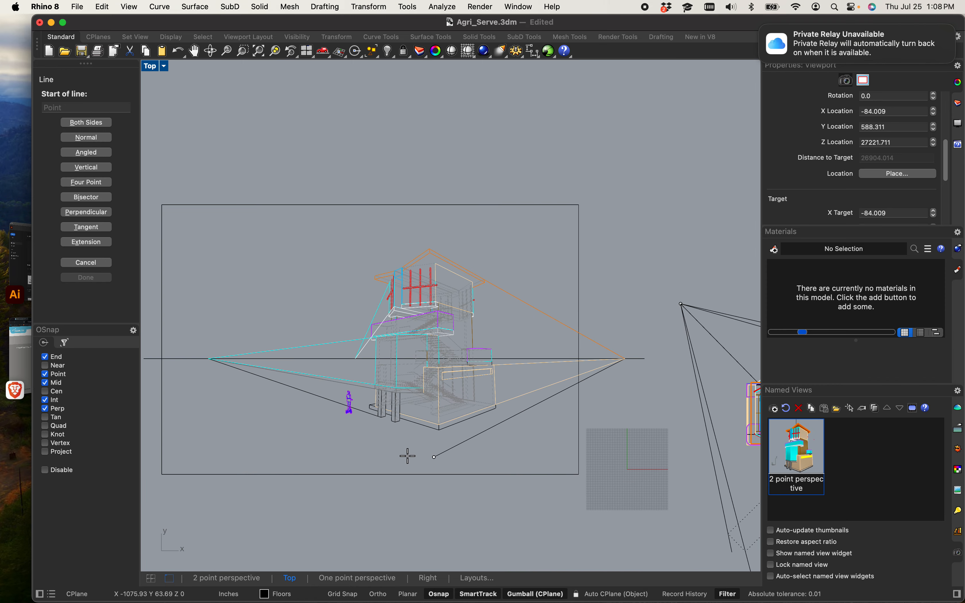
scroll(407, 456, "up", 5)
left_click(476, 457)
scroll(420, 440, "down", 6)
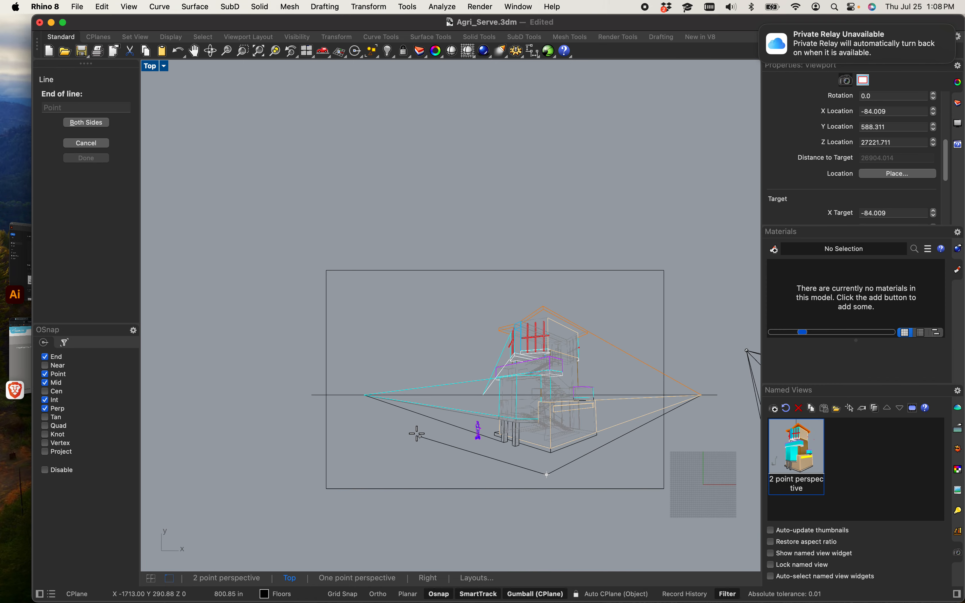
scroll(399, 419, "up", 5)
left_click(322, 322)
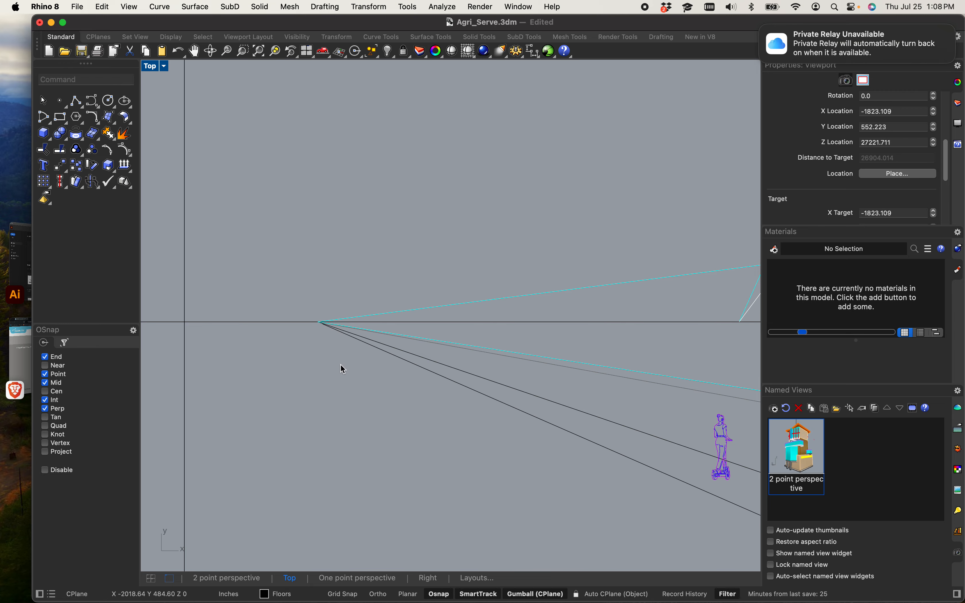
scroll(344, 369, "down", 5)
scroll(395, 409, "up", 8)
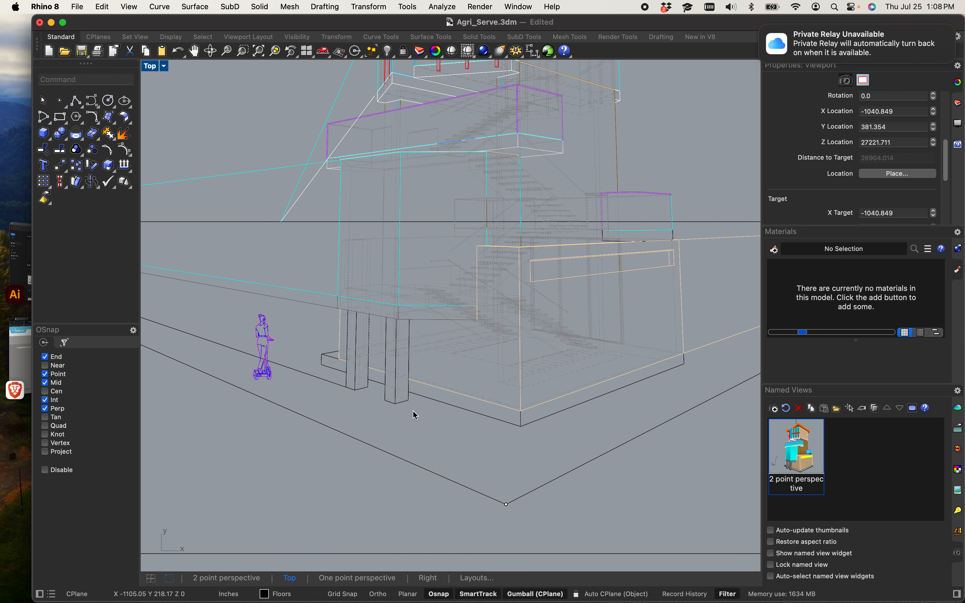
scroll(415, 414, "down", 5)
scroll(349, 397, "up", 8)
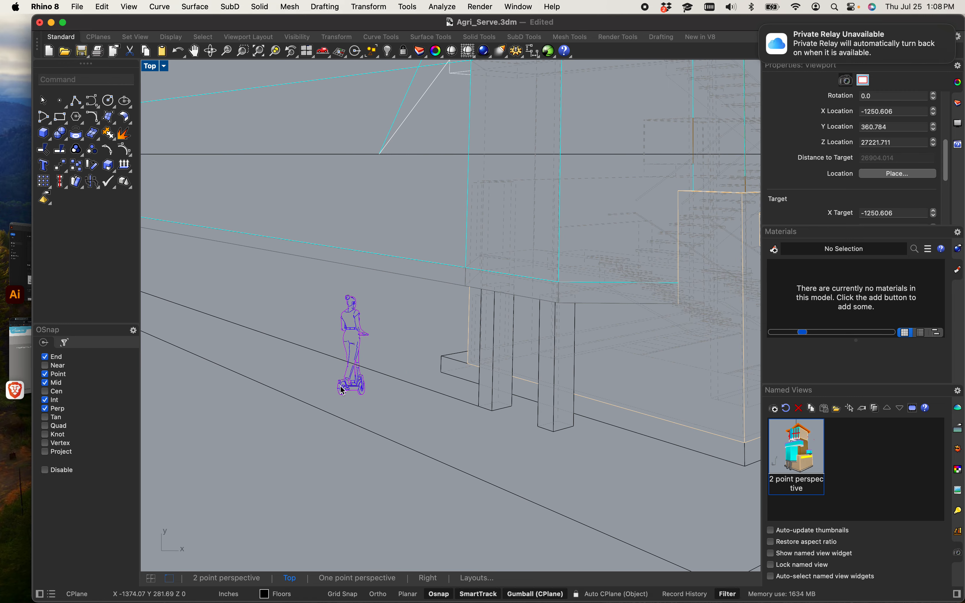
Step: Draw a line from a point on the left ground line, near the figure, to the right vanishing point on the horizon
type("lin")
key("Return")
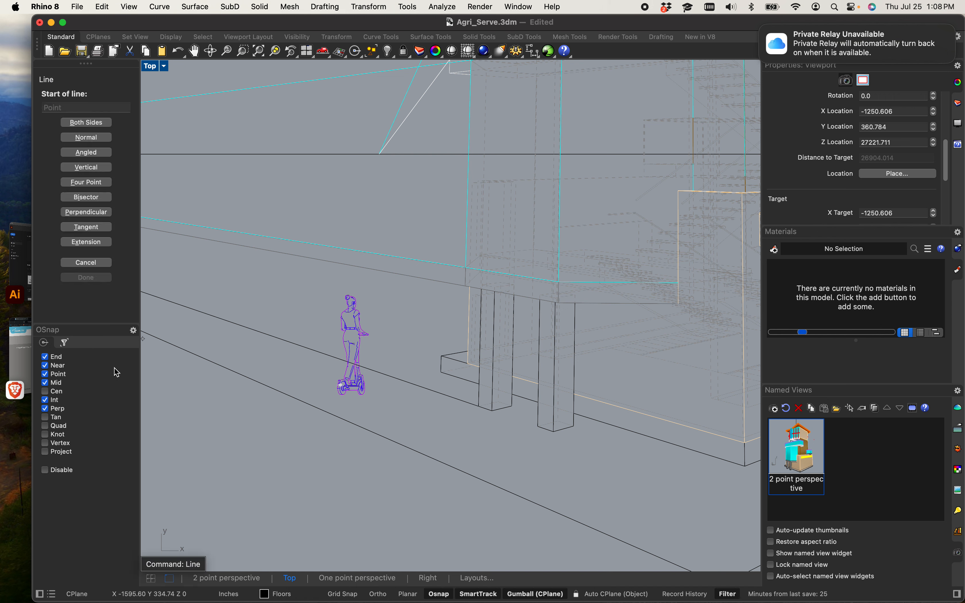
left_click(194, 361)
scroll(193, 361, "down", 5)
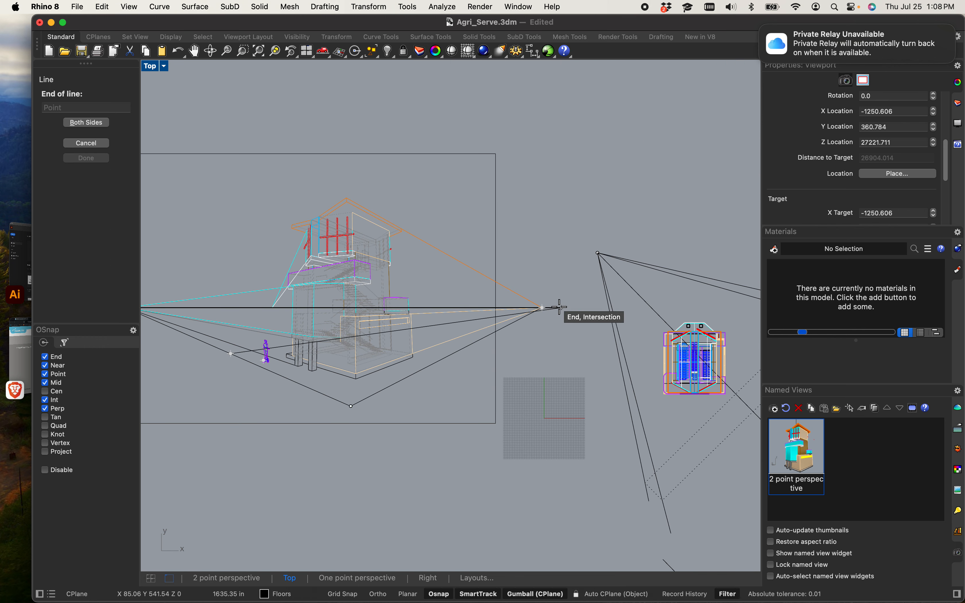
left_click(50, 366)
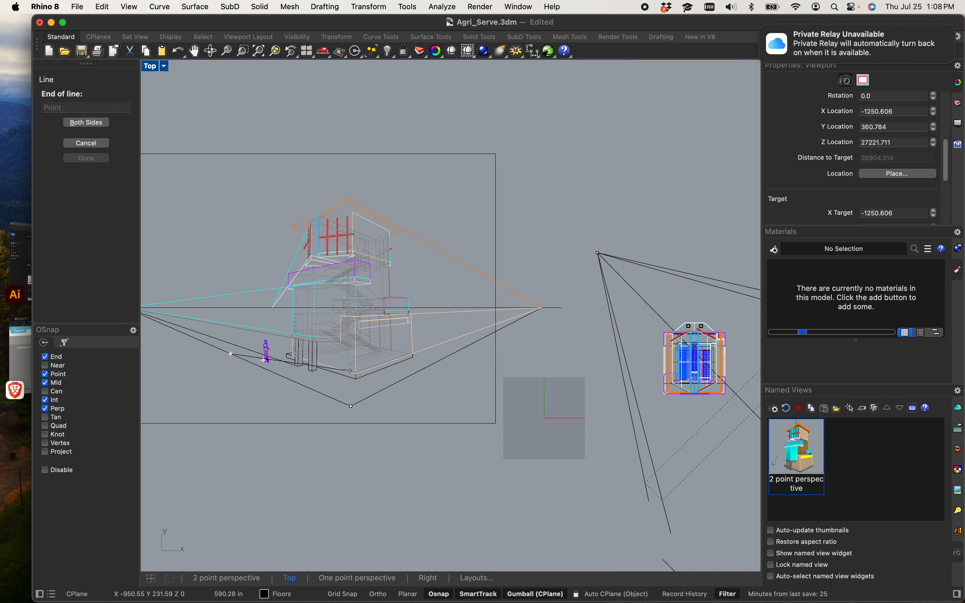
left_click(543, 308)
scroll(256, 362, "up", 12)
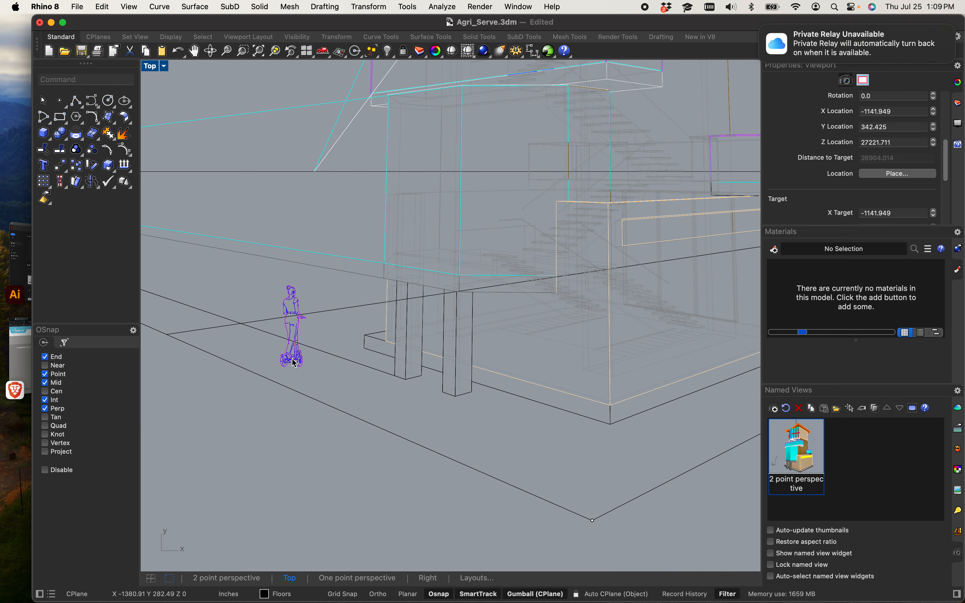
Step: Draw a line from a point on the right ground line to the left vanishing point on the horizon
scroll(362, 360, "down", 8)
right_click_drag(377, 362, 346, 376)
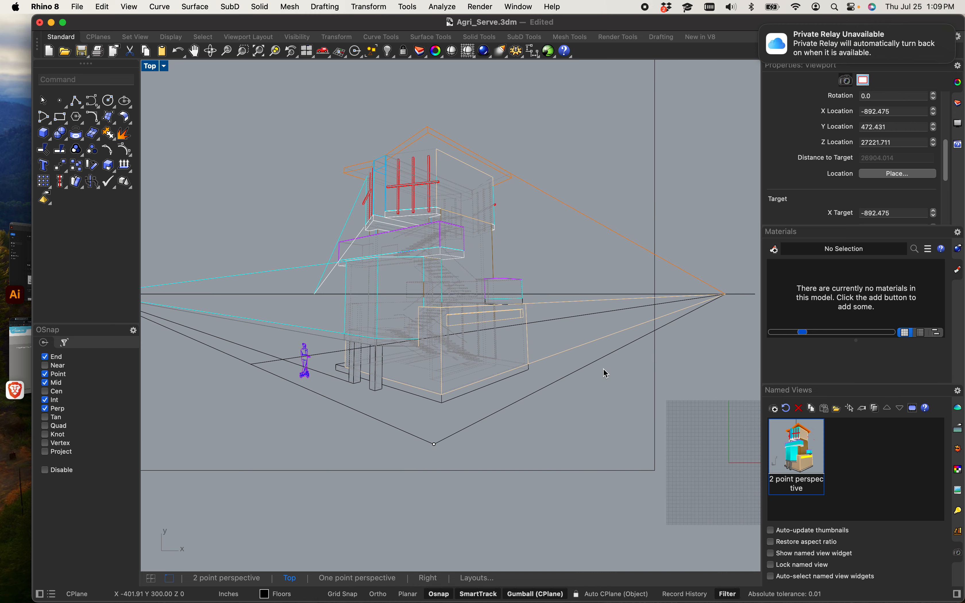
type("li")
key("Return")
scroll(627, 399, "up", 4)
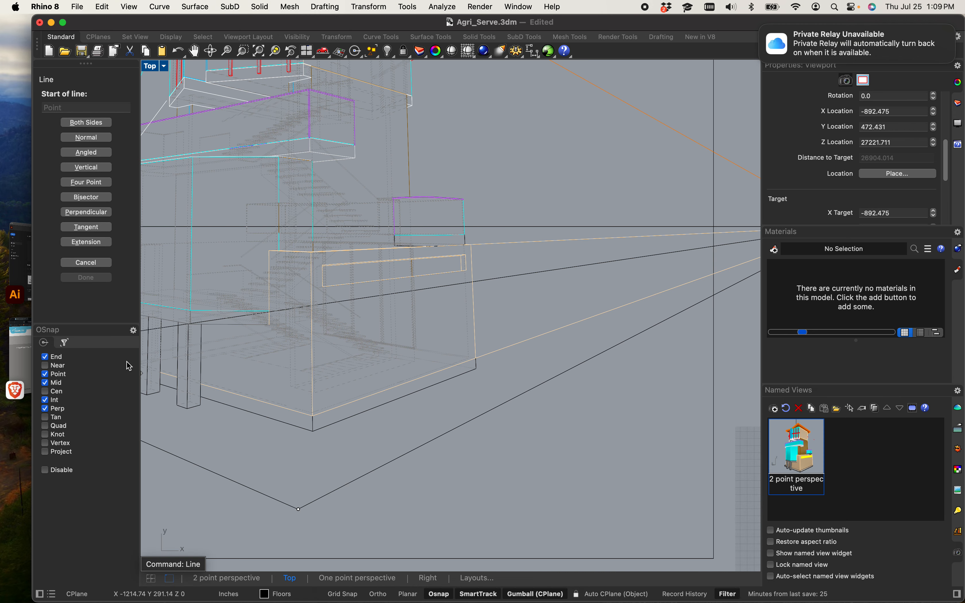
left_click(53, 366)
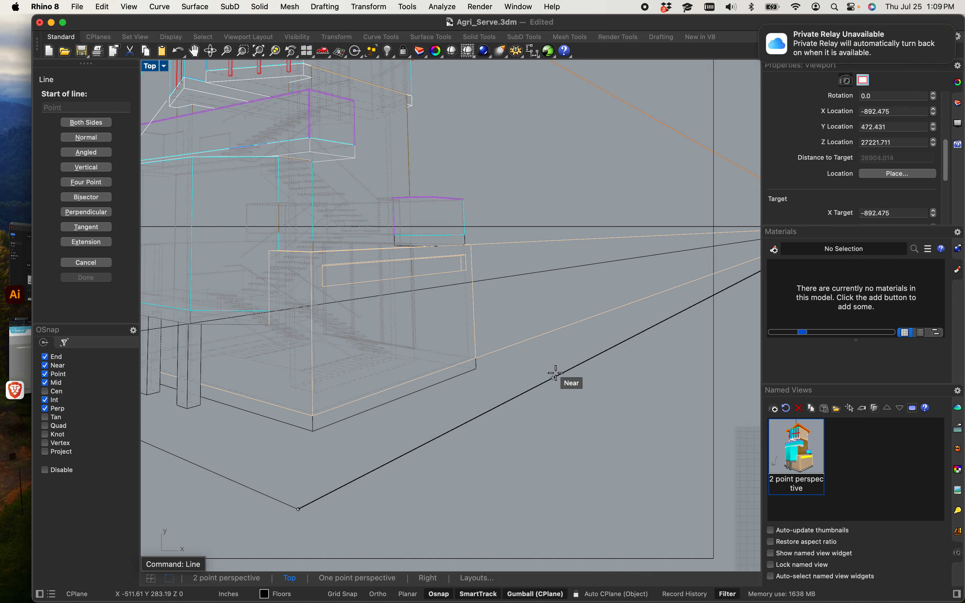
left_click(579, 367)
scroll(503, 340, "down", 5)
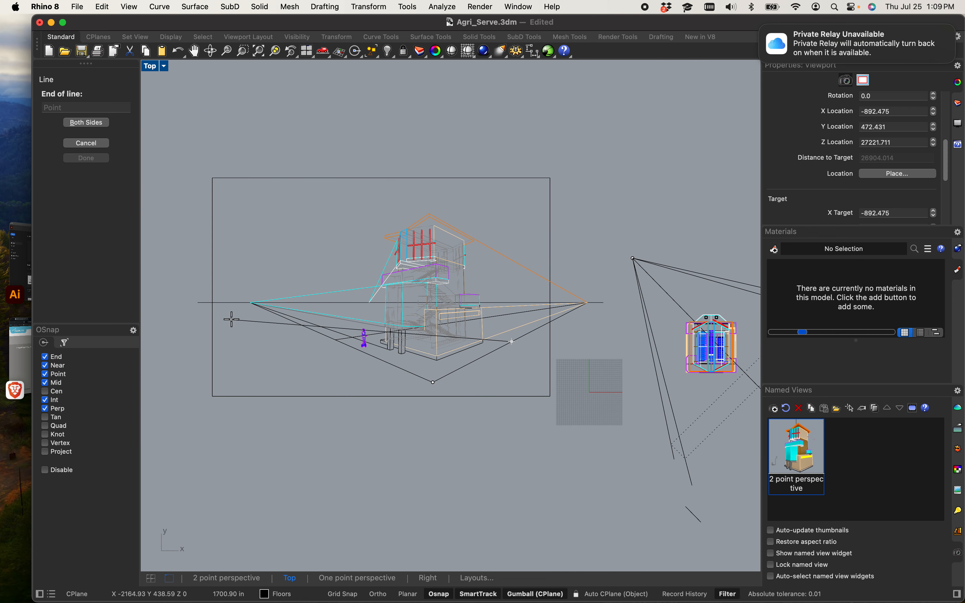
left_click(253, 304)
scroll(427, 323, "up", 8)
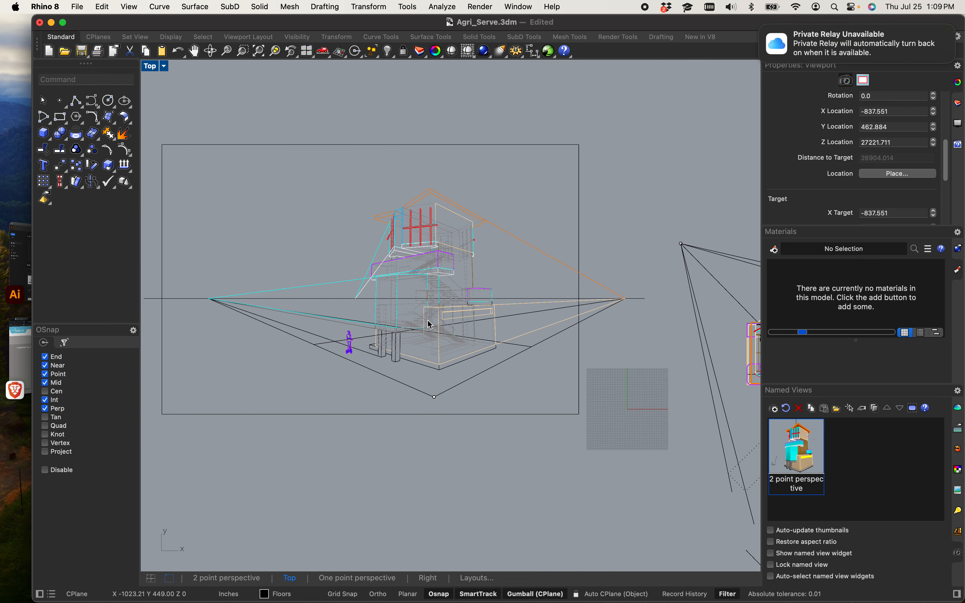
Step: Switch to the browser, browse the trees library on pimpmydrawing.com, and return to Rhino
scroll(438, 343, "up", 10)
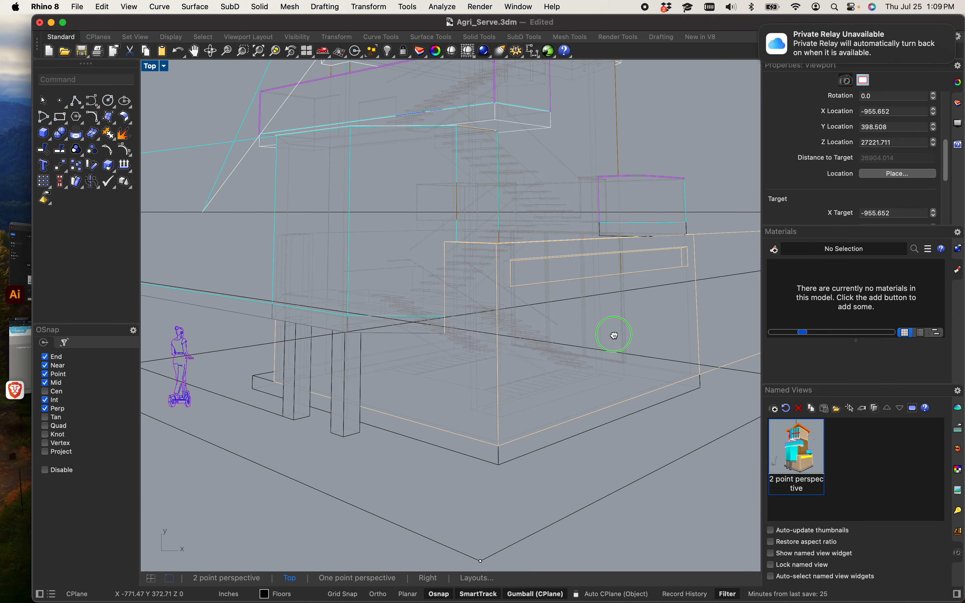
scroll(629, 356, "down", 10)
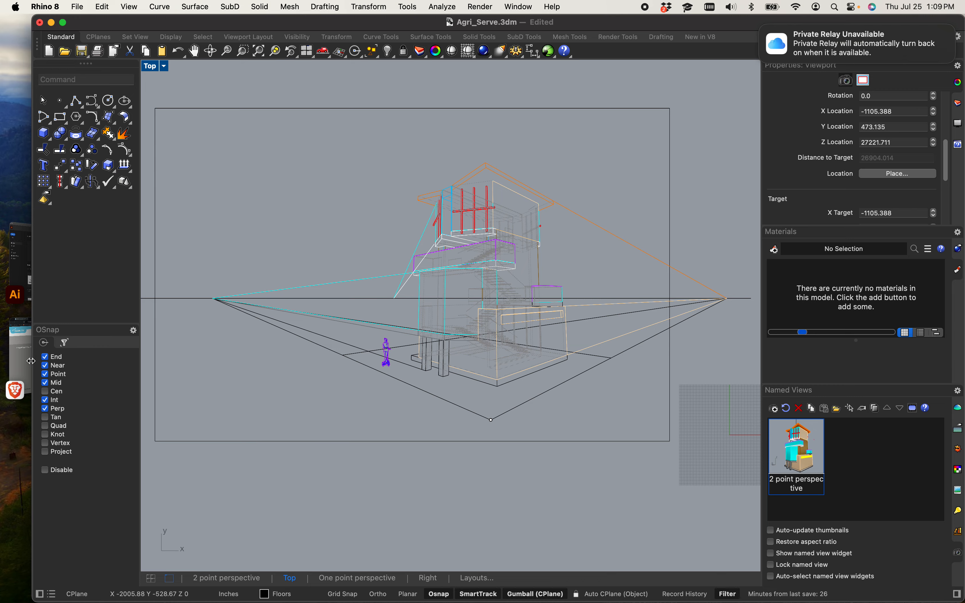
left_click(20, 358)
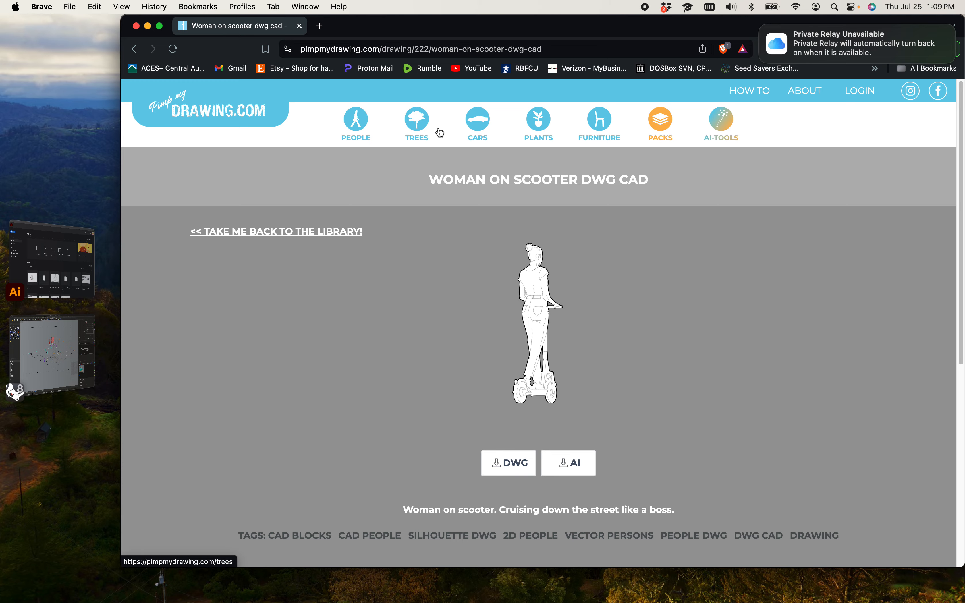
left_click(422, 128)
scroll(422, 244, "down", 5)
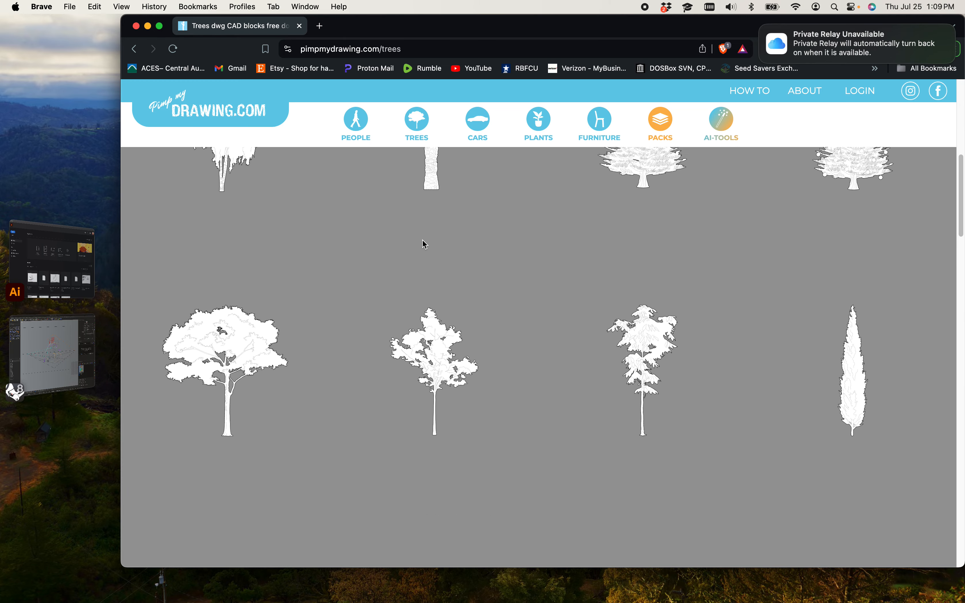
scroll(494, 249, "down", 5)
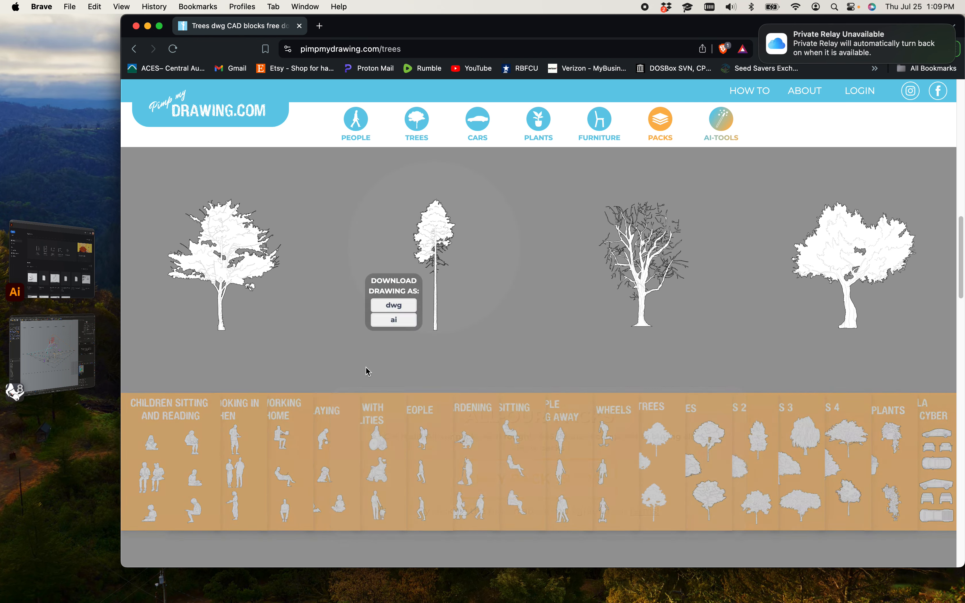
mouse_move(802, 293)
scroll(431, 407, "up", 10)
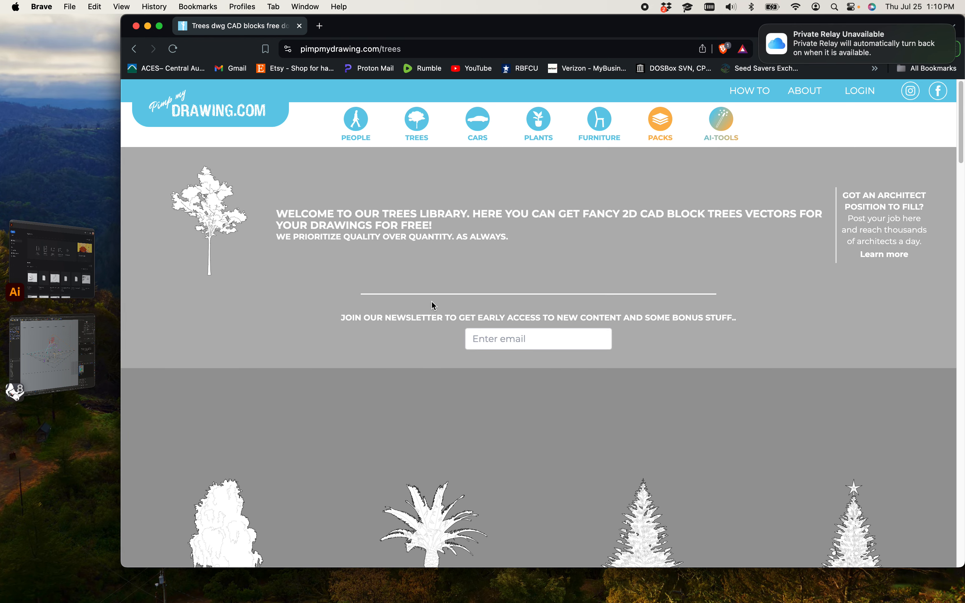
scroll(274, 250, "down", 10)
mouse_move(243, 388)
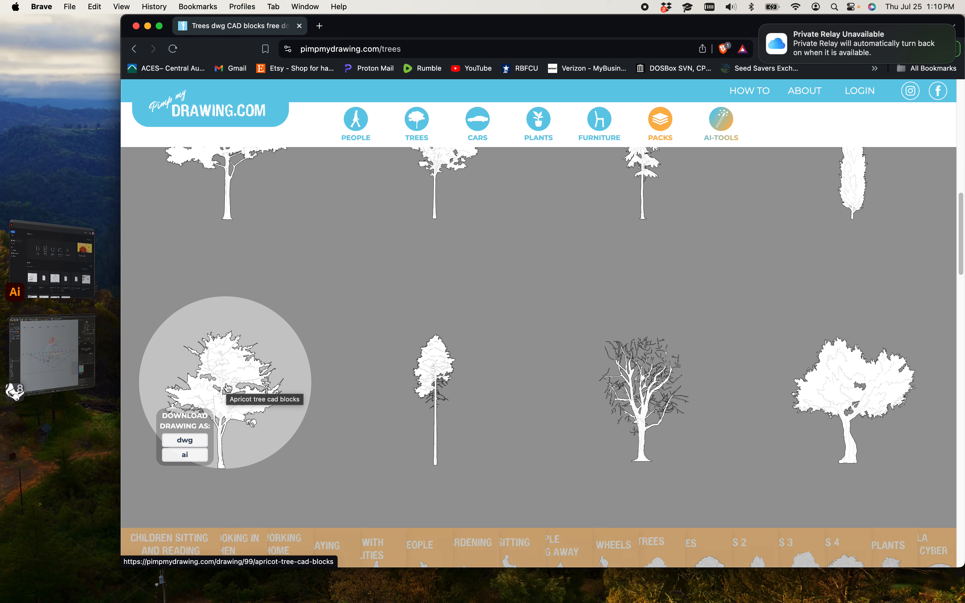
left_click(148, 26)
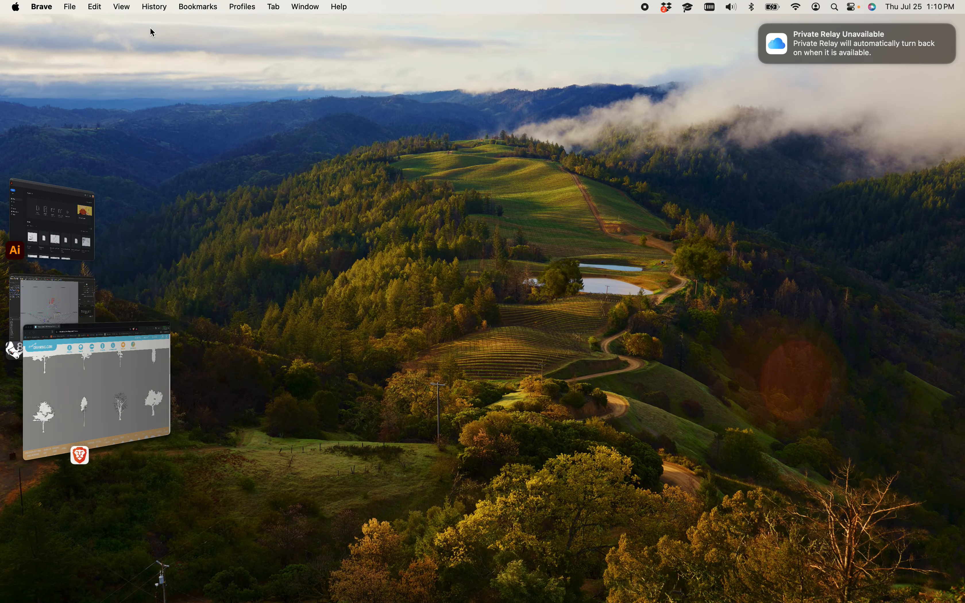
left_click(69, 315)
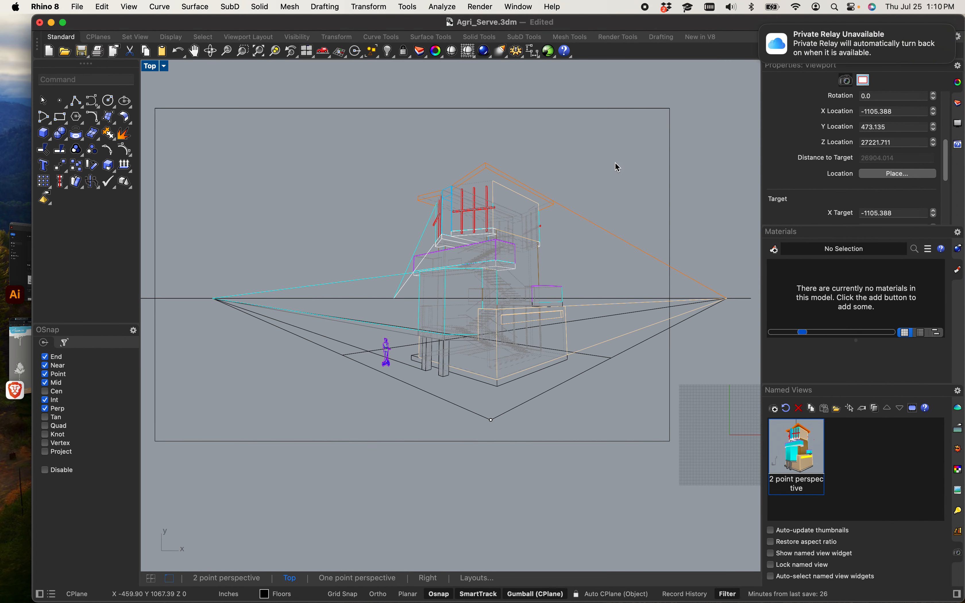
Step: Draw a 96' by 144' rectangle in plan view below the perspective drawing
scroll(630, 159, "down", 3)
scroll(601, 196, "up", 3)
scroll(525, 250, "up", 3)
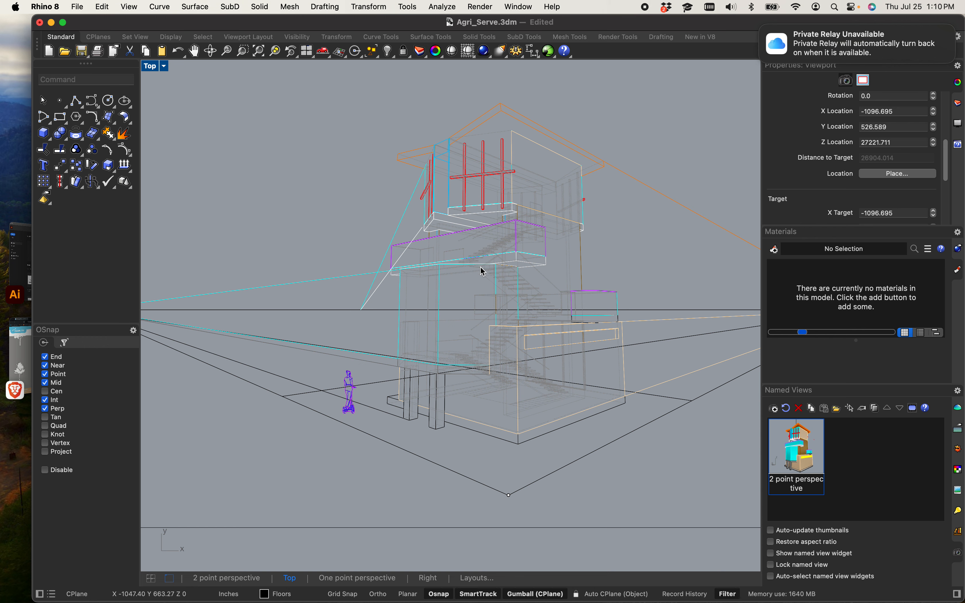
scroll(483, 271, "down", 5)
right_click_drag(662, 221, 513, 265)
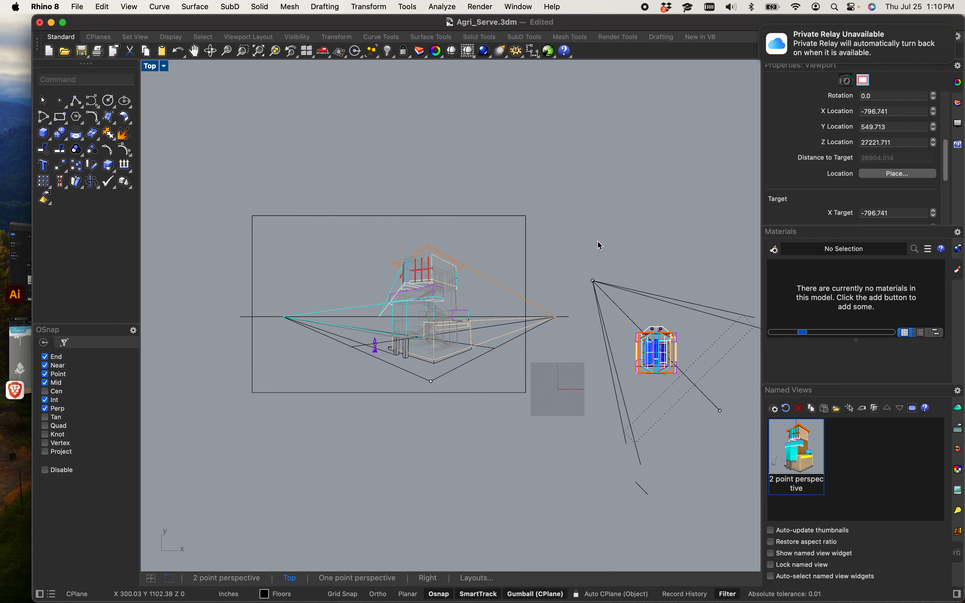
scroll(600, 245, "down", 5)
right_click_drag(601, 276, 546, 270)
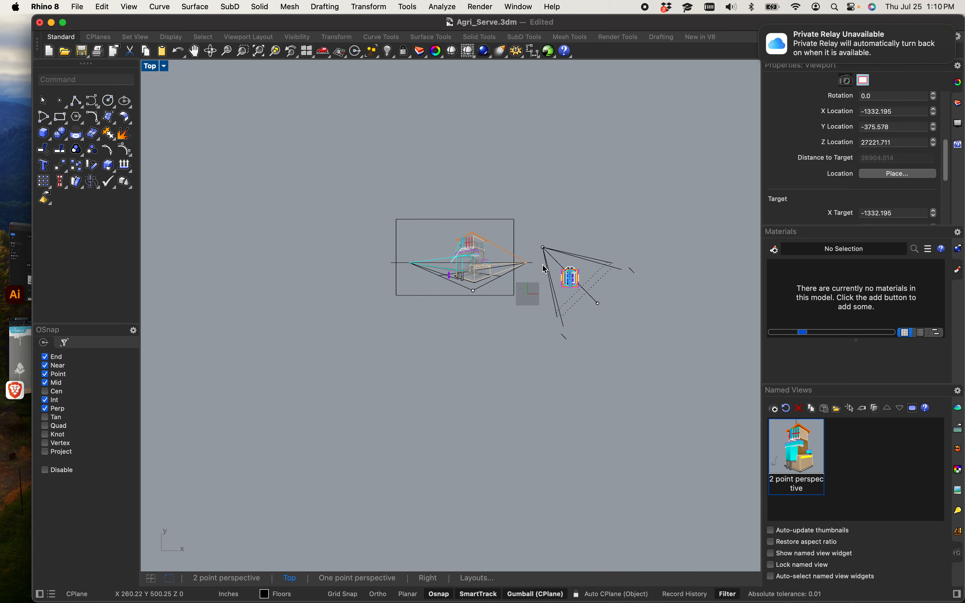
type("rec")
key("Return")
scroll(540, 291, "down", 8)
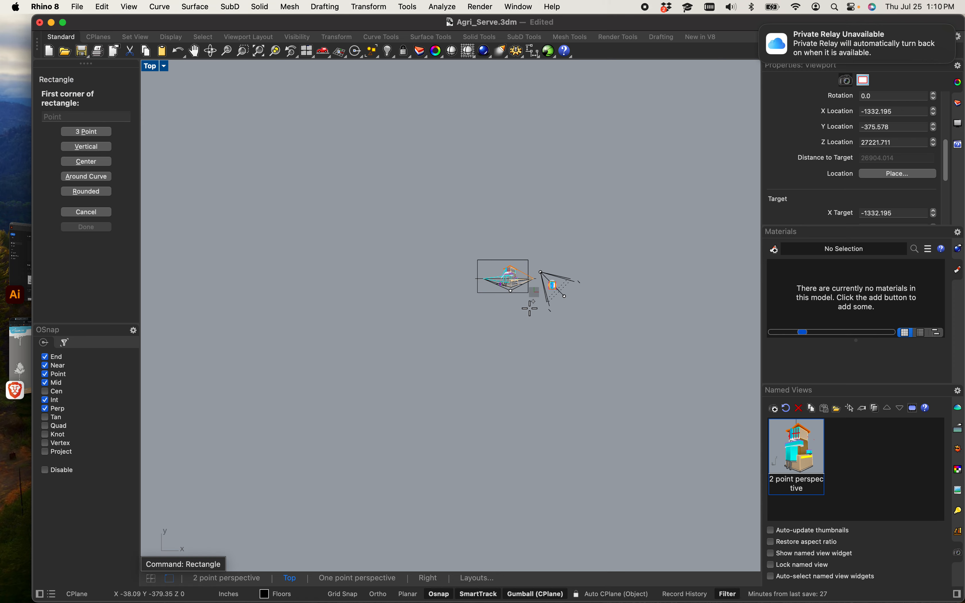
right_click_drag(525, 337, 390, 401)
scroll(439, 329, "up", 8)
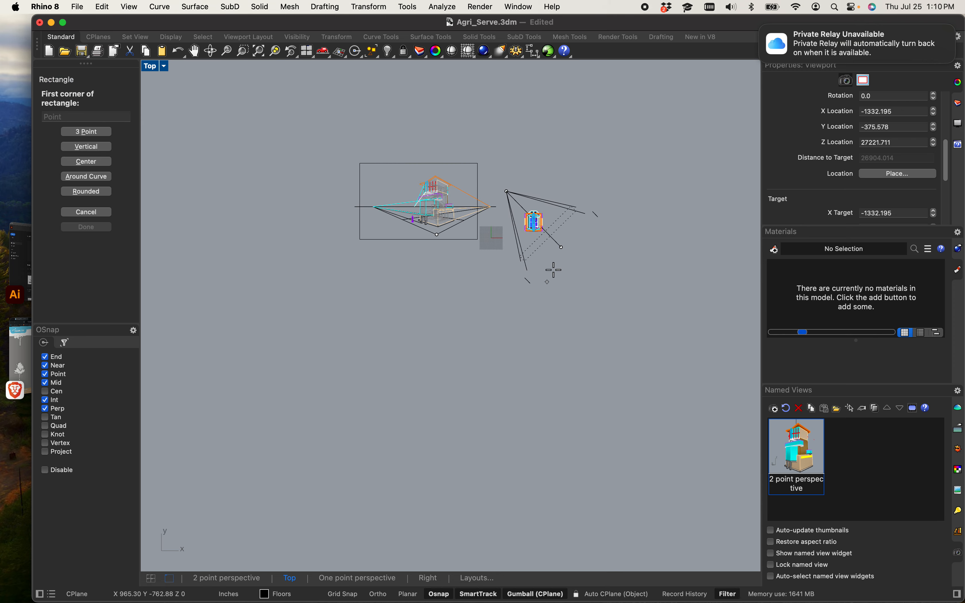
scroll(553, 270, "up", 8)
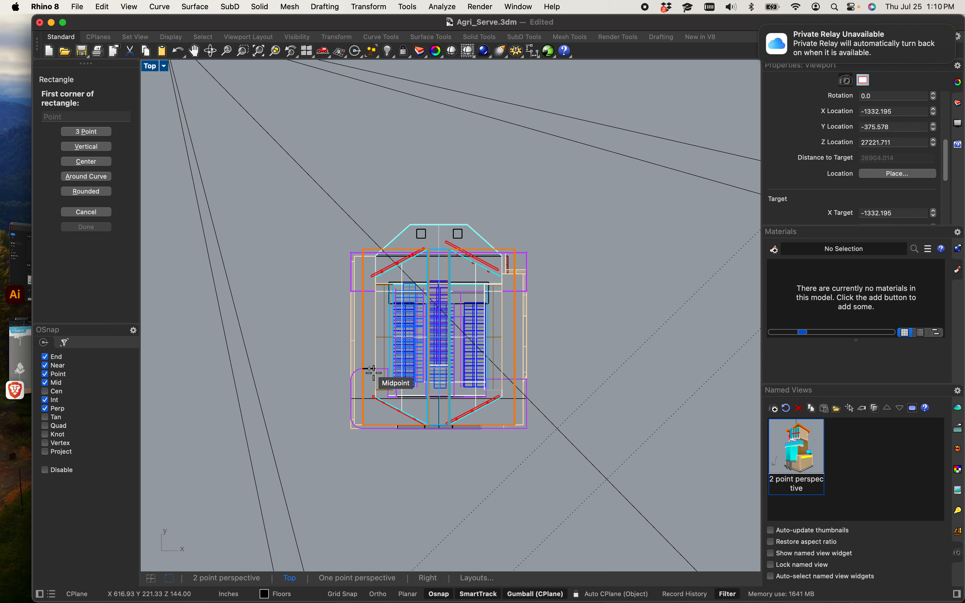
scroll(405, 291, "down", 5)
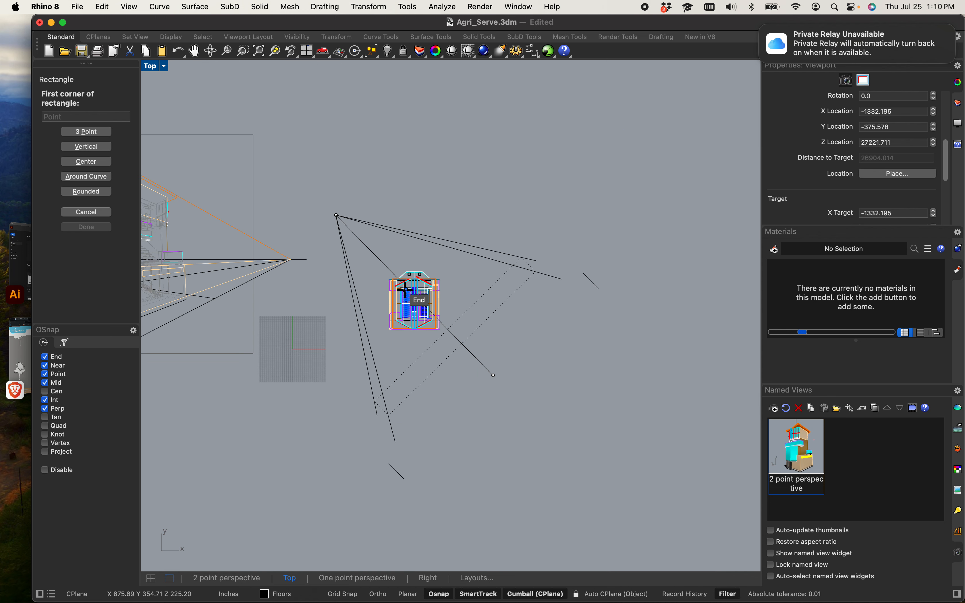
scroll(404, 290, "down", 3)
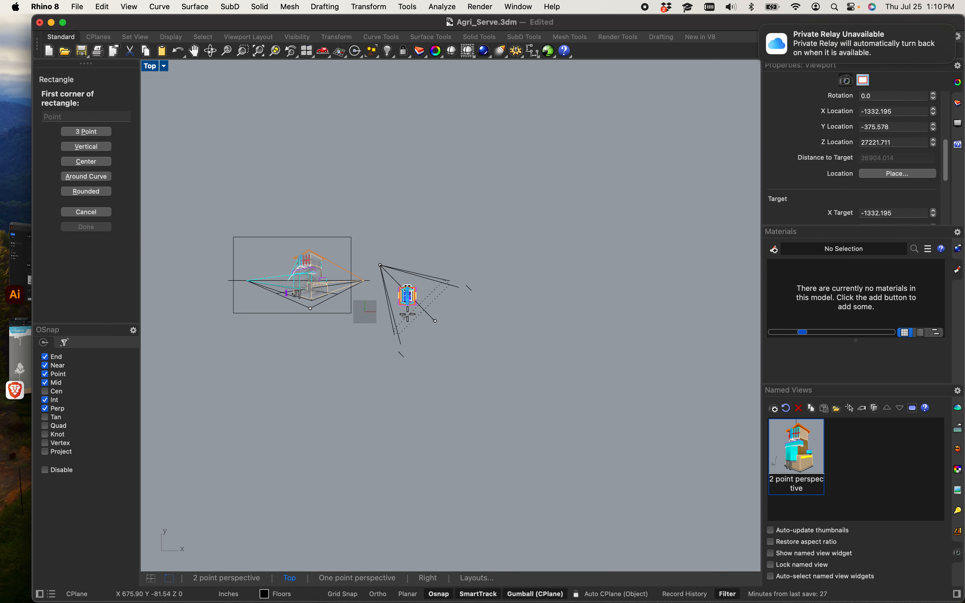
scroll(412, 302, "up", 5)
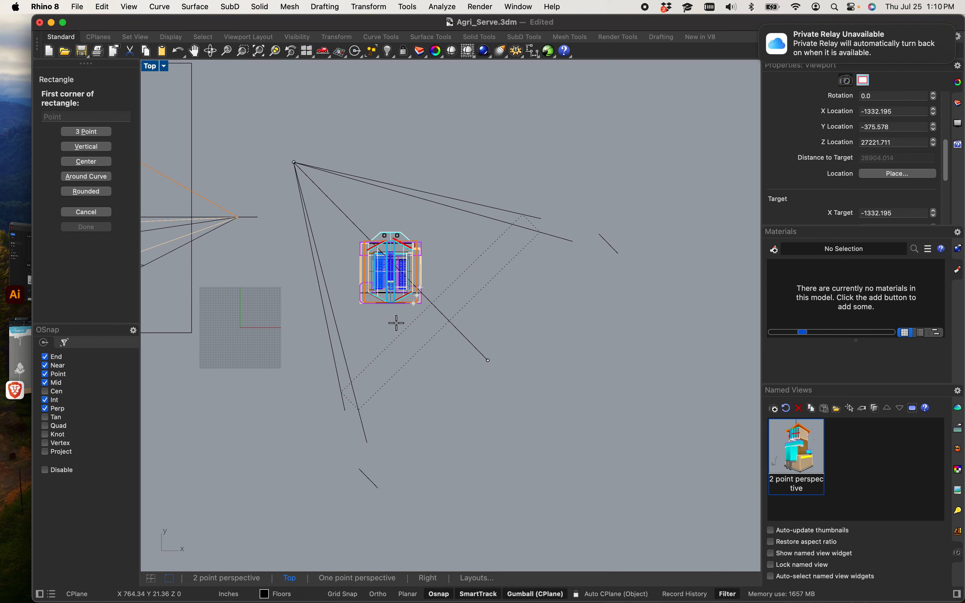
scroll(396, 324, "down", 10)
right_click_drag(321, 383, 486, 322)
scroll(388, 419, "up", 4)
right_click_drag(390, 420, 362, 435)
left_click(330, 461)
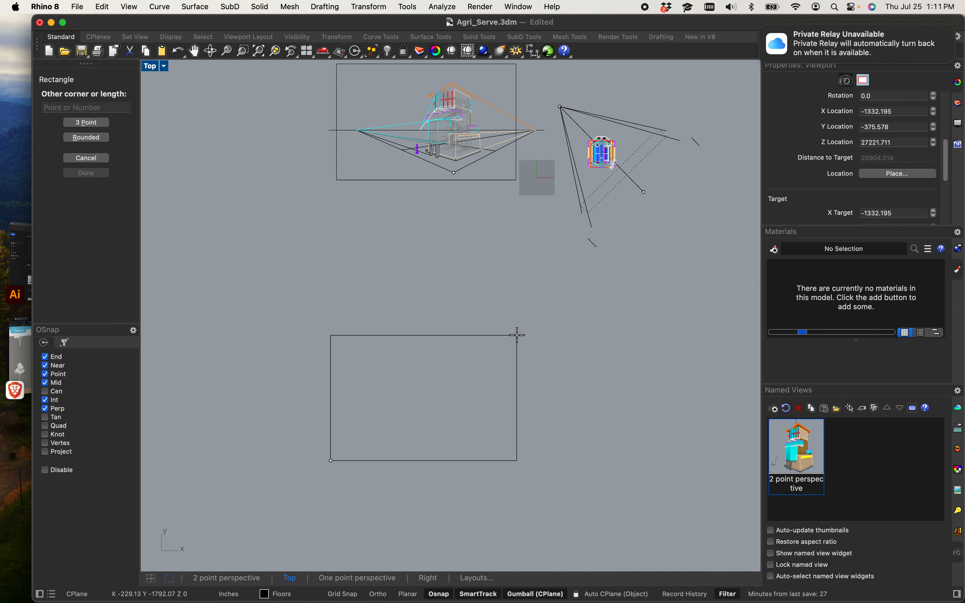
type("96'")
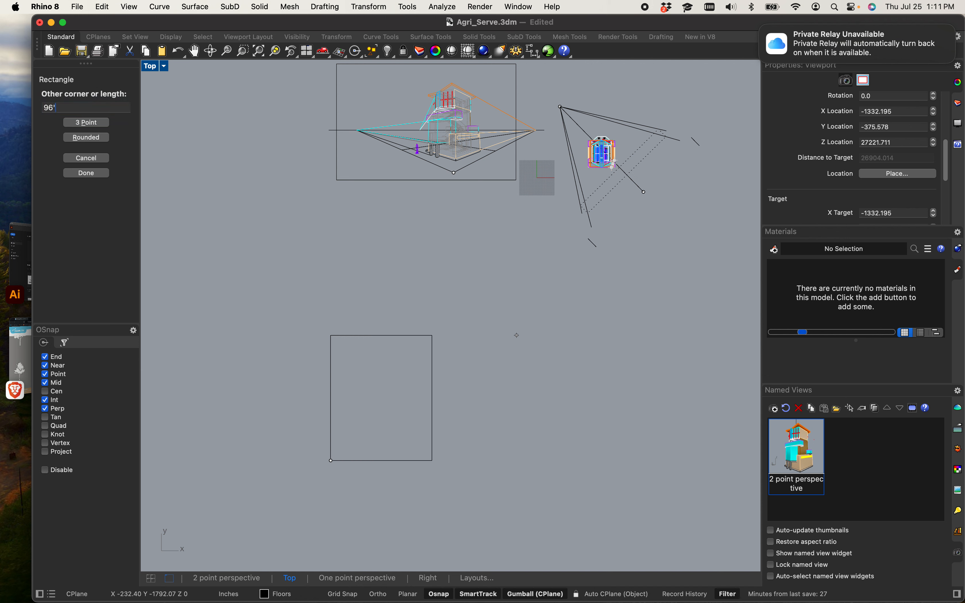
key("Return")
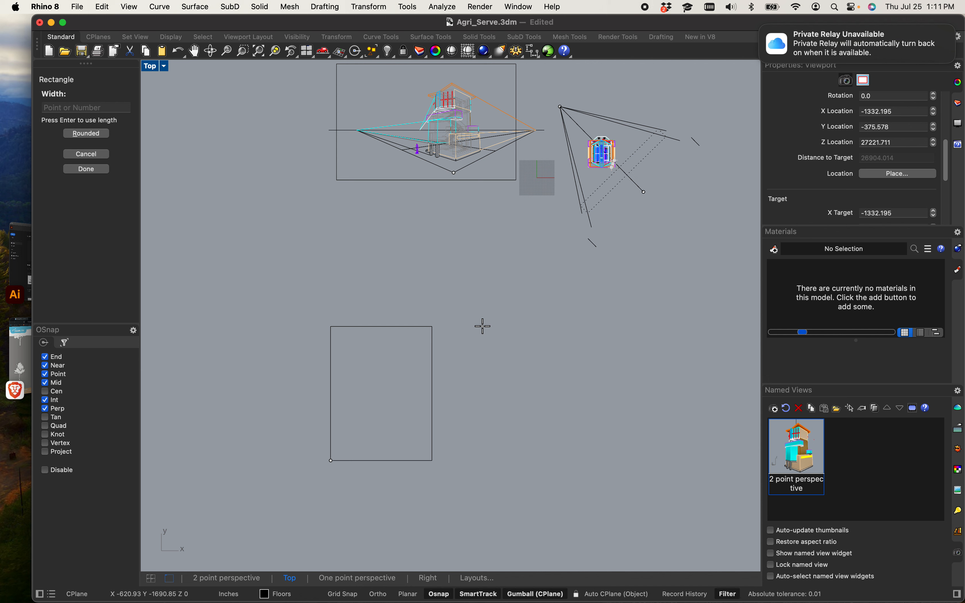
type("144'")
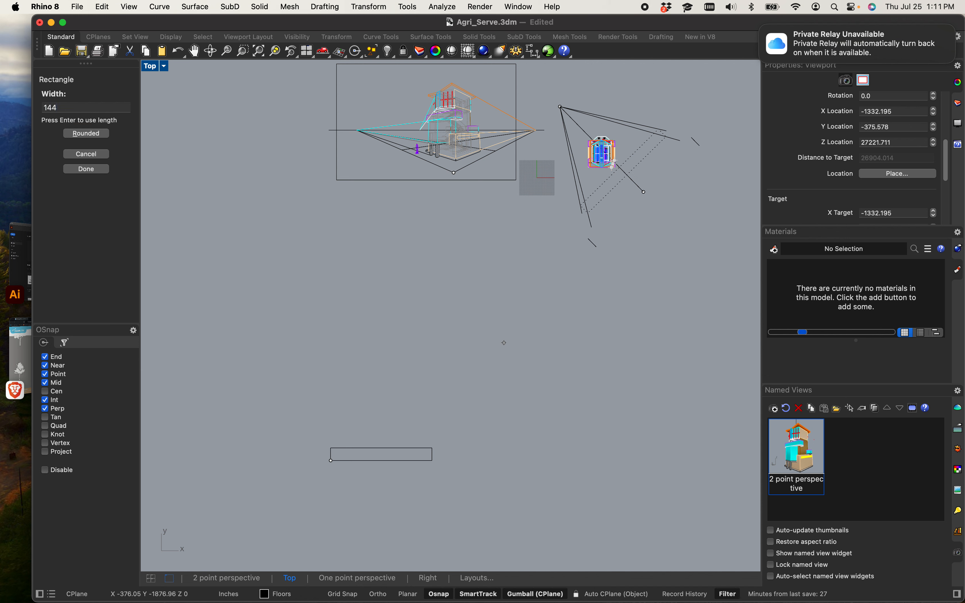
key("Return")
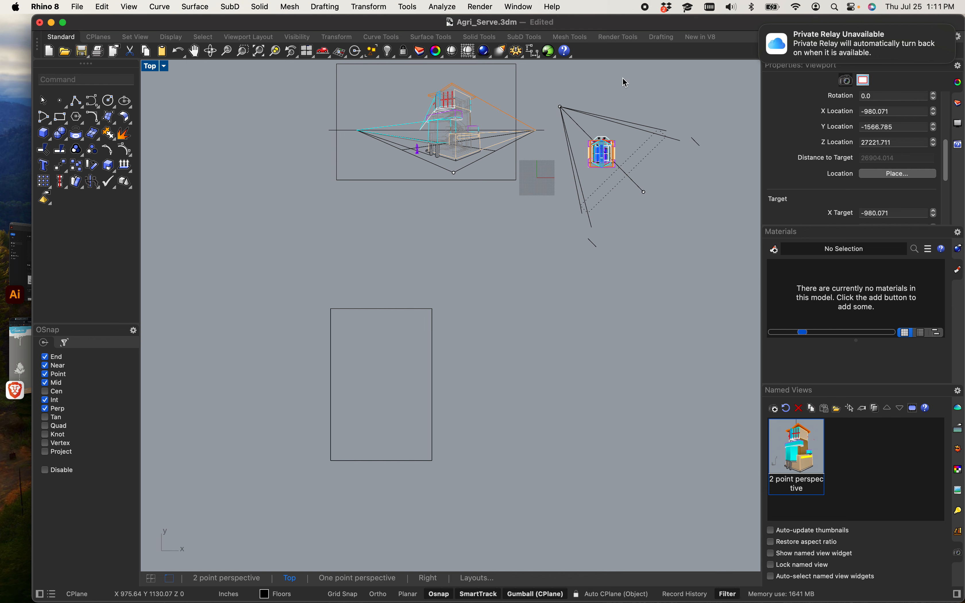
Step: Select the two-point perspective drawing and shift it slightly to the left
scroll(598, 124, "up", 5)
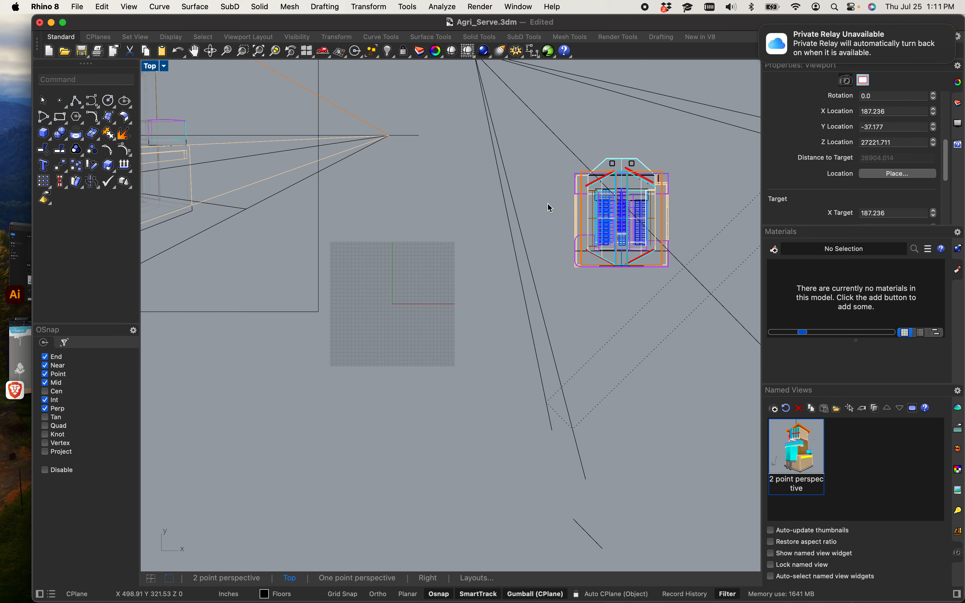
scroll(510, 344, "down", 5)
scroll(472, 382, "down", 3)
scroll(479, 355, "up", 5)
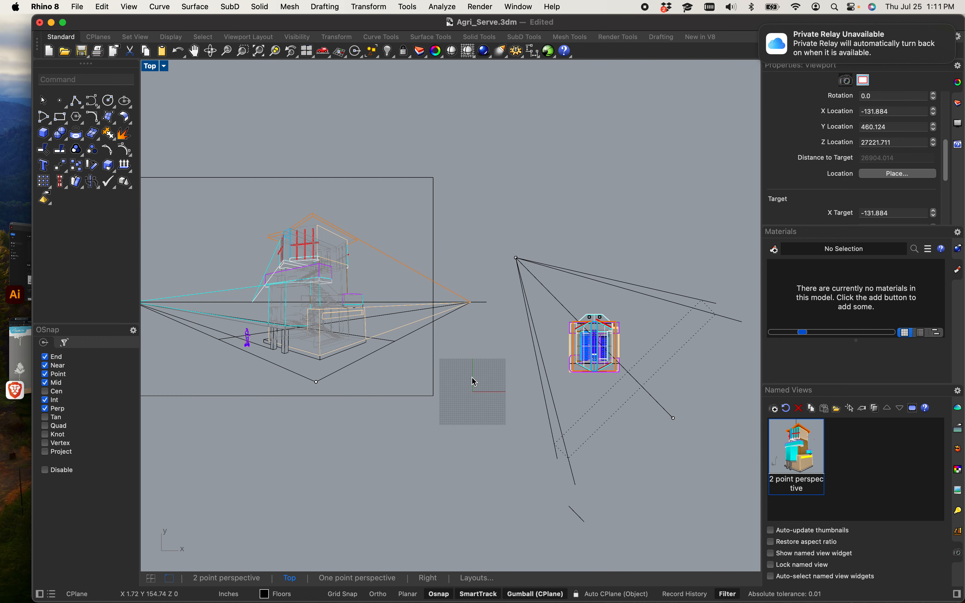
scroll(474, 387, "down", 2)
left_click_drag(230, 248, 495, 417)
mouse_move(415, 332)
left_mouse_down()
mouse_move(346, 338)
mouse_move(356, 362)
left_mouse_up()
left_click(337, 503)
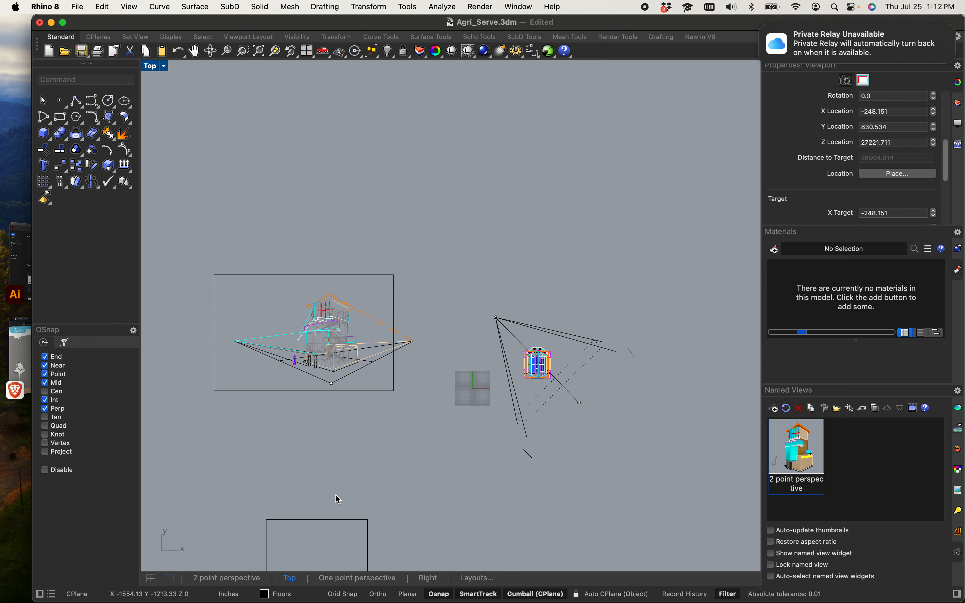
scroll(348, 442, "down", 3)
scroll(345, 439, "down", 4)
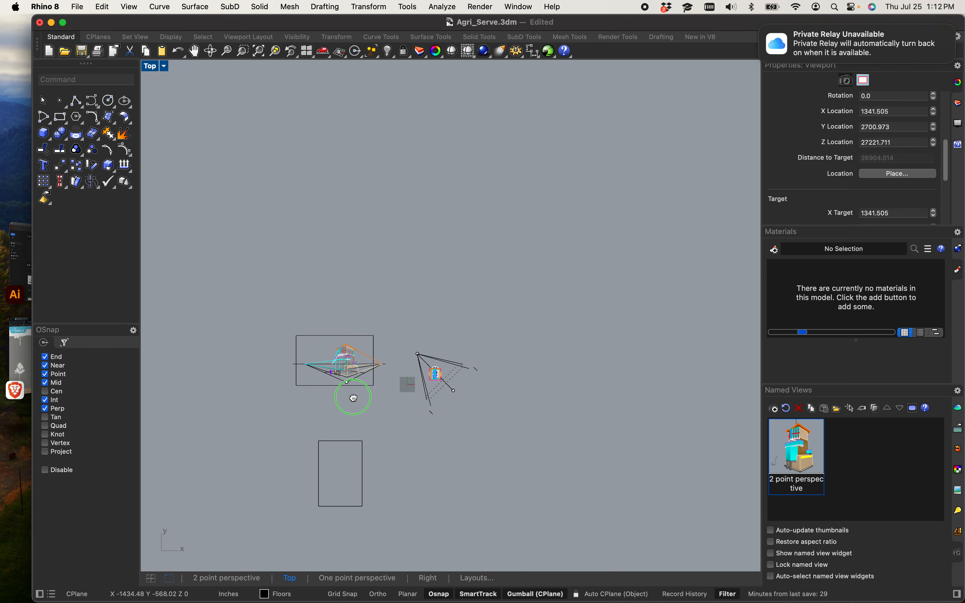
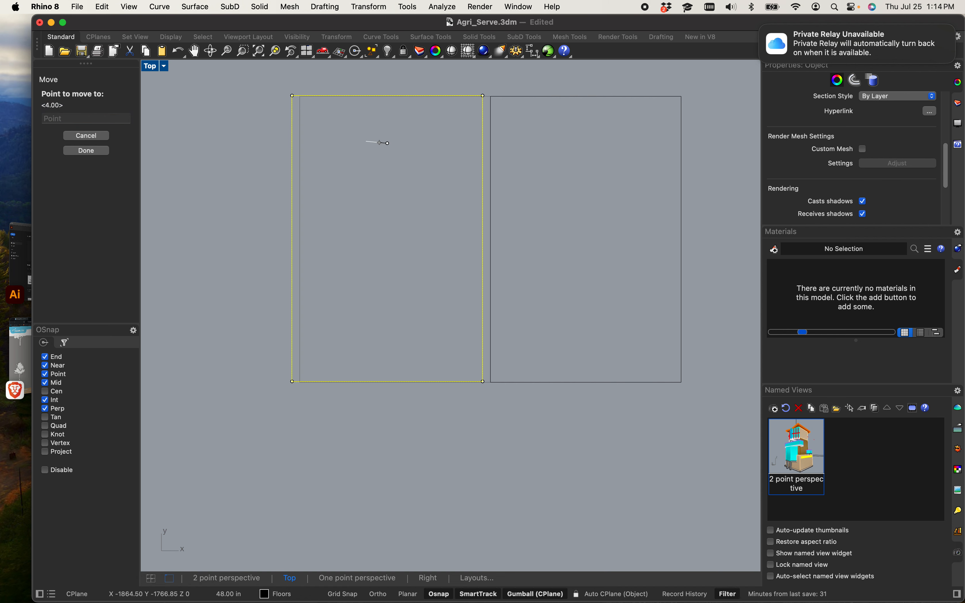
Step: Place the moved rectangle just left of the other rectangle, leaving a small gap between them
left_click(380, 142)
key("Escape")
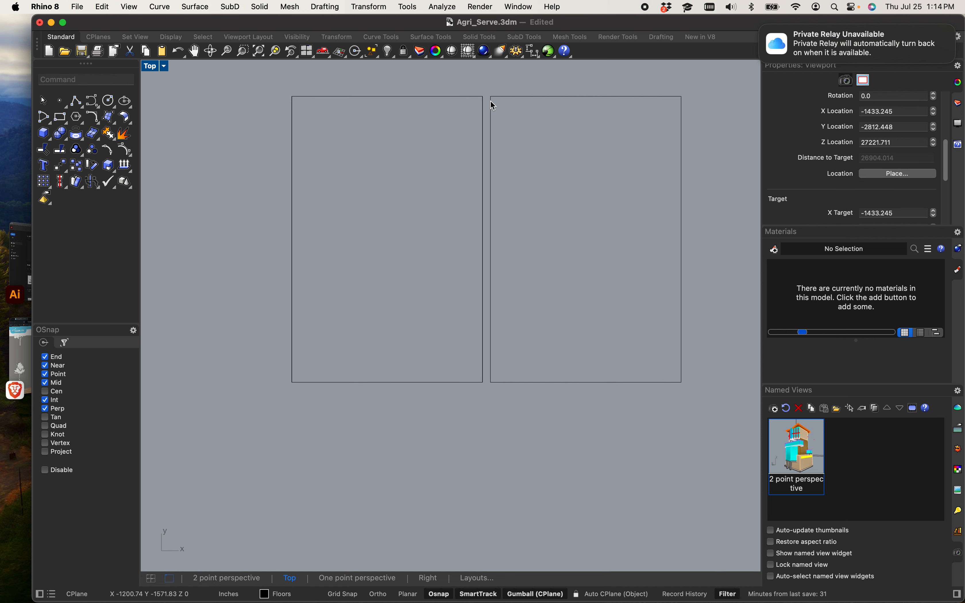
scroll(491, 102, "up", 5)
scroll(446, 140, "down", 4)
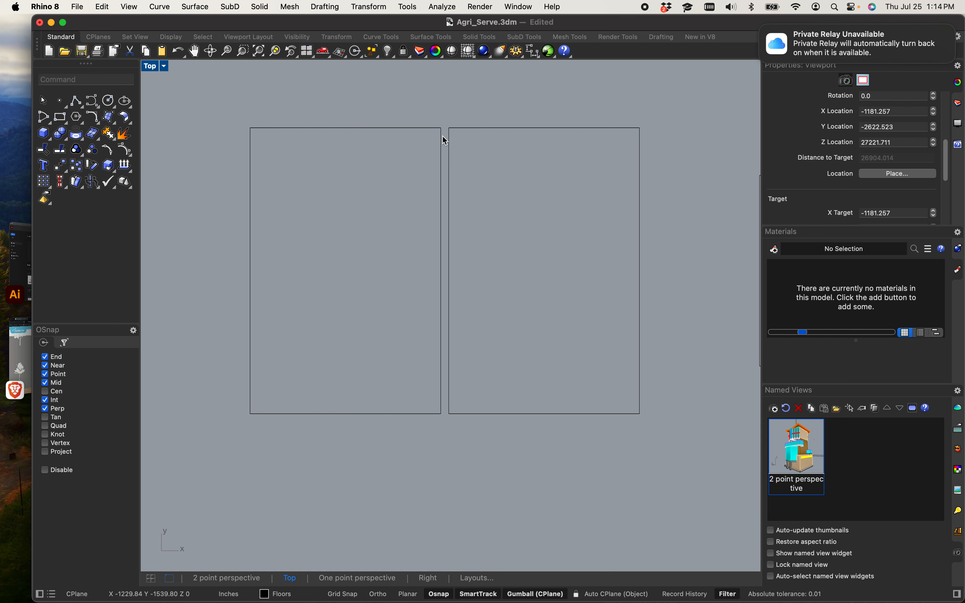
scroll(398, 235, "down", 10)
right_click_drag(414, 215, 399, 311)
scroll(388, 136, "up", 2)
scroll(390, 140, "up", 2)
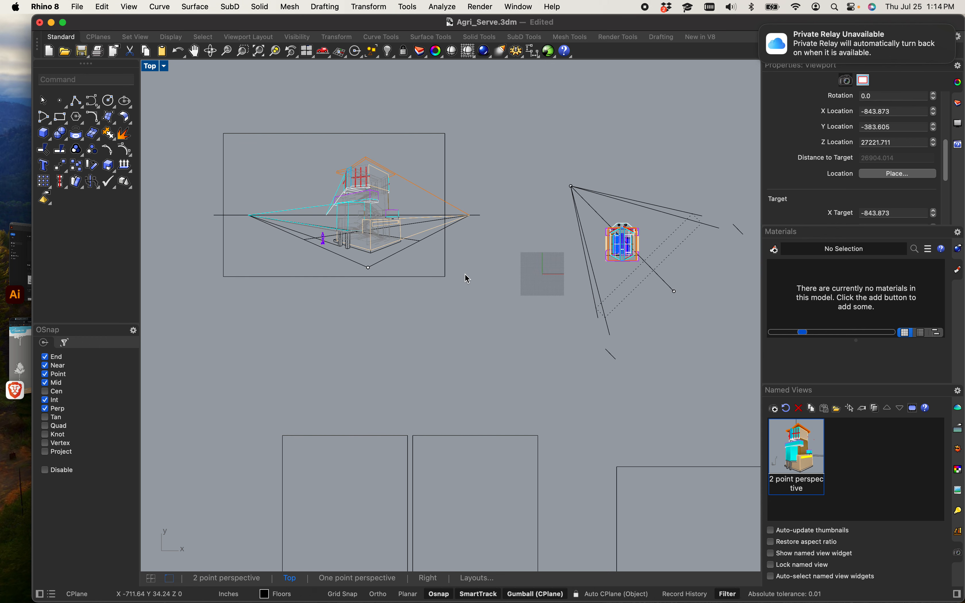
left_click_drag(368, 224, 176, 89)
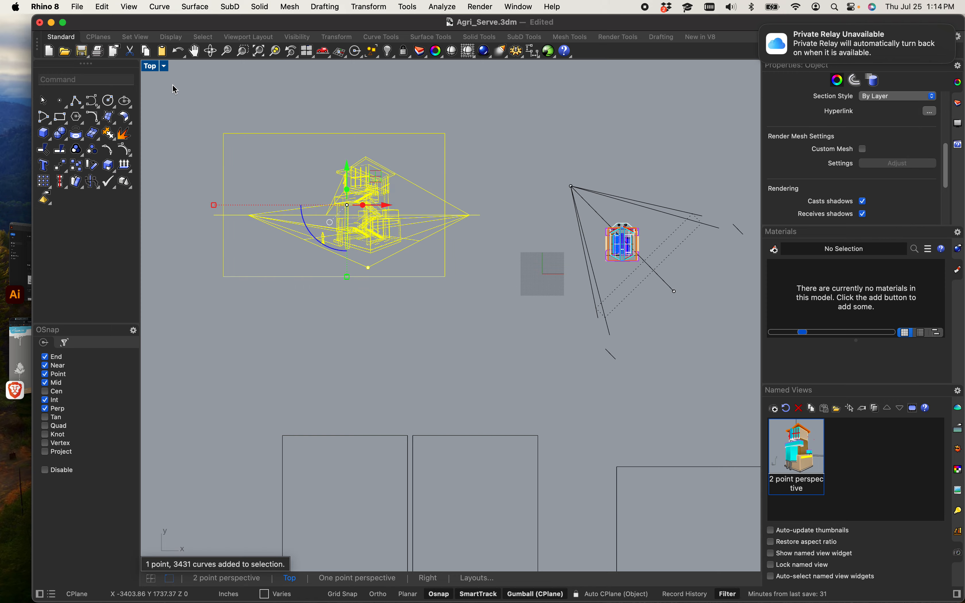
type("copy")
key("Return")
left_click(380, 290)
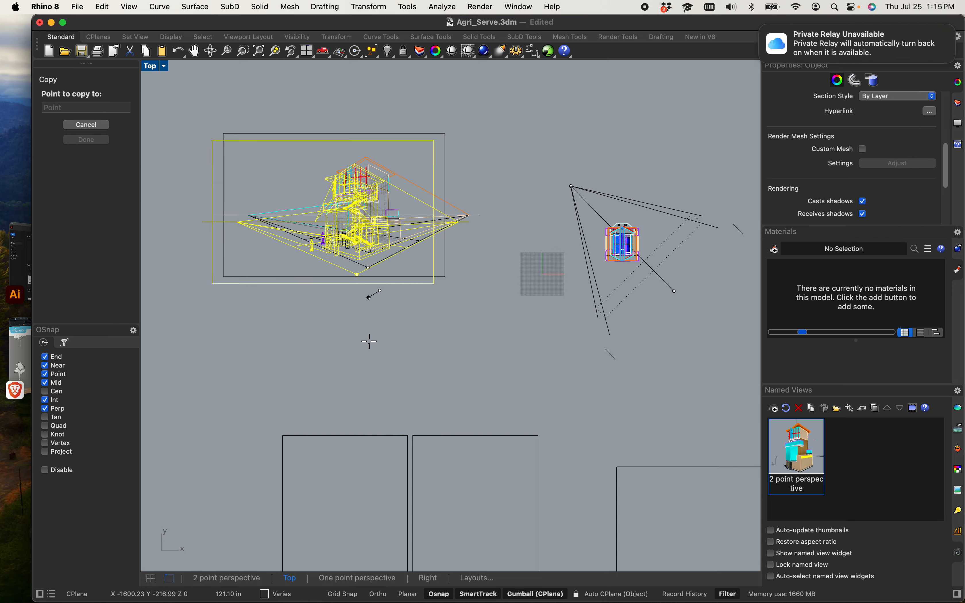
scroll(368, 385, "down", 8)
scroll(402, 466, "up", 5)
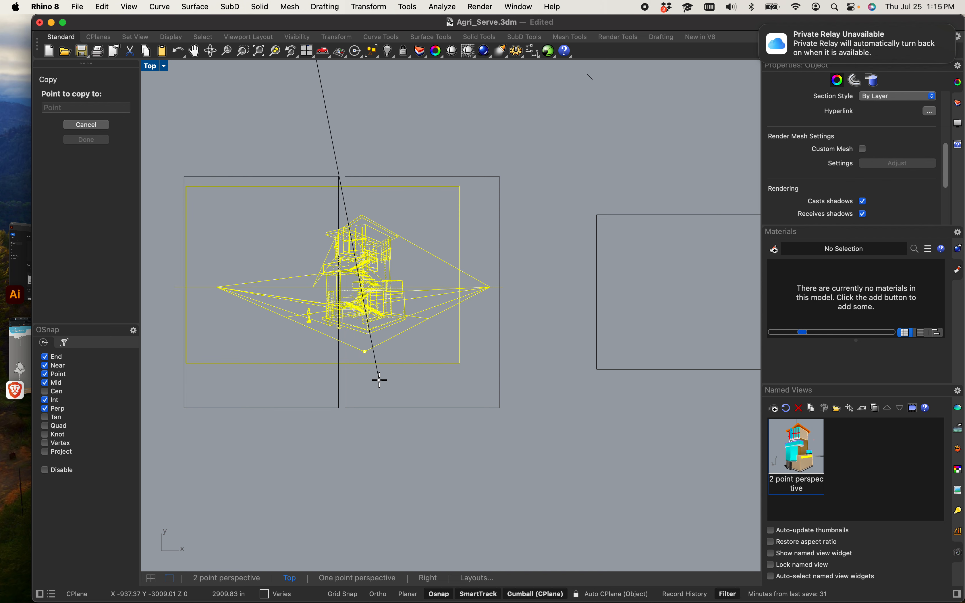
scroll(582, 511, "down", 3)
scroll(491, 460, "up", 5)
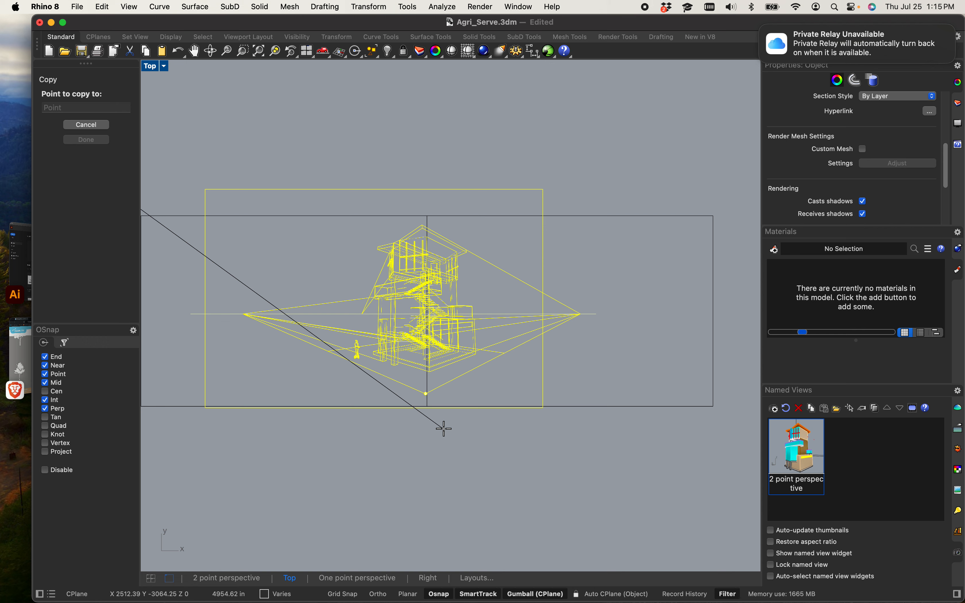
scroll(443, 429, "down", 6)
scroll(452, 451, "up", 2)
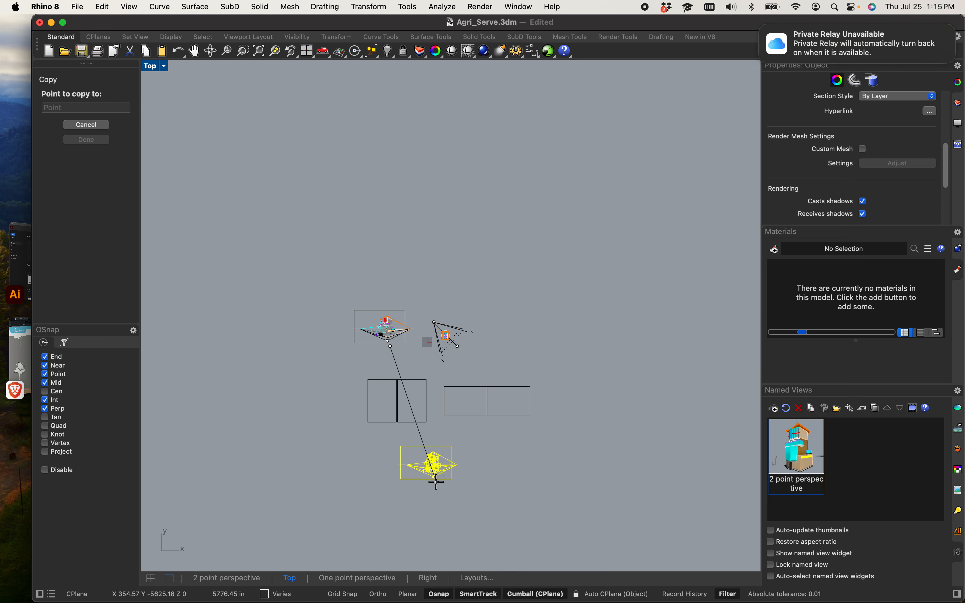
key("Escape")
key("Escape")
Step: Copy the two-point perspective drawing to a spot below the original, left of the layout rectangles
scroll(419, 454, "up", 5)
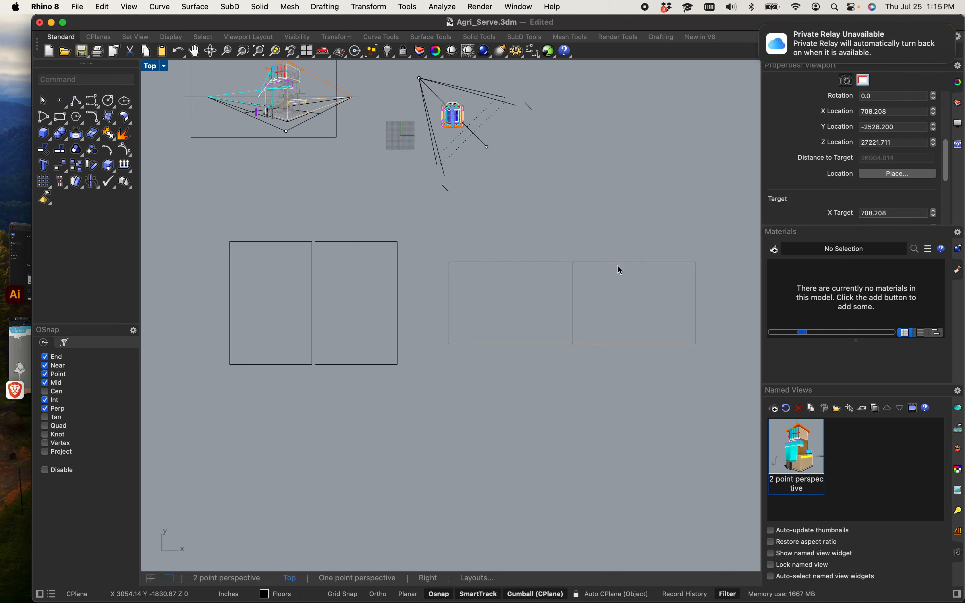
scroll(540, 237, "down", 8)
right_click_drag(540, 235, 501, 277)
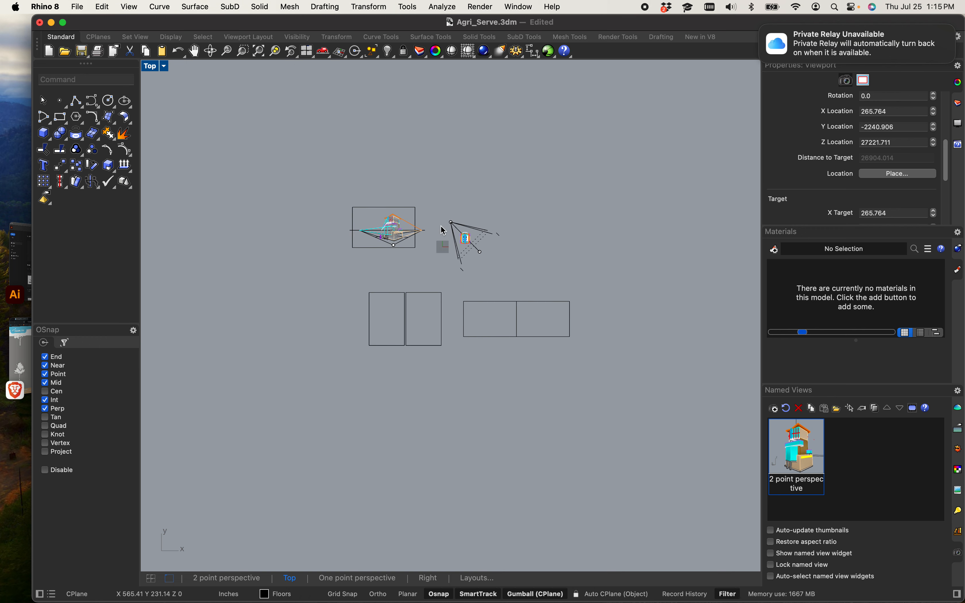
scroll(443, 230, "up", 10)
right_click_drag(448, 293, 452, 231)
scroll(447, 242, "down", 4)
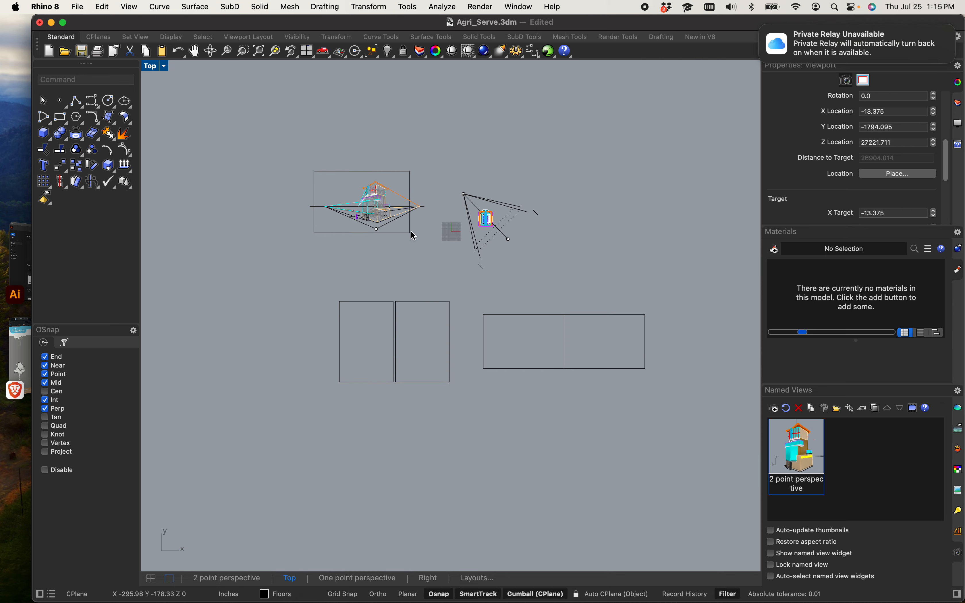
scroll(399, 221, "up", 8)
mouse_move(527, 300)
left_mouse_down()
mouse_move(252, 108)
mouse_move(146, 97)
mouse_move(270, 112)
left_mouse_up()
type("c")
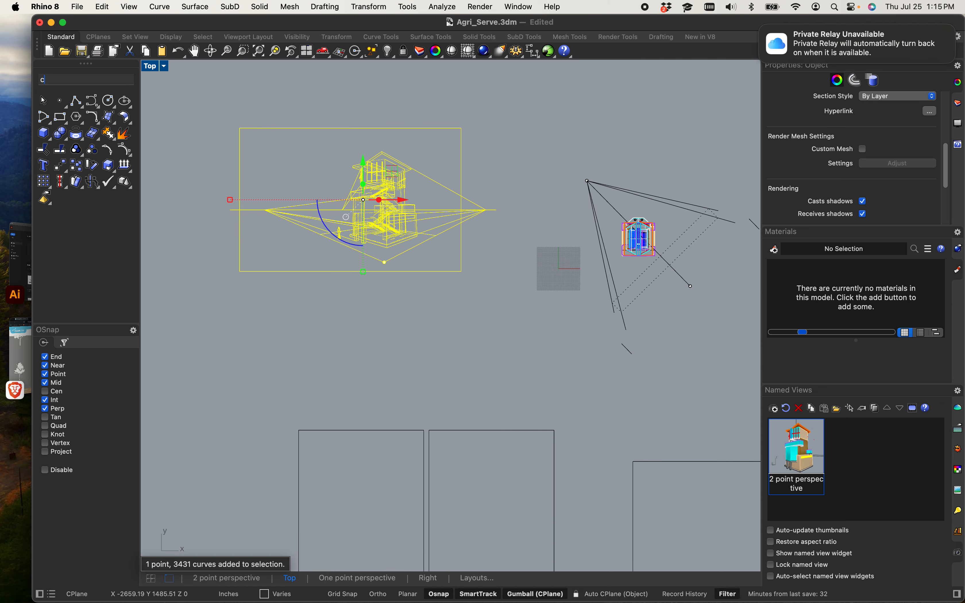
type("opy")
key("Return")
left_click(348, 319)
scroll(303, 318, "down", 8)
right_click_drag(289, 349, 557, 232)
left_click(377, 376)
key("Escape")
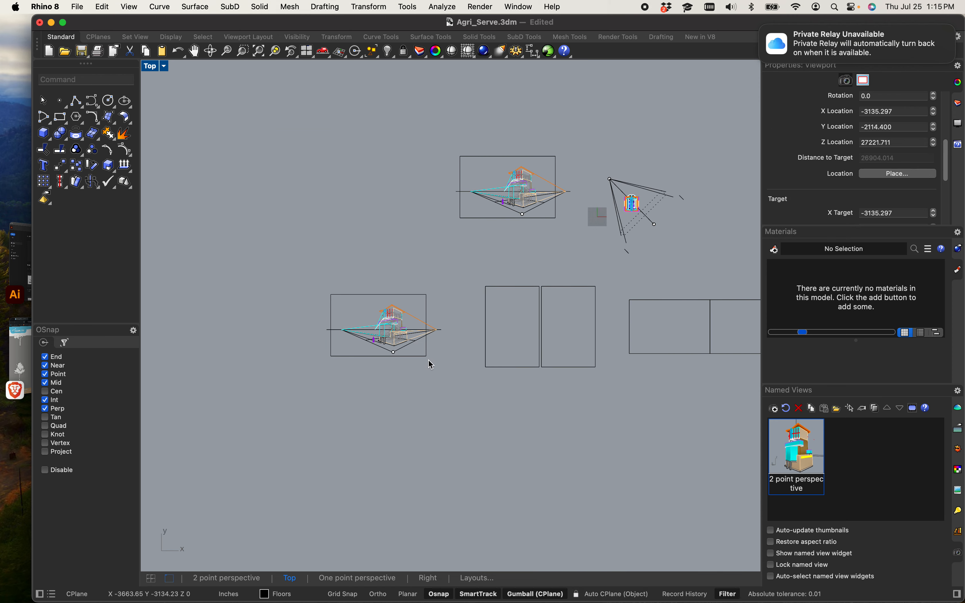
Step: Move the copied perspective drawing onto the right layout rectangle
scroll(430, 364, "up", 5)
mouse_move(450, 379)
left_mouse_down()
mouse_move(254, 217)
mouse_move(173, 179)
left_mouse_up()
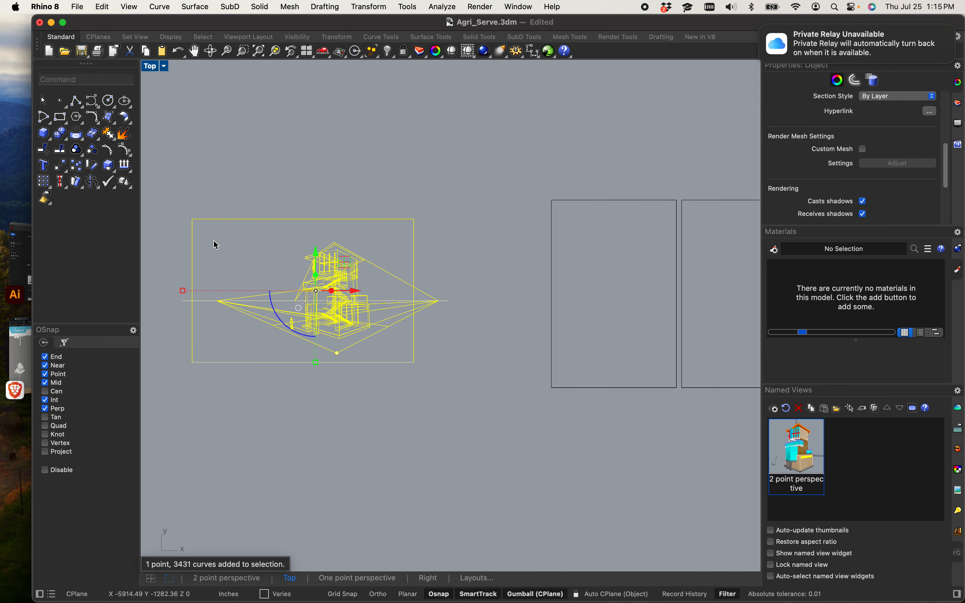
mouse_move(316, 361)
left_mouse_down()
mouse_move(317, 322)
mouse_move(491, 303)
mouse_move(550, 301)
mouse_move(663, 327)
mouse_move(638, 332)
mouse_move(728, 329)
mouse_move(540, 376)
mouse_move(463, 382)
mouse_move(522, 407)
left_mouse_up()
Step: Delete the frame rectangle surrounding the copied perspective drawing
scroll(664, 328, "down", 8)
scroll(725, 329, "up", 10)
scroll(624, 356, "up", 6)
left_click(466, 326)
left_click(421, 283)
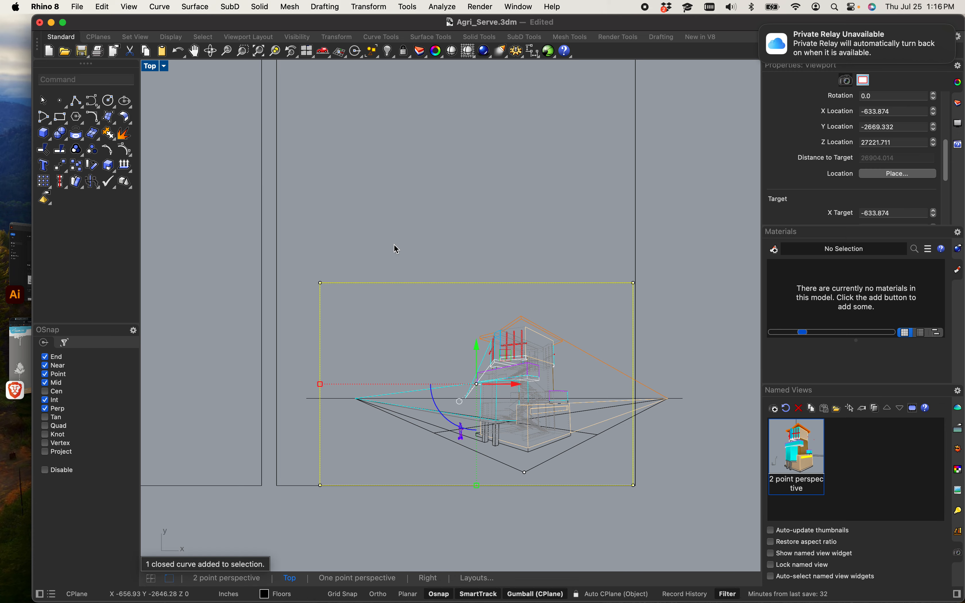
key("Delete")
Step: Reposition the copied perspective drawing near the bottom of the right layout rectangle
left_click_drag(221, 254, 715, 525)
scroll(543, 411, "down", 5)
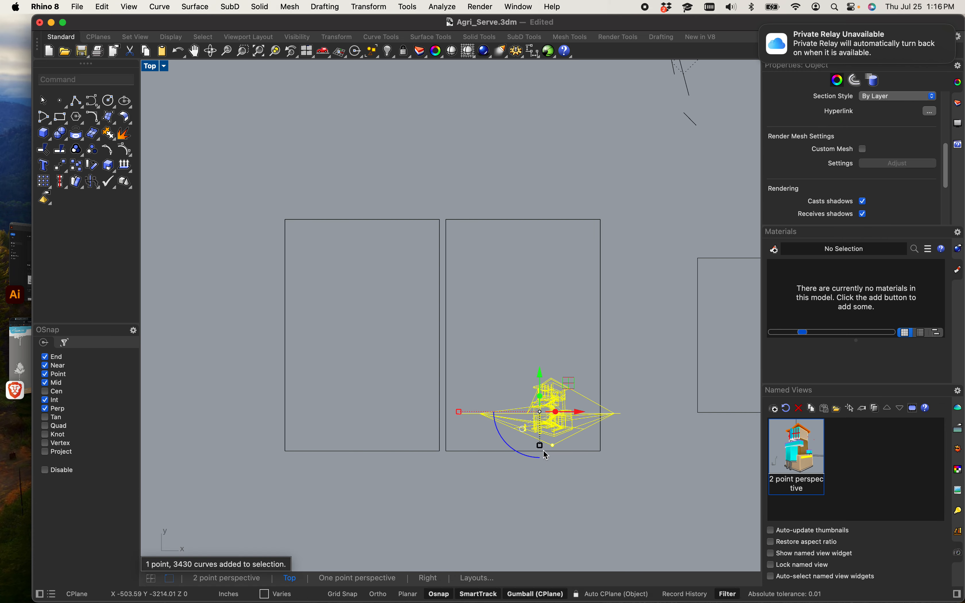
left_click_drag(540, 447, 544, 481, "shift")
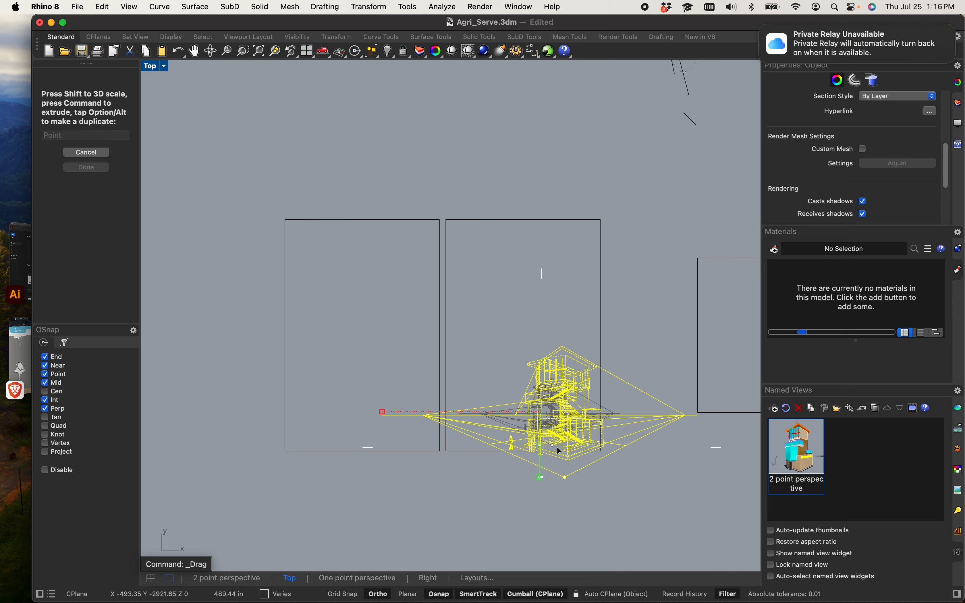
left_click_drag(566, 424, 530, 390)
left_click(633, 315)
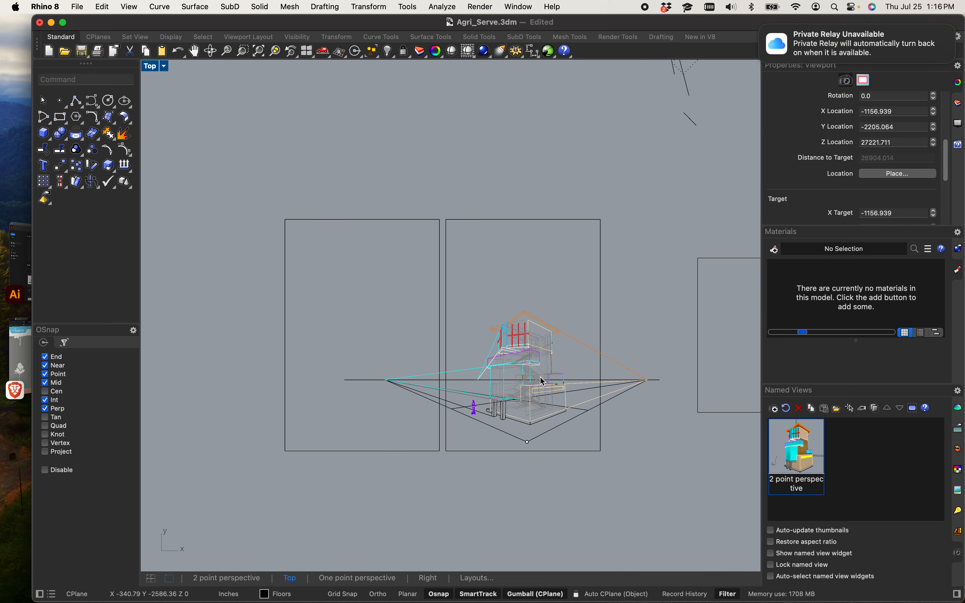
Step: Add the text 'title' at the upper-left corner of the left layout rectangle
scroll(510, 396, "up", 6)
scroll(432, 386, "down", 6)
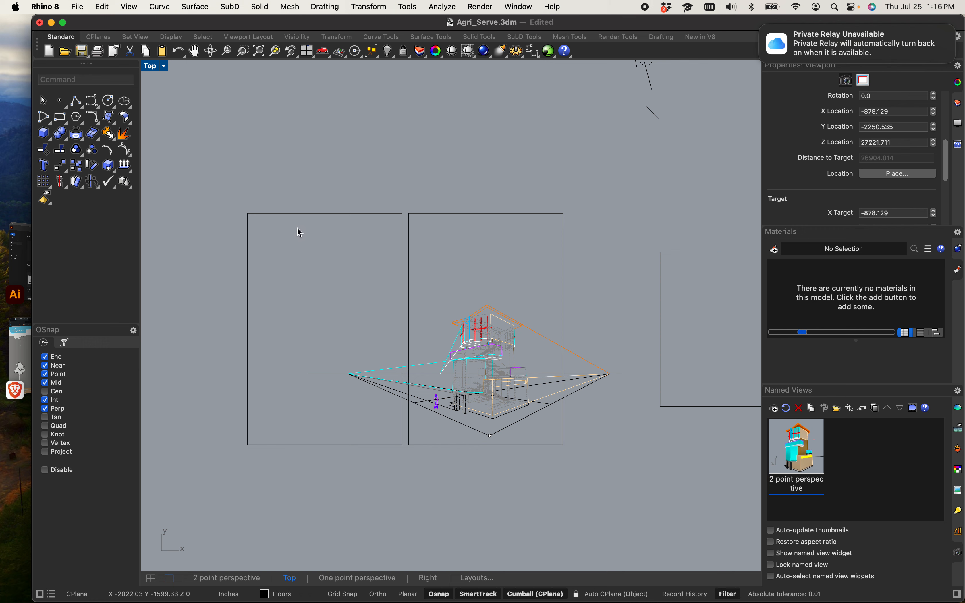
type("text")
key("Return")
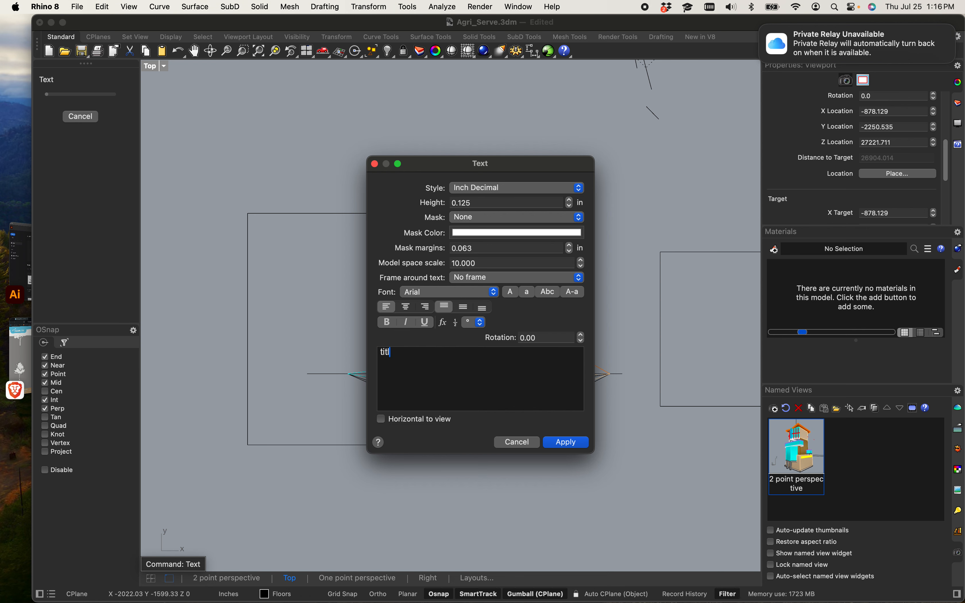
left_click(569, 443)
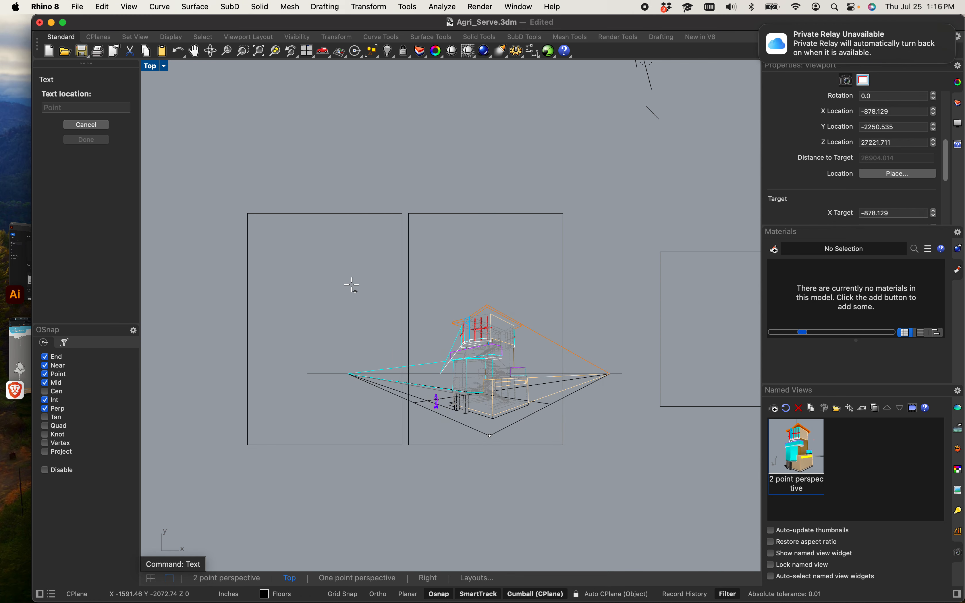
left_click(261, 233)
scroll(239, 219, "up", 2)
left_click_drag(203, 197, 295, 268)
scroll(313, 246, "up", 12)
left_click(333, 333)
scroll(334, 332, "down", 8)
left_click_drag(334, 295, 282, 270)
left_click(341, 339)
scroll(340, 338, "down", 12)
right_click_drag(316, 329, 269, 296)
scroll(314, 321, "up", 8)
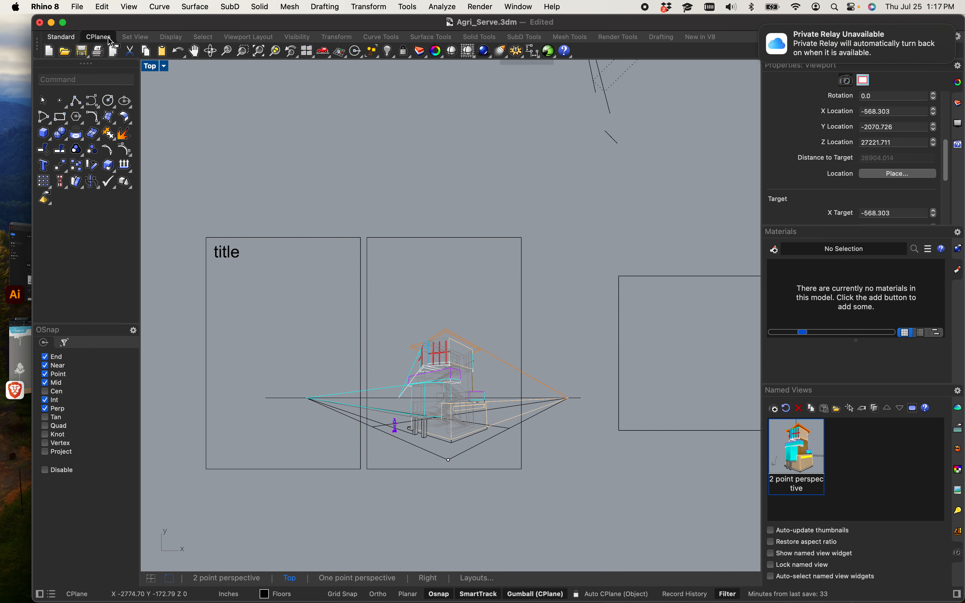
Step: Open the recent file Basic Rhino Command Template (1).3dm
left_click(78, 8)
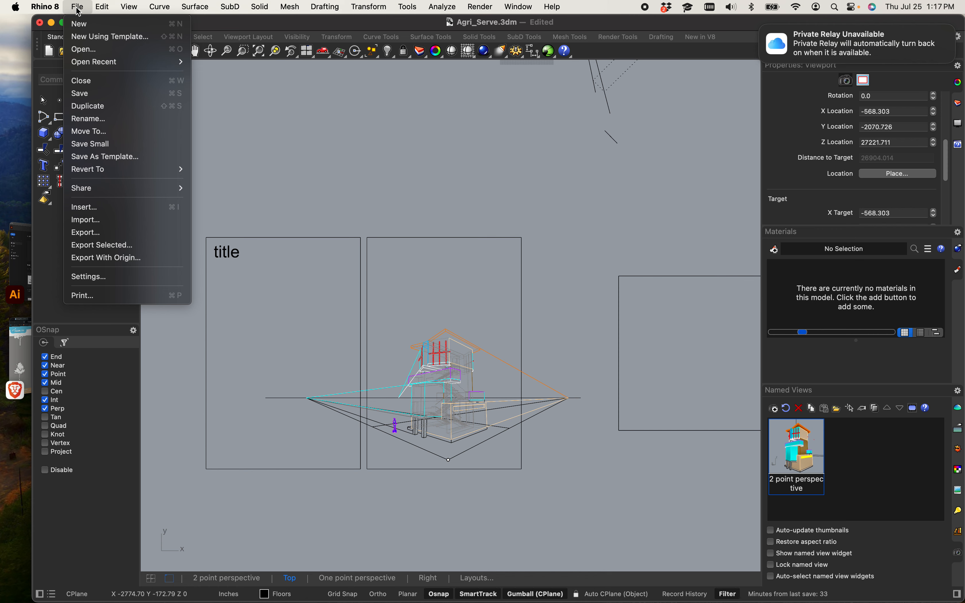
mouse_move(98, 61)
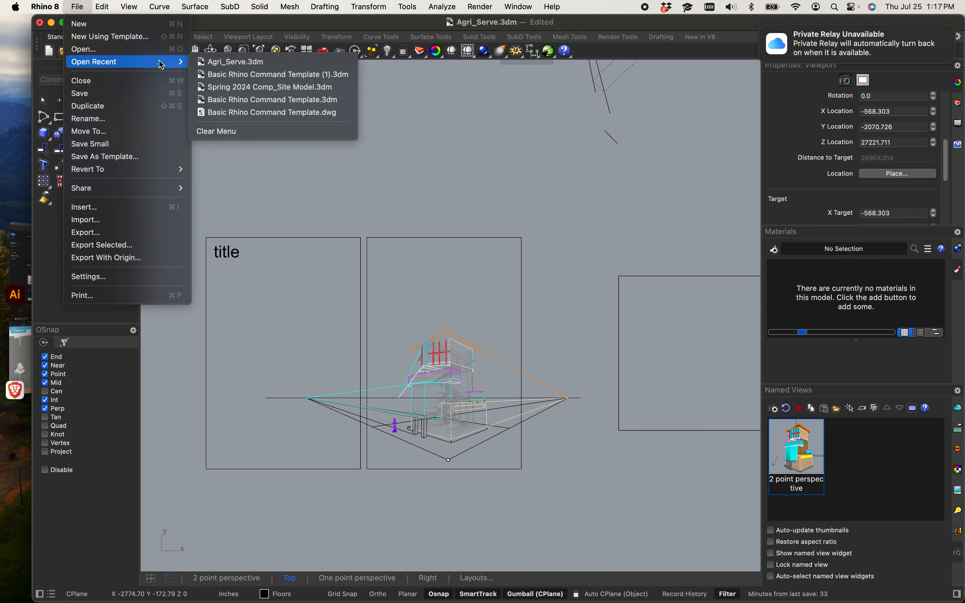
left_click(235, 75)
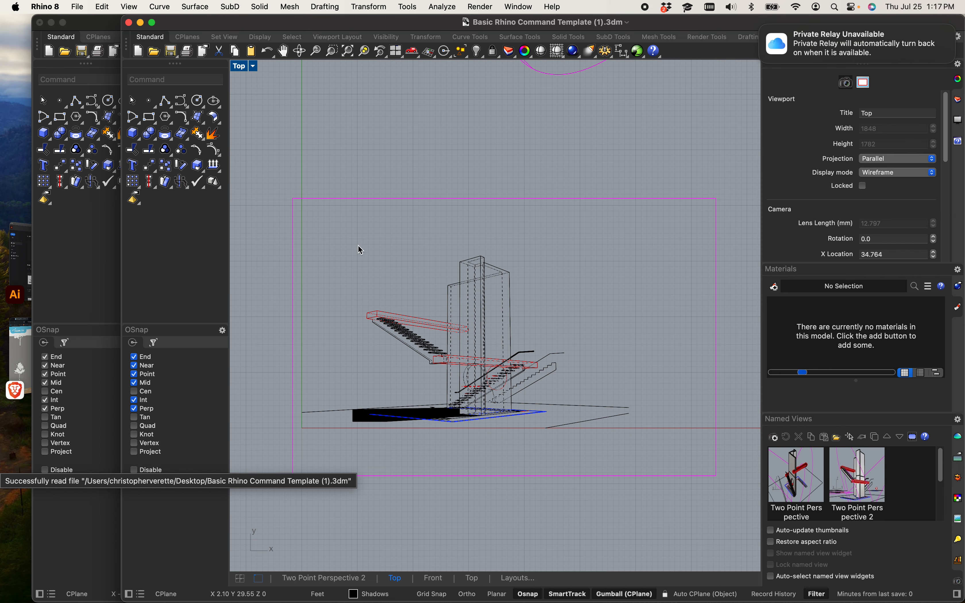
Step: Select the stair plan drawing in the template file and copy it to the clipboard
scroll(438, 301, "down", 5)
right_click_drag(437, 302, 446, 276)
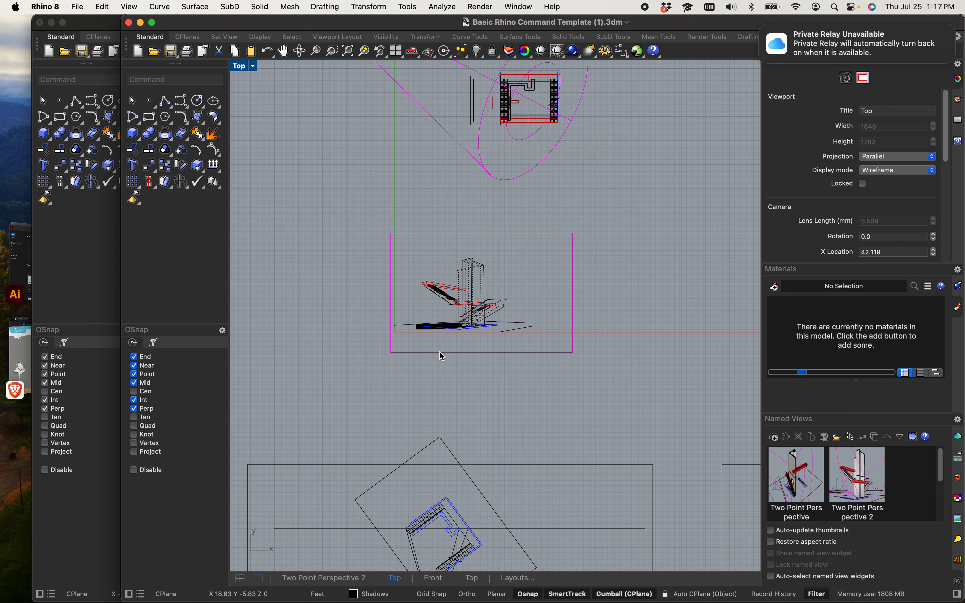
right_click_drag(440, 379, 437, 327)
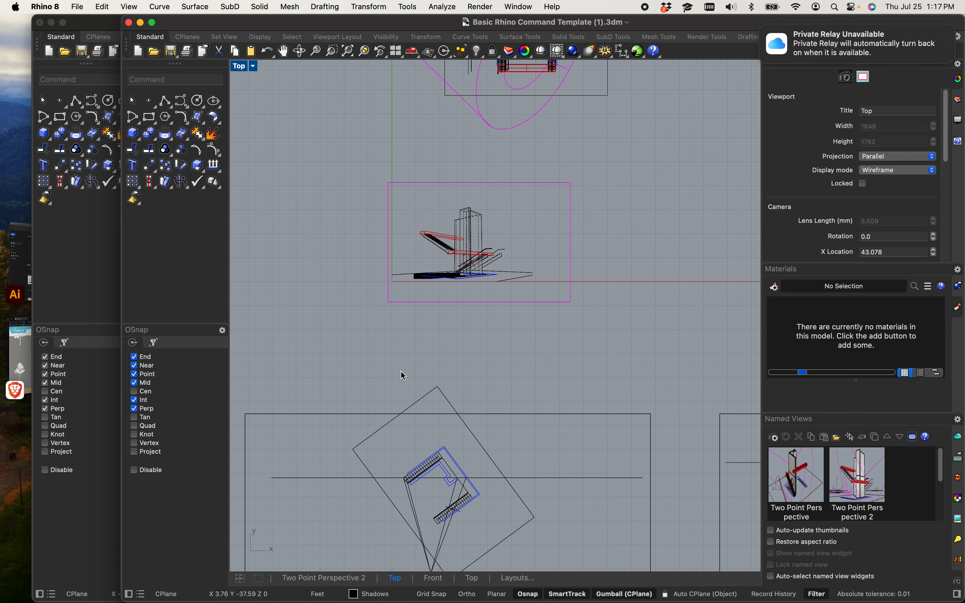
scroll(402, 372, "down", 6)
right_click_drag(413, 382, 575, 337)
scroll(555, 346, "up", 8)
right_click_drag(616, 379, 538, 486)
right_click_drag(418, 386, 604, 395)
scroll(399, 361, "up", 5)
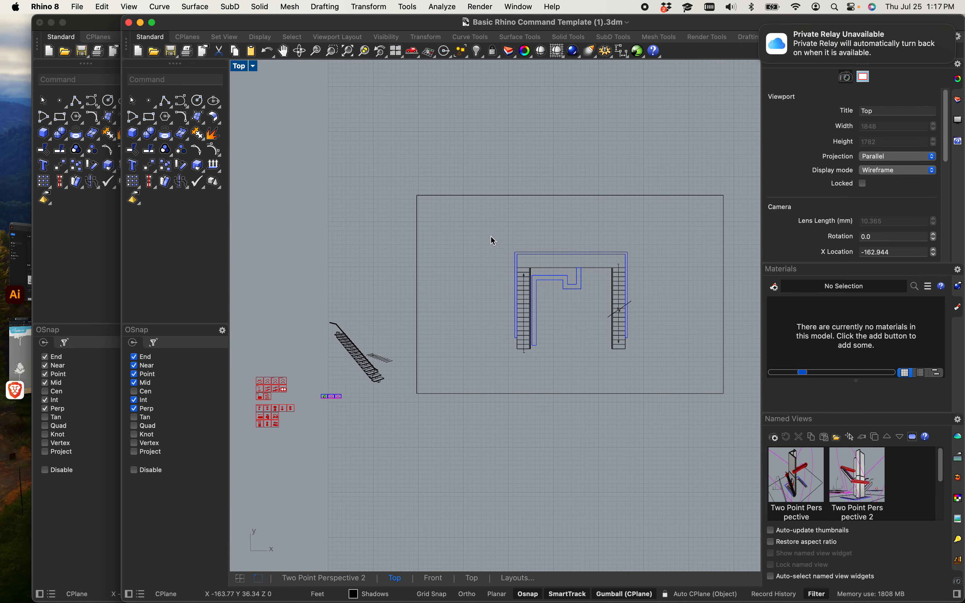
left_click_drag(479, 221, 661, 381)
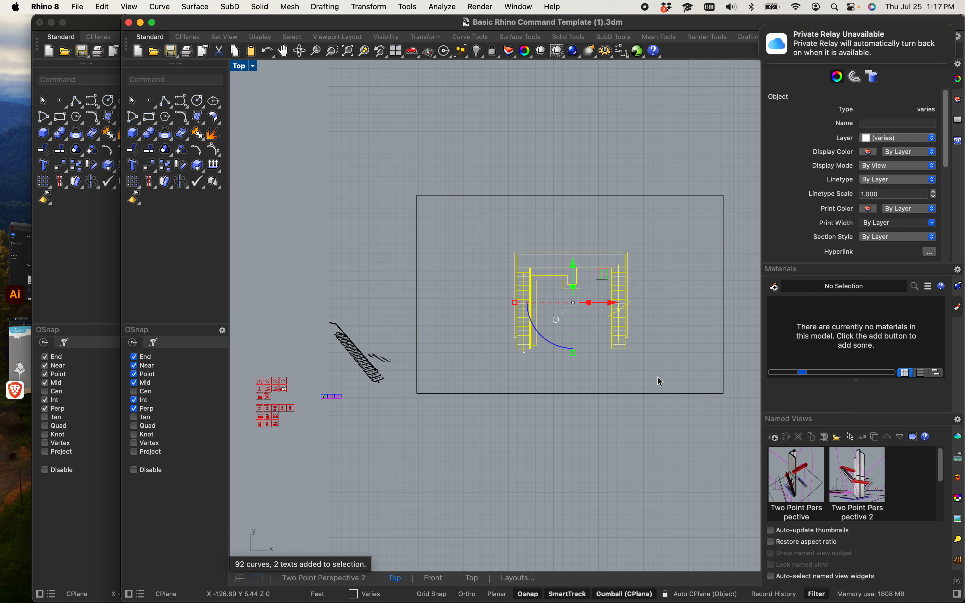
key("super+c")
Step: Paste the stair plan into Agri_Serve and place it in the left rectangle below the title
left_click(90, 301)
scroll(341, 337, "down", 3)
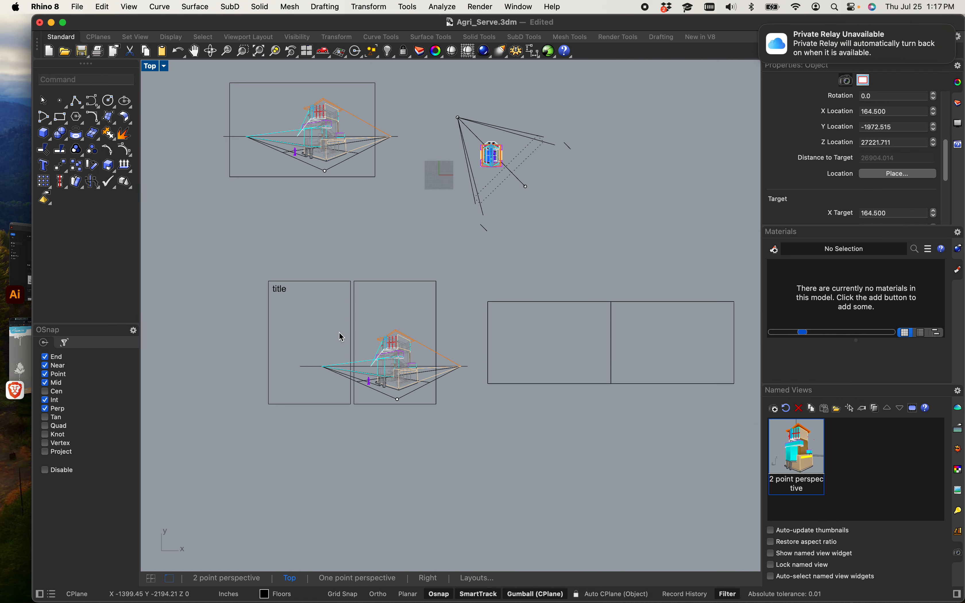
right_click_drag(334, 340, 378, 327)
key("super+v")
scroll(345, 308, "up", 5)
scroll(361, 247, "down", 5)
right_click_drag(376, 222, 375, 339)
scroll(381, 258, "up", 5)
left_click_drag(375, 255, 446, 431)
scroll(390, 357, "down", 5)
scroll(382, 416, "up", 5)
scroll(517, 426, "down", 5)
right_click_drag(512, 445, 443, 315)
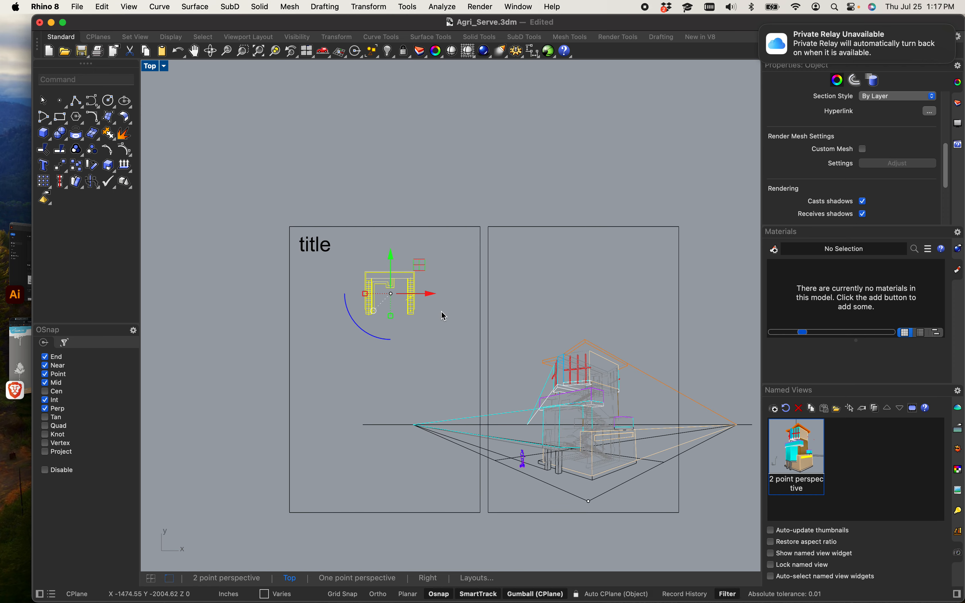
Step: Draw a vertical line through the left rectangle from its top edge to its bottom edge
type("e")
key("Return")
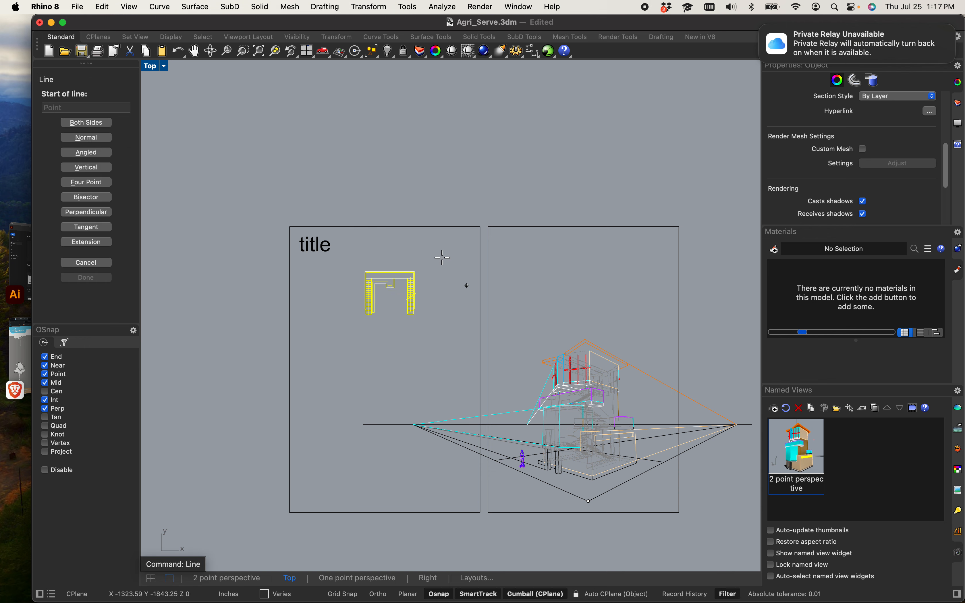
left_click(385, 227)
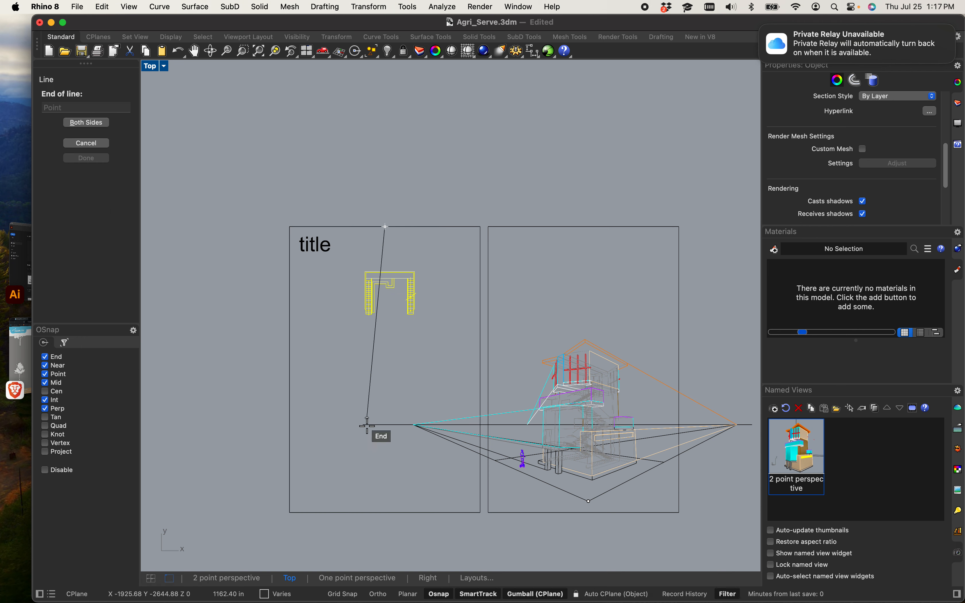
left_click(384, 513)
scroll(394, 305, "up", 6)
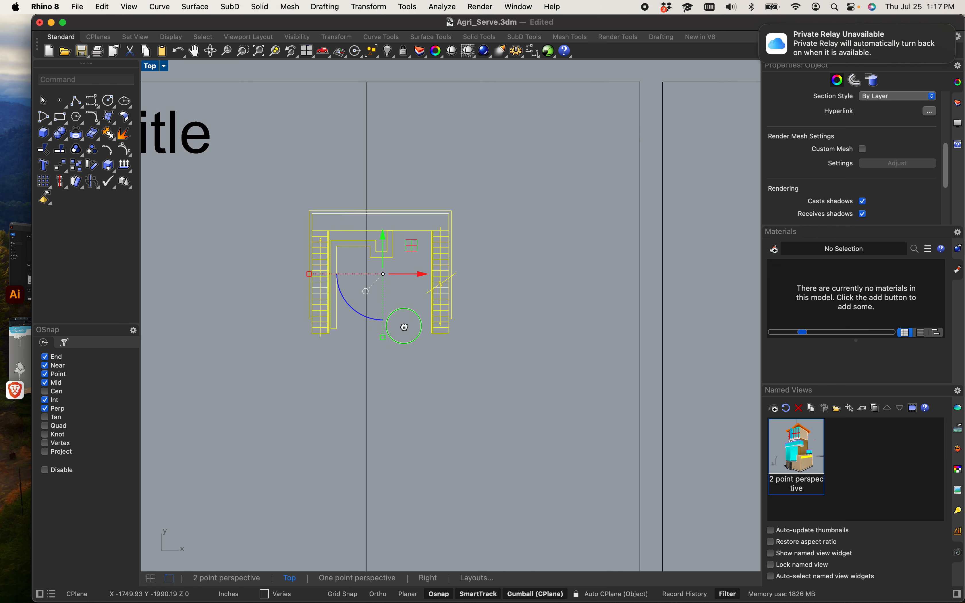
Step: Center the stair plan on the vertical line inside the left rectangle
right_click_drag(404, 327, 418, 336)
key("Escape")
left_click_drag(295, 198, 518, 379)
mouse_move(445, 293)
left_mouse_down()
mouse_move(430, 291)
mouse_move(429, 302)
left_mouse_up()
scroll(414, 313, "down", 10)
left_click(478, 416)
scroll(405, 314, "up", 6)
scroll(406, 318, "up", 3)
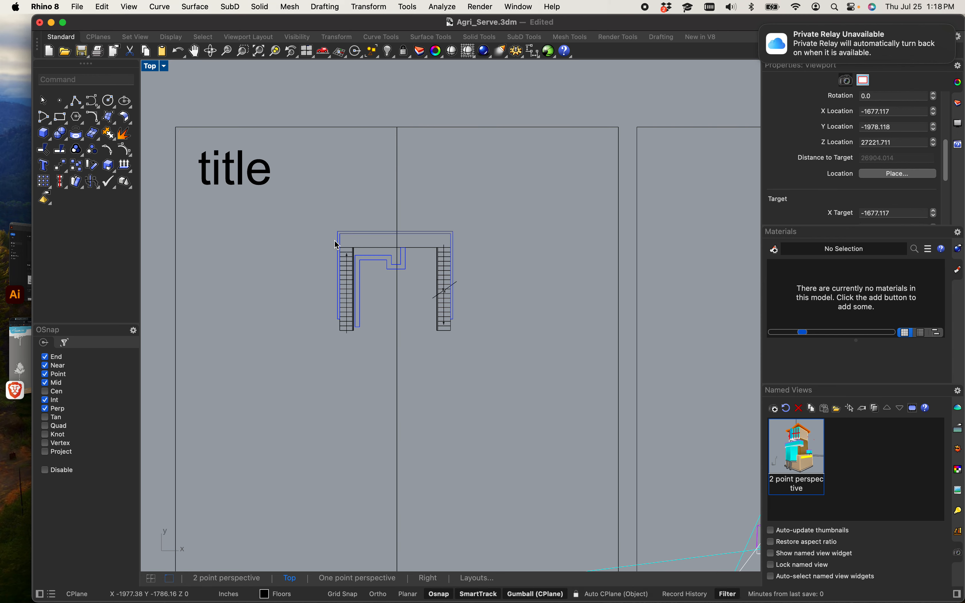
Step: Copy the stair plan twice, stacking the copies vertically below the original inside the left rectangle
left_click_drag(312, 219, 496, 370)
type("cop")
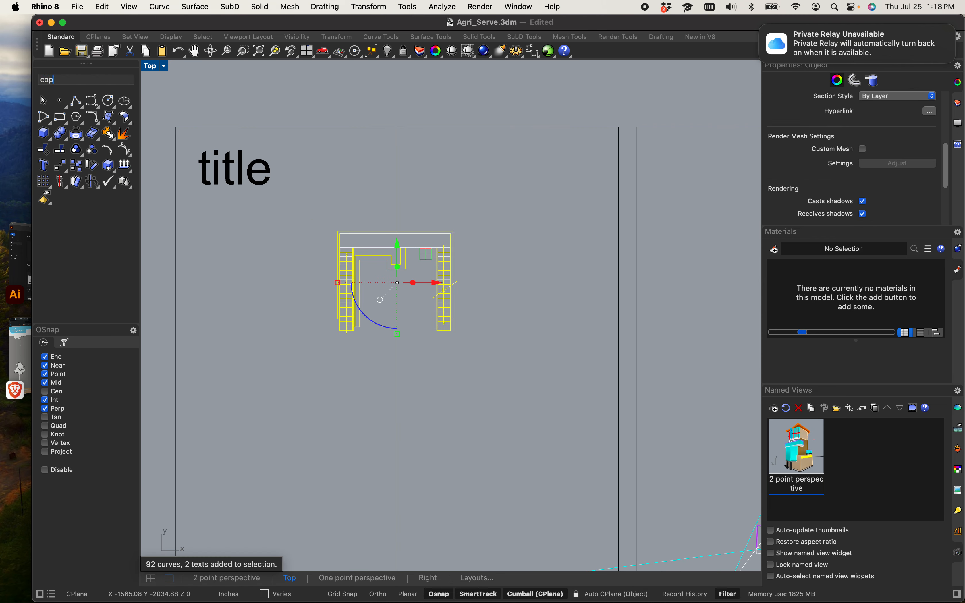
type("y")
key("Return")
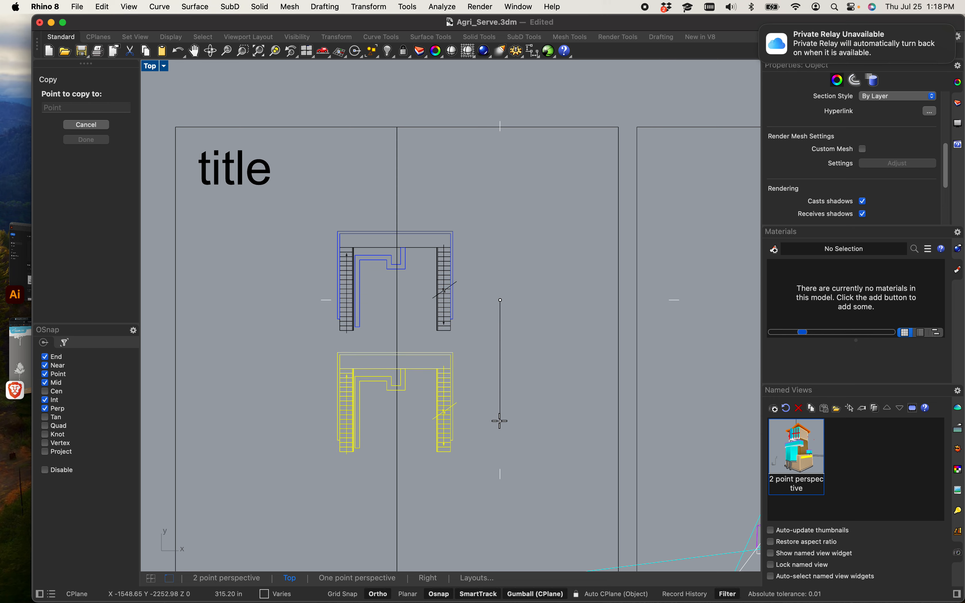
left_click(500, 418)
scroll(504, 342, "down", 5)
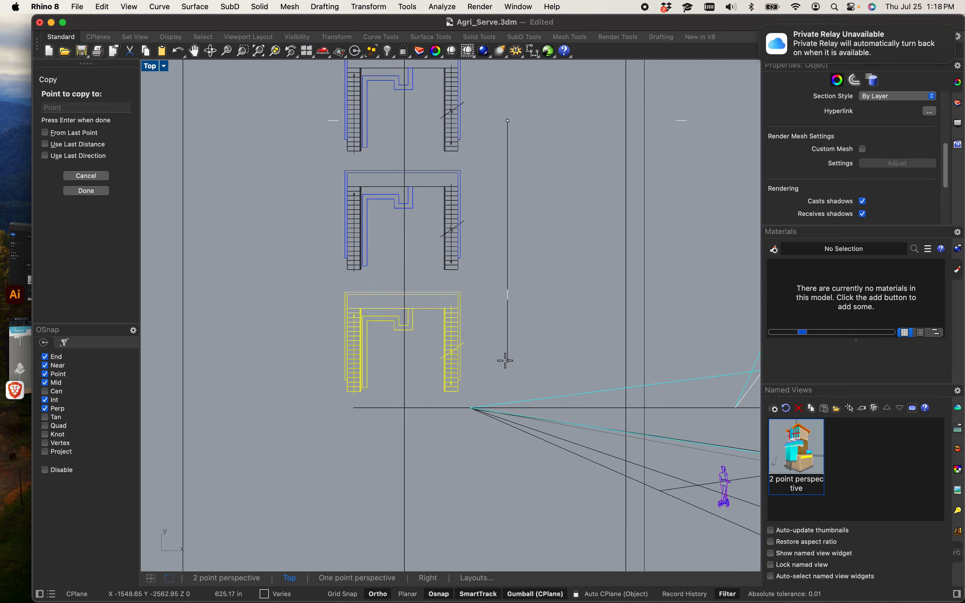
scroll(501, 351, "down", 5)
key("Return")
left_click(455, 341)
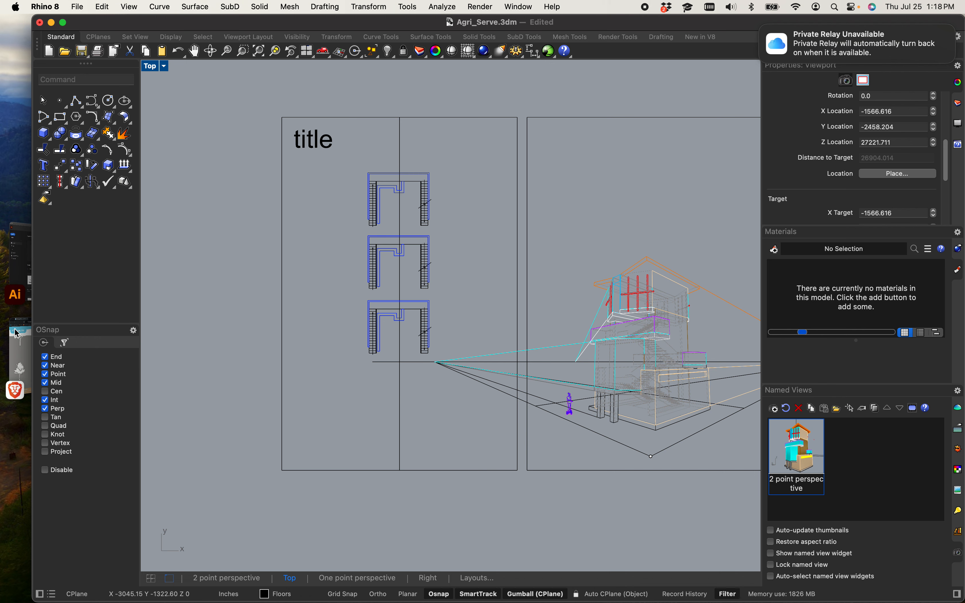
Step: Draw a small upright rectangle in the lower-left part of the left rectangle
type("rec")
key("Return")
scroll(295, 425, "up", 5)
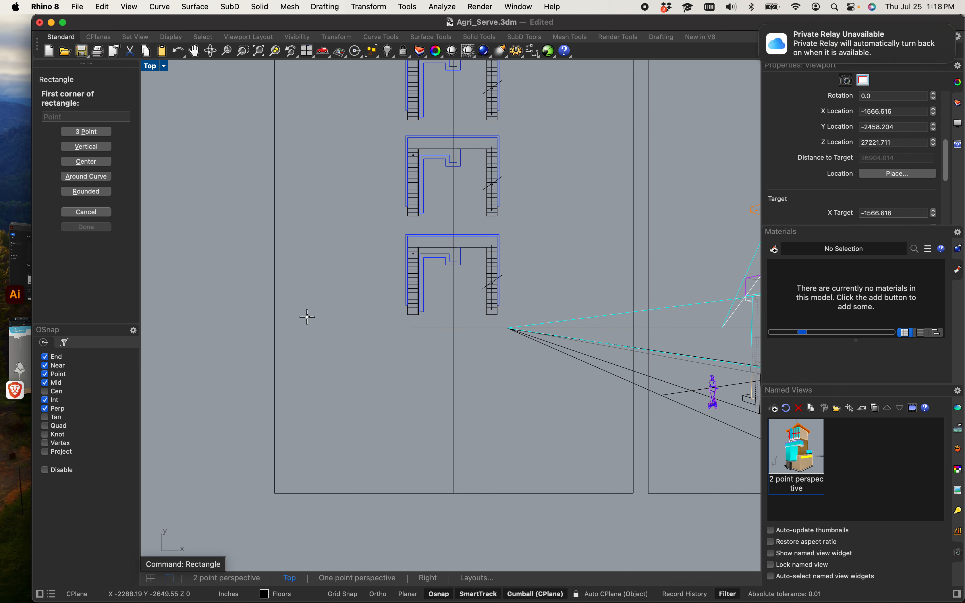
left_click(302, 270)
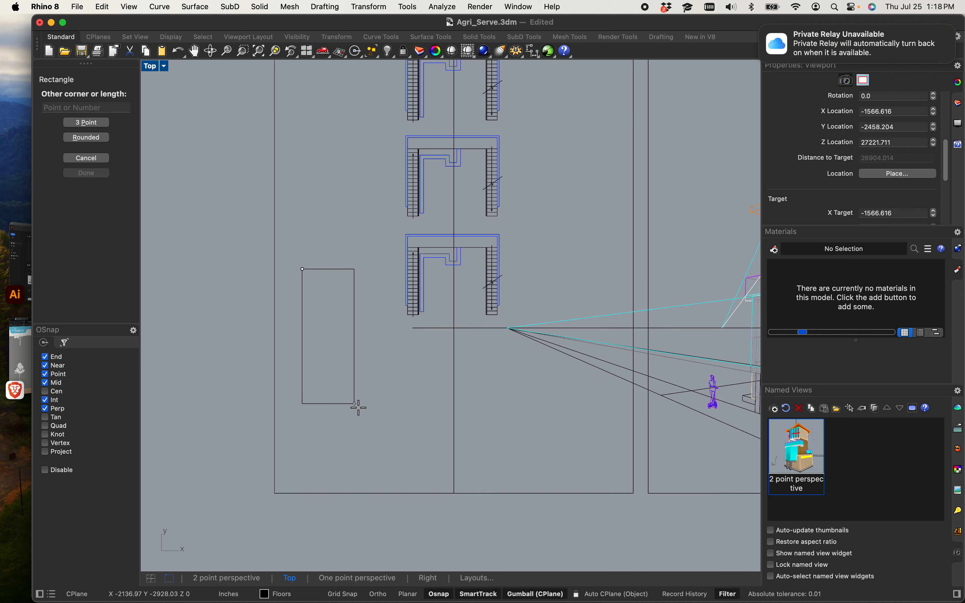
left_click(394, 446)
scroll(383, 391, "down", 3)
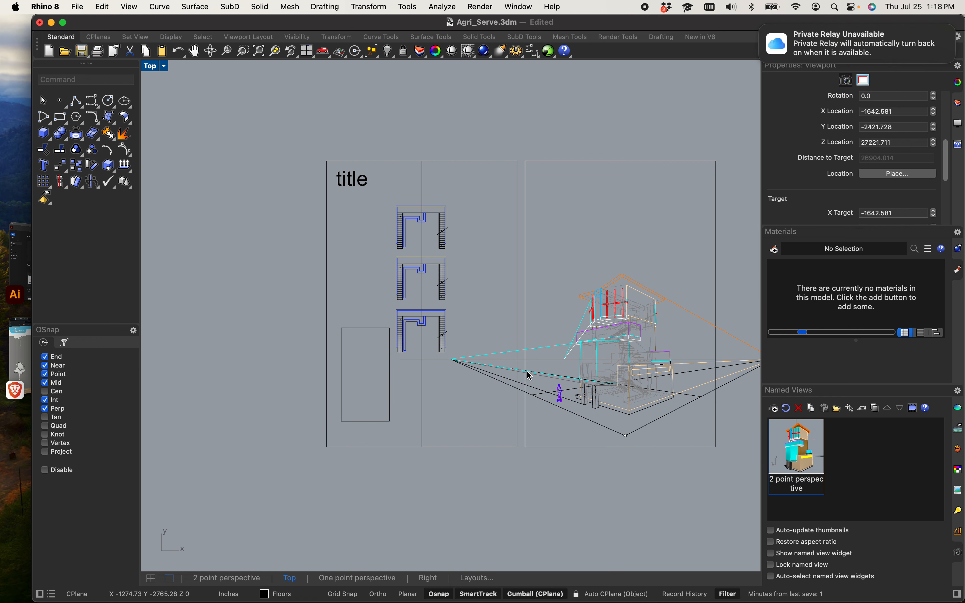
scroll(519, 347, "right", 5)
Step: Draw a horizontal line from the small rectangle's lower-right corner across to the perspective's lowest point
type("line")
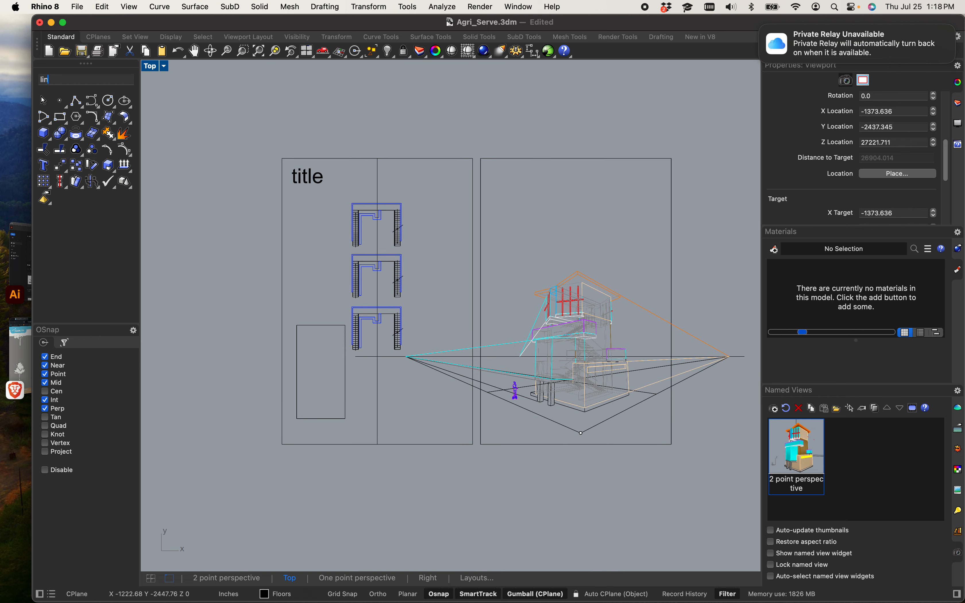
key("Return")
scroll(351, 421, "up", 4)
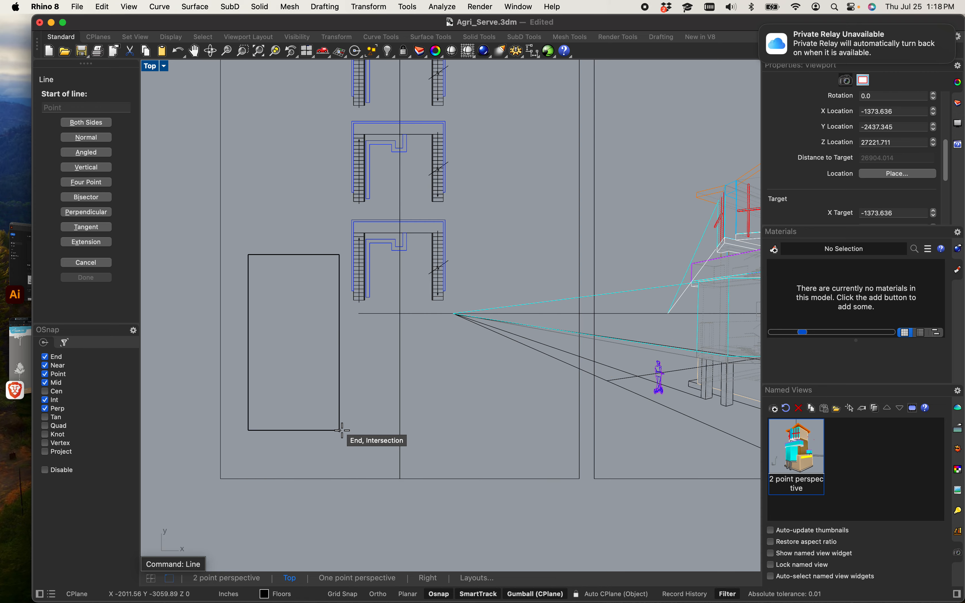
left_click(339, 429)
scroll(339, 429, "down", 3)
scroll(463, 443, "up", 5)
left_click(467, 418)
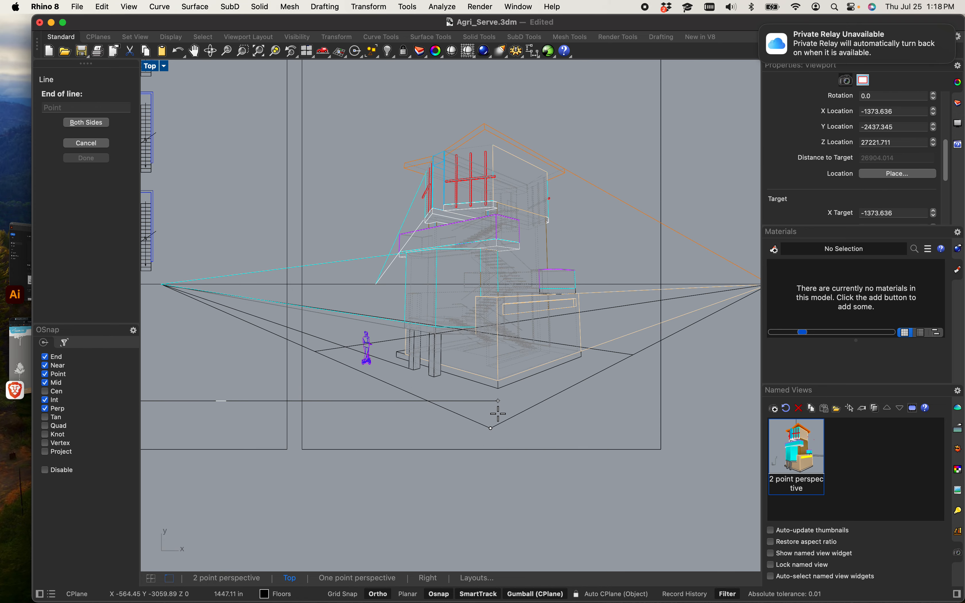
Step: Copy the horizontal line repeatedly upward along the small rectangle's right edge to form a series of guide lines
scroll(489, 417, "down", 5)
scroll(401, 429, "up", 3)
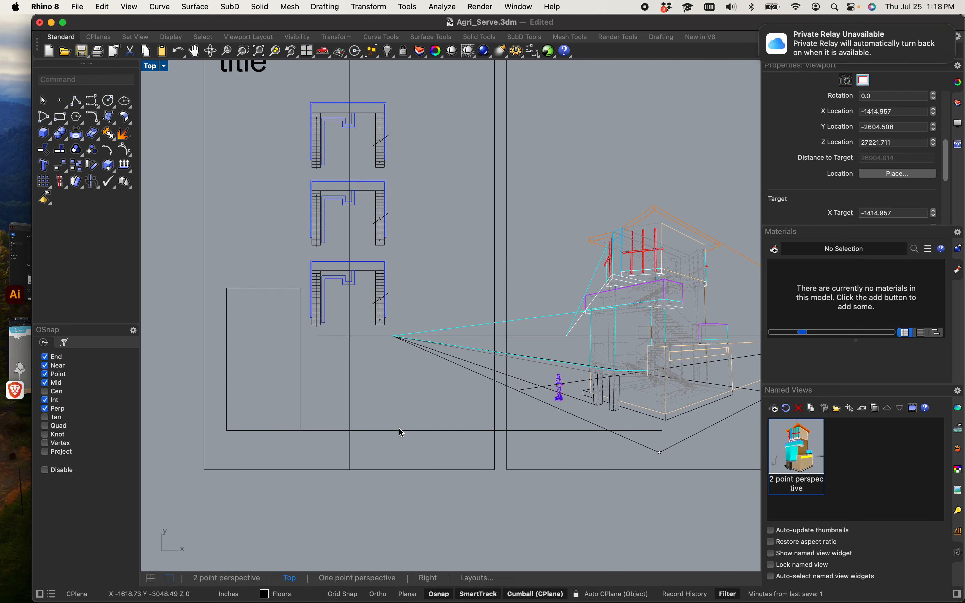
left_click(400, 431)
type("copy")
key("Return")
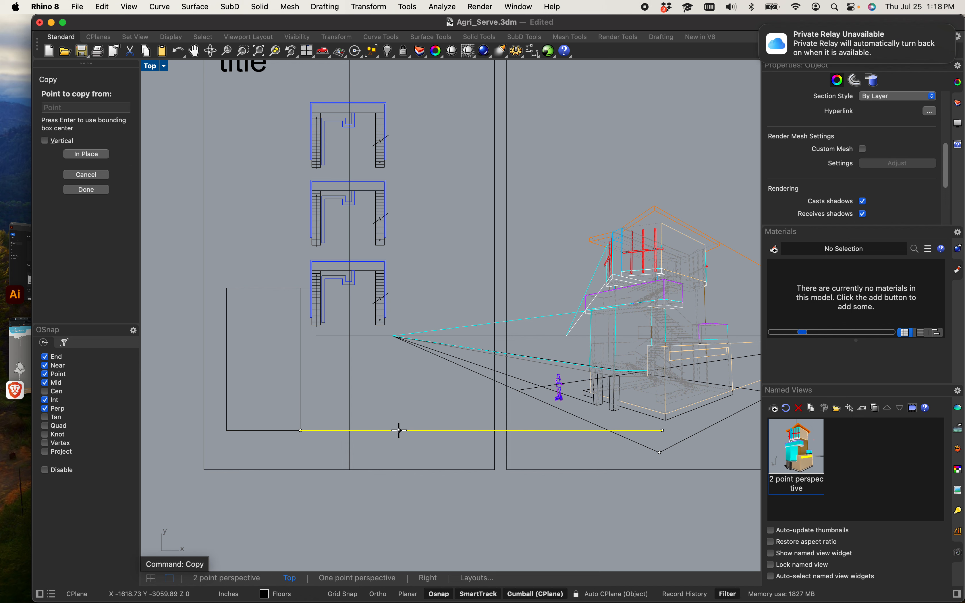
left_click(300, 431)
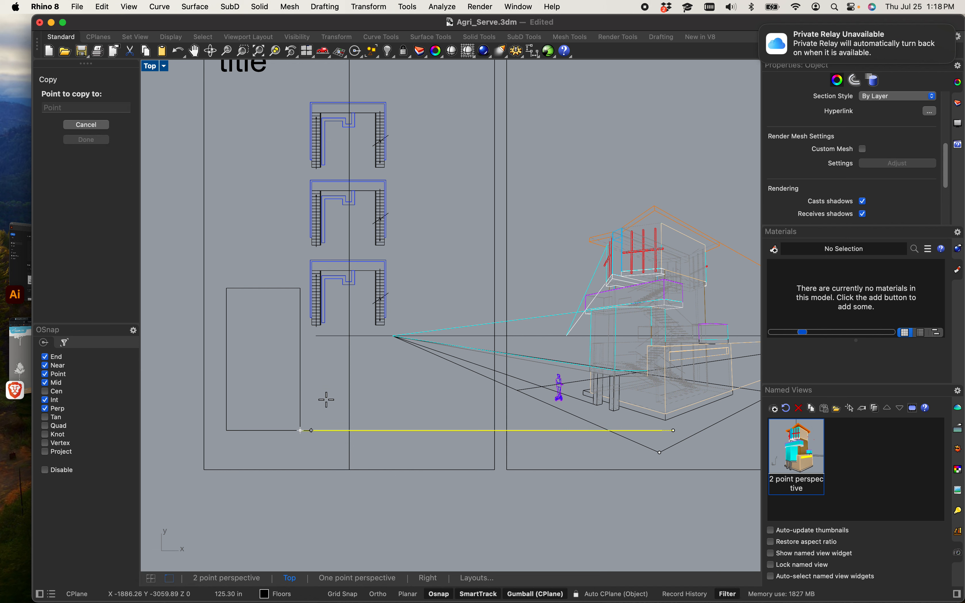
left_click(300, 407)
left_click(300, 396)
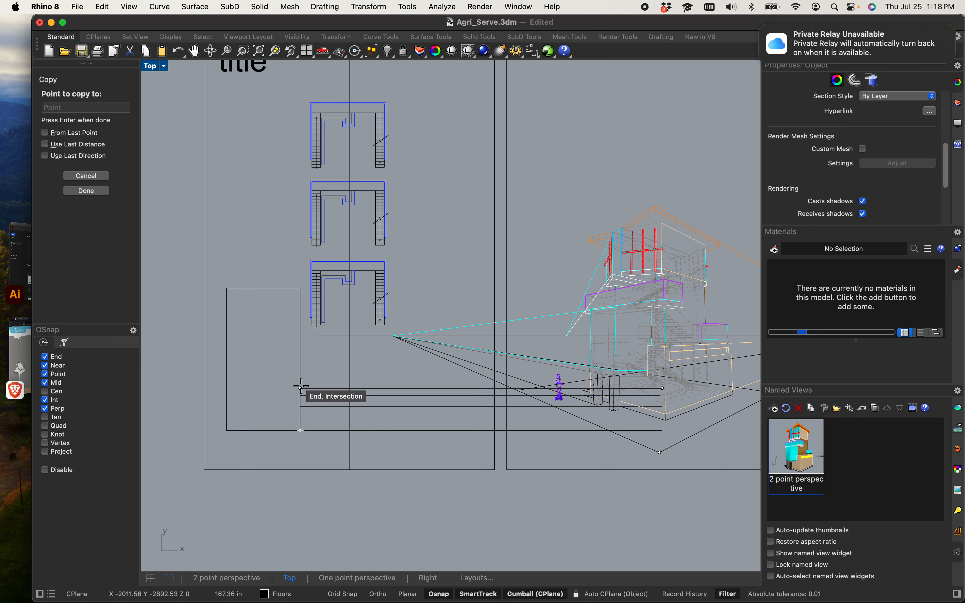
left_click(301, 388)
left_click(301, 383)
left_click(301, 373)
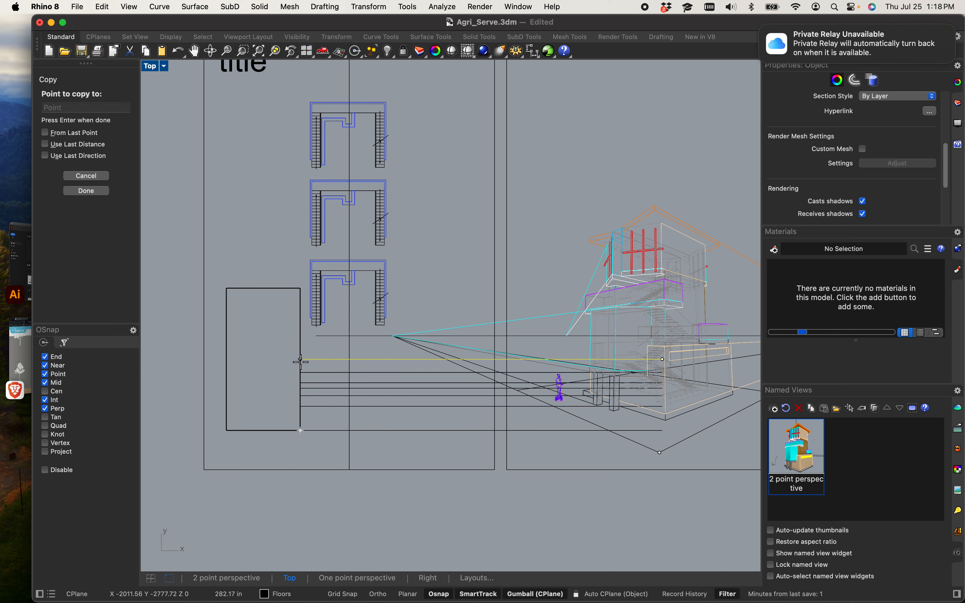
left_click(300, 359)
left_click(300, 350)
left_click(300, 343)
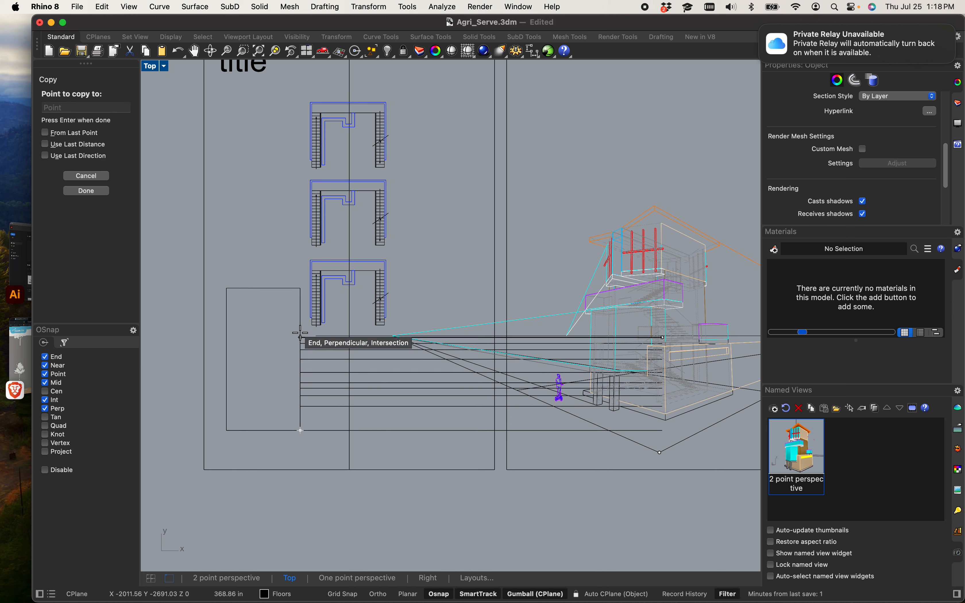
left_click(300, 331)
left_click(300, 321)
left_click(300, 311)
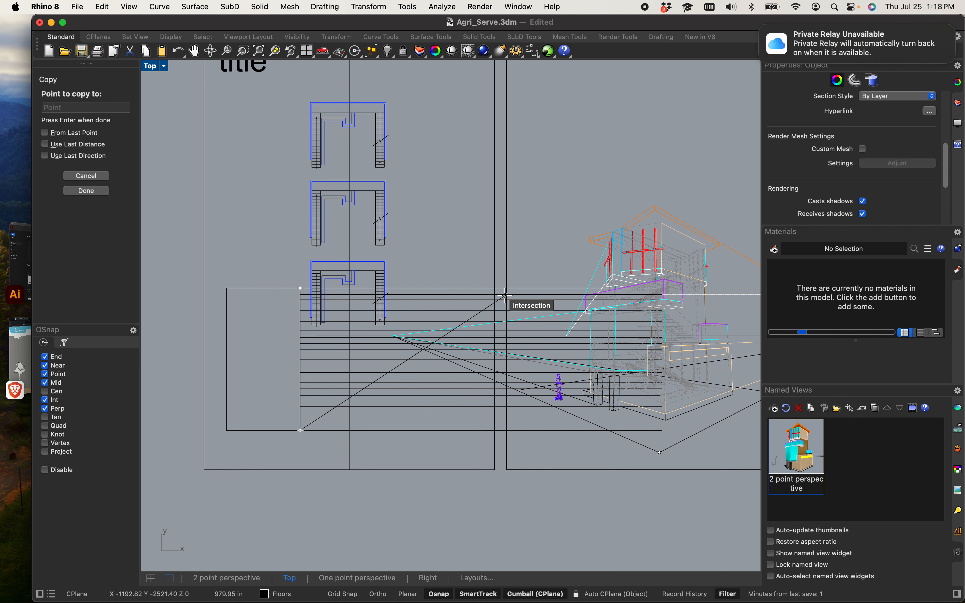
key("Escape")
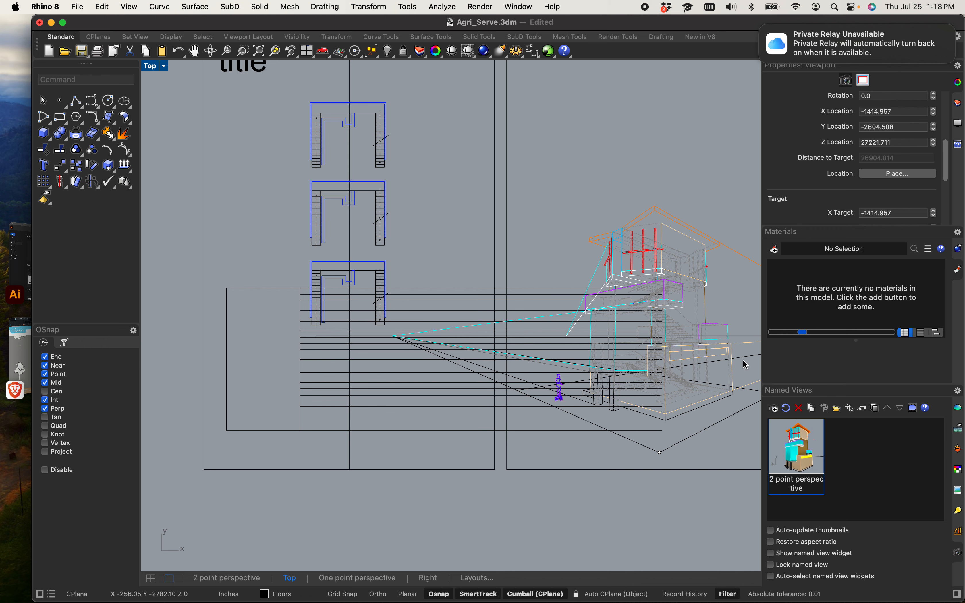
Step: Select the 2 point perspective camera in the Top view and switch to the four-viewport layout
scroll(450, 163, "down", 5)
right_click_drag(450, 163, 334, 292)
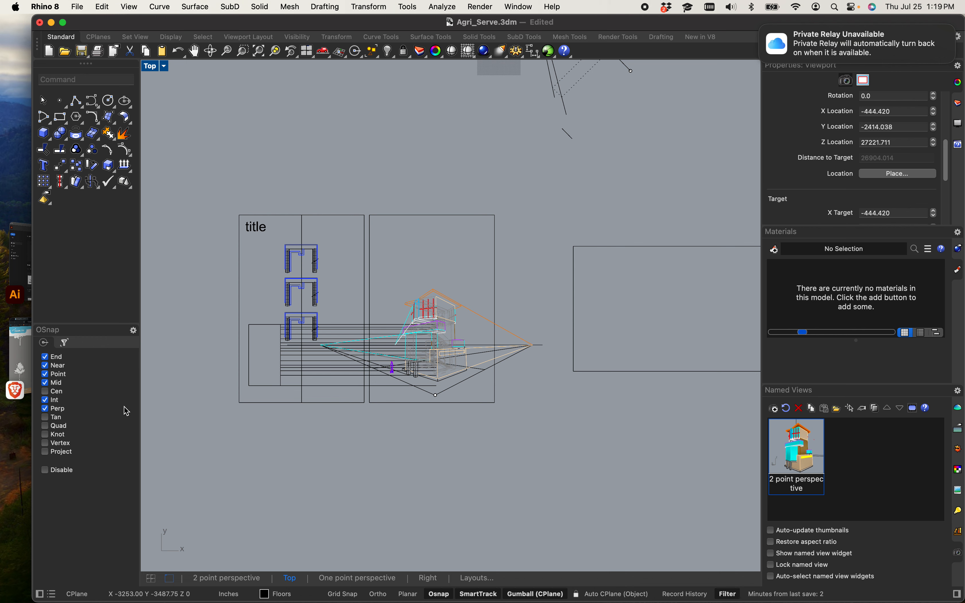
scroll(407, 280, "up", 5)
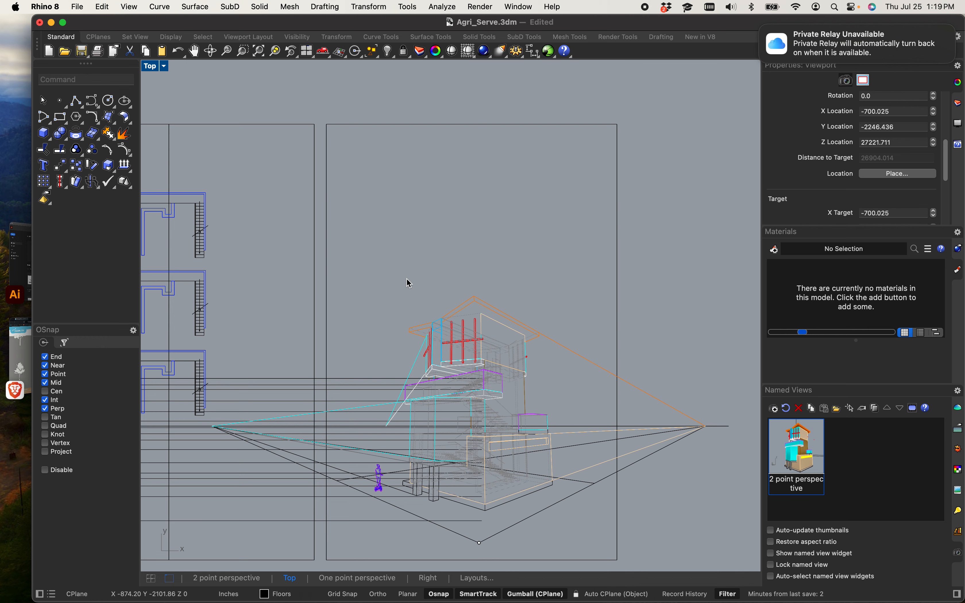
scroll(416, 209, "down", 8)
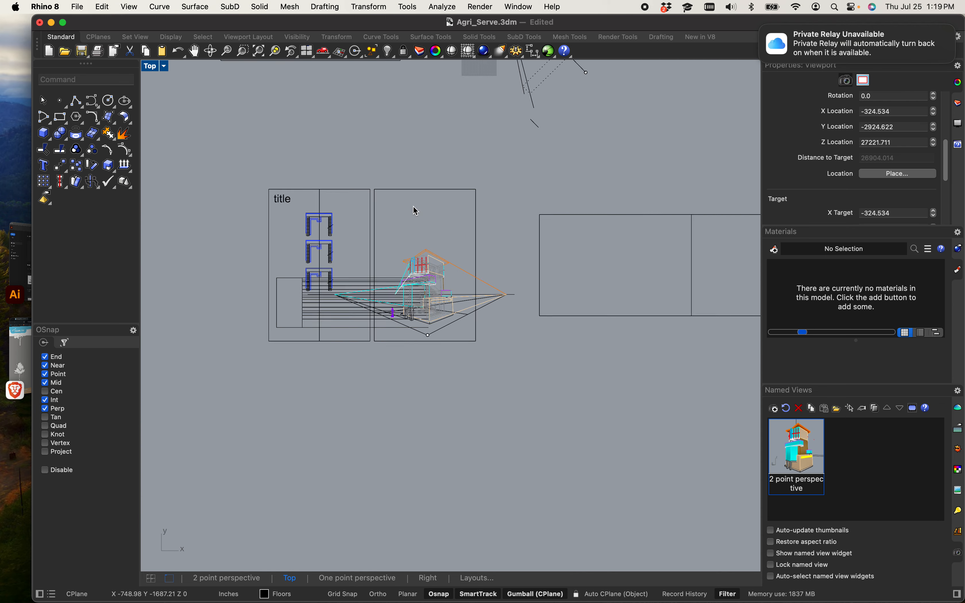
scroll(442, 201, "up", 3)
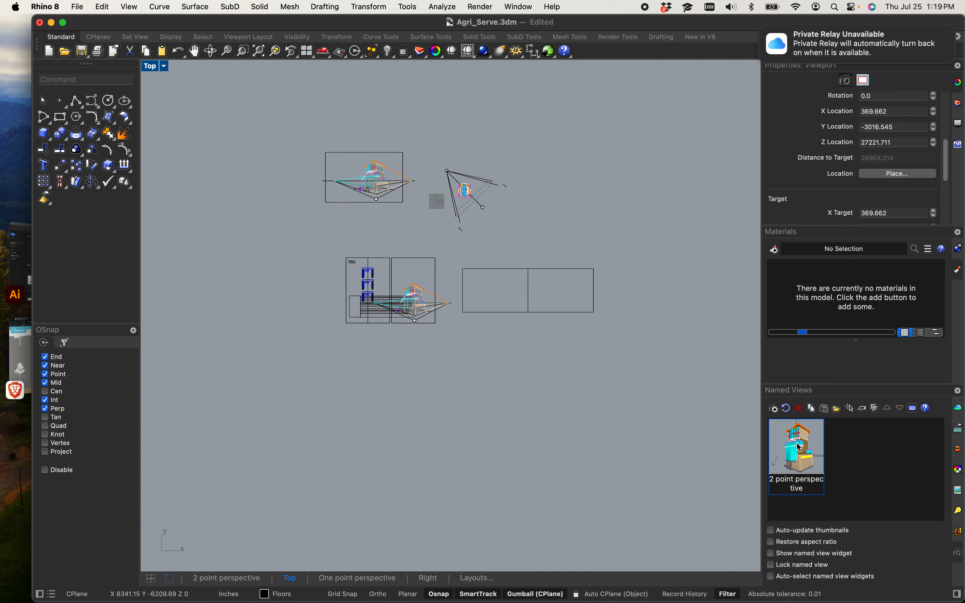
scroll(444, 254, "up", 10)
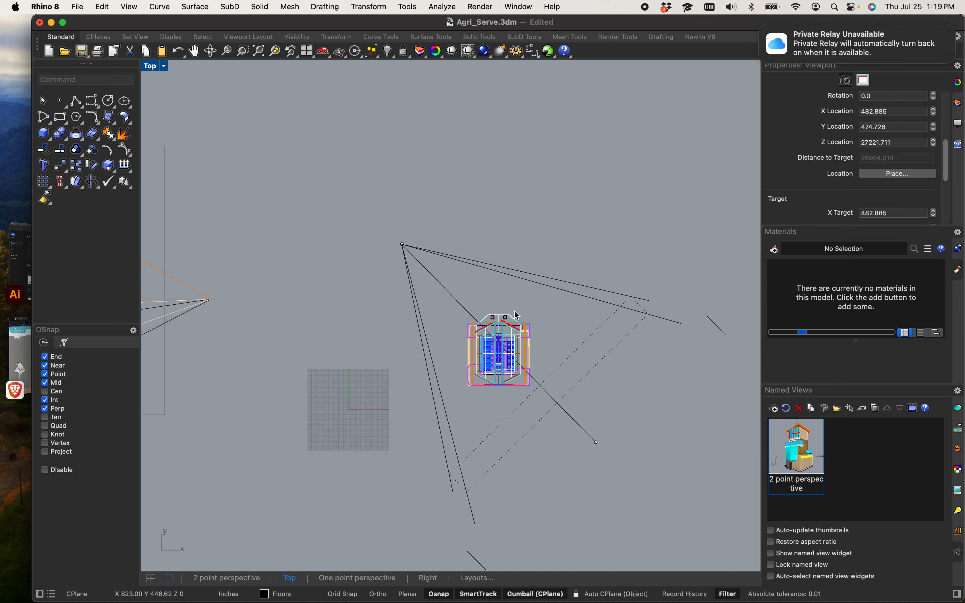
left_click_drag(484, 284, 367, 221)
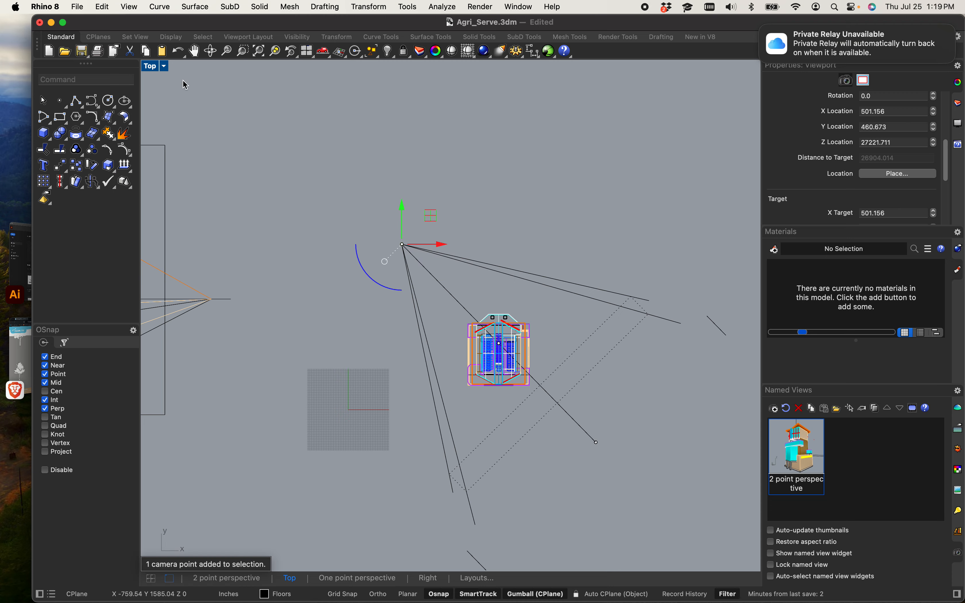
double_click(151, 65)
scroll(621, 216, "down", 3)
scroll(621, 217, "up", 10)
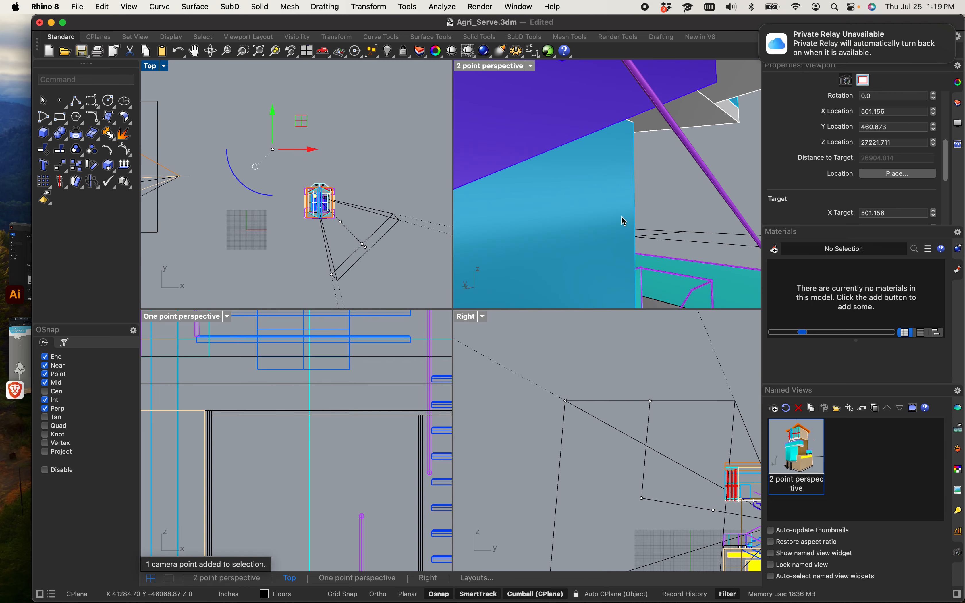
mouse_move(621, 222)
right_mouse_down()
mouse_move(615, 211)
mouse_move(620, 219)
right_mouse_up()
scroll(615, 211, "down", 2)
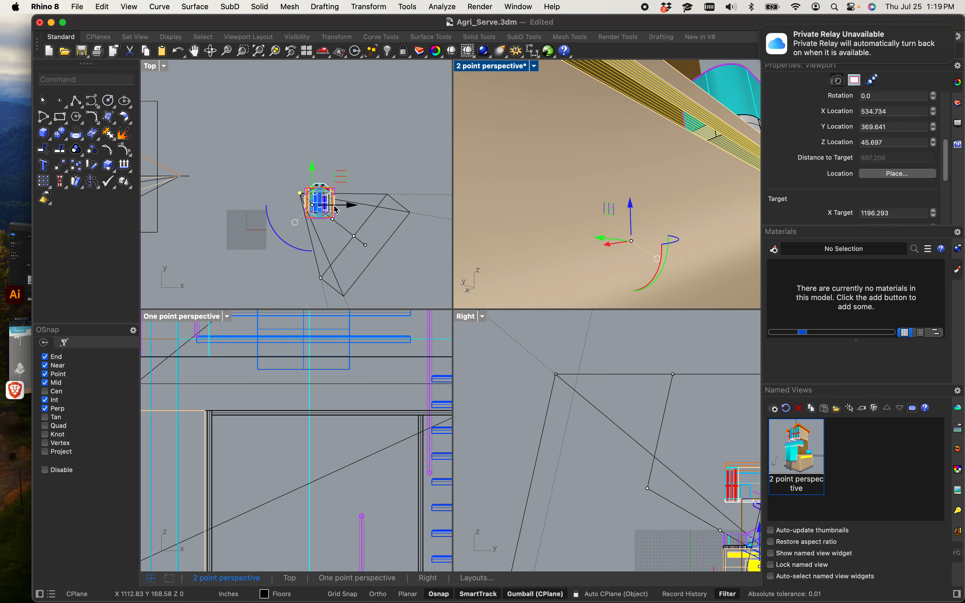
Step: Move the 2 point perspective camera and its target into the stair area in the Top view
scroll(280, 188, "up", 12)
left_click(342, 195)
scroll(280, 204, "up", 8)
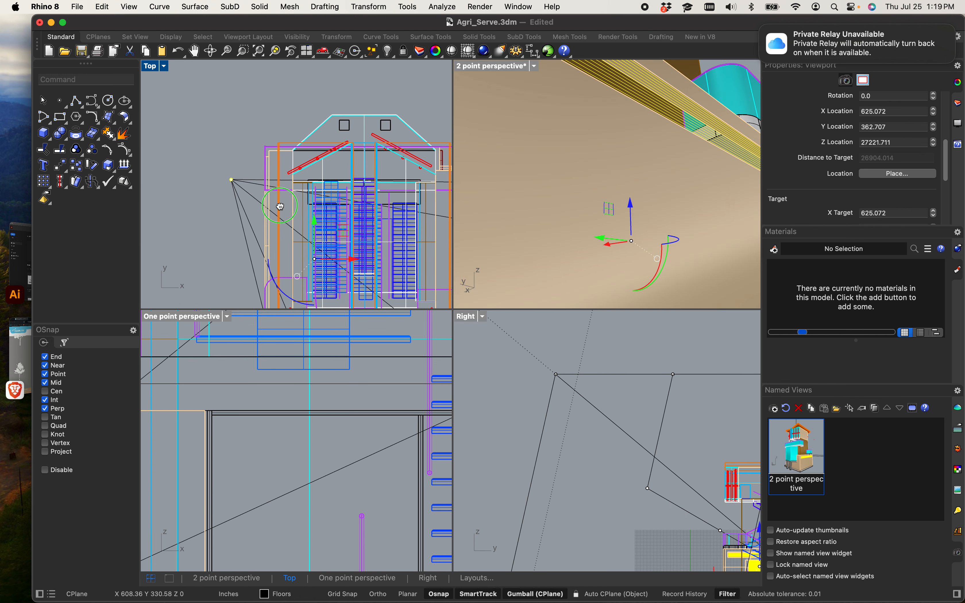
left_click(226, 177)
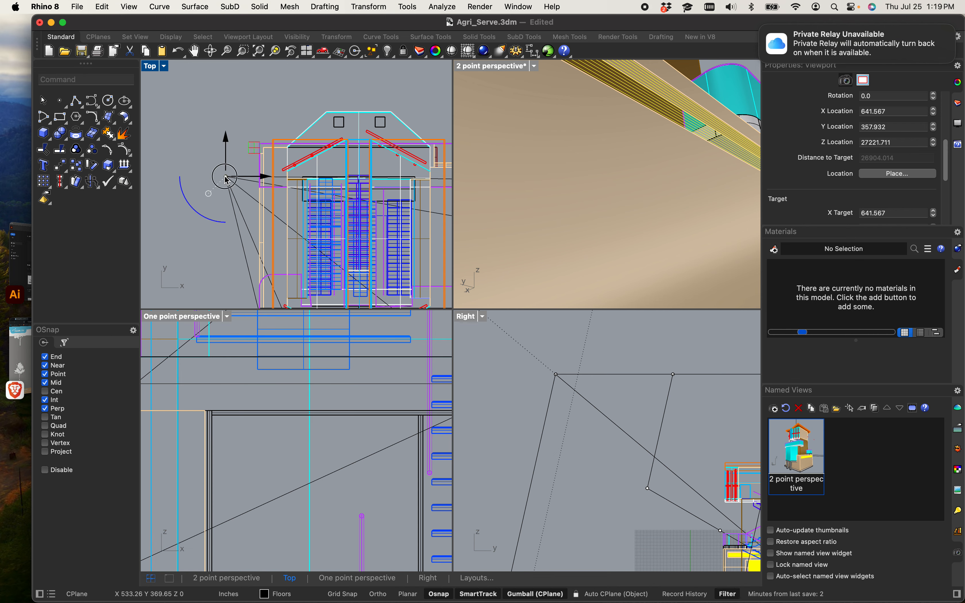
left_click_drag(226, 177, 307, 199)
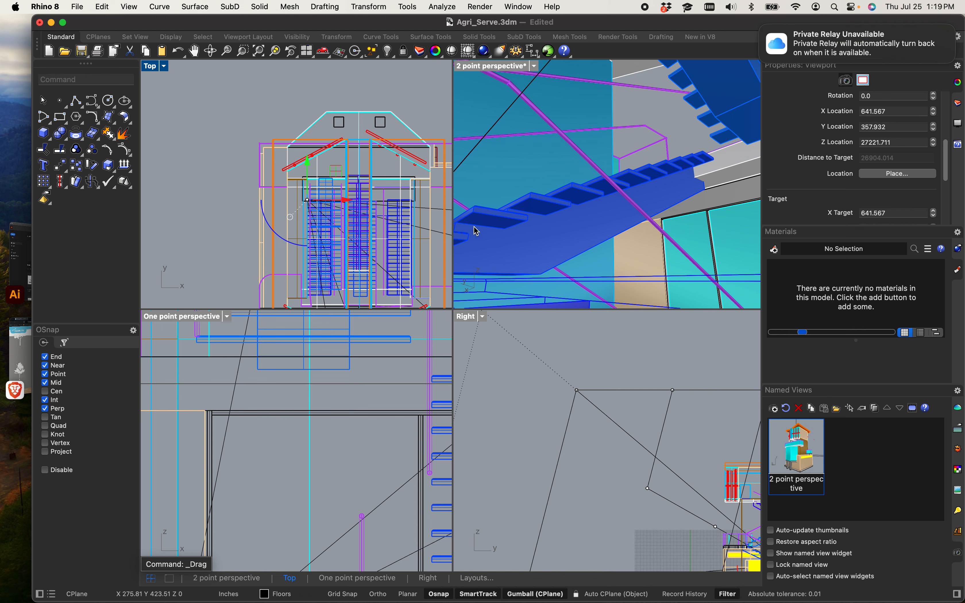
scroll(308, 184, "up", 3)
left_click_drag(307, 200, 308, 178)
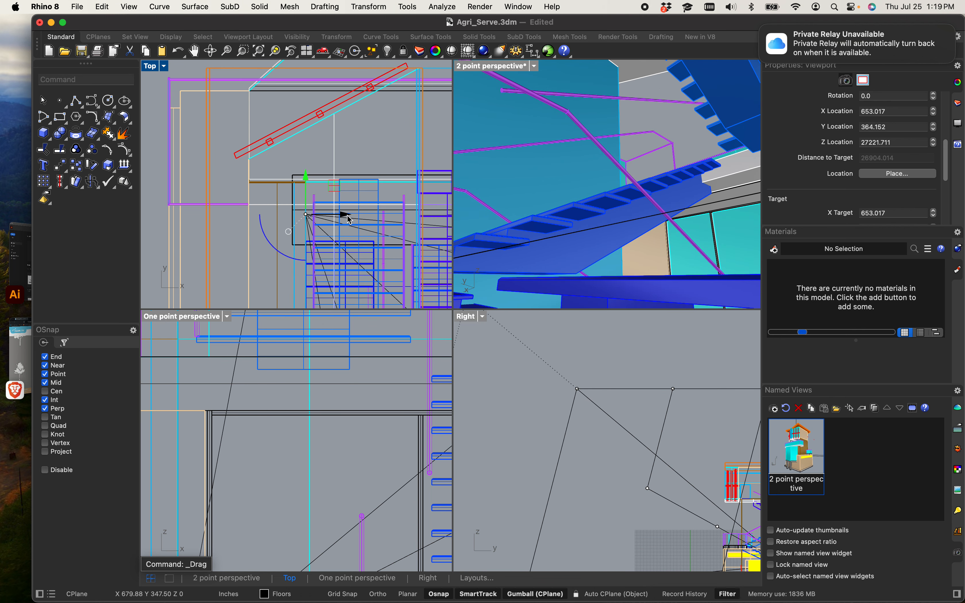
mouse_move(349, 218)
left_mouse_down()
mouse_move(338, 218)
mouse_move(351, 226)
left_mouse_up()
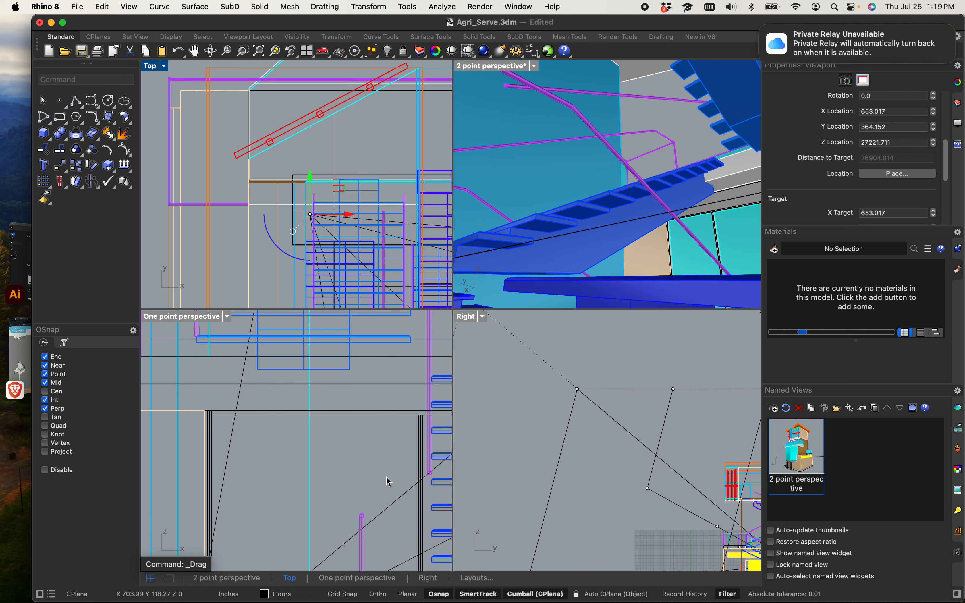
Step: Raise the 2 point perspective camera by dragging its location point upward in the Right view to aim at the stairs
scroll(386, 453, "down", 10)
scroll(337, 490, "up", 2)
left_click_drag(313, 500, 323, 456)
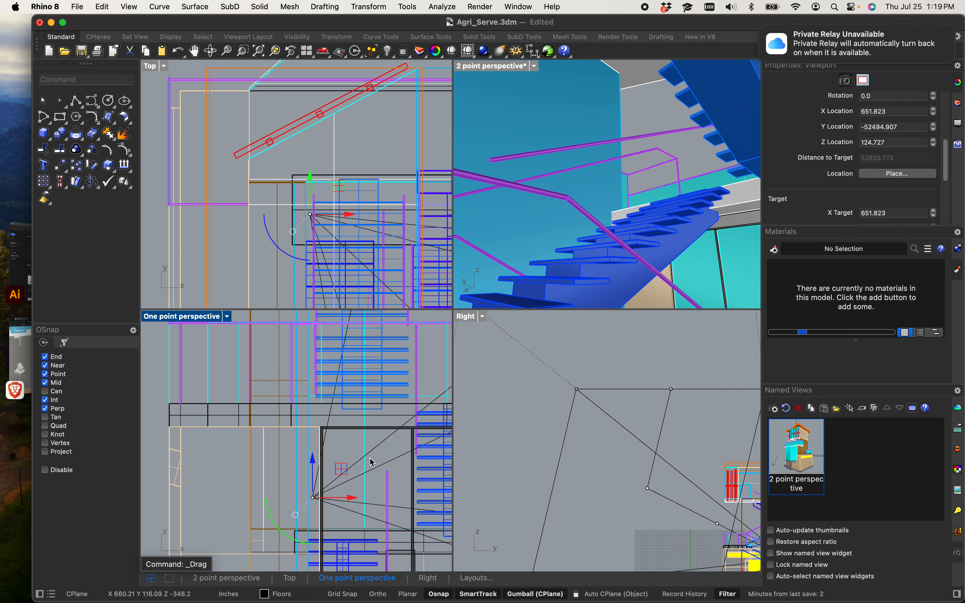
scroll(577, 410, "down", 5)
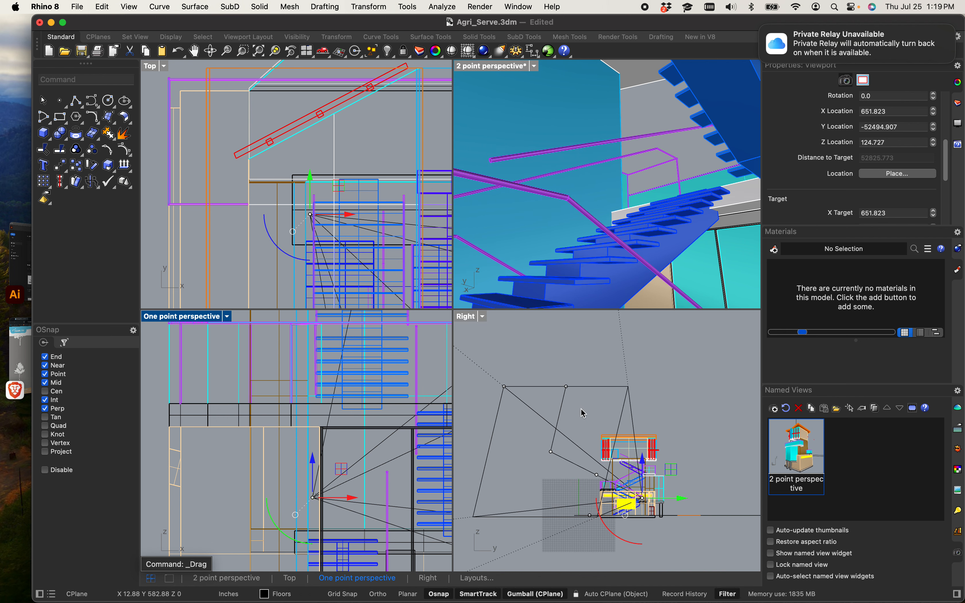
scroll(581, 414, "up", 4)
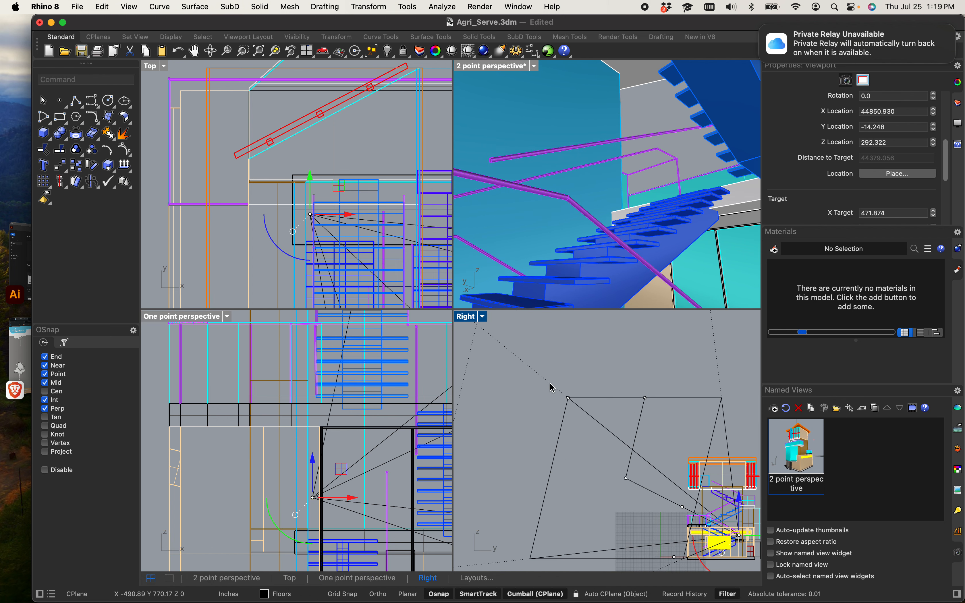
left_click(569, 399)
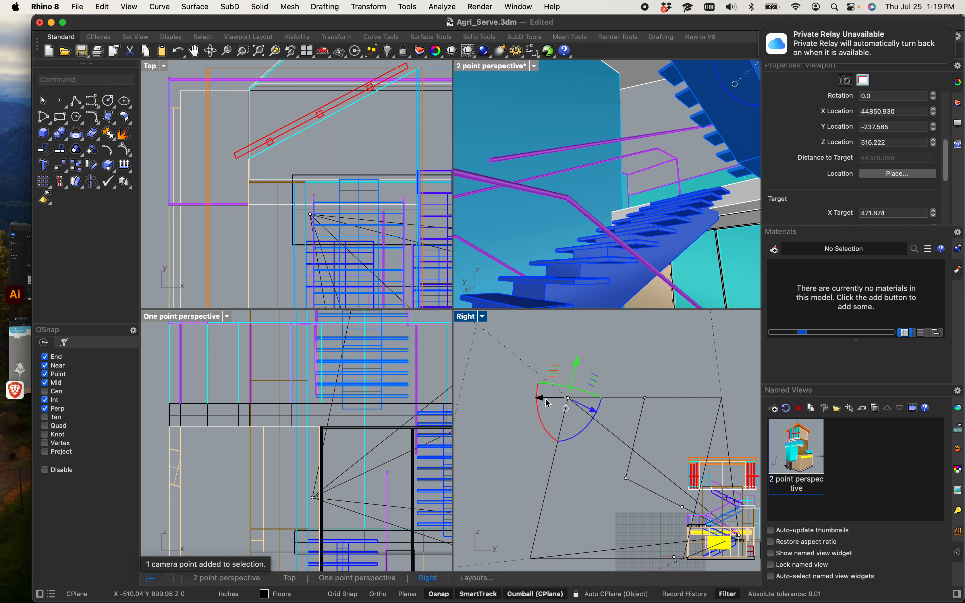
left_click_drag(548, 404, 526, 426)
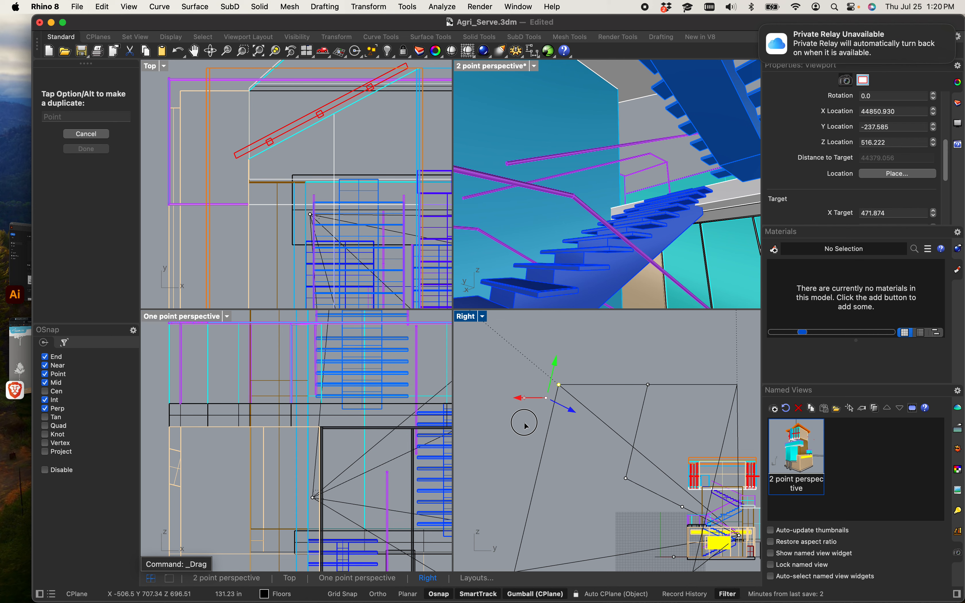
left_click_drag(526, 426, 438, 447)
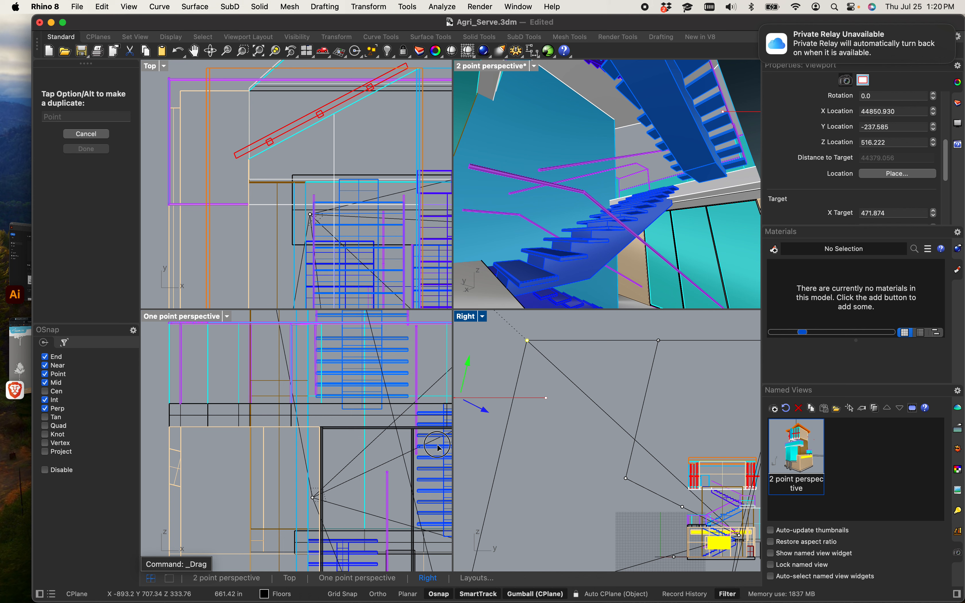
left_click_drag(438, 447, 447, 474)
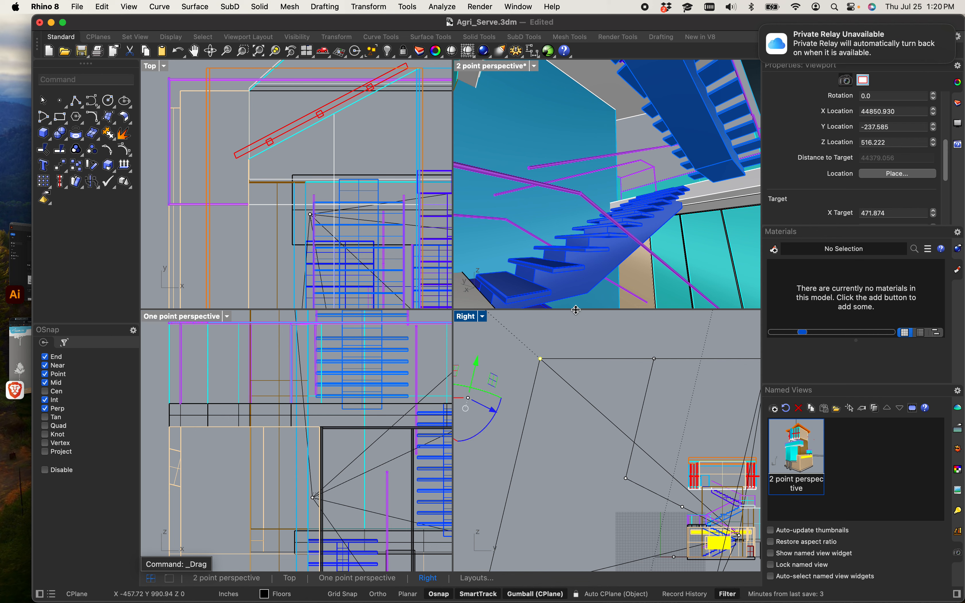
Step: Refine the camera location again in the Right view to better frame the stair perspective
left_click(582, 267)
mouse_move(582, 266)
right_mouse_down("shift")
mouse_move(629, 250)
mouse_move(586, 269)
mouse_move(584, 256)
right_mouse_up("shift")
scroll(585, 260, "up", 5)
left_click(627, 111)
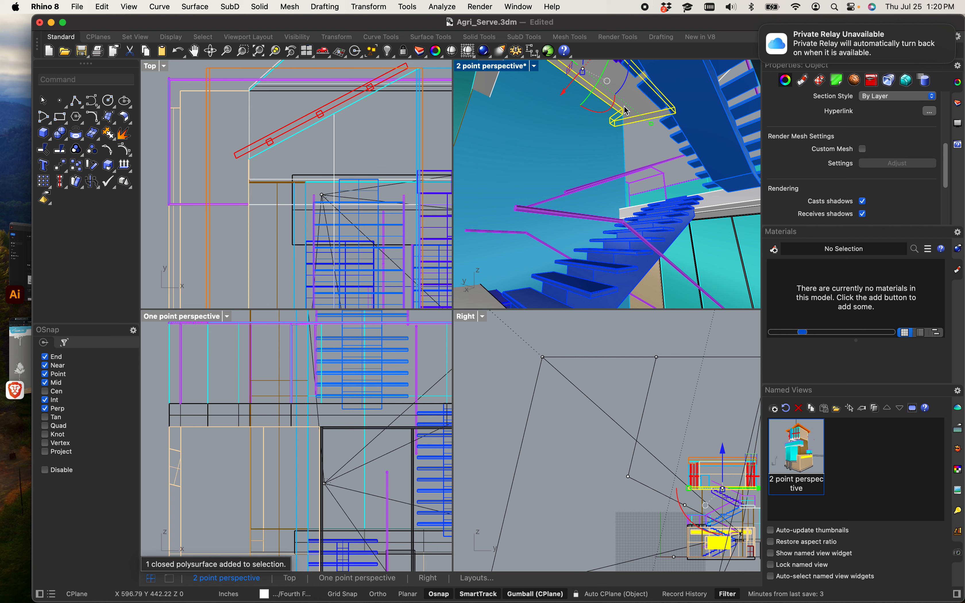
left_click(573, 349)
left_click(567, 386)
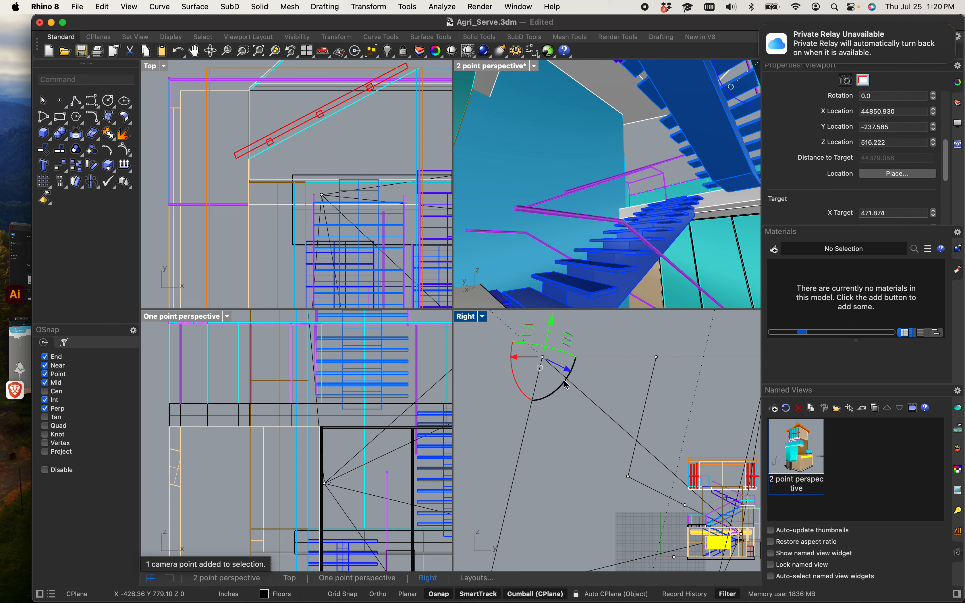
left_click_drag(525, 358, 475, 395)
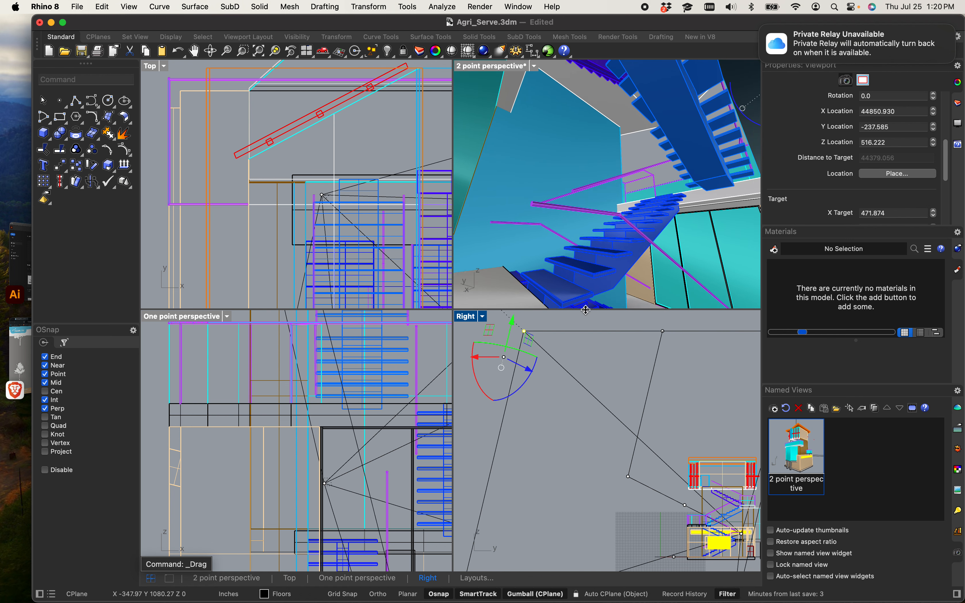
left_click(589, 281)
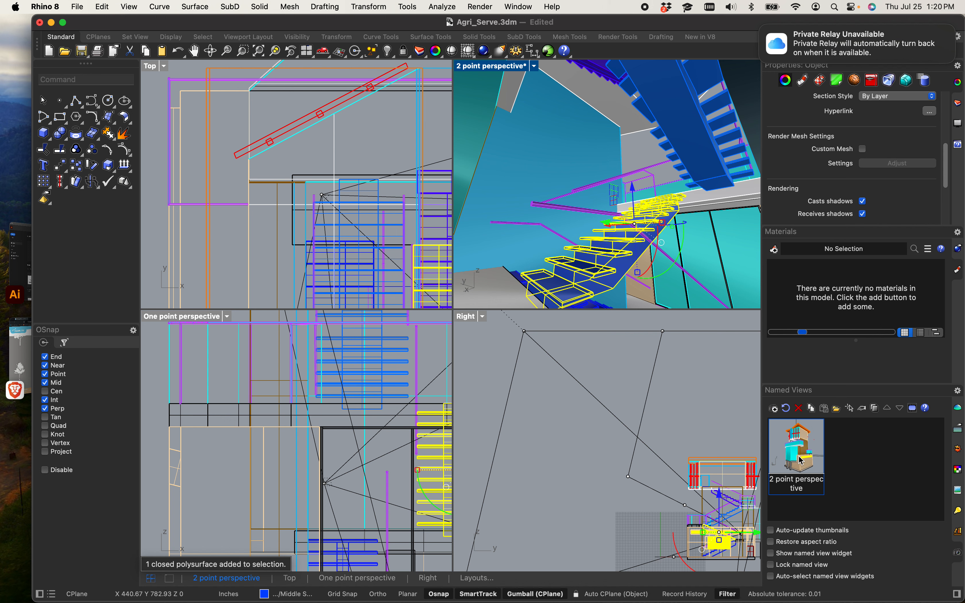
Step: Save the current perspective as a named view called 1 point perspective
left_click(773, 414)
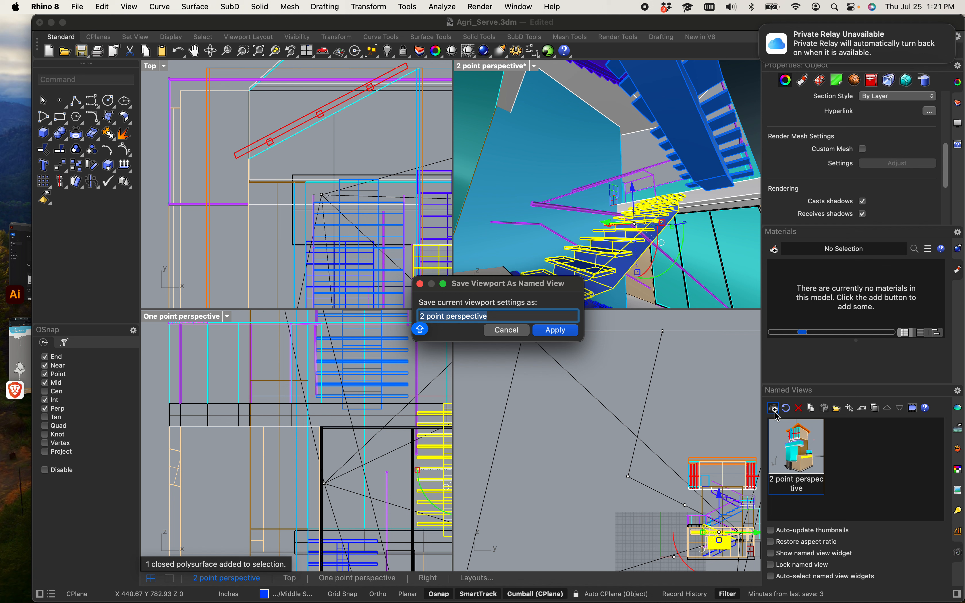
left_click(430, 316)
key("BackSpace")
key("BackSpace")
type("1")
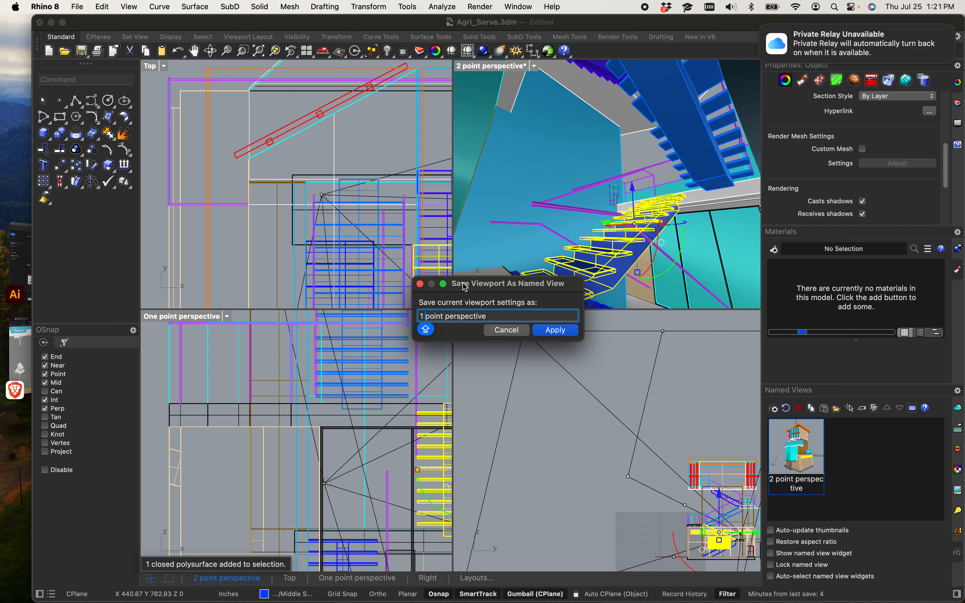
left_click(557, 335)
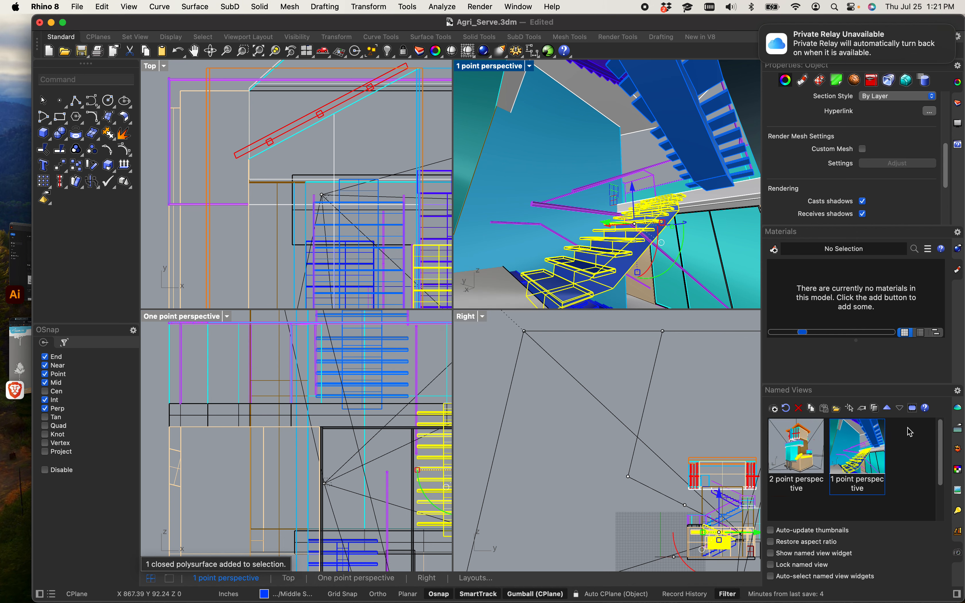
Step: Restore the 1 point perspective named view and window-select the whole model
left_click(906, 441)
scroll(560, 204, "down", 15)
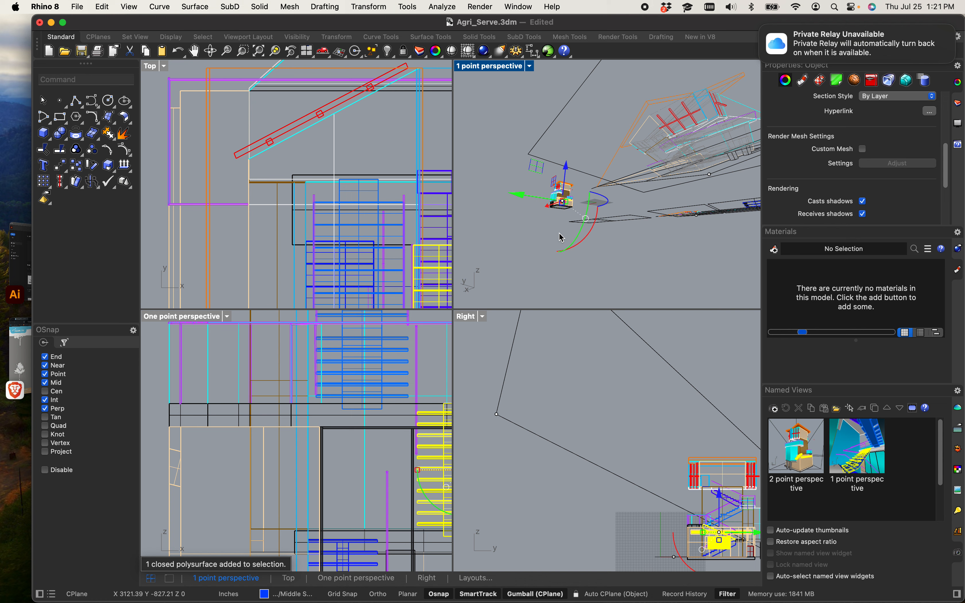
left_click(510, 255)
double_click(847, 442)
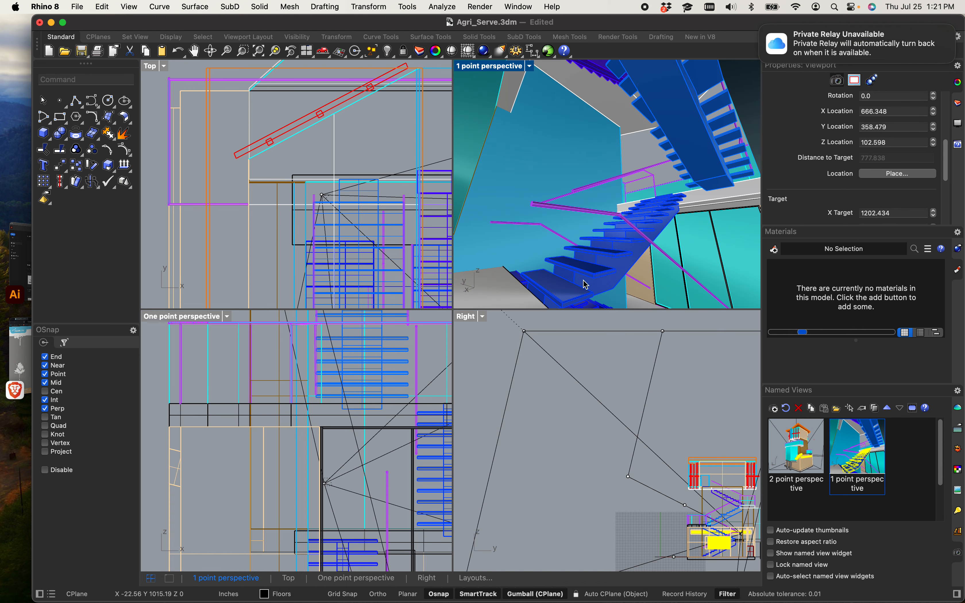
scroll(540, 201, "down", 10)
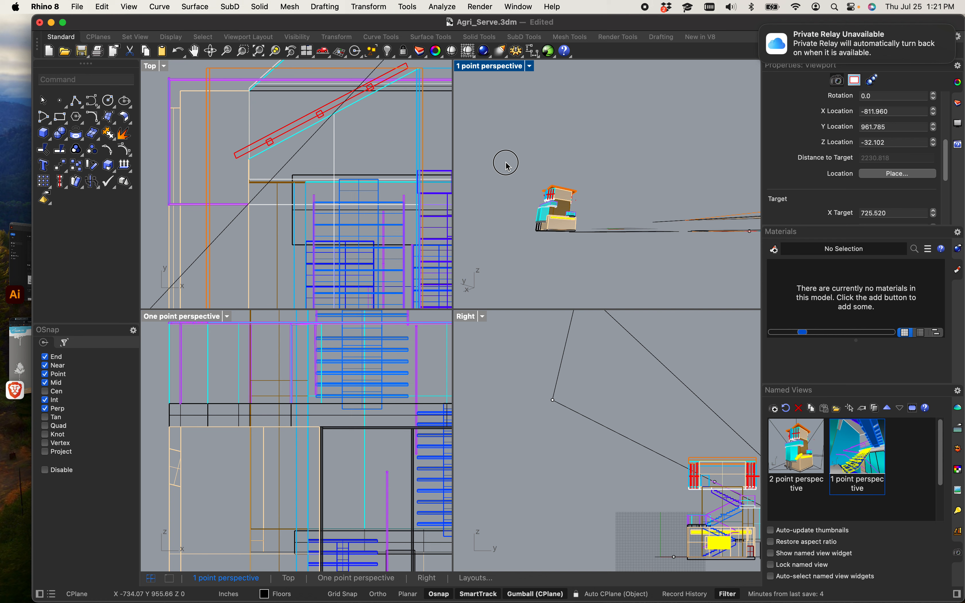
left_click_drag(504, 162, 632, 281)
double_click(837, 438)
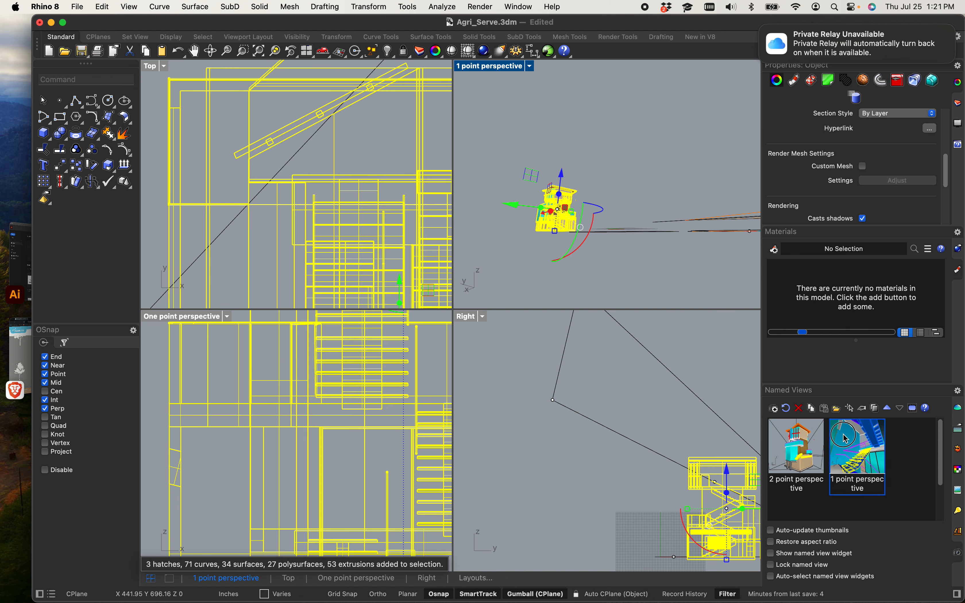
Step: Run Make2D on the selection from the 1 point perspective view with hidden lines and grouped output
type("M")
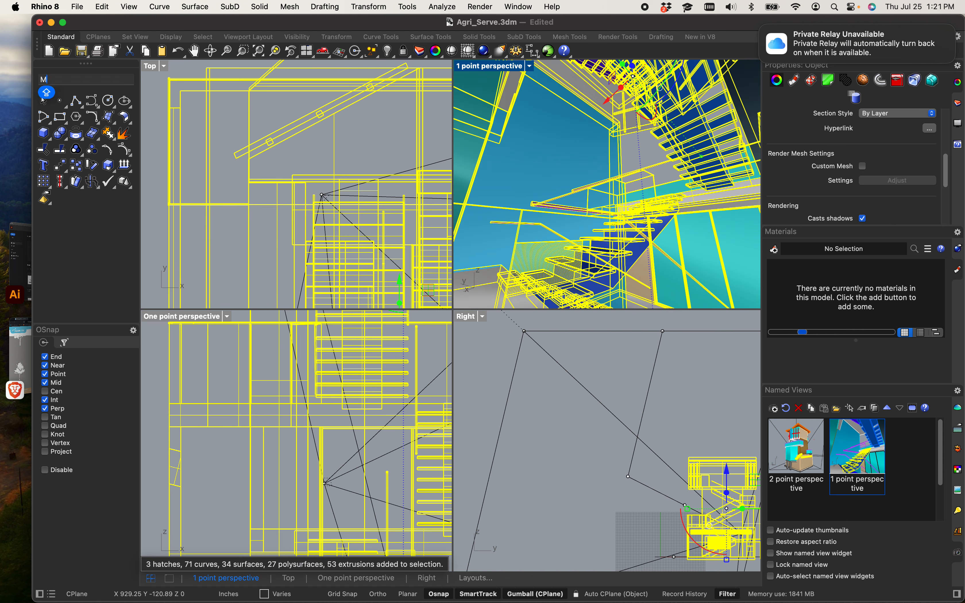
type("AKE2D")
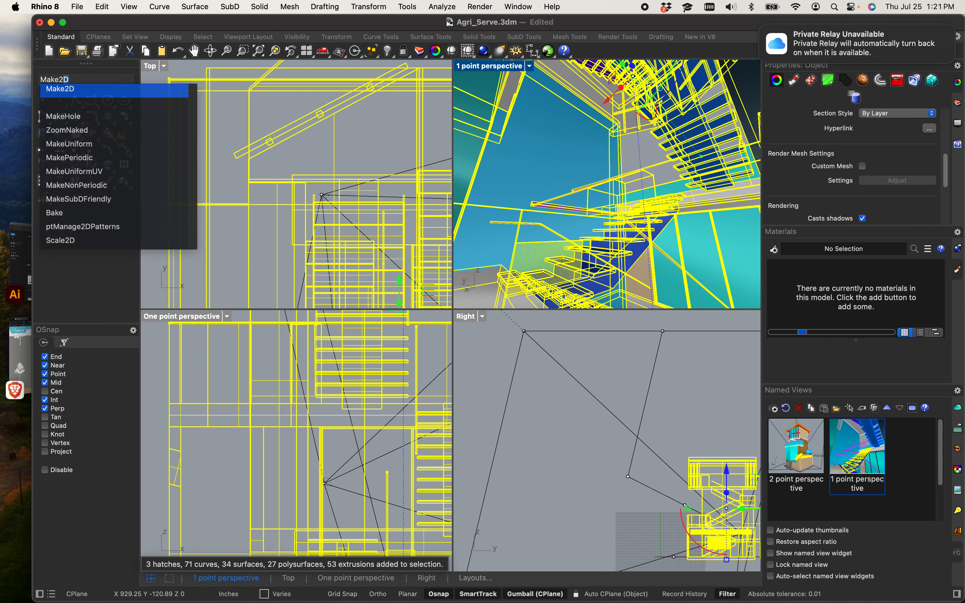
key("Return")
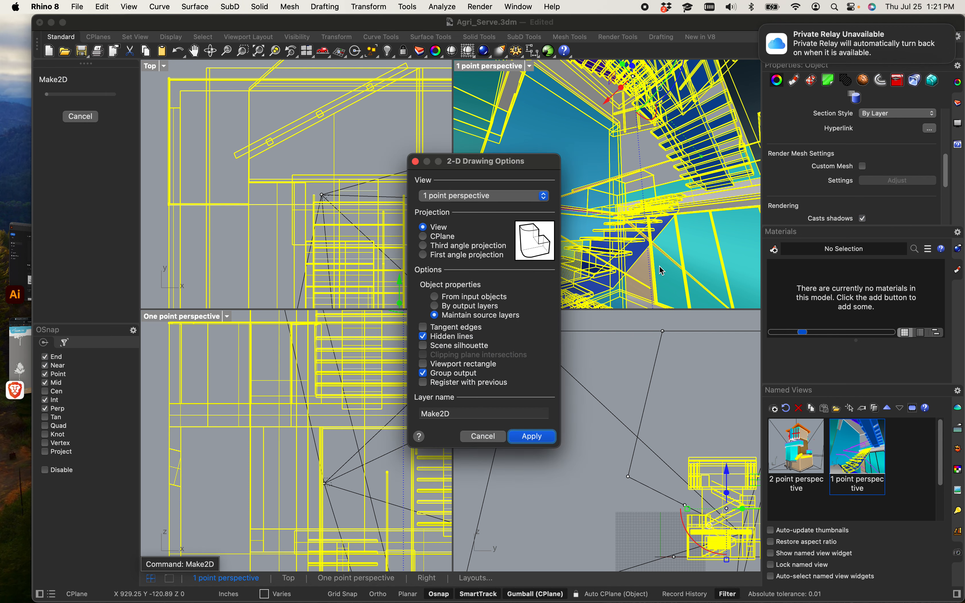
left_click(529, 436)
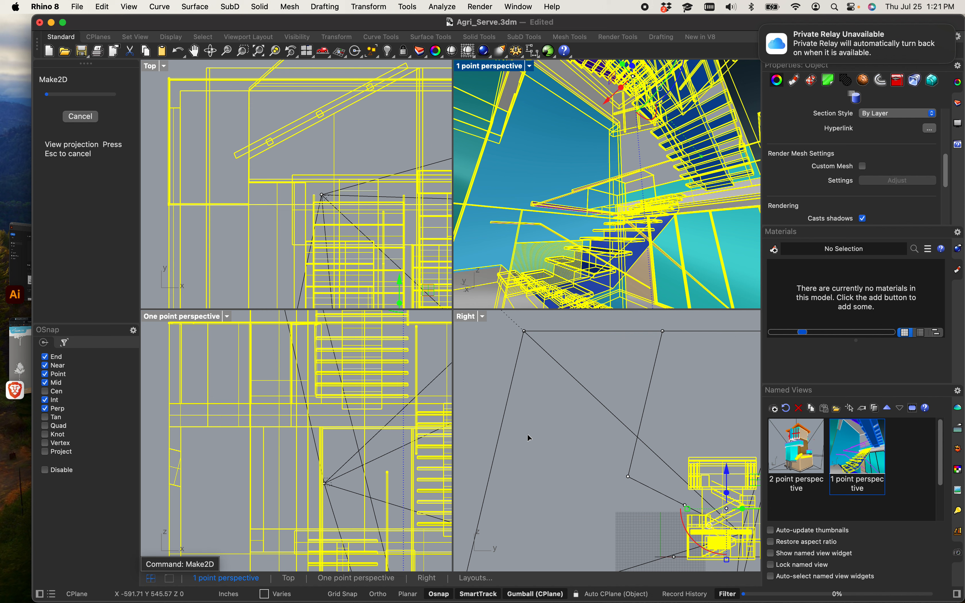
scroll(290, 198, "down", 8)
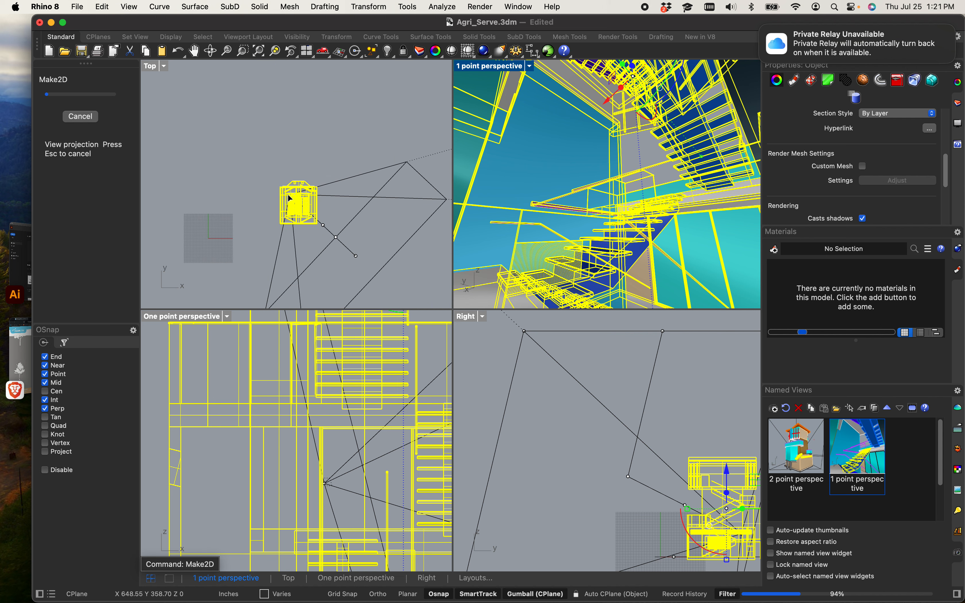
scroll(255, 223, "up", 12)
scroll(305, 181, "down", 7)
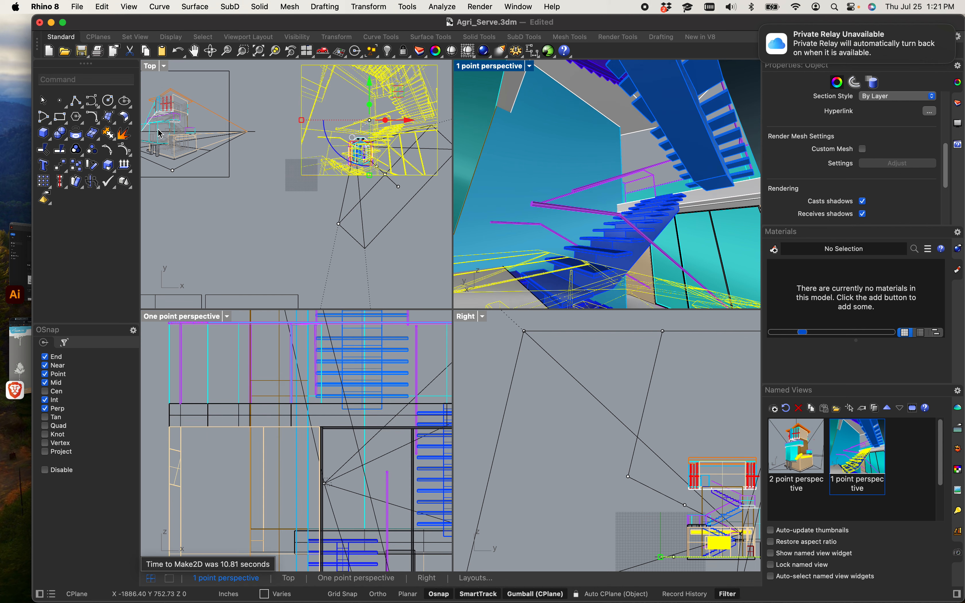
Step: Move the generated Make2D stair drawing into the layout area in the Top view
scroll(300, 142, "down", 8)
mouse_move(336, 110)
left_mouse_down()
mouse_move(333, 86)
mouse_move(355, 152)
mouse_move(383, 191)
mouse_move(202, 199)
left_mouse_up()
left_click(244, 182)
mouse_move(192, 193)
right_mouse_down()
mouse_move(381, 193)
mouse_move(344, 218)
mouse_move(370, 199)
mouse_move(413, 194)
right_mouse_up()
scroll(343, 218, "up", 10)
scroll(286, 204, "up", 8)
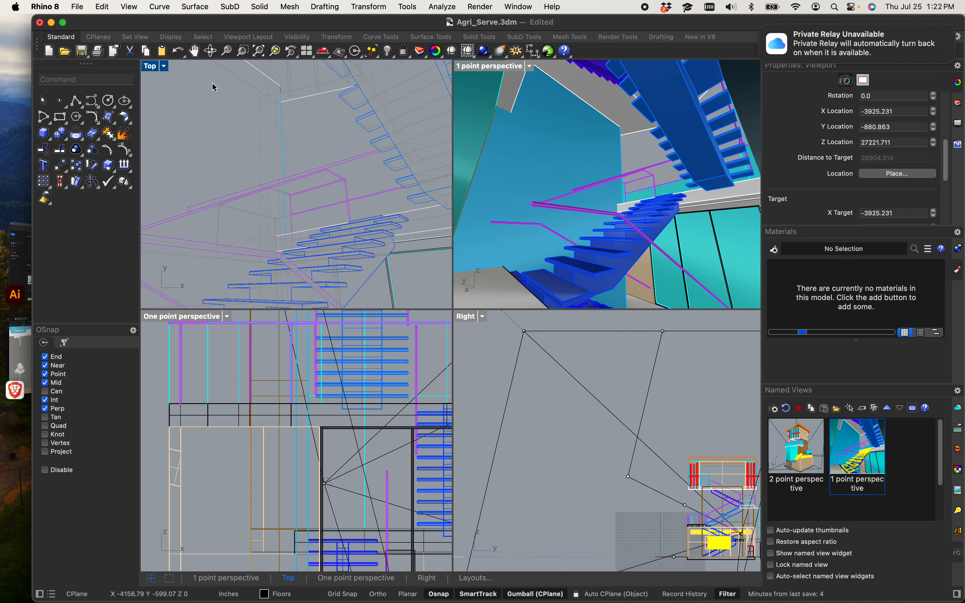
Step: Draw a circle centred on the stair perspective drawing, with its radius reaching the drawing's top edge midpoint
double_click(149, 67)
scroll(315, 232, "down", 10)
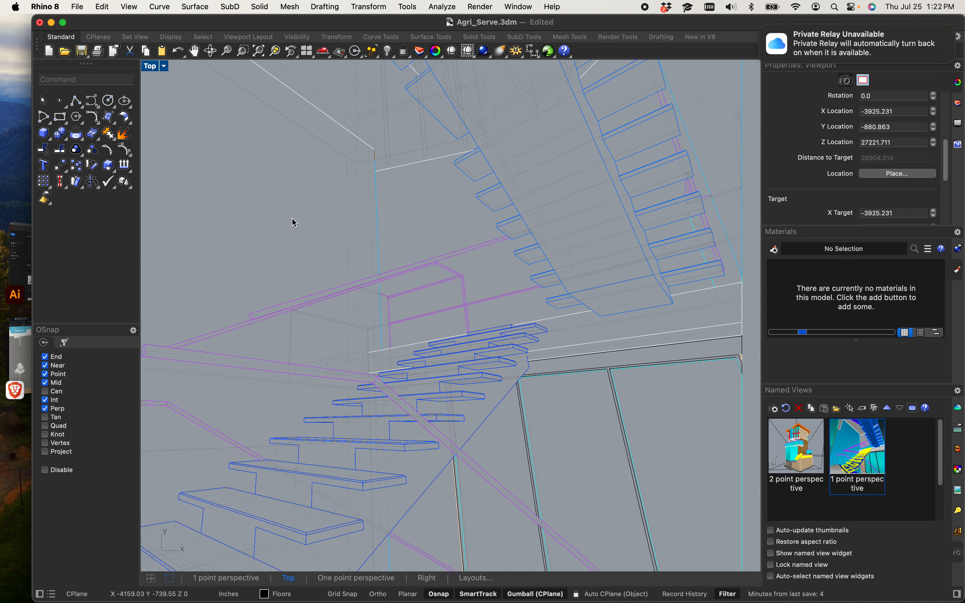
scroll(352, 281, "up", 4)
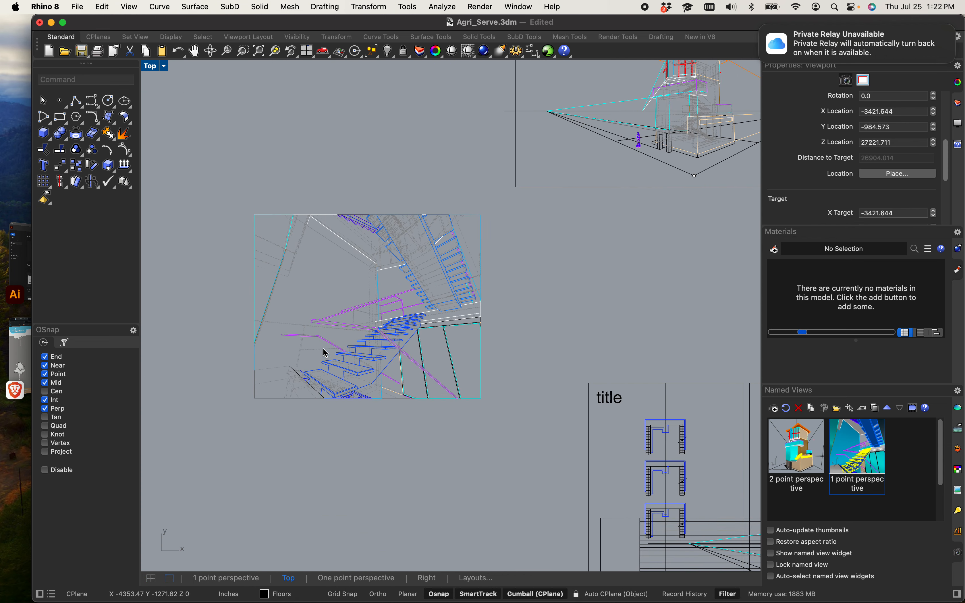
scroll(328, 350, "up", 5)
scroll(388, 389, "down", 4)
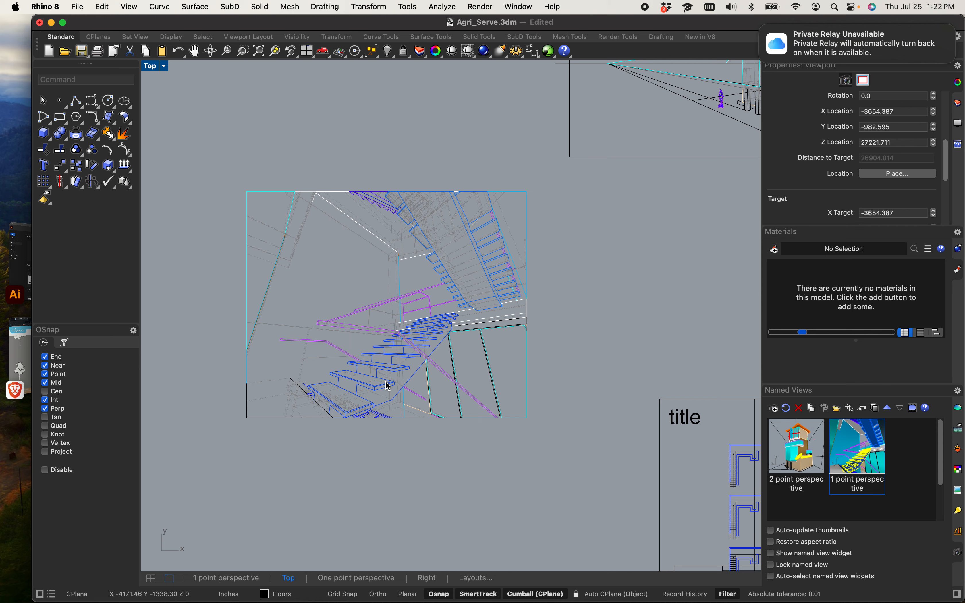
left_click_drag(528, 465, 343, 520)
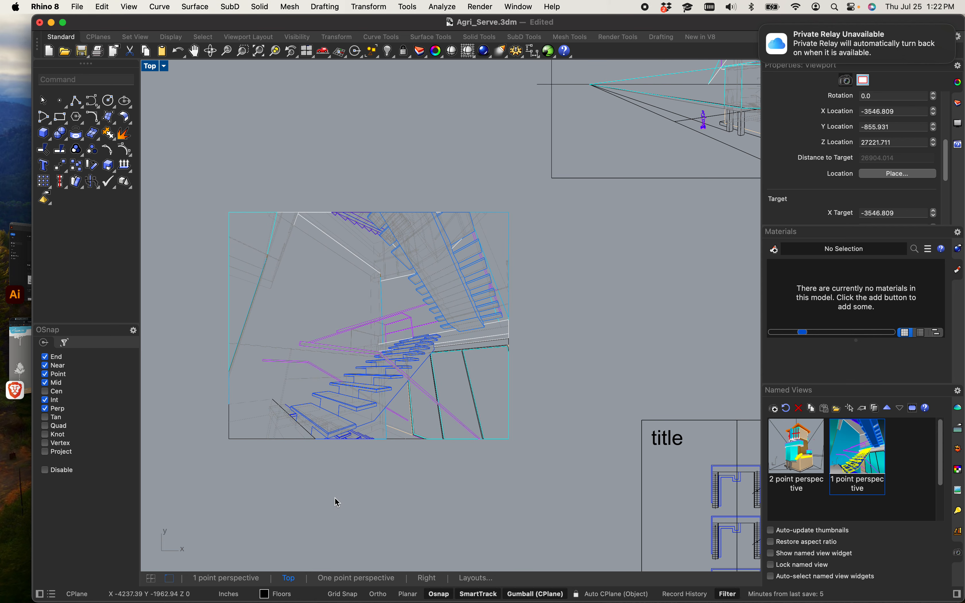
type("Circle")
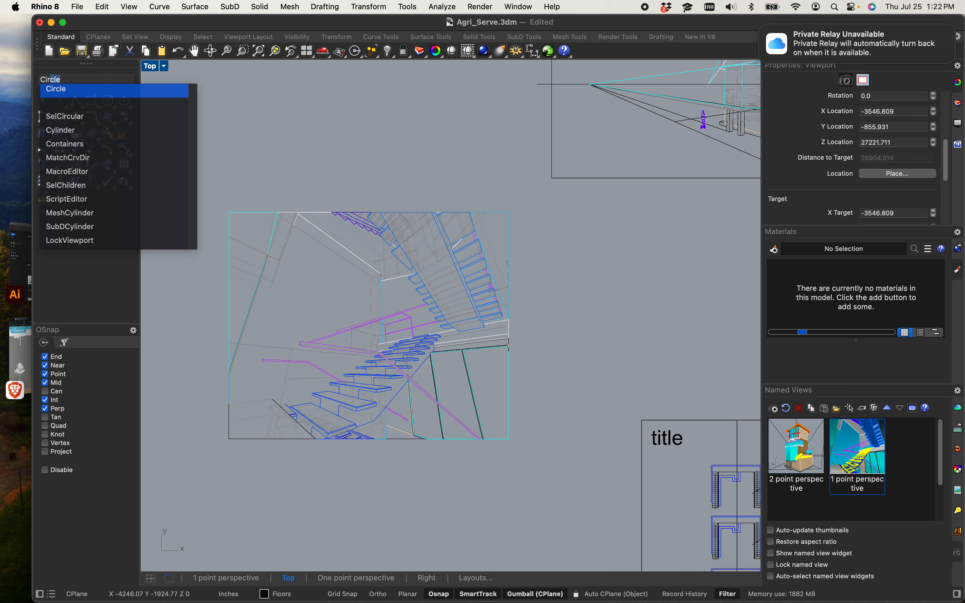
key("Return")
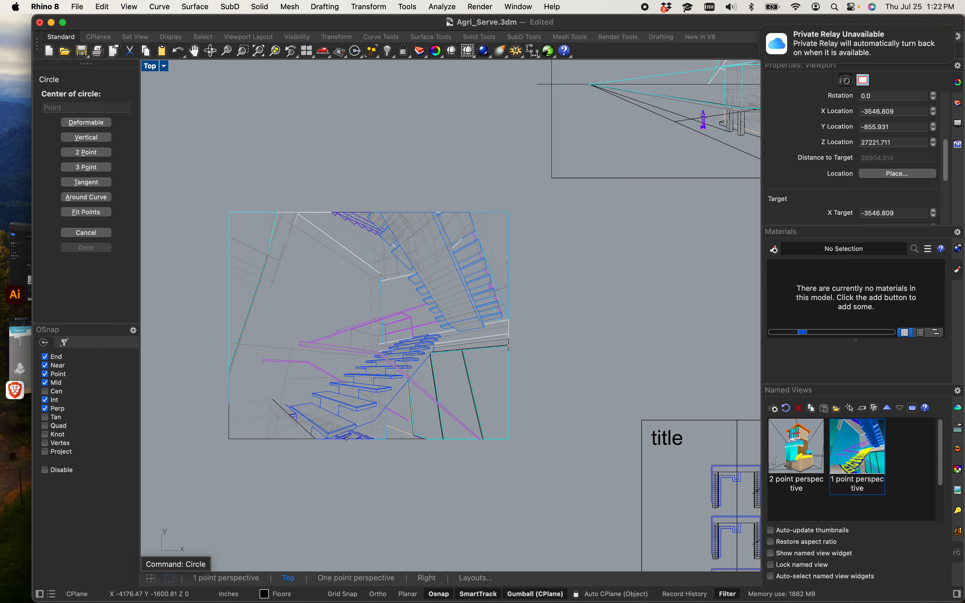
left_click(375, 330)
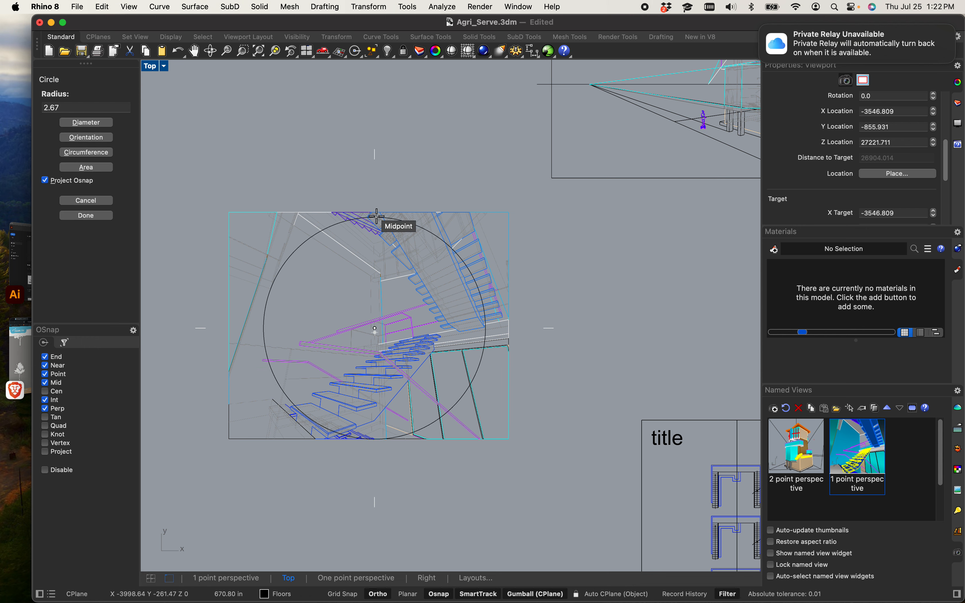
left_click(377, 215)
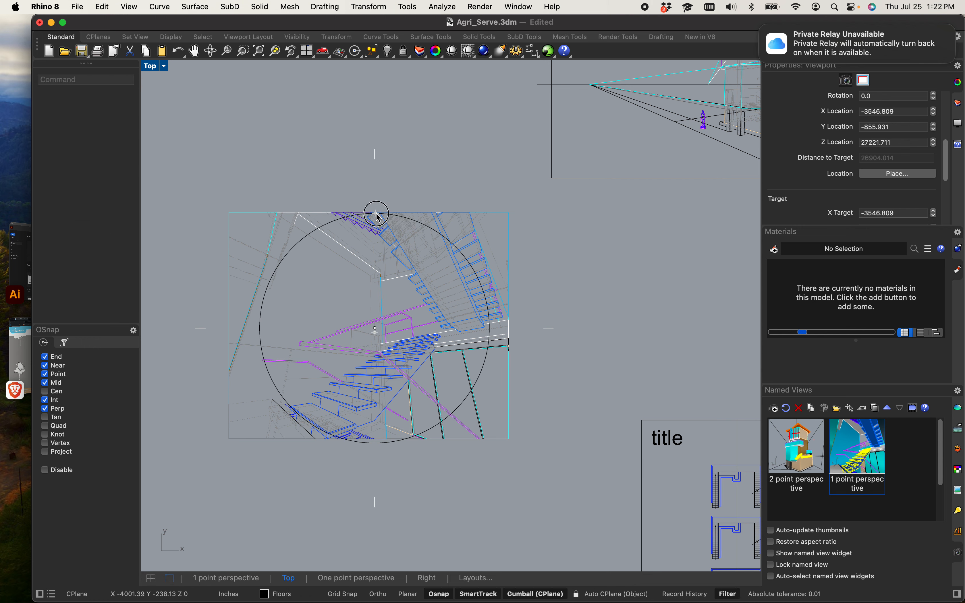
Step: Start Trim with the circle as the cutting curve and trim away stair linework lying outside the circle along the drawing's top edge
left_click(289, 253)
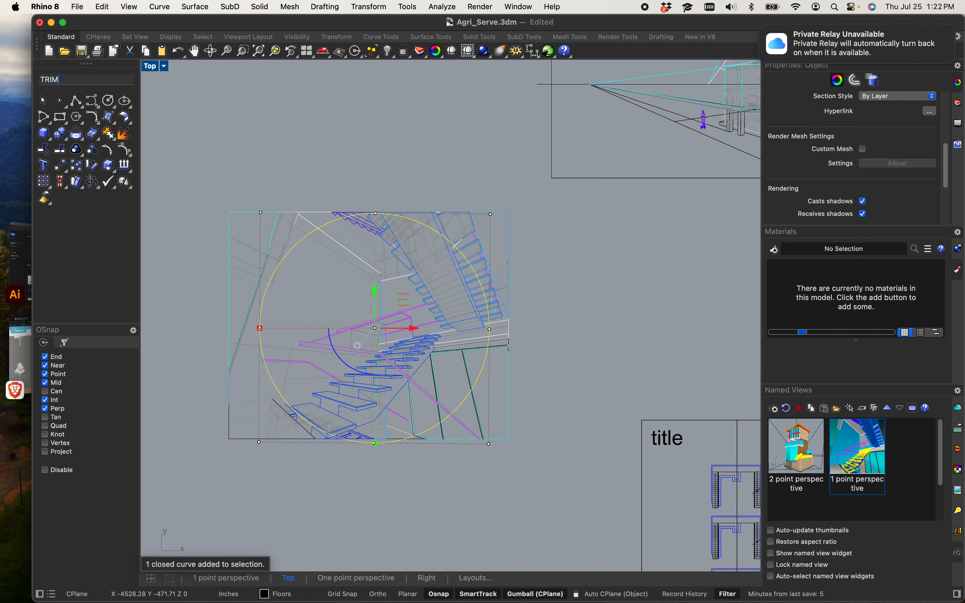
type("TRIM")
key("Return")
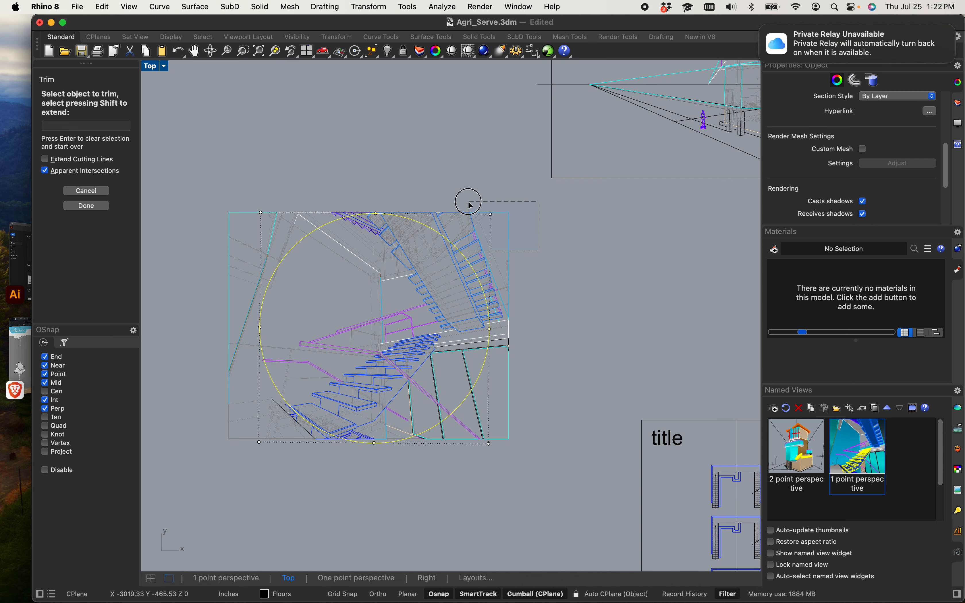
left_click(466, 208)
scroll(467, 237, "up", 5)
left_click_drag(481, 253, 327, 205)
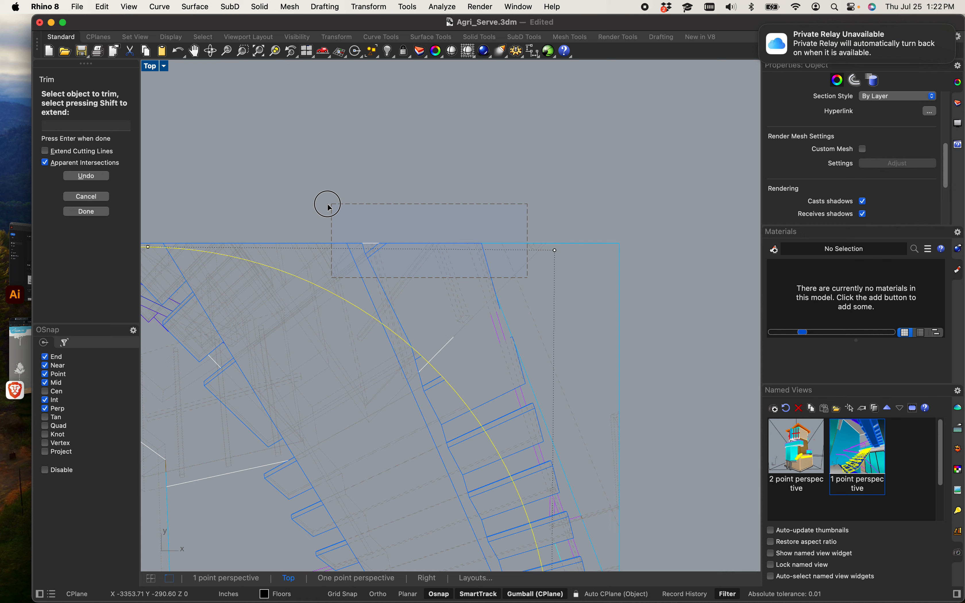
scroll(300, 218, "up", 4)
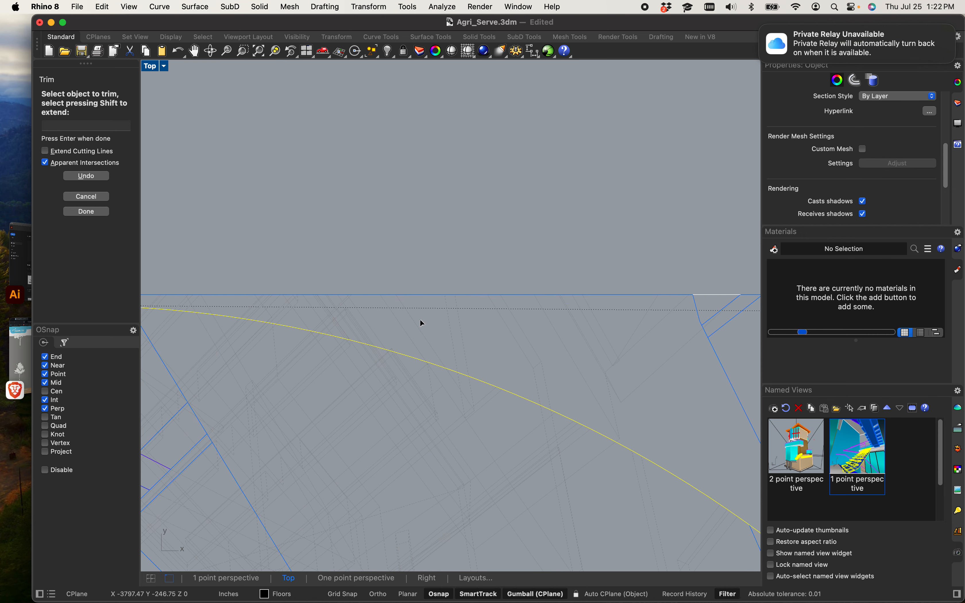
left_click_drag(419, 316, 316, 249)
right_click_drag(297, 251, 444, 263)
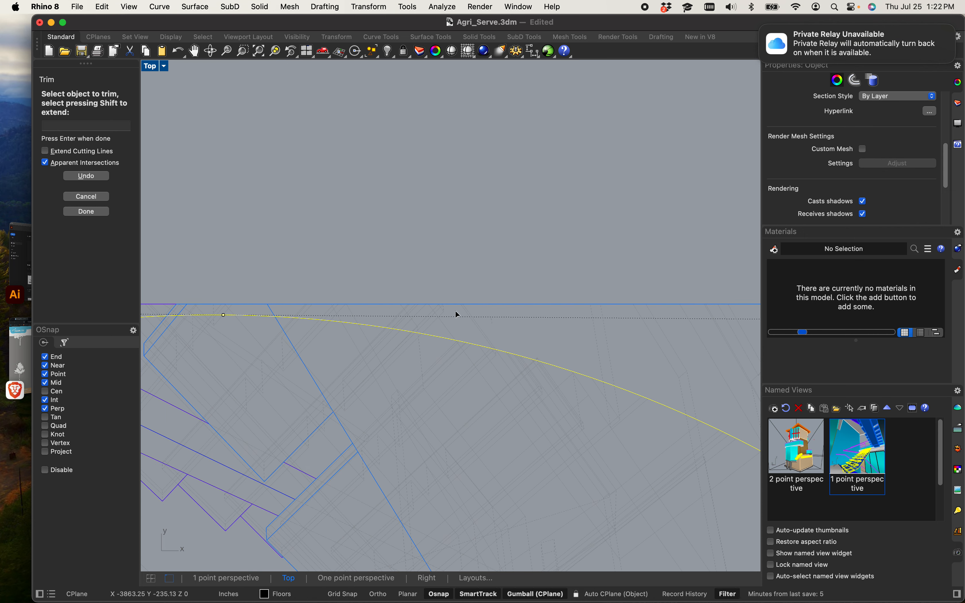
scroll(456, 311, "up", 5)
left_click_drag(448, 324, 320, 253)
scroll(321, 251, "down", 5)
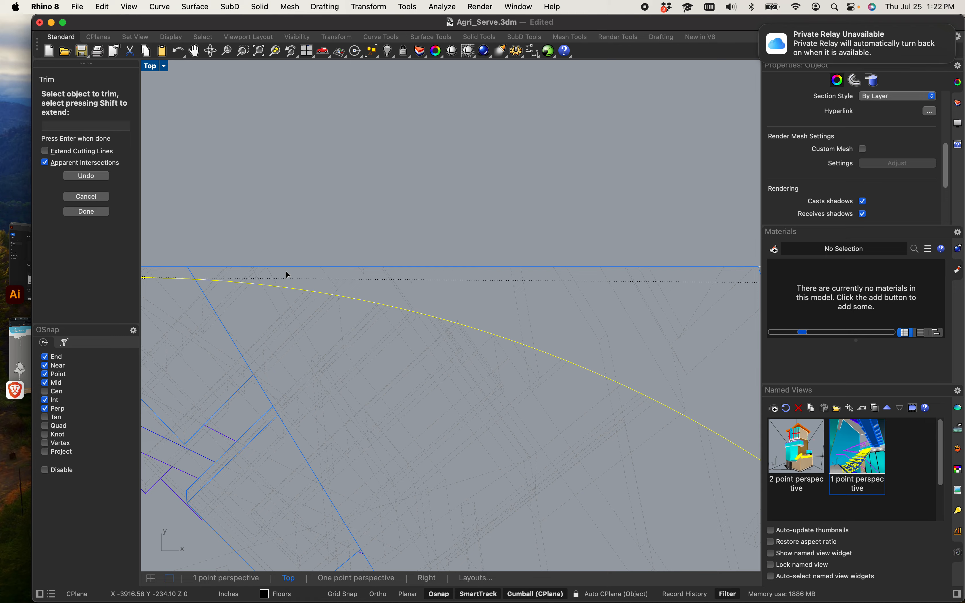
right_click_drag(286, 270, 551, 303)
scroll(488, 306, "up", 7)
left_click_drag(416, 275, 312, 251)
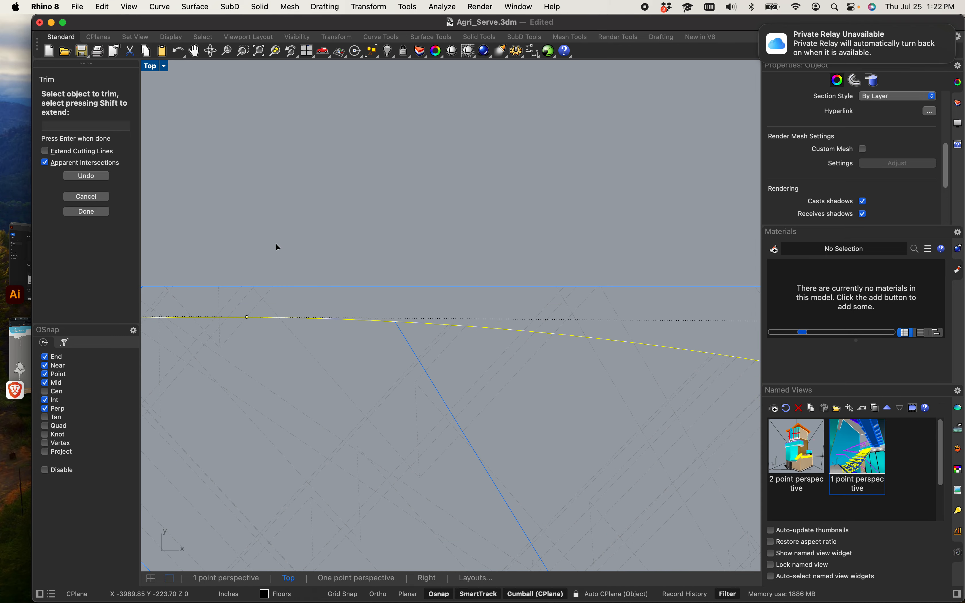
Step: Continue trimming the lines that extend beyond the circle across the upper part of the stair perspective
right_click_drag(225, 240, 588, 243)
left_click_drag(521, 305, 382, 209)
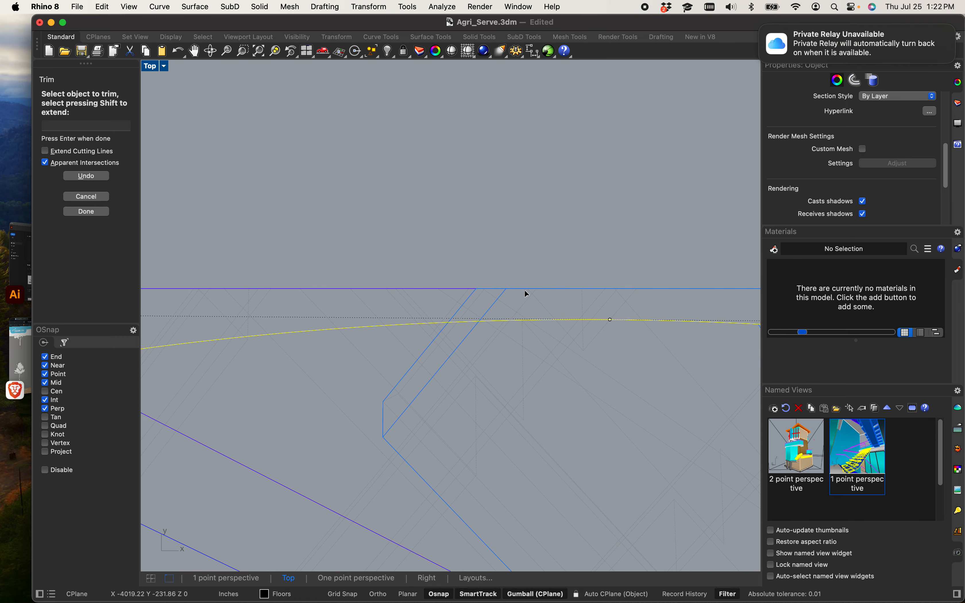
right_click_drag(386, 255, 596, 236)
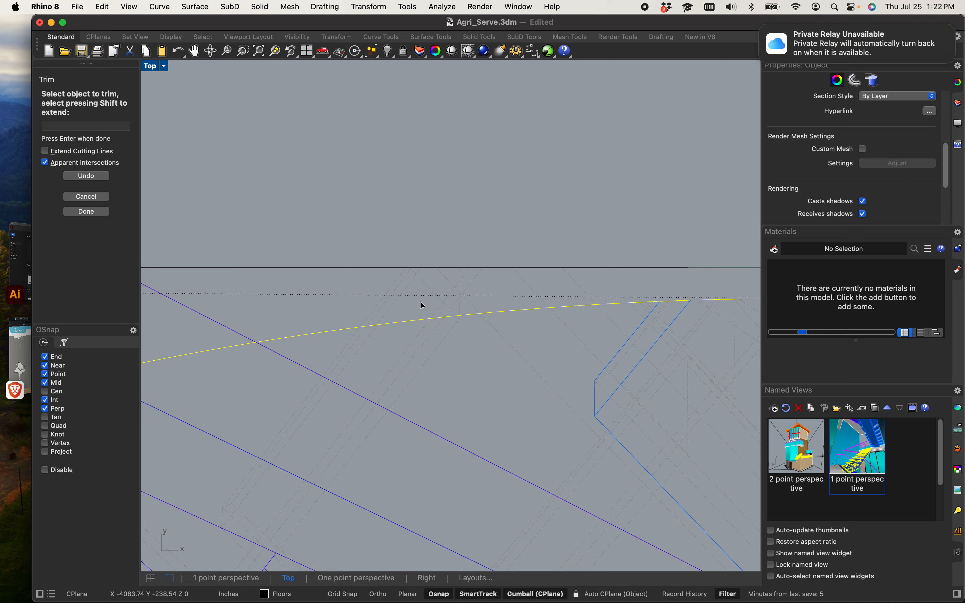
left_click_drag(409, 305, 364, 230)
right_click_drag(280, 274, 474, 272)
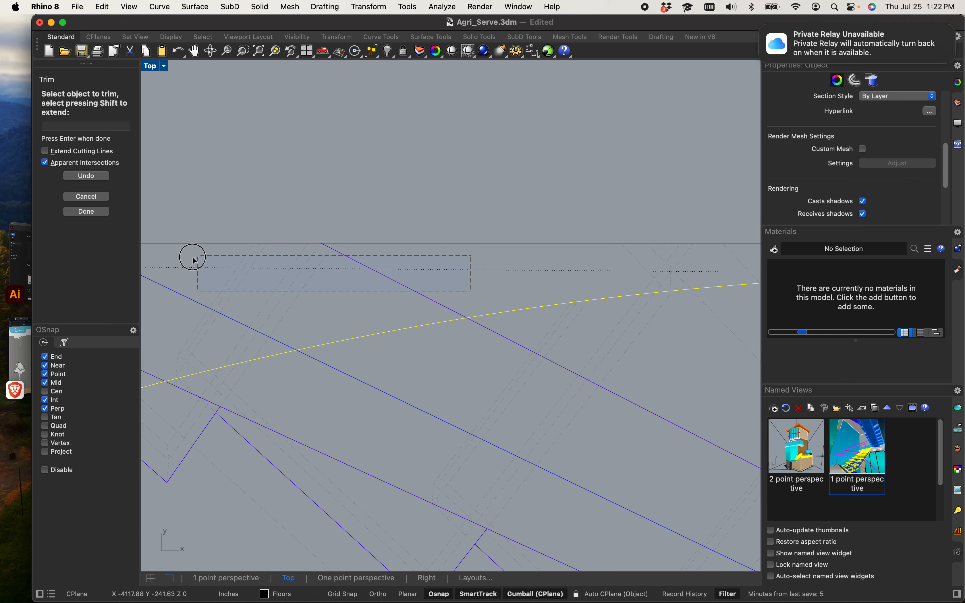
right_click_drag(276, 284, 560, 238)
left_click_drag(472, 273, 229, 155)
scroll(229, 155, "down", 10)
right_click_drag(249, 195, 363, 231)
right_click_drag(253, 260, 423, 241)
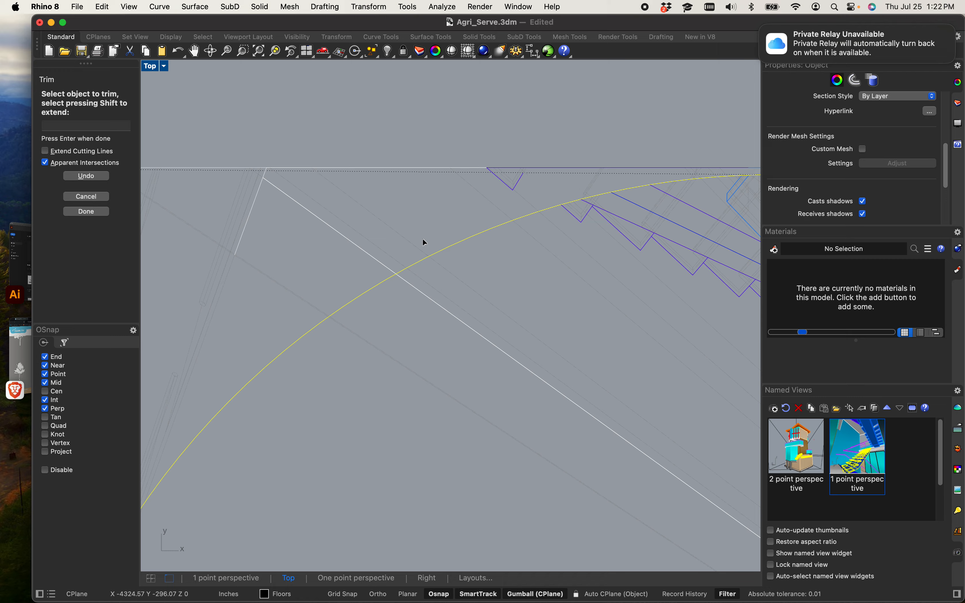
left_click_drag(397, 239, 223, 134)
scroll(235, 295, "down", 5)
scroll(383, 252, "up", 10)
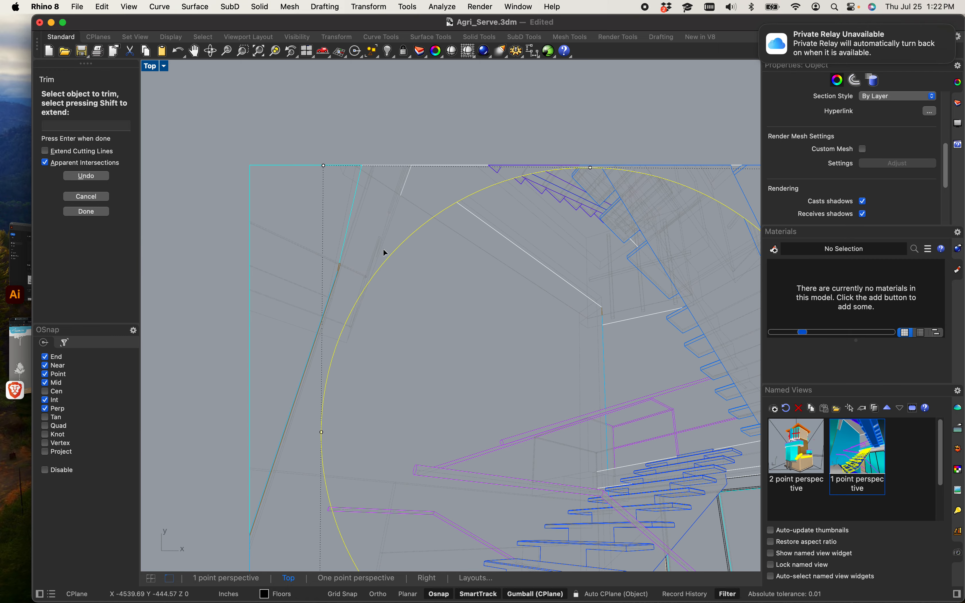
left_click_drag(395, 284, 214, 196)
scroll(263, 223, "down", 12)
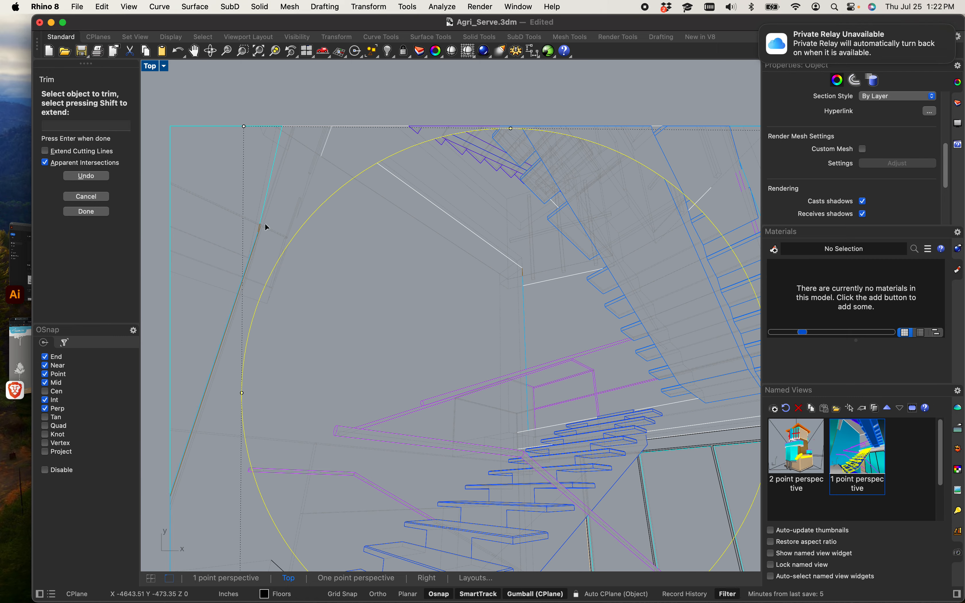
right_click_drag(258, 262, 399, 121)
Step: Trim the stair linework projecting outside the circle on the drawing's left side
scroll(370, 327, "up", 8)
left_click_drag(431, 401, 387, 332)
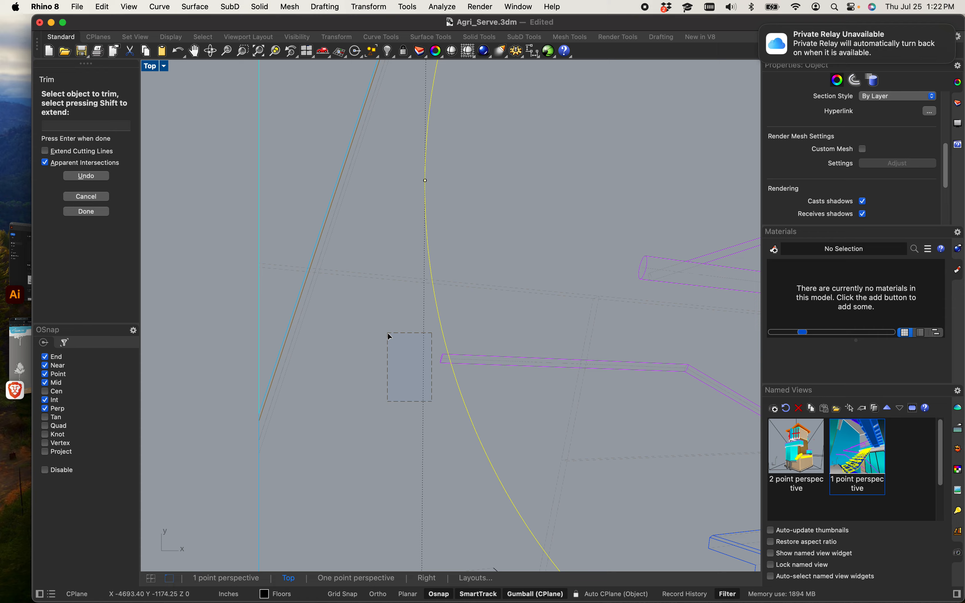
scroll(410, 336, "up", 10)
left_click_drag(533, 451, 514, 421)
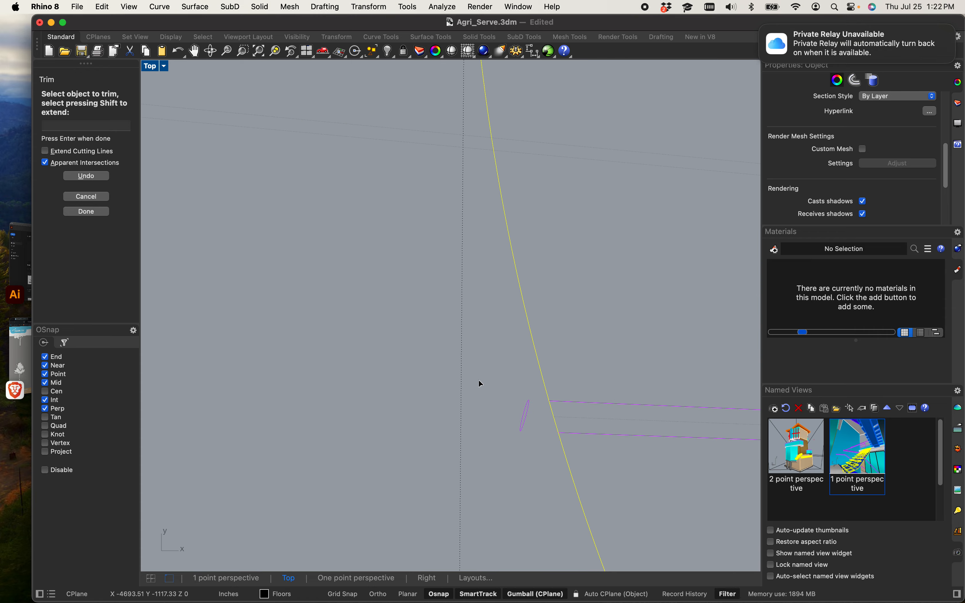
scroll(472, 374, "down", 10)
right_click_drag(557, 515, 404, 322)
scroll(409, 370, "up", 10)
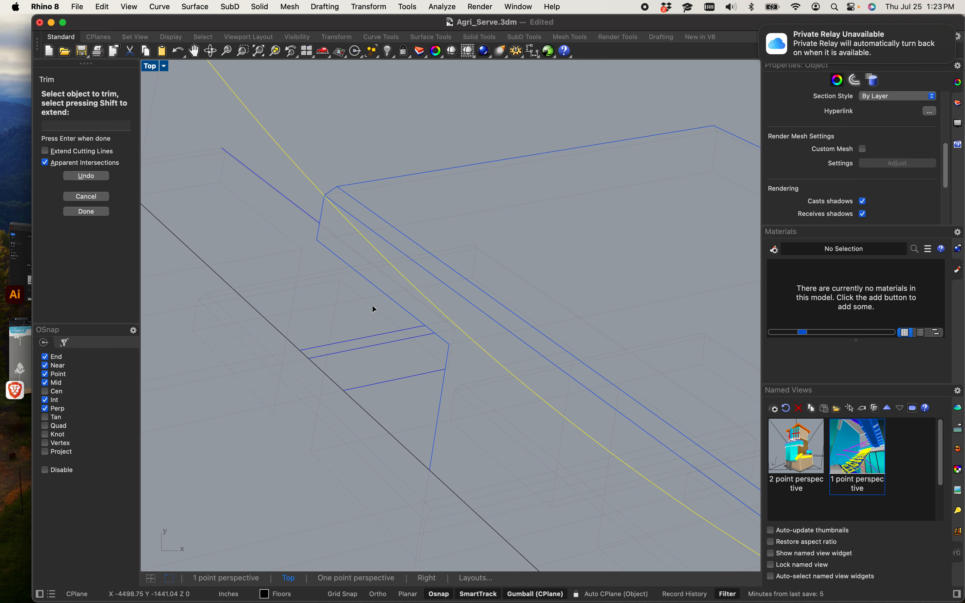
scroll(372, 287, "up", 3)
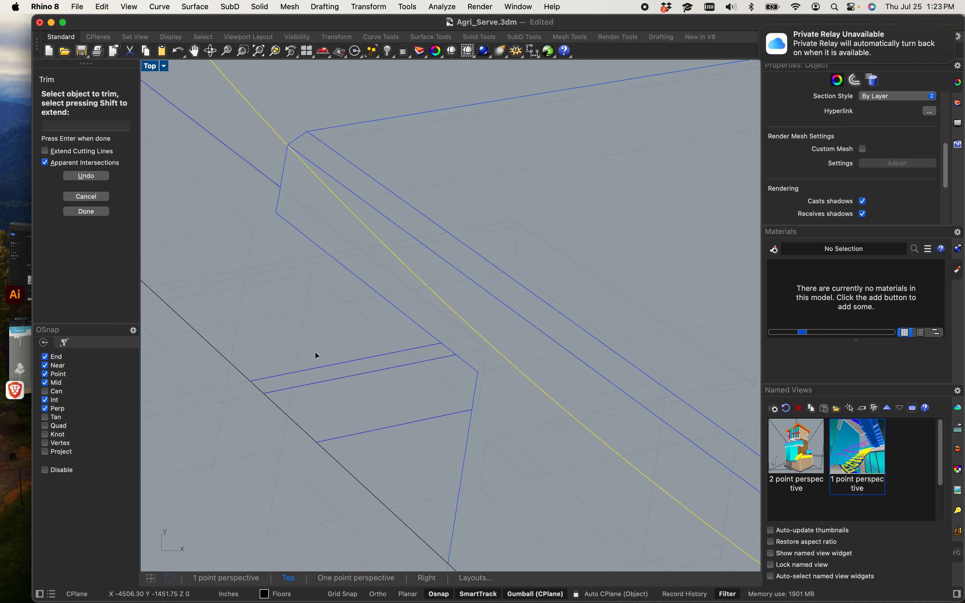
scroll(351, 247, "up", 5)
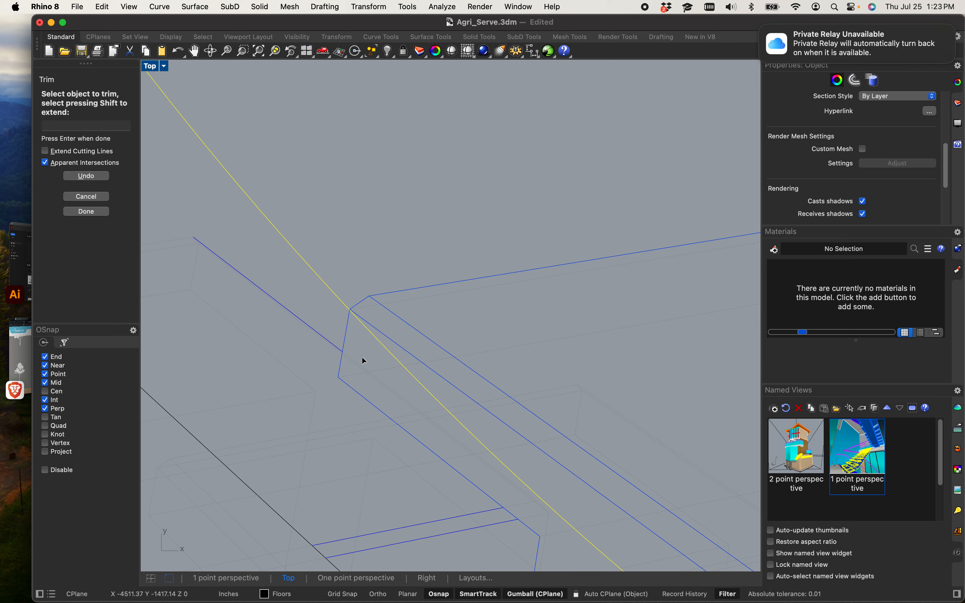
scroll(361, 304, "up", 6)
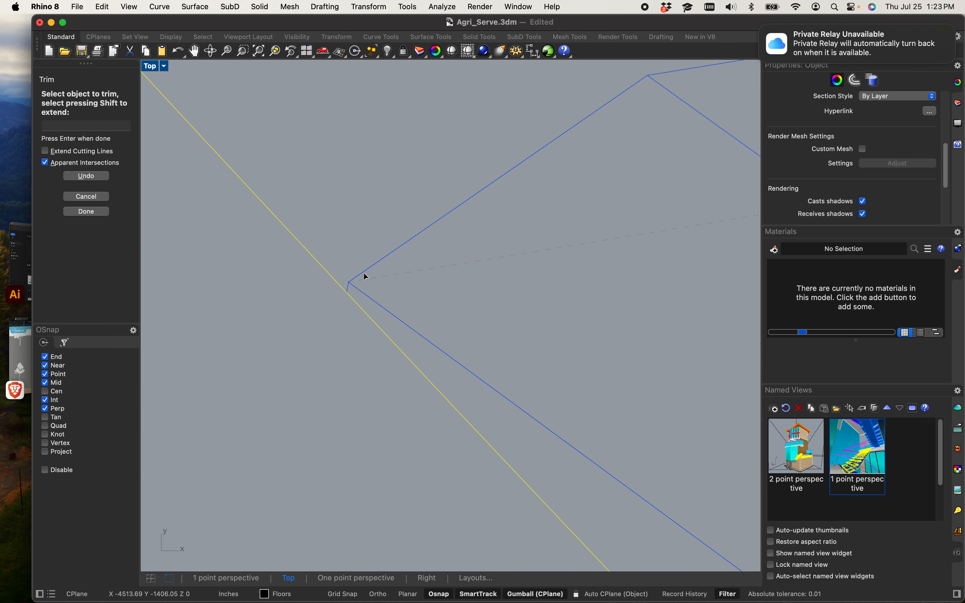
scroll(275, 366, "down", 10)
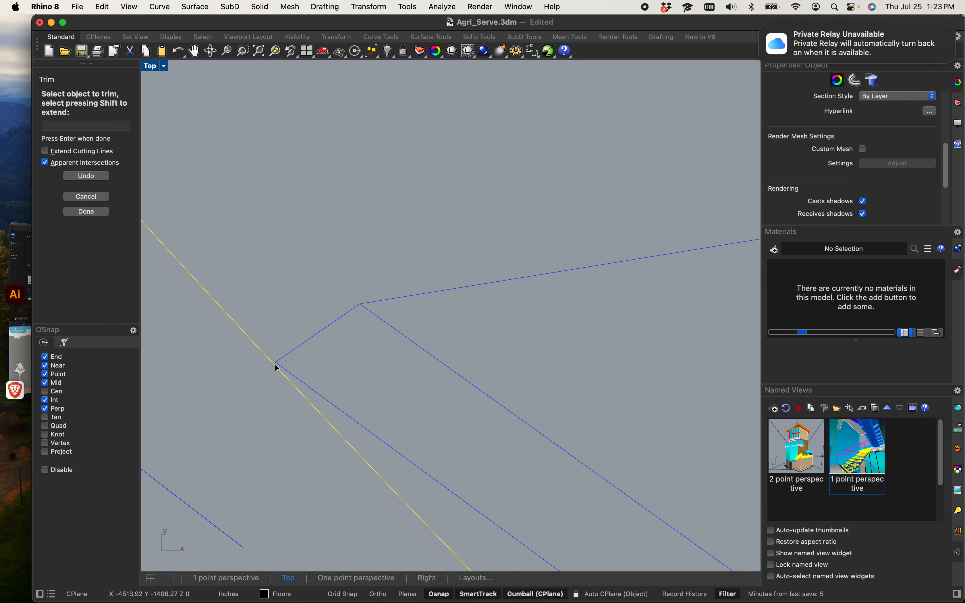
Step: Trim the step and stringer lines that cross outside the circle near the drawing's bottom edge
scroll(286, 292, "up", 8)
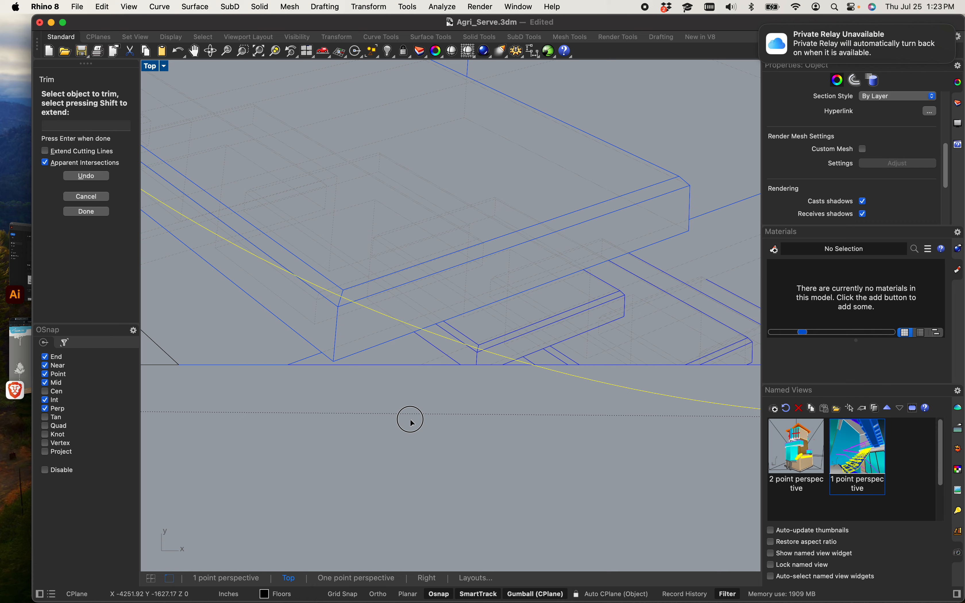
scroll(338, 349, "up", 8)
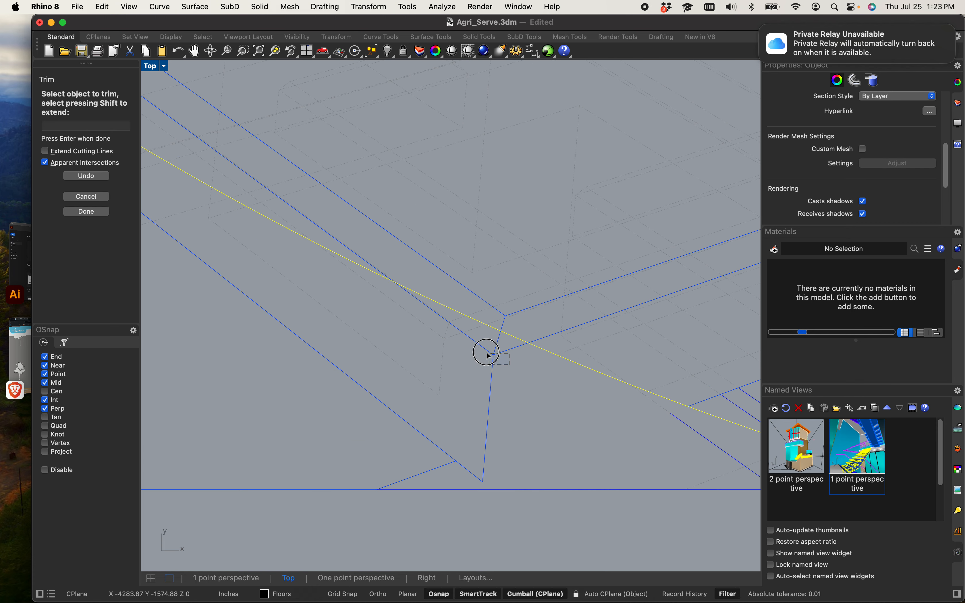
scroll(487, 355, "down", 5)
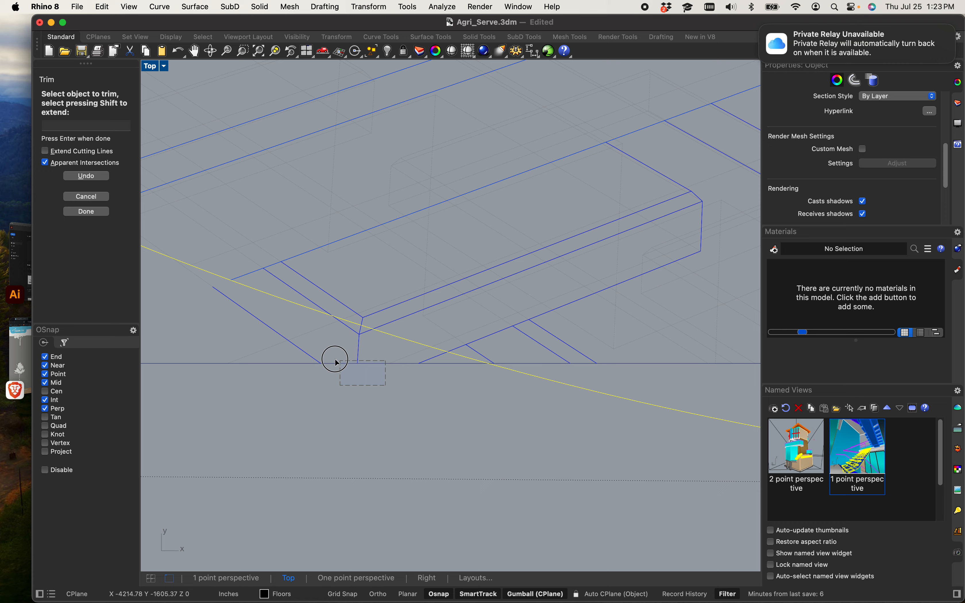
scroll(333, 322, "up", 5)
left_click_drag(402, 354, 398, 350)
scroll(393, 344, "down", 5)
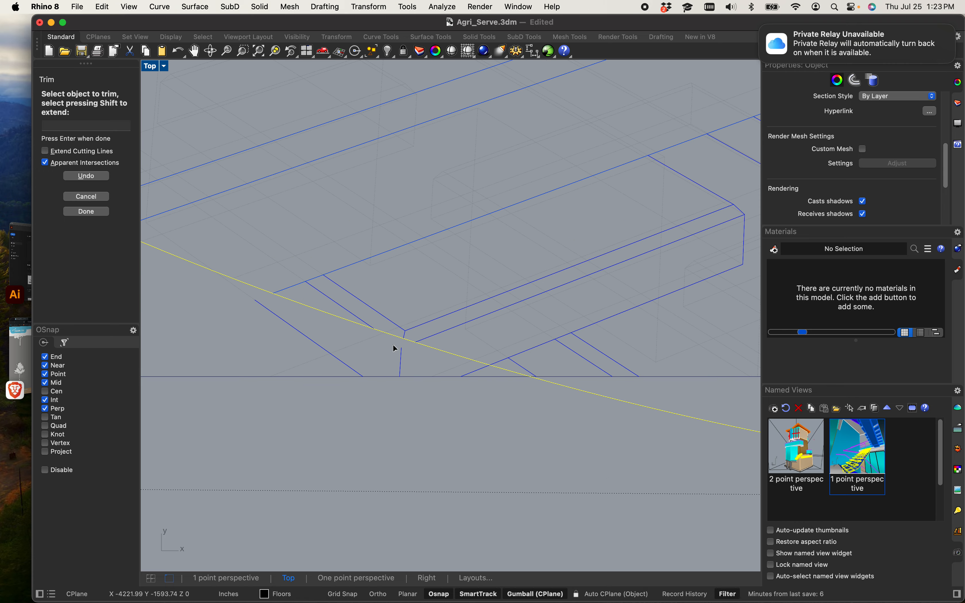
right_click_drag(506, 427, 402, 409)
scroll(402, 399, "up", 4)
left_click_drag(348, 351, 293, 312)
scroll(293, 312, "down", 5)
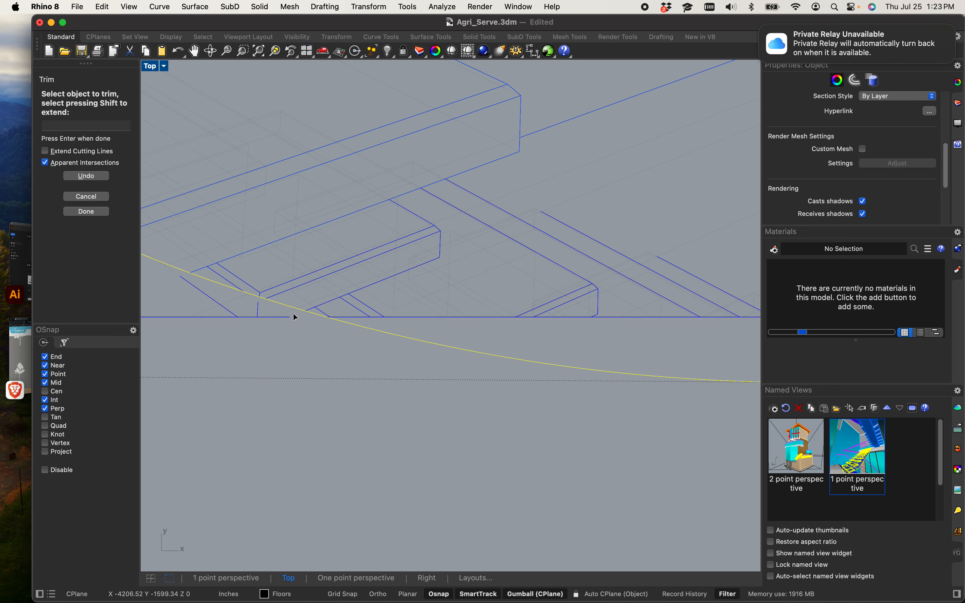
scroll(430, 375, "down", 5)
right_click_drag(430, 376, 192, 416)
scroll(565, 409, "up", 5)
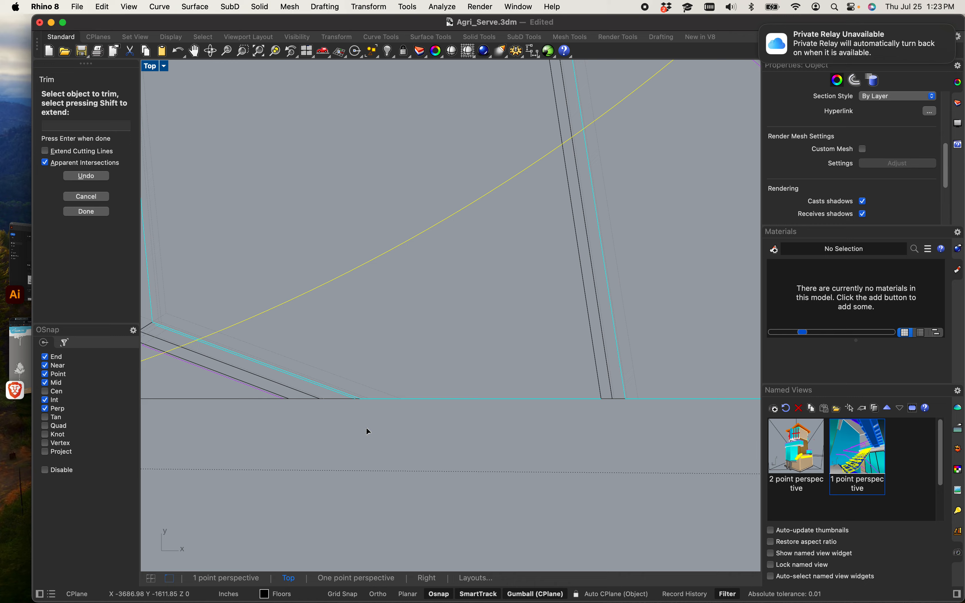
Step: Trim the railing post and frame lines outside the circle along the lower right of the drawing
right_click_drag(366, 427, 464, 429)
left_click_drag(476, 437, 325, 361)
scroll(325, 361, "down", 5)
right_click_drag(426, 375, 383, 409)
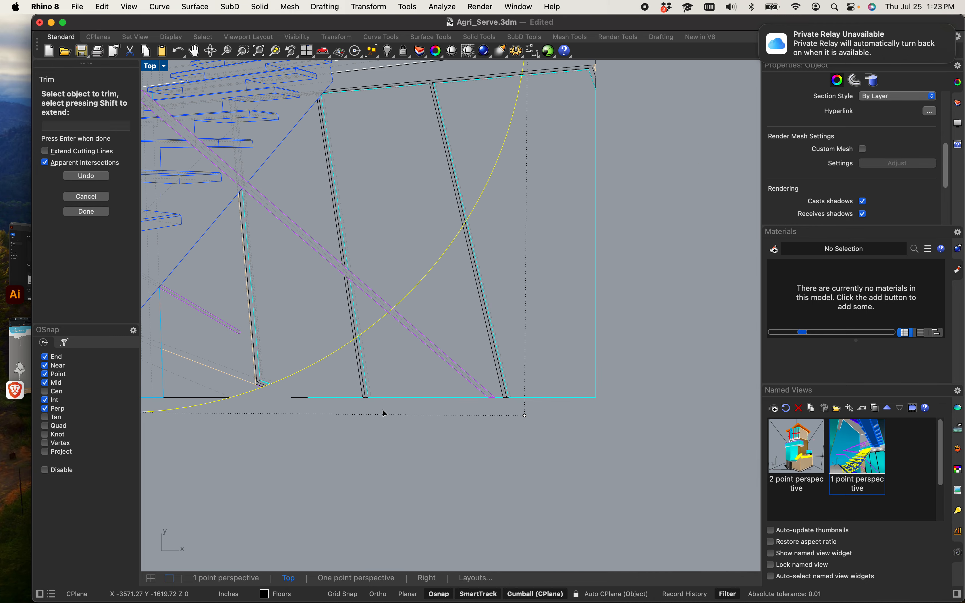
scroll(383, 411, "up", 8)
left_click_drag(381, 399, 255, 350)
scroll(344, 330, "down", 10)
right_click_drag(448, 307, 413, 415)
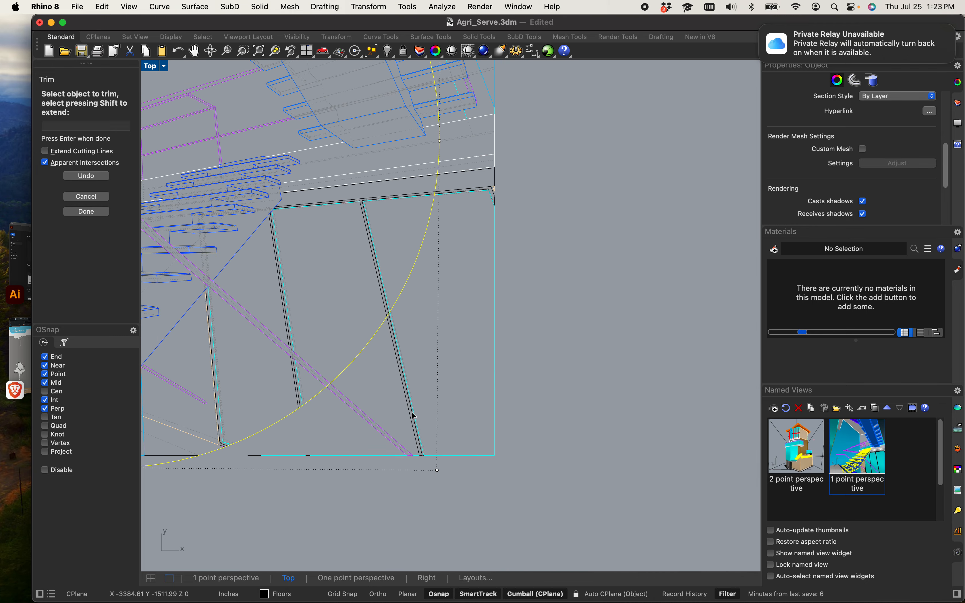
scroll(412, 413, "up", 8)
left_click_drag(434, 429, 264, 374)
scroll(291, 379, "down", 12)
right_click_drag(303, 354, 304, 484)
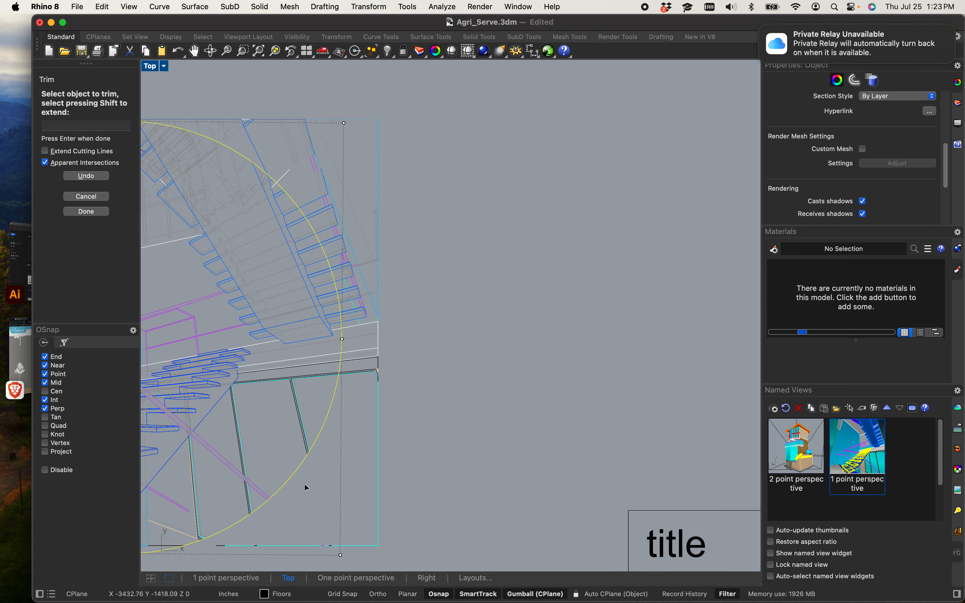
scroll(348, 388, "up", 8)
left_click_drag(320, 397, 313, 379)
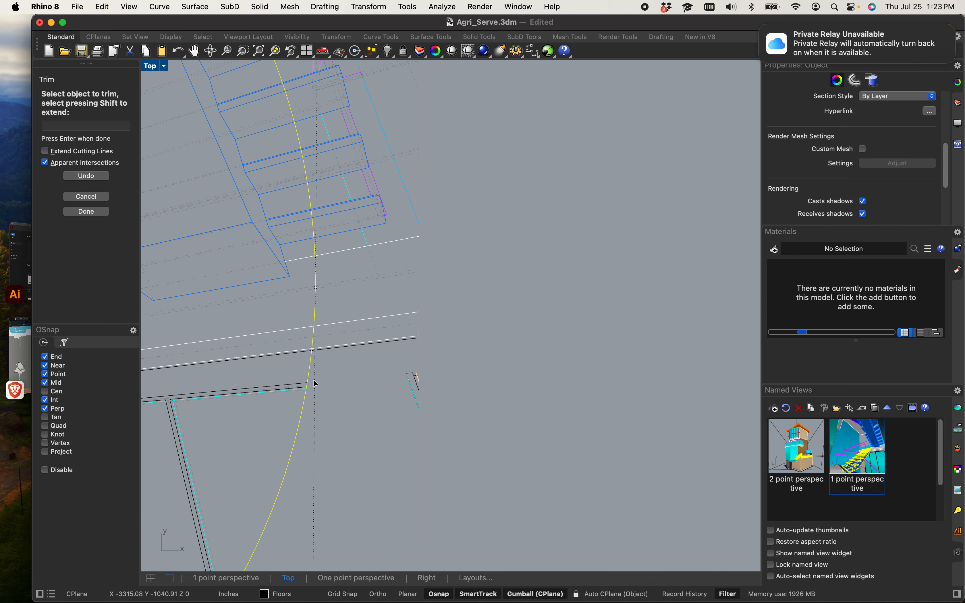
right_click_drag(335, 388, 345, 475)
left_click_drag(372, 454, 364, 392)
Step: Trim the remaining lines crossing outside the circle along the drawing's right edge, then finish the Trim command
scroll(363, 261, "down", 8)
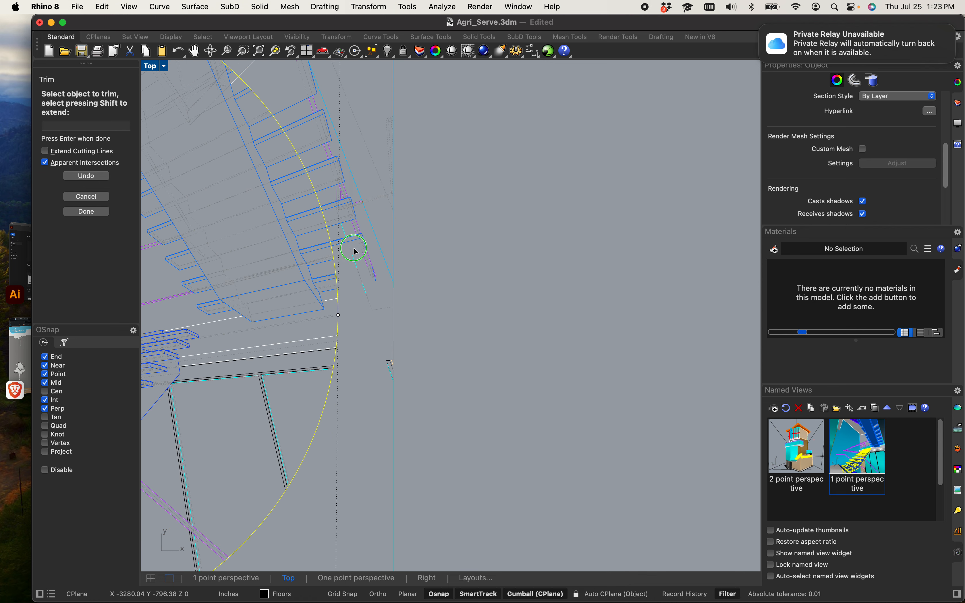
scroll(371, 410, "up", 10)
left_click_drag(363, 391, 324, 174)
scroll(323, 175, "down", 8)
right_click_drag(323, 175, 366, 395)
scroll(344, 421, "up", 5)
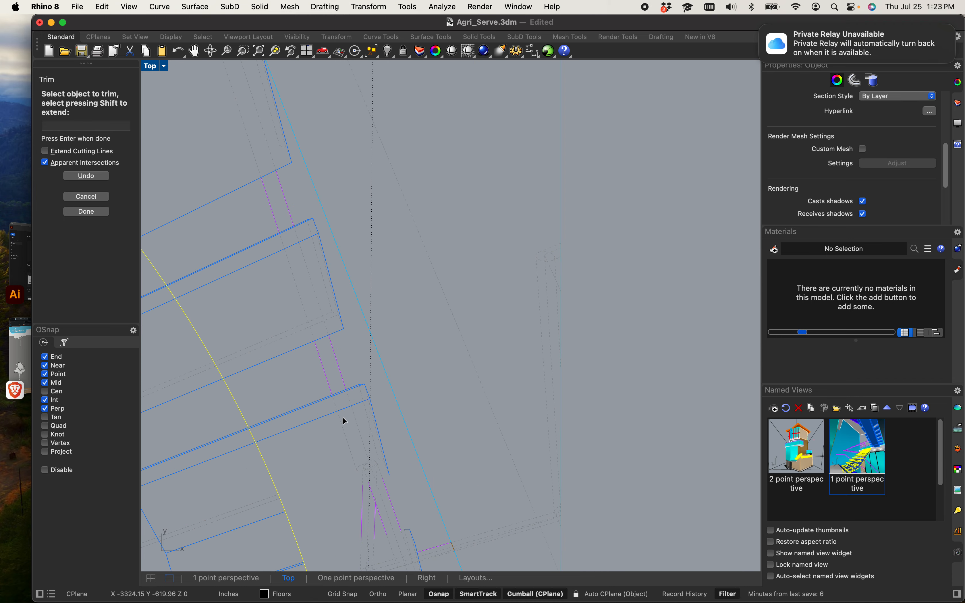
left_click_drag(294, 210, 280, 184)
scroll(280, 189, "down", 9)
right_click_drag(292, 203, 427, 409)
scroll(405, 389, "up", 6)
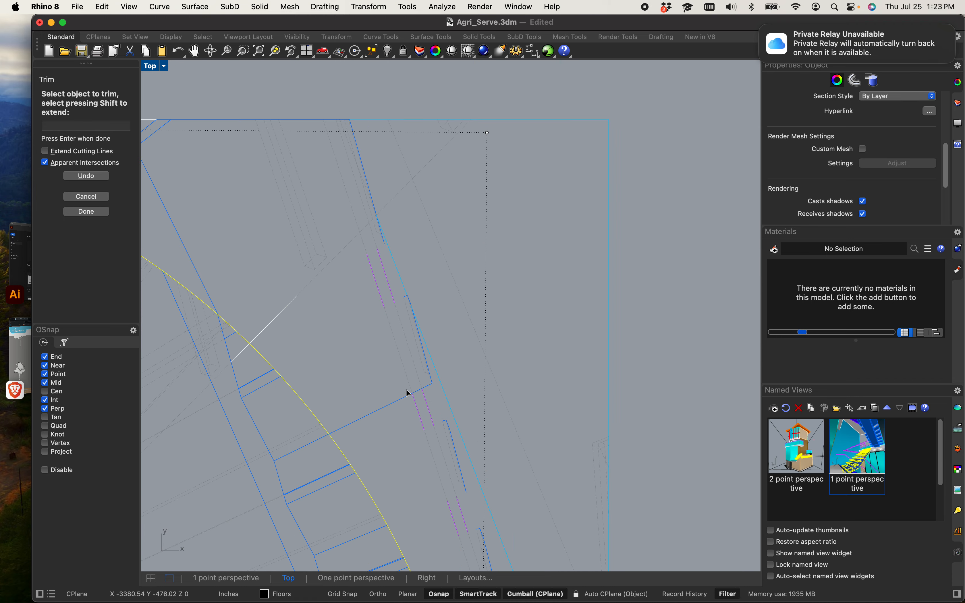
left_click_drag(377, 366, 375, 363)
scroll(351, 340, "down", 6)
right_click_drag(326, 325, 360, 388)
scroll(362, 390, "up", 8)
left_click_drag(362, 390, 338, 354)
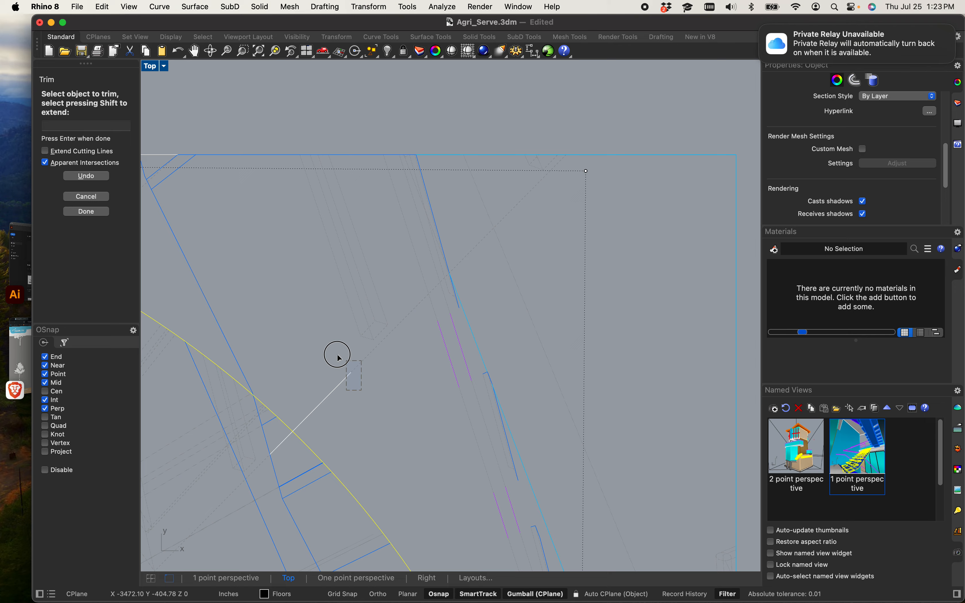
right_click_drag(301, 325, 379, 380)
left_click_drag(378, 380, 296, 312)
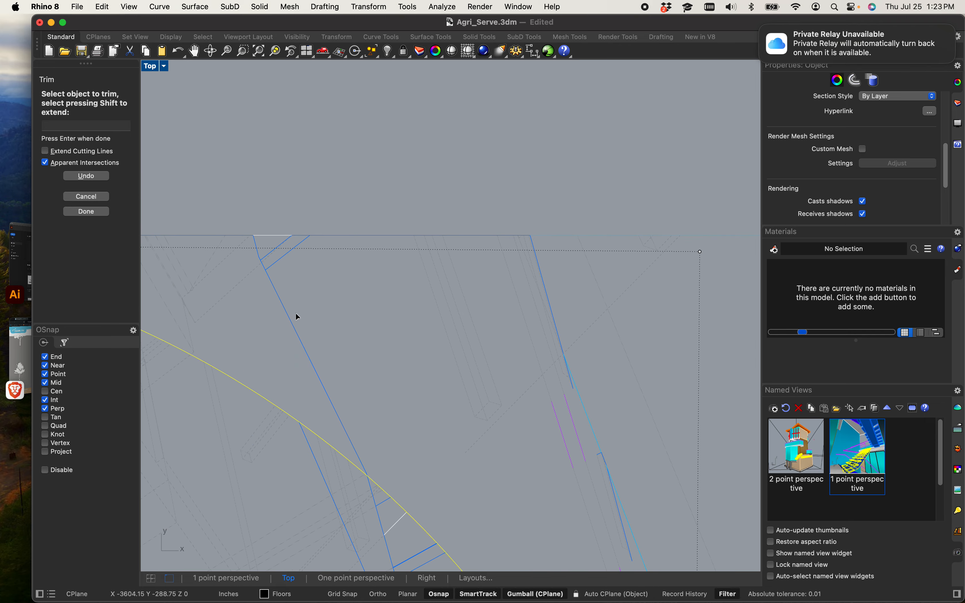
scroll(309, 319, "down", 10)
right_click_drag(344, 324, 358, 333)
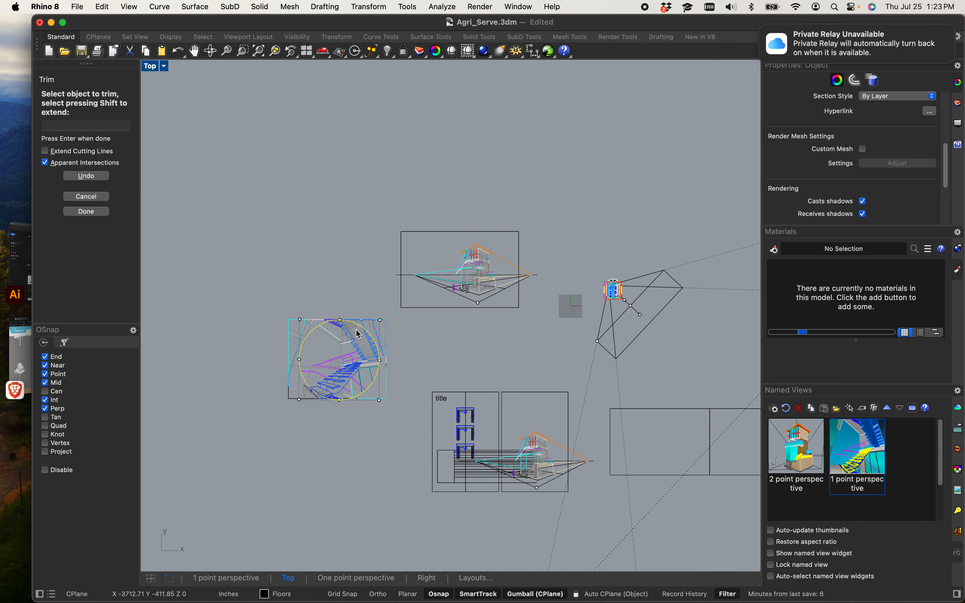
key("Return")
Step: Select the whole circular stair perspective and ungroup it
scroll(295, 393, "up", 8)
left_click_drag(389, 448, 314, 373)
left_click(336, 439)
scroll(359, 448, "up", 8)
scroll(386, 417, "down", 12)
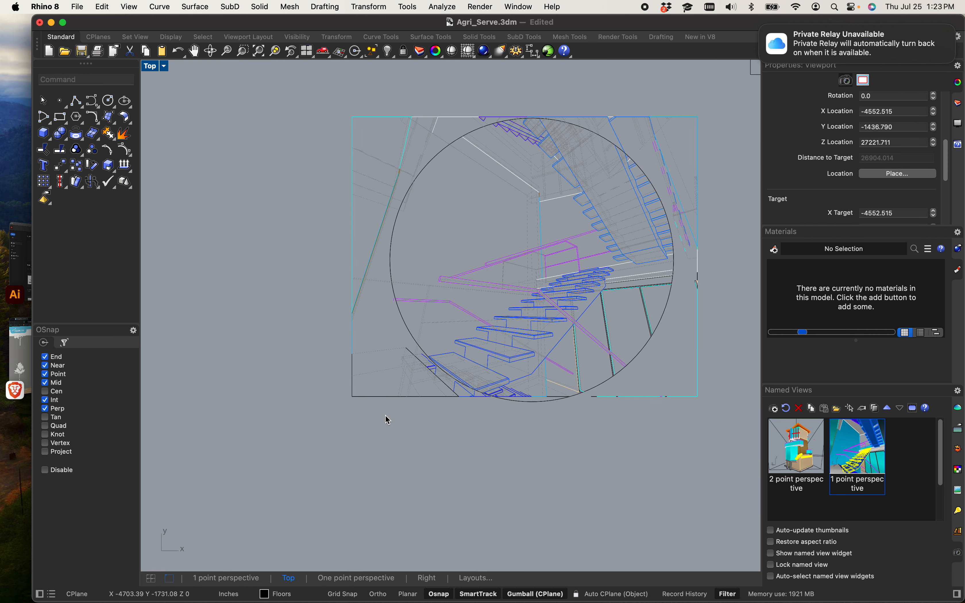
left_click_drag(327, 230, 566, 450)
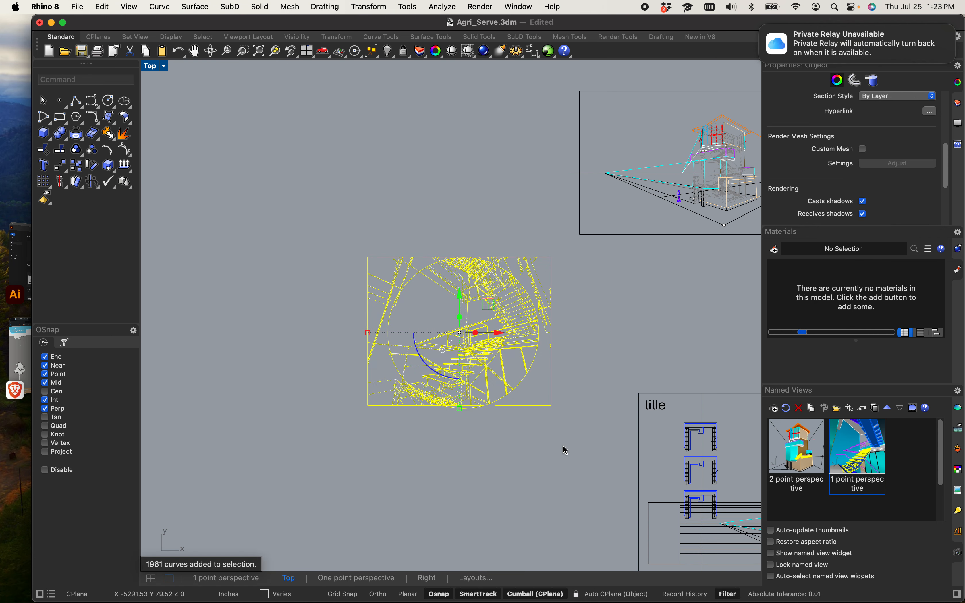
type("UNGR")
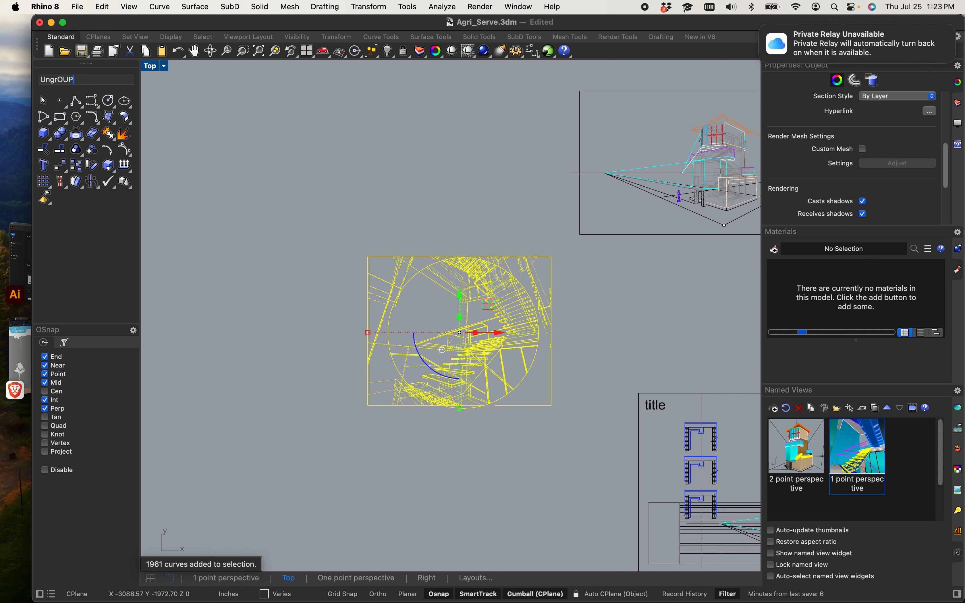
key("Return")
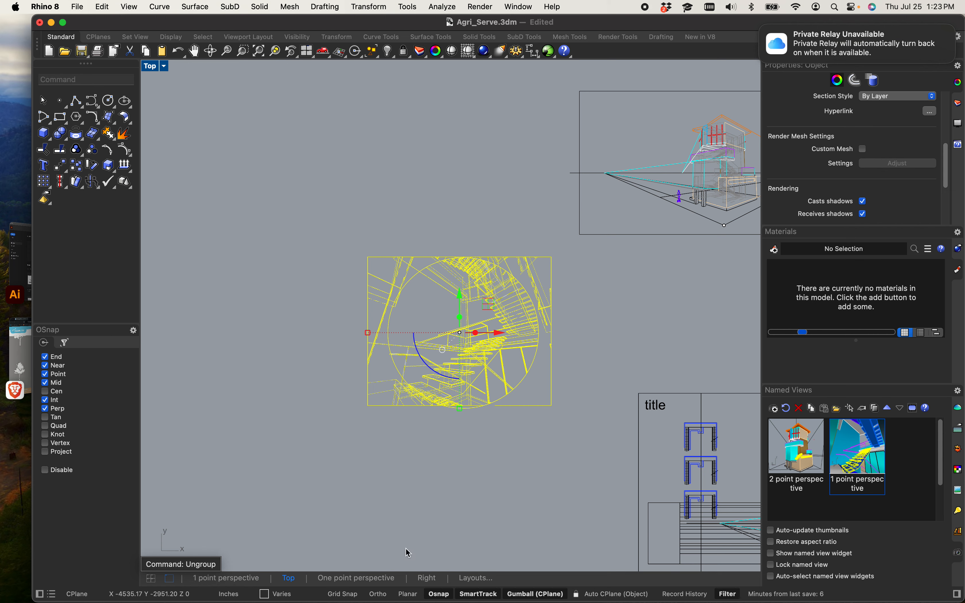
Step: Delete the leftover linework outside the circle at the drawing's upper right
left_click(438, 469)
scroll(395, 481, "down", 2)
scroll(364, 377, "up", 8)
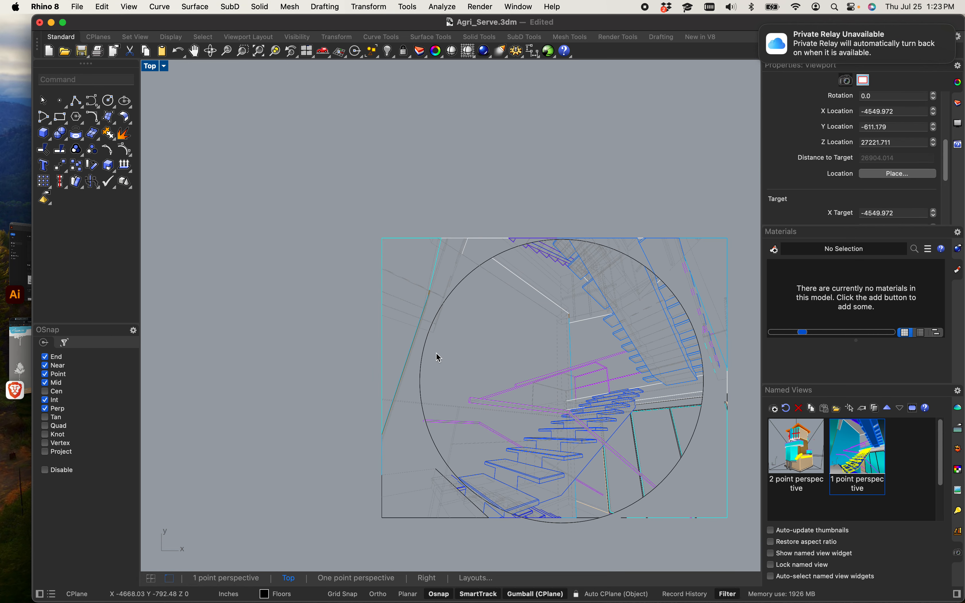
left_click(423, 357)
scroll(422, 364, "down", 4)
scroll(393, 382, "up", 5)
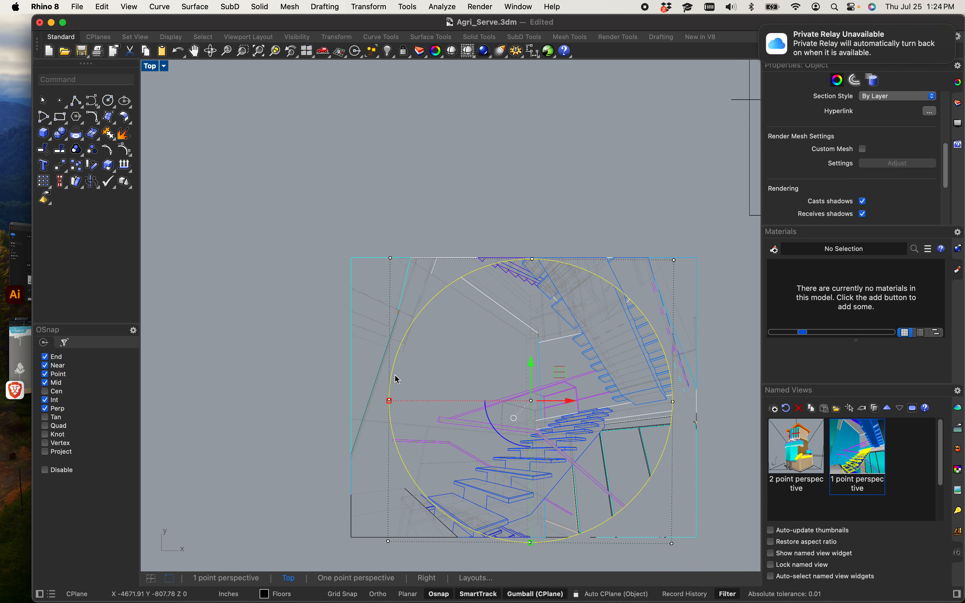
left_click(532, 179)
scroll(443, 189, "down", 2)
scroll(586, 280, "up", 6)
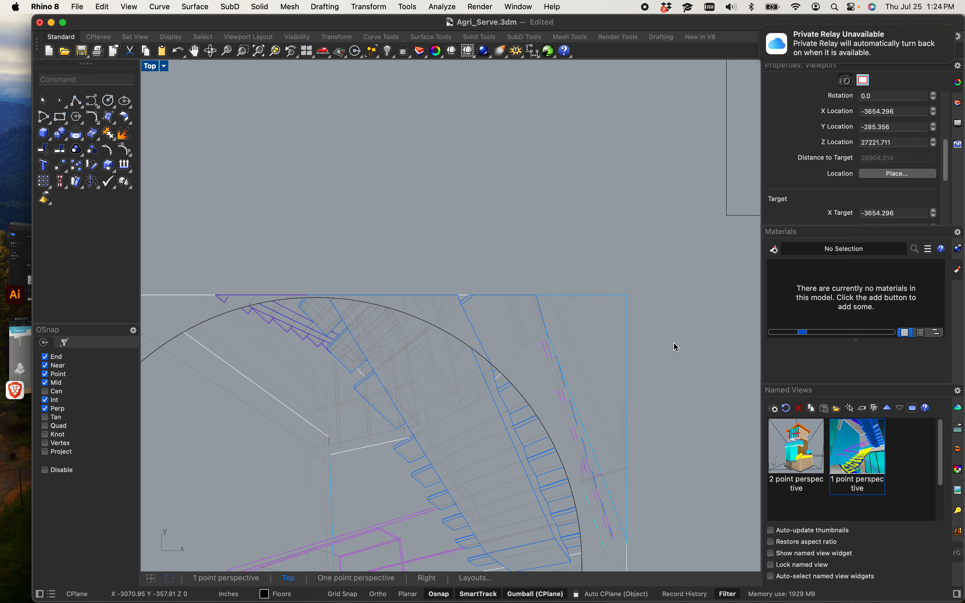
left_click_drag(677, 347, 496, 250)
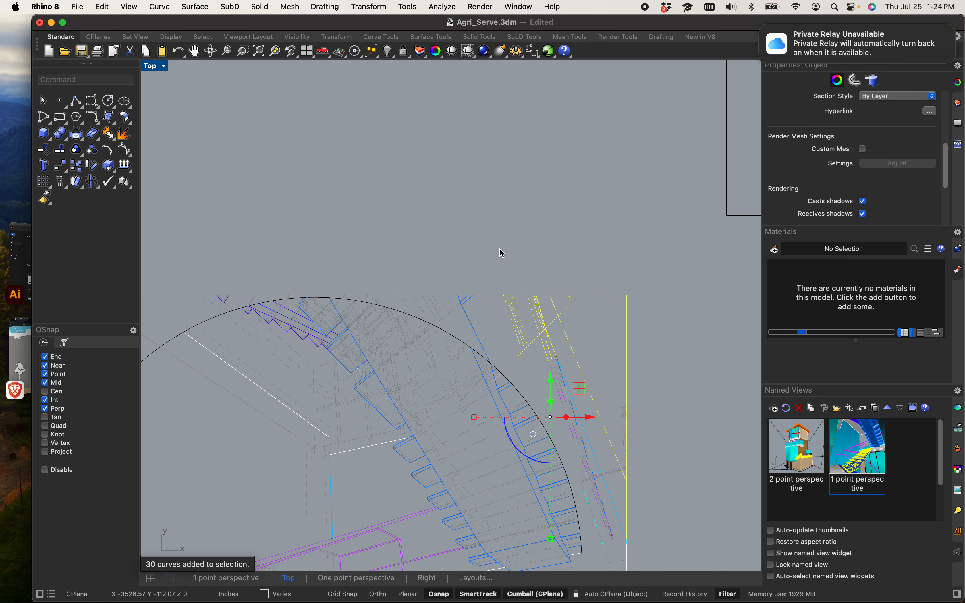
key("Delete")
Step: Delete the stray lines sitting above the top of the circle
scroll(450, 241, "up", 3)
left_click_drag(522, 397, 428, 304)
key("Delete")
scroll(419, 349, "down", 2)
scroll(480, 346, "up", 3)
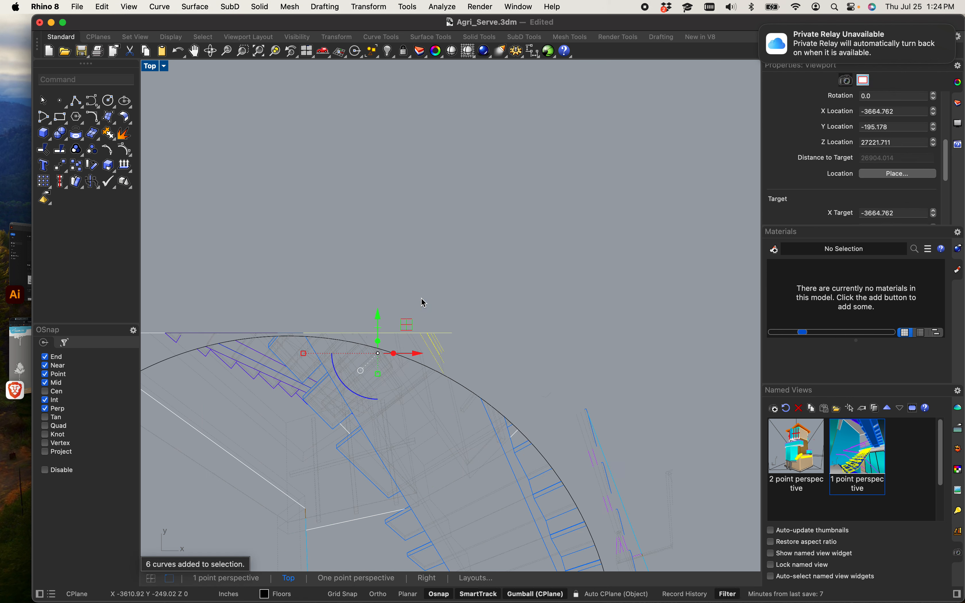
key("Delete")
Step: Delete the frame and guide lines outside the circle at the drawing's upper left
right_click_drag(400, 302, 620, 335)
scroll(417, 381, "up", 9)
left_click_drag(403, 367, 284, 301)
left_click_drag(463, 338, 447, 329)
key("Delete")
scroll(435, 325, "down", 3)
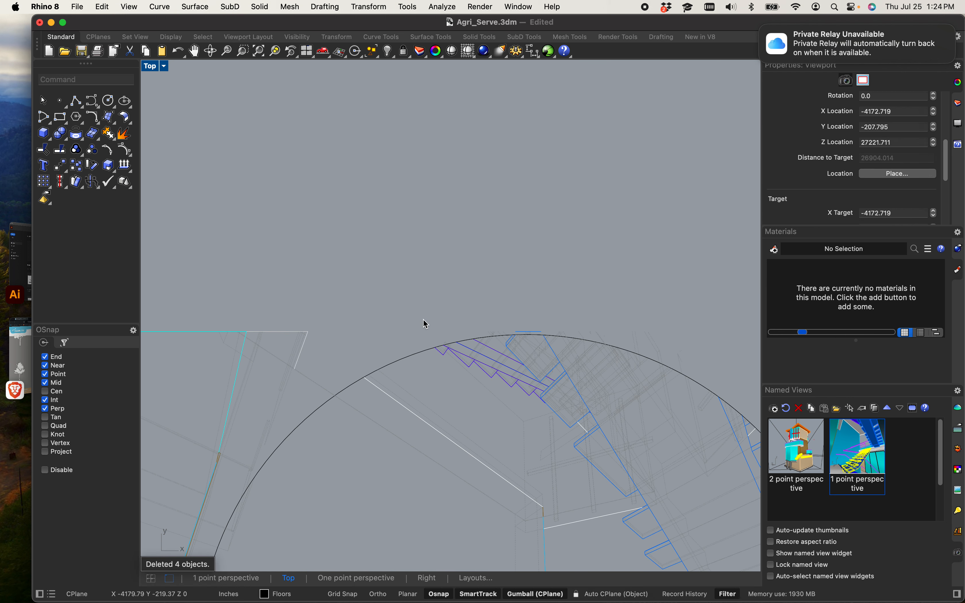
scroll(520, 354, "up", 2)
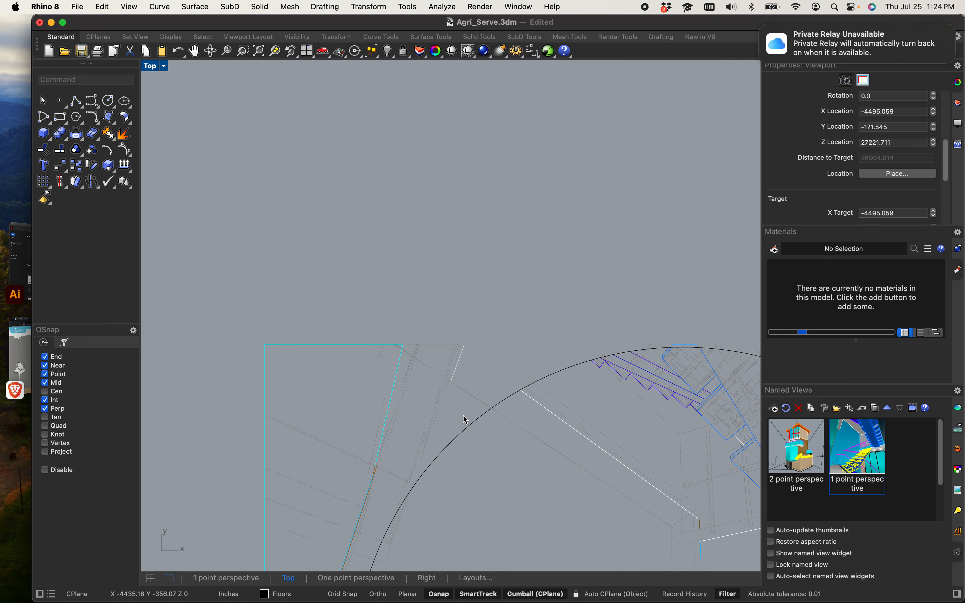
left_click_drag(464, 405, 217, 302)
key("Delete")
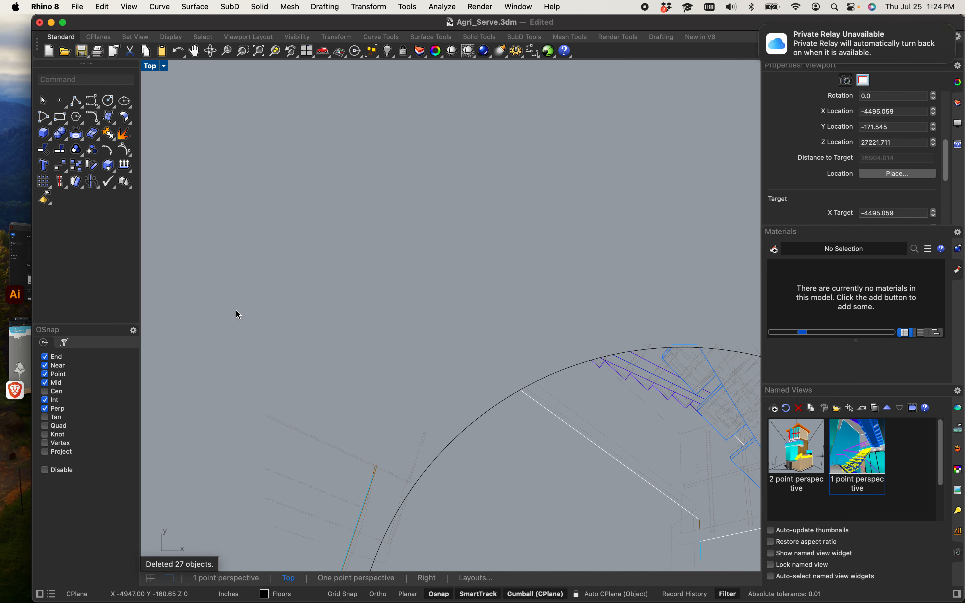
Step: Delete the stray construction lines left of the circle
scroll(249, 315, "down", 6)
right_click_drag(335, 314, 398, 288)
scroll(400, 319, "up", 6)
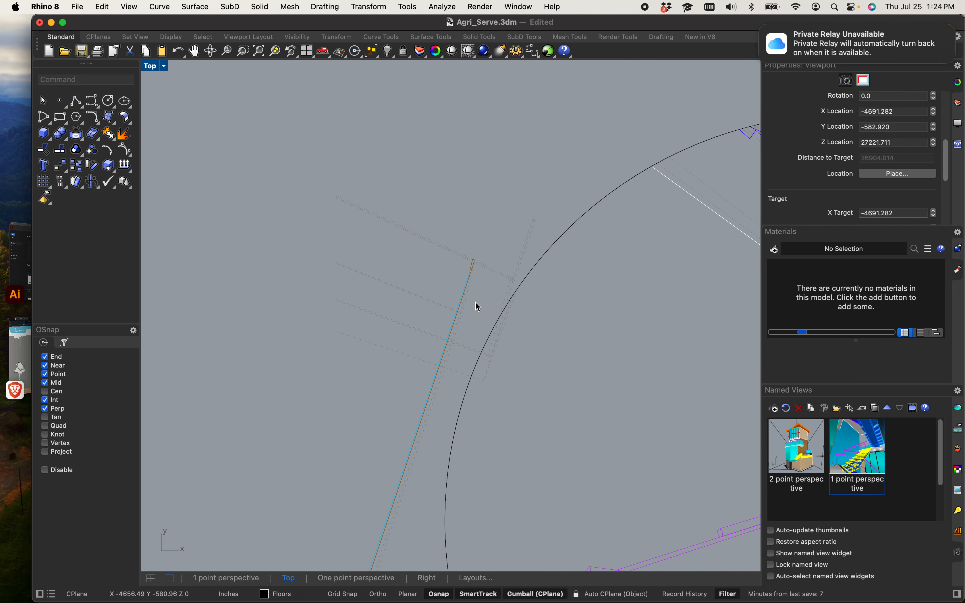
left_click_drag(438, 246, 342, 166)
key("Delete")
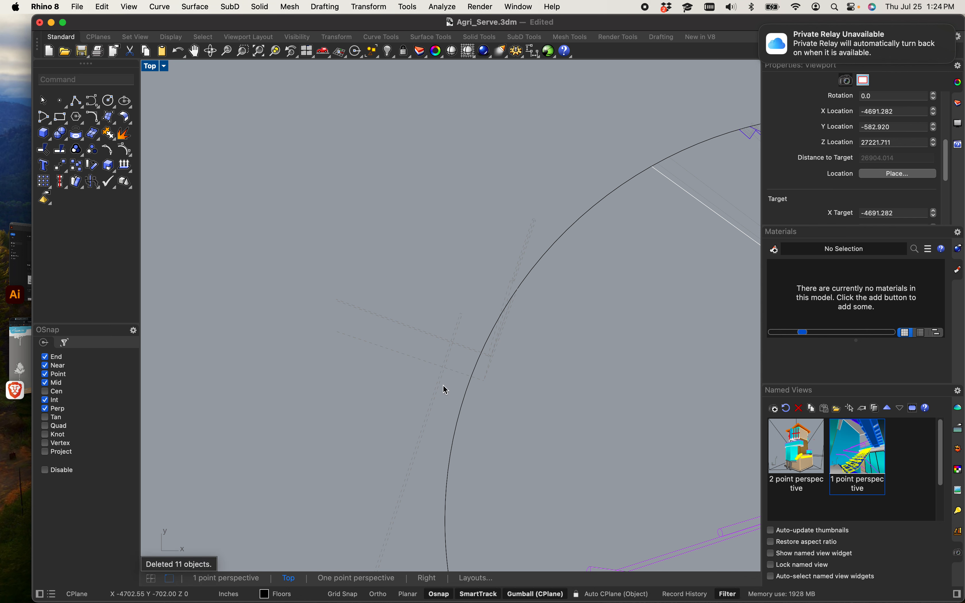
left_click_drag(441, 386, 374, 253)
key("Delete")
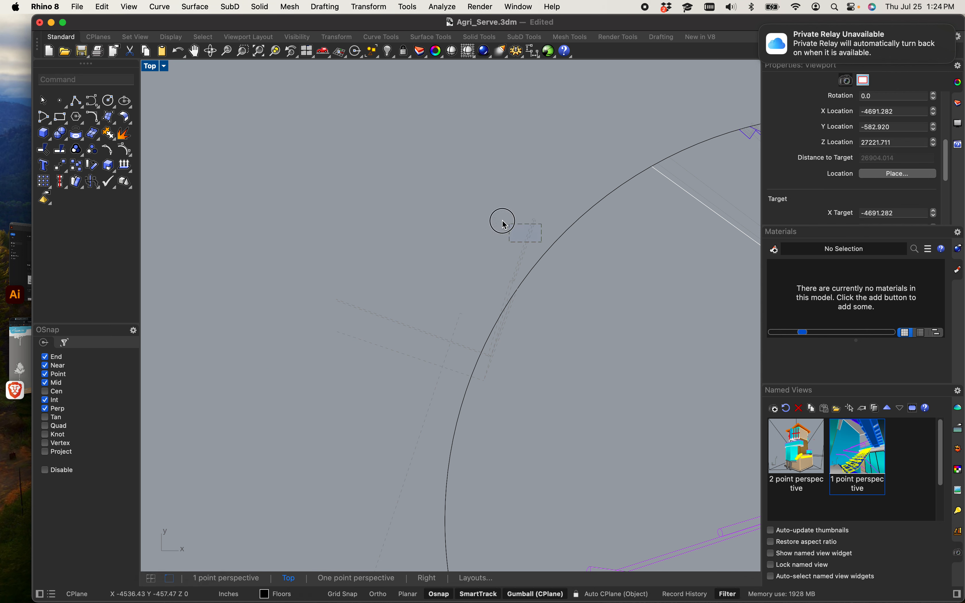
Step: Remove the remaining construction lines just outside the circle's left edge
scroll(490, 225, "down", 6)
right_click_drag(481, 319, 481, 301)
left_click_drag(438, 301, 417, 197)
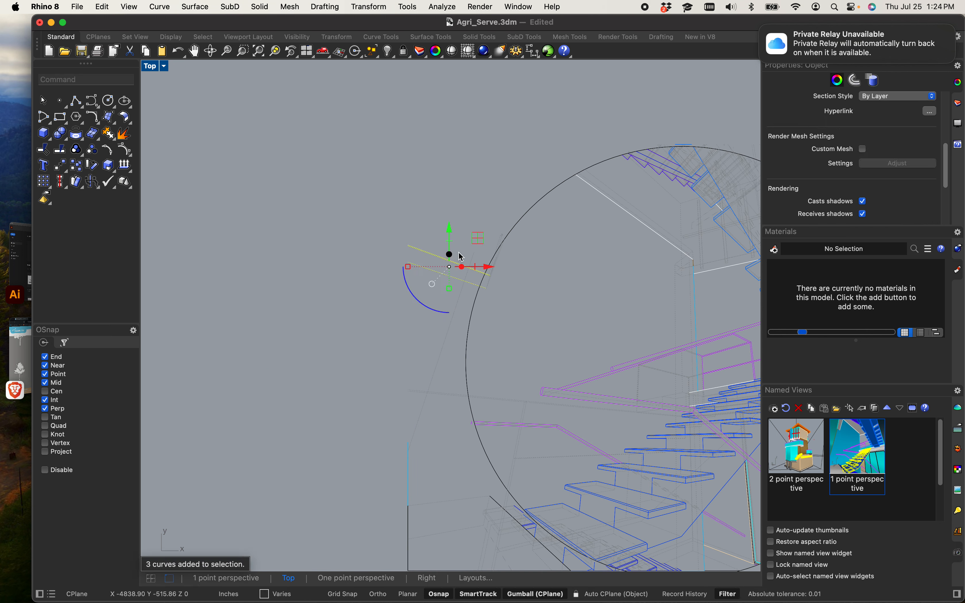
left_click(350, 310)
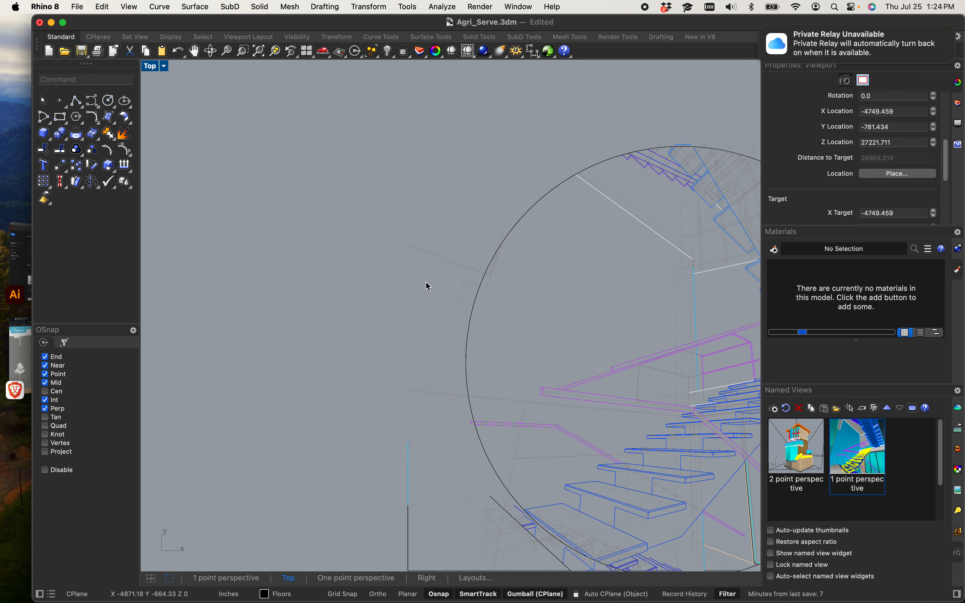
scroll(445, 271, "up", 5)
left_click_drag(615, 363, 314, 149)
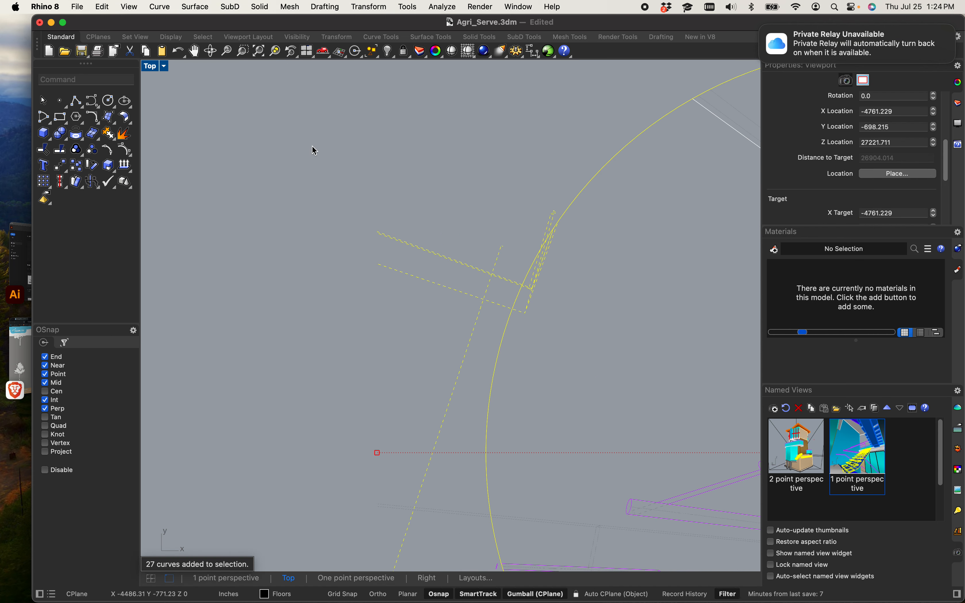
scroll(387, 216, "down", 3)
right_click_drag(387, 215, 332, 215)
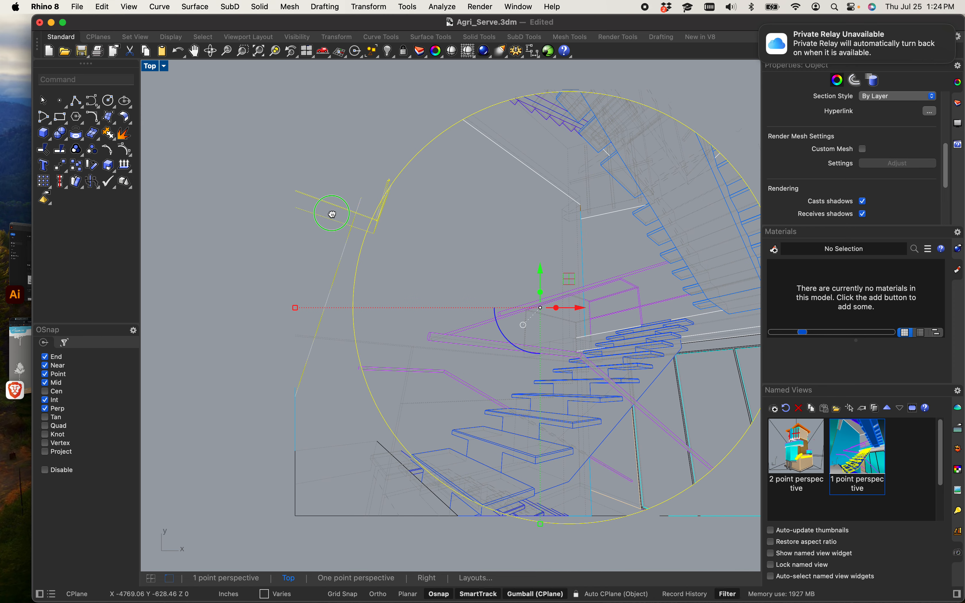
left_click(332, 216)
Step: Delete the frame corner lines outside the circle at the lower left
scroll(339, 333, "up", 6)
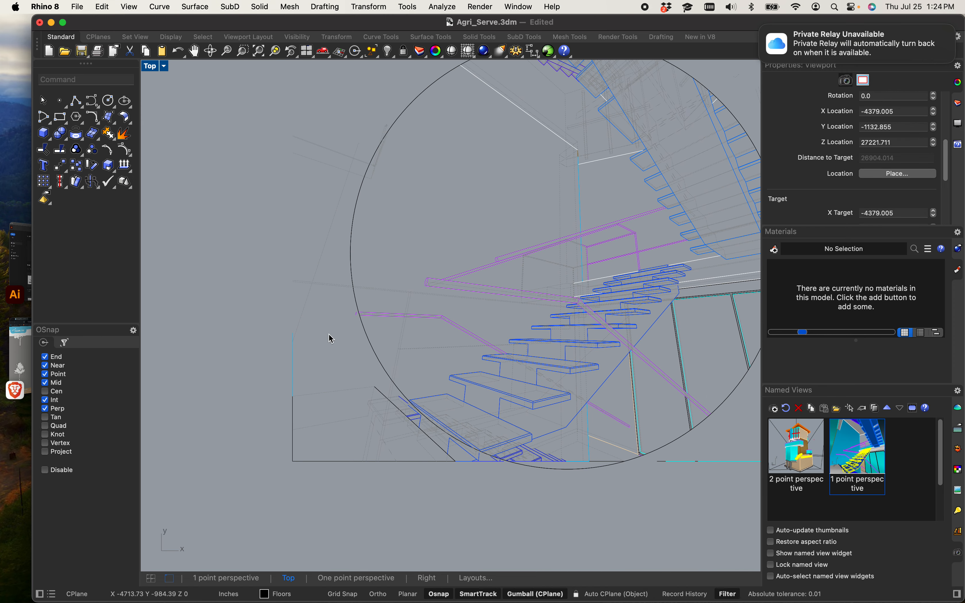
scroll(326, 408, "down", 2)
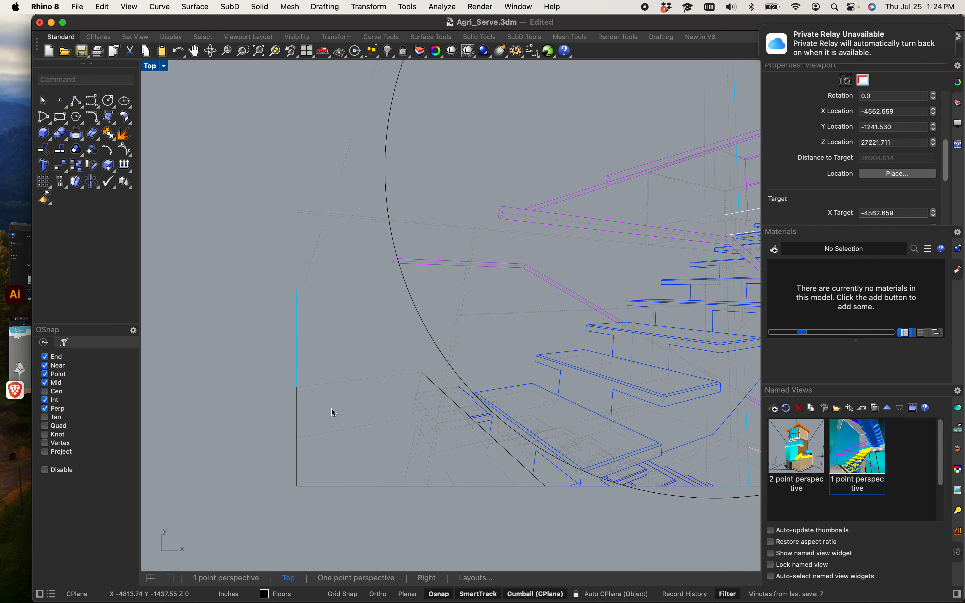
scroll(319, 427, "down", 5)
scroll(269, 427, "up", 8)
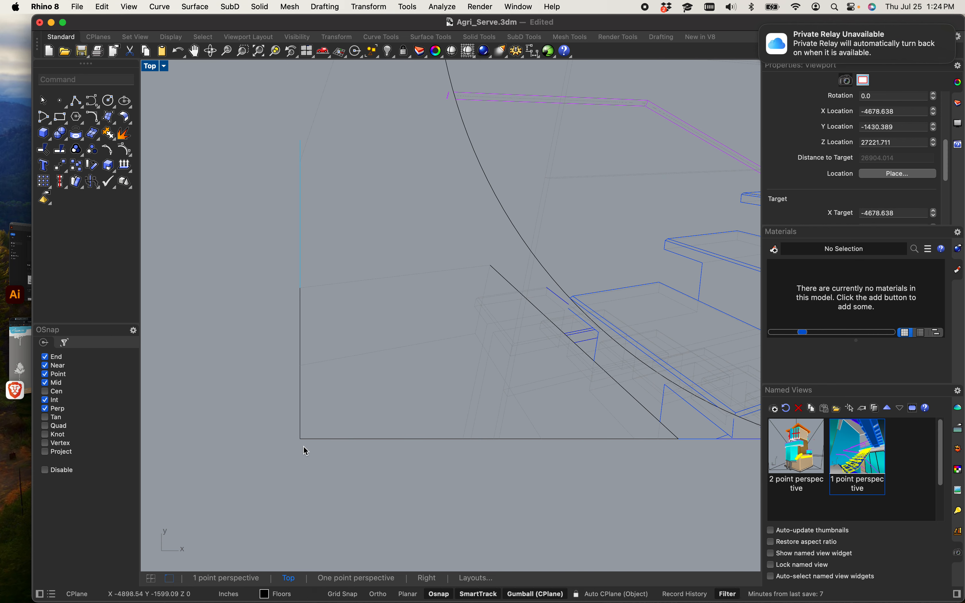
left_click_drag(414, 524, 251, 345)
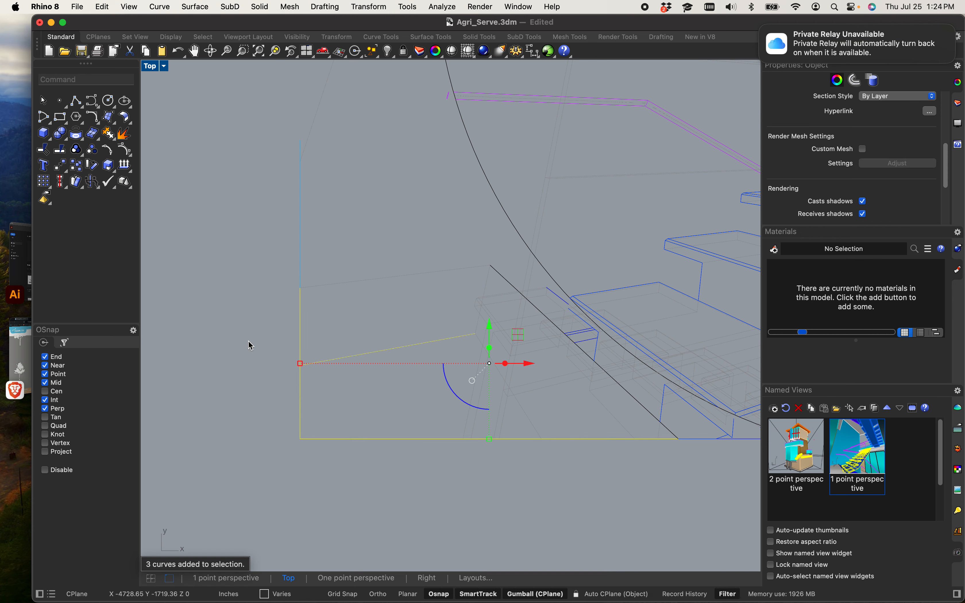
key("Delete")
Step: Delete the step and stringer lines extending past the circle at the lower left
right_click_drag(367, 358, 195, 376)
scroll(355, 340, "up", 10)
right_click_drag(447, 381, 436, 427)
left_click_drag(504, 444, 401, 392)
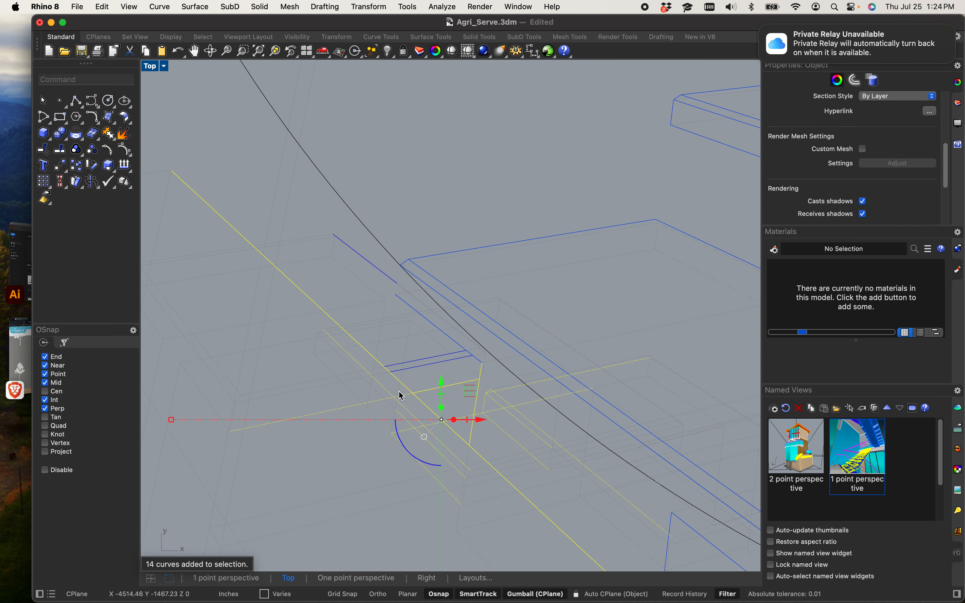
key("Delete")
right_click_drag(423, 479, 418, 377)
left_click_drag(527, 350, 482, 329)
key("Delete")
right_click_drag(444, 313, 526, 414)
scroll(452, 320, "up", 2)
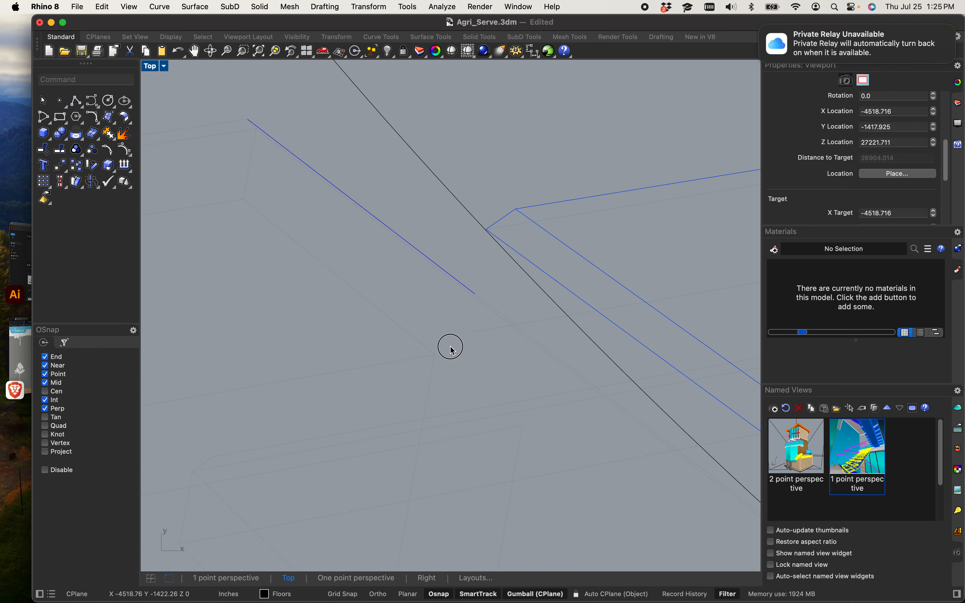
left_click_drag(450, 345, 373, 210)
key("Delete")
Step: Delete the stair lines hanging below the circle's bottom edge
scroll(372, 217, "down", 10)
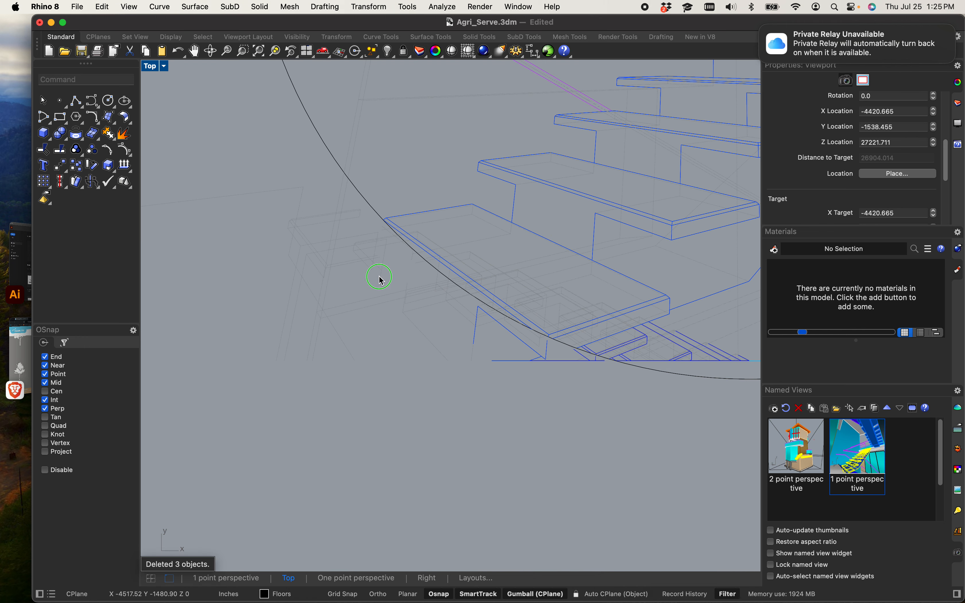
right_click_drag(379, 277, 271, 270)
scroll(371, 326, "up", 8)
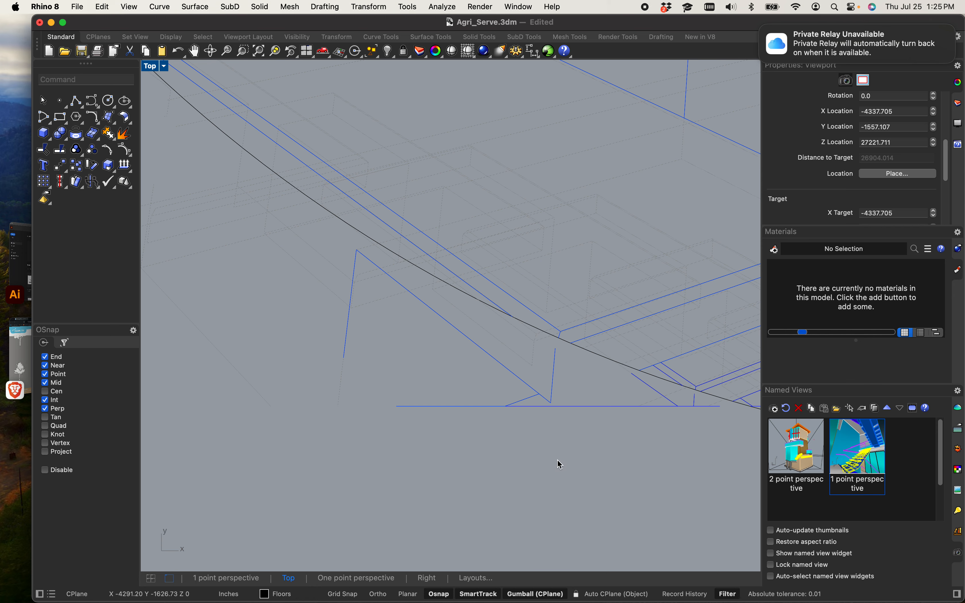
left_click_drag(559, 463, 315, 351)
key("Delete")
right_click_drag(504, 391, 312, 379)
scroll(519, 394, "up", 6)
left_click_drag(491, 411, 410, 378)
key("Delete")
Step: Delete the last stray lines below the circle near the bottom of the drawing
scroll(413, 377, "down", 9)
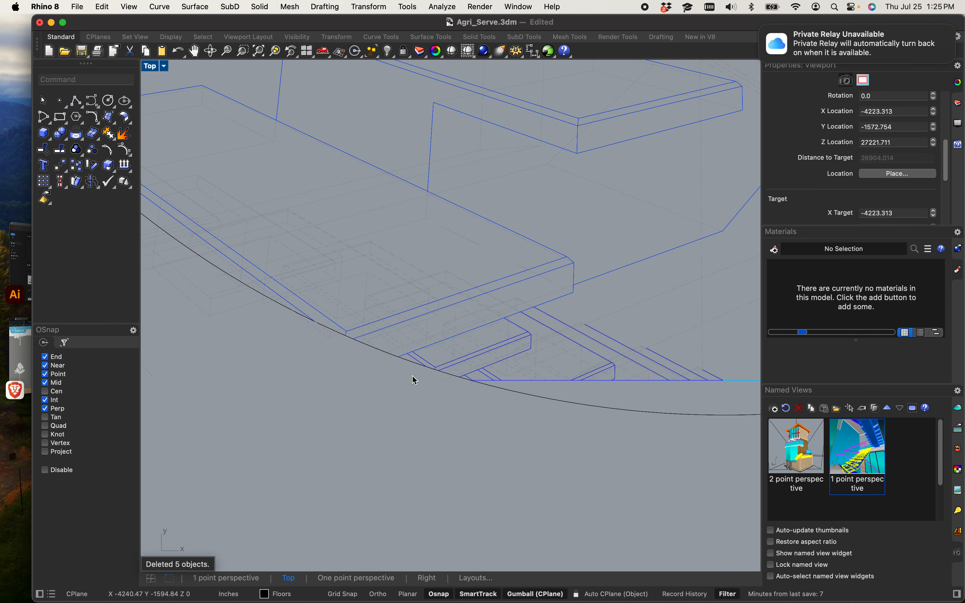
scroll(429, 398, "down", 8)
right_click_drag(519, 408, 418, 434)
right_click_drag(662, 432, 413, 435)
left_click_drag(632, 464, 388, 415)
key("Delete")
right_click_drag(469, 440, 318, 508)
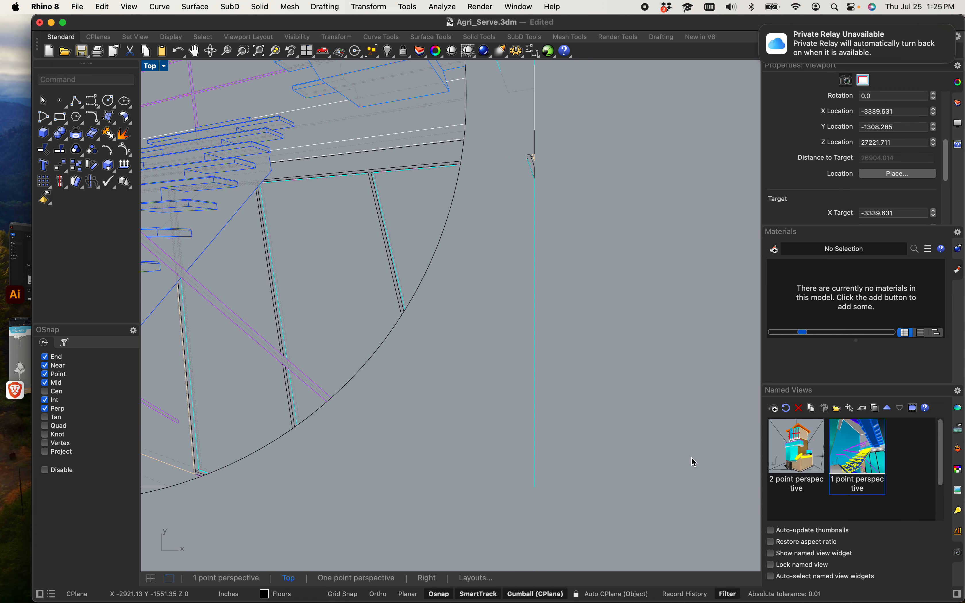
Step: Delete the stray lines lying outside the circle's right edge
right_click_drag(692, 435, 565, 401)
scroll(565, 398, "down", 12)
left_click_drag(559, 433, 512, 230)
key("Delete")
scroll(512, 240, "up", 8)
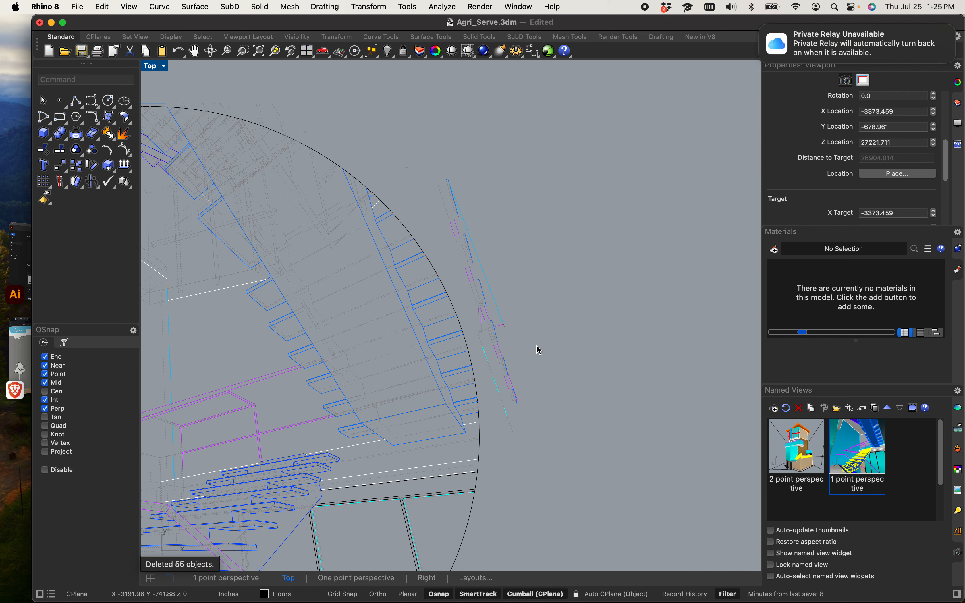
Step: Delete the remaining stray line fragments just beyond the circle's right edge
left_click_drag(540, 350, 491, 266)
key("Delete")
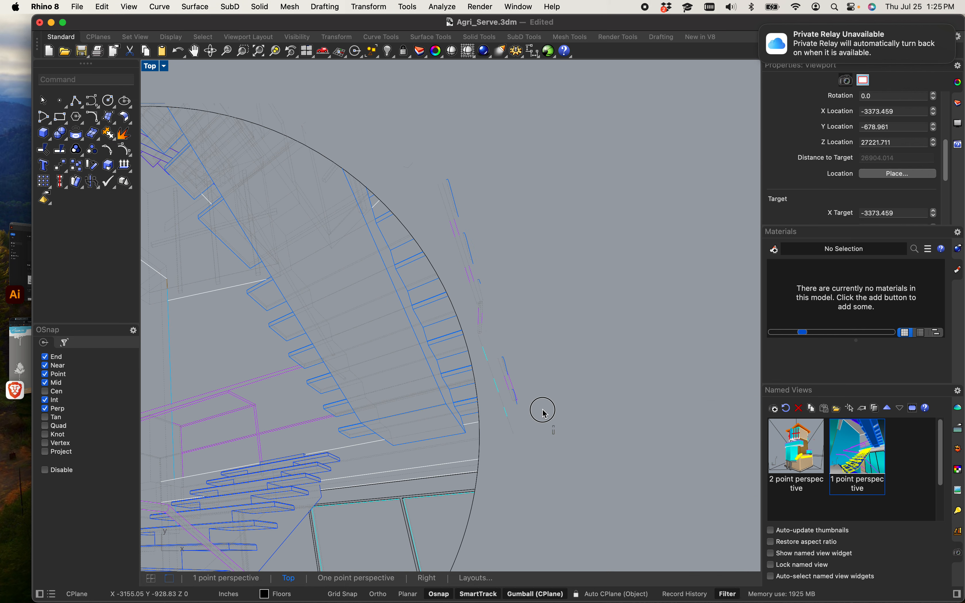
left_click_drag(544, 413, 471, 225)
key("Delete")
key("Delete")
left_click_drag(424, 157, 582, 449)
key("Delete")
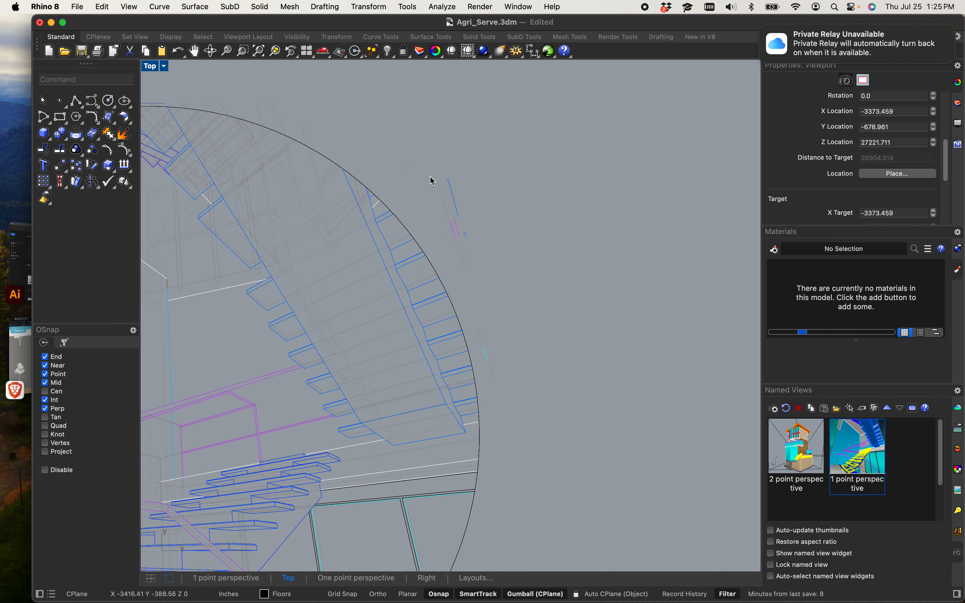
left_click_drag(433, 170, 513, 283)
key("Delete")
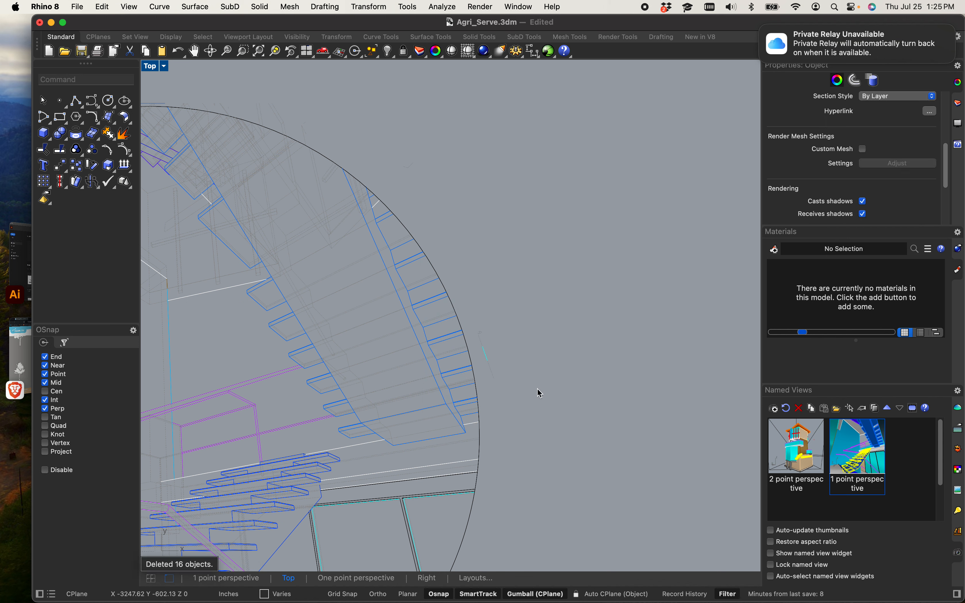
left_click_drag(538, 390, 488, 330)
key("Delete")
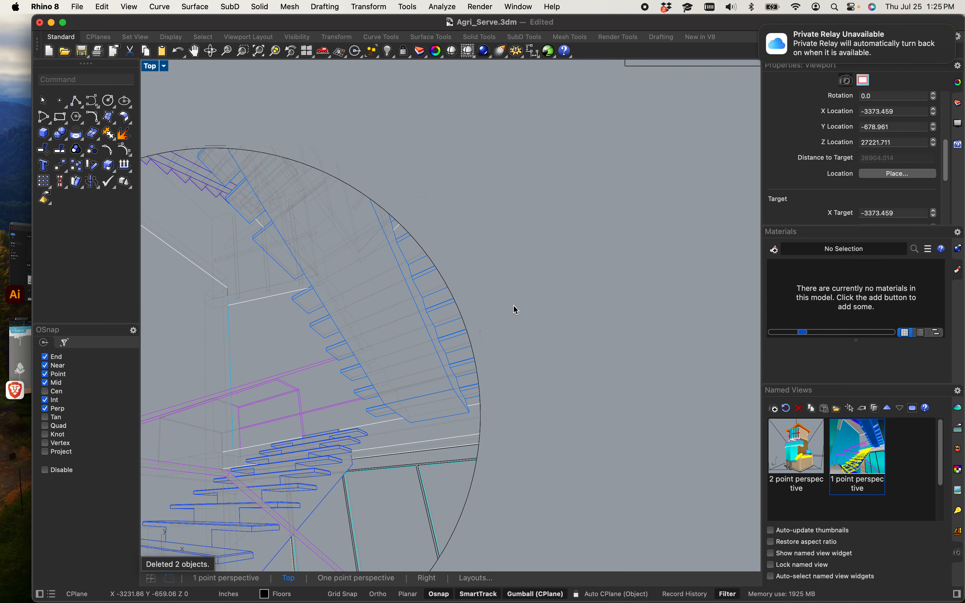
Step: Move the whole circular stair drawing down below the layout rectangles
scroll(538, 296, "down", 5)
scroll(303, 237, "down", 5)
left_click_drag(228, 161, 443, 374)
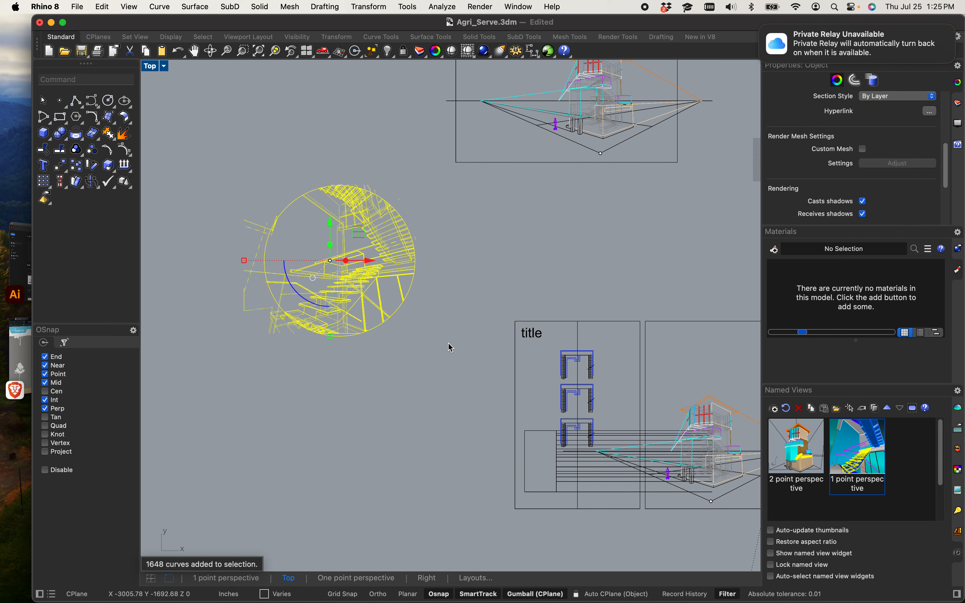
key("Return")
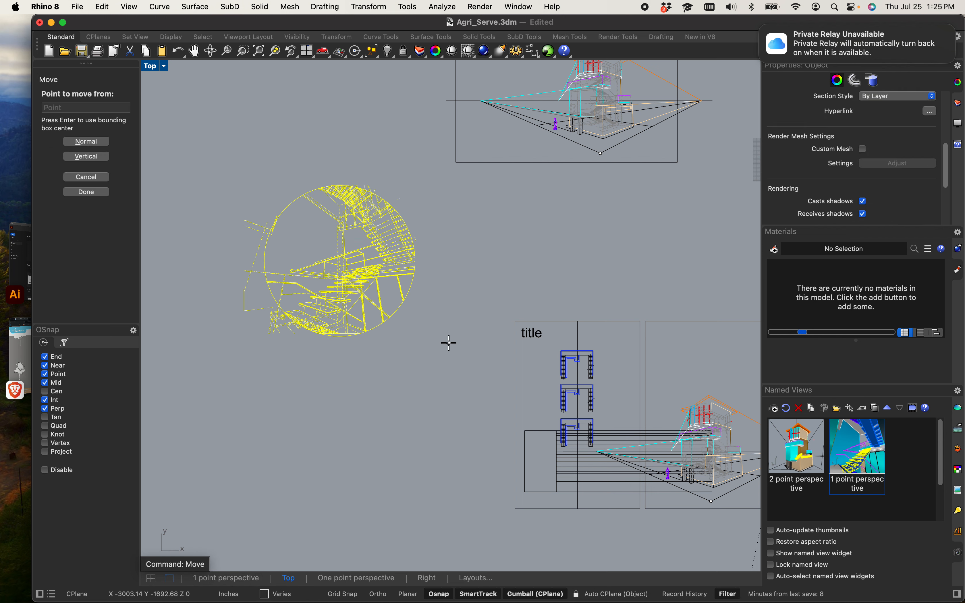
scroll(254, 273, "up", 3)
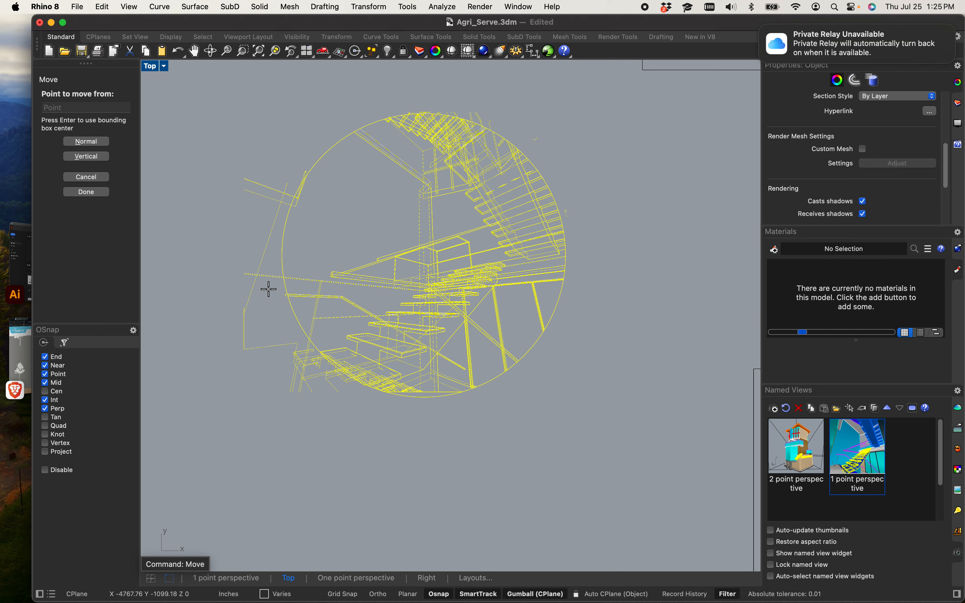
left_click(400, 256)
scroll(401, 255, "down", 5)
scroll(407, 263, "down", 3)
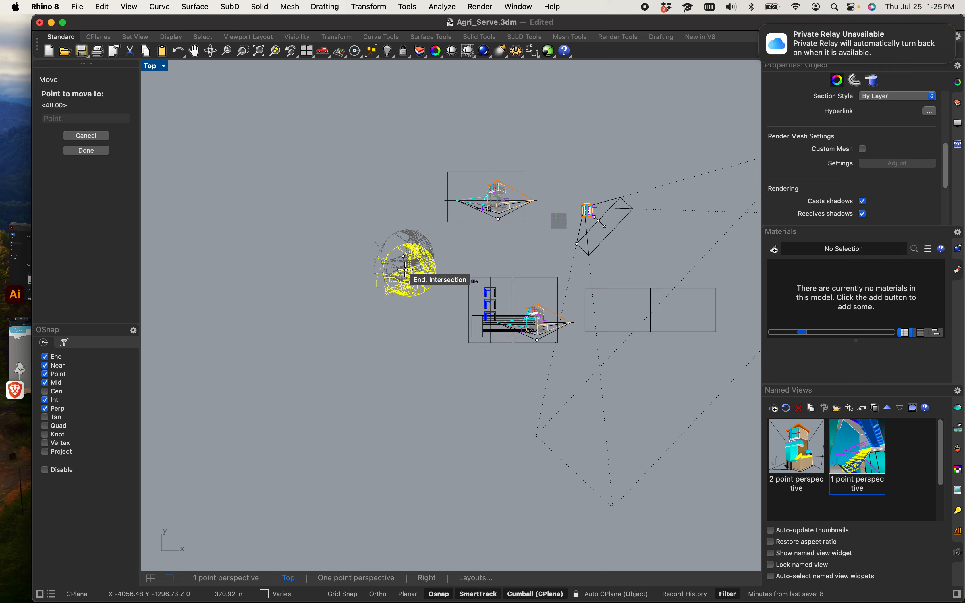
scroll(494, 286, "up", 6)
scroll(358, 389, "down", 4)
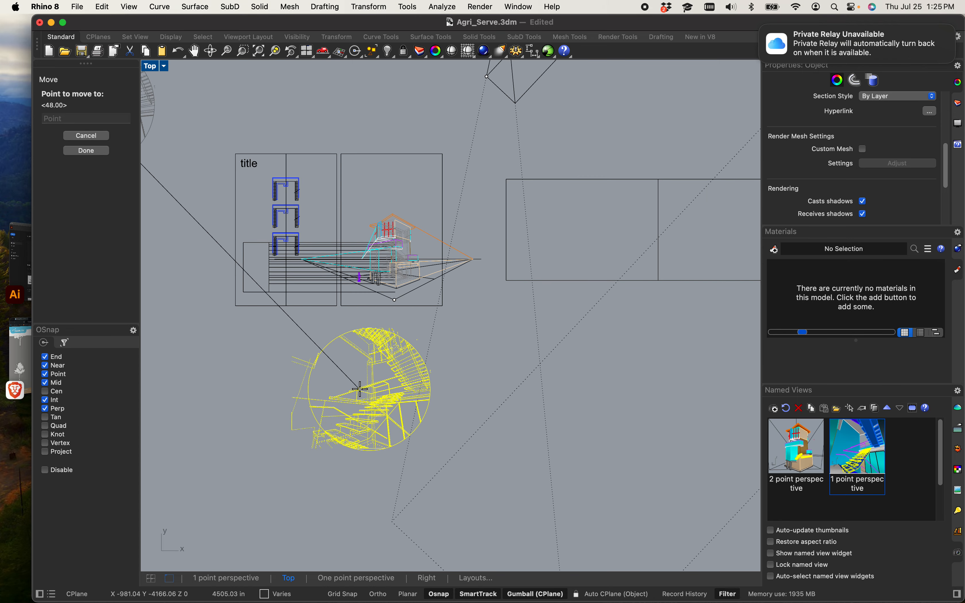
right_click_drag(313, 430, 428, 392)
right_click_drag(353, 429, 395, 421)
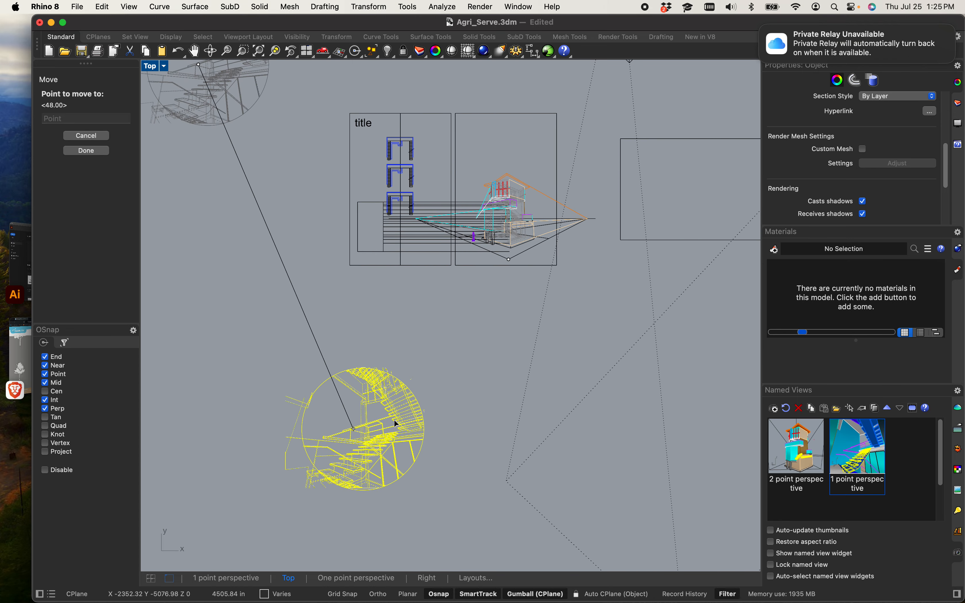
left_click(379, 406)
Step: Hide the camera object with the Camera command
scroll(356, 392, "down", 8)
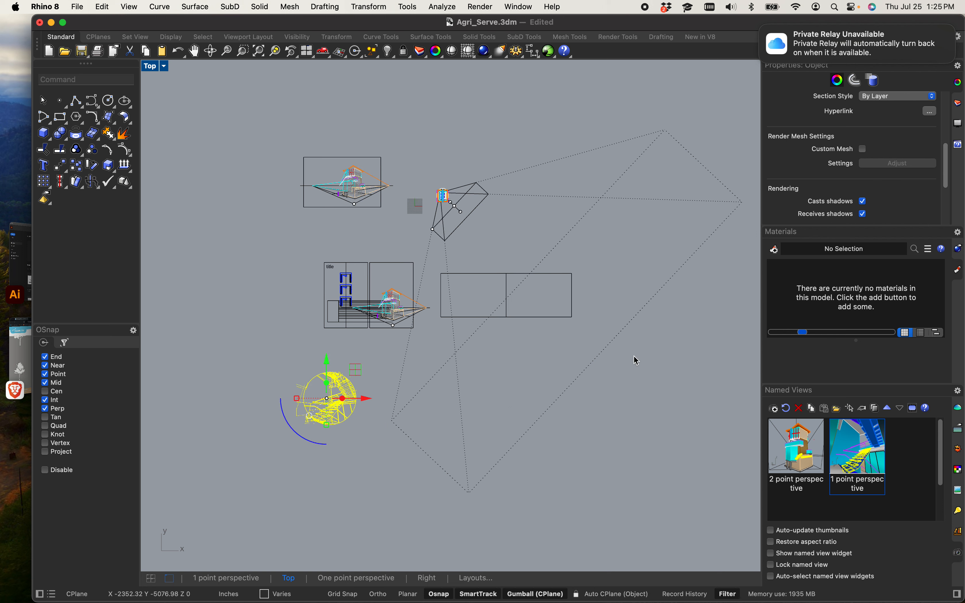
scroll(618, 357, "down", 2)
left_click(598, 353)
scroll(465, 362, "up", 9)
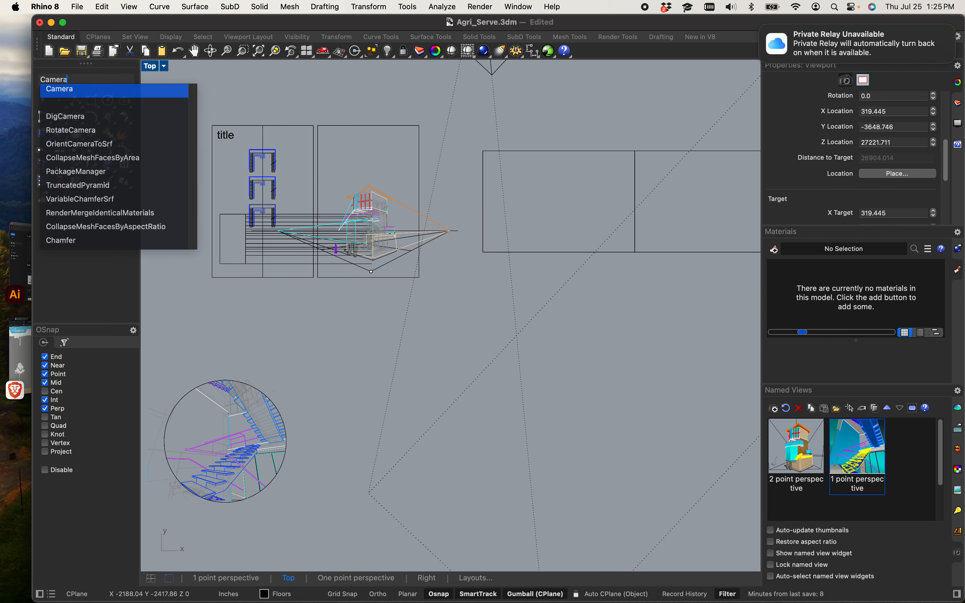
key("Return")
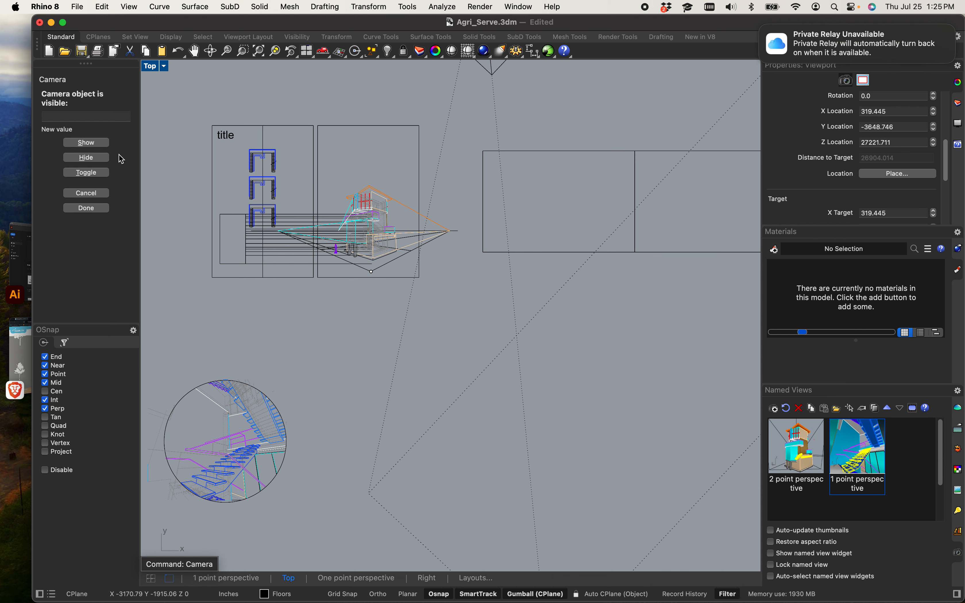
left_click(100, 157)
scroll(209, 282, "down", 5)
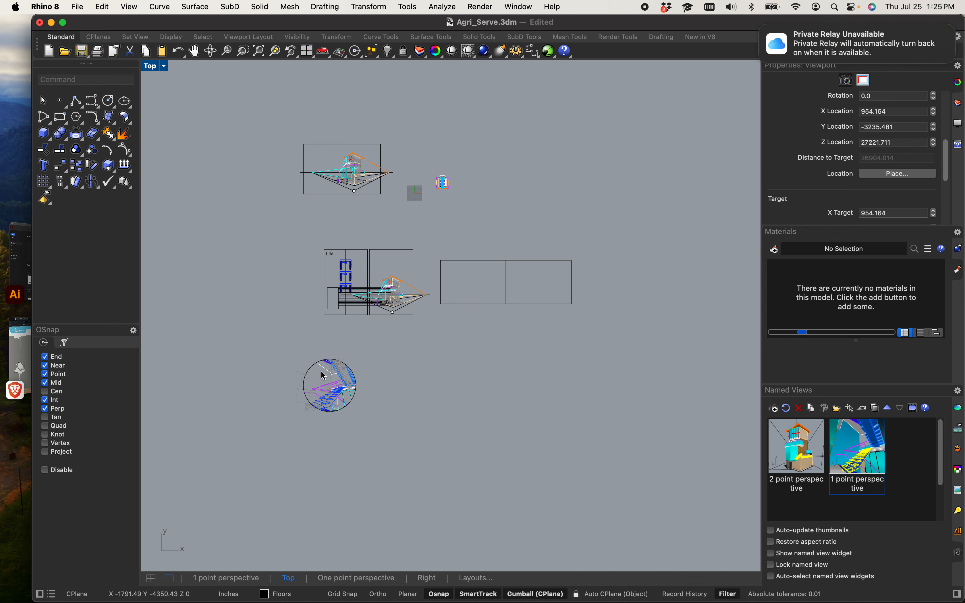
scroll(323, 375, "up", 3)
Step: Drag the circular stair perspective into the right layout rectangle above the one-point perspective
mouse_move(226, 326)
left_mouse_down()
mouse_move(409, 431)
mouse_move(459, 496)
left_mouse_up()
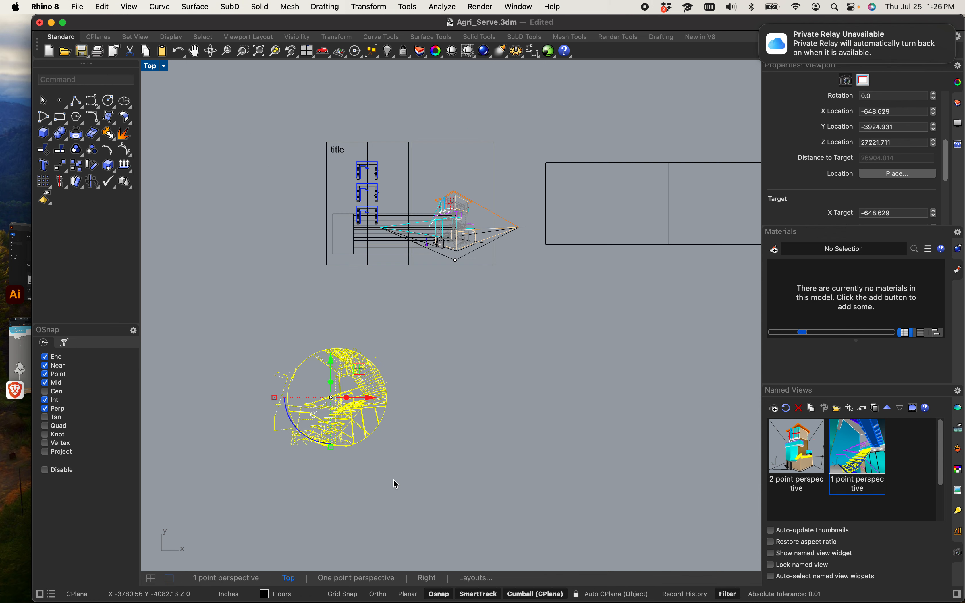
mouse_move(333, 449)
left_mouse_down()
mouse_move(337, 410)
mouse_move(452, 263)
mouse_move(446, 138)
mouse_move(555, 282)
mouse_move(550, 297)
mouse_move(555, 275)
left_mouse_up()
scroll(452, 263, "up", 5)
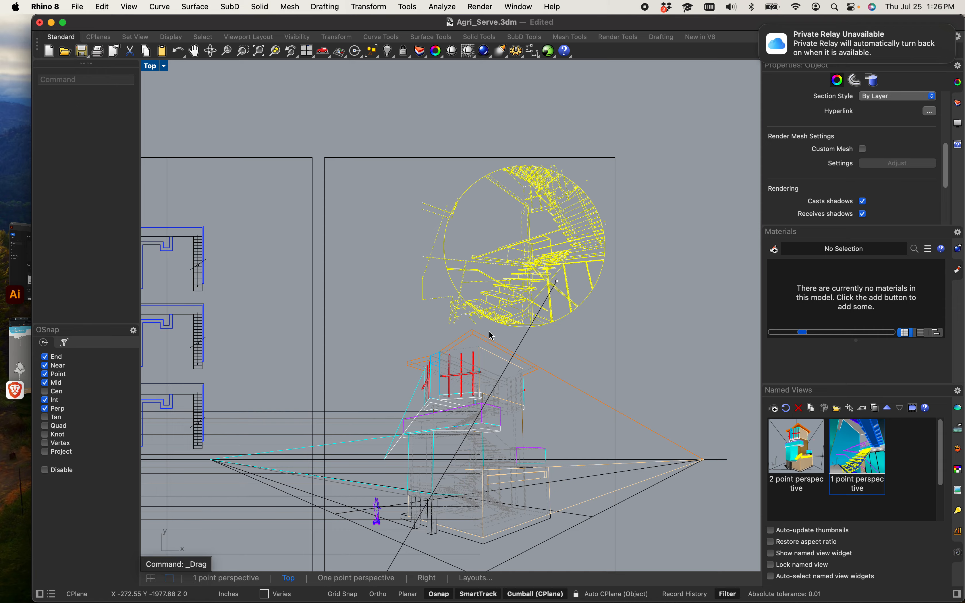
scroll(479, 339, "up", 5)
scroll(472, 350, "down", 5)
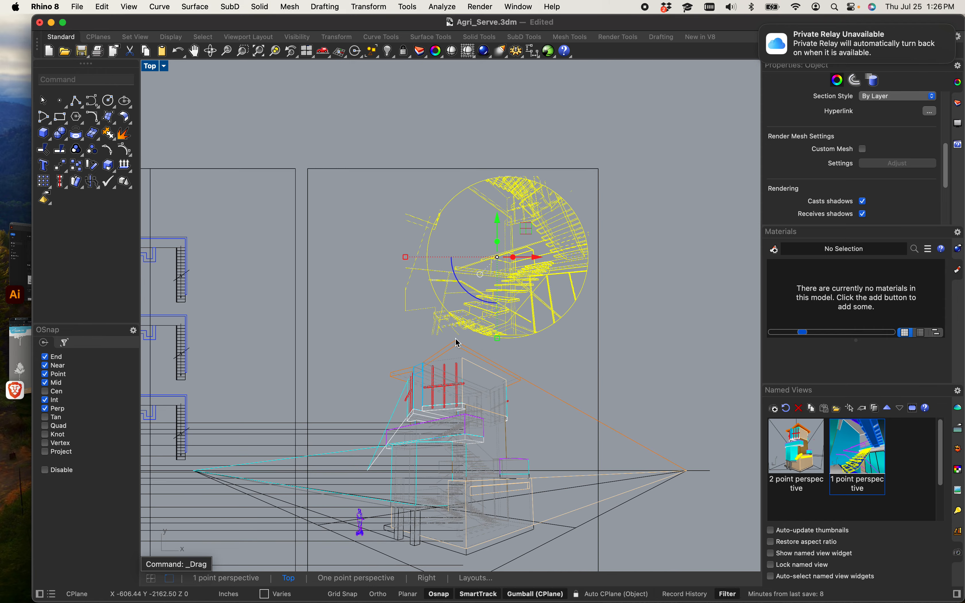
Step: Nudge the circular perspective into the upper right corner of the right layout rectangle
left_click_drag(506, 344, 505, 318)
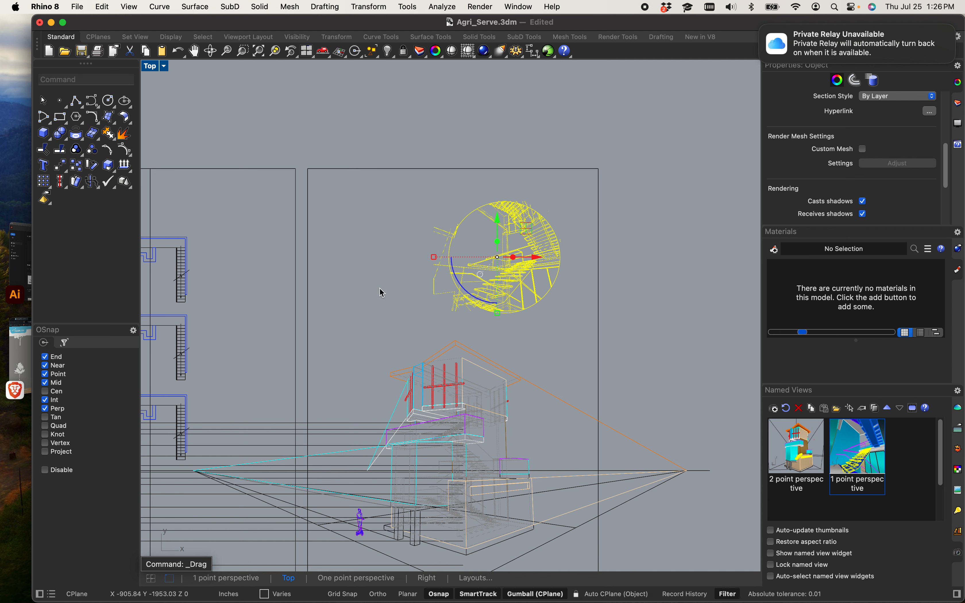
scroll(382, 293, "down", 2)
scroll(261, 371, "up", 3)
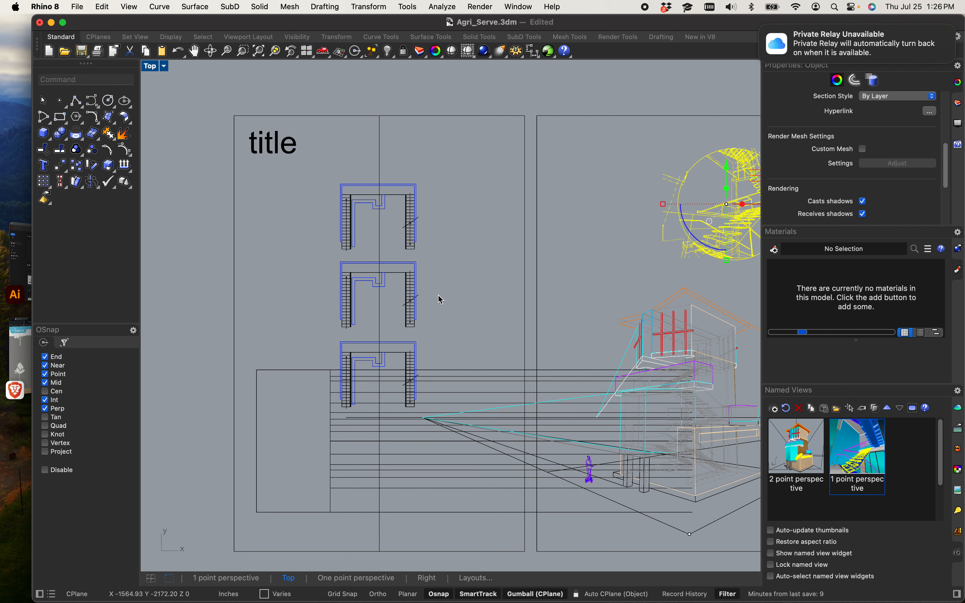
scroll(484, 282, "down", 4)
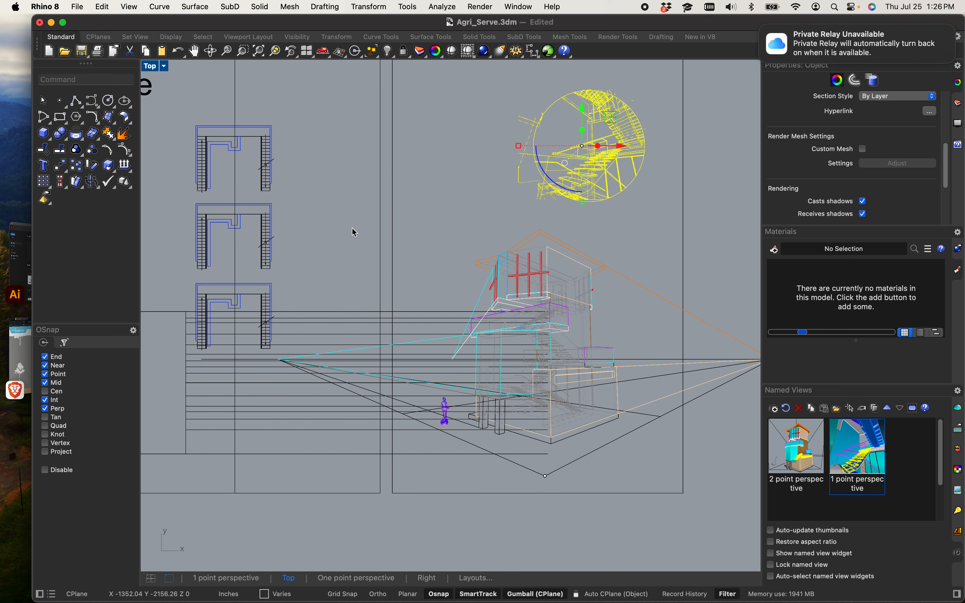
scroll(412, 201, "up", 5)
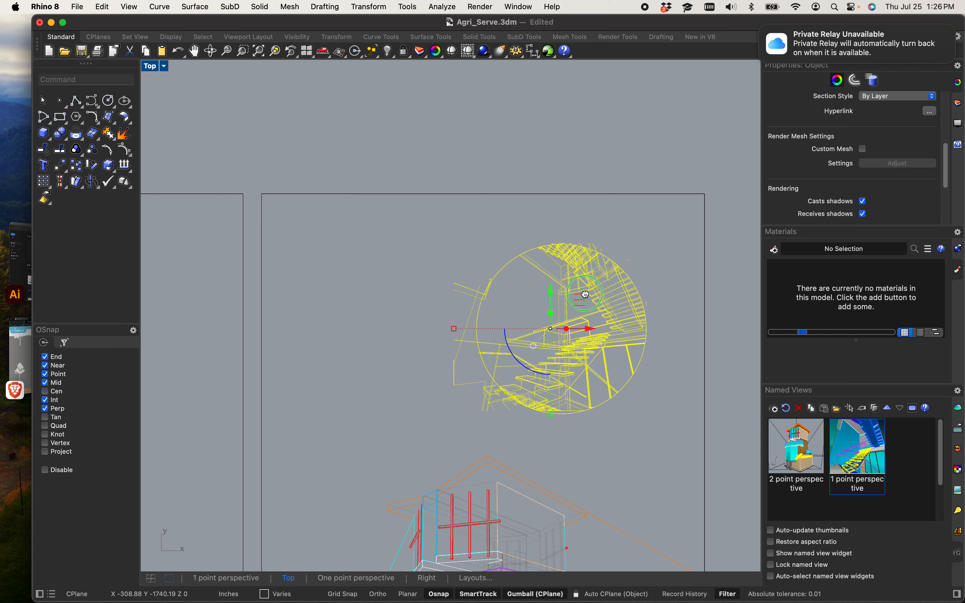
left_click_drag(552, 291, 578, 276)
left_click(556, 101)
scroll(550, 196, "down", 4)
scroll(552, 199, "down", 3)
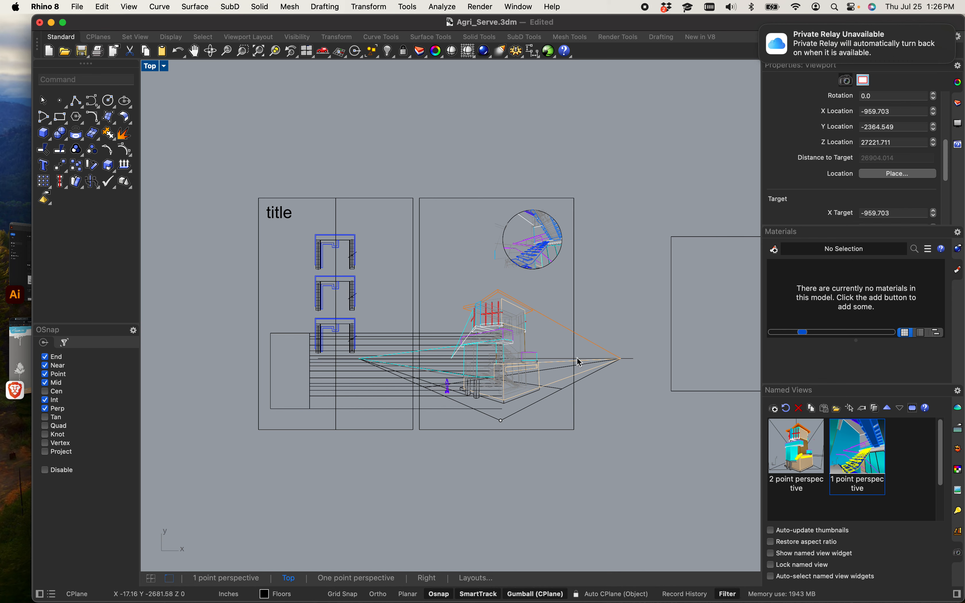
scroll(566, 361, "up", 3)
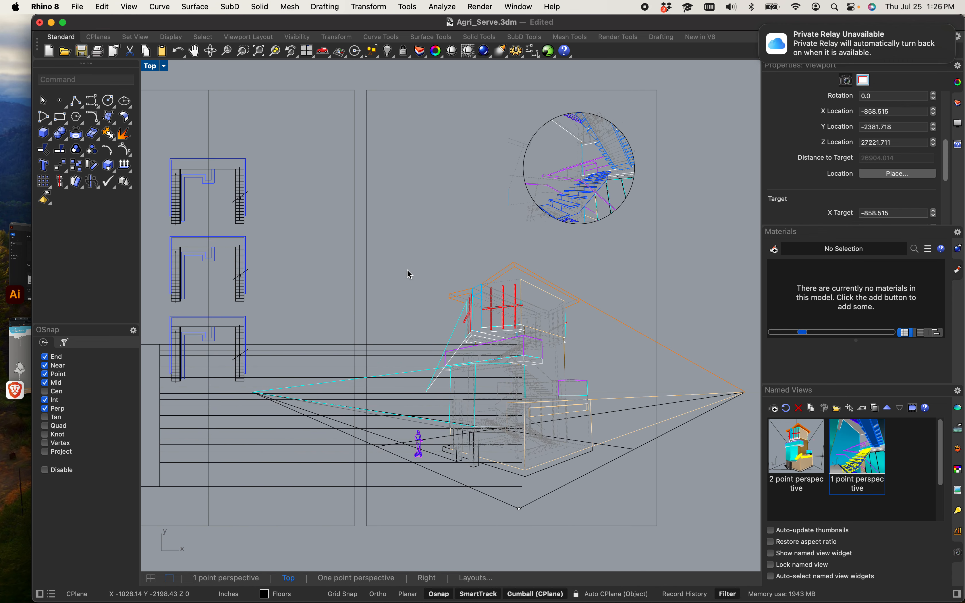
Step: Move the right layout rectangle left so its top-left corner meets the title rectangle's top-right corner
left_click(367, 274)
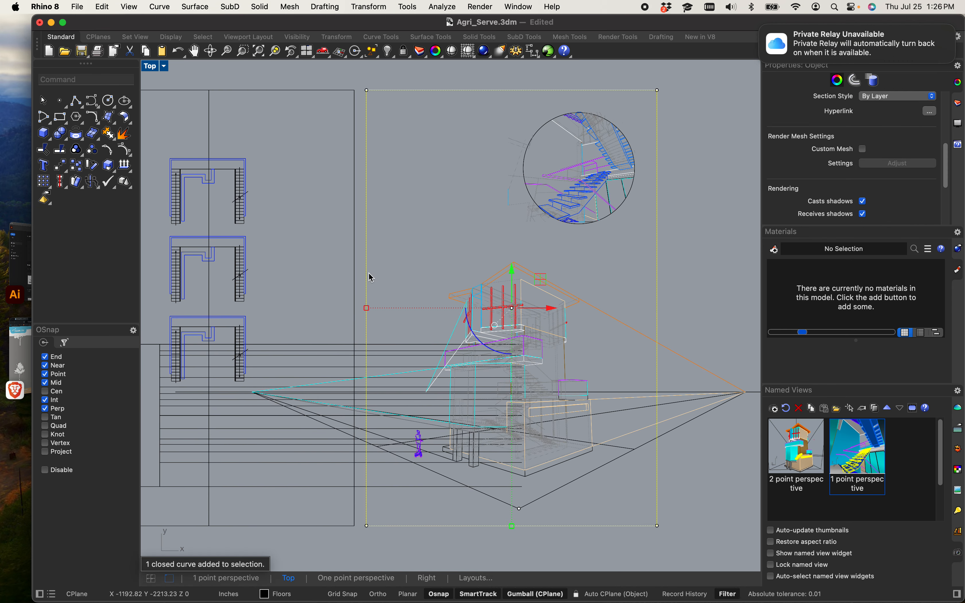
type("M")
scroll(366, 79, "up", 5)
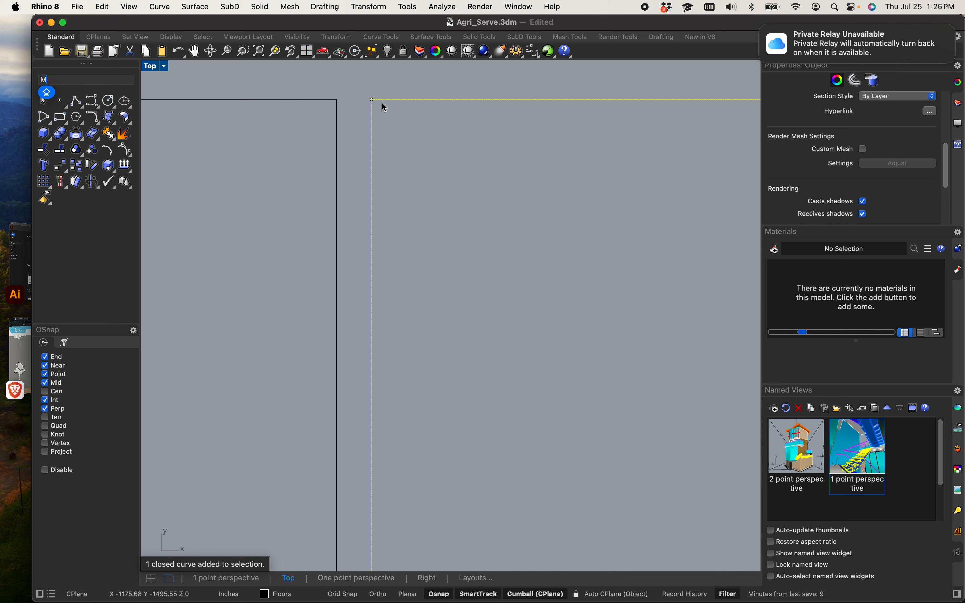
left_click(371, 100)
left_click(404, 120)
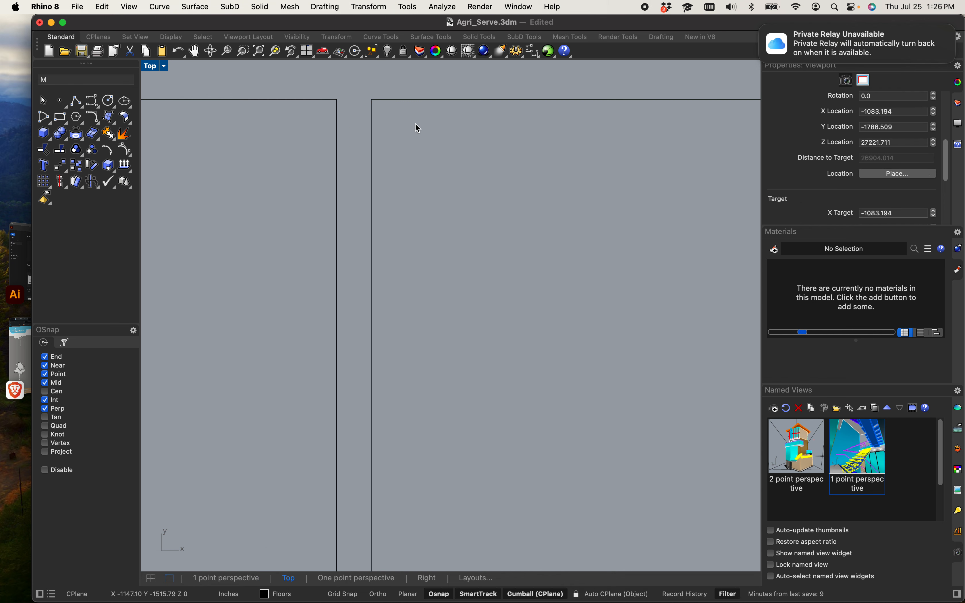
left_click_drag(451, 95, 446, 87)
key("Return")
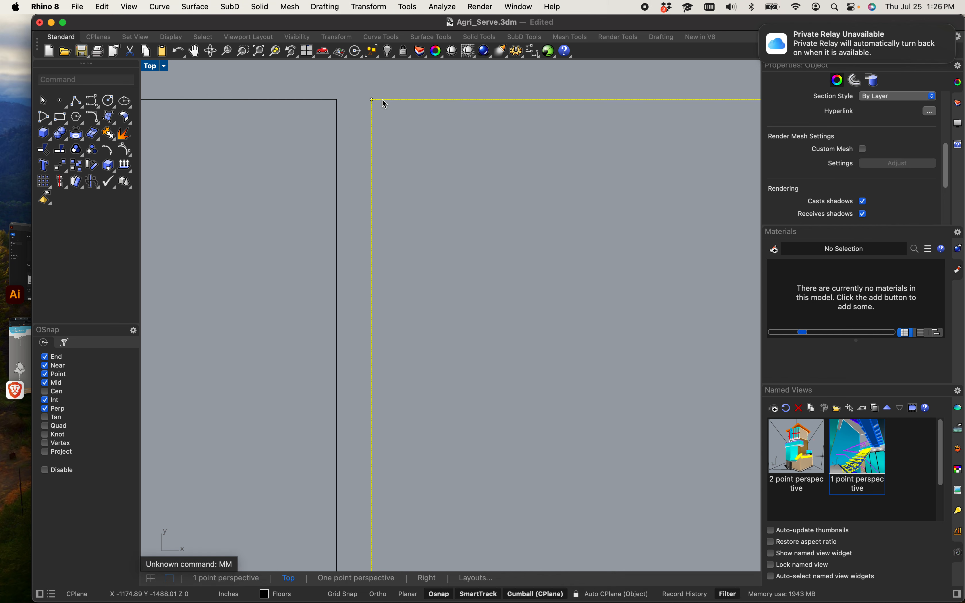
left_click(457, 144)
left_click_drag(498, 152, 463, 90)
type("m")
key("Return")
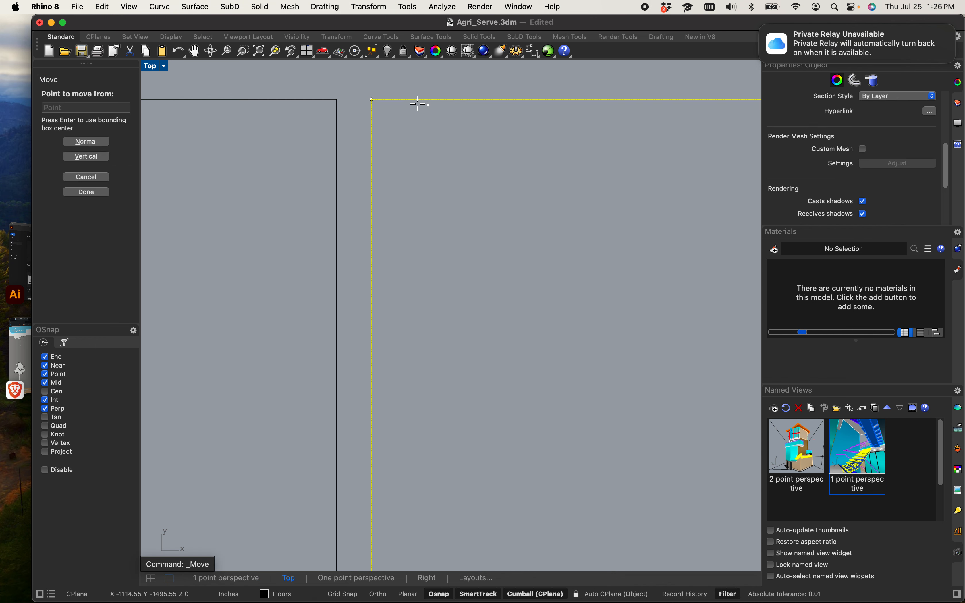
left_click(371, 99)
left_click(337, 100)
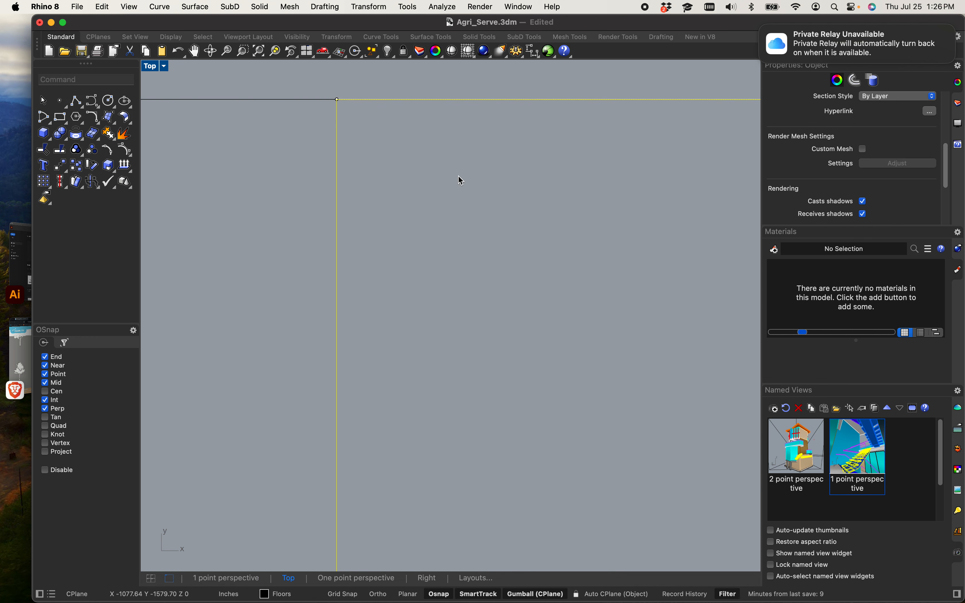
Step: Trim the perspective lines that extend past the right layout rectangle, using the rectangle as the cutting edge
scroll(460, 181, "down", 10)
right_click_drag(459, 187, 437, 196)
left_click(442, 204)
scroll(489, 285, "down", 3)
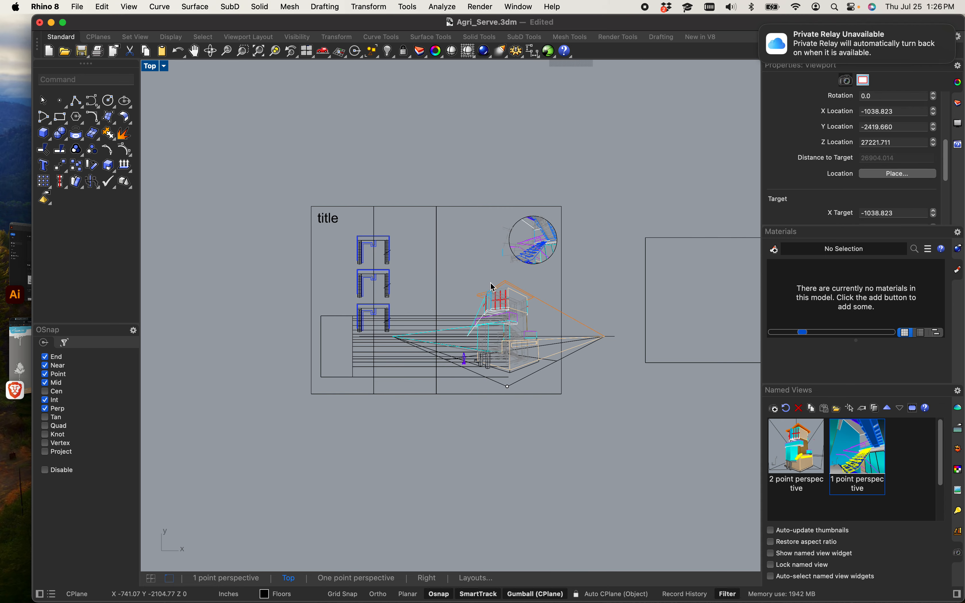
scroll(569, 294, "up", 3)
left_click(524, 285)
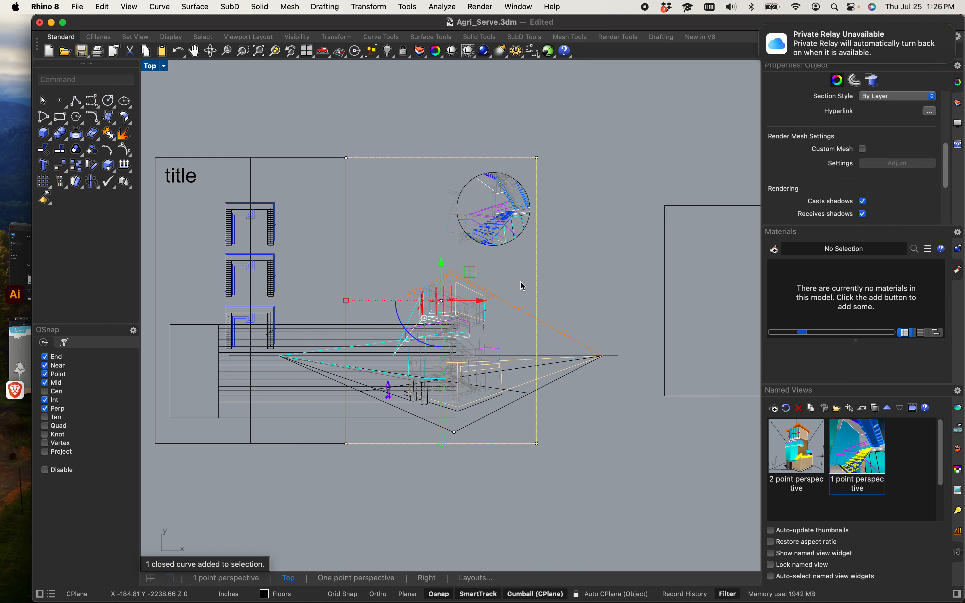
type("trim")
key("Return")
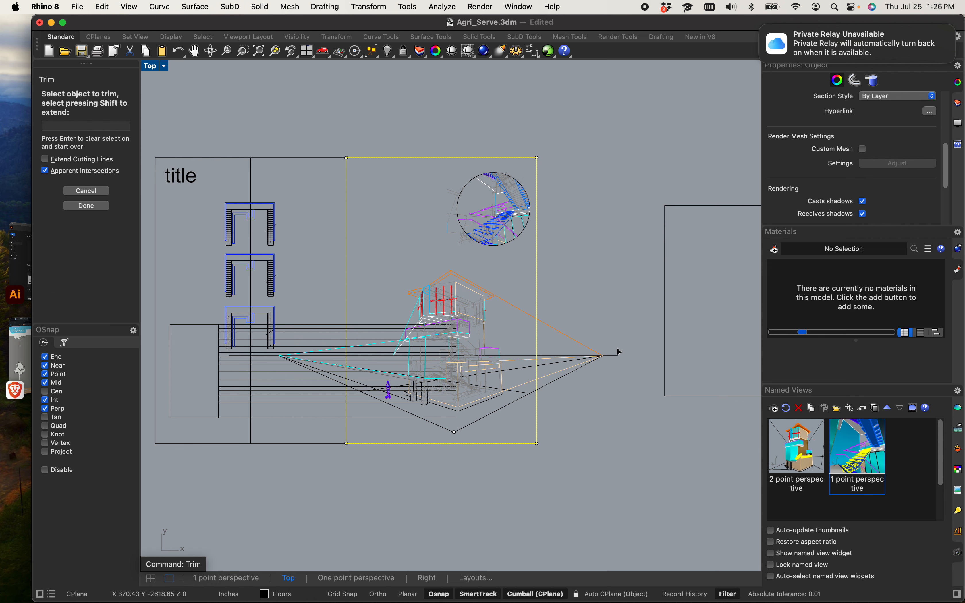
left_click_drag(597, 415, 570, 307)
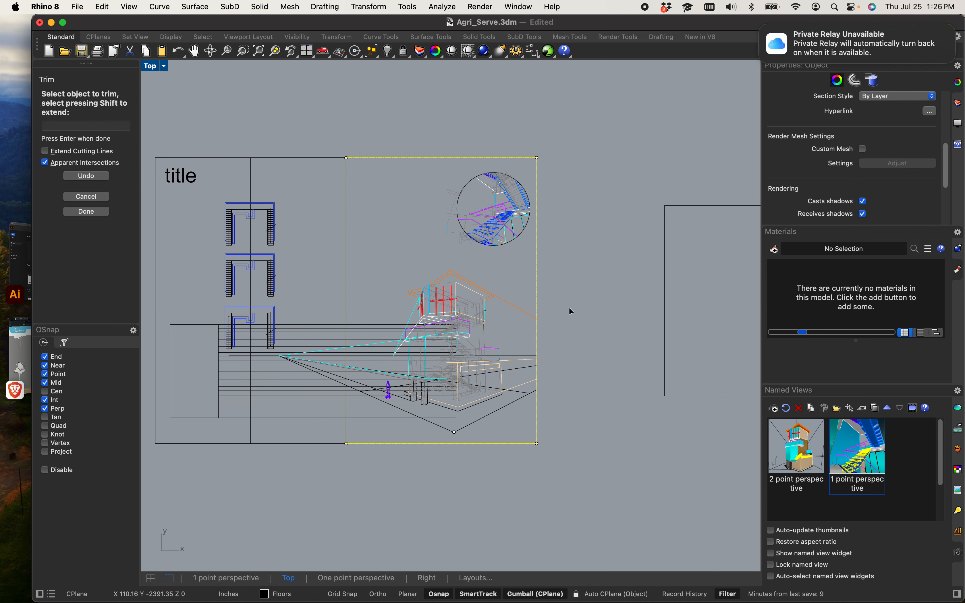
right_click_drag(577, 312, 639, 294)
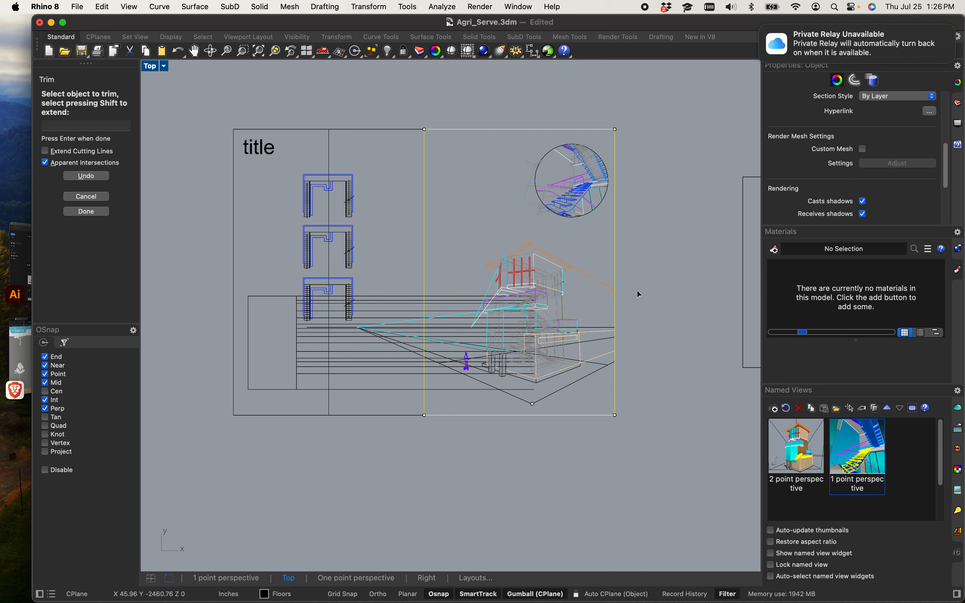
scroll(538, 329, "up", 3)
right_click_drag(617, 313, 568, 348)
key("Escape")
key("Escape")
scroll(573, 329, "up", 4)
scroll(573, 329, "down", 10)
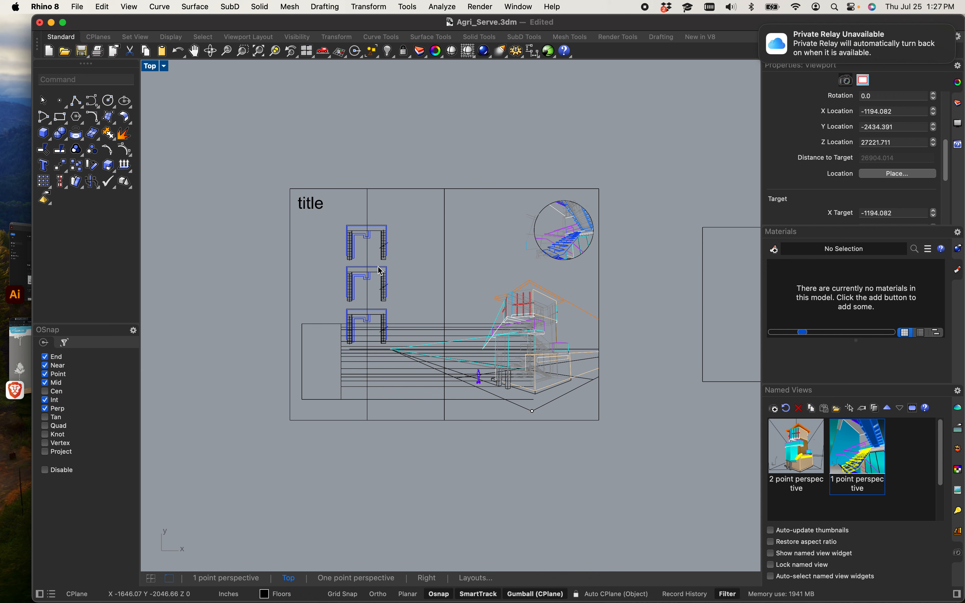
Step: Select everything in the layout and export the selection as an AutoCAD drawing named Part 4 on the Desktop
left_click_drag(266, 175, 639, 450)
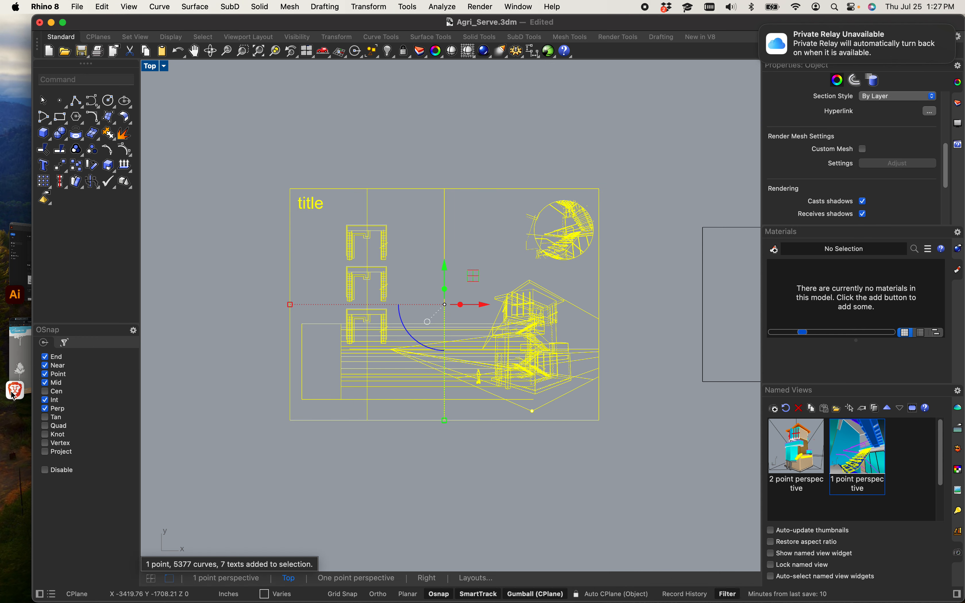
left_click(79, 8)
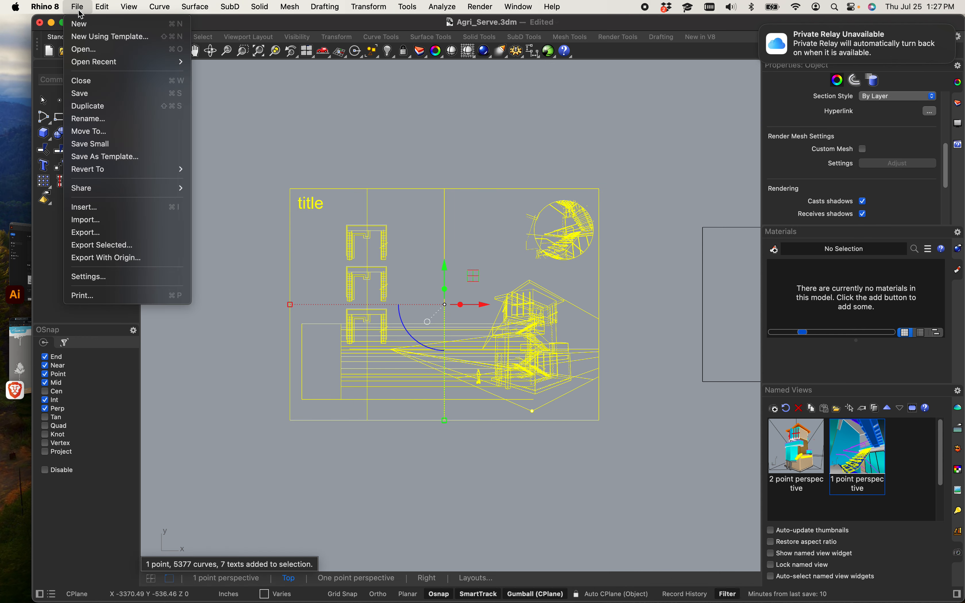
left_click(104, 246)
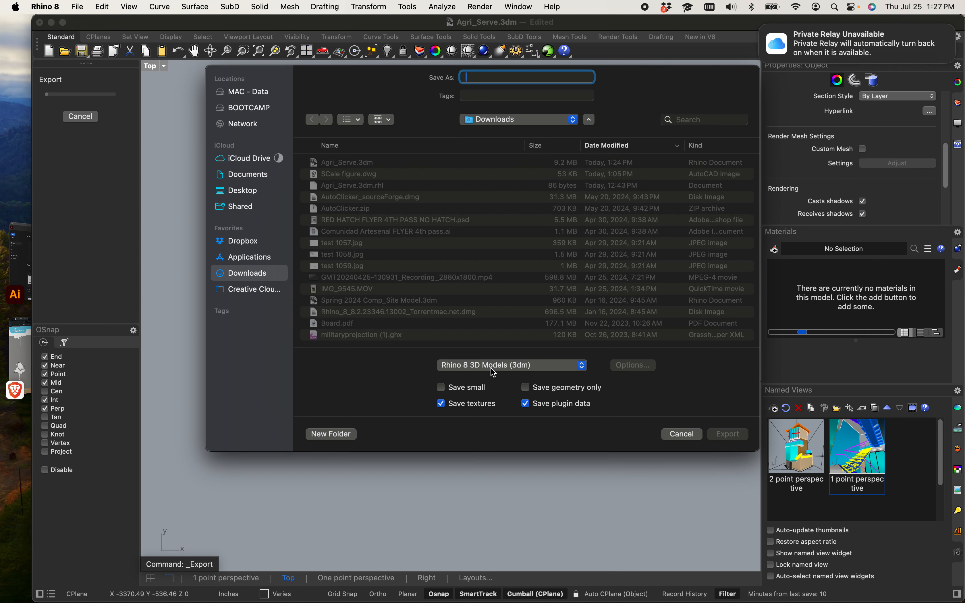
left_click(493, 373)
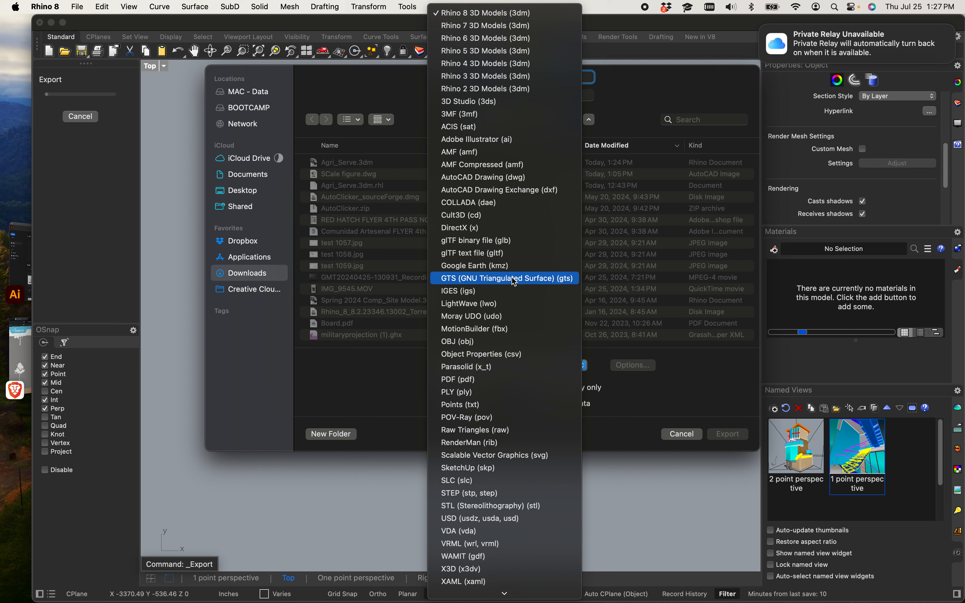
left_click(490, 178)
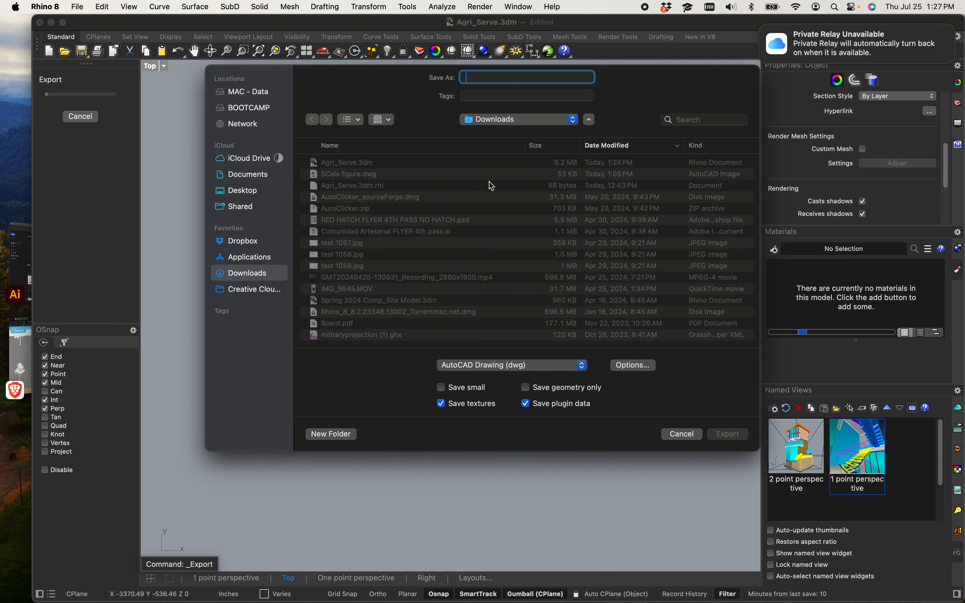
left_click(257, 192)
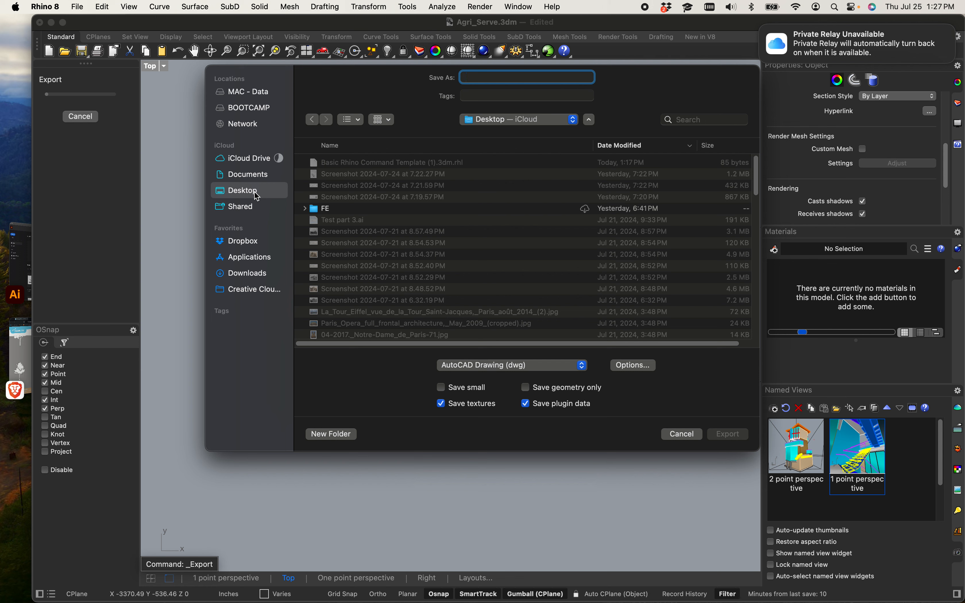
type("Part 4")
key("Return")
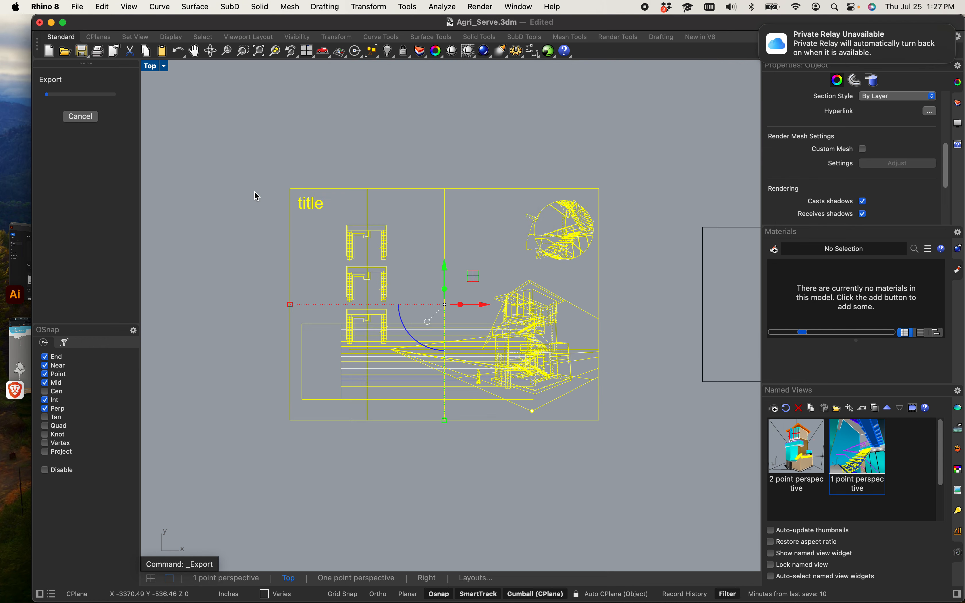
Step: Choose the 2007 Lines export scheme and complete the DWG export
left_click(469, 165)
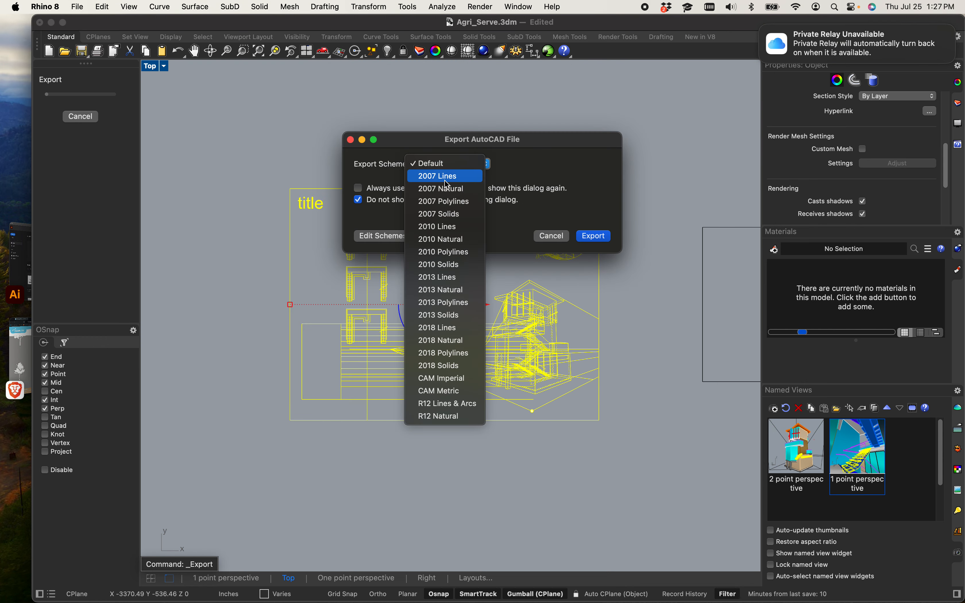
left_click(426, 177)
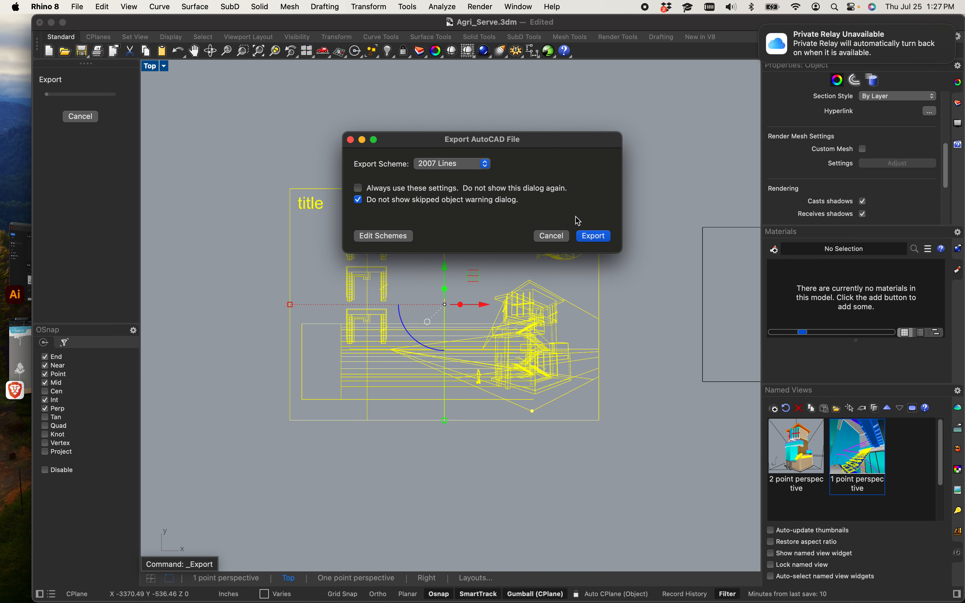
left_click(594, 237)
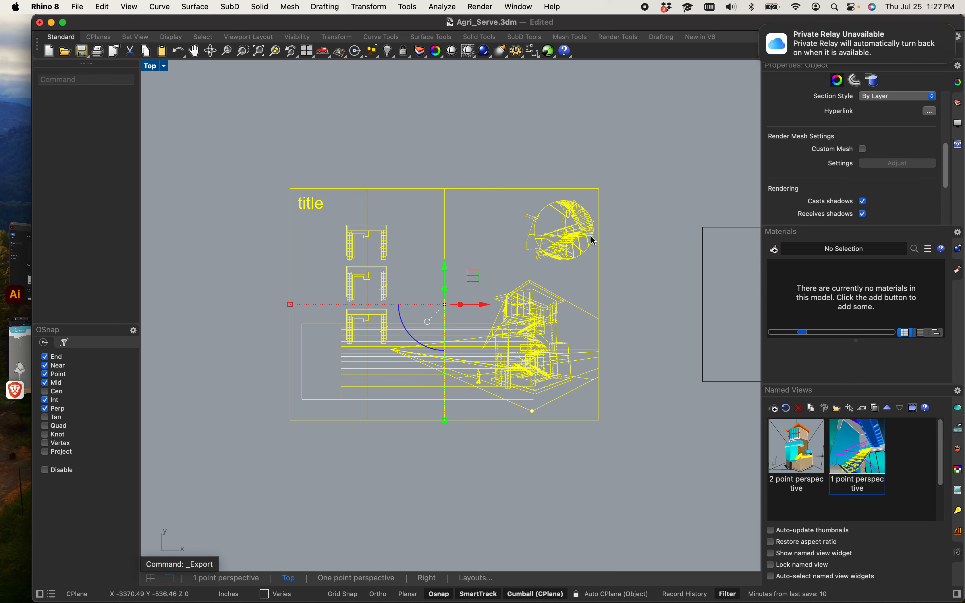
Step: Switch to Adobe Illustrator and open Part 4.dwg, scaled to fit the artboard
left_click(51, 24)
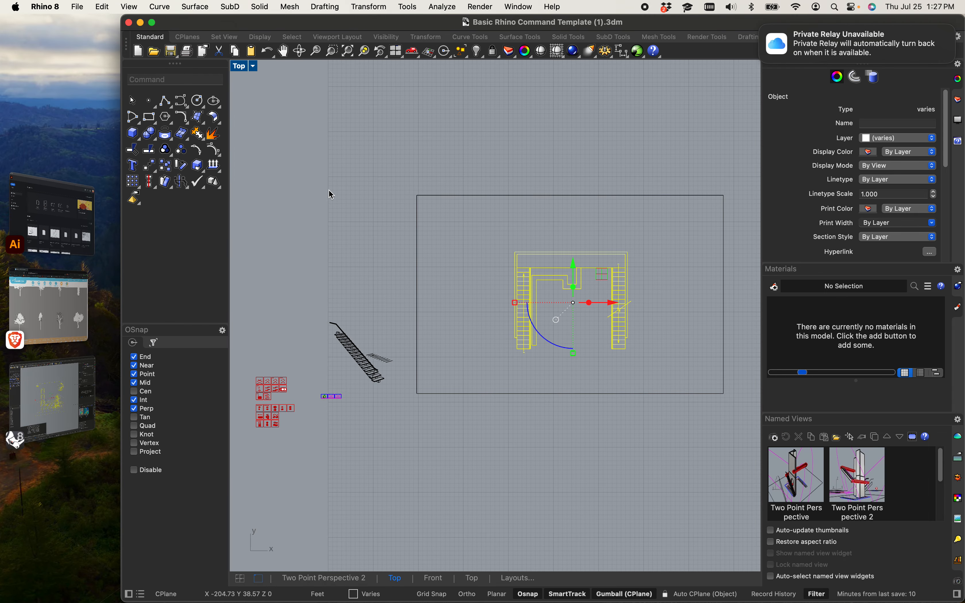
left_click(129, 23)
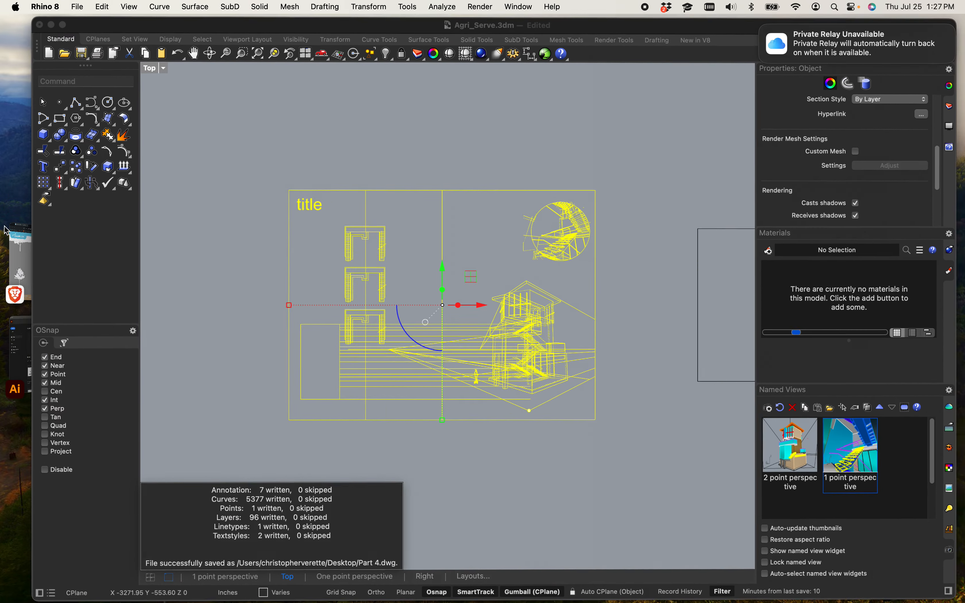
left_click(51, 24)
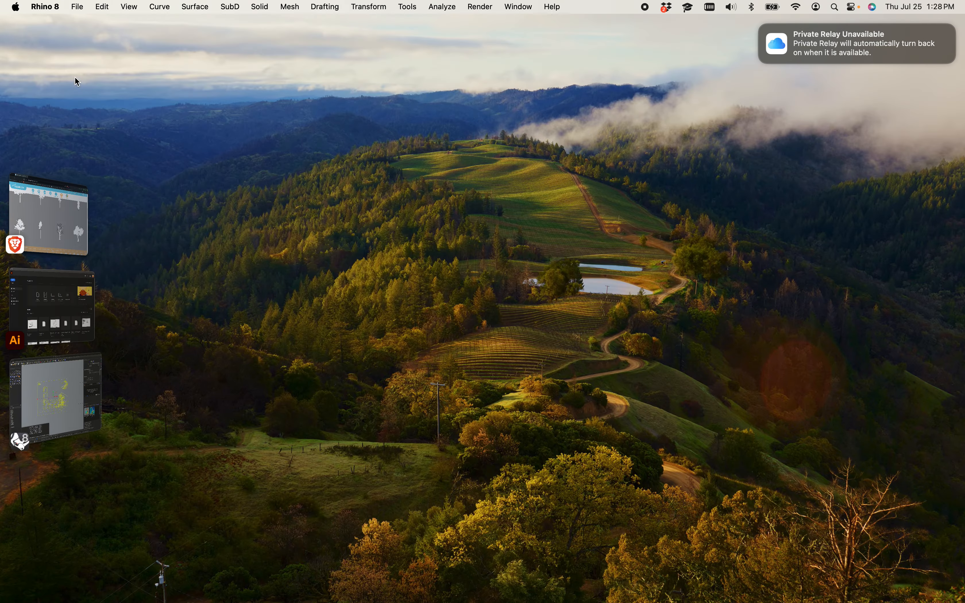
left_click(75, 301)
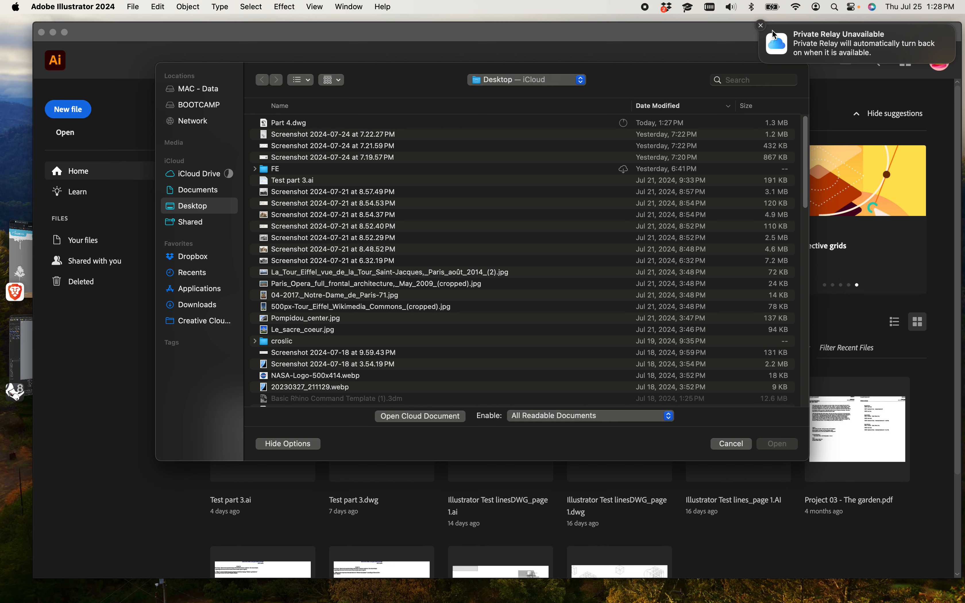
left_click(763, 26)
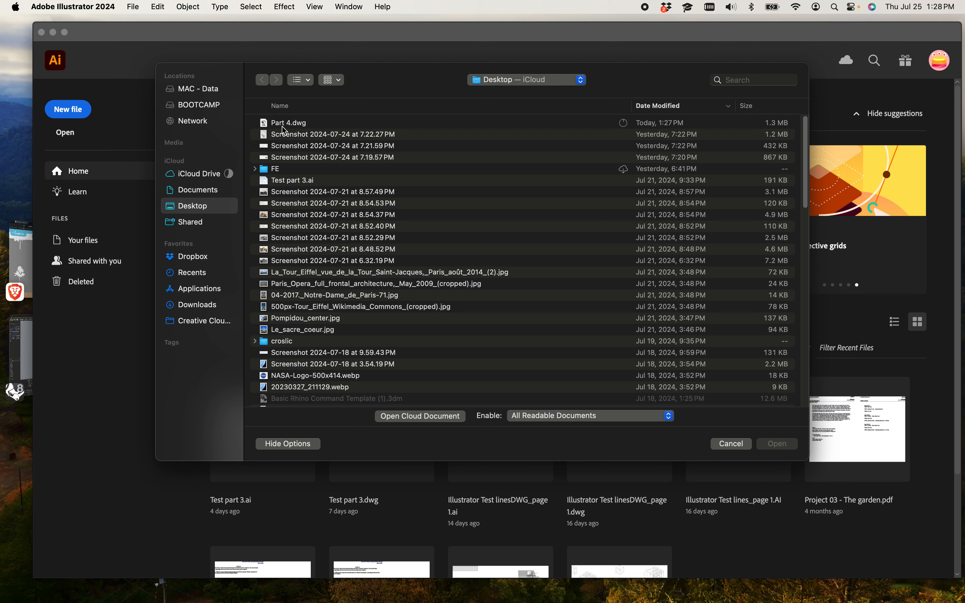
double_click(297, 124)
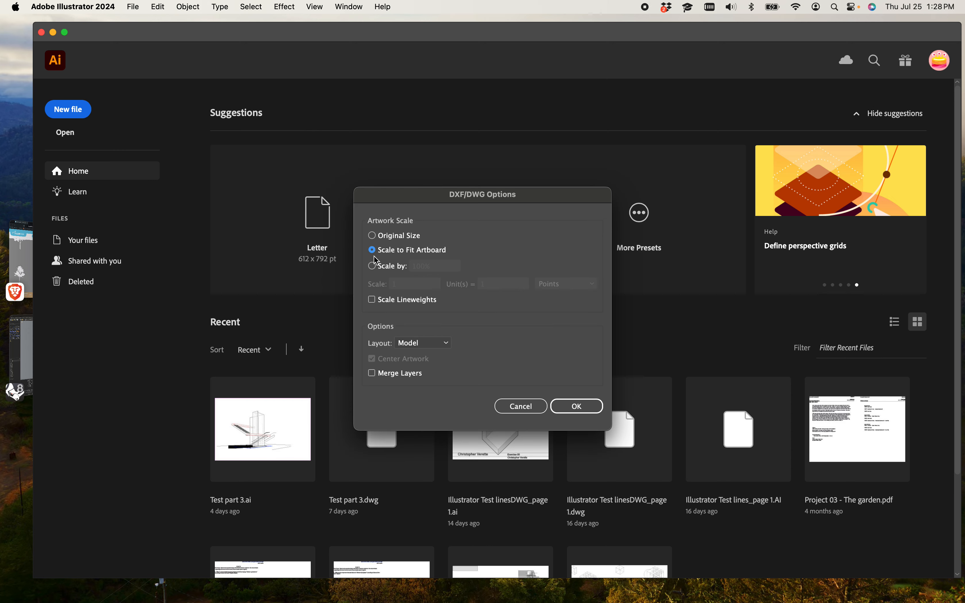
left_click(594, 415)
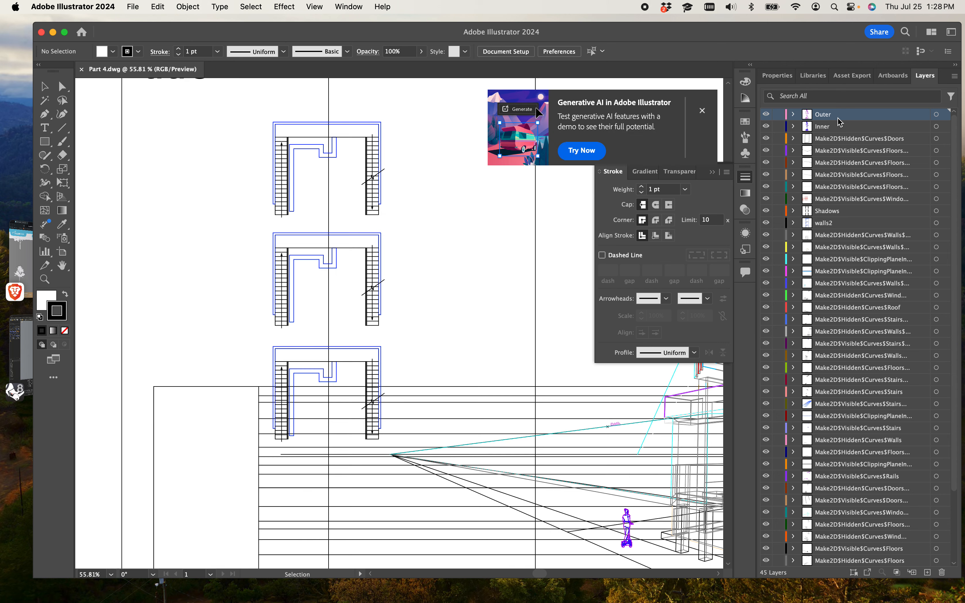
Step: Close the Generative AI popup and the Stroke panel over the canvas
scroll(838, 120, "down", 3)
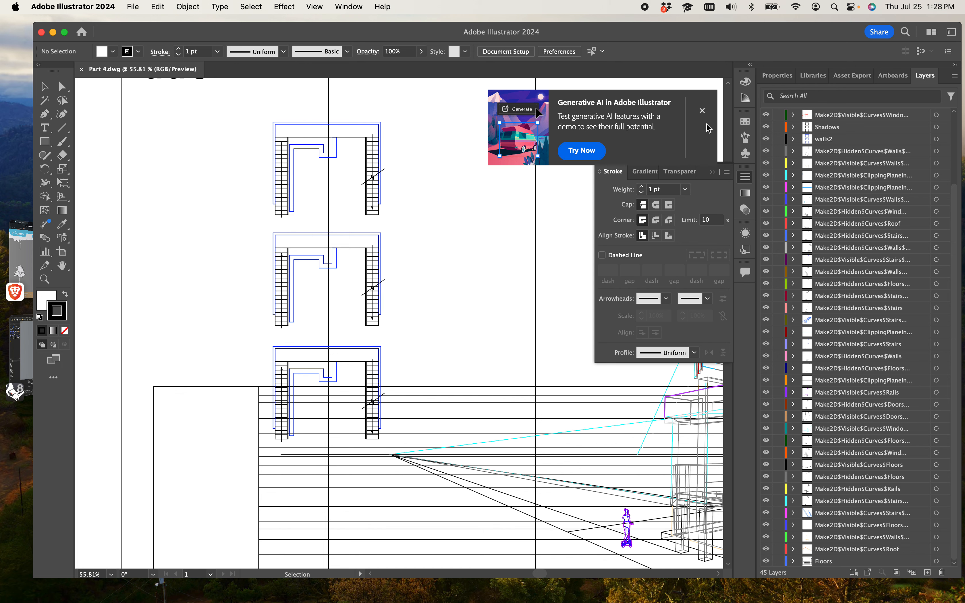
left_click(703, 111)
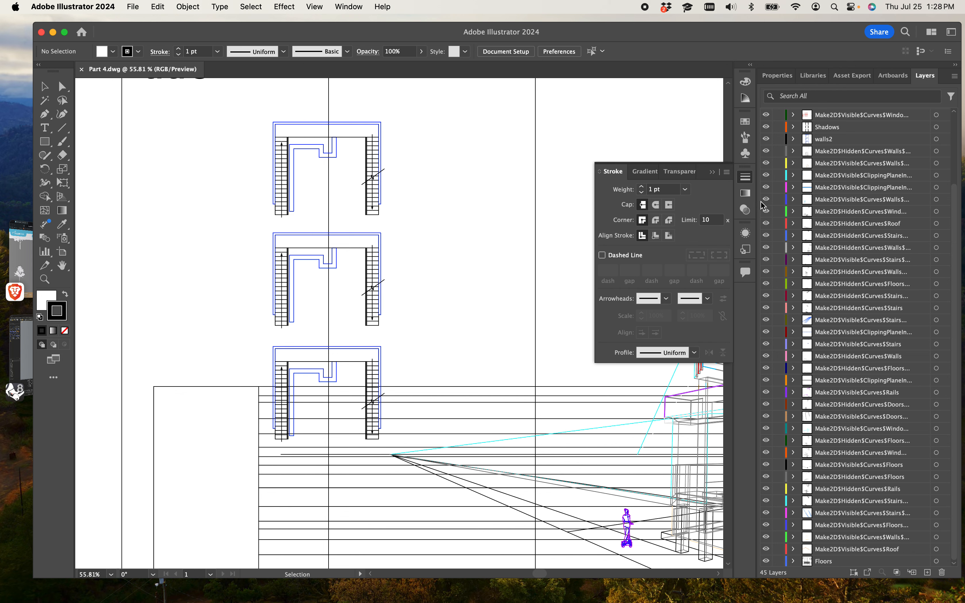
left_click(747, 183)
scroll(546, 282, "down", 10)
scroll(543, 274, "up", 9)
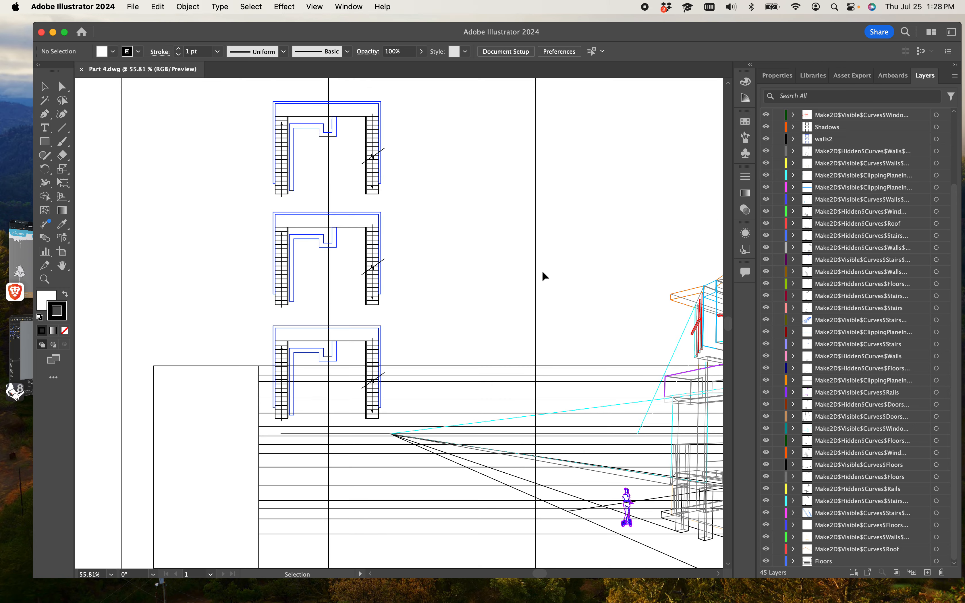
Step: Zoom and pan around the imported drawing to inspect it on the artboard
key("a")
key("super+minus")
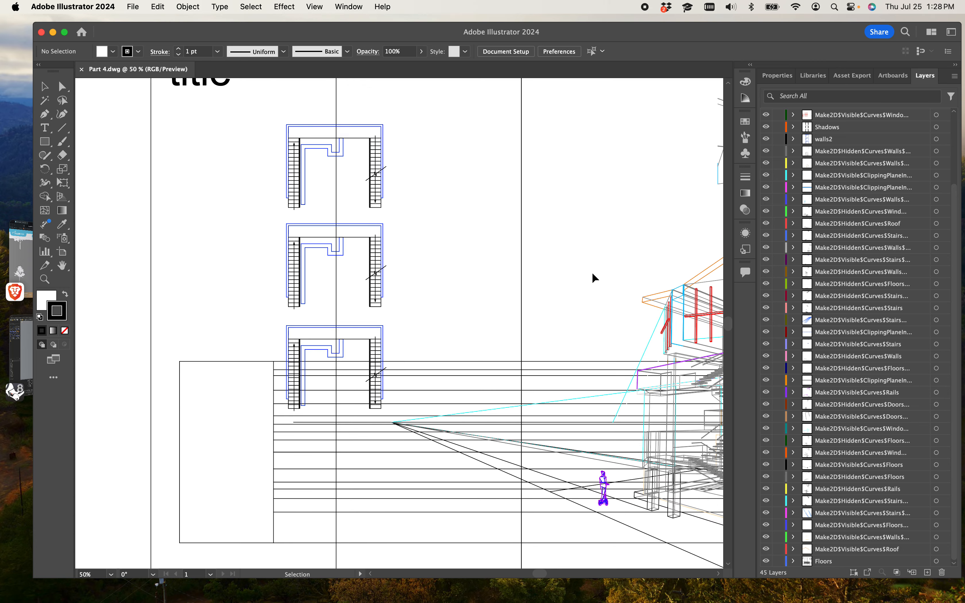
key("super+minus")
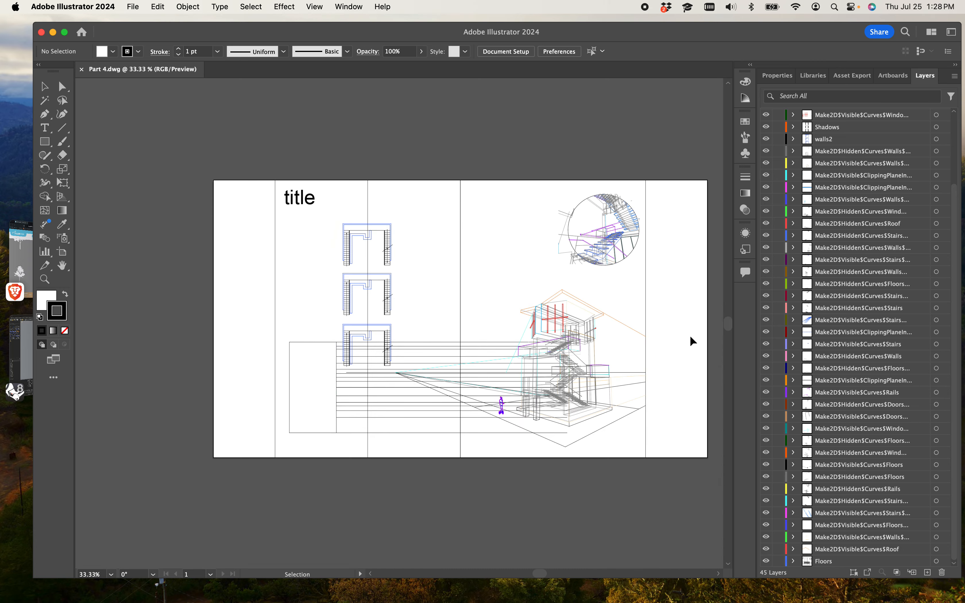
left_click(604, 264)
key("super+minus")
key("super+minus")
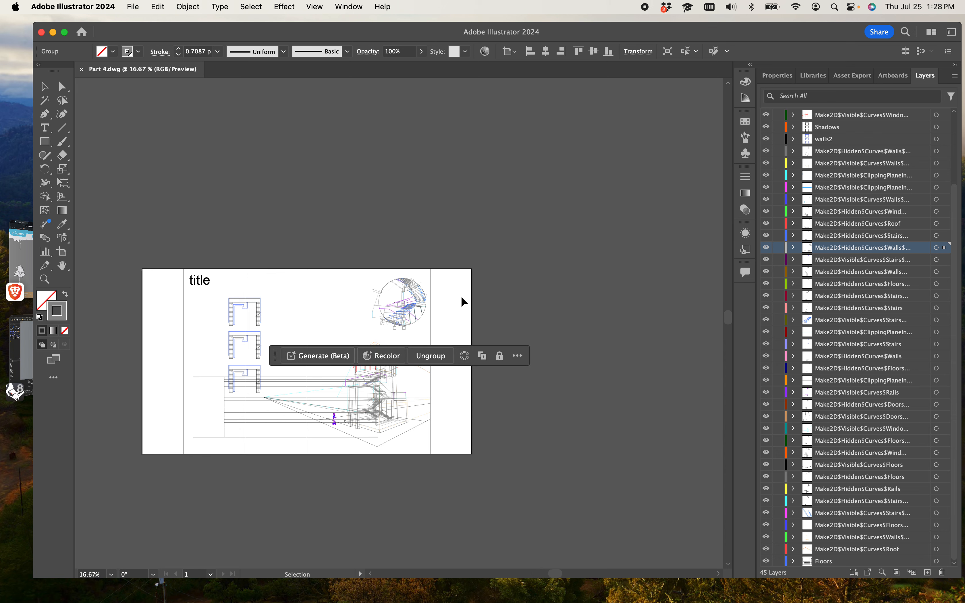
key("super+equal")
key("super+equal")
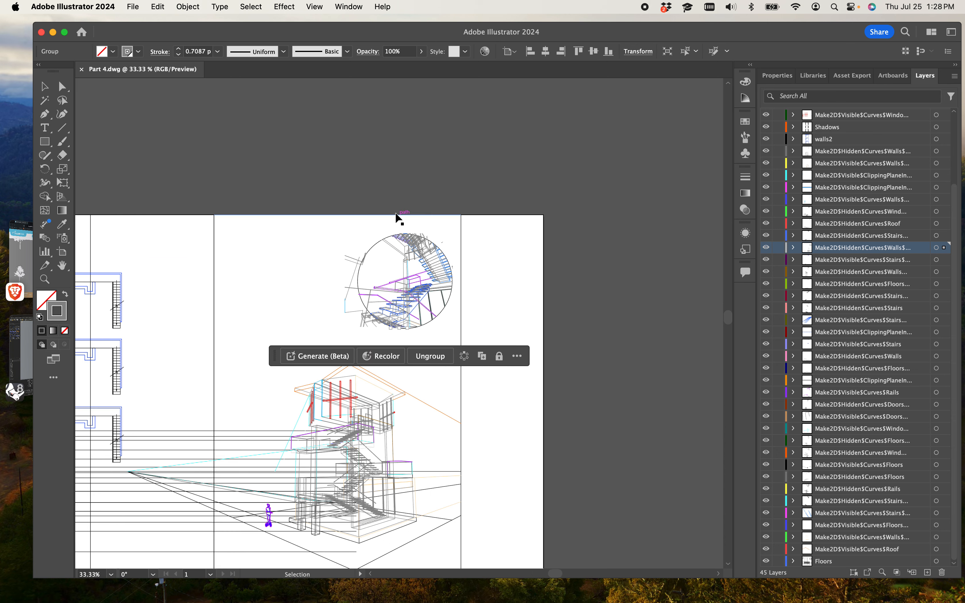
left_click_drag(396, 218, 563, 118)
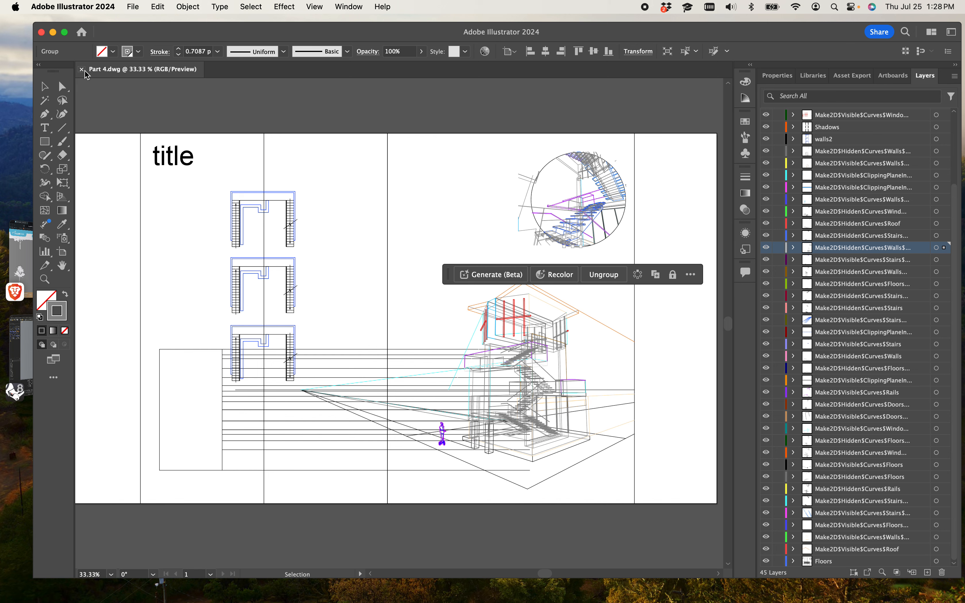
Step: Resize Artboard 1 to 24 in wide by 36 in tall
left_click(132, 8)
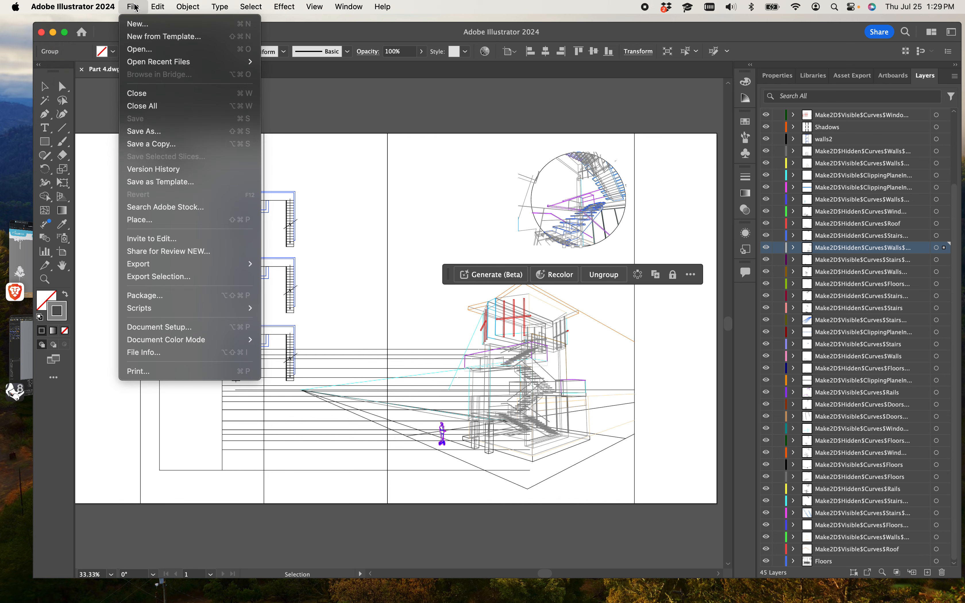
left_click(151, 328)
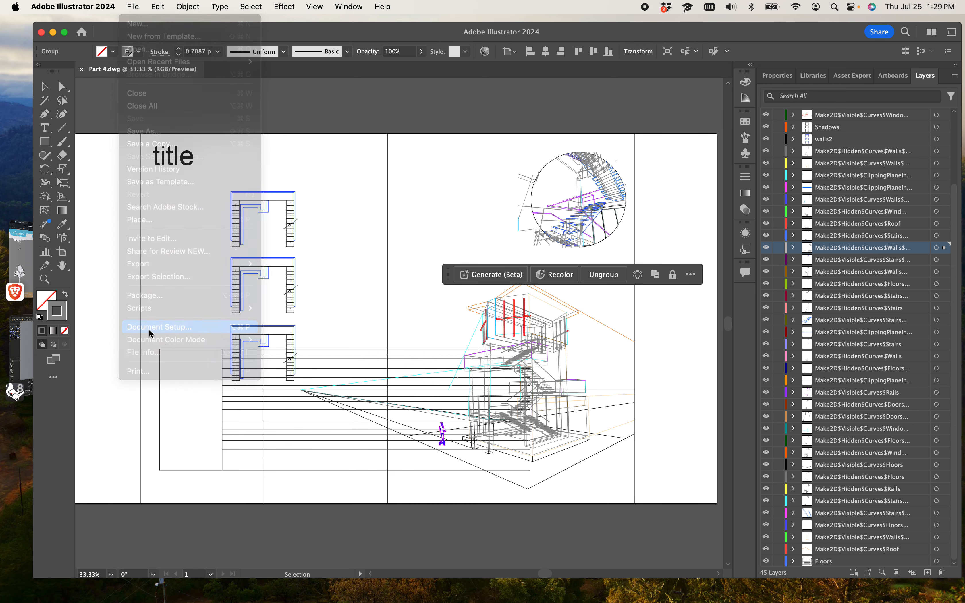
left_click(664, 231)
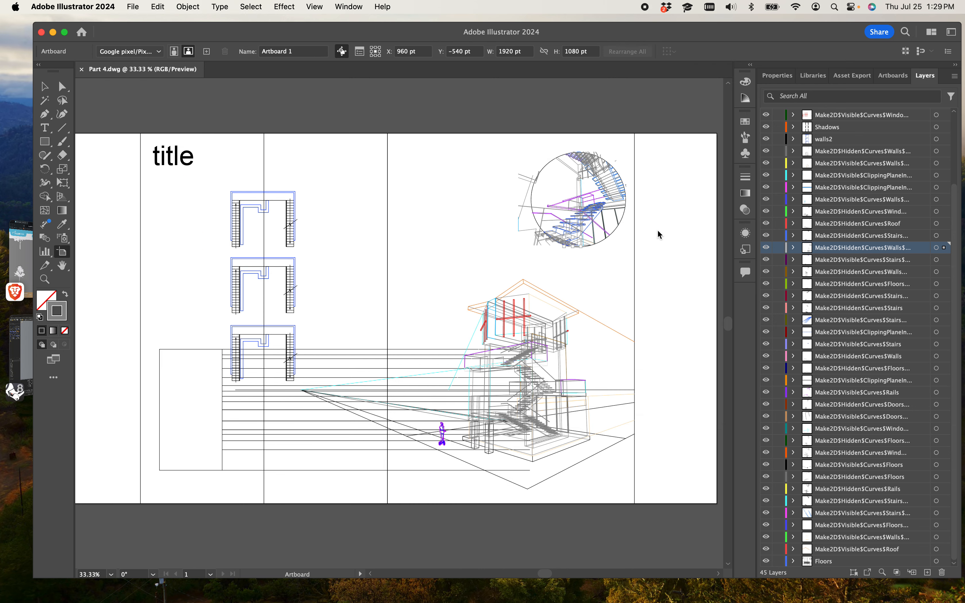
scroll(676, 168, "down", 10)
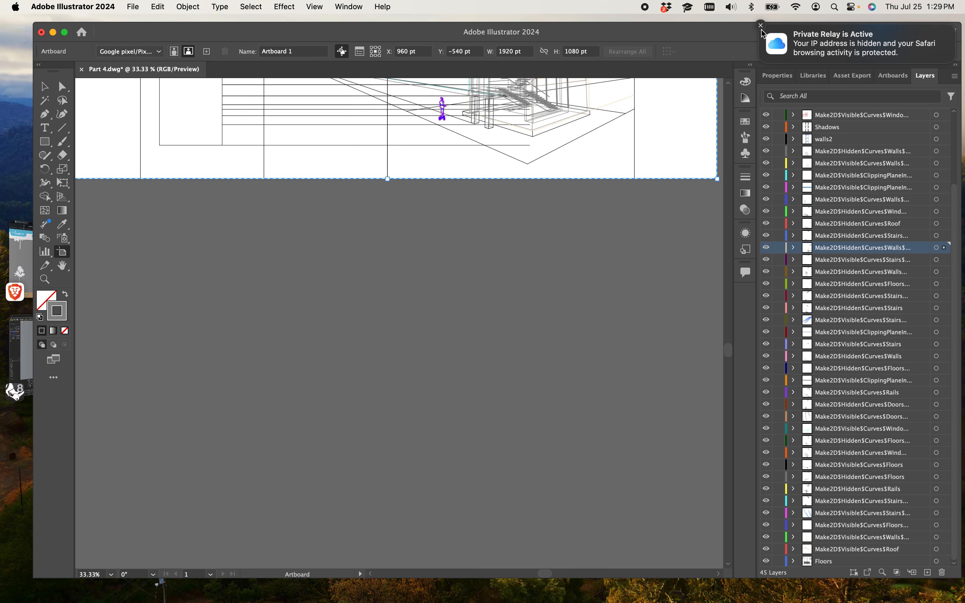
left_click(765, 29)
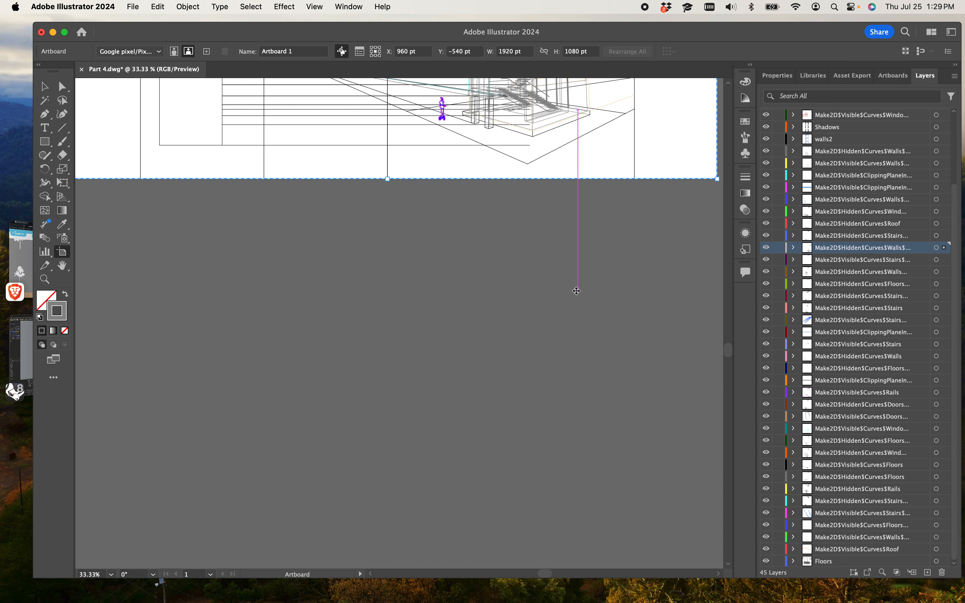
key("super+minus")
key("super+minus")
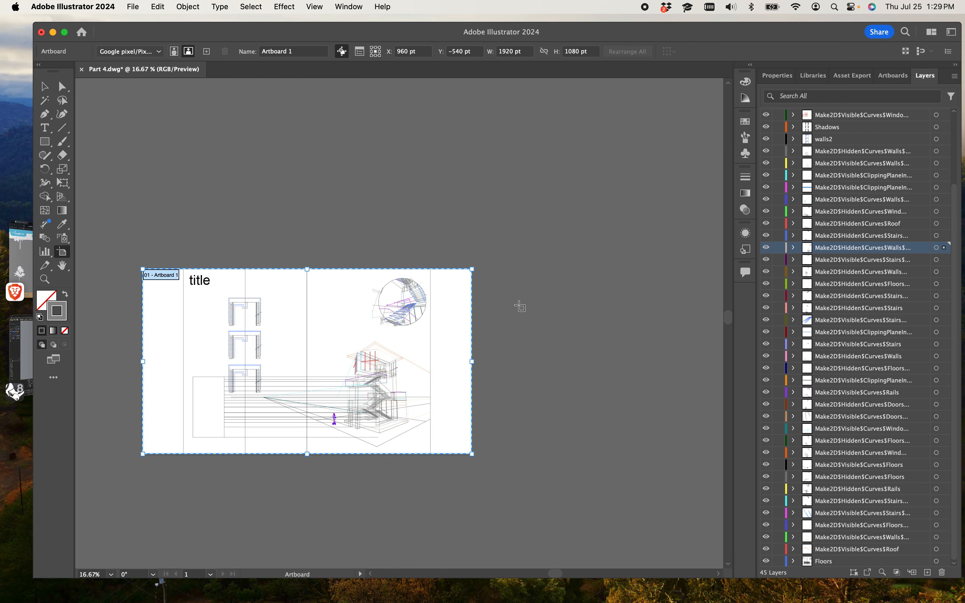
left_click(529, 54)
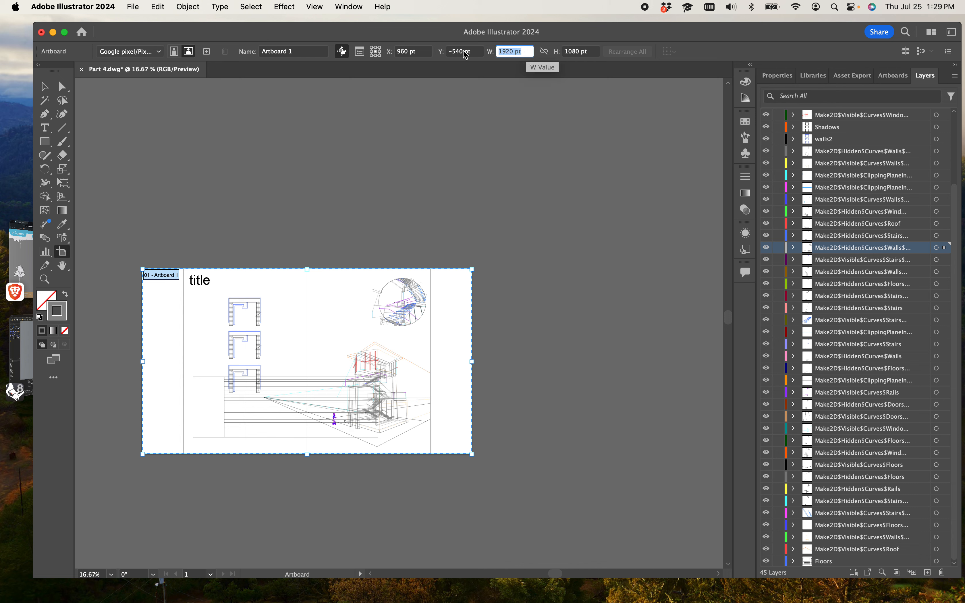
type("24")
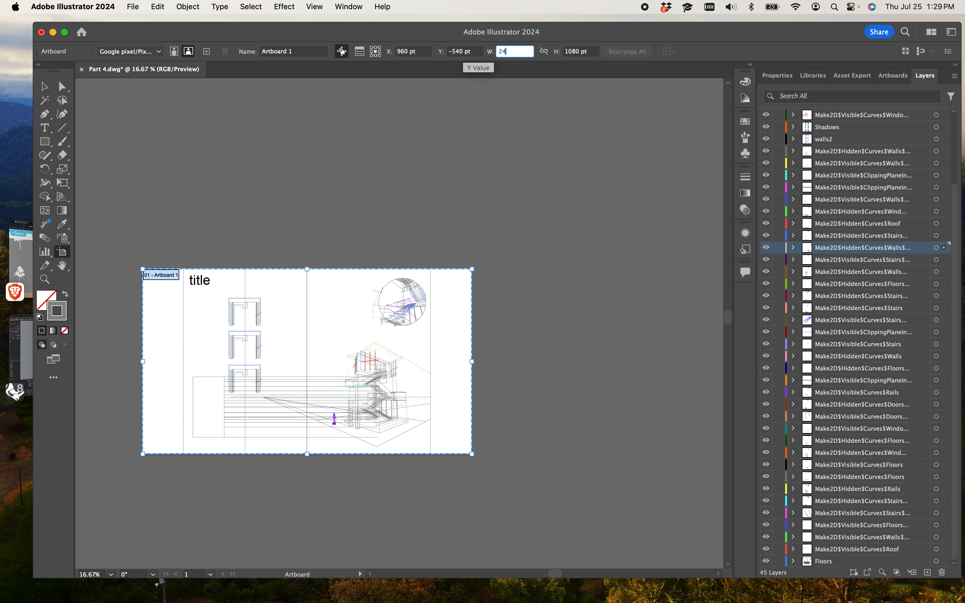
type("in")
key("Return")
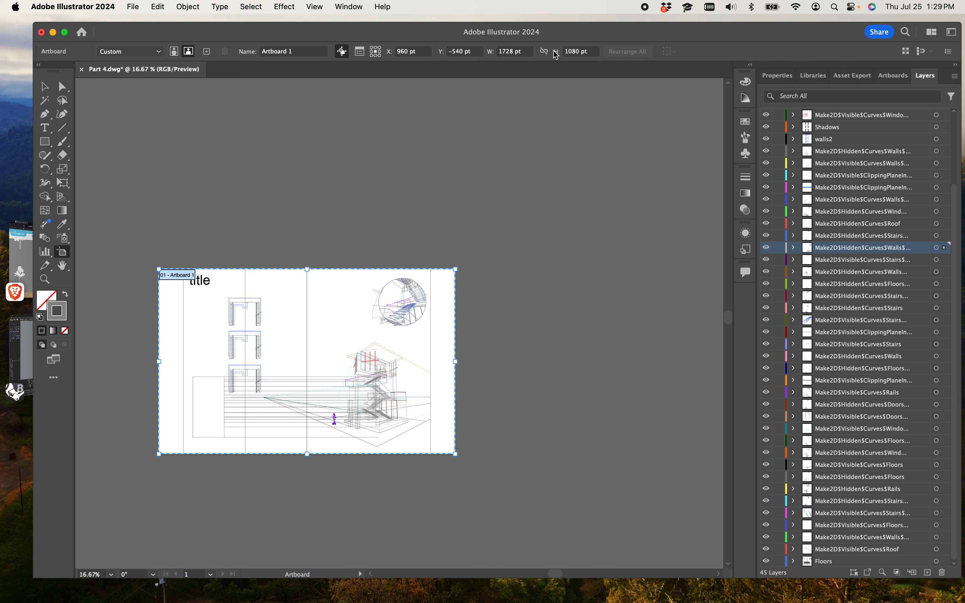
left_click(593, 51)
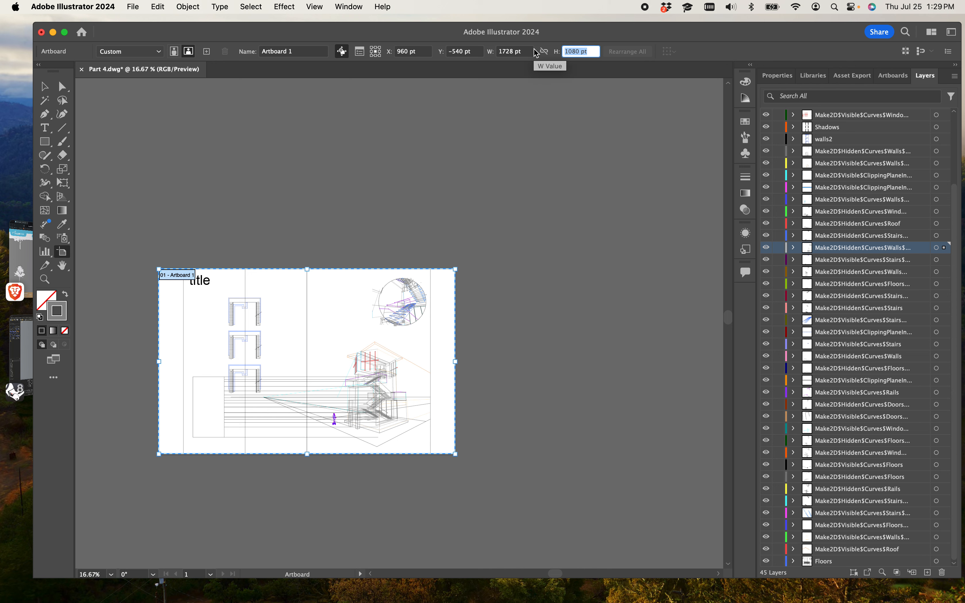
type("36in")
key("Return")
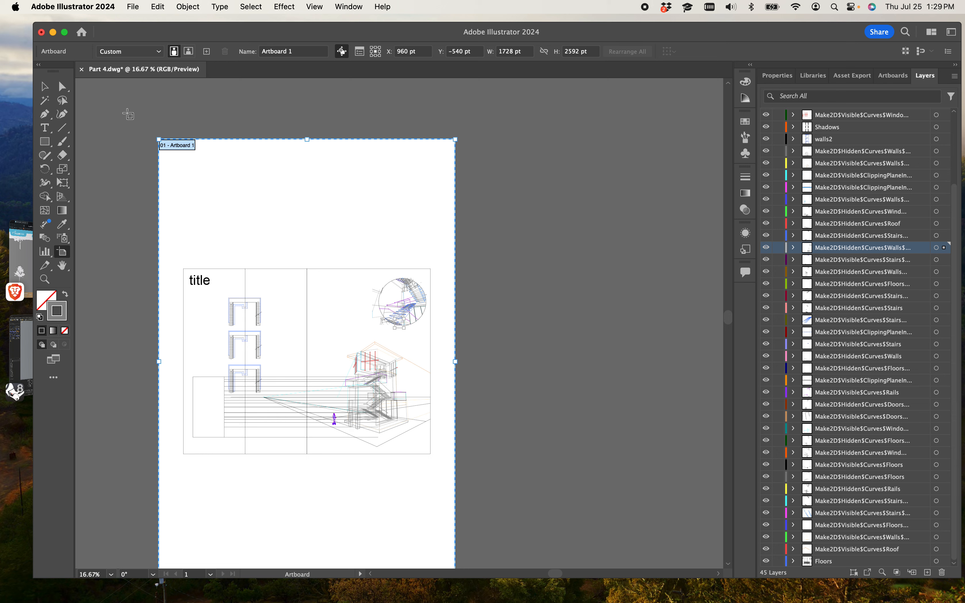
Step: Show the rulers and switch the ruler units to inches
key("super+r")
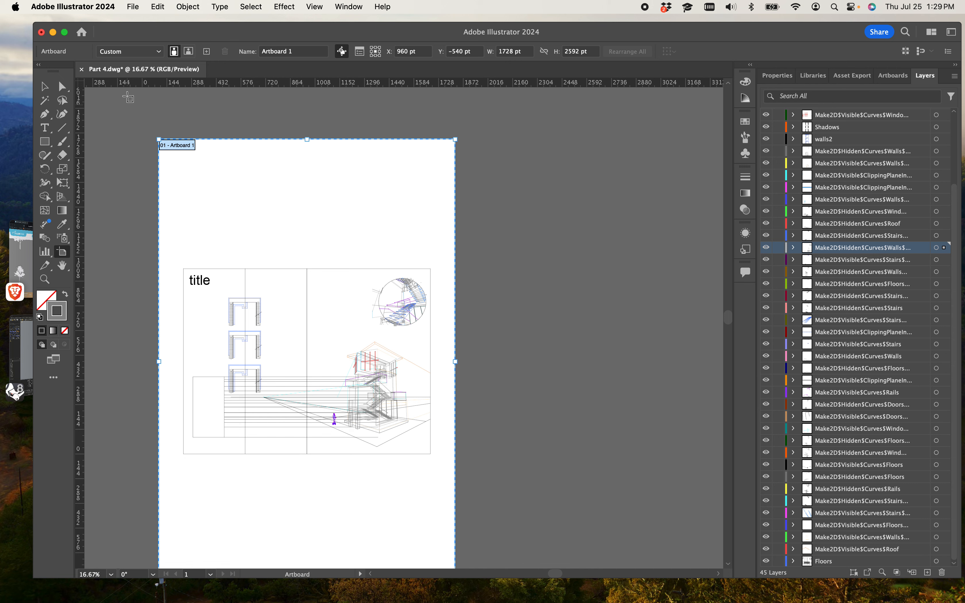
right_click(84, 89)
left_click(85, 89)
right_click(85, 87)
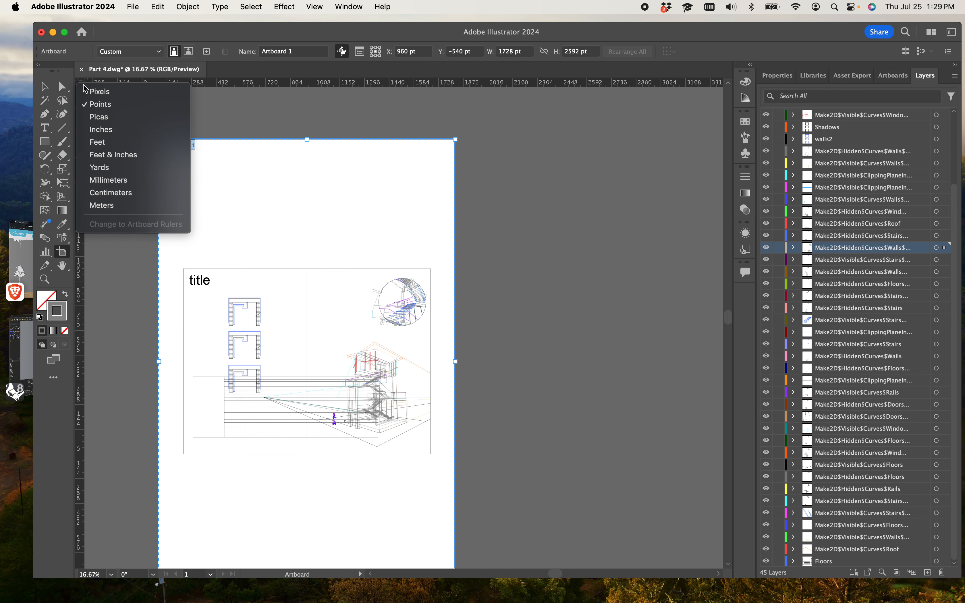
left_click(101, 129)
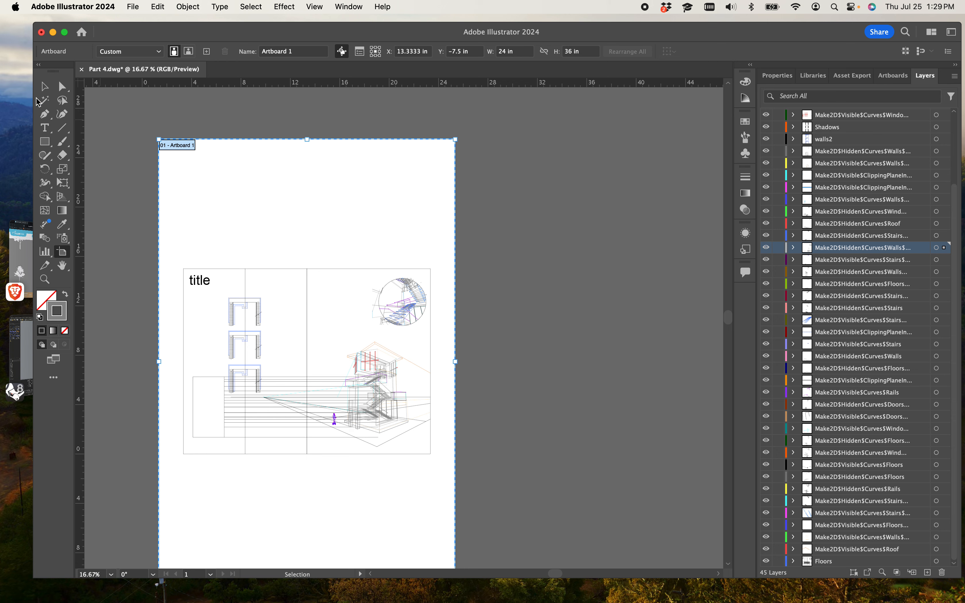
Step: Select the imported drawing to check its size and placement on the resized artboard
left_click(45, 86)
left_click(126, 142)
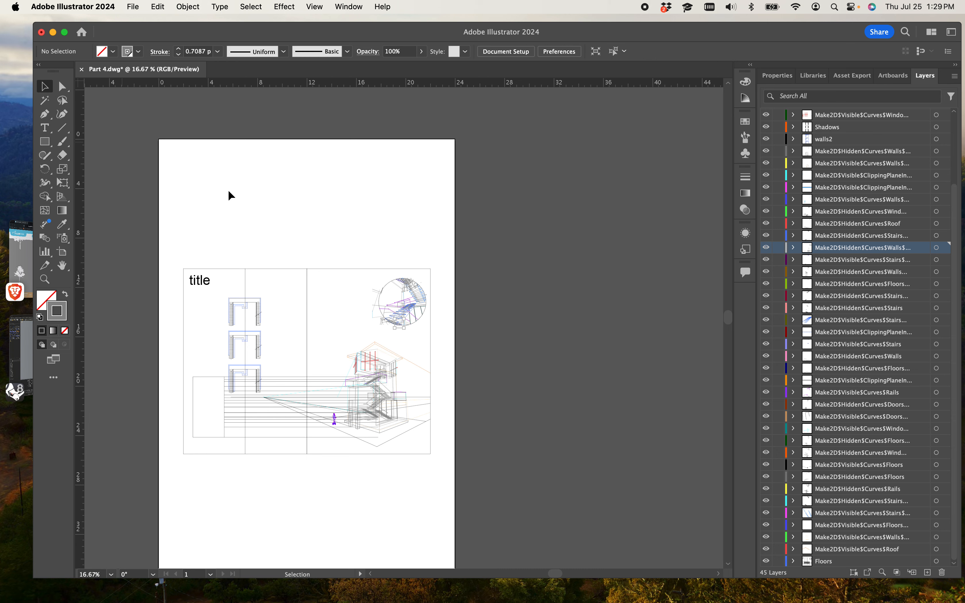
right_click(229, 191)
left_click(324, 152)
scroll(355, 183, "down", 4)
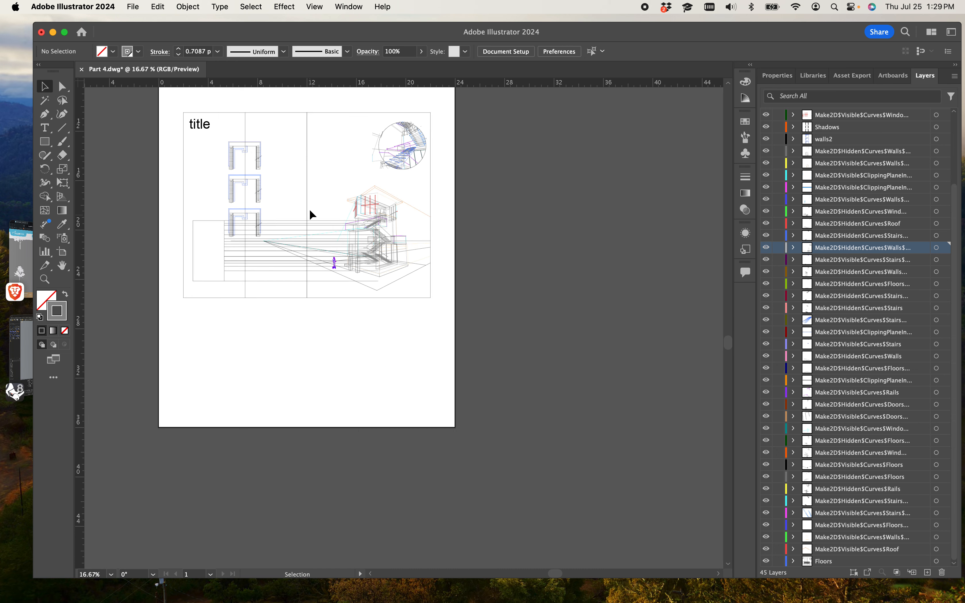
key("super+minus")
key("super+minus")
left_click_drag(231, 207, 466, 371)
left_click(404, 326)
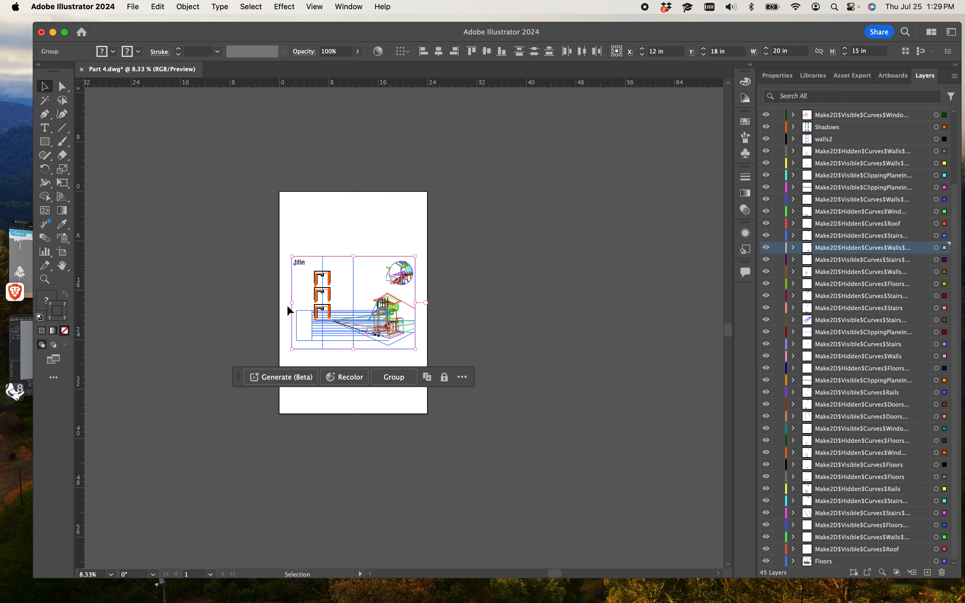
scroll(319, 256, "up", 5)
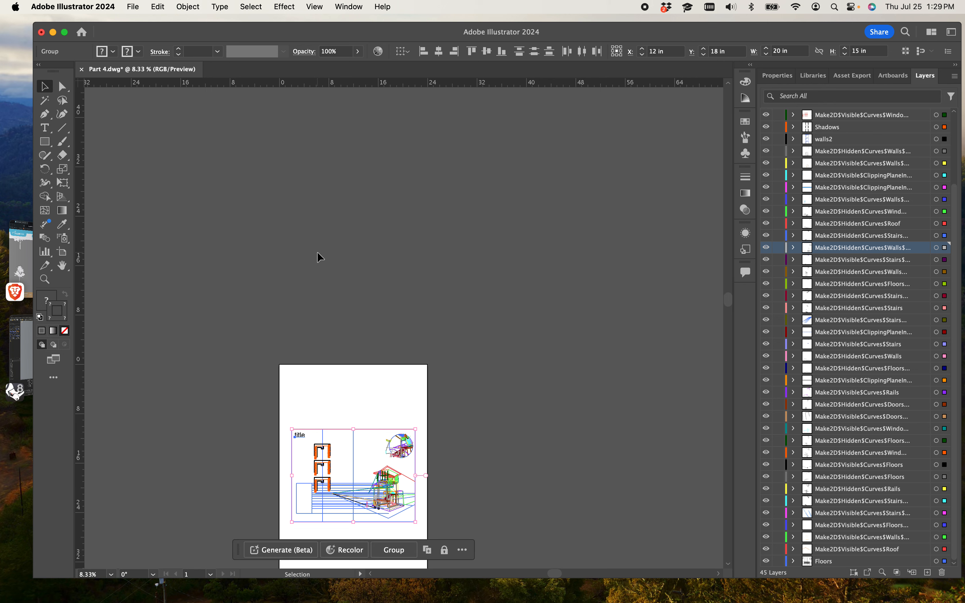
key("super+equal")
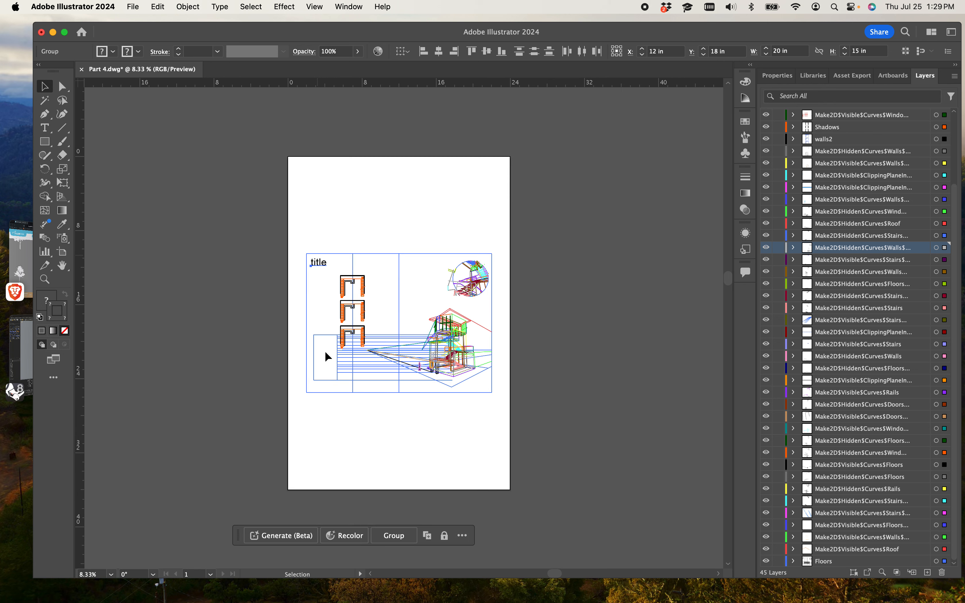
key("super+equal")
key("super+equal")
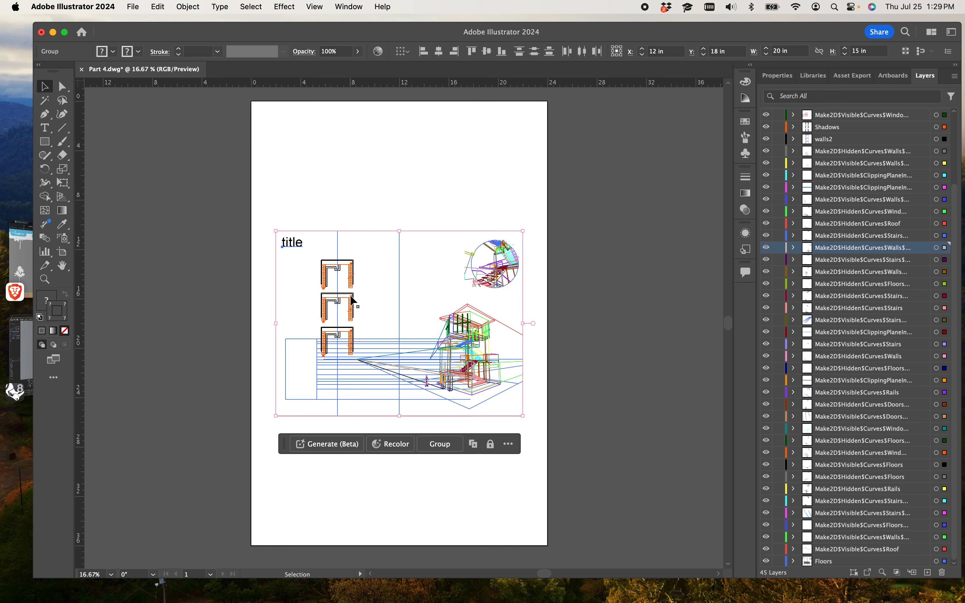
left_click(397, 208)
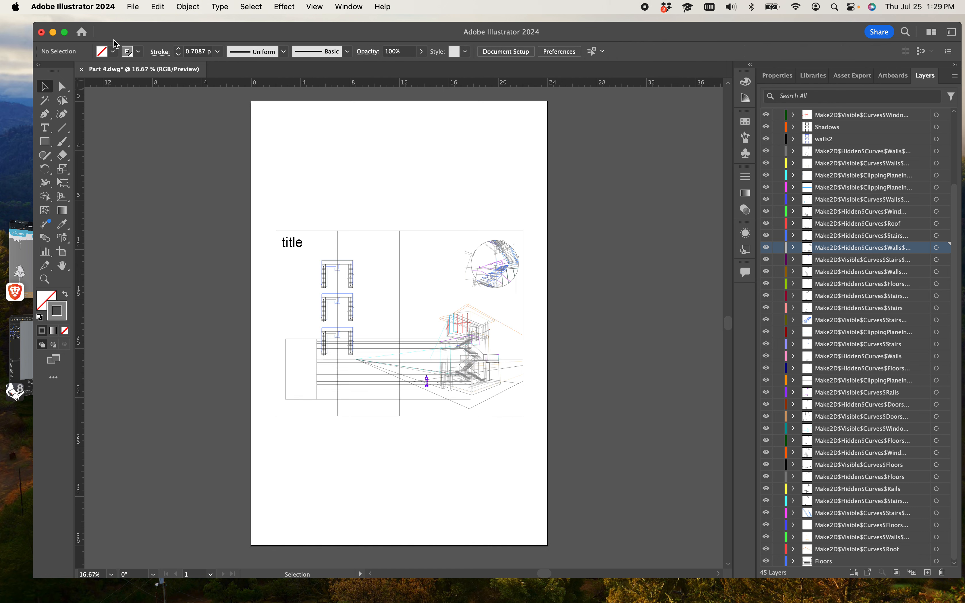
Step: Reposition Artboard 1 together with its artwork on the canvas
left_click(135, 8)
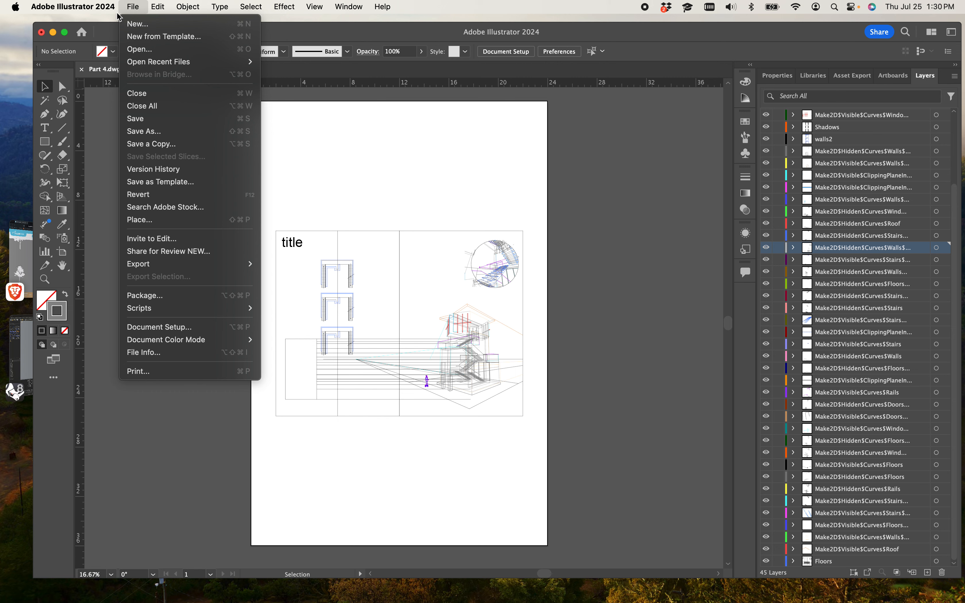
left_click(184, 332)
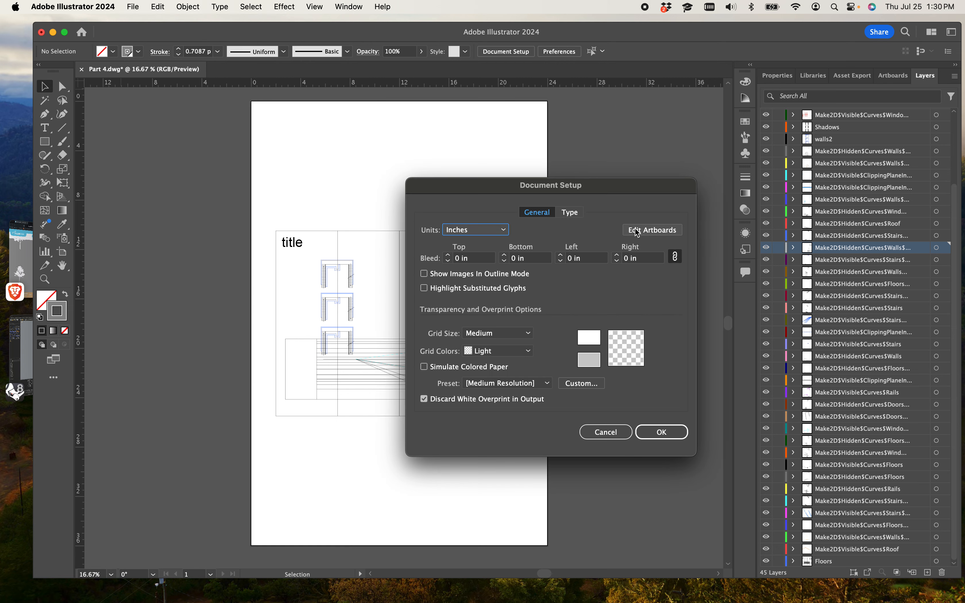
left_click(638, 230)
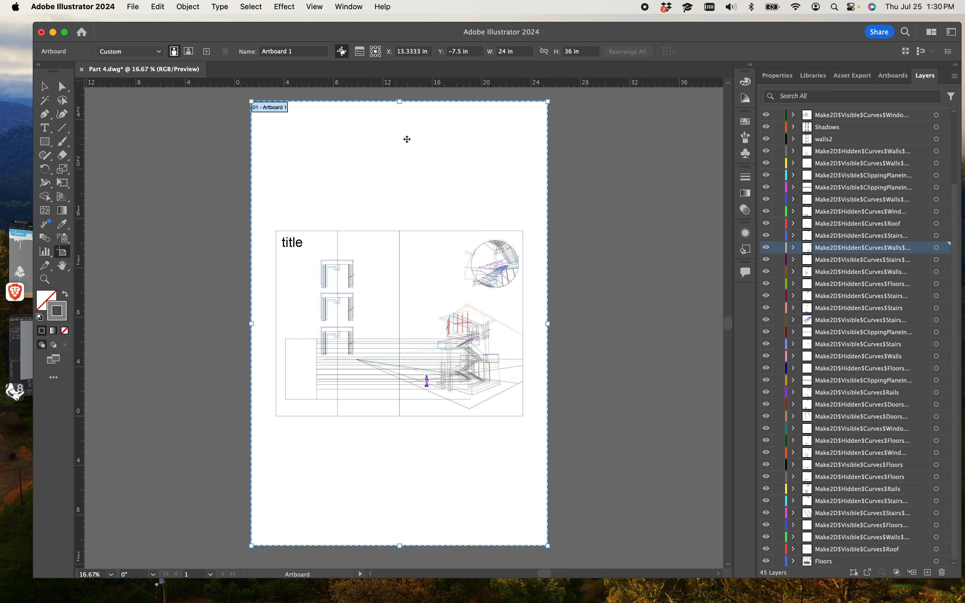
right_click(480, 174)
left_click(401, 177)
left_click_drag(493, 181, 493, 214)
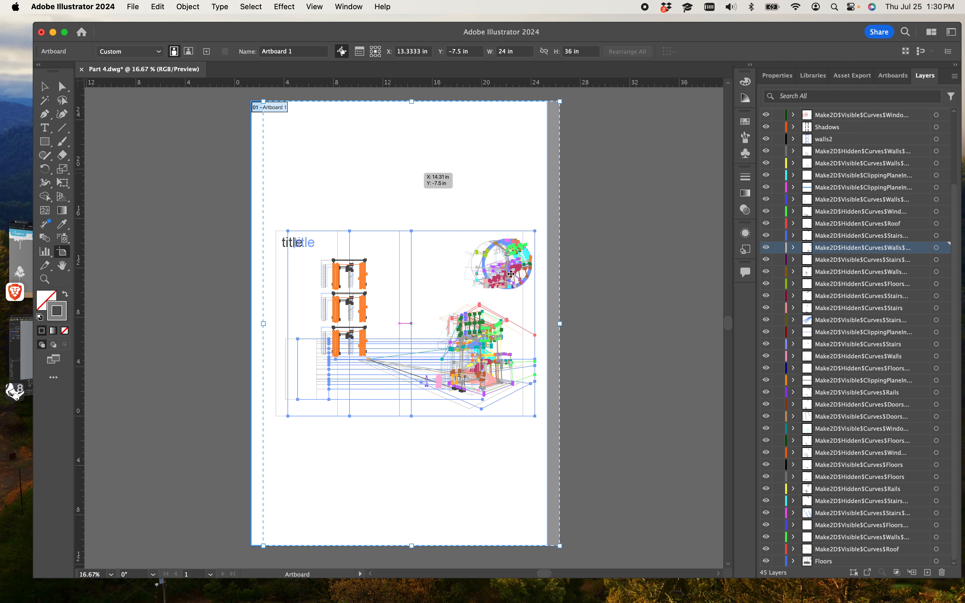
left_click_drag(511, 272, 510, 271)
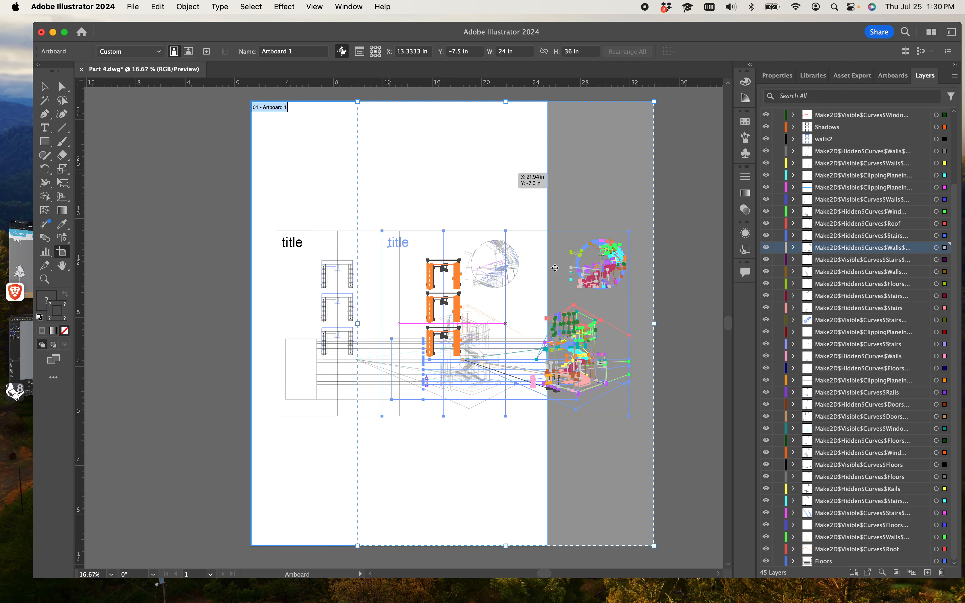
left_click_drag(555, 268, 577, 269)
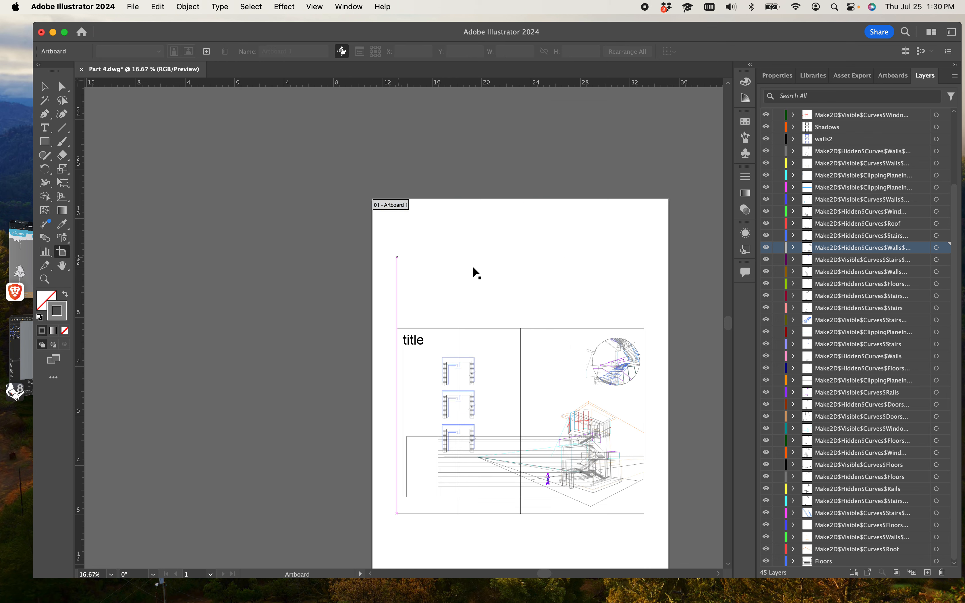
scroll(455, 256, "down", 3)
left_click(581, 233)
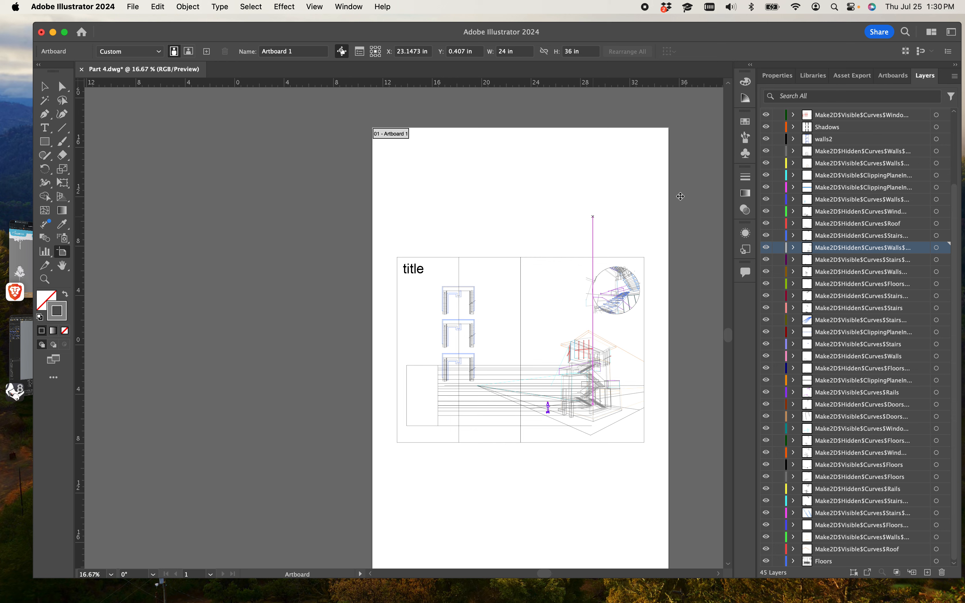
left_click_drag(681, 199, 690, 198)
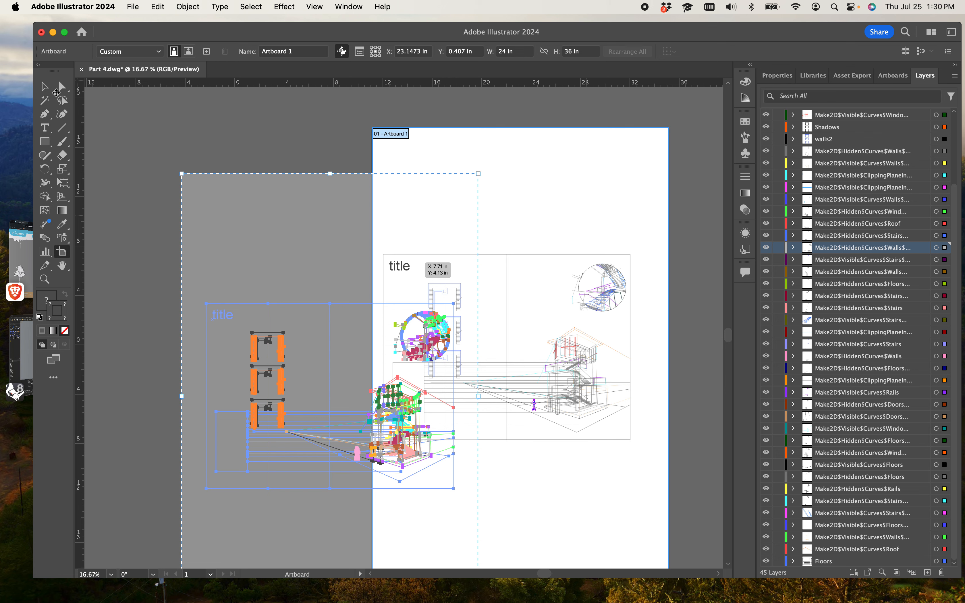
left_click_drag(55, 92, 55, 92)
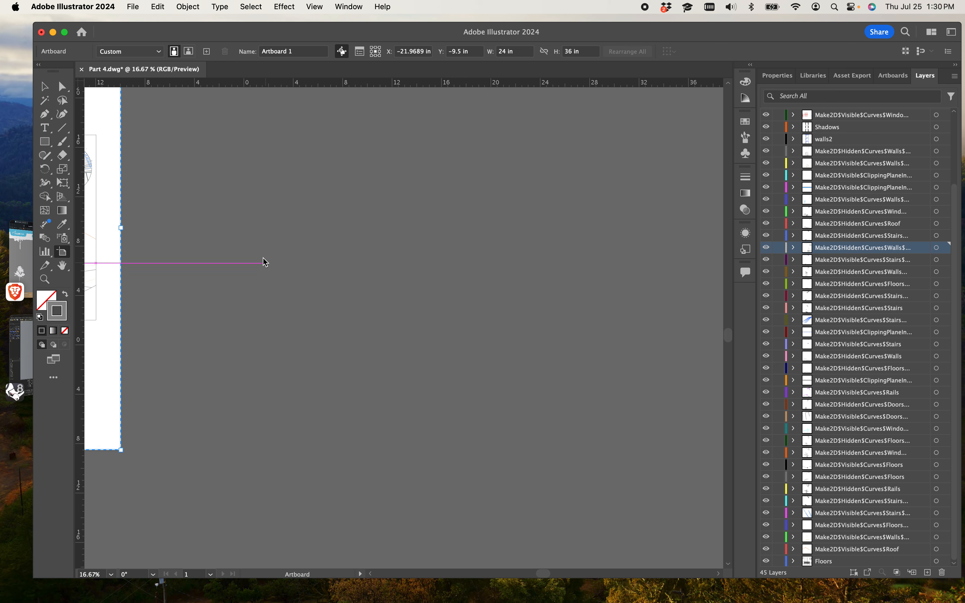
Step: Draw a second artboard beside the first and size it to 24 by 36 inches
left_click_drag(147, 453, 450, 167)
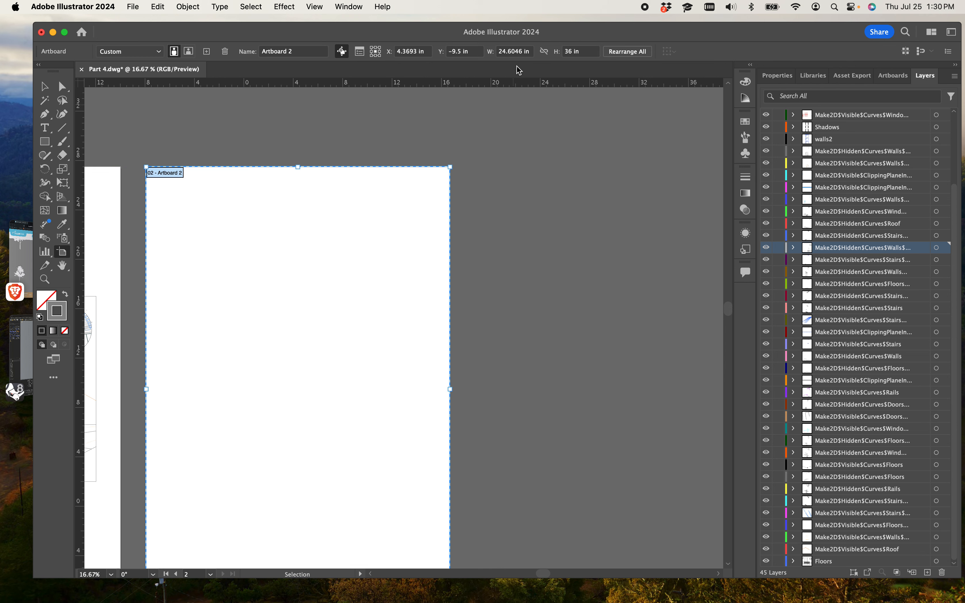
double_click(526, 52)
triple_click(527, 52)
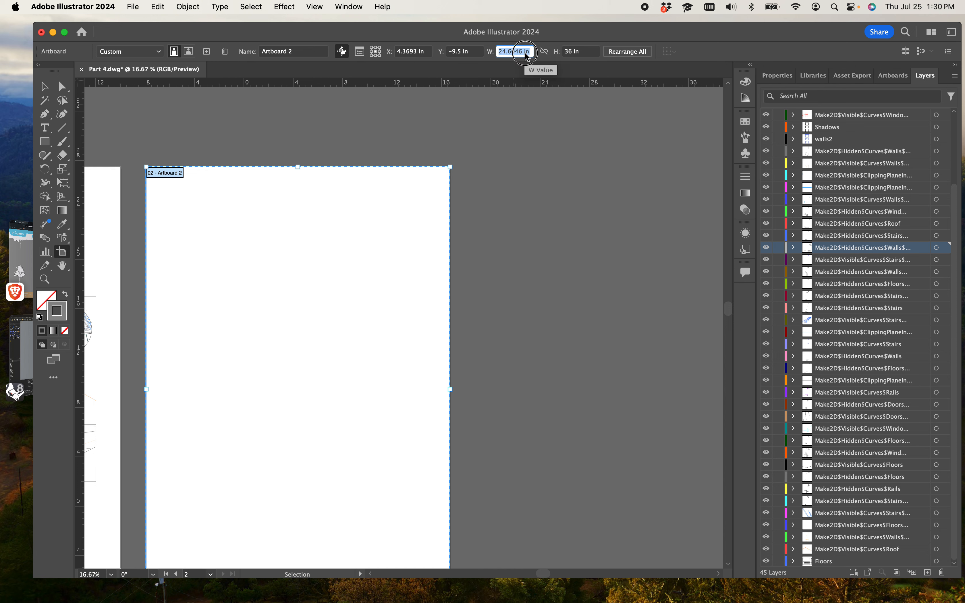
key("BackSpace")
type("24")
key("Return")
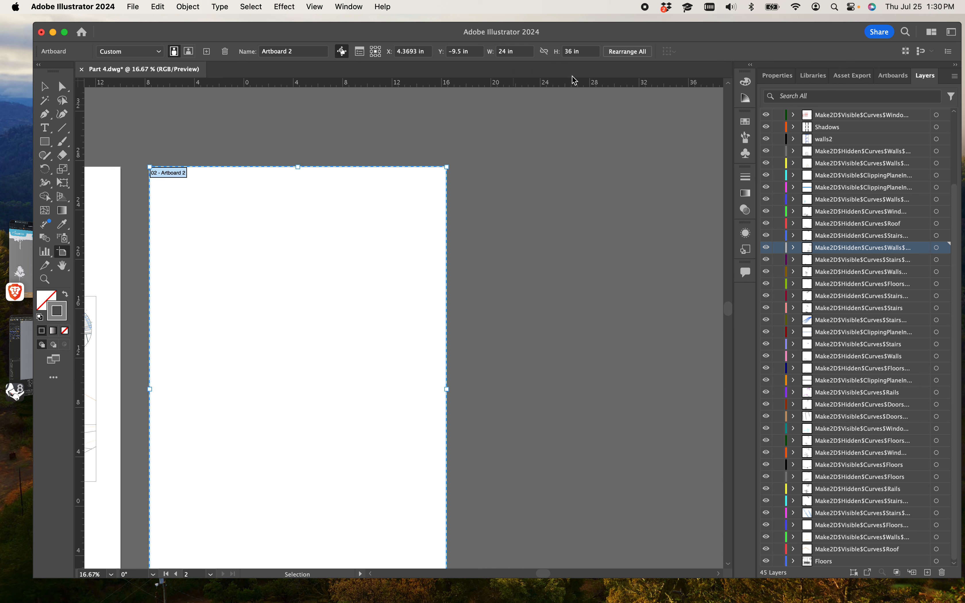
double_click(577, 52)
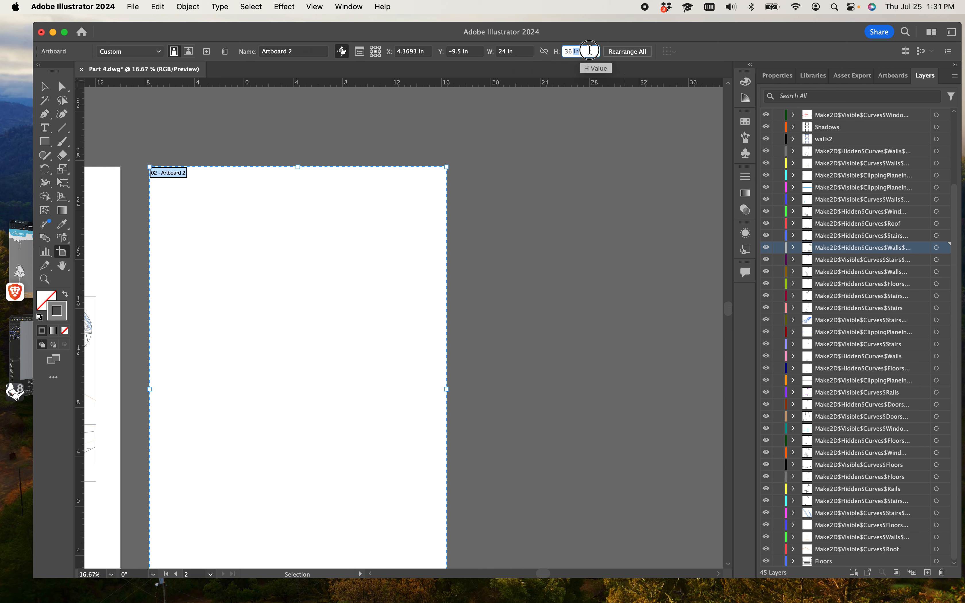
triple_click(590, 51)
type("36")
key("Return")
left_click(45, 86)
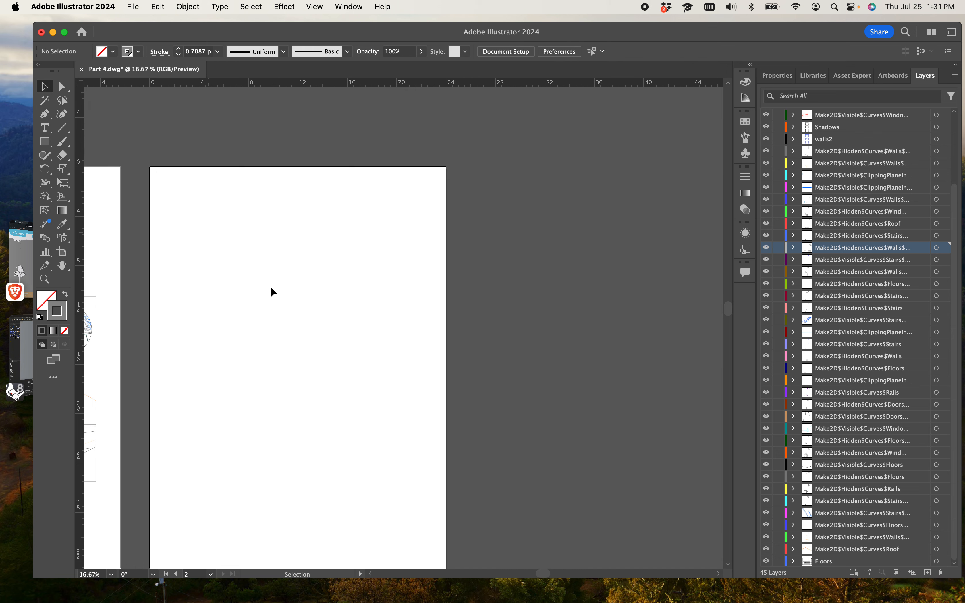
Step: Open artboard editing from Document Setup and move Artboard 2 so it sits flush against Artboard 1
left_click(133, 7)
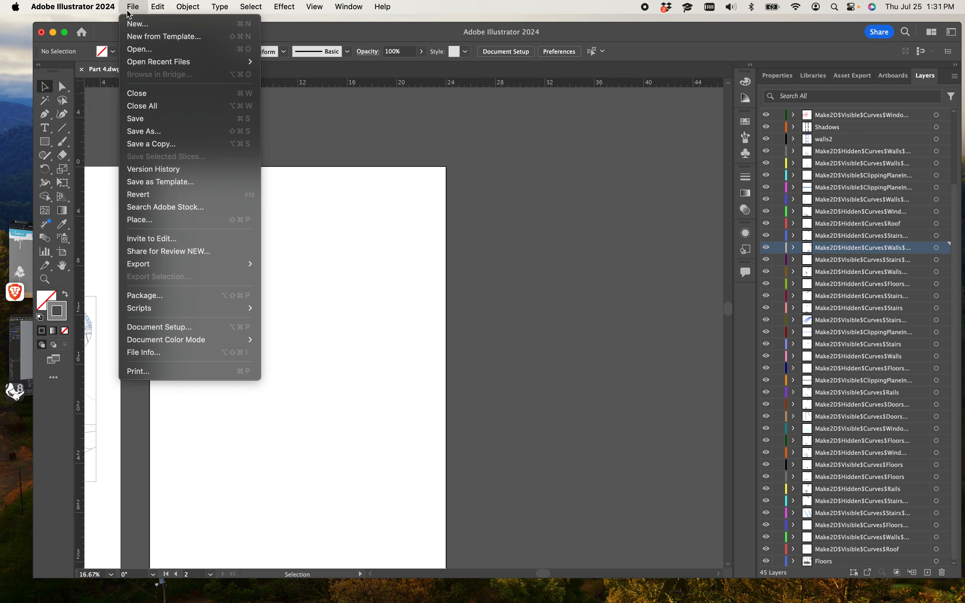
left_click(153, 327)
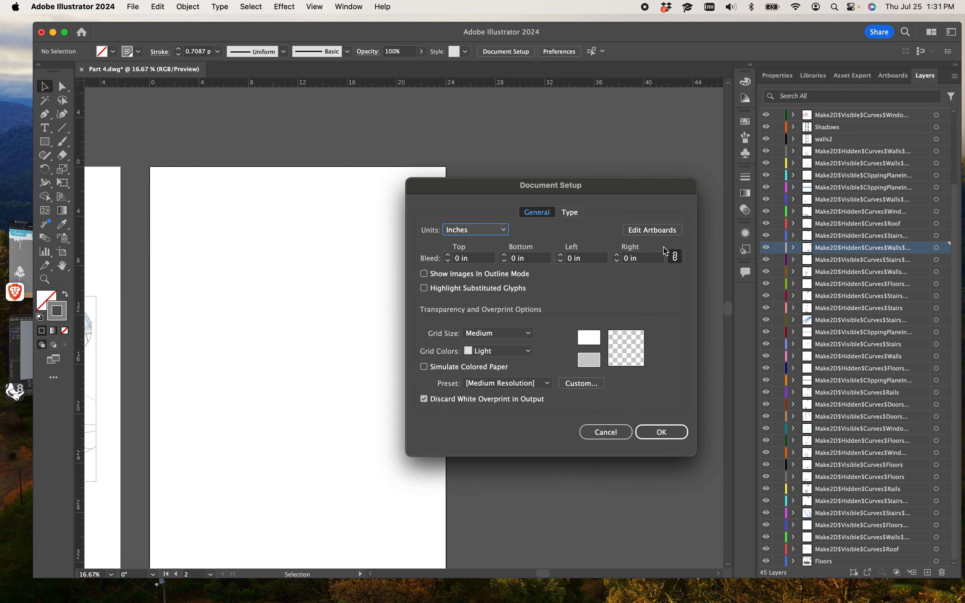
left_click(651, 230)
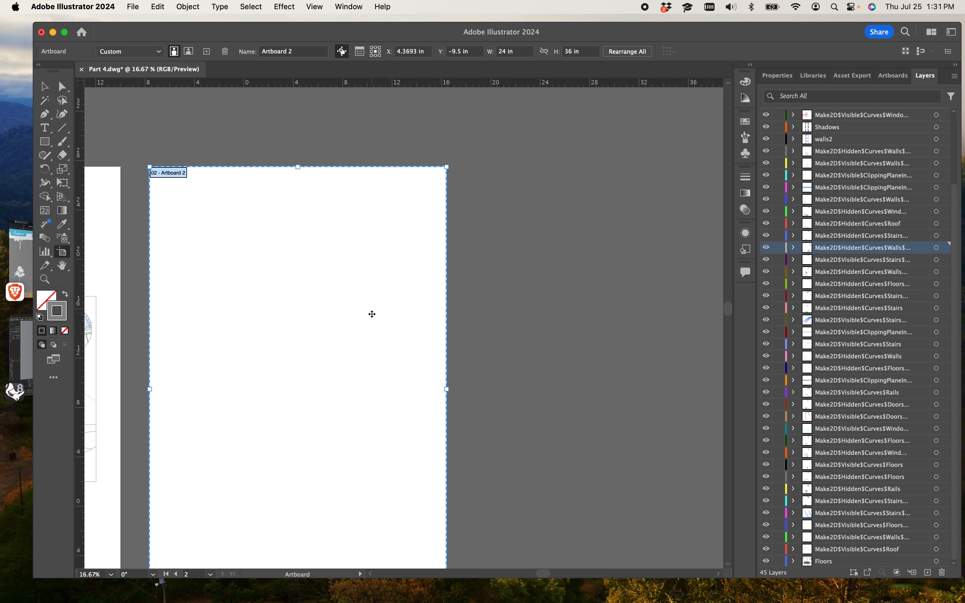
left_click_drag(371, 315, 342, 313)
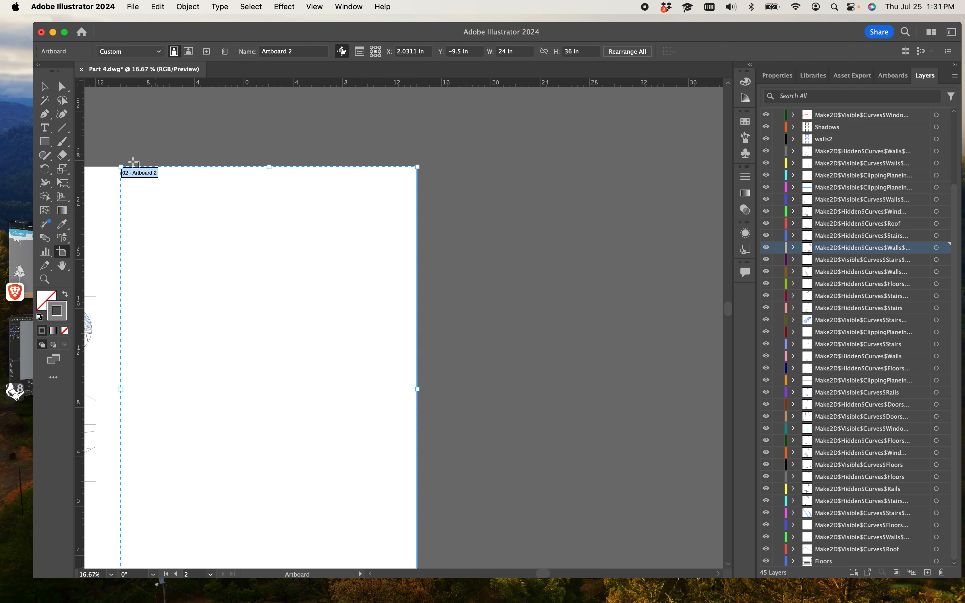
Step: Leave artboard editing, select all of the imported drawing's objects on Artboard 1, and group them
left_click(46, 90)
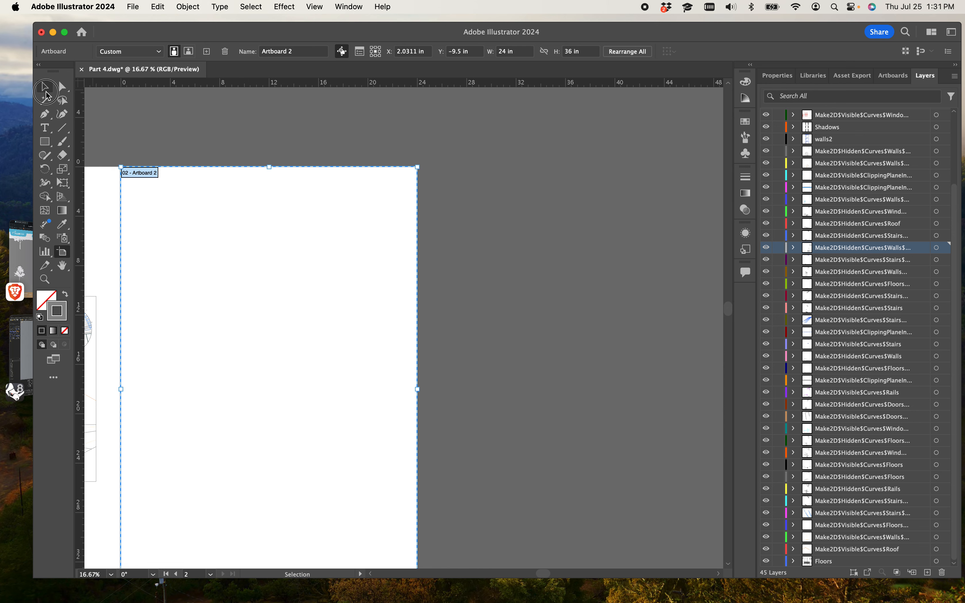
left_click(208, 132)
key("space")
left_click_drag(271, 164, 612, 141)
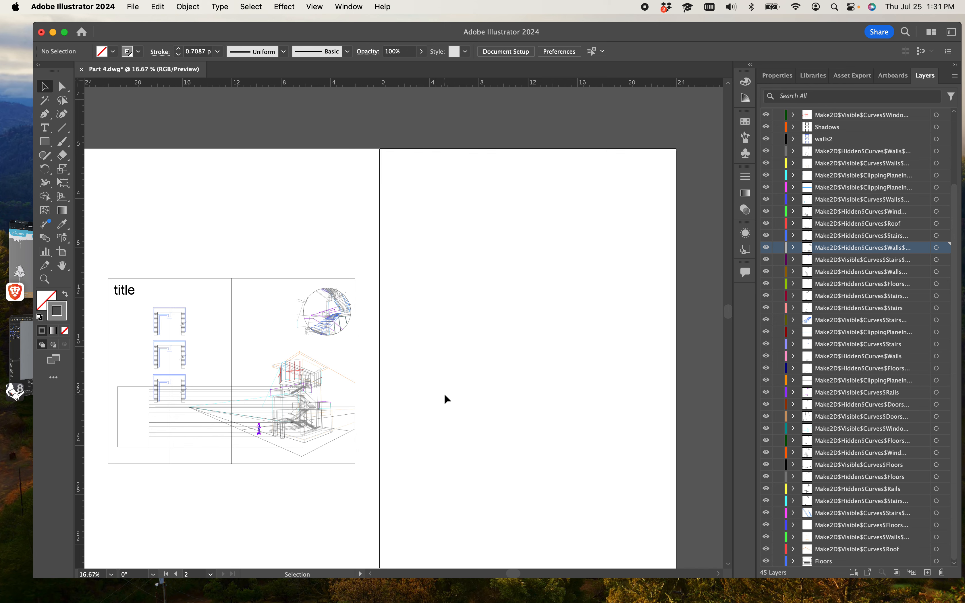
left_click_drag(460, 394, 563, 322)
key("space")
left_click_drag(505, 345, 470, 352)
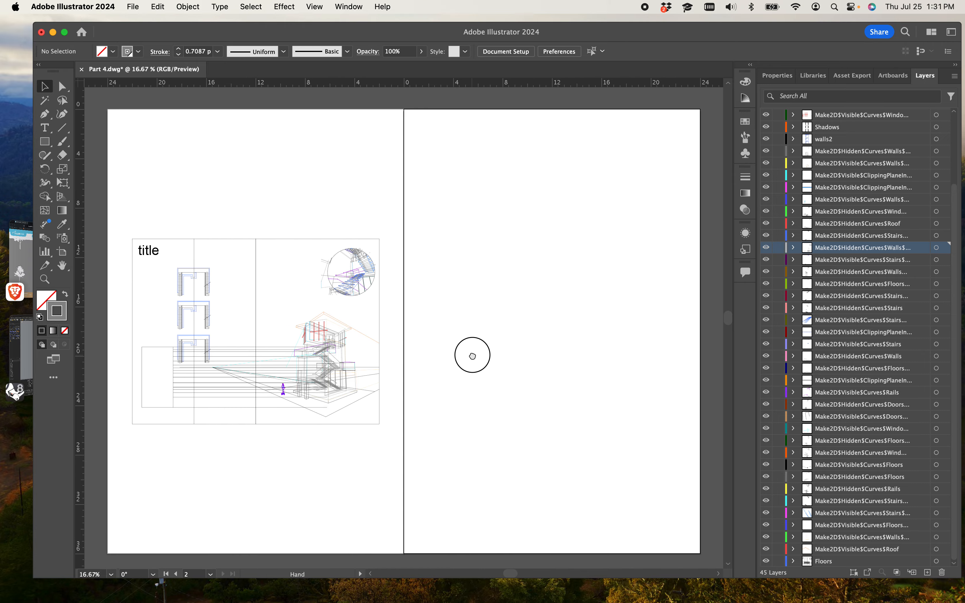
left_click_drag(119, 227, 395, 438)
left_click(266, 360)
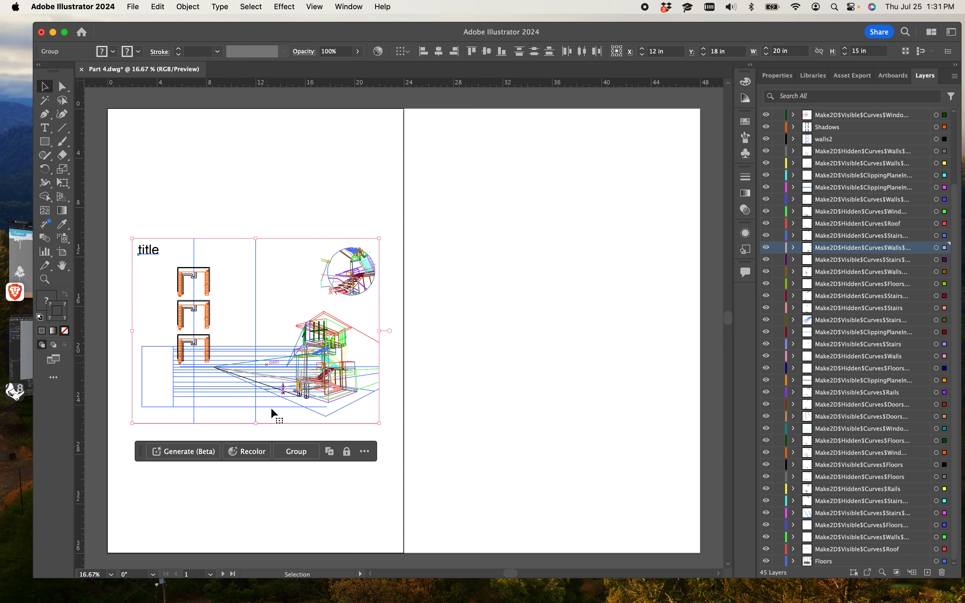
left_click(288, 451)
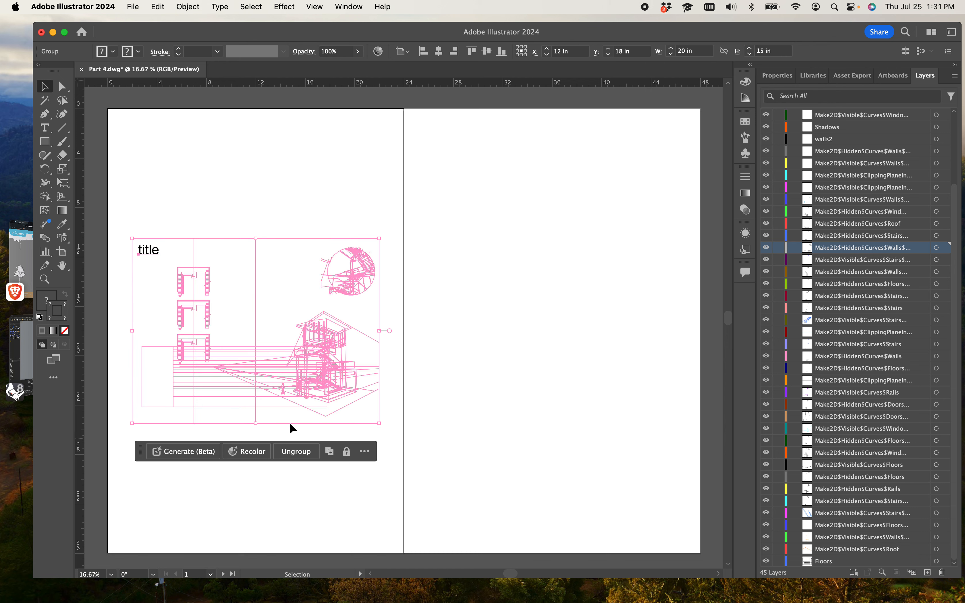
Step: Move the grouped drawing down to the lower part of Artboard 1
left_click(279, 484)
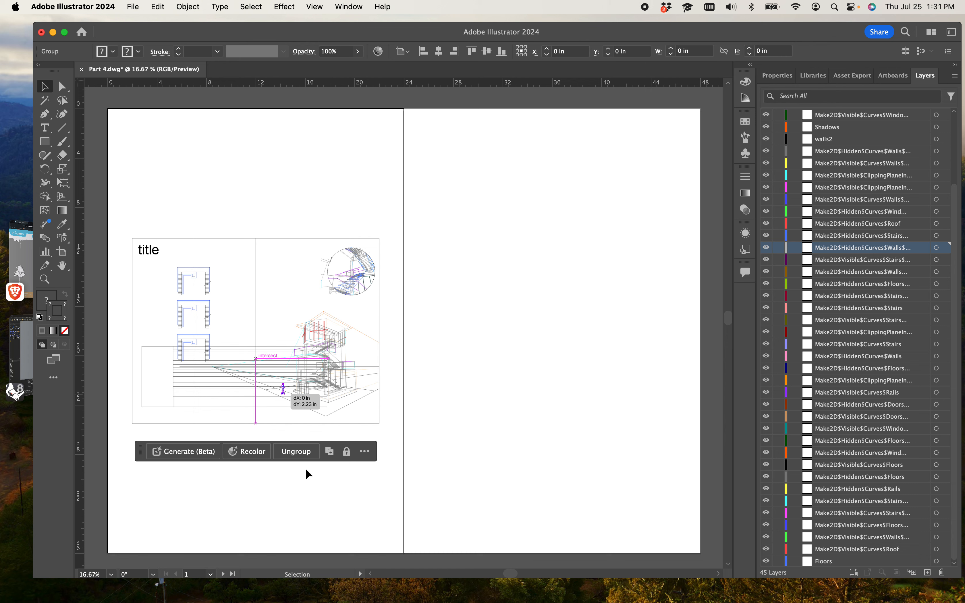
left_click(208, 260)
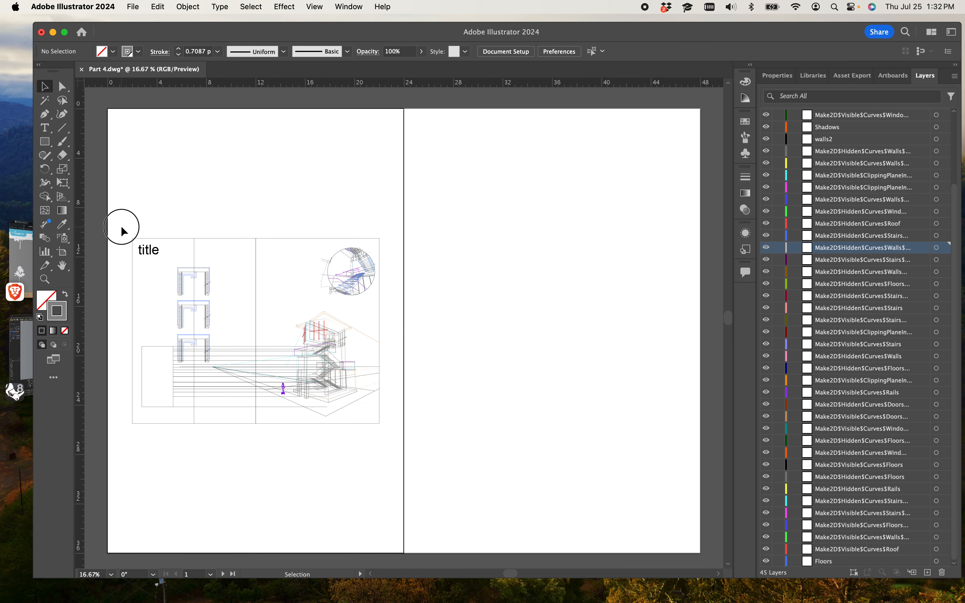
mouse_move(123, 227)
left_mouse_down()
mouse_move(383, 390)
mouse_move(394, 453)
left_mouse_up()
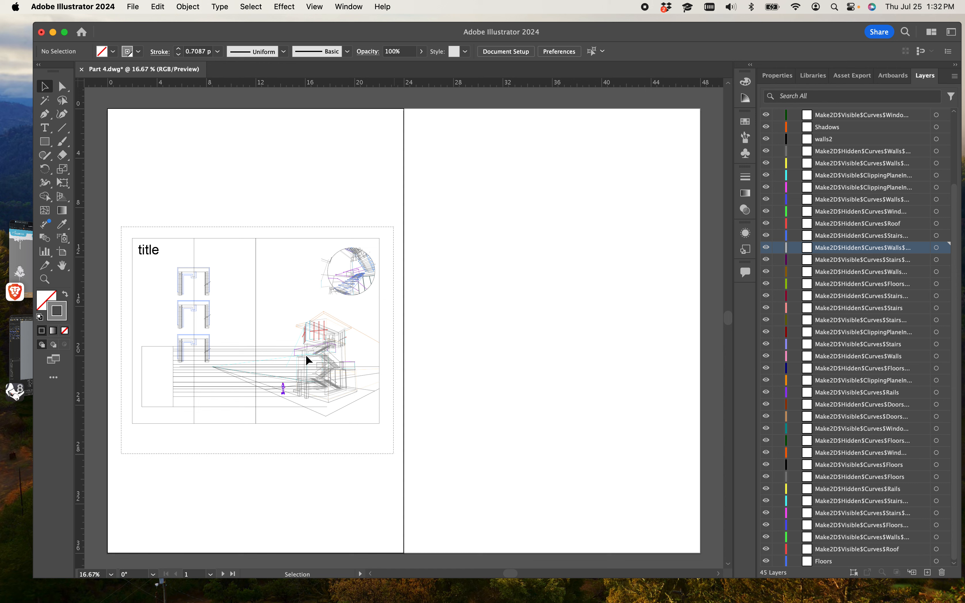
left_click(314, 356)
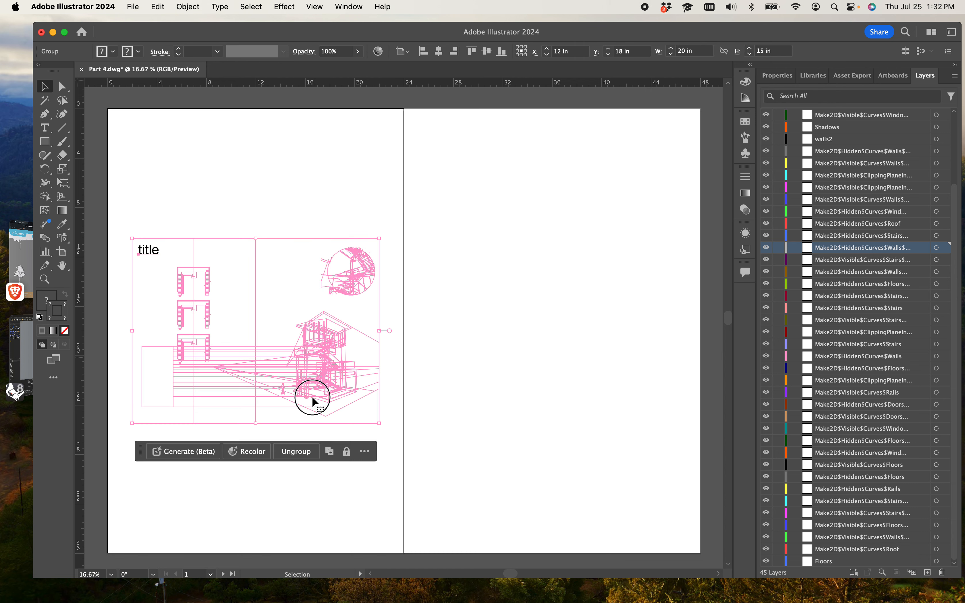
left_click_drag(307, 419, 310, 466)
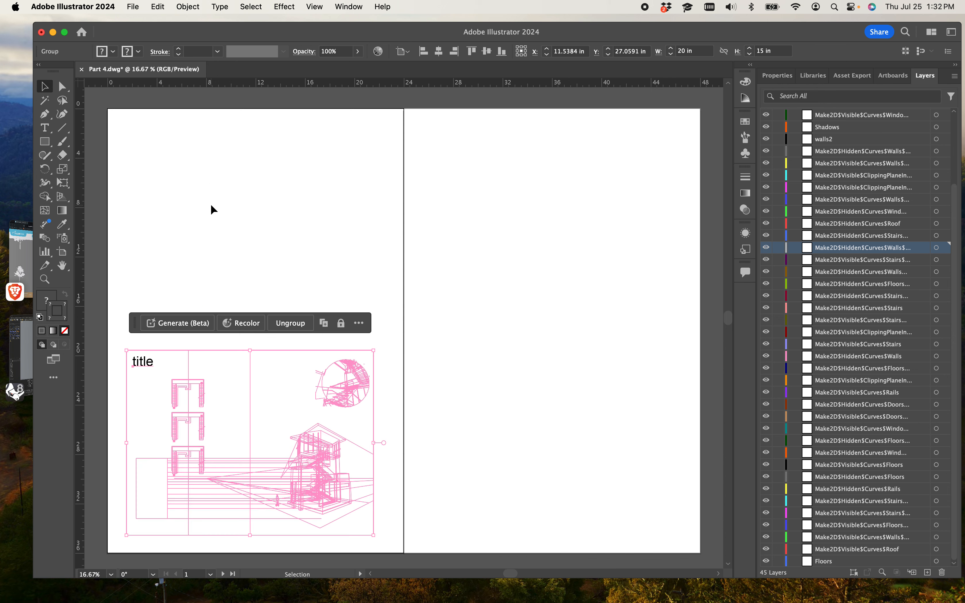
Step: Scale the drawing group from its corners to span both artboards, about 48 by 36 inches
left_click(207, 215)
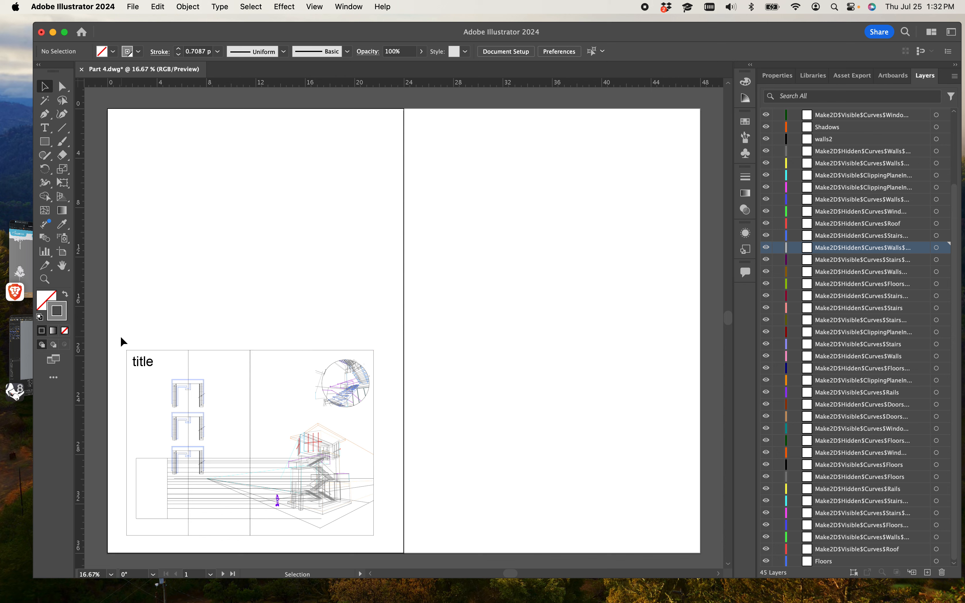
left_click_drag(120, 338, 394, 545)
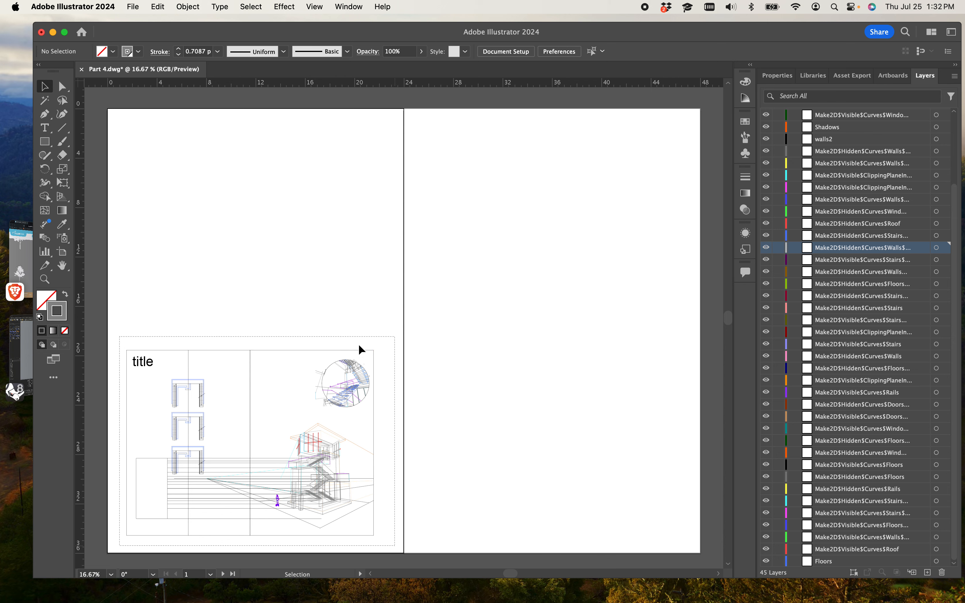
left_click_drag(374, 350, 718, 105)
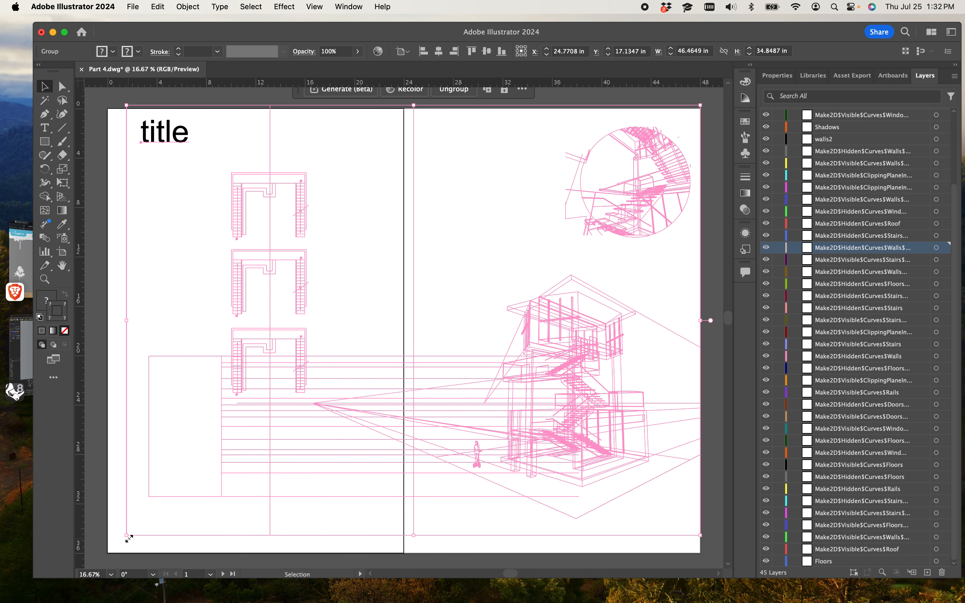
left_click_drag(128, 537, 110, 559)
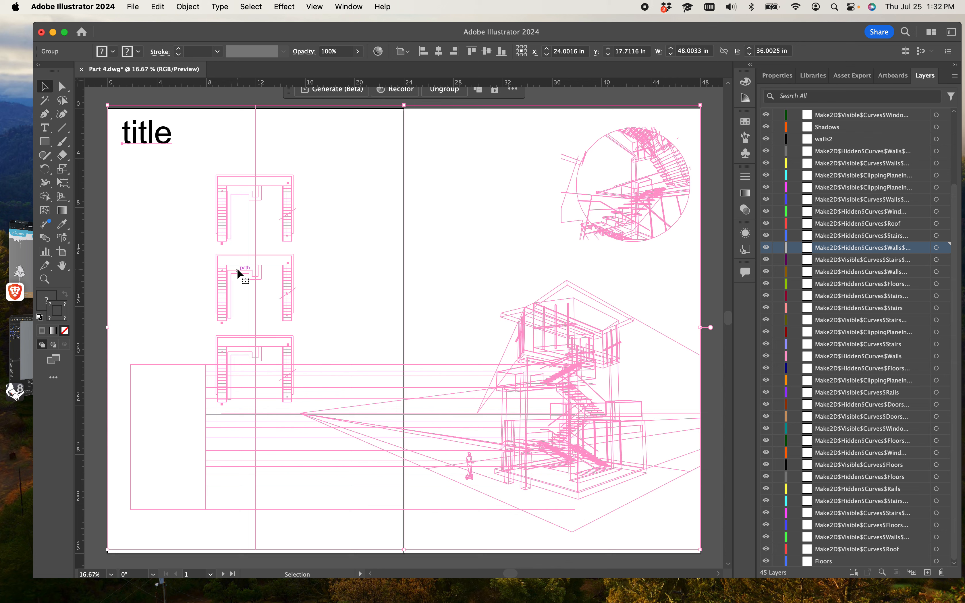
Step: Nudge the scaled drawing group slightly downward to line up with the artboards, then deselect it
key("Down")
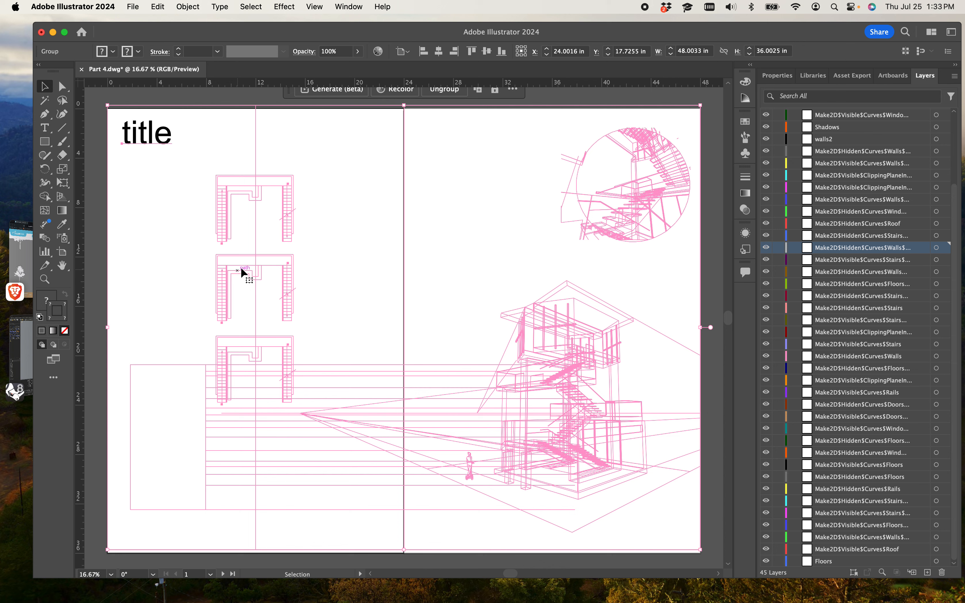
key("Down")
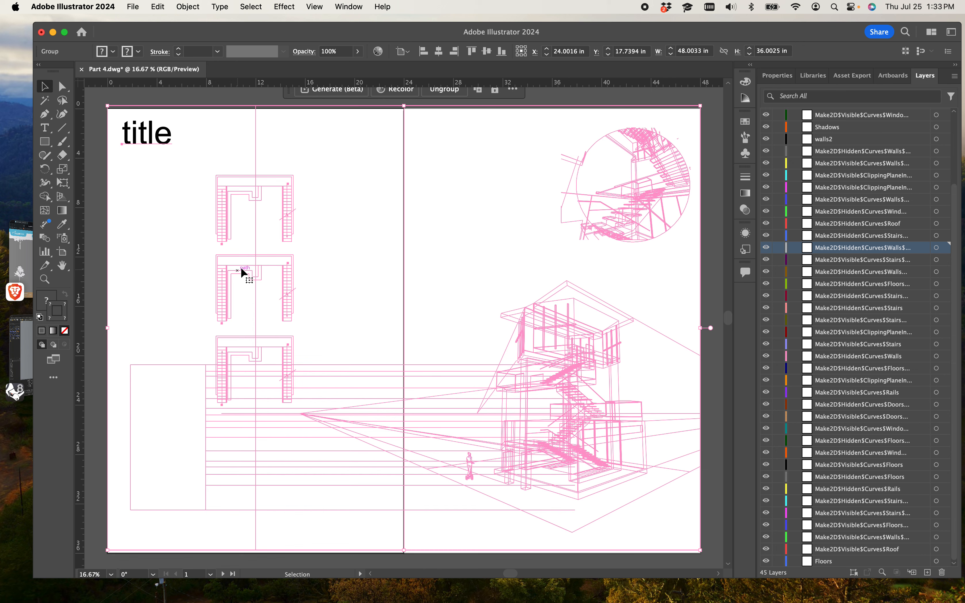
key("Down")
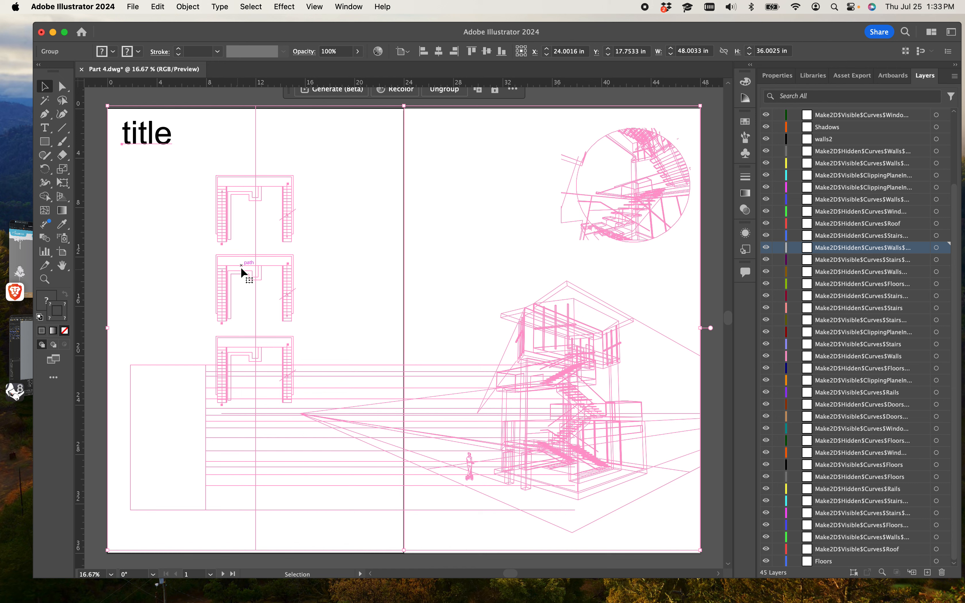
key("Down")
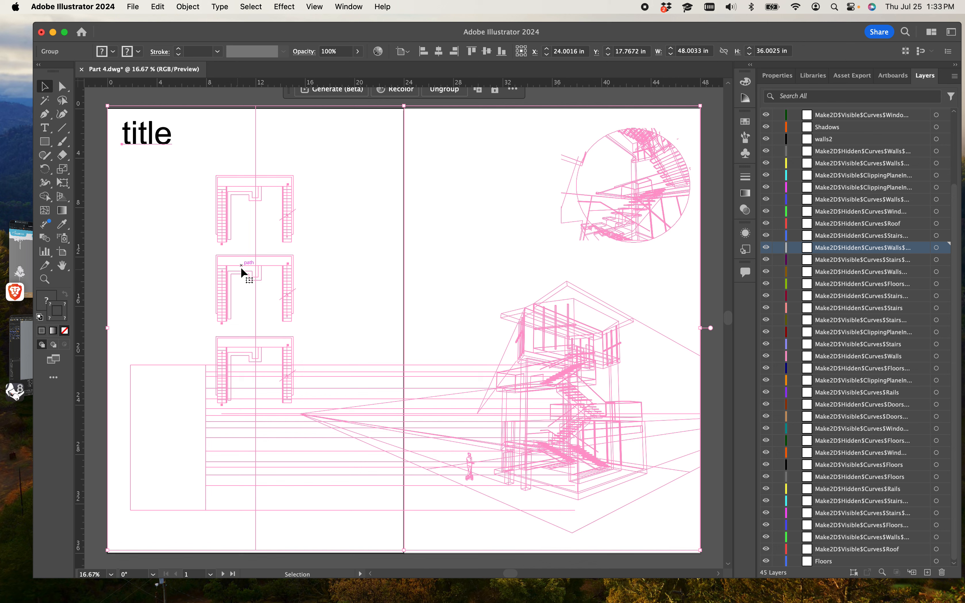
key("Down")
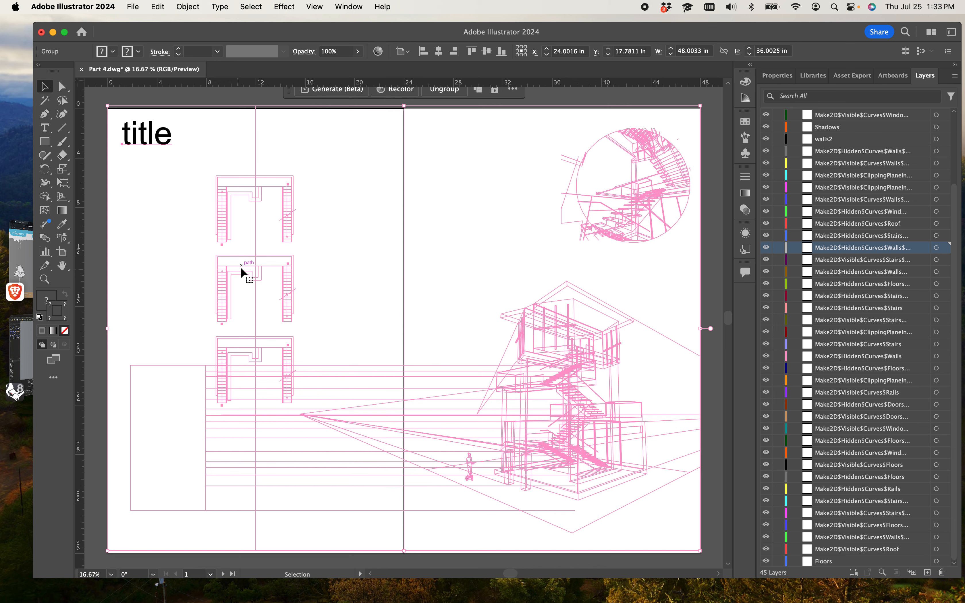
key("Down")
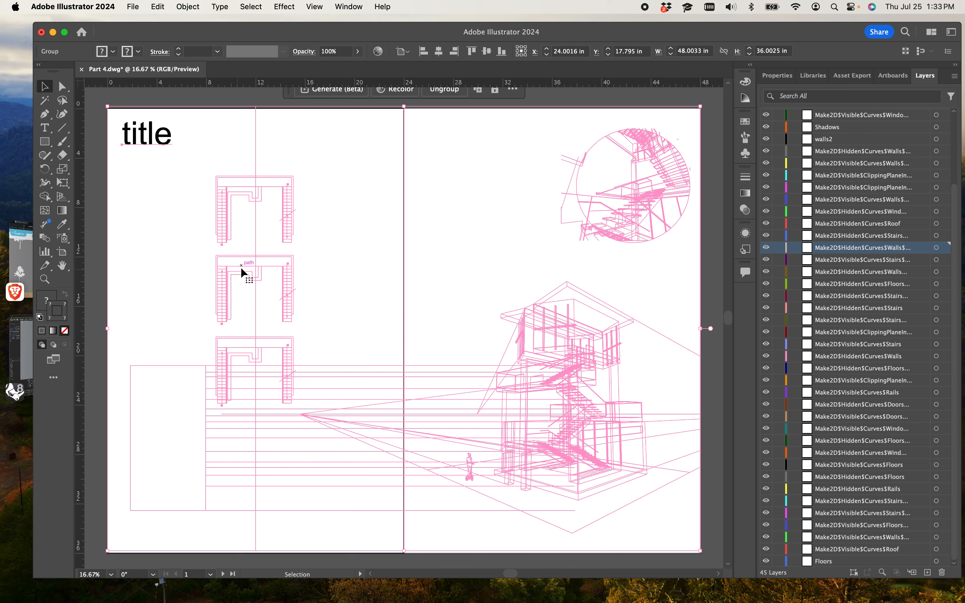
key("Down")
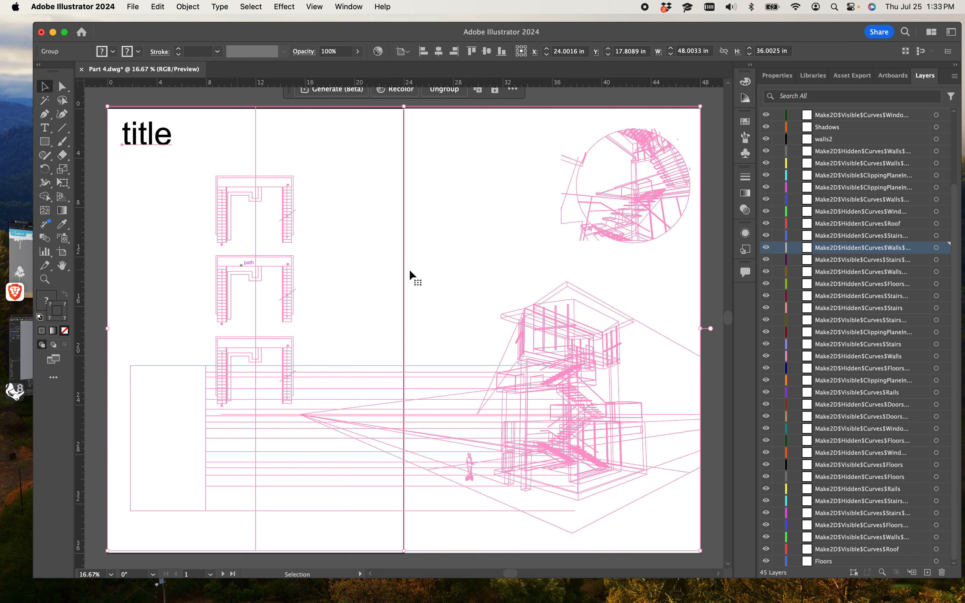
key("Down")
scroll(577, 409, "down", 3)
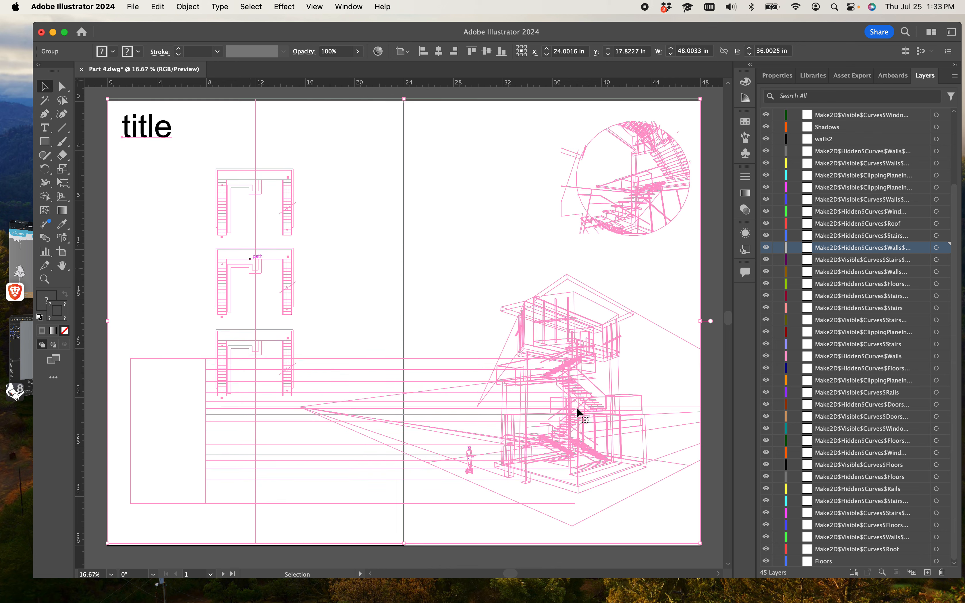
scroll(577, 409, "up", 3)
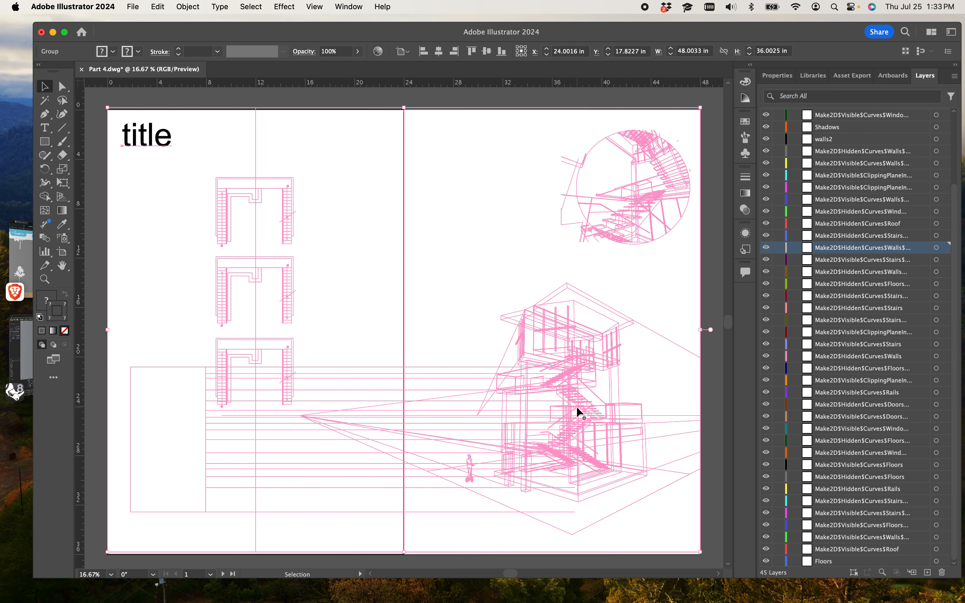
scroll(577, 409, "down", 1)
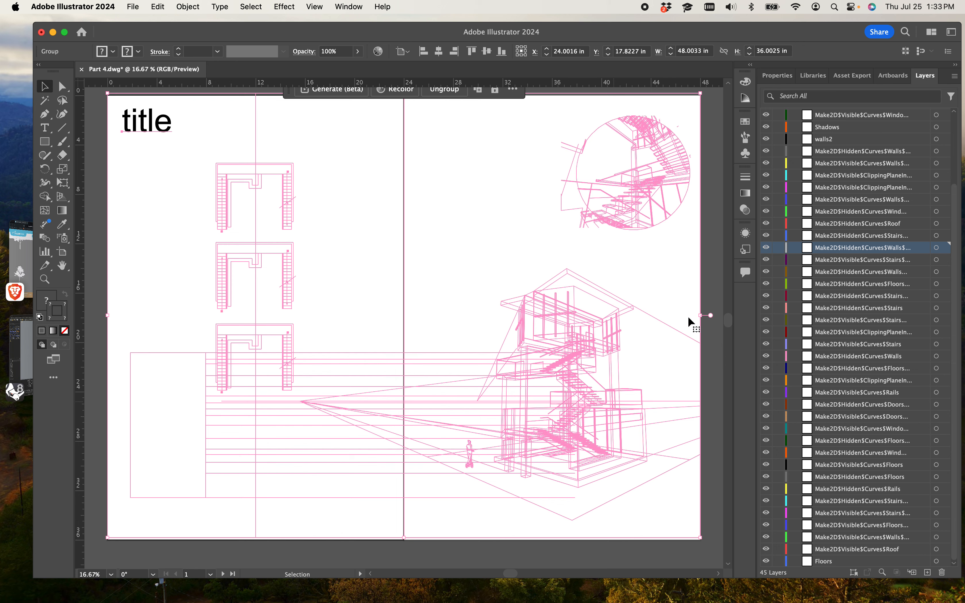
left_click(482, 210)
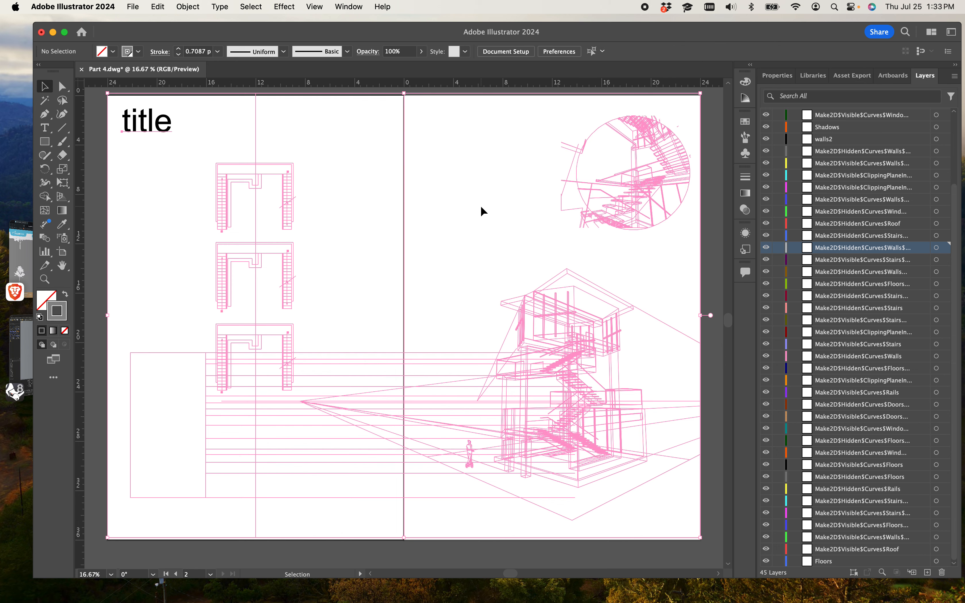